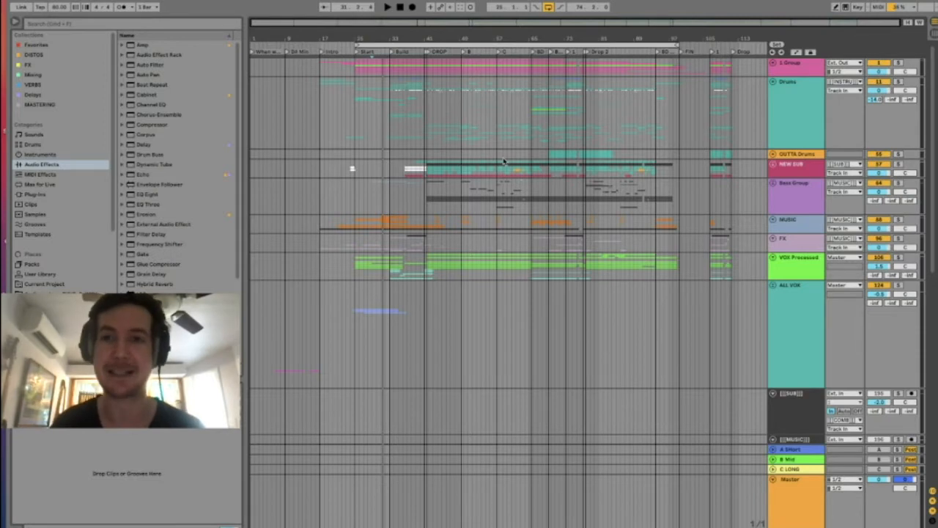
# Step: Play the 2021 WYLD 10/14 clip from its start at bar 25 and raise the system volume
pyautogui.scroll(-10, 504, 161)
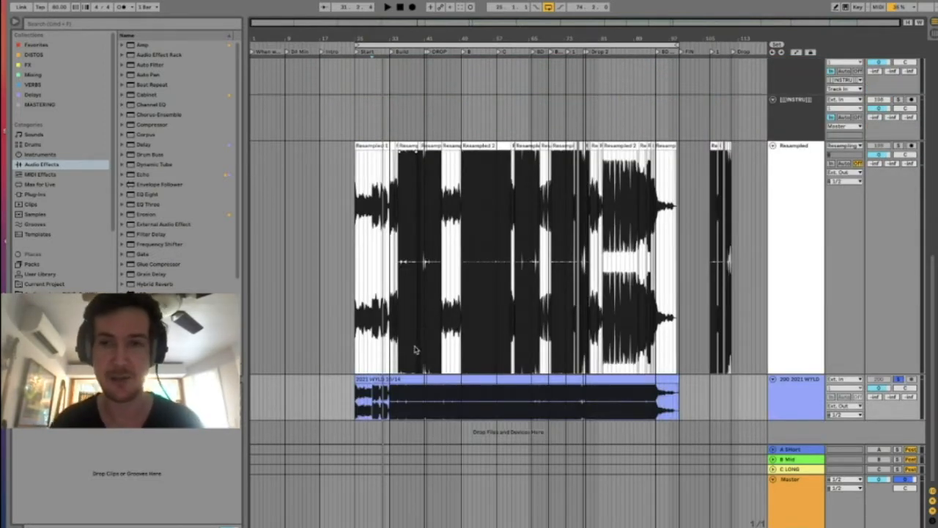
pyautogui.click(360, 410)
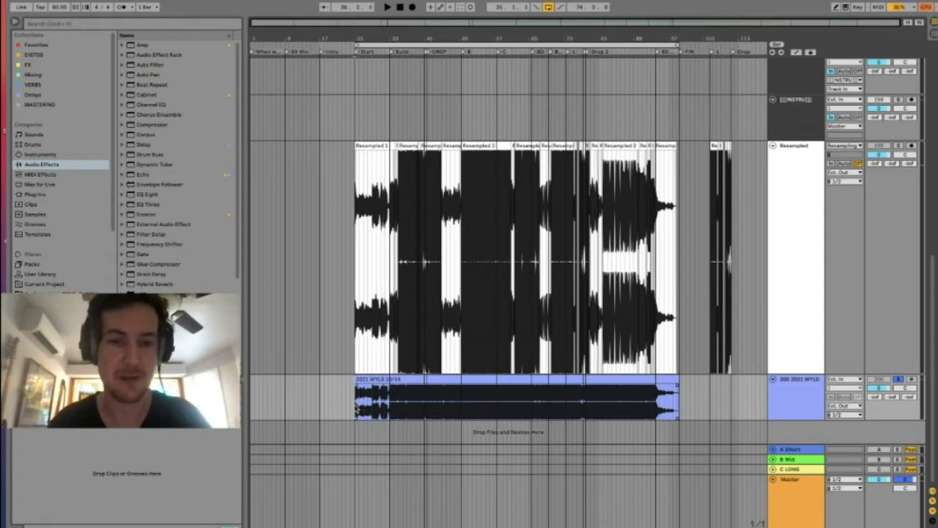
pyautogui.press('space')
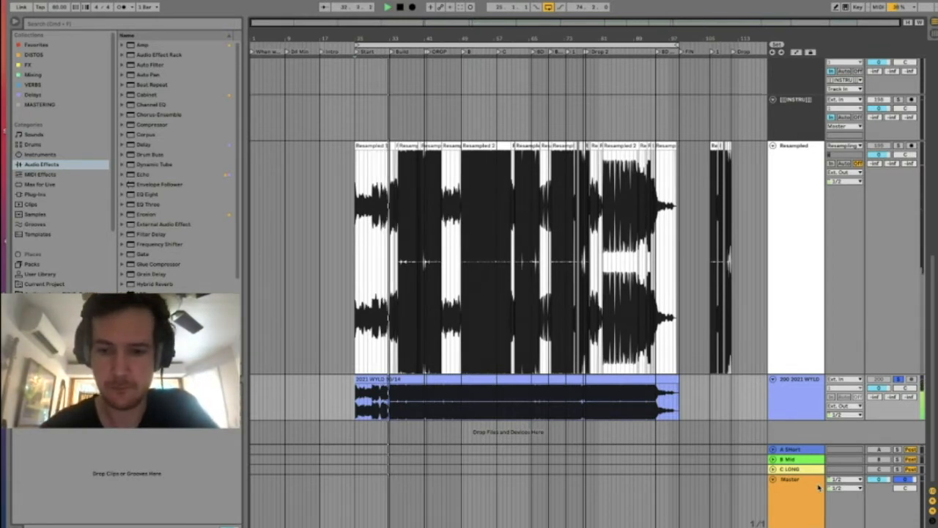
pyautogui.press('XF86AudioRaiseVolume')
pyautogui.press('XF86AudioRaiseVolume')
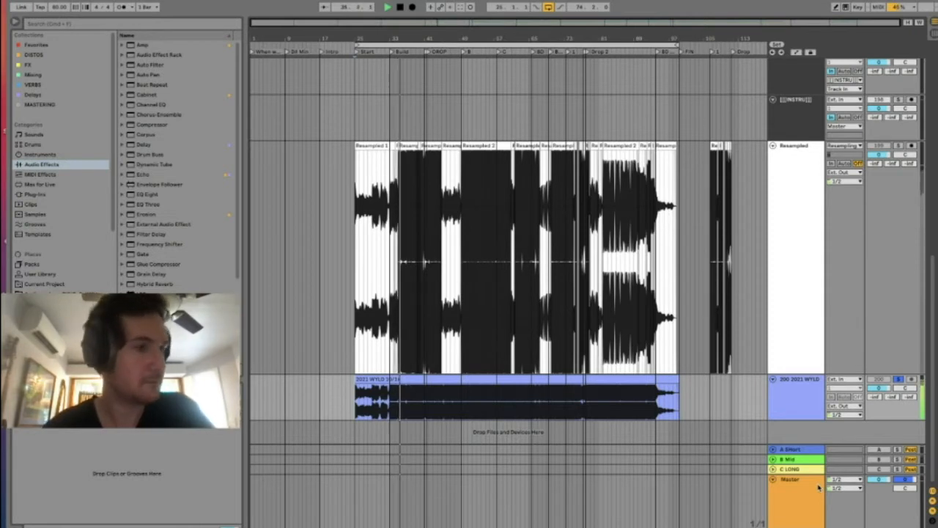
# Step: Switch to OBS to check the LOOPBACK and Mic/Aux audio levels, and open Loopback
pyautogui.moveTo(708, 526)
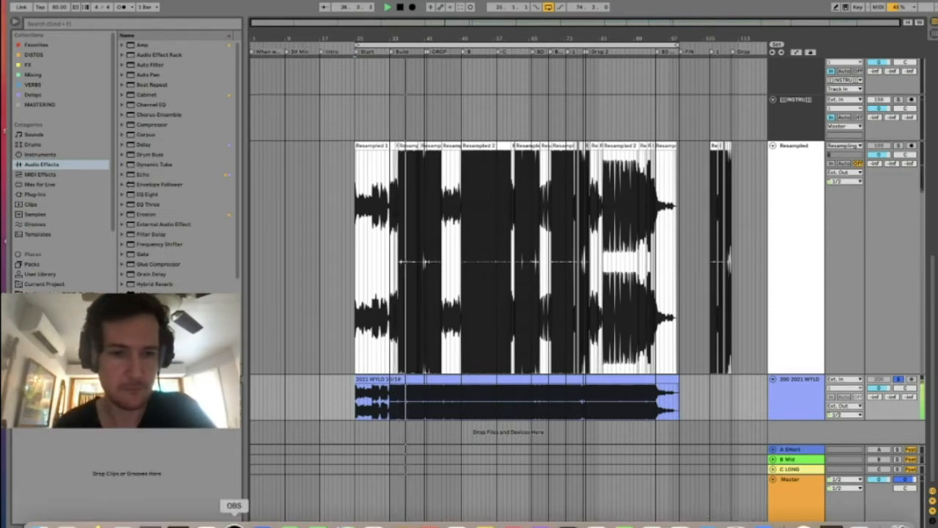
pyautogui.click(234, 525)
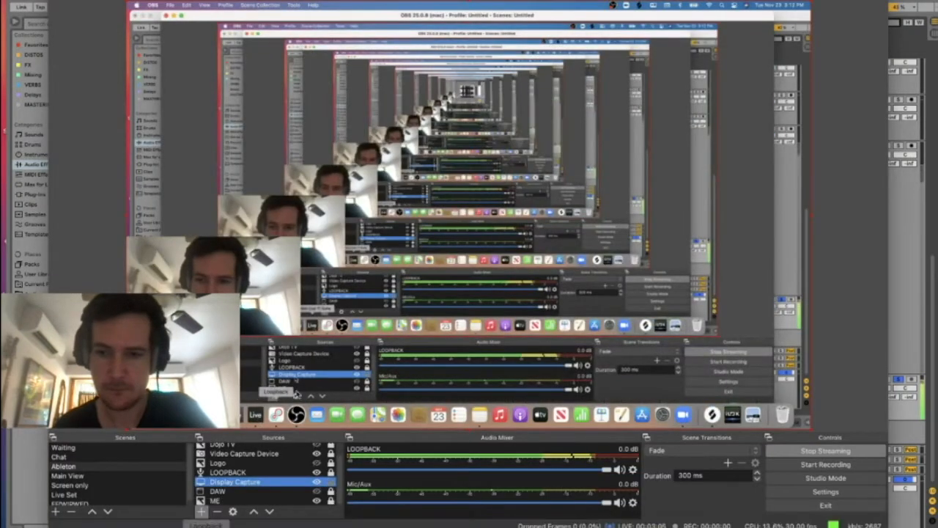
pyautogui.click(178, 524)
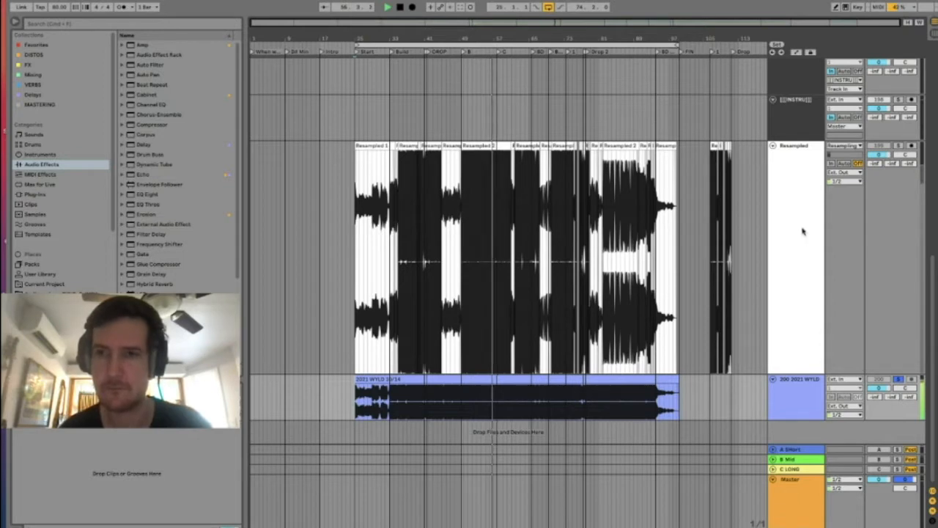
# Step: Show the device chain of the Drums group
pyautogui.scroll(10, 802, 233)
pyautogui.click(802, 129)
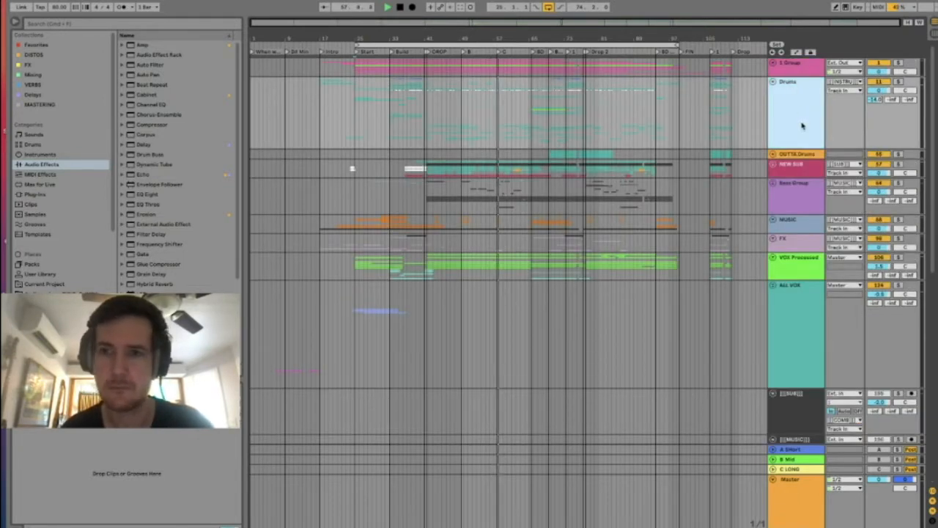
pyautogui.doubleClick(802, 126)
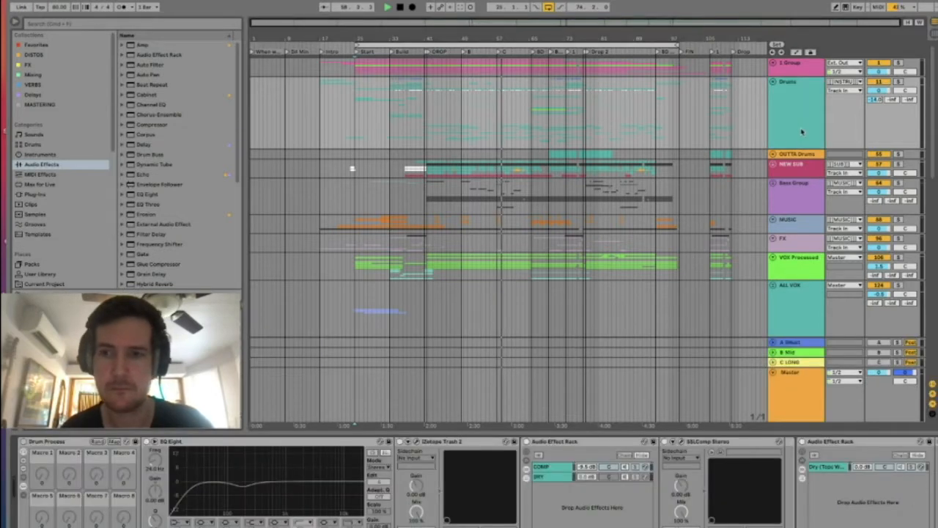
# Step: Inspect the device chains of the [[[COMB]]] bus and the 2021 WYLD track
pyautogui.scroll(-10, 801, 147)
pyautogui.scroll(4, 801, 178)
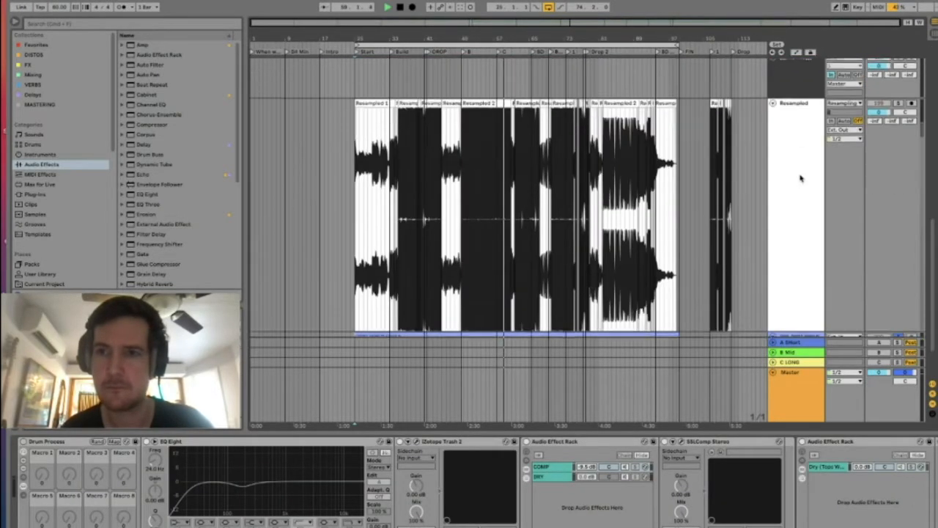
pyautogui.click(797, 107)
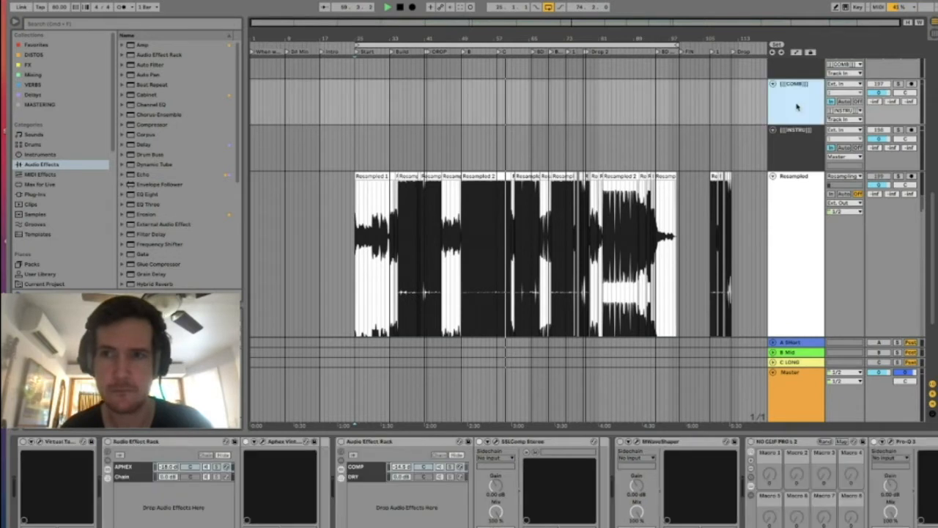
pyautogui.scroll(-3, 810, 278)
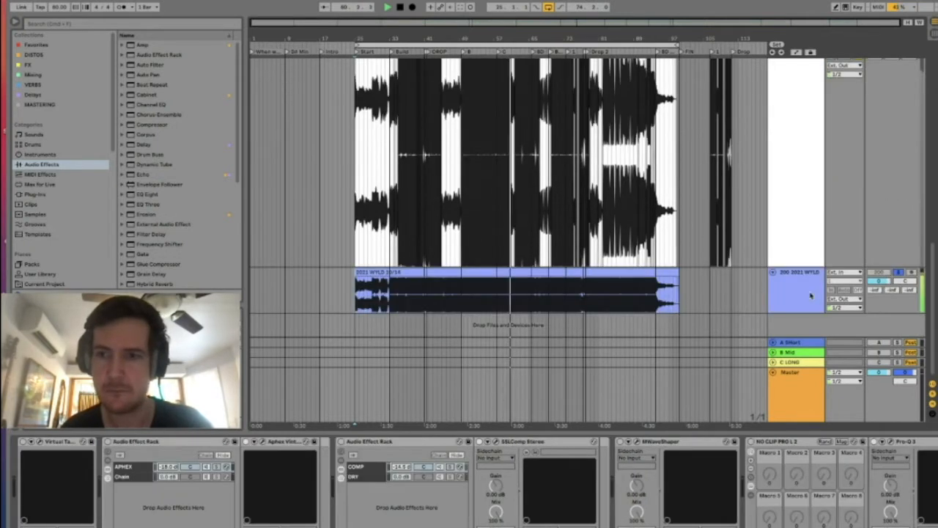
pyautogui.click(809, 293)
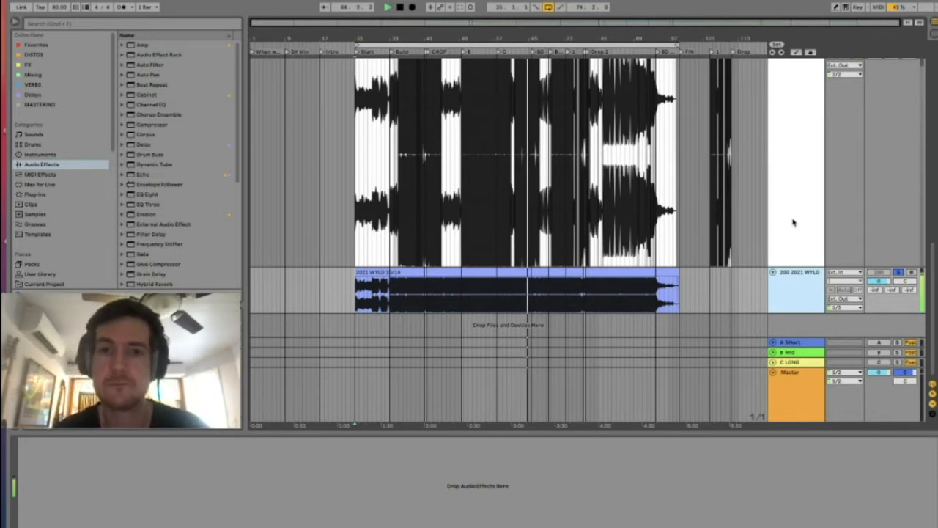
# Step: Zoom in on the arrangement, check the dojo-tv-live-chat Discord channel in Firefox, and return to Ableton Live
pyautogui.moveTo(543, 38); pyautogui.dragTo(543, 107)
pyautogui.moveTo(618, 192); pyautogui.dragTo(622, 233)
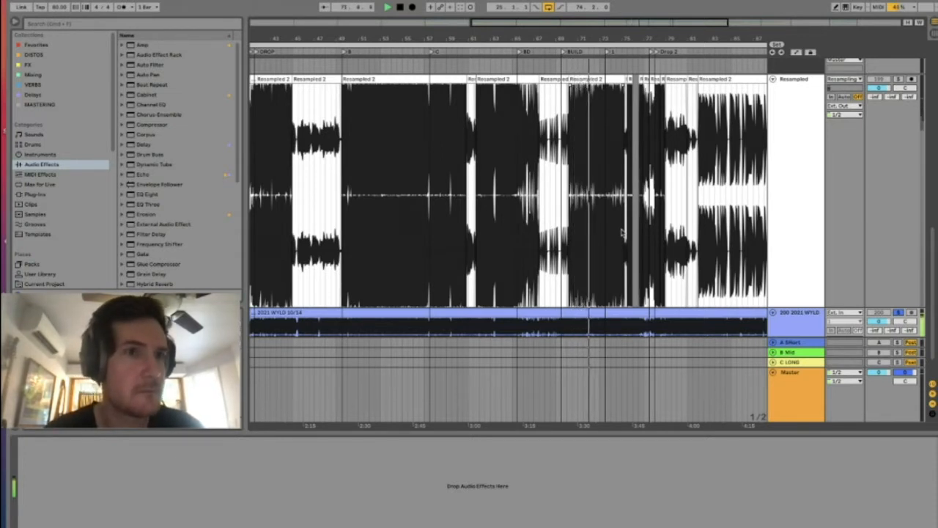
pyautogui.moveTo(130, 521)
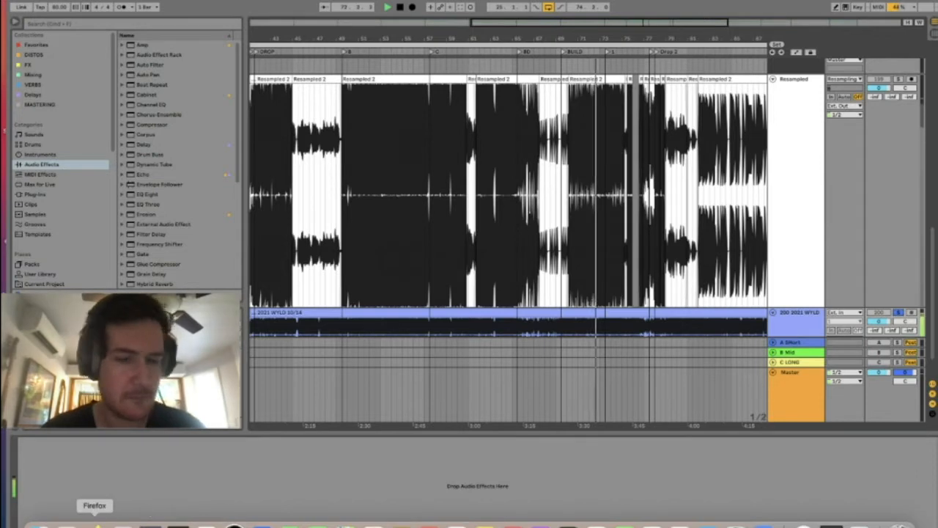
pyautogui.click(98, 524)
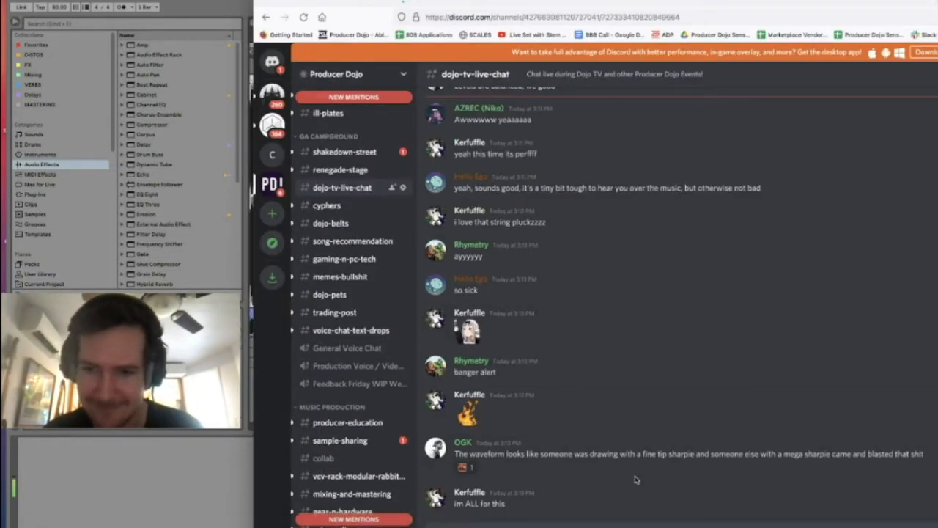
pyautogui.click(162, 452)
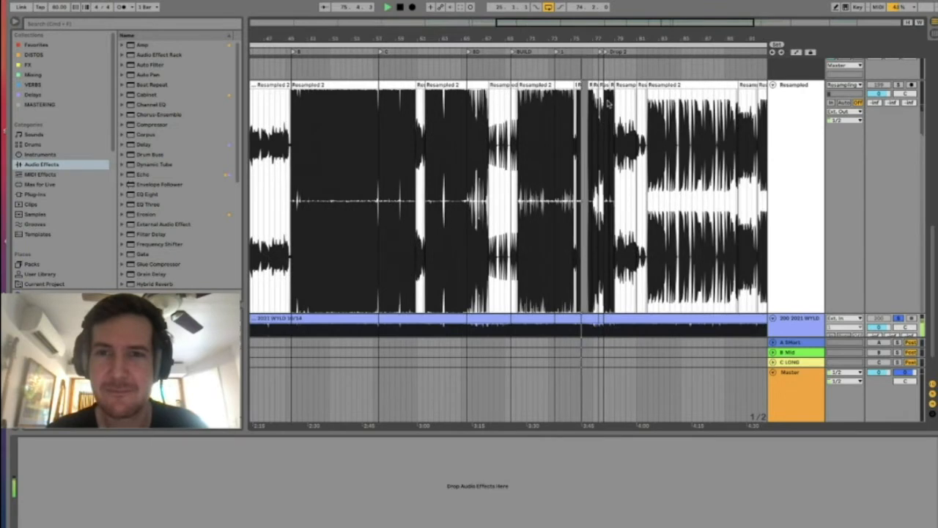
# Step: Stop playback and unsolo the 2021 WYLD track
pyautogui.scroll(-3, 590, 167)
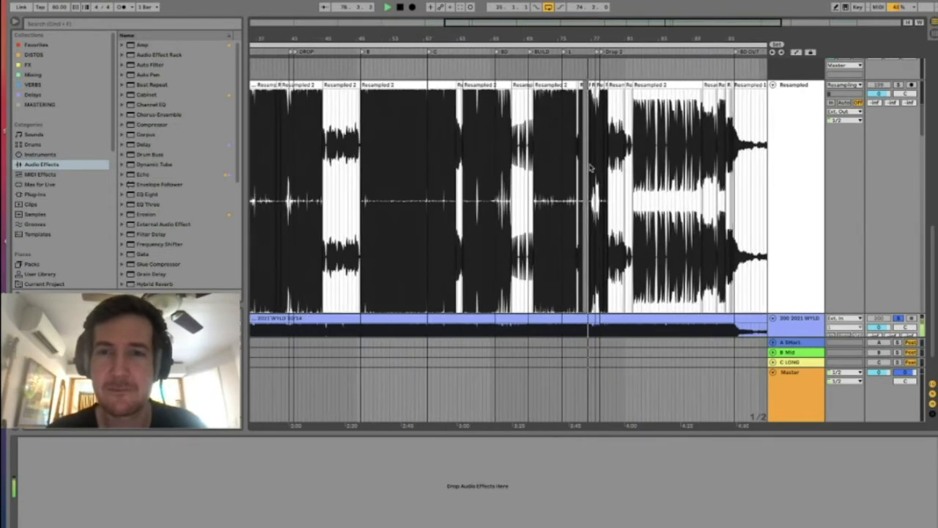
pyautogui.hscroll(1, 591, 168)
pyautogui.scroll(1, 591, 167)
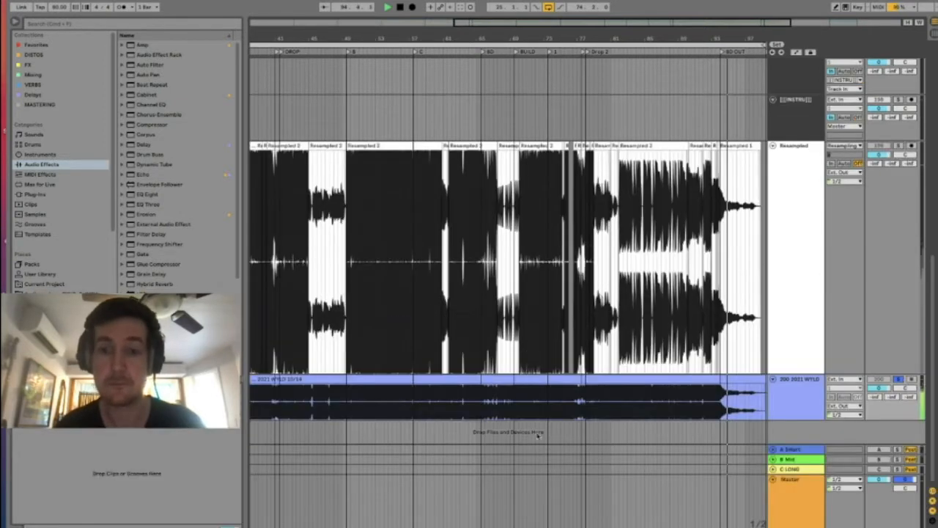
pyautogui.doubleClick(536, 432)
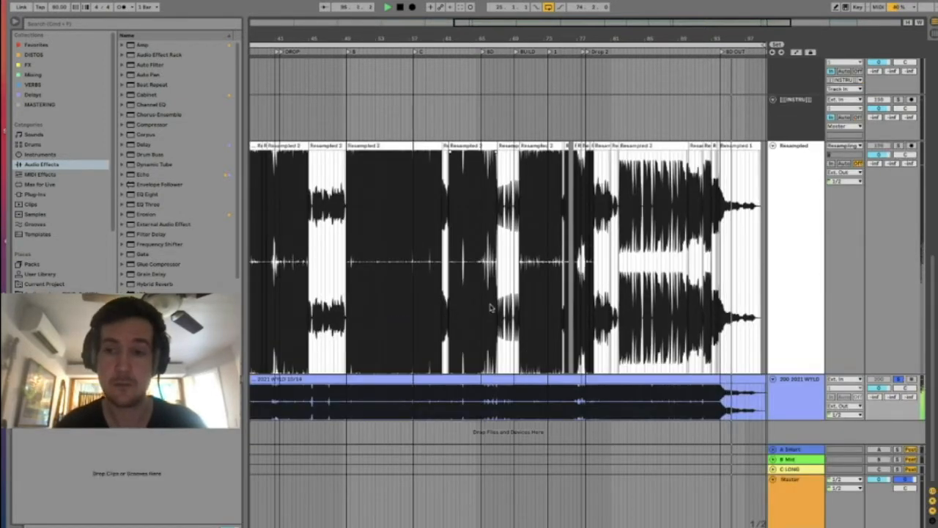
pyautogui.press('space')
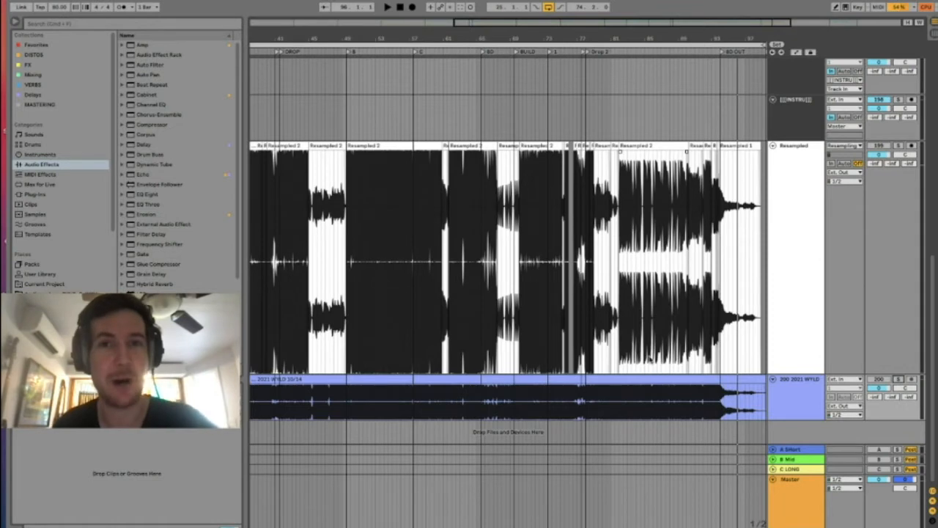
# Step: Narrow the browser to give the arrangement more width, and bring the song's start and group tracks into view
pyautogui.scroll(10, 650, 359)
pyautogui.scroll(1, 650, 359)
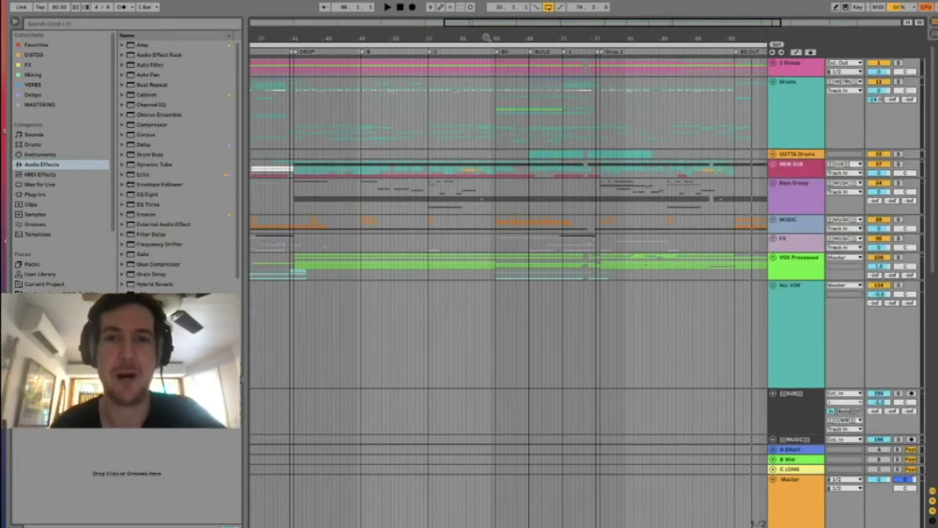
pyautogui.scroll(-2, 511, 184)
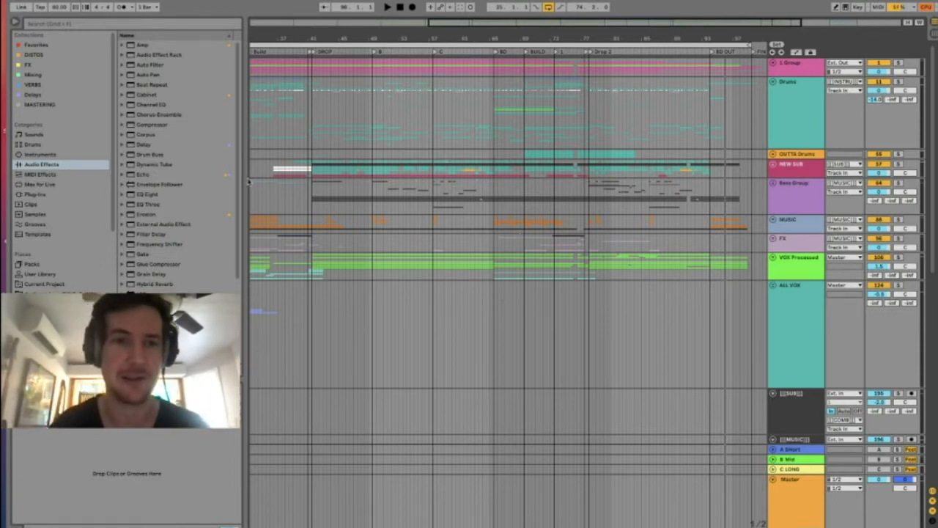
pyautogui.moveTo(247, 178); pyautogui.dragTo(217, 179)
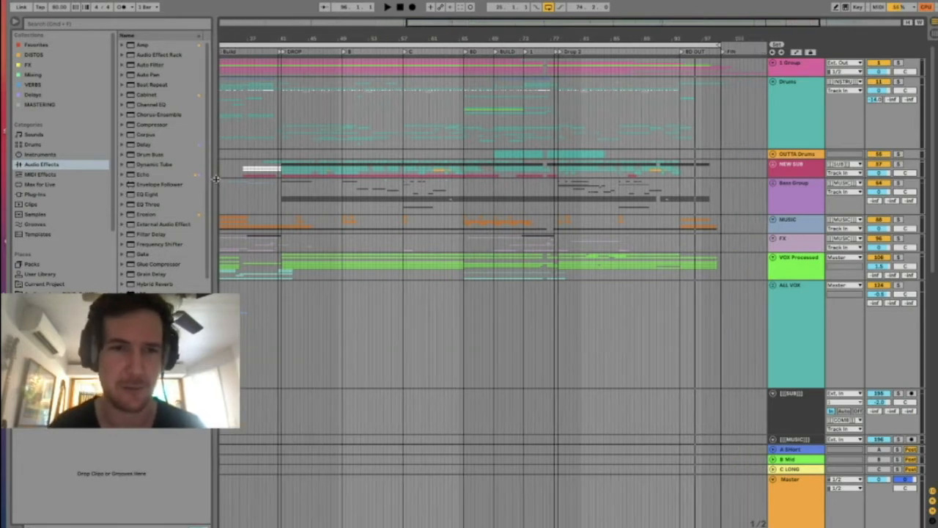
pyautogui.hscroll(-3, 388, 195)
pyautogui.hscroll(-3, 388, 194)
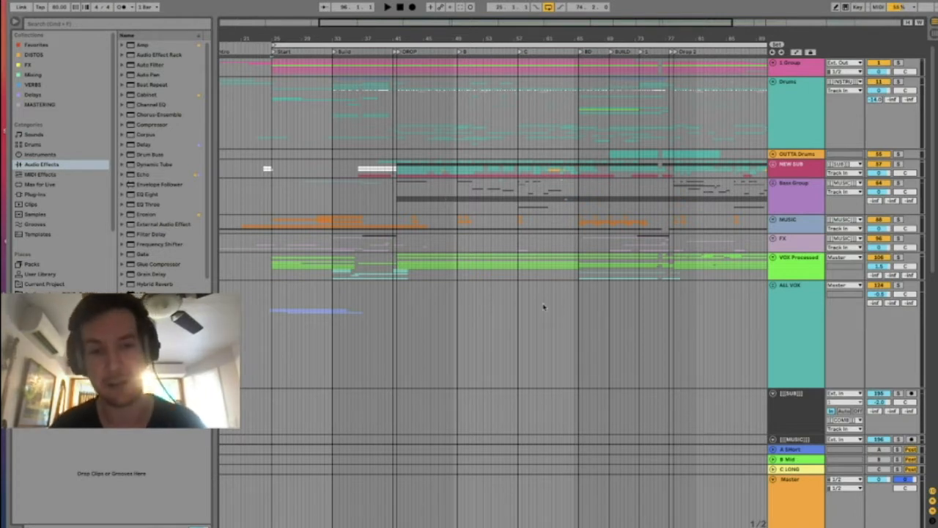
# Step: Set the playback position to bar 25, solo the VOX Processed group and unfold its tracks
pyautogui.click(272, 276)
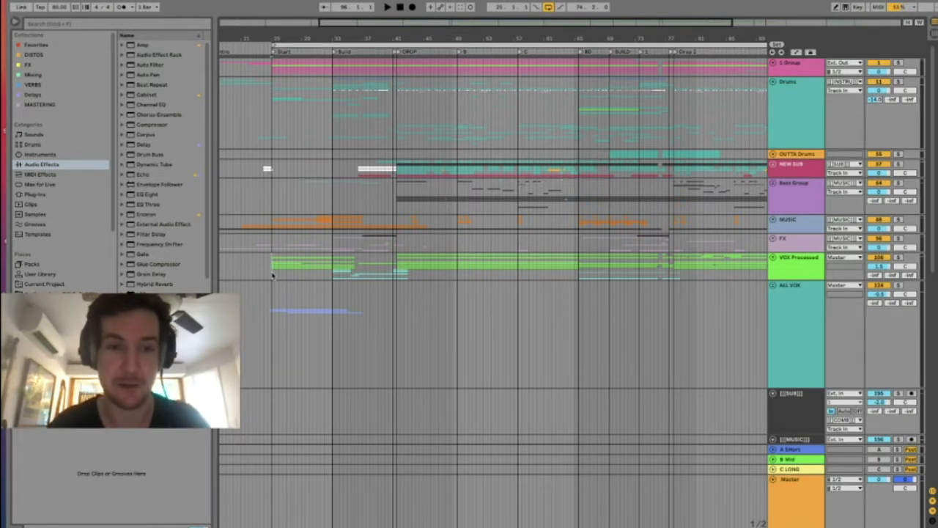
pyautogui.click(899, 258)
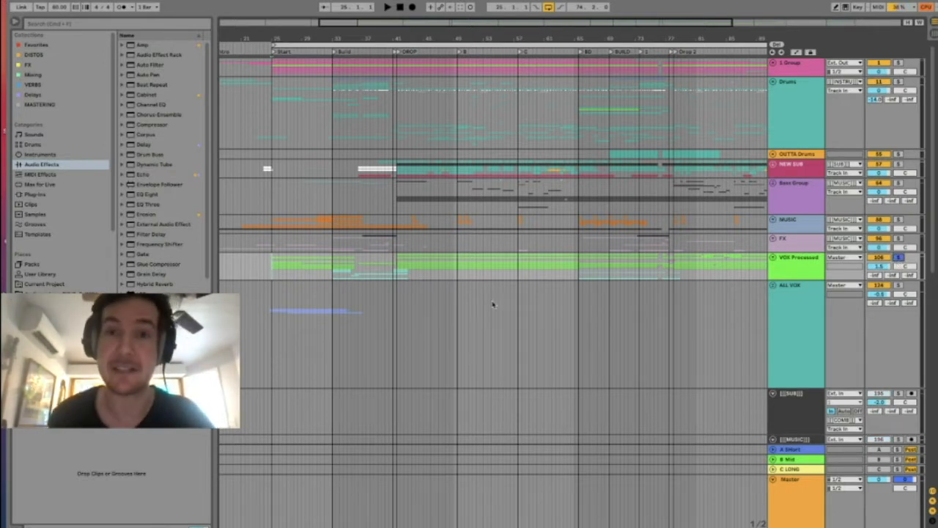
pyautogui.click(773, 258)
pyautogui.scroll(-5, 555, 270)
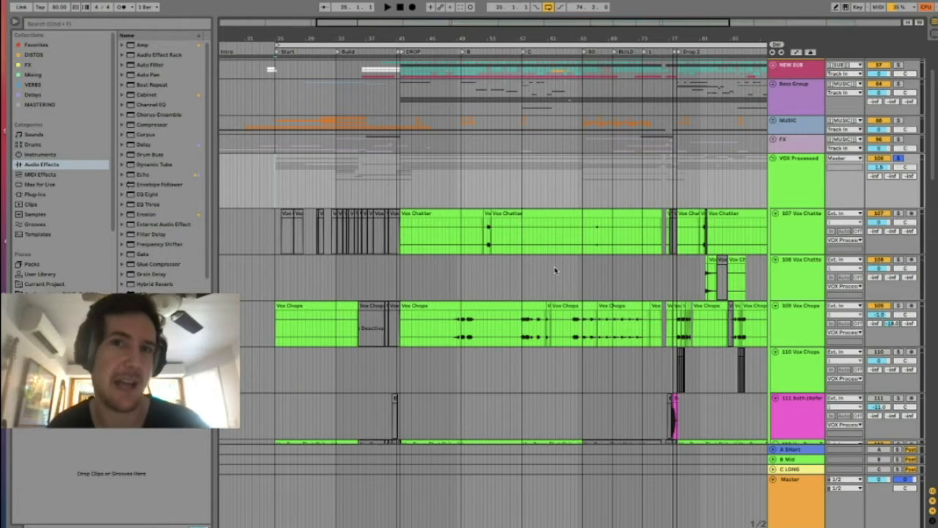
# Step: Set the playback position to bar 65 near the BD marker and enlarge the 113 Vox FX Build track
pyautogui.hscroll(5, 555, 271)
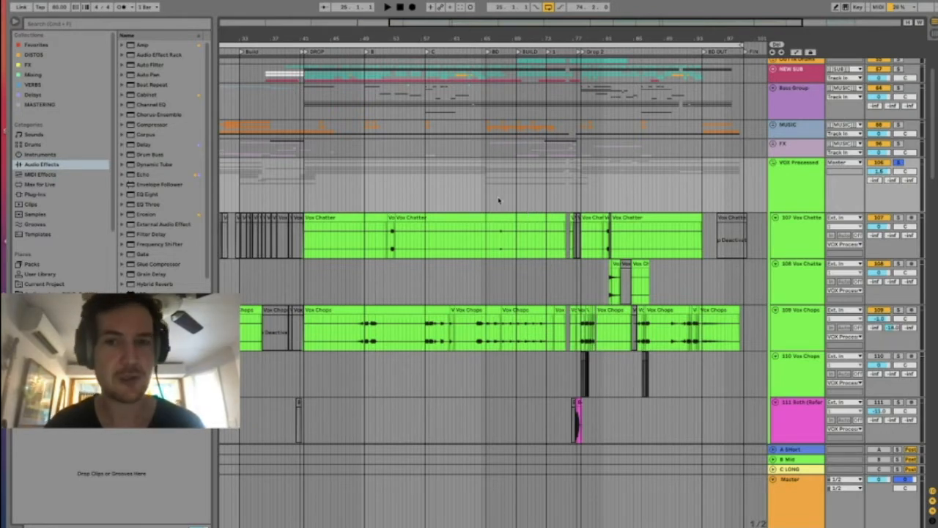
pyautogui.scroll(-5, 534, 202)
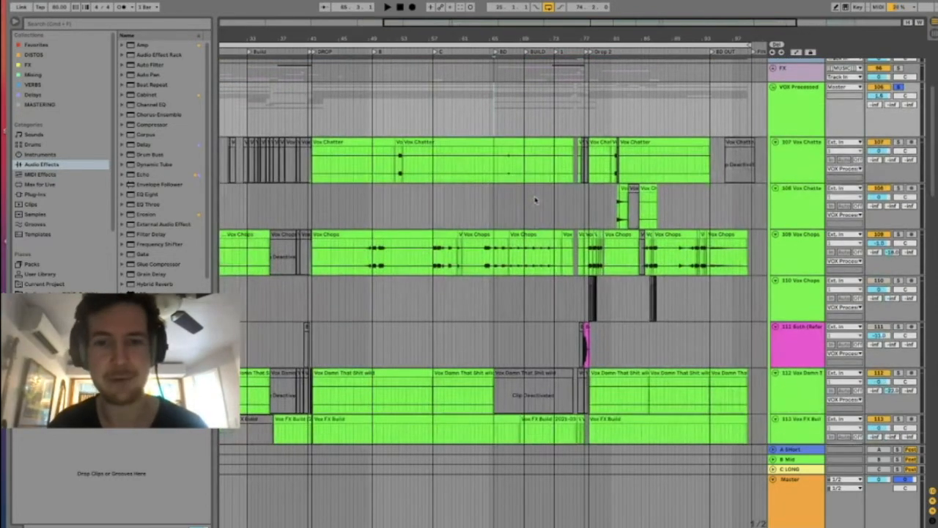
pyautogui.scroll(-4, 644, 272)
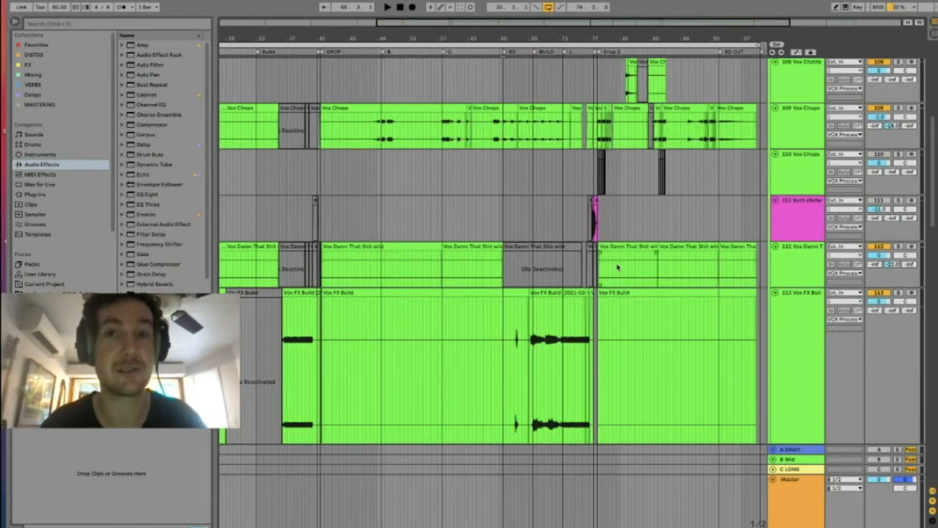
# Step: Play the soloed vocals from bar 65 into the build, stop playback, and look over the remaining vocal tracks
pyautogui.press('space')
pyautogui.scroll(8, 618, 269)
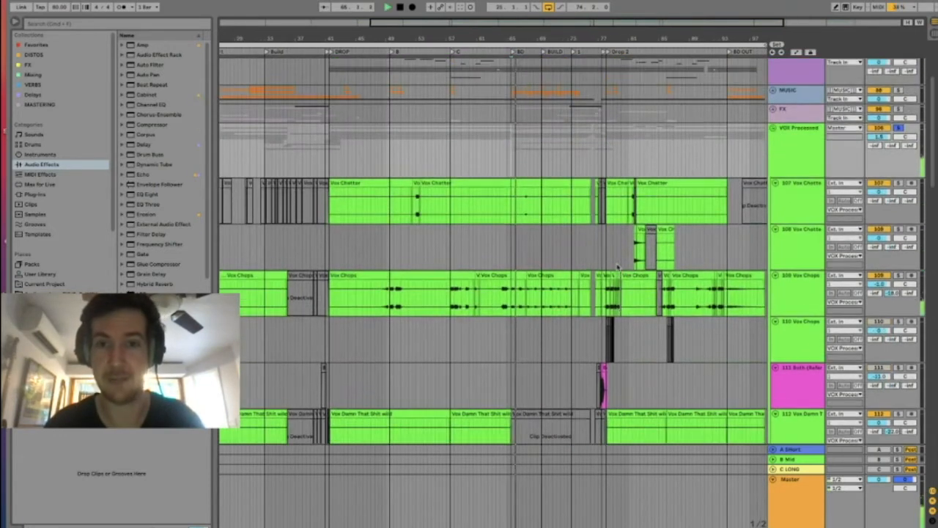
pyautogui.scroll(-5, 689, 189)
pyautogui.scroll(-9, 689, 189)
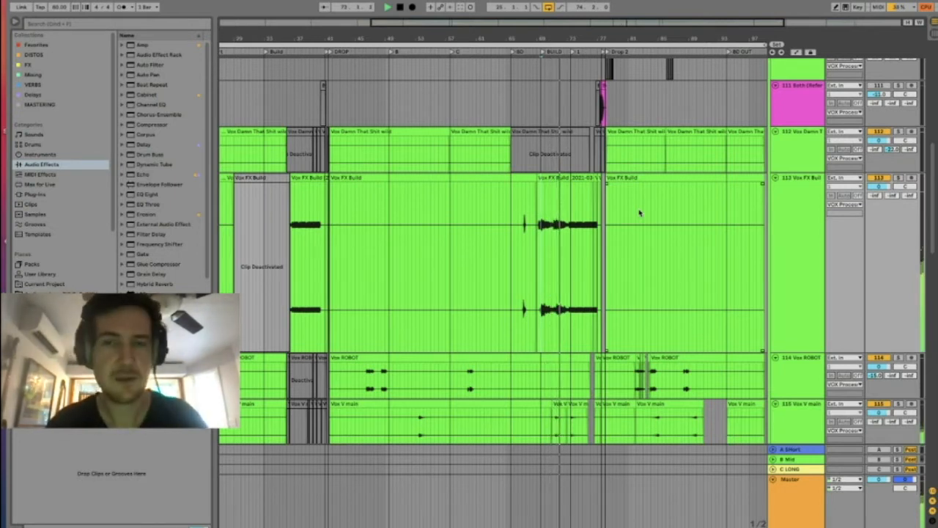
pyautogui.press('space')
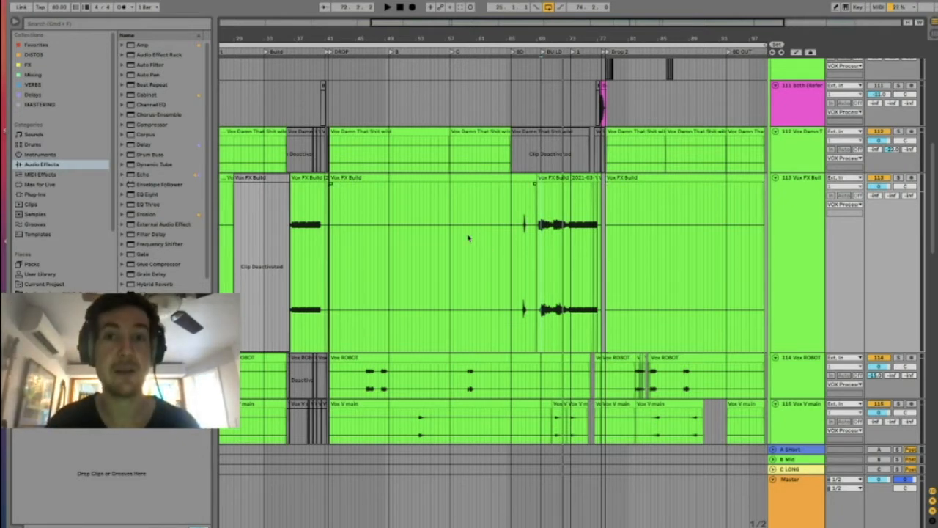
pyautogui.scroll(-6, 469, 238)
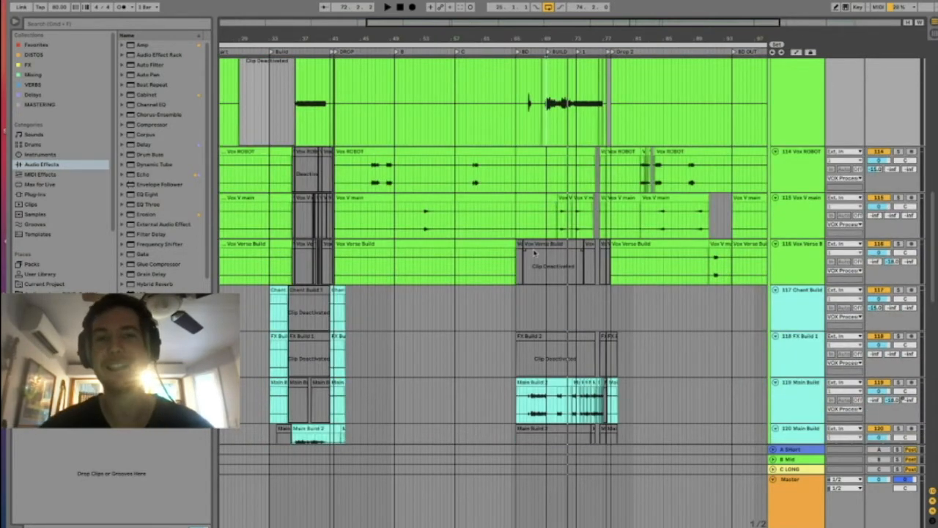
# Step: Solo the 114 Vox ROBOT track and play its chops from bar 82 in Drop 2
pyautogui.moveTo(644, 36); pyautogui.dragTo(644, 95)
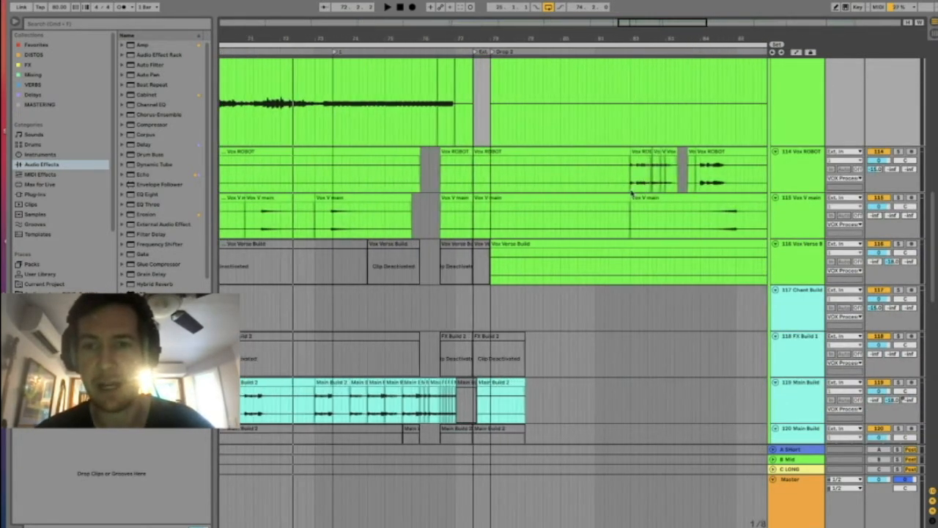
pyautogui.click(898, 151)
pyautogui.press('space')
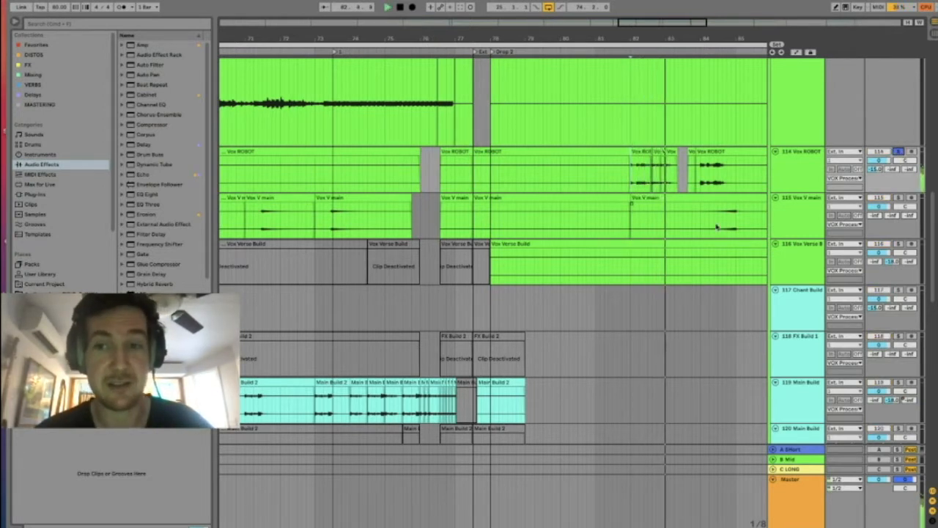
pyautogui.press('space')
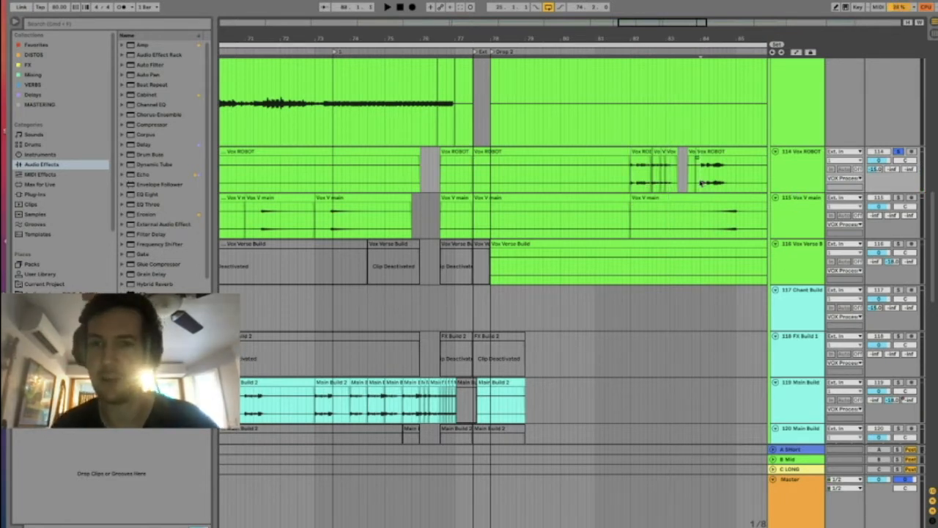
# Step: Look over the Master track's device chain and hide it again
pyautogui.scroll(3, 700, 219)
pyautogui.hscroll(2, 700, 219)
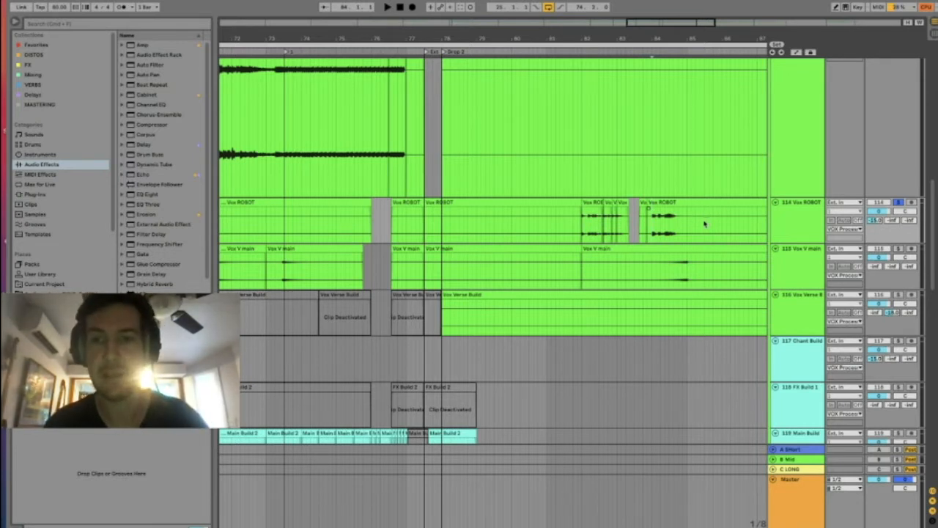
pyautogui.doubleClick(786, 499)
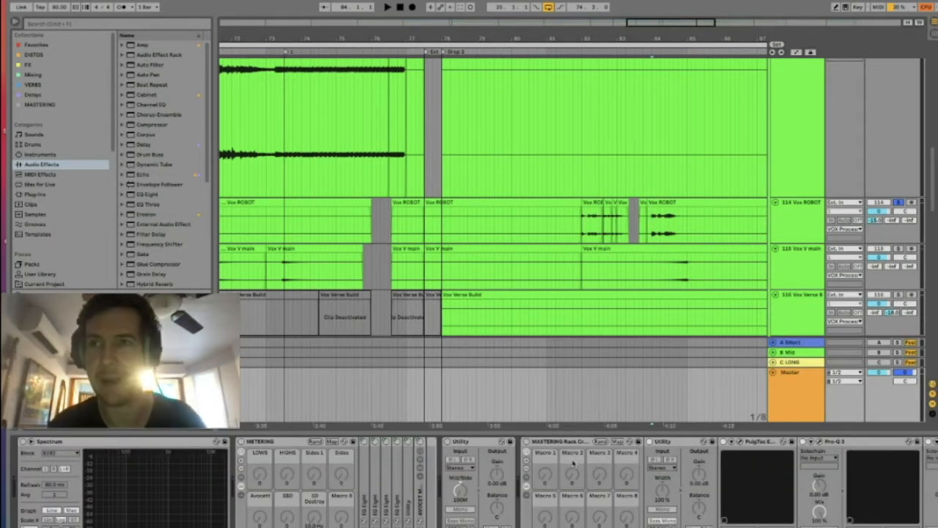
pyautogui.press('alt+super+l')
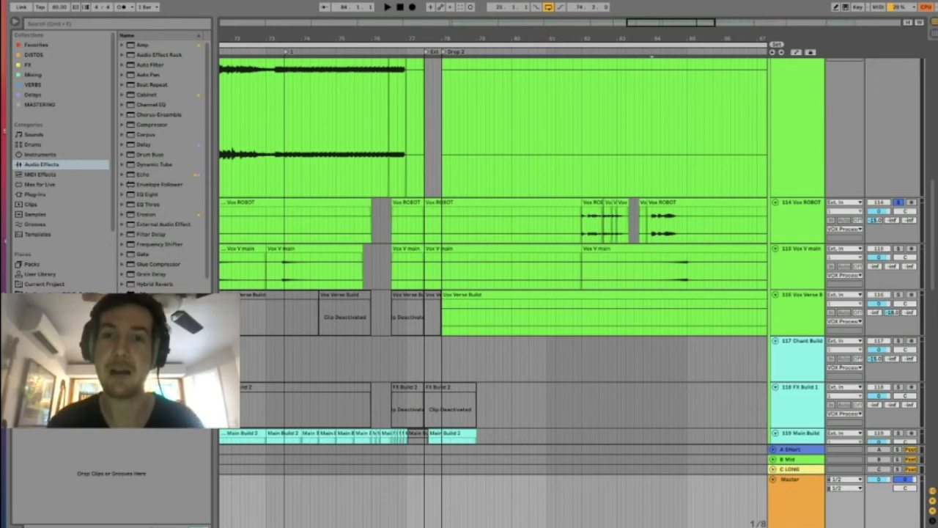
# Step: Unfold the NEW SUB group to show its bass tracks
pyautogui.moveTo(552, 42); pyautogui.dragTo(553, 38)
pyautogui.scroll(10, 490, 226)
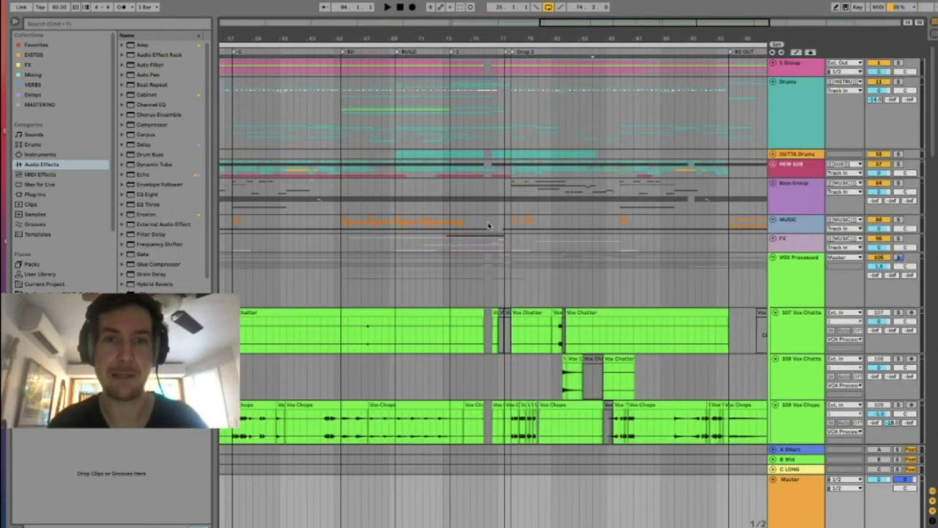
pyautogui.moveTo(369, 38); pyautogui.dragTo(369, 35)
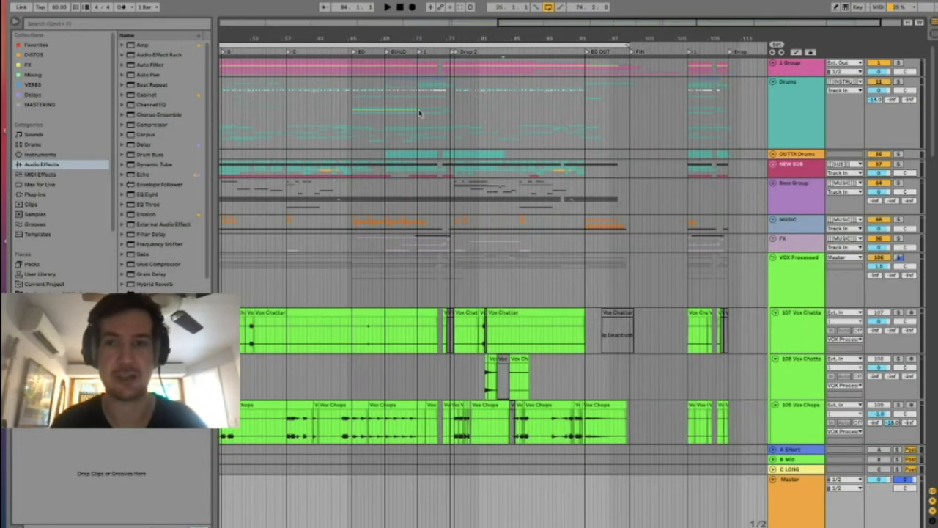
pyautogui.hscroll(-5, 506, 116)
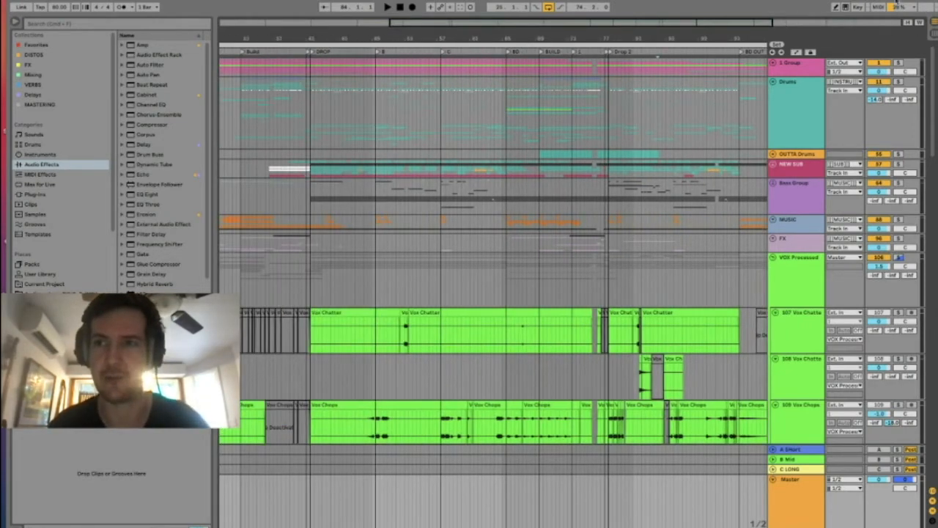
pyautogui.hscroll(-6, 491, 129)
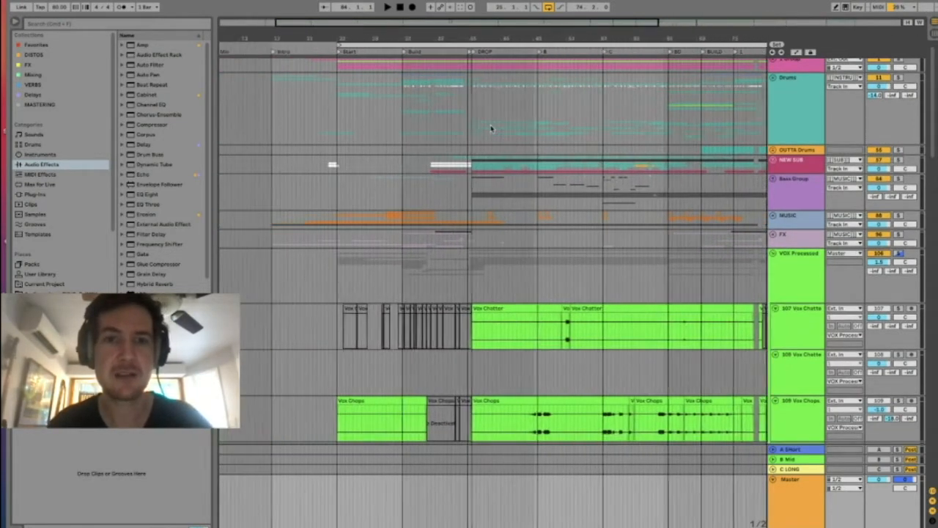
pyautogui.hscroll(2, 687, 120)
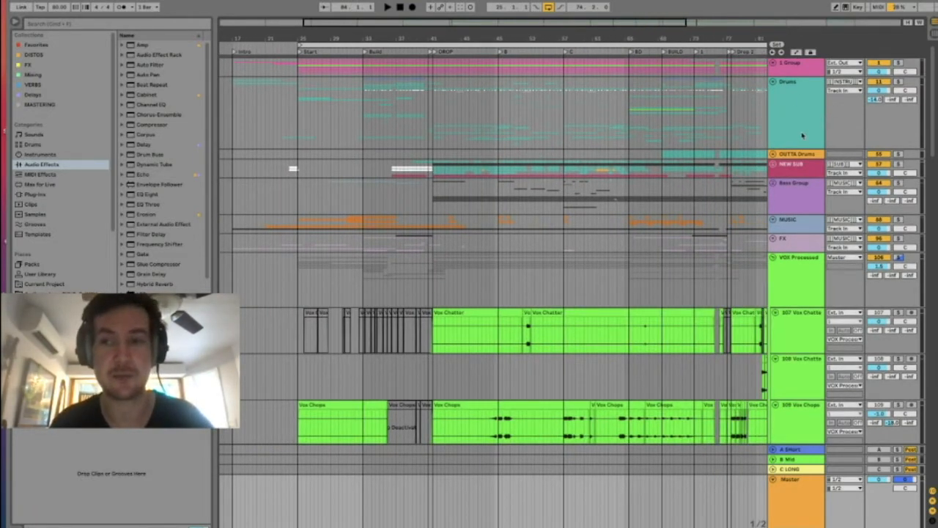
pyautogui.click(773, 165)
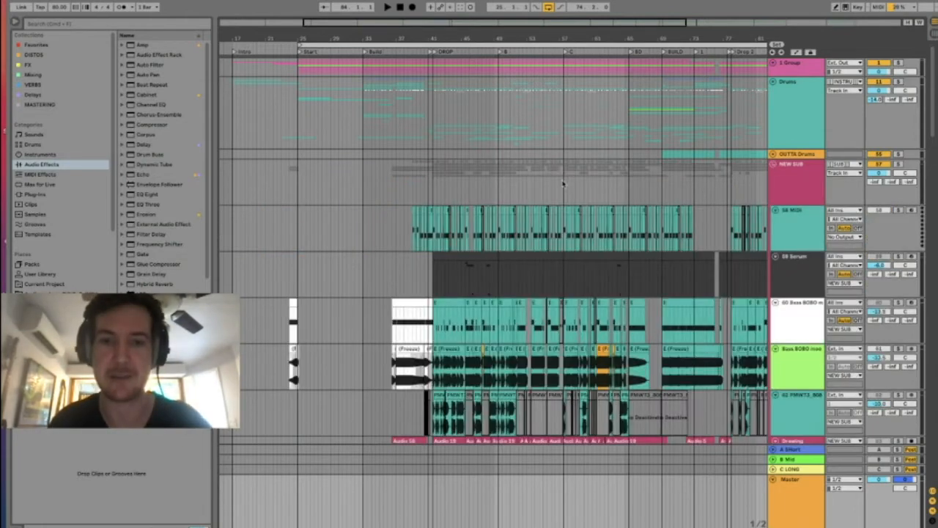
# Step: Mark the 58 MIDI clips over the drop's first phrase, from the DROP marker to the B marker, for a closer look
pyautogui.moveTo(470, 30); pyautogui.dragTo(482, 142)
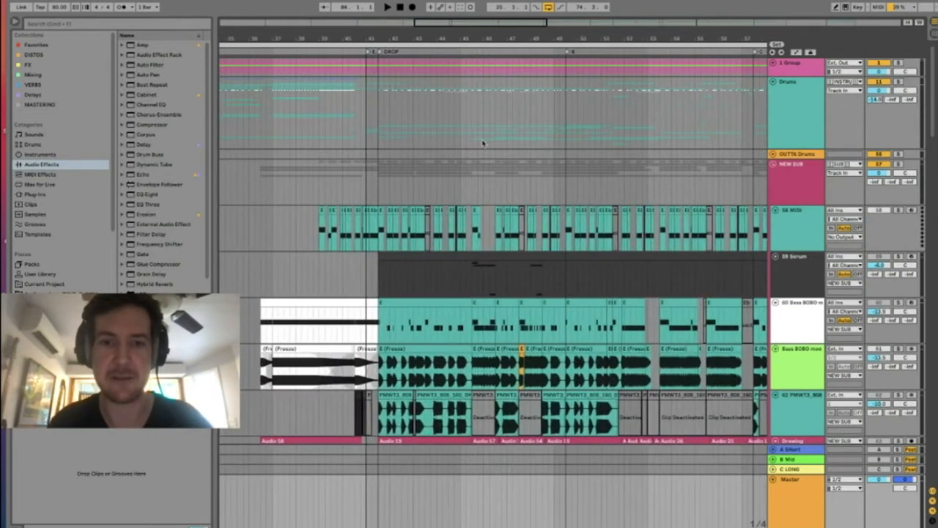
pyautogui.scroll(-3, 482, 143)
pyautogui.moveTo(388, 158); pyautogui.dragTo(572, 163)
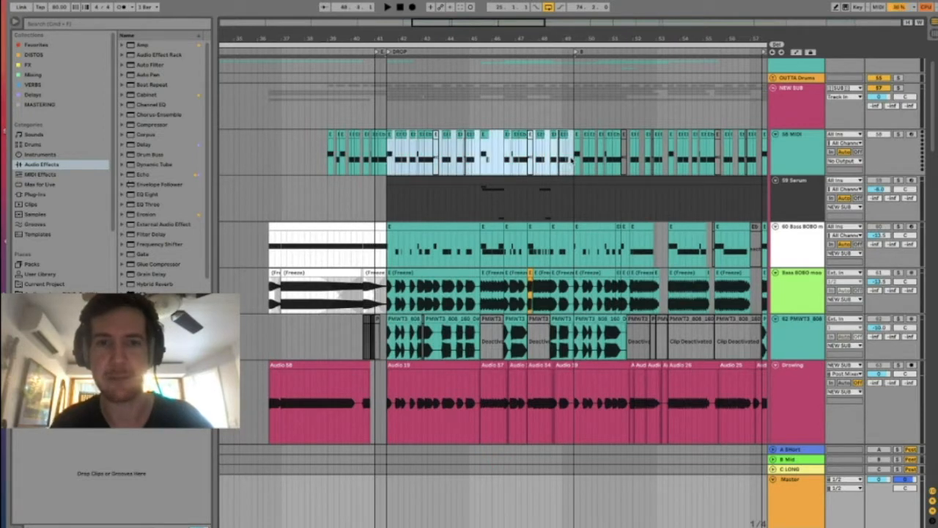
pyautogui.moveTo(393, 39); pyautogui.dragTo(393, 96)
pyautogui.moveTo(384, 162); pyautogui.dragTo(606, 163)
pyautogui.click(381, 162)
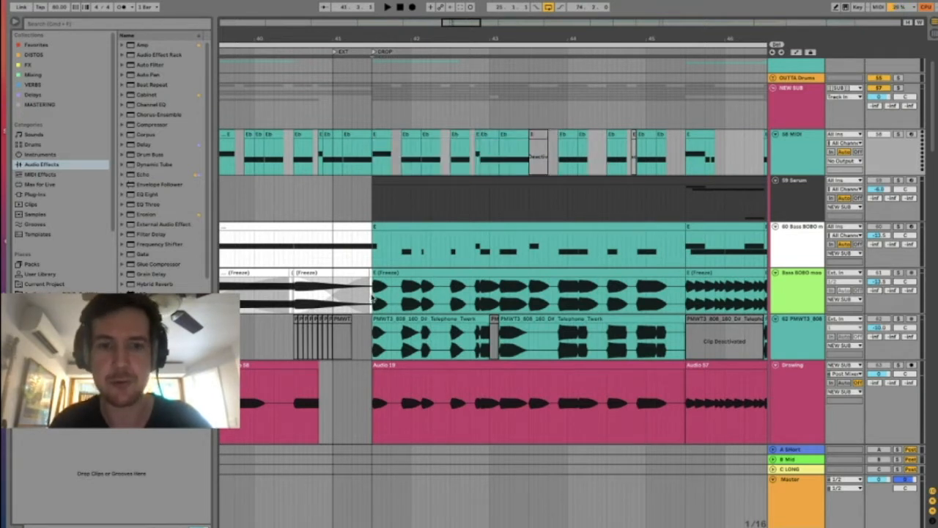
# Step: Show the device chain of the frozen Bass BOBO moog track and insert an empty audio track beneath it
pyautogui.moveTo(372, 296); pyautogui.dragTo(389, 297)
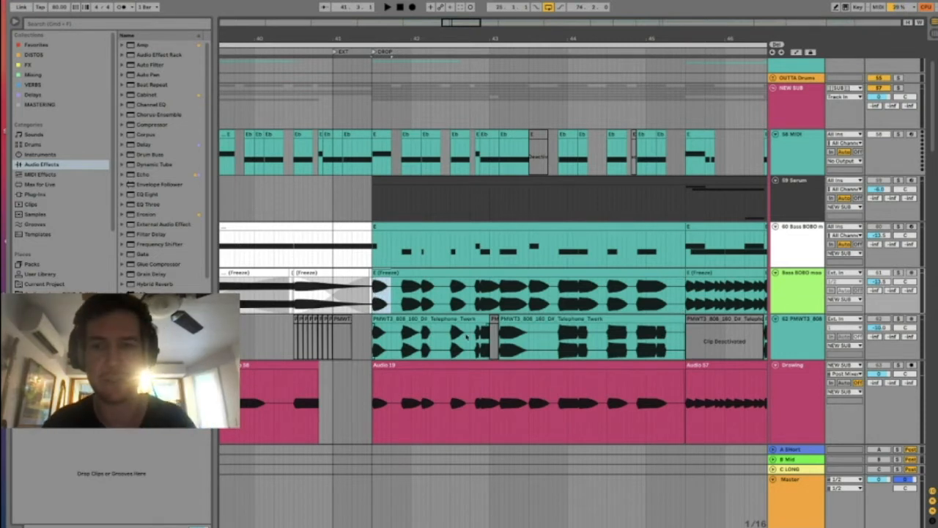
pyautogui.hotkey('ctrl', 'alt', 'l')
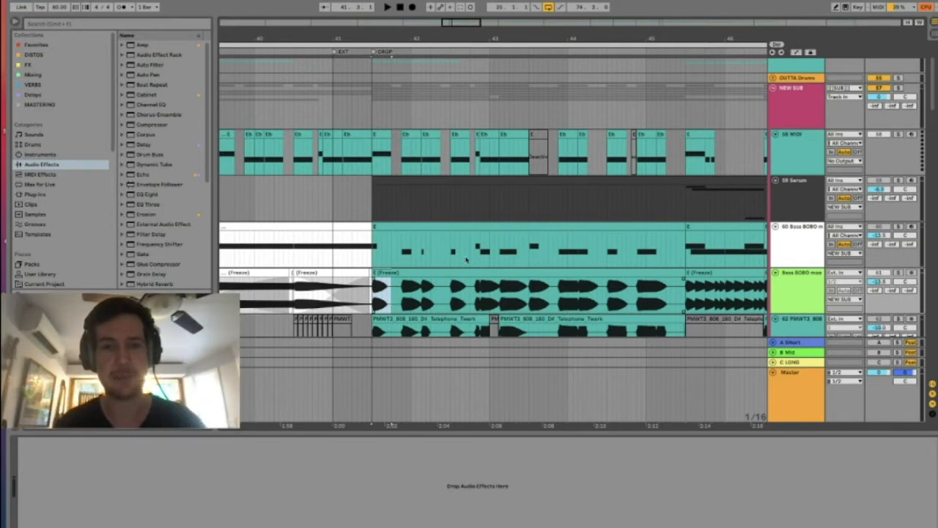
pyautogui.scroll(-5, 392, 303)
pyautogui.hscroll(-5, 315, 173)
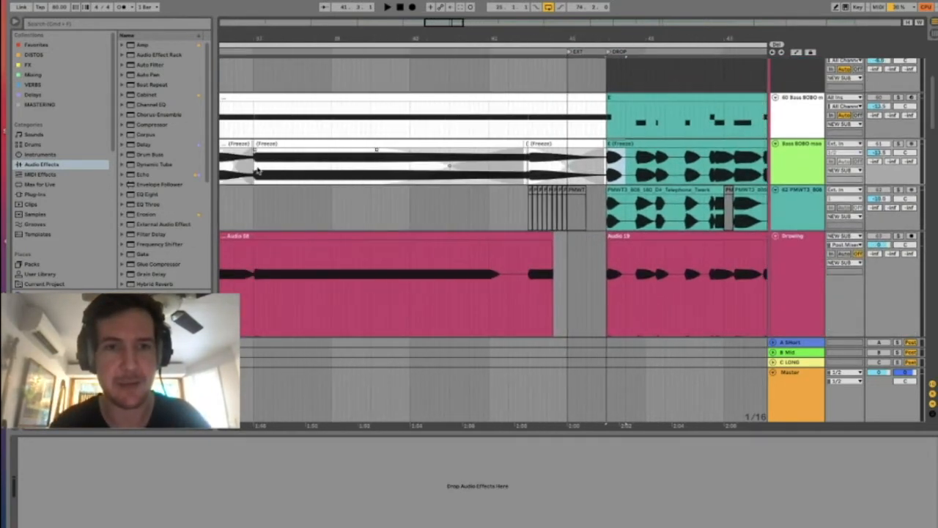
pyautogui.moveTo(255, 170); pyautogui.dragTo(323, 170)
pyautogui.click(798, 177)
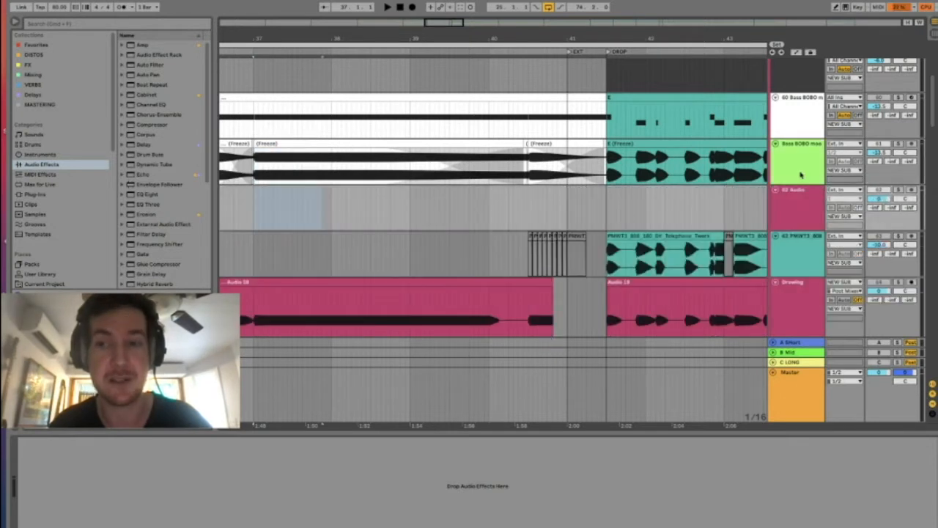
# Step: Add a Utility to the frozen Bass BOBO moog track and draw a downward Gain automation curve at bar 37
pyautogui.scroll(-5, 186, 262)
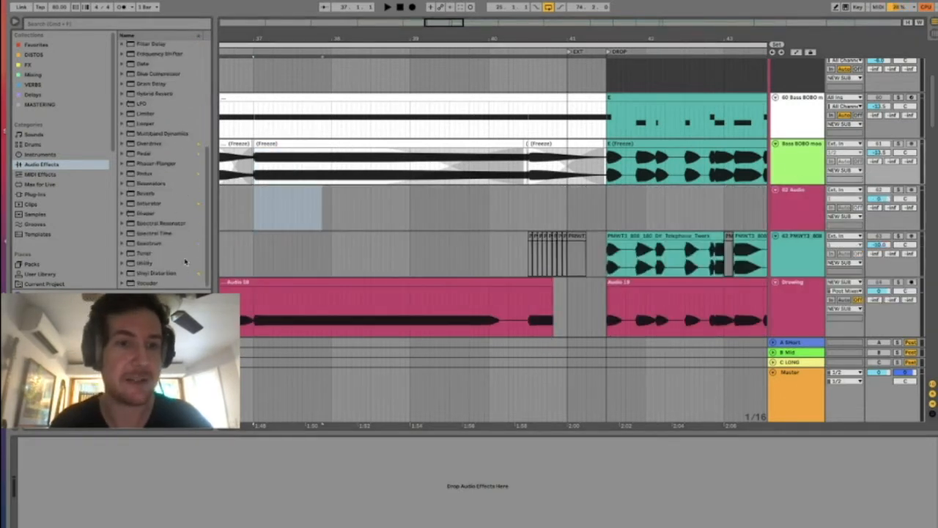
pyautogui.click(139, 262)
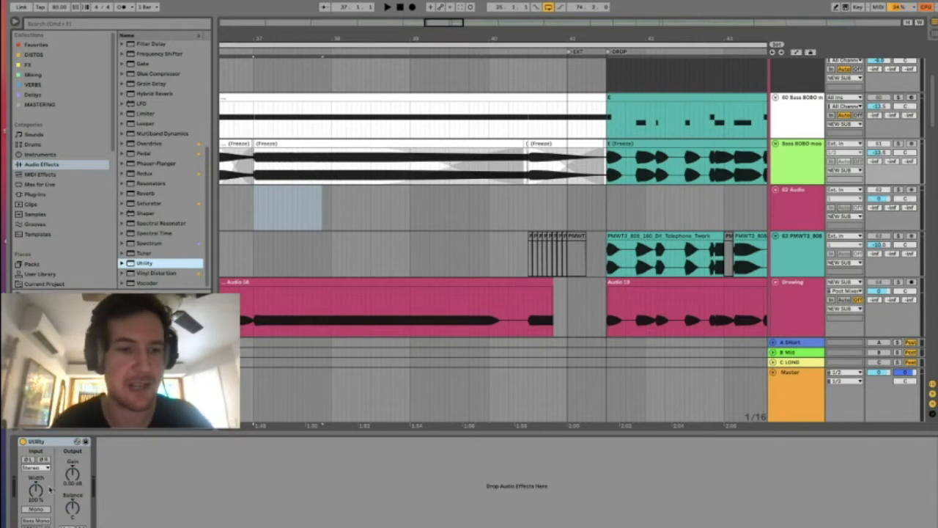
pyautogui.press('a')
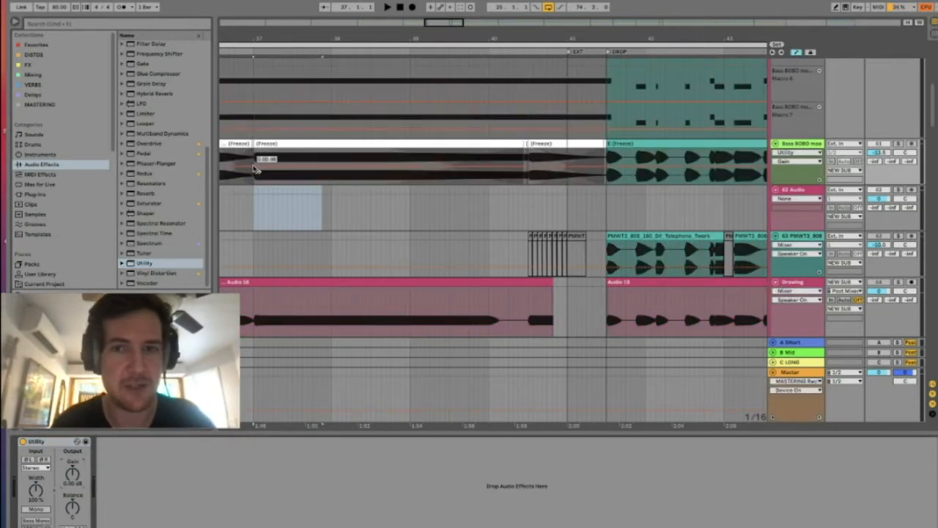
pyautogui.click(254, 168)
pyautogui.moveTo(273, 168)
pyautogui.mouseDown()
pyautogui.moveTo(273, 182)
pyautogui.moveTo(267, 170)
pyautogui.mouseUp()
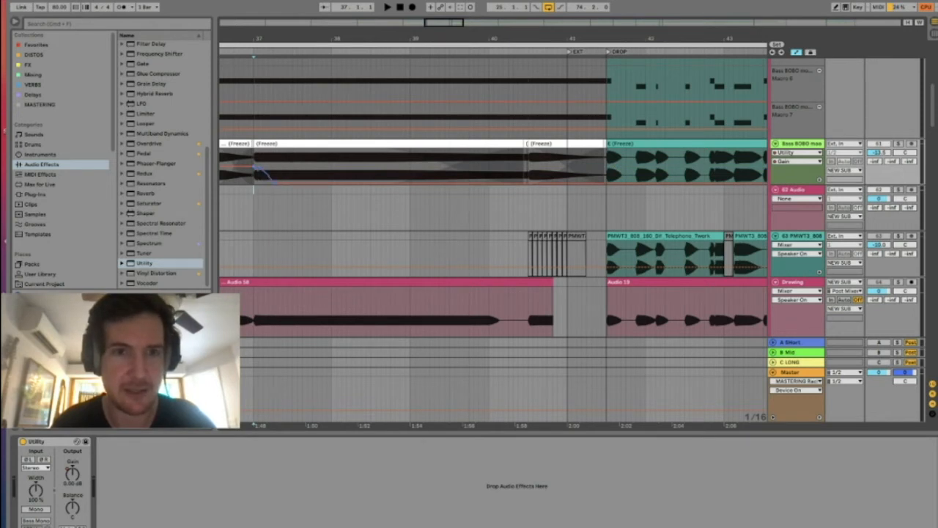
pyautogui.moveTo(272, 182); pyautogui.dragTo(274, 173)
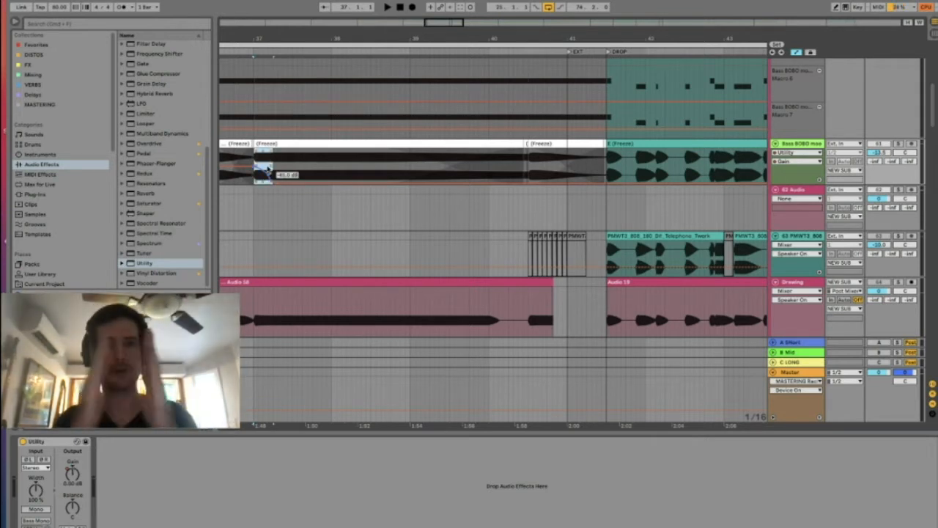
# Step: Select the drop's opening stretch on the empty 62 Audio track and hide the automation lanes
pyautogui.moveTo(635, 166); pyautogui.dragTo(671, 167)
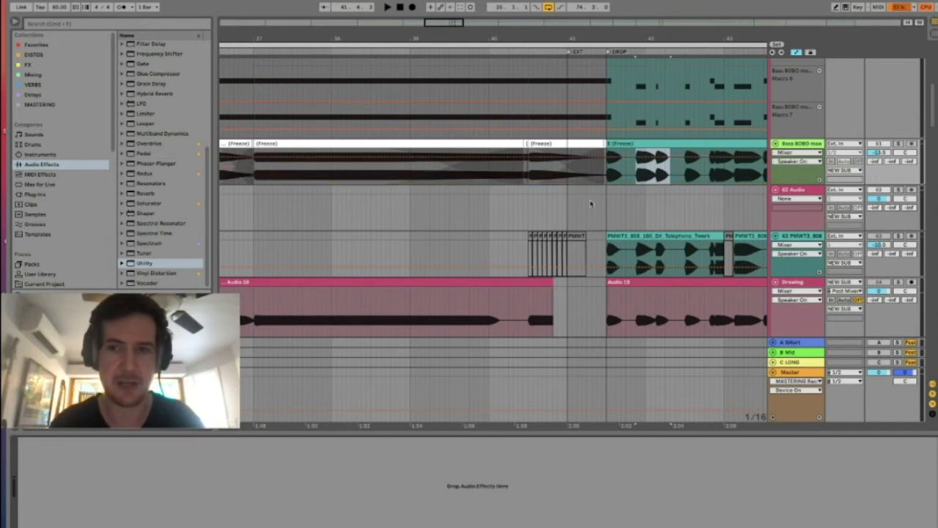
pyautogui.moveTo(608, 203); pyautogui.dragTo(718, 203)
pyautogui.scroll(3, 719, 202)
pyautogui.hscroll(3, 719, 202)
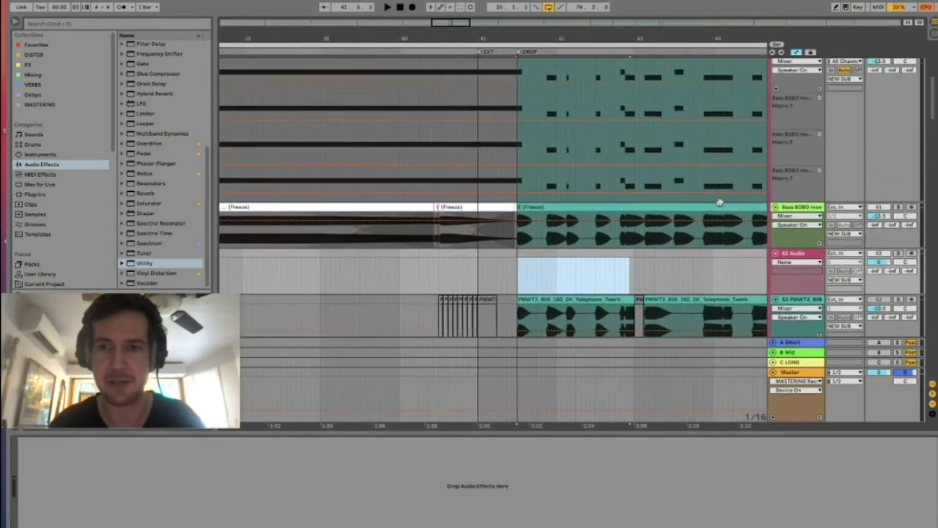
pyautogui.press('a')
pyautogui.hscroll(5, 609, 261)
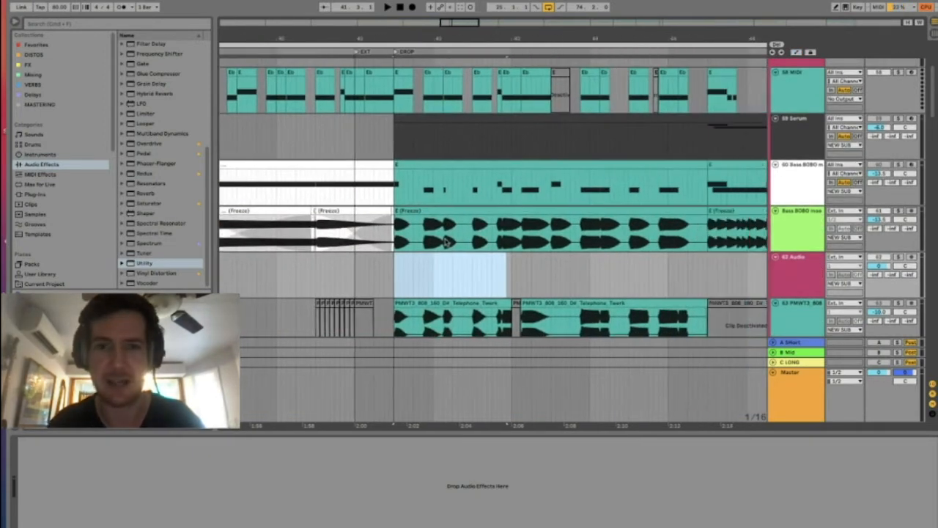
# Step: Solo the frozen Bass BOBO moog track and play it from the DROP marker
pyautogui.click(424, 241)
pyautogui.click(898, 211)
pyautogui.press('space')
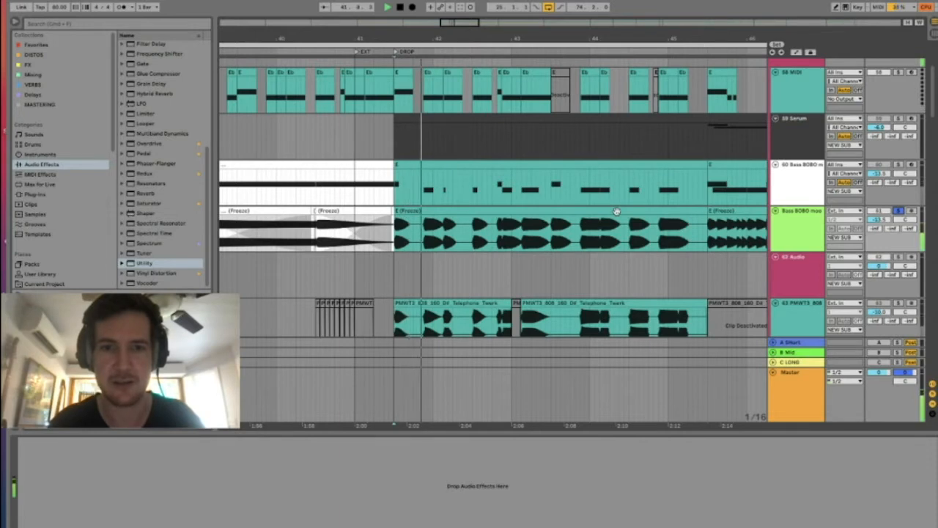
# Step: Examine the drop clip's MIDI notes and the device chain of the 60 Bass BOBO track, stop playback and hide the devices
pyautogui.doubleClick(550, 165)
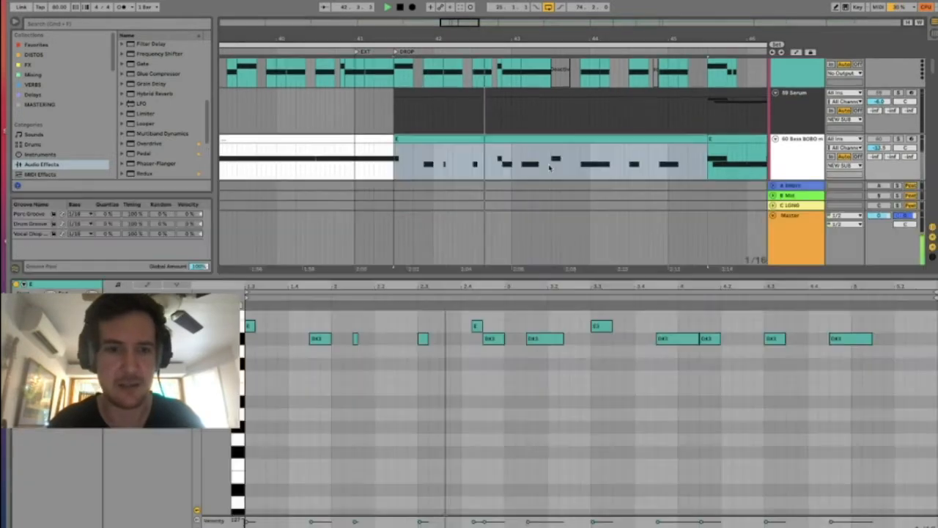
pyautogui.click(802, 166)
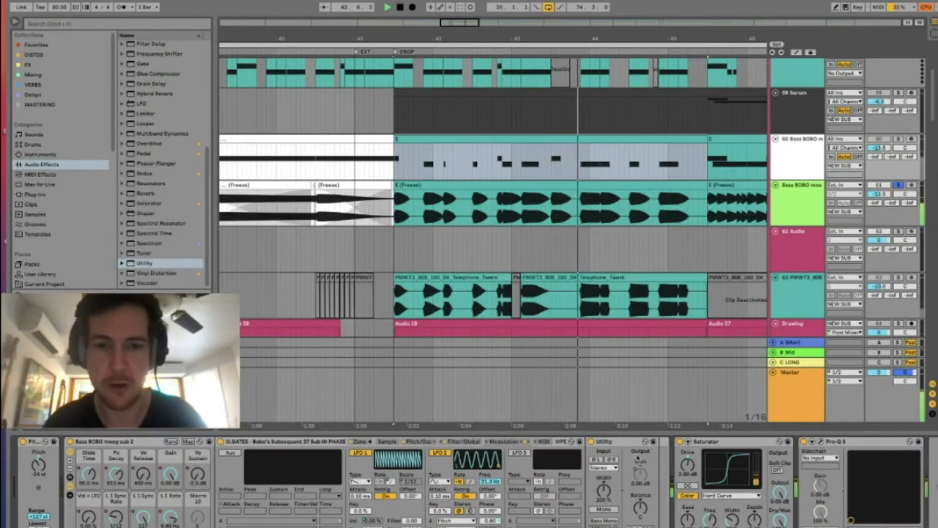
pyautogui.press('space')
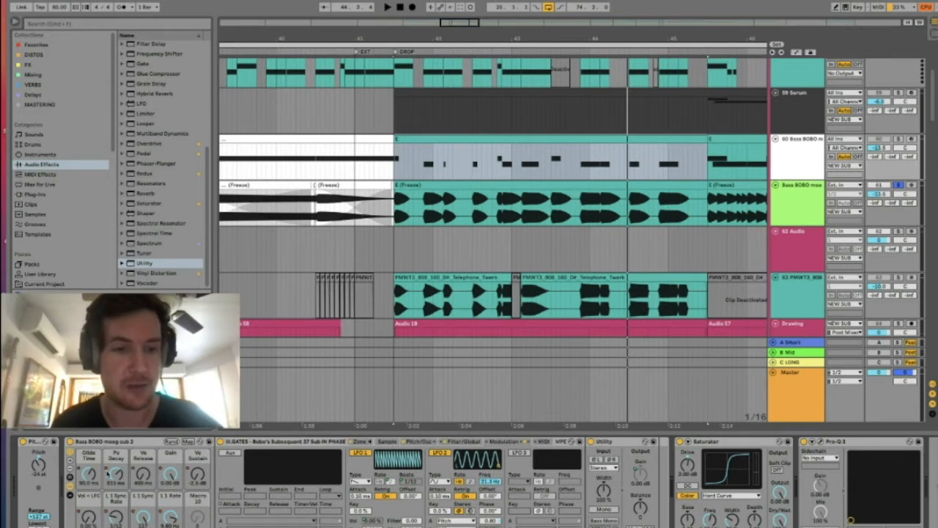
pyautogui.press('a')
pyautogui.press('a')
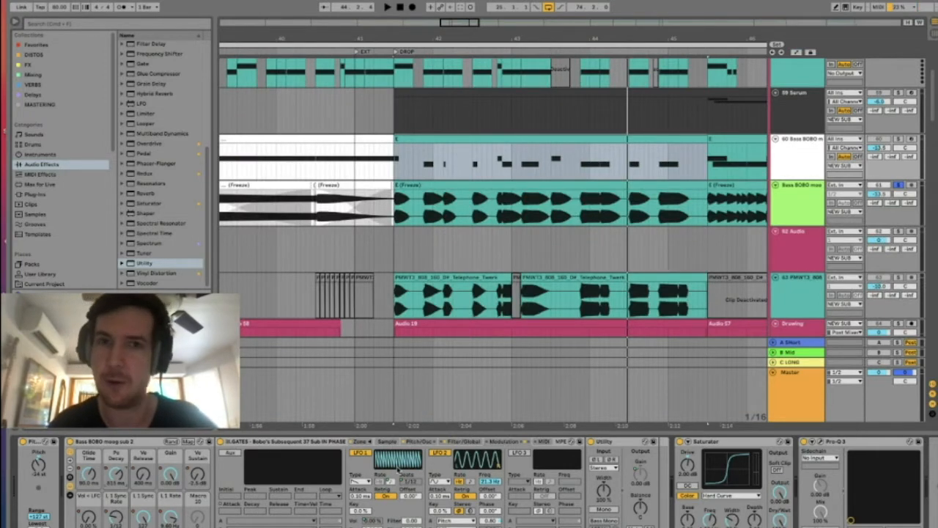
pyautogui.moveTo(410, 432); pyautogui.dragTo(412, 462)
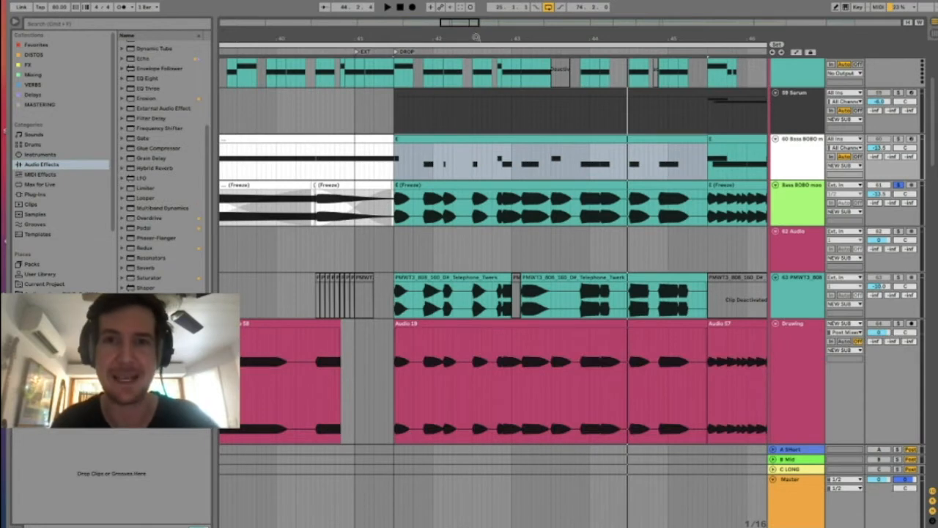
# Step: Unfold the Drums group to show its individual tracks
pyautogui.moveTo(472, 42); pyautogui.dragTo(471, 38)
pyautogui.scroll(5, 785, 72)
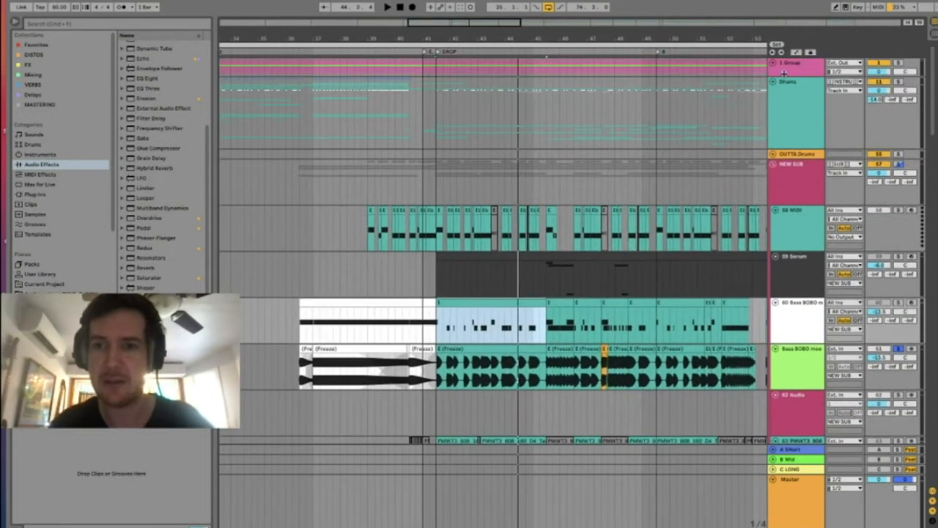
pyautogui.click(774, 81)
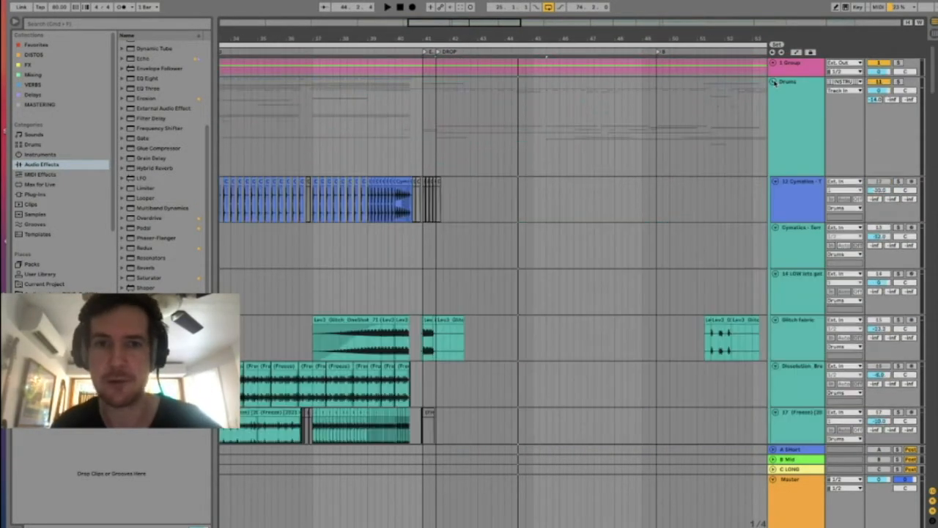
# Step: Clear the active track solo and place the insertion marker in the Drums group after the DROP marker
pyautogui.hscroll(4, 471, 170)
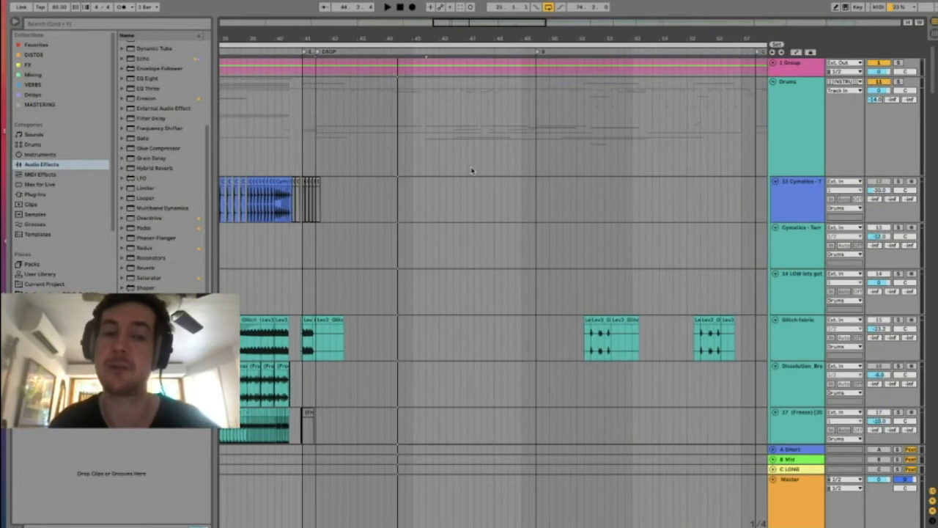
pyautogui.scroll(-1, 472, 171)
pyautogui.scroll(1, 474, 170)
pyautogui.click(899, 81)
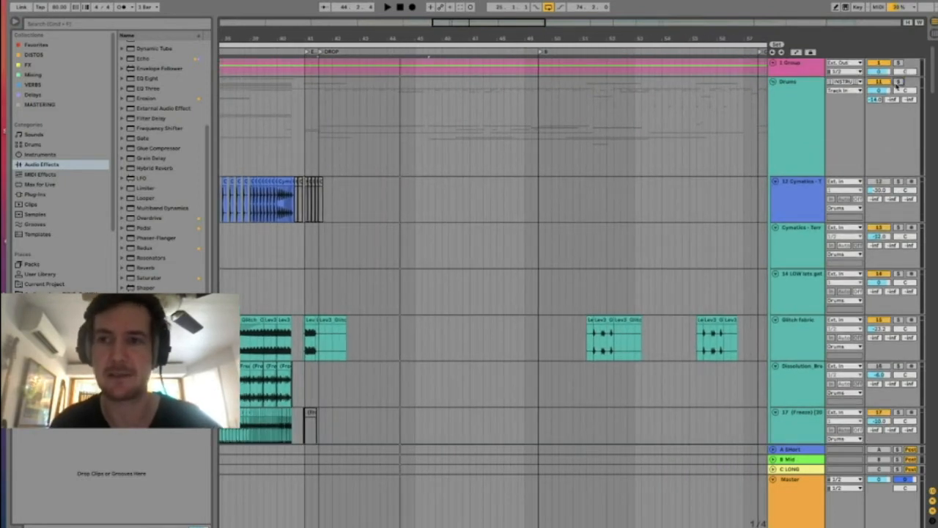
pyautogui.click(320, 142)
pyautogui.click(416, 144)
pyautogui.scroll(-1, 483, 134)
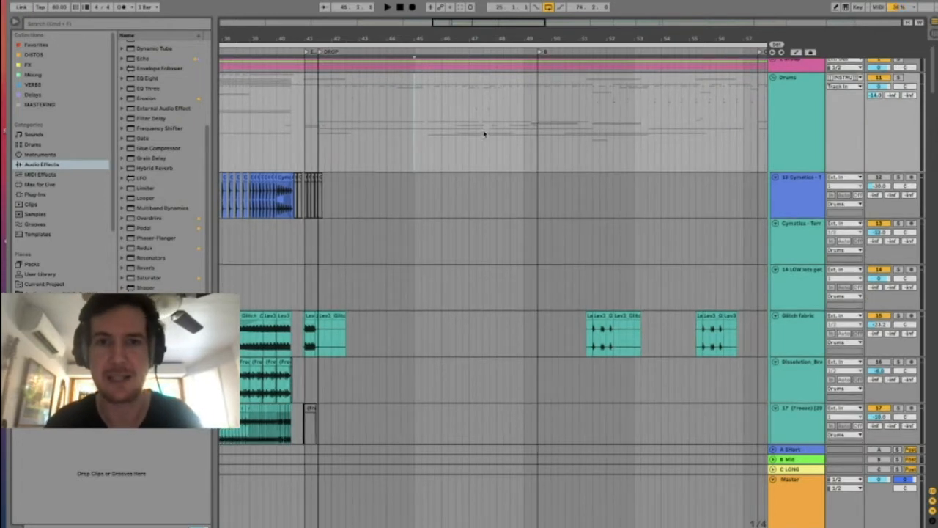
pyautogui.click(427, 128)
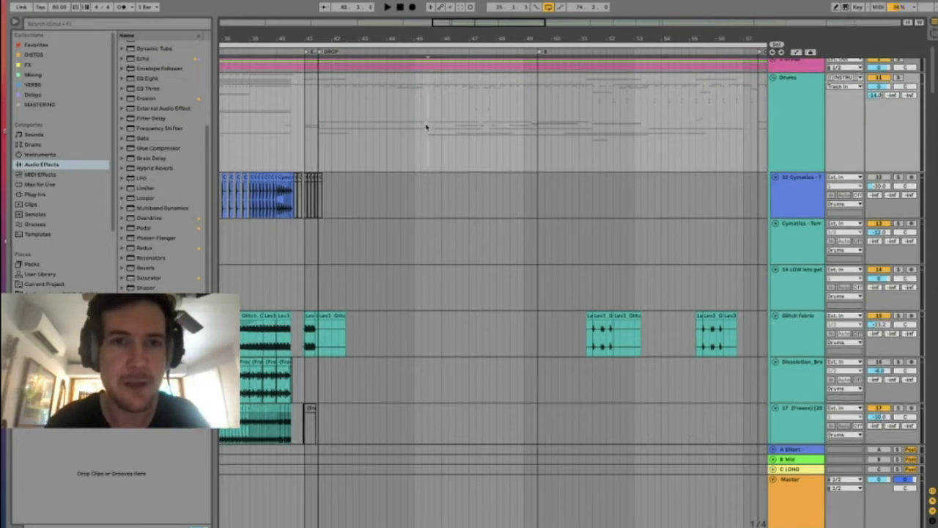
# Step: Highlight the one-half-bar extension between the EXT and DROP markers across the Drums group
pyautogui.hscroll(-5, 307, 145)
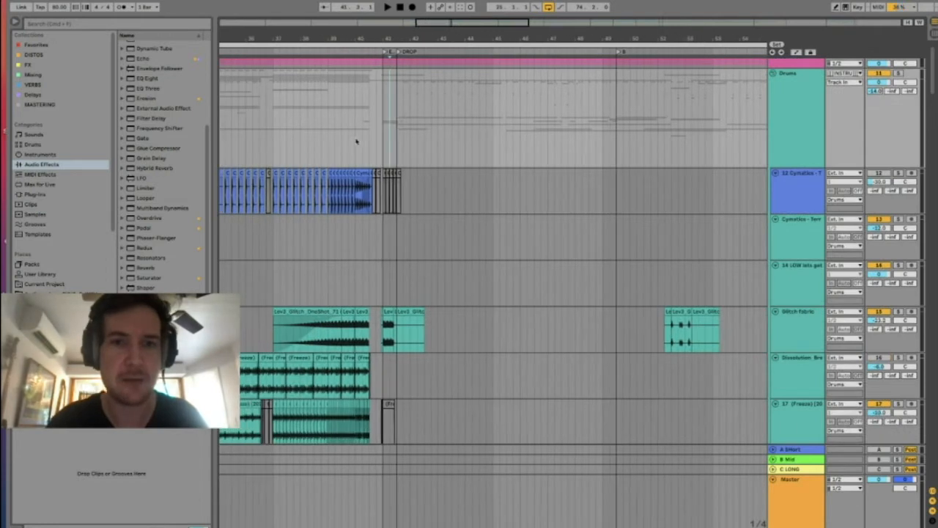
pyautogui.moveTo(376, 40)
pyautogui.mouseDown()
pyautogui.moveTo(376, 66)
pyautogui.moveTo(412, 91)
pyautogui.mouseUp()
pyautogui.click(387, 91)
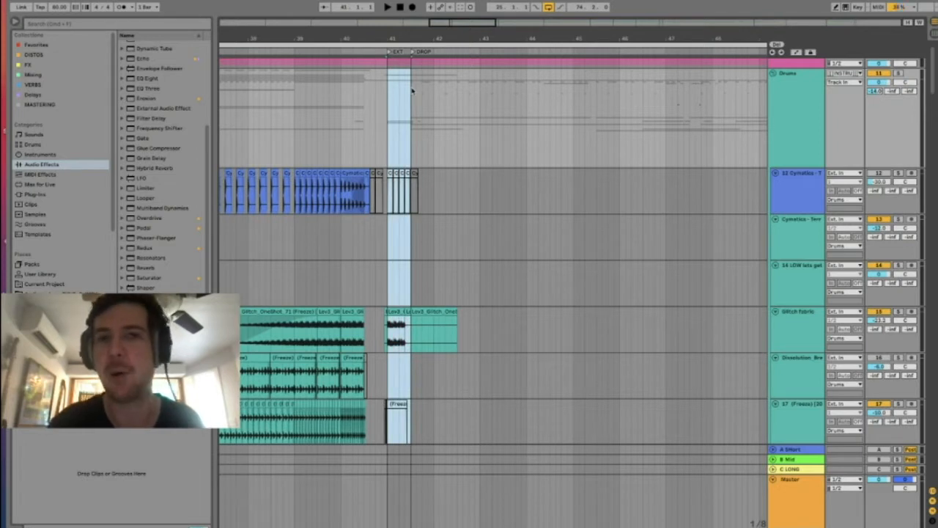
# Step: Highlight the Drums group's build-up from about bar 37 to the EXT marker, and again the extension leading into DROP
pyautogui.hscroll(-8, 407, 92)
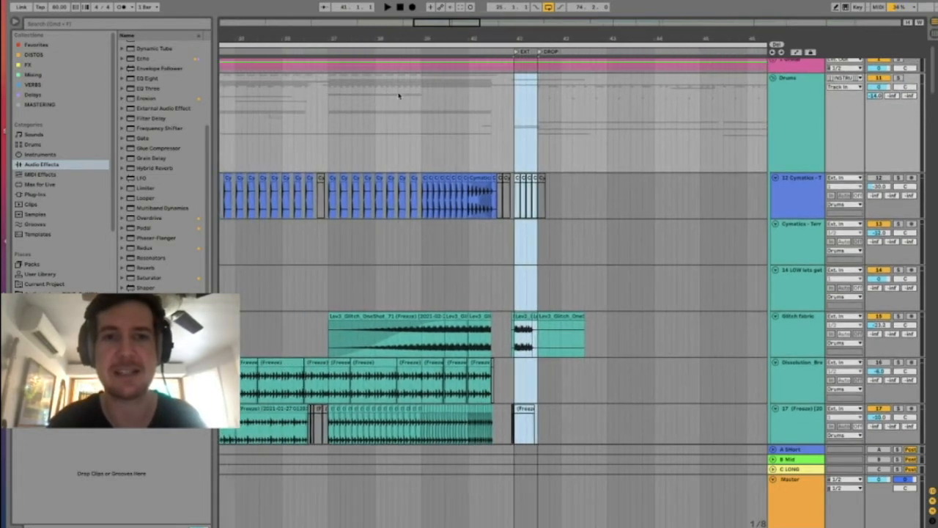
pyautogui.click(328, 115)
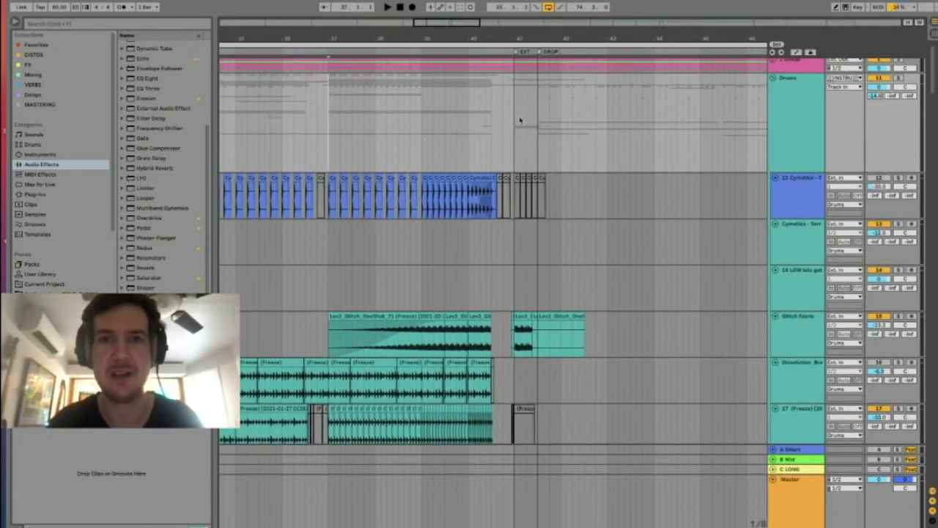
pyautogui.moveTo(513, 123); pyautogui.dragTo(337, 134)
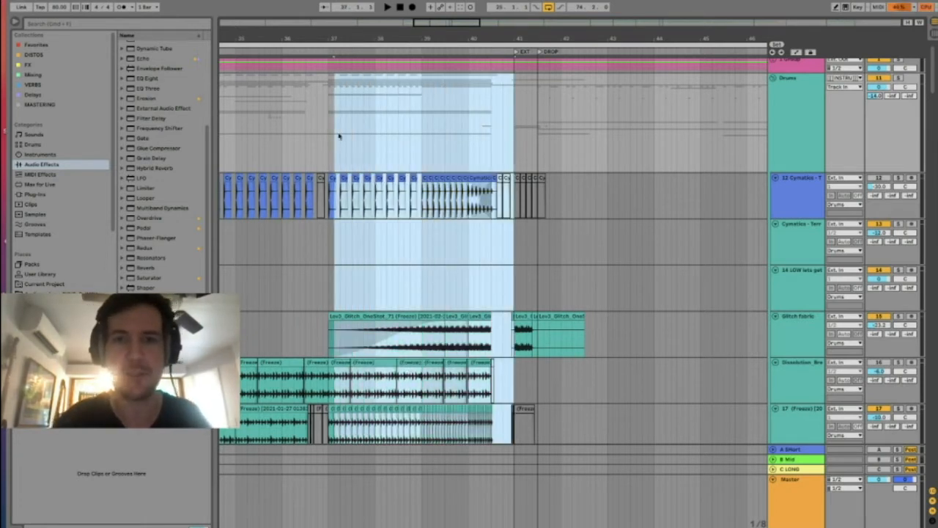
pyautogui.click(539, 110)
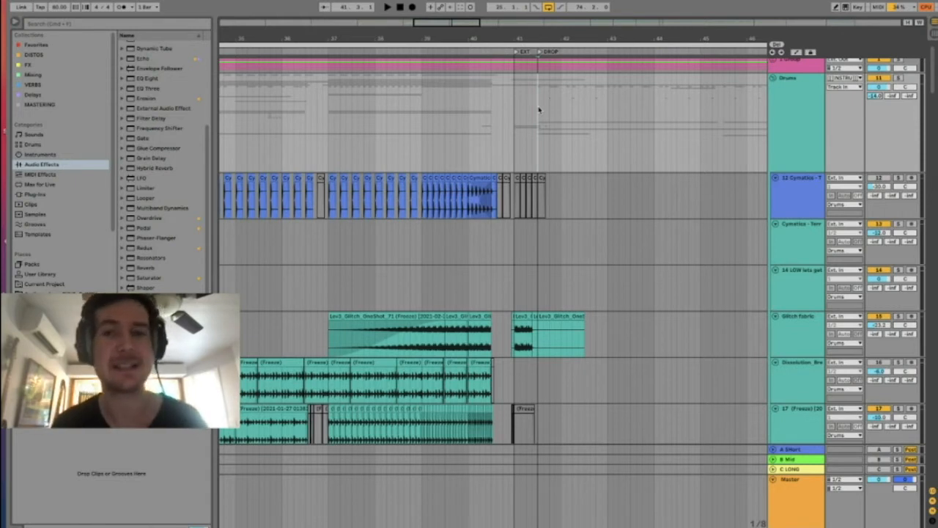
pyautogui.moveTo(539, 110); pyautogui.dragTo(514, 110)
# Step: Play the arrangement from bar 37 and look through the Drums group's tracks down to the Perc plucks track
pyautogui.click(327, 132)
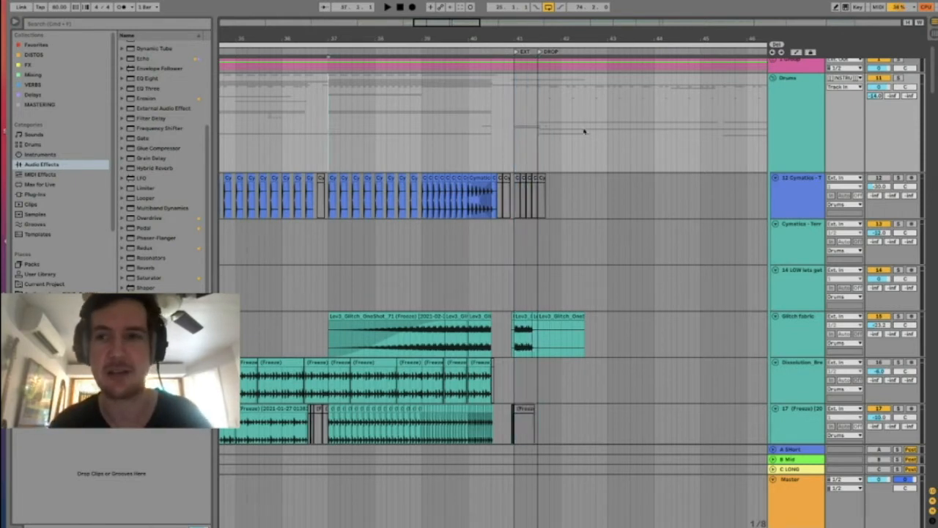
pyautogui.press('space')
pyautogui.moveTo(233, 526)
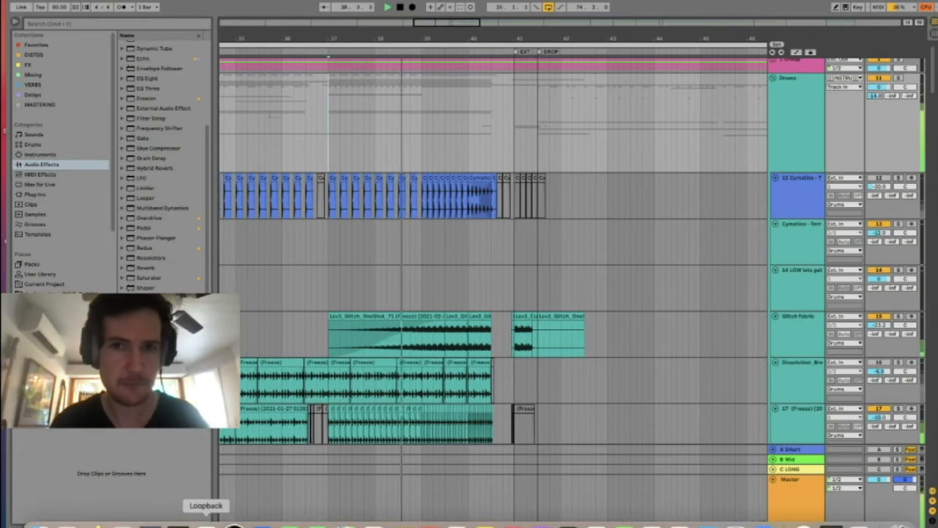
pyautogui.scroll(-4, 503, 109)
pyautogui.scroll(-9, 503, 109)
pyautogui.scroll(-20, 503, 110)
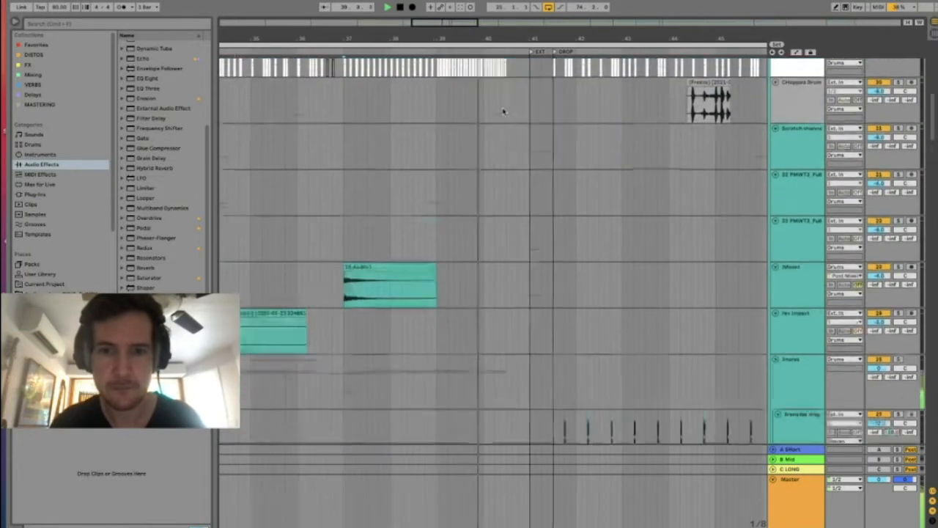
pyautogui.scroll(-8, 502, 111)
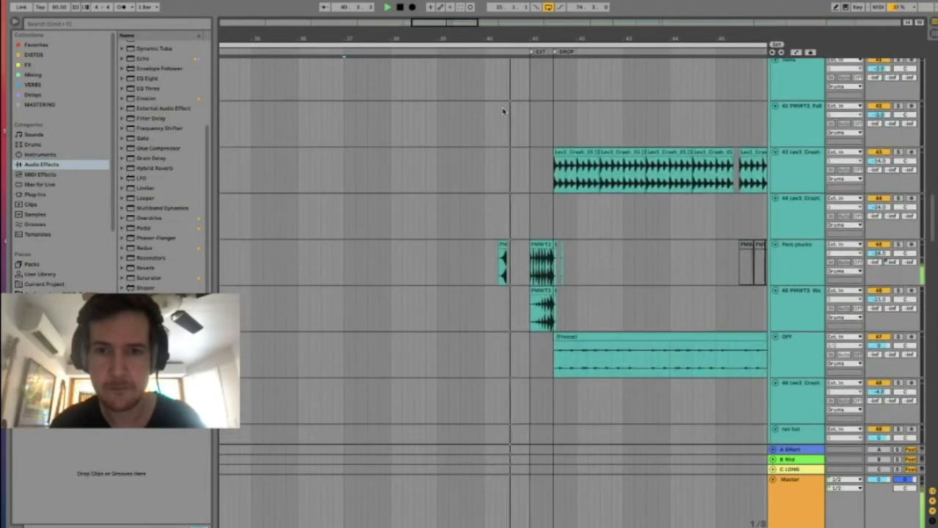
# Step: Stop playback after the drop and highlight the stretch between EXT and DROP on the empty 44 Lev3_Crash track
pyautogui.click(539, 265)
pyautogui.press('+')
pyautogui.press('+')
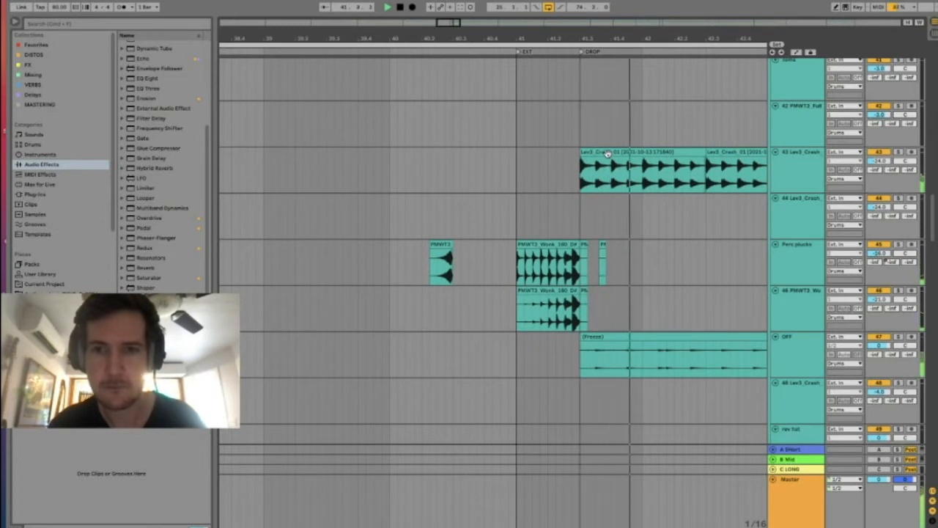
pyautogui.moveTo(517, 224); pyautogui.dragTo(581, 227)
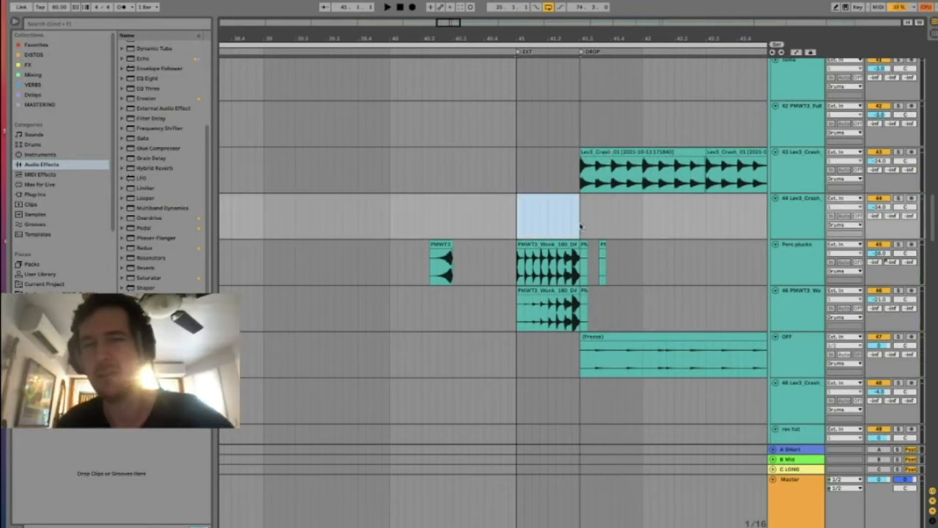
pyautogui.click(579, 225)
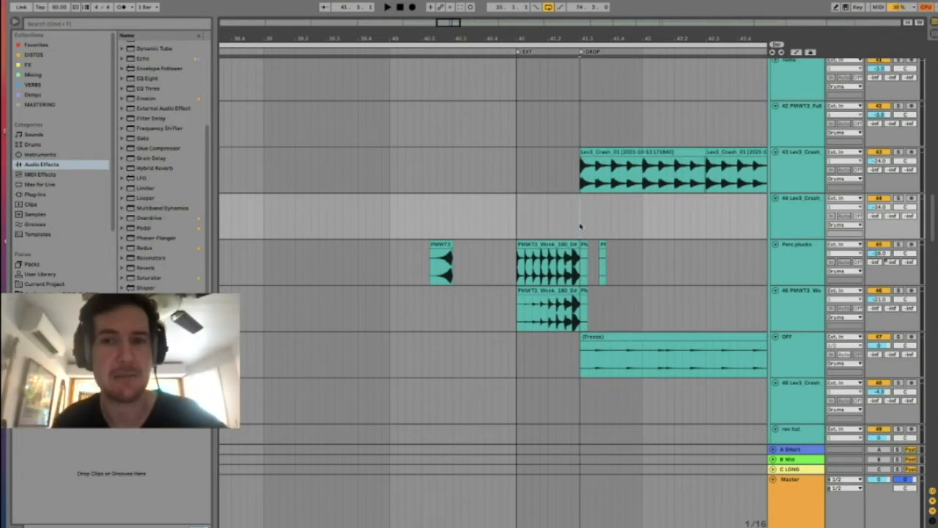
# Step: Solo the Perc plucks track, play it from the EXT marker, stop playback and open its device chain
pyautogui.hscroll(3, 516, 183)
pyautogui.scroll(-1, 516, 182)
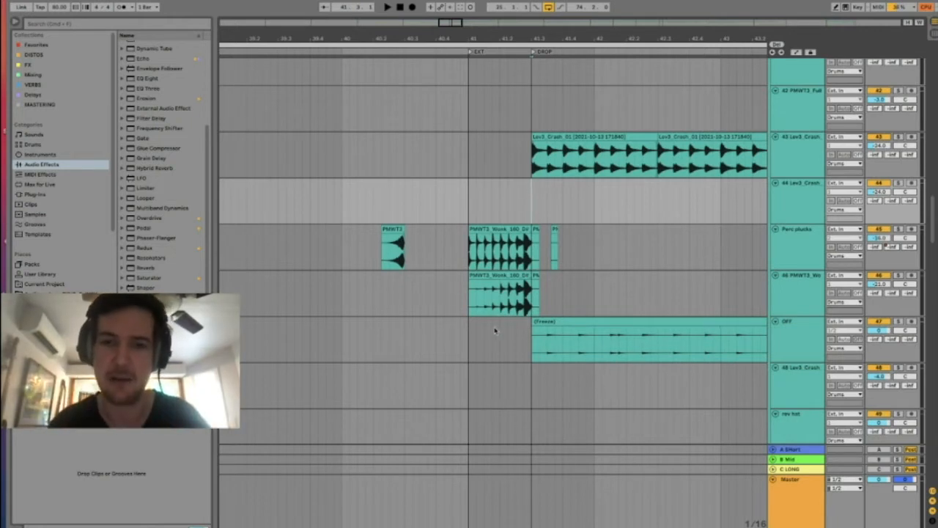
pyautogui.moveTo(472, 311); pyautogui.dragTo(510, 310)
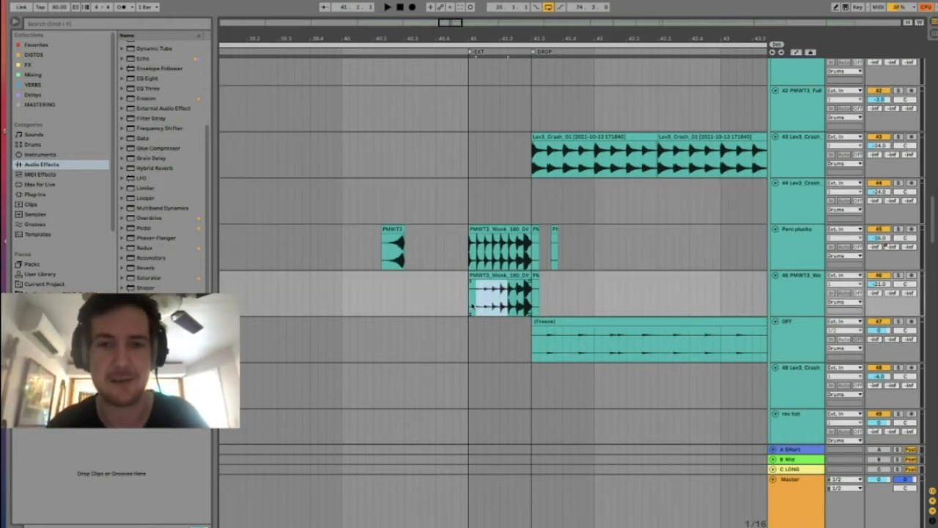
pyautogui.click(468, 306)
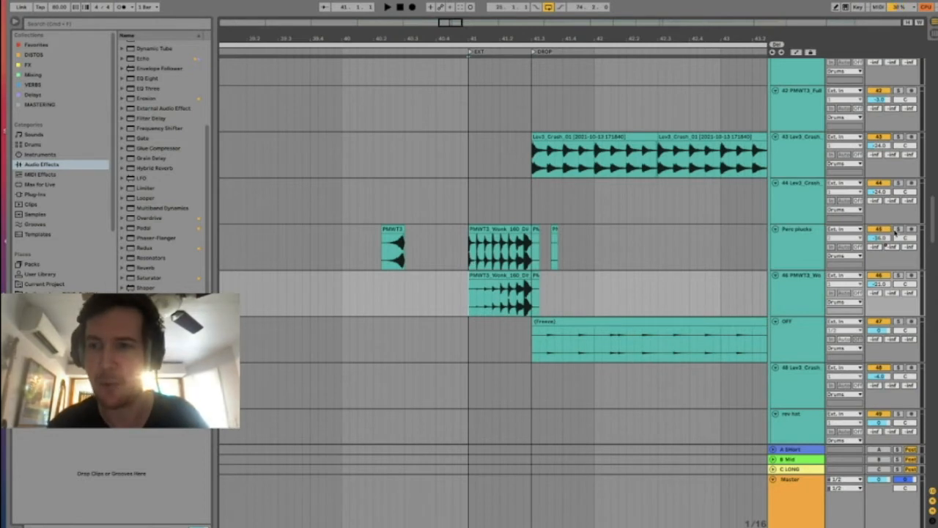
pyautogui.click(897, 230)
pyautogui.press('space')
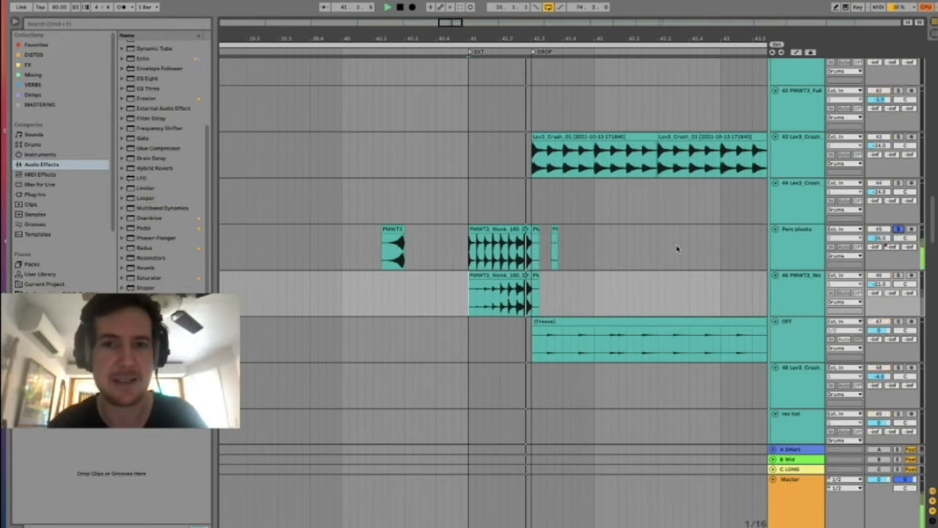
pyautogui.press('space')
pyautogui.click(677, 249)
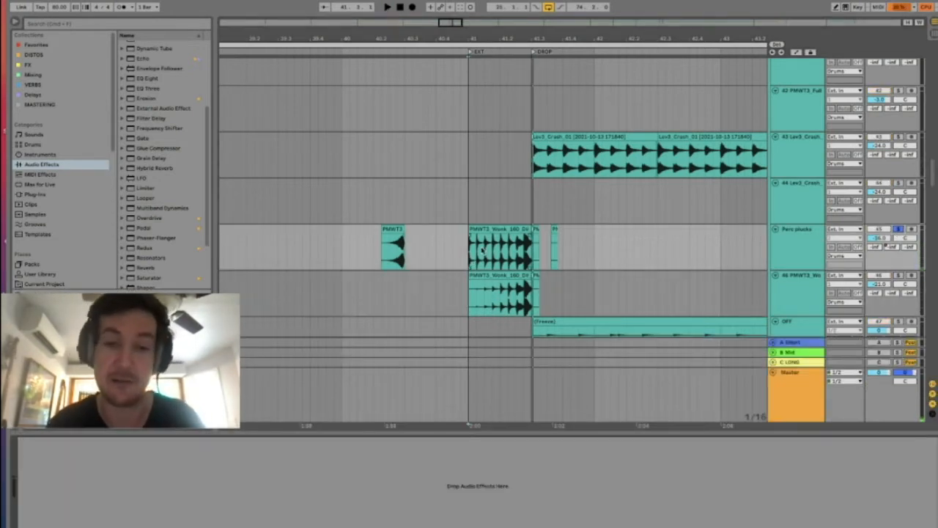
# Step: Select the Perc plucks clip at the EXT marker, then solo and play the PMWT3 track directly below it
pyautogui.click(471, 248)
pyautogui.scroll(-1, 530, 253)
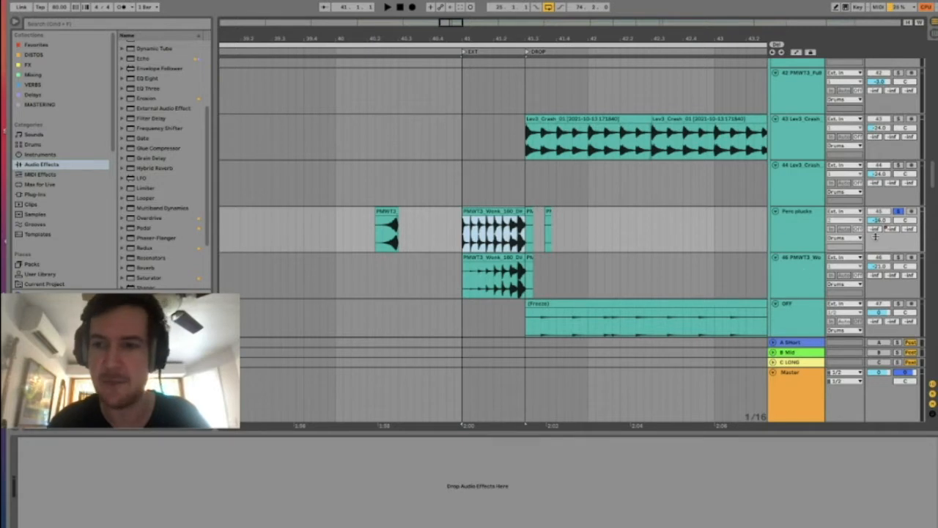
pyautogui.click(898, 257)
pyautogui.press('space')
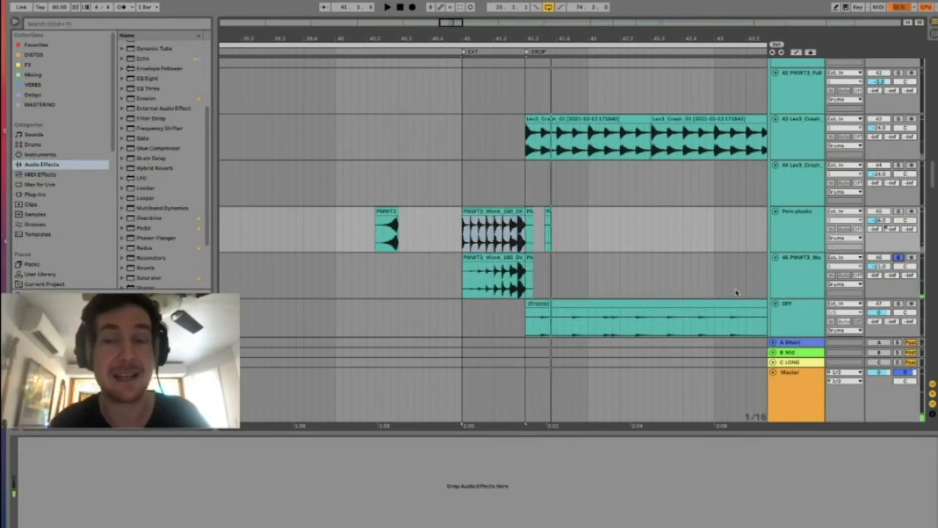
# Step: Duplicate the Perc plucks track and add a Redux effect with its Rate lowered to about 7.1 kHz
pyautogui.click(801, 231)
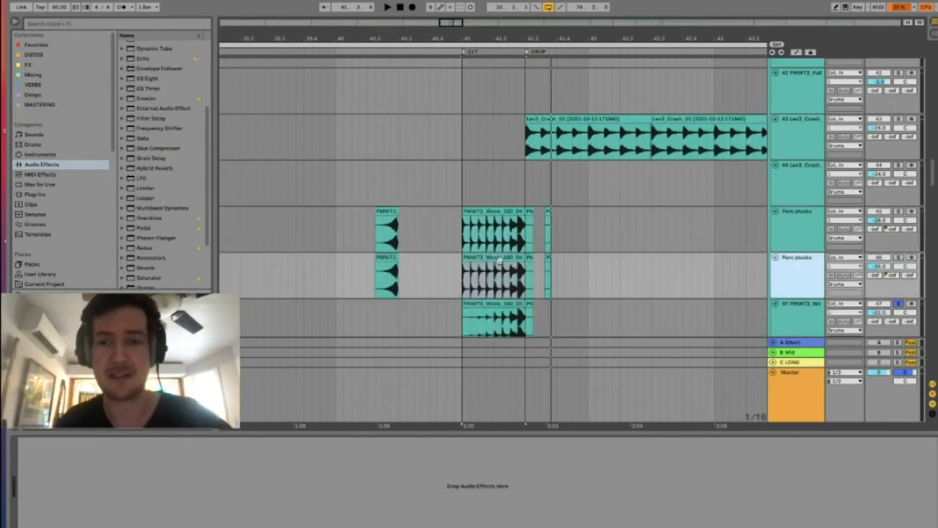
pyautogui.scroll(-3, 513, 271)
pyautogui.scroll(-5, 145, 223)
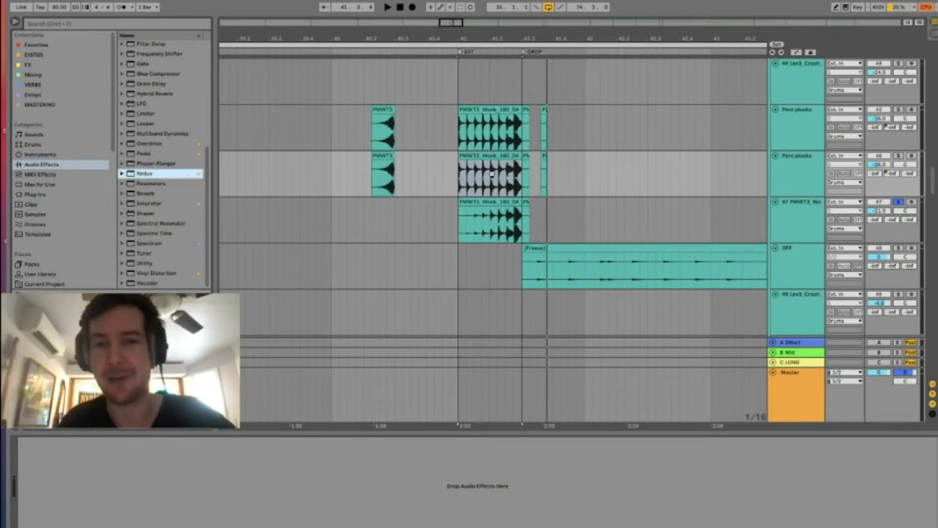
pyautogui.press('Return')
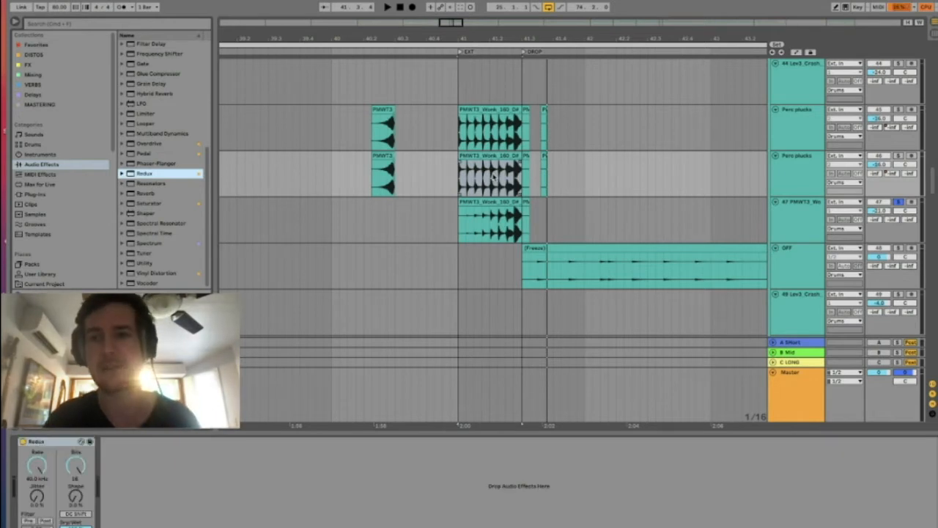
pyautogui.moveTo(38, 466); pyautogui.dragTo(37, 478)
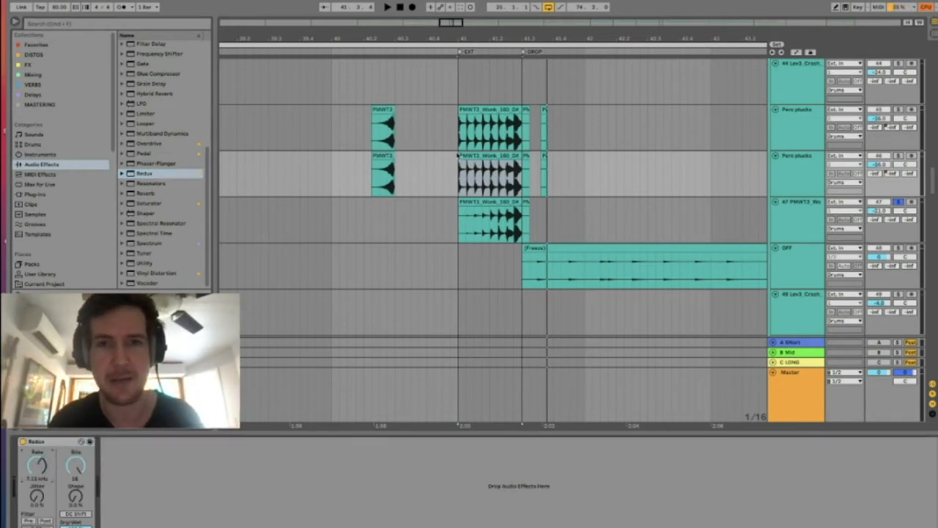
# Step: Solo the duplicated Perc plucks track, play it from the EXT marker and sweep Redux's Rate during playback
pyautogui.click(459, 147)
pyautogui.click(459, 180)
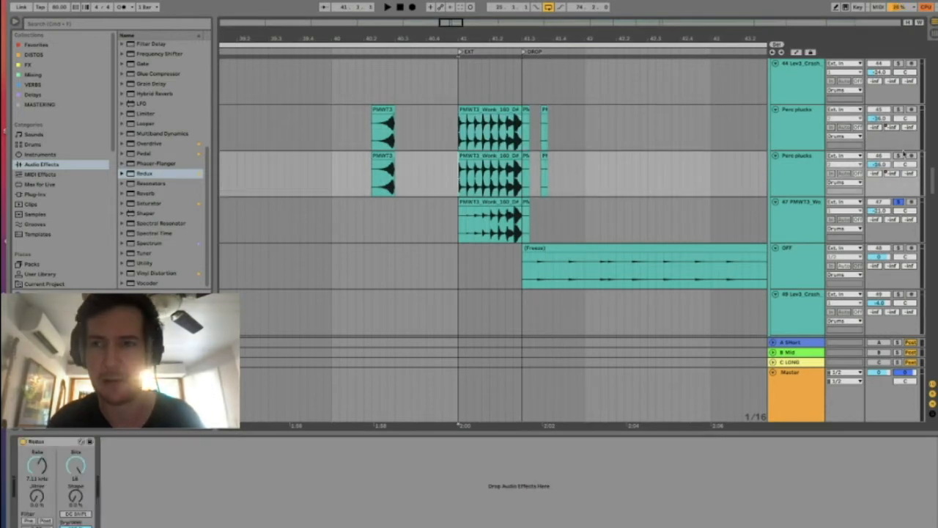
pyautogui.press('space')
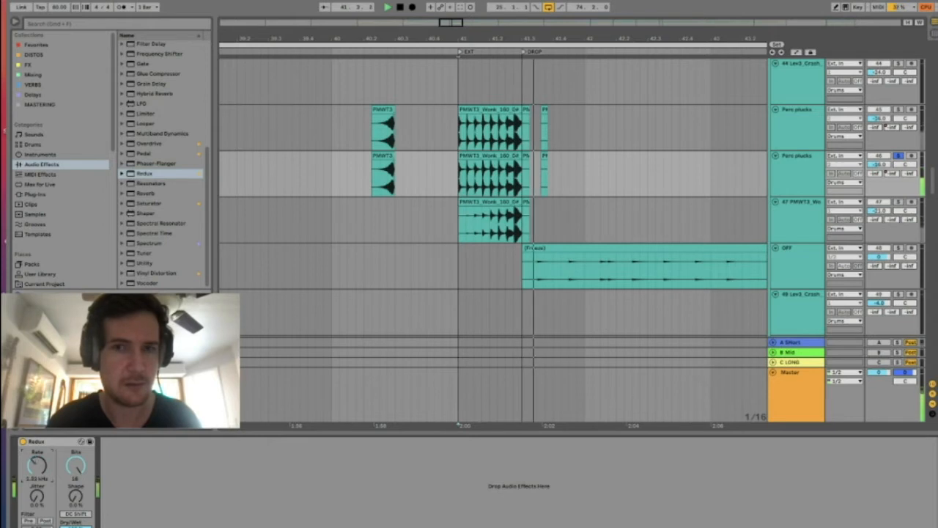
pyautogui.moveTo(38, 465); pyautogui.dragTo(38, 507)
pyautogui.press('space')
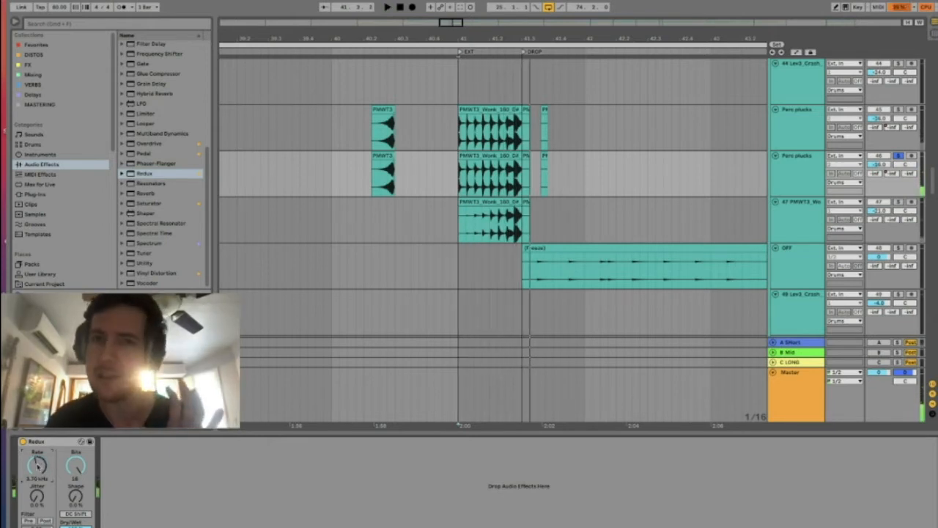
# Step: Remove the Redux effect and delete the duplicated Perc plucks track
pyautogui.moveTo(37, 466); pyautogui.dragTo(38, 469)
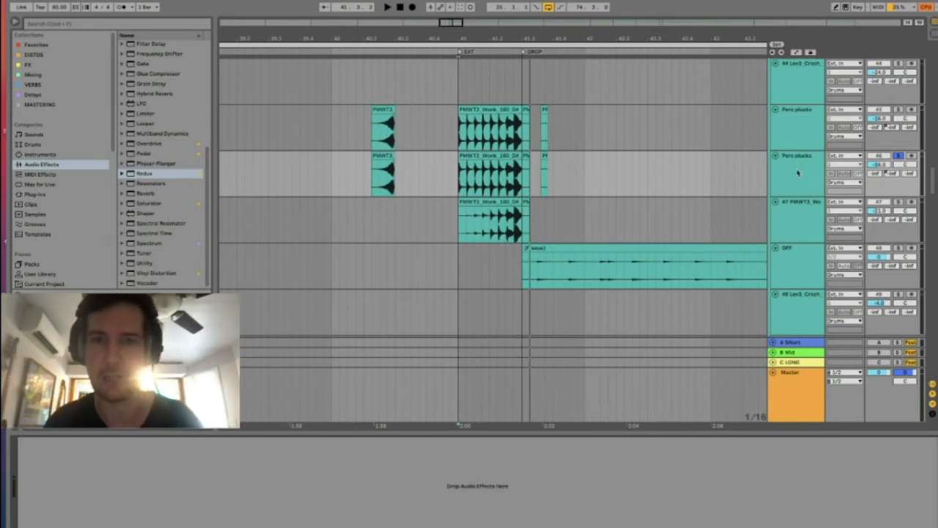
pyautogui.click(797, 173)
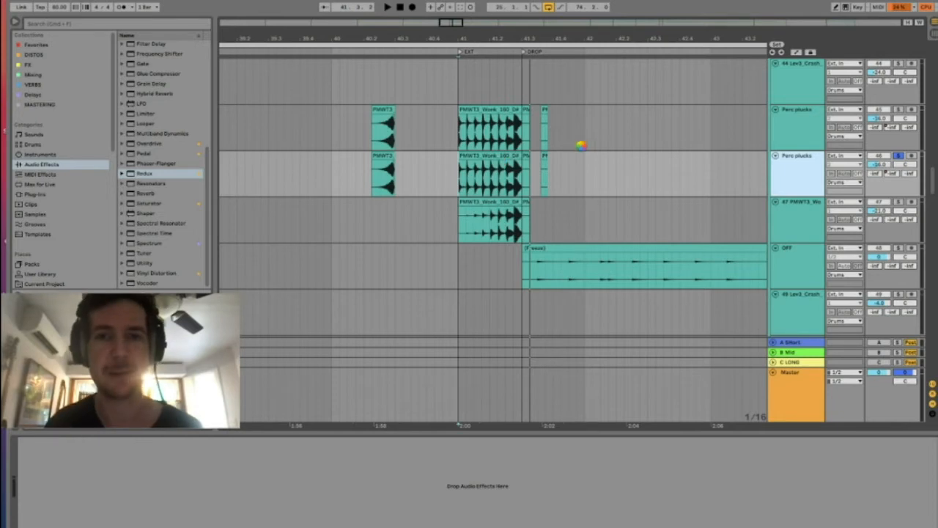
pyautogui.scroll(2, 600, 148)
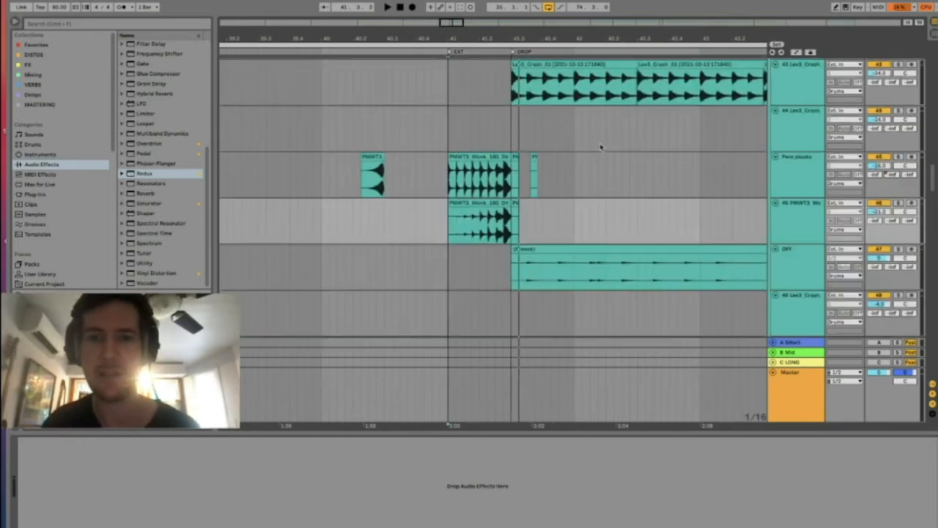
# Step: Hide the device view and return to the drum tracks above Perc plucks
pyautogui.scroll(5, 600, 147)
pyautogui.moveTo(535, 431); pyautogui.dragTo(536, 525)
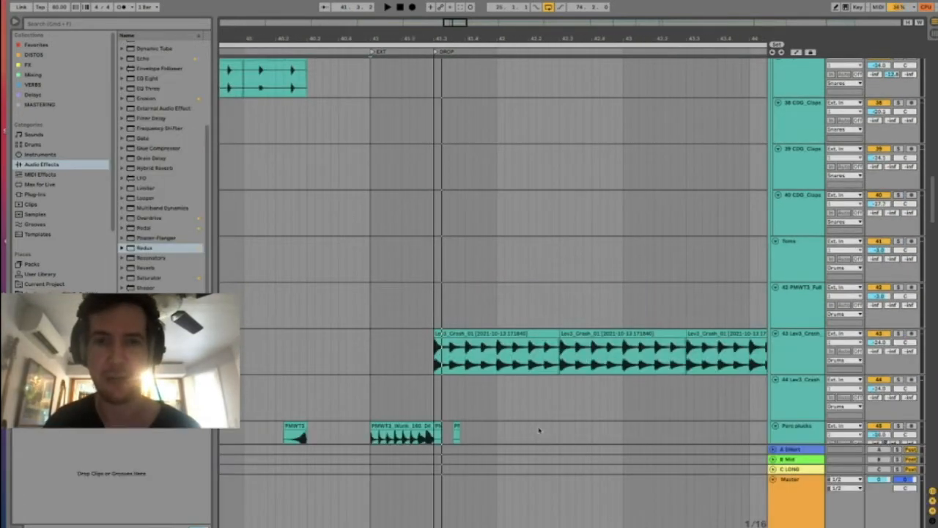
# Step: Return to the Drums group at the head of the drum tracks and play it from the DROP marker
pyautogui.moveTo(494, 37); pyautogui.dragTo(497, 5)
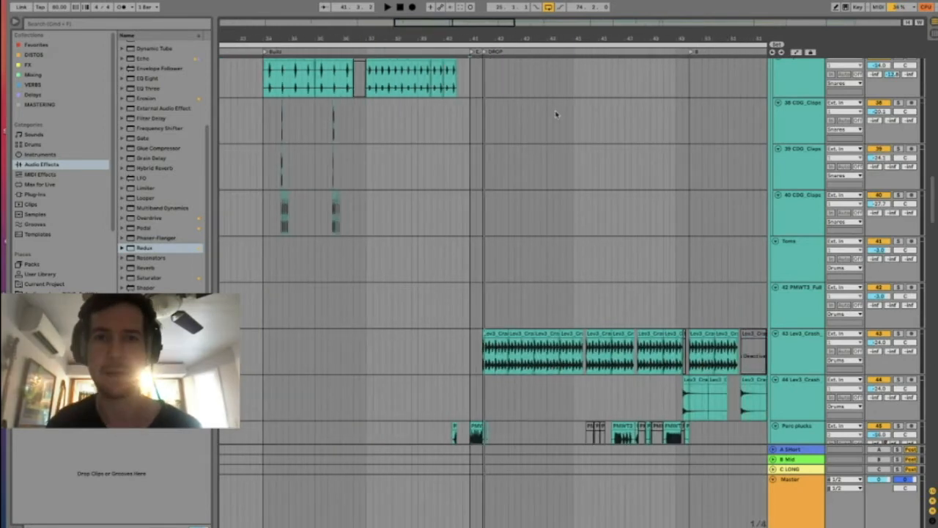
pyautogui.scroll(15, 555, 113)
pyautogui.scroll(8, 543, 113)
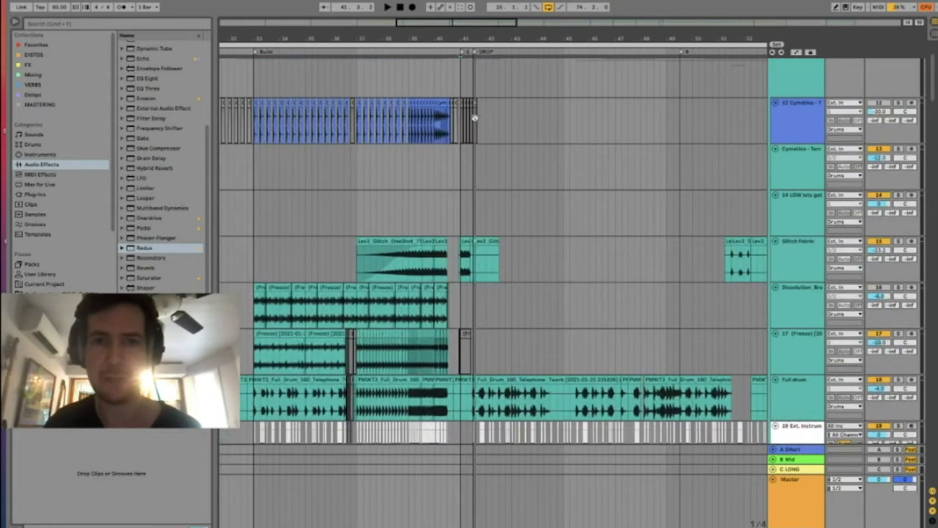
pyautogui.scroll(3, 475, 117)
pyautogui.click(913, 81)
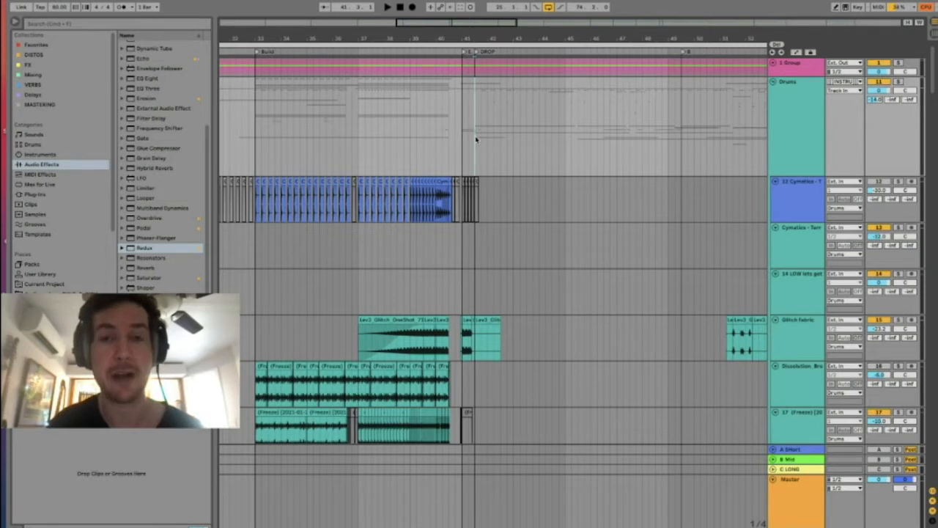
pyautogui.press('space')
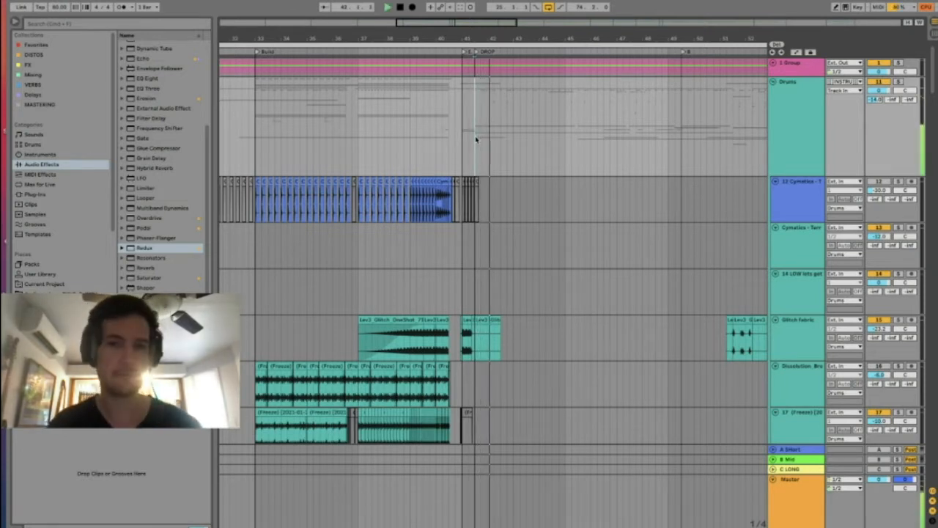
# Step: Show the Drums group's device chain during playback, follow the arrangement past section B, and hide the devices
pyautogui.doubleClick(791, 132)
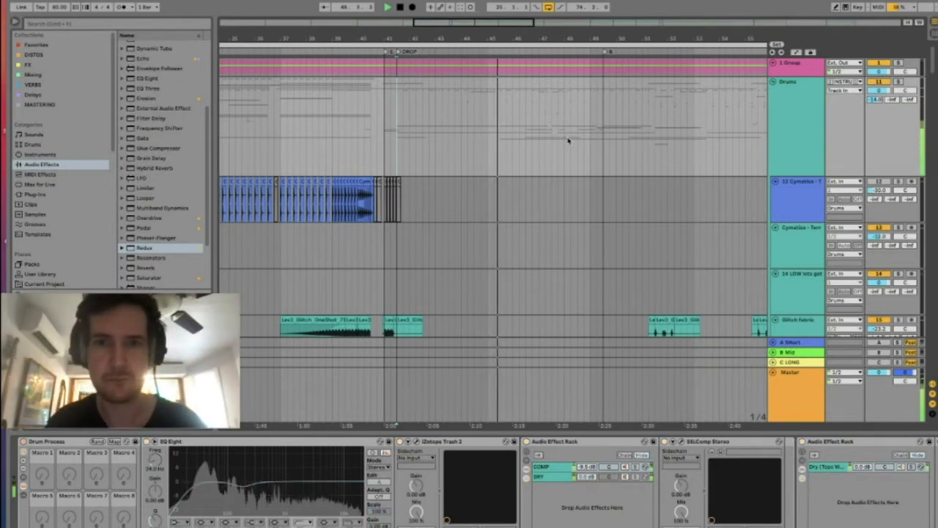
pyautogui.scroll(3, 568, 141)
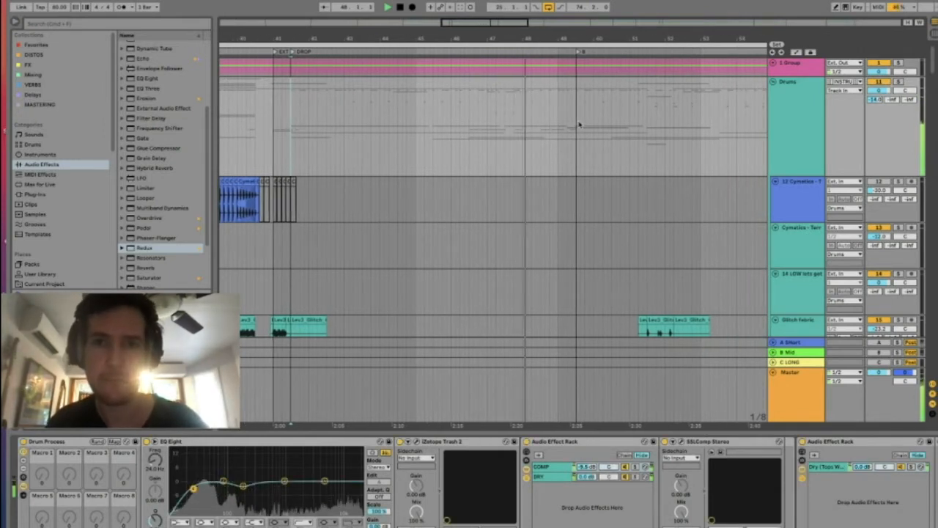
pyautogui.scroll(2, 605, 137)
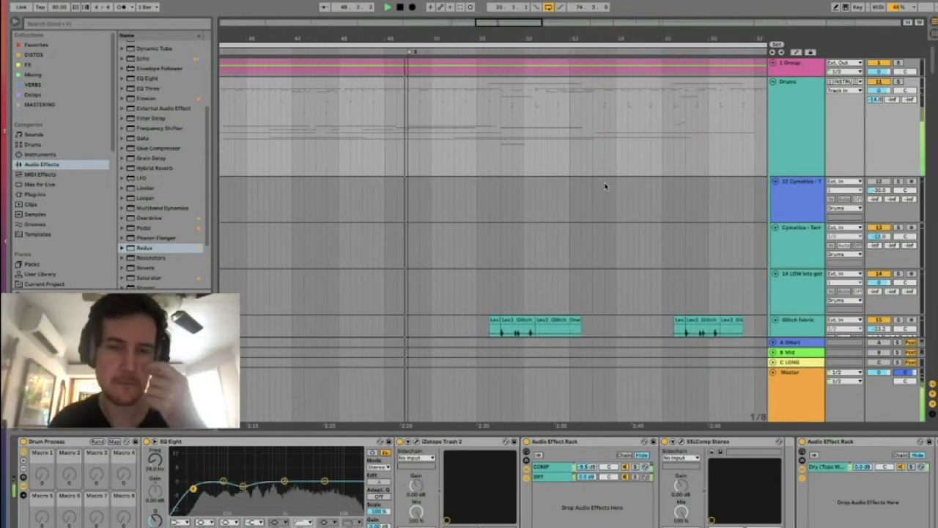
pyautogui.hotkey('ctrl', 'alt', 'l')
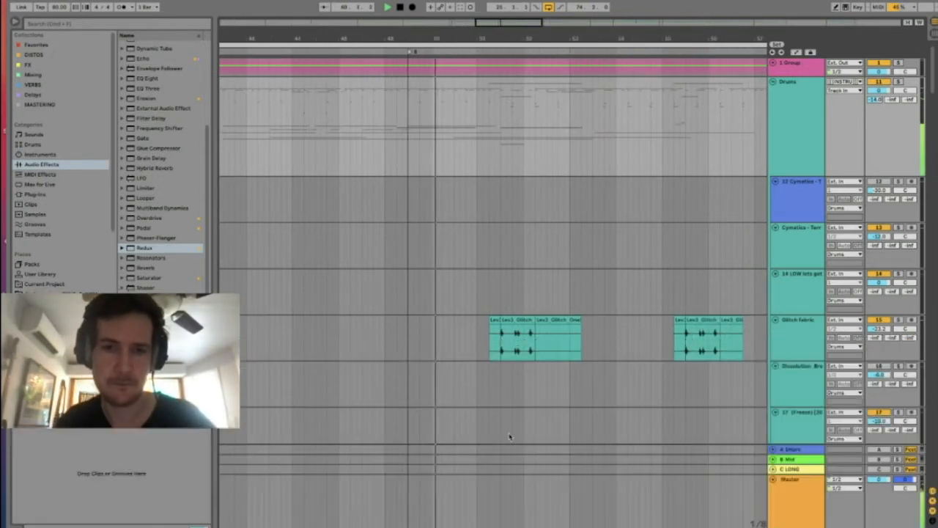
# Step: Look through the individual drum tracks and the NEW SUB bass tracks around bars 47 to 58 during playback
pyautogui.scroll(-10, 550, 249)
pyautogui.scroll(-15, 548, 234)
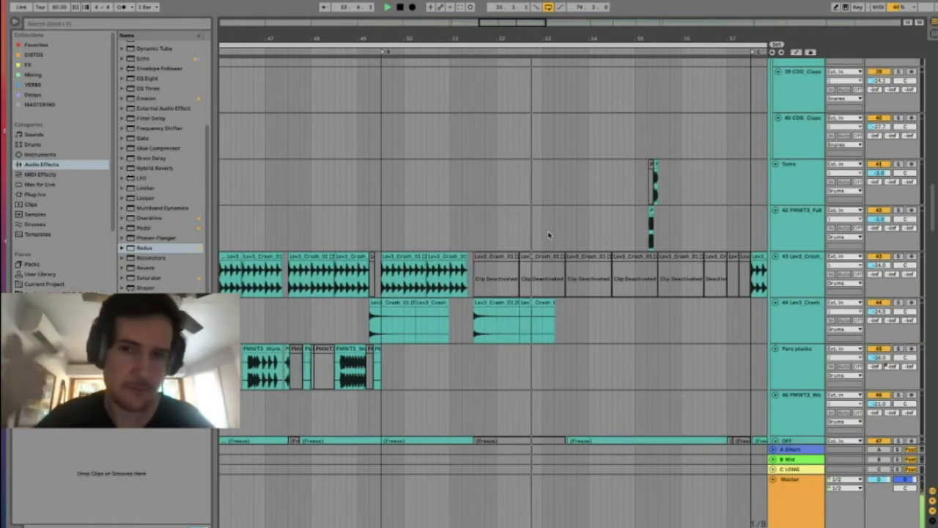
pyautogui.scroll(-5, 547, 231)
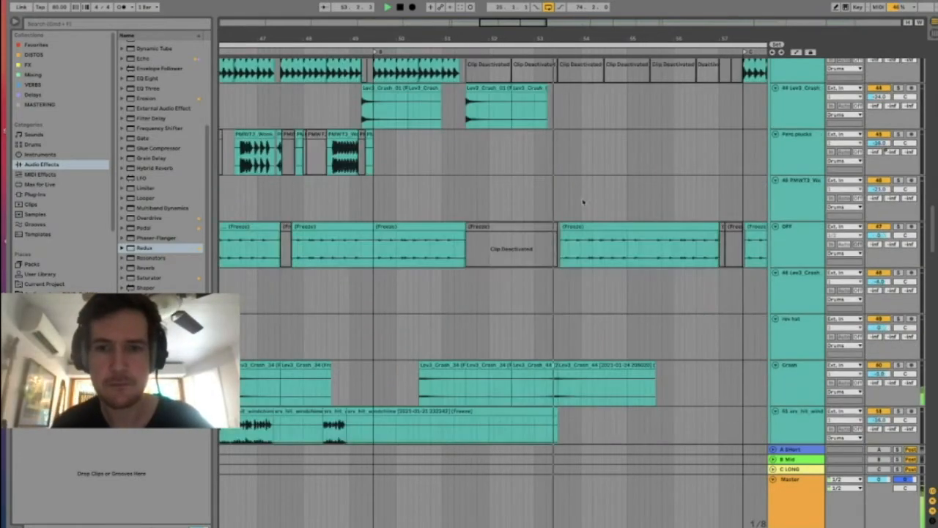
pyautogui.scroll(-10, 575, 205)
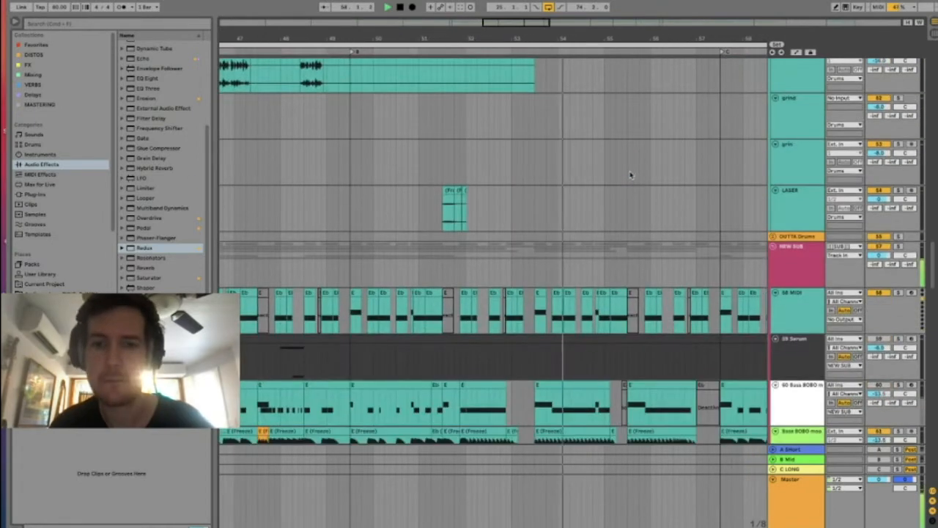
pyautogui.scroll(-5, 630, 174)
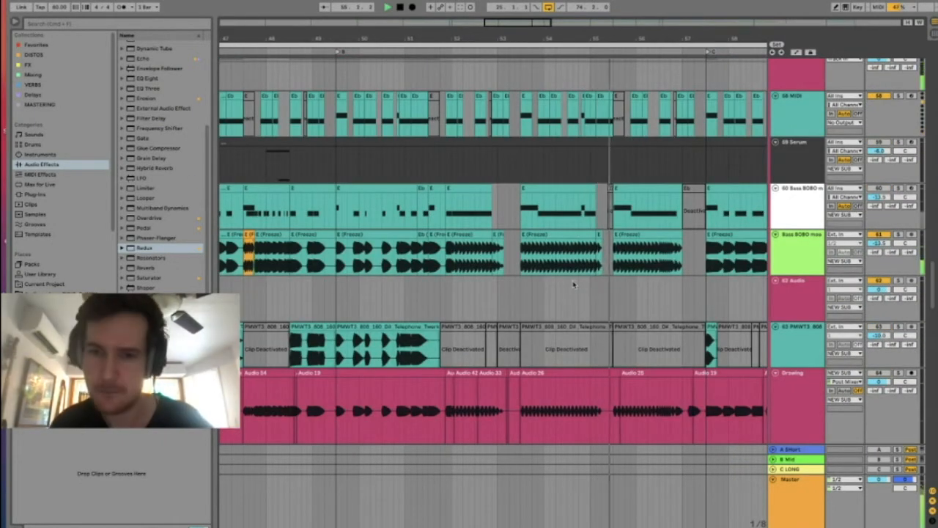
pyautogui.scroll(-3, 574, 284)
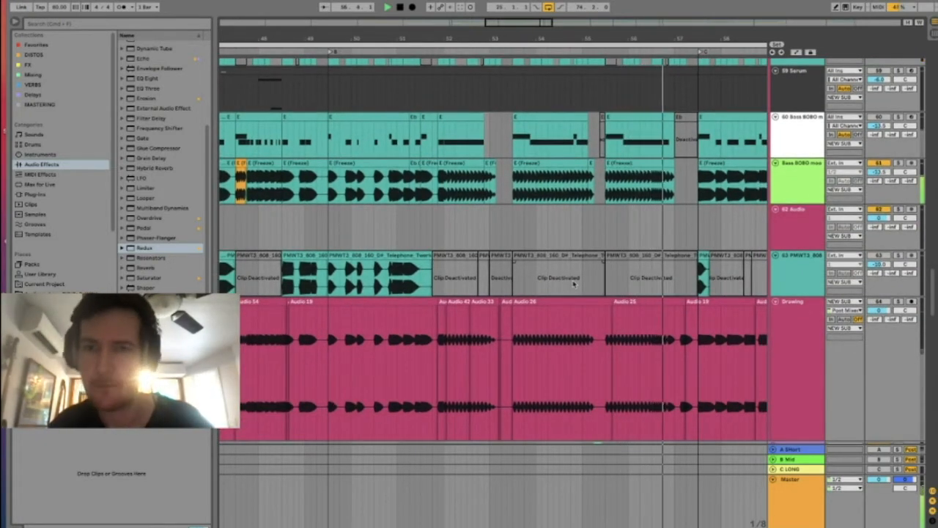
# Step: Stop playback and examine the start of the frozen Bass BOBO clip at 53.3, selecting its first hit
pyautogui.moveTo(513, 192); pyautogui.dragTo(545, 190)
pyautogui.moveTo(517, 35); pyautogui.dragTo(518, 53)
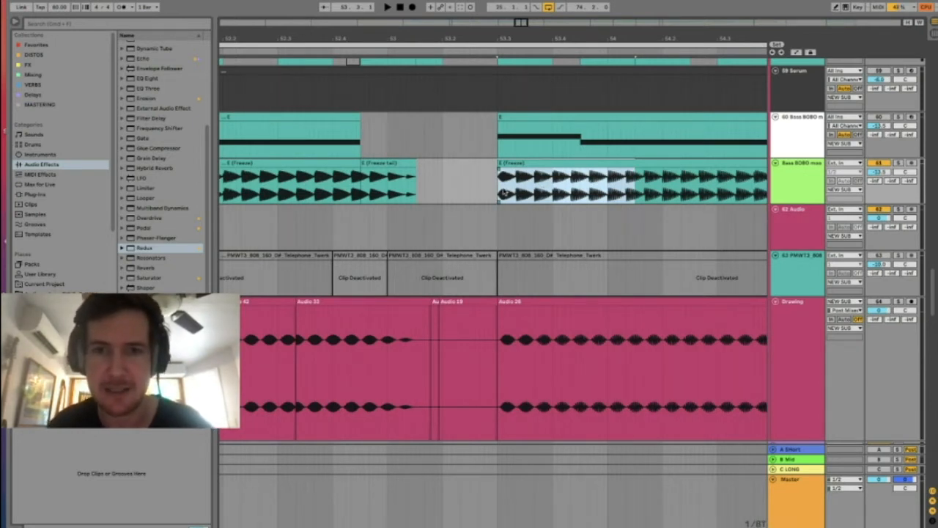
pyautogui.moveTo(503, 193); pyautogui.dragTo(521, 189)
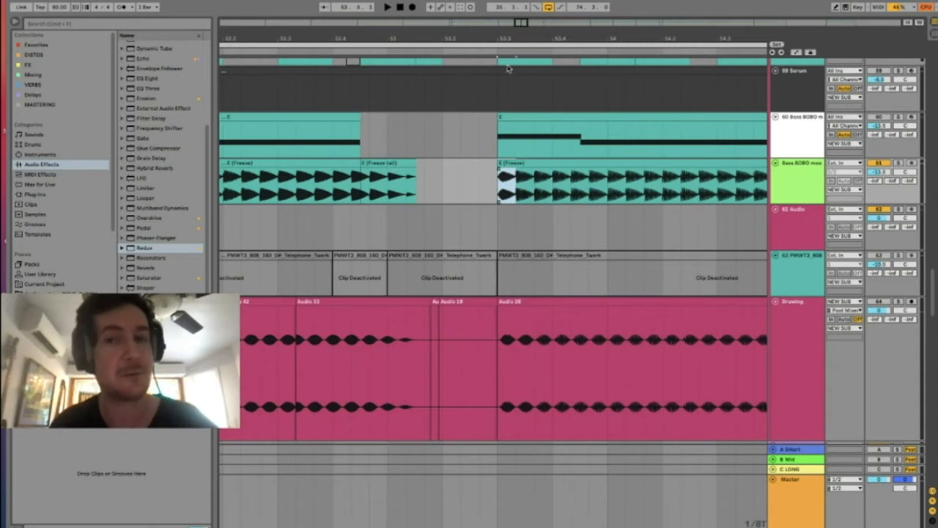
pyautogui.moveTo(501, 22); pyautogui.dragTo(498, 3)
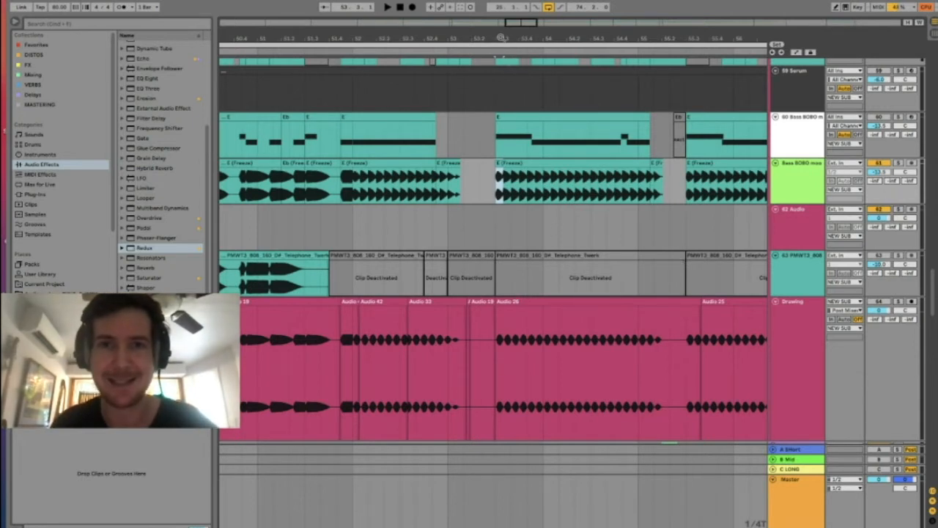
pyautogui.moveTo(501, 37); pyautogui.dragTo(500, 37)
# Step: Select about one bar of the OFF track's frozen clip near 53.3 to compare it with the bass
pyautogui.scroll(10, 576, 185)
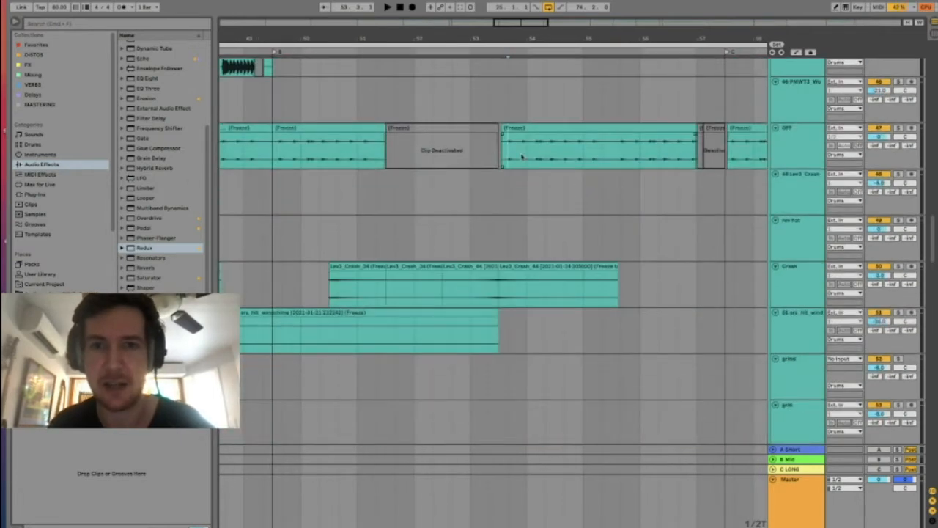
pyautogui.moveTo(505, 156); pyautogui.dragTo(570, 157)
pyautogui.scroll(5, 550, 161)
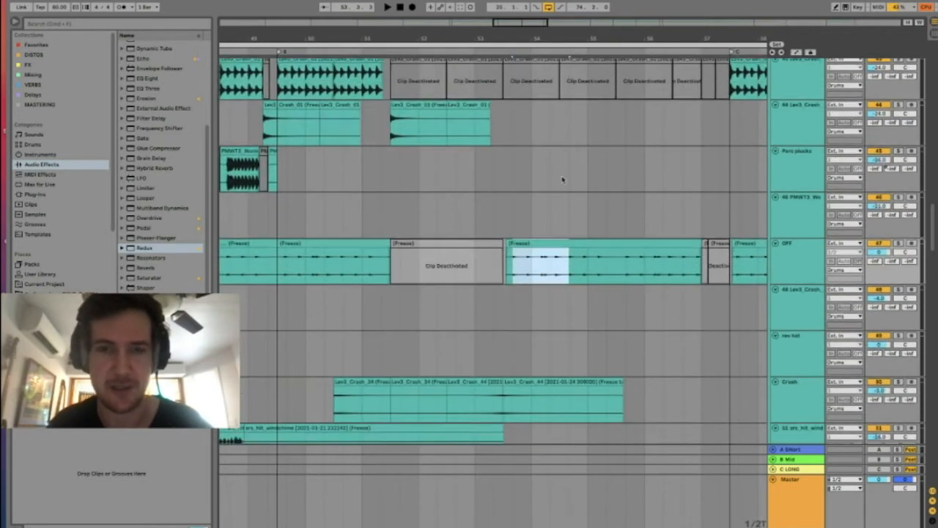
# Step: Move on to the drum and bass variation around bar 61 and select three chopped hits after 61.3 on track 43
pyautogui.hscroll(3, 561, 173)
pyautogui.scroll(-10, 563, 177)
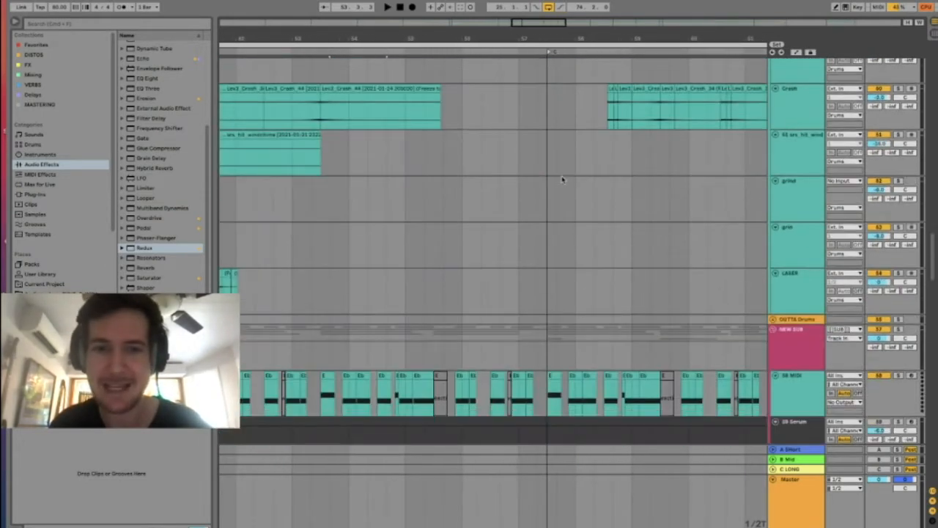
pyautogui.scroll(-10, 563, 179)
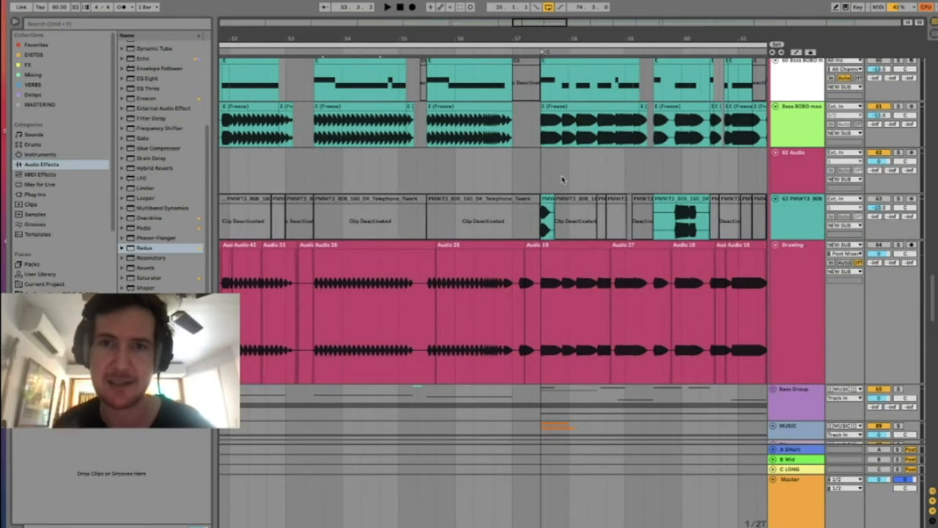
pyautogui.moveTo(483, 26); pyautogui.dragTo(498, 68)
pyautogui.hscroll(3, 570, 144)
pyautogui.scroll(3, 570, 144)
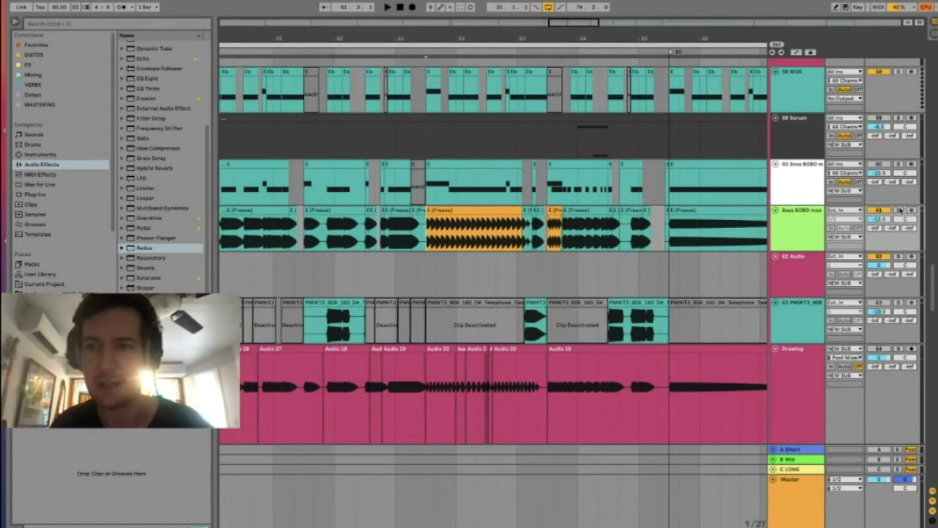
pyautogui.scroll(15, 623, 209)
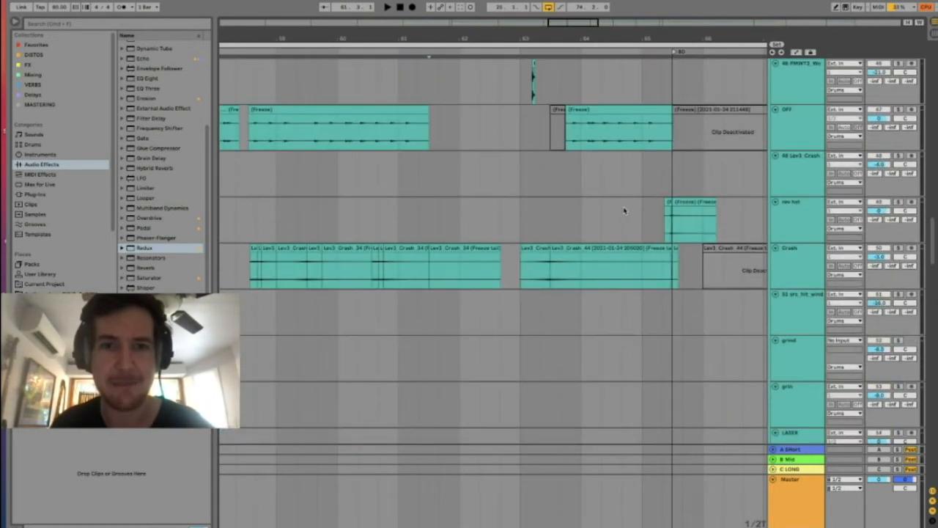
pyautogui.moveTo(431, 41); pyautogui.dragTo(506, 154)
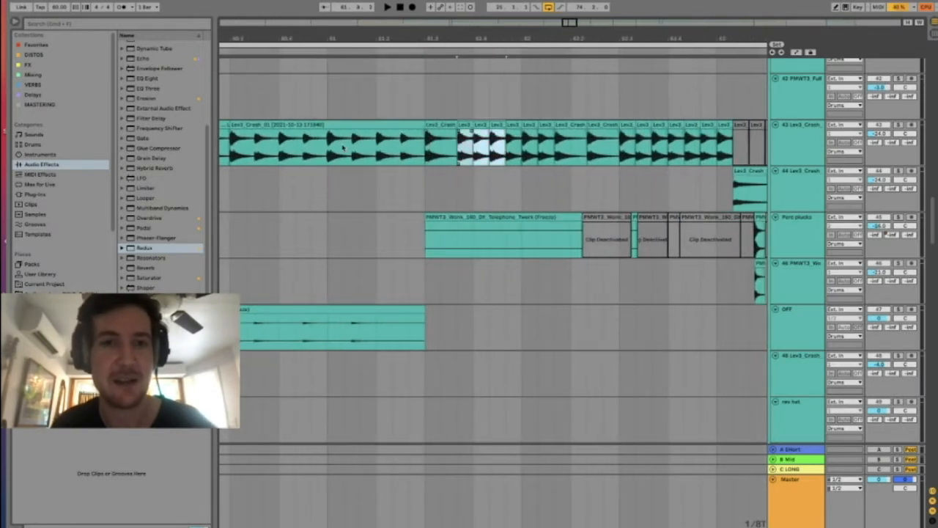
# Step: Try replacing track 43's chopped fill at 61.3 with a duplicate of the preceding crash clip, audition it soloed, and undo the replacement
pyautogui.click(284, 125)
pyautogui.hotkey('ctrl', 'd')
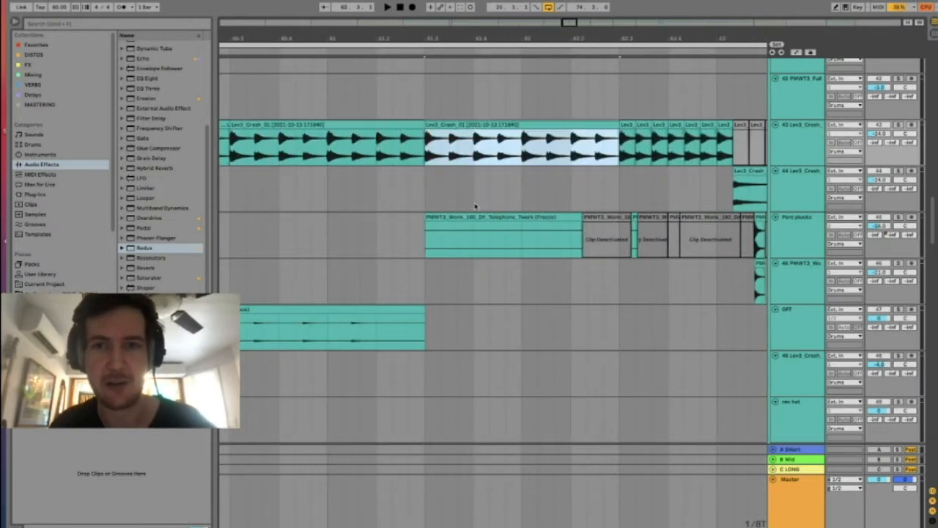
pyautogui.click(424, 162)
pyautogui.click(898, 124)
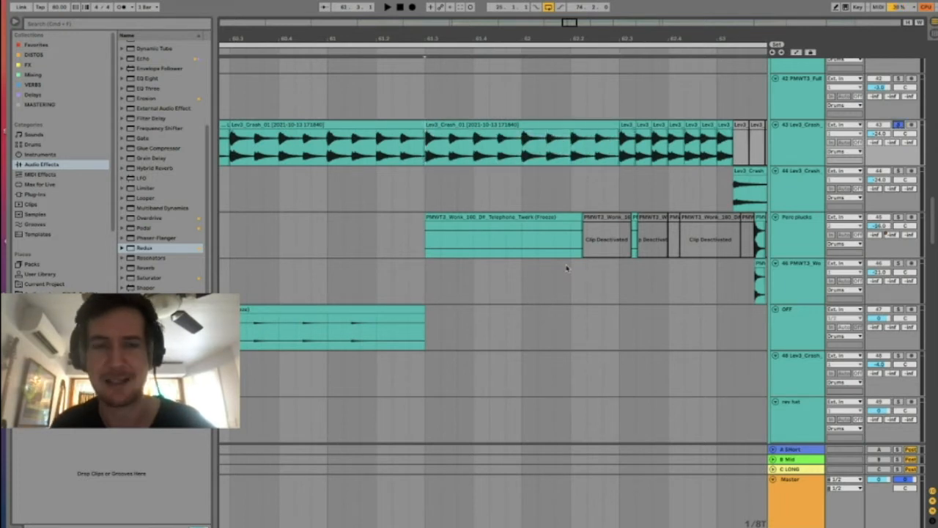
pyautogui.press('space')
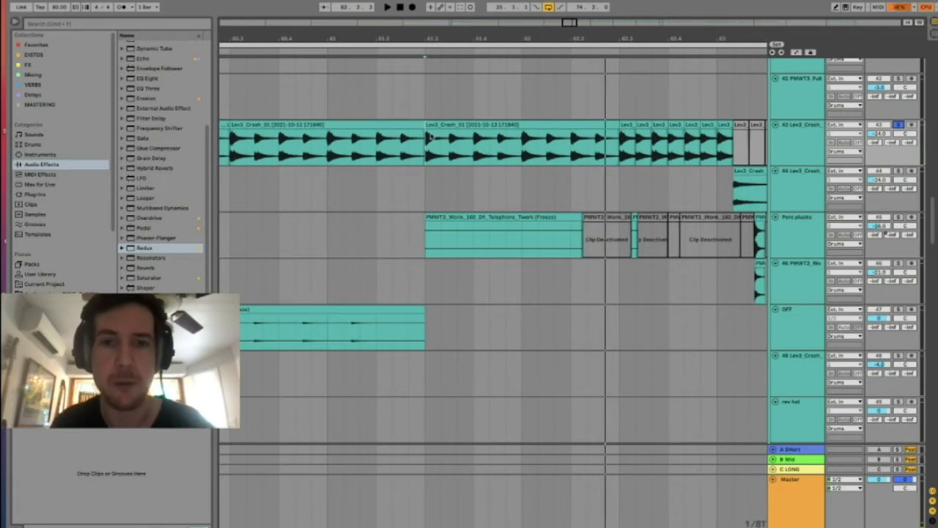
pyautogui.press('super+z')
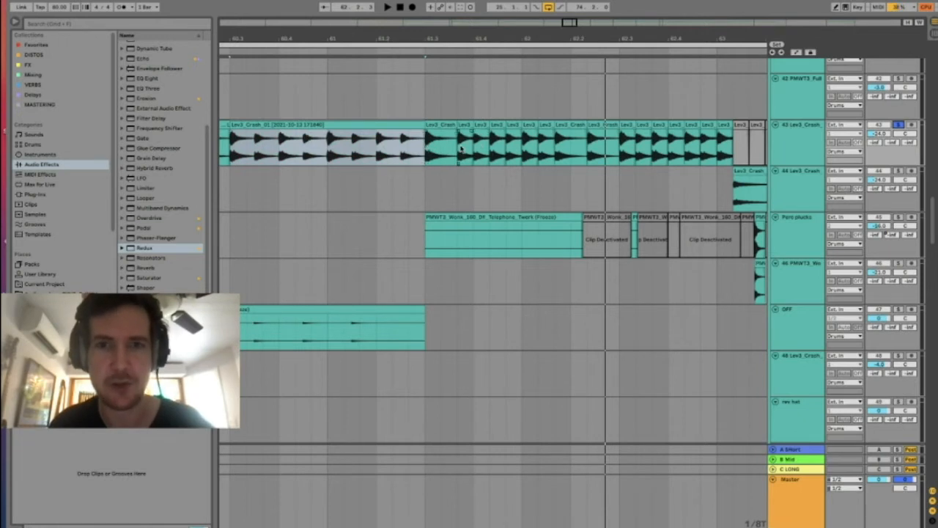
# Step: Examine the original chopped crash hits on track 43, play them soloed from 61.3, and turn the solo off
pyautogui.click(462, 148)
pyautogui.moveTo(328, 143); pyautogui.dragTo(578, 148)
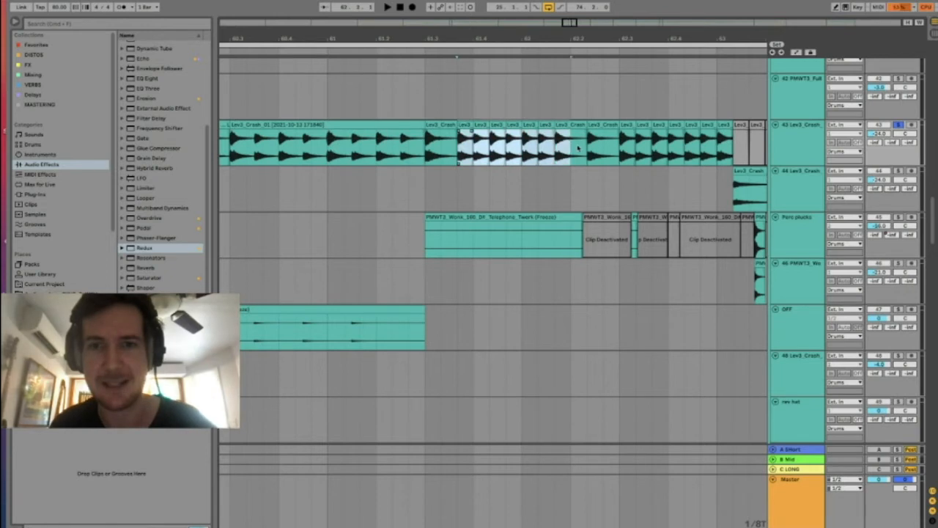
pyautogui.click(433, 155)
pyautogui.press('space')
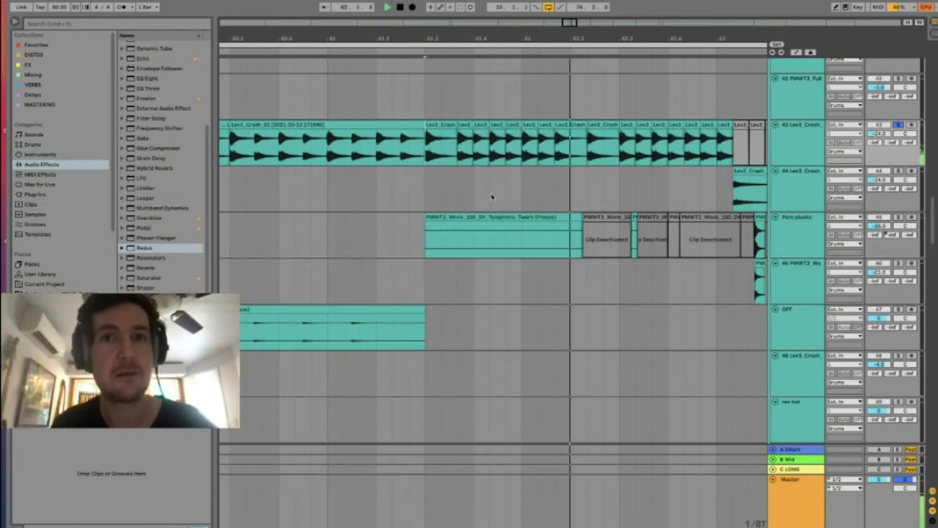
pyautogui.click(900, 125)
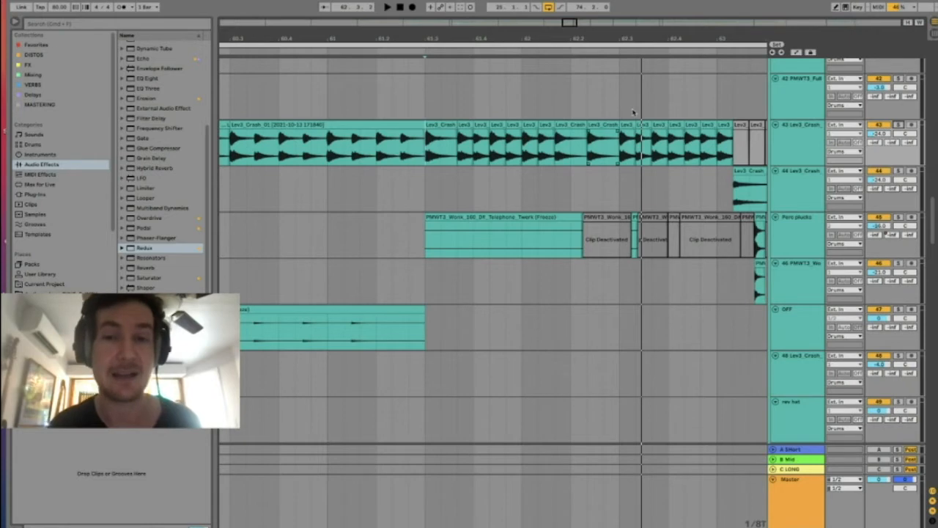
# Step: Compare the drum fill with the bass and select most of the orange Bass BOBO clip starting at 61.3
pyautogui.moveTo(566, 34); pyautogui.dragTo(568, 11)
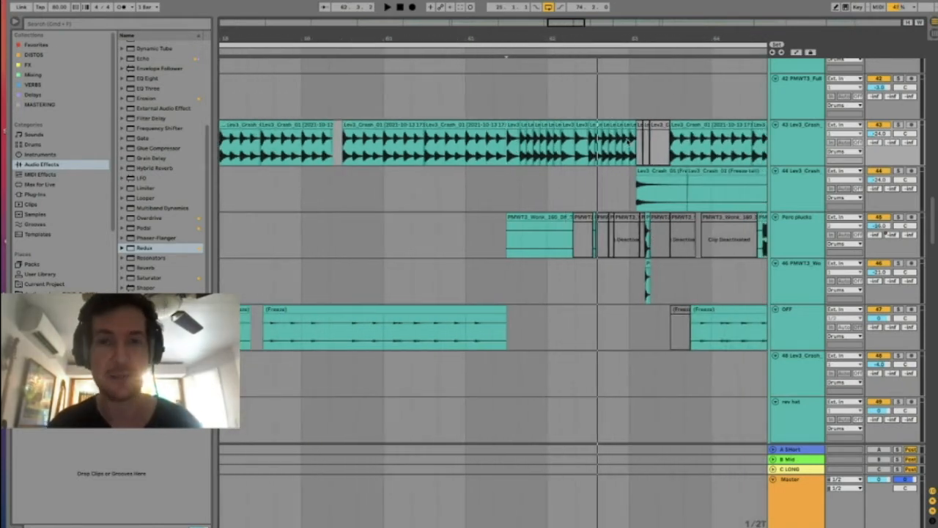
pyautogui.scroll(-5, 638, 151)
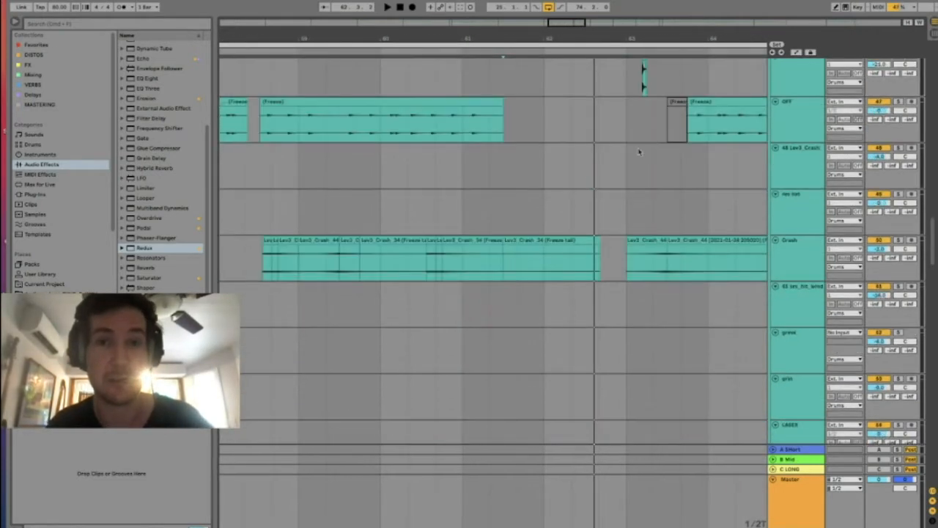
pyautogui.scroll(-6, 579, 171)
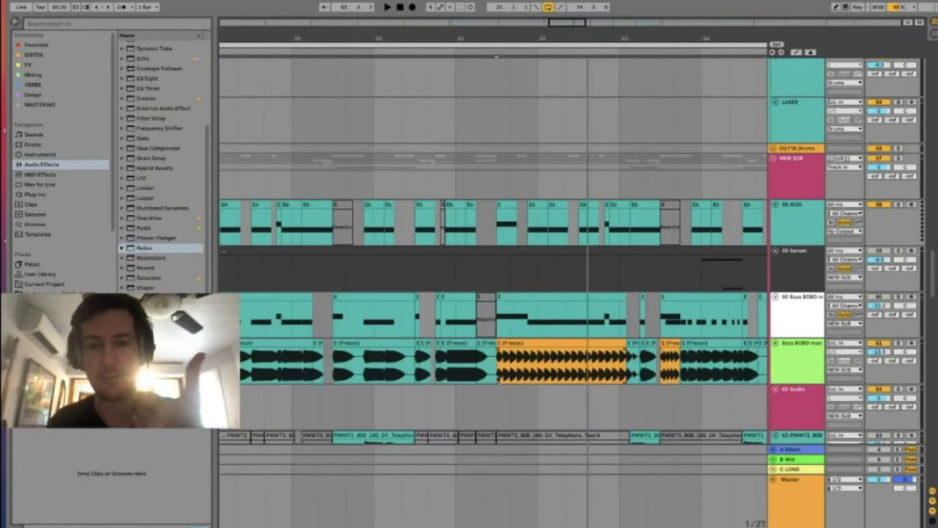
pyautogui.moveTo(497, 362); pyautogui.dragTo(591, 365)
# Step: Solo the Bass Group and play it from 61.3
pyautogui.scroll(-5, 592, 366)
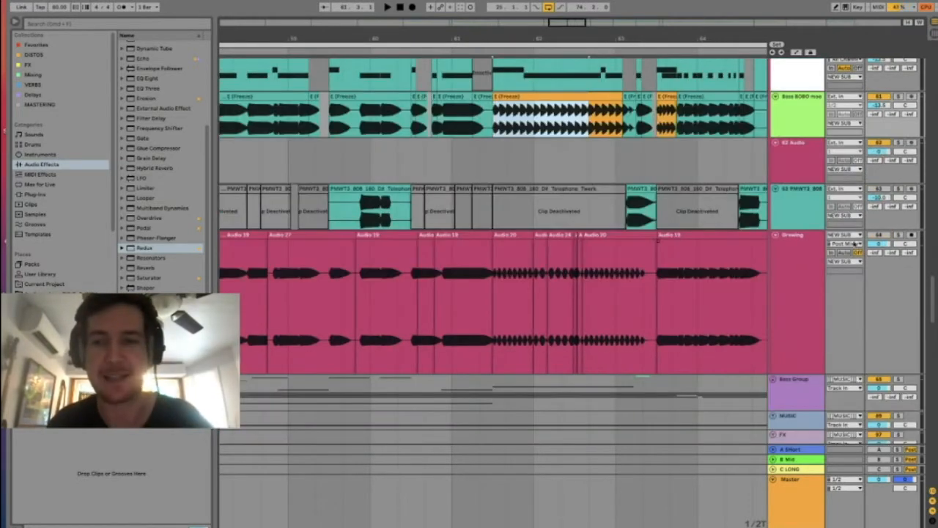
pyautogui.scroll(-3, 767, 266)
pyautogui.click(898, 265)
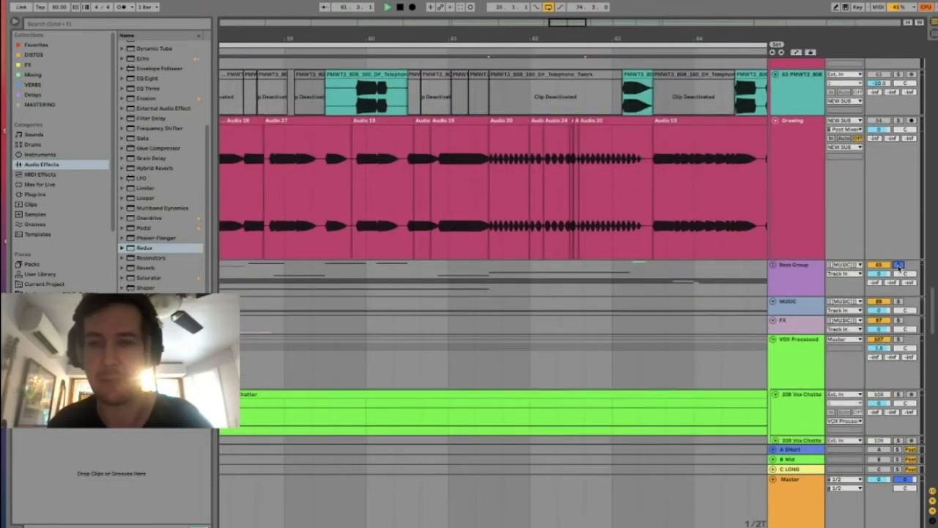
# Step: Turn off the Bass Group solo and play the fill with the full mix until bar 63
pyautogui.press('space')
pyautogui.click(899, 267)
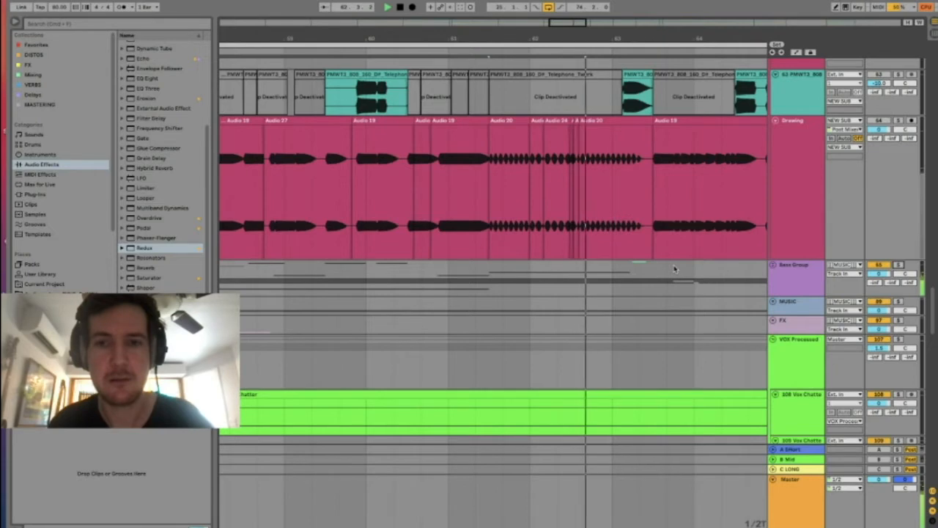
pyautogui.press('space')
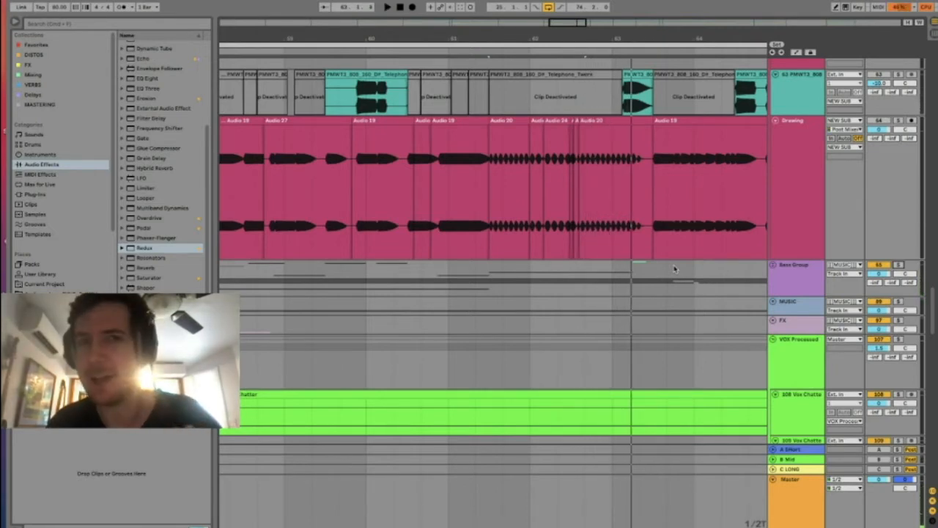
# Step: Show the Drums group's device chain and fold the group's tracks
pyautogui.scroll(4, 675, 269)
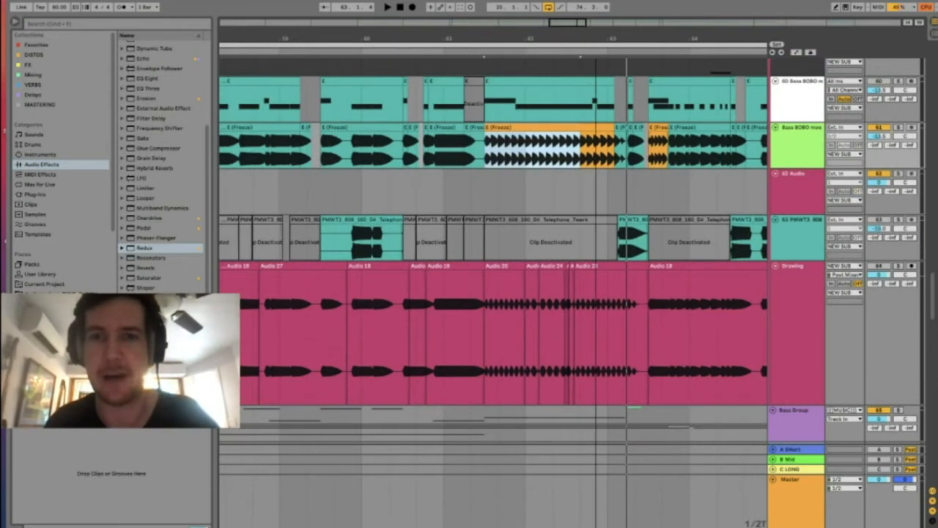
pyautogui.moveTo(596, 40); pyautogui.dragTo(597, 28)
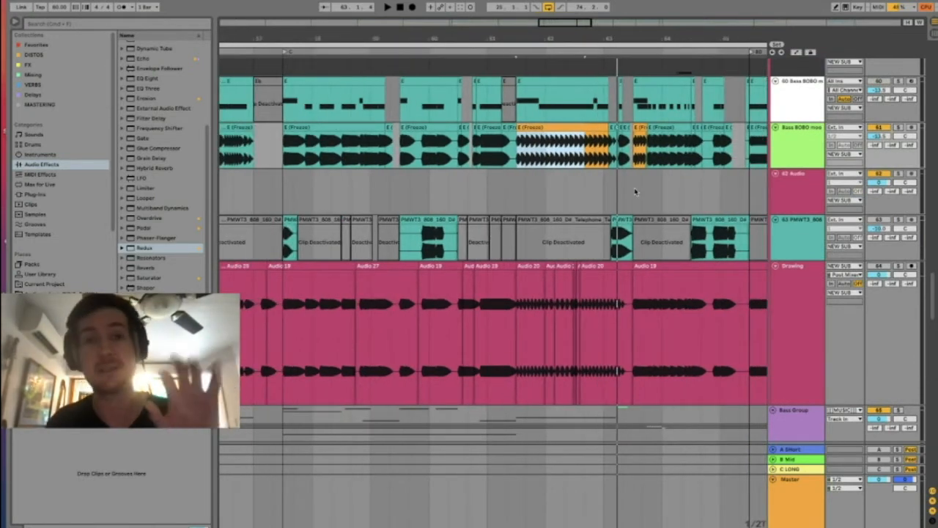
pyautogui.moveTo(612, 39); pyautogui.dragTo(611, 27)
pyautogui.scroll(15, 657, 152)
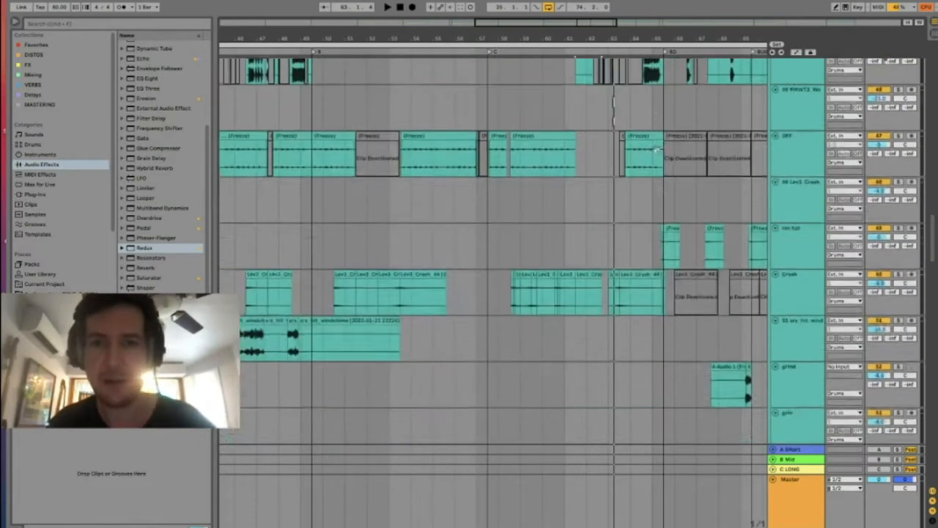
pyautogui.scroll(10, 658, 152)
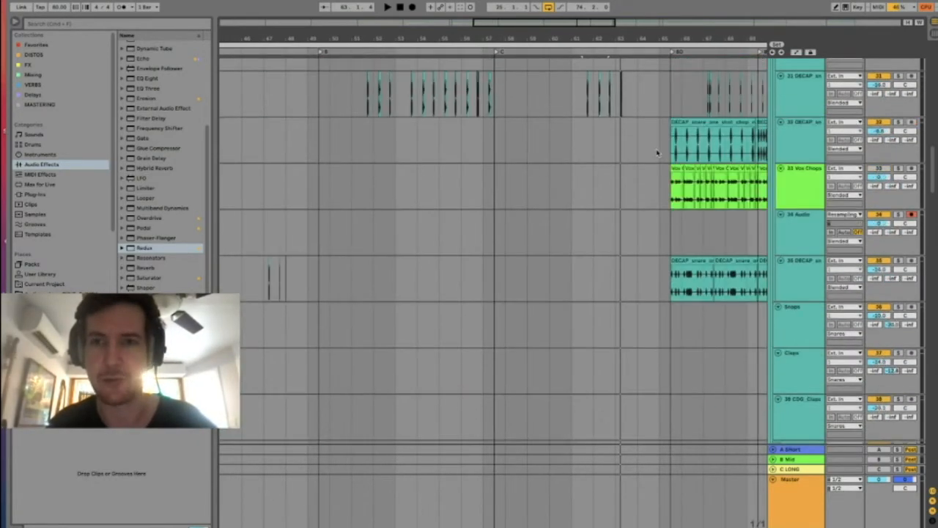
pyautogui.scroll(5, 658, 152)
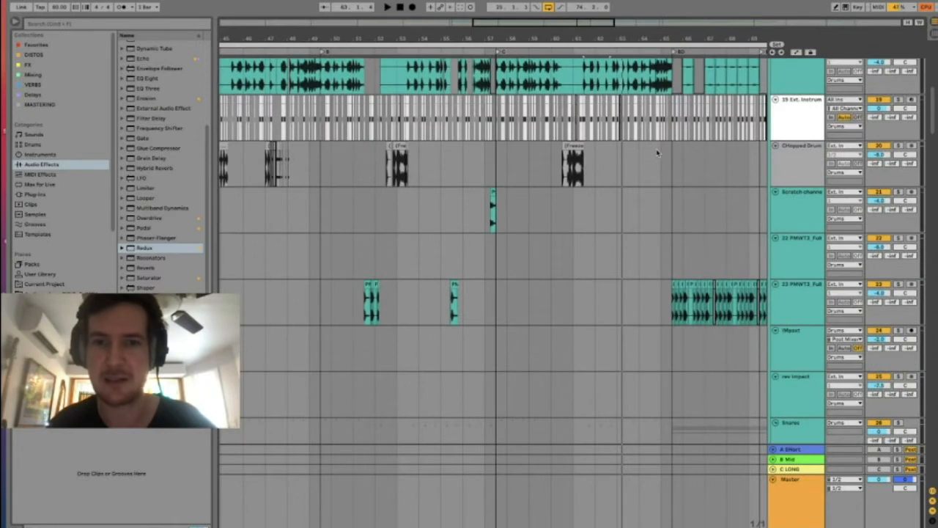
pyautogui.scroll(3, 657, 151)
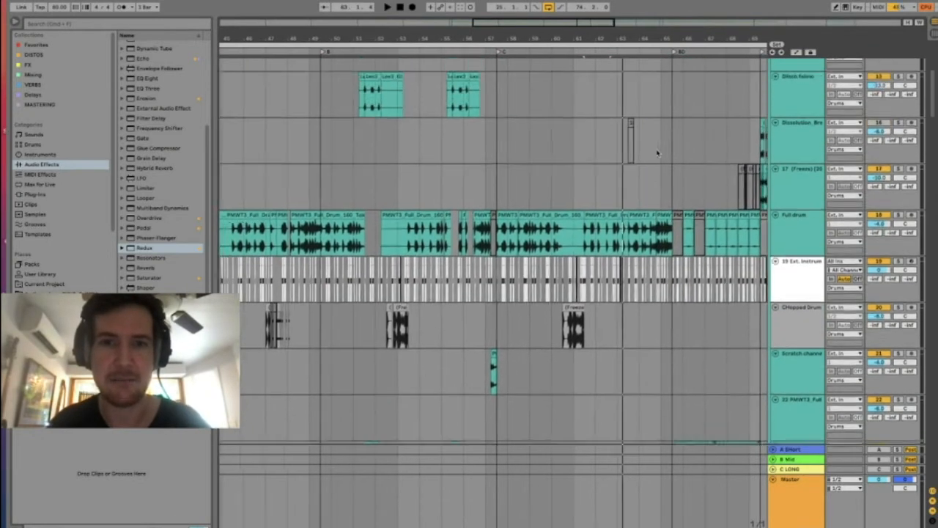
pyautogui.scroll(5, 657, 151)
pyautogui.click(797, 139)
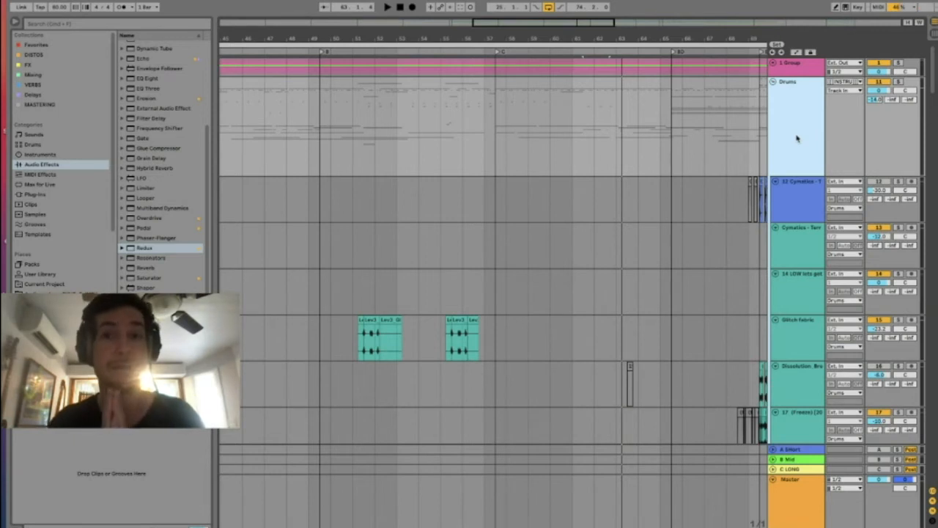
pyautogui.doubleClick(798, 138)
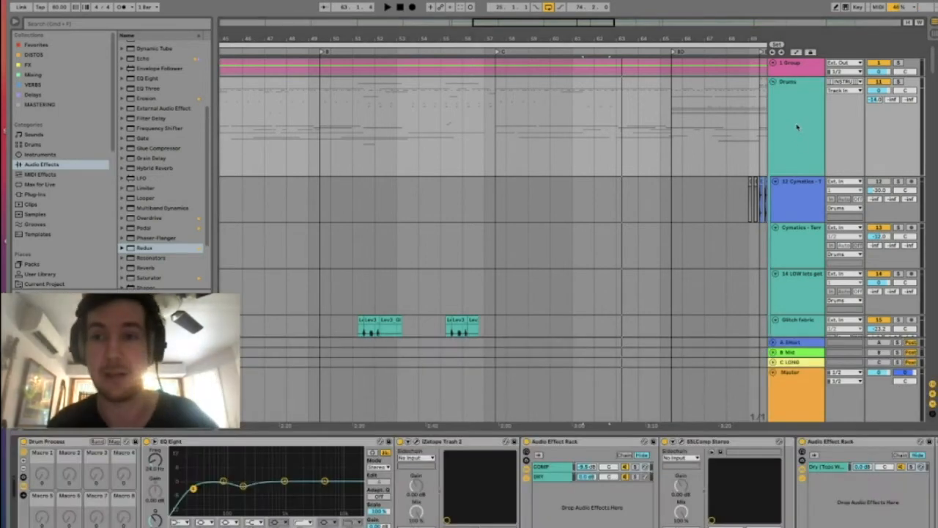
pyautogui.click(773, 82)
pyautogui.click(789, 101)
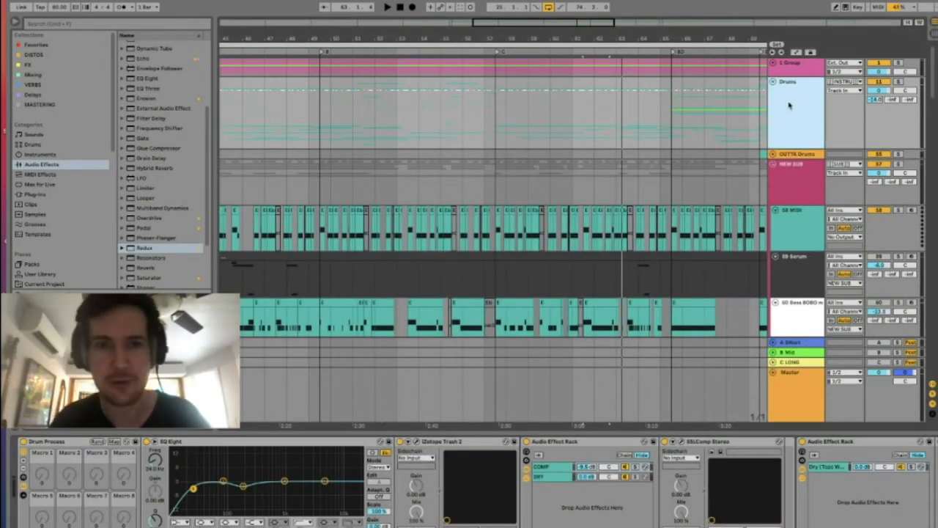
# Step: Switch the low-cut band of the Drums group's EQ Eight off and back on to compare the curve
pyautogui.click(205, 451)
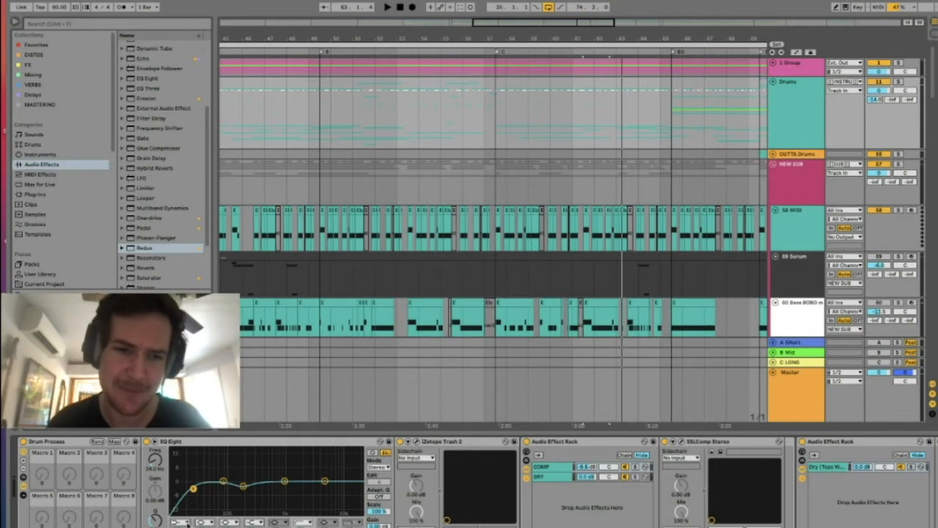
pyautogui.click(179, 521)
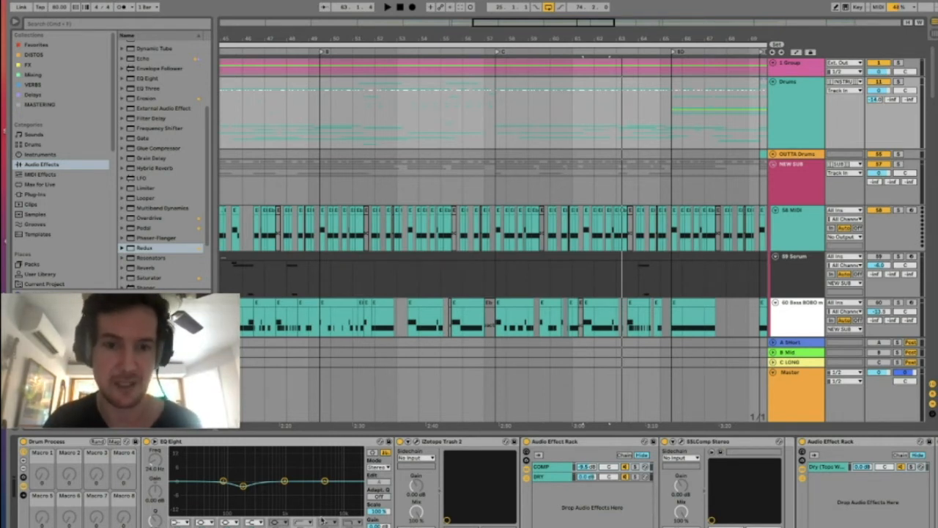
pyautogui.click(299, 526)
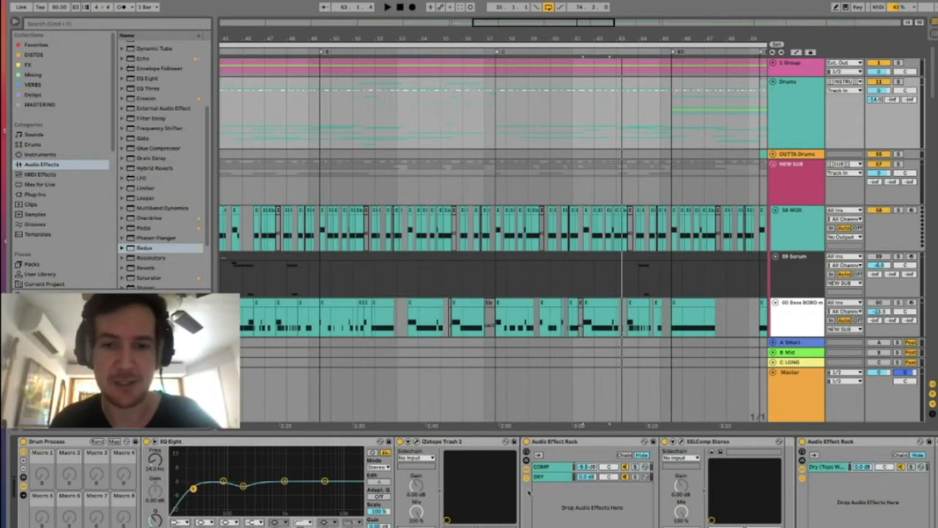
# Step: Place the playhead at section B and inspect Stage 1 and Stage 2 of the Drums group's iZotope Trash 2
pyautogui.click(320, 124)
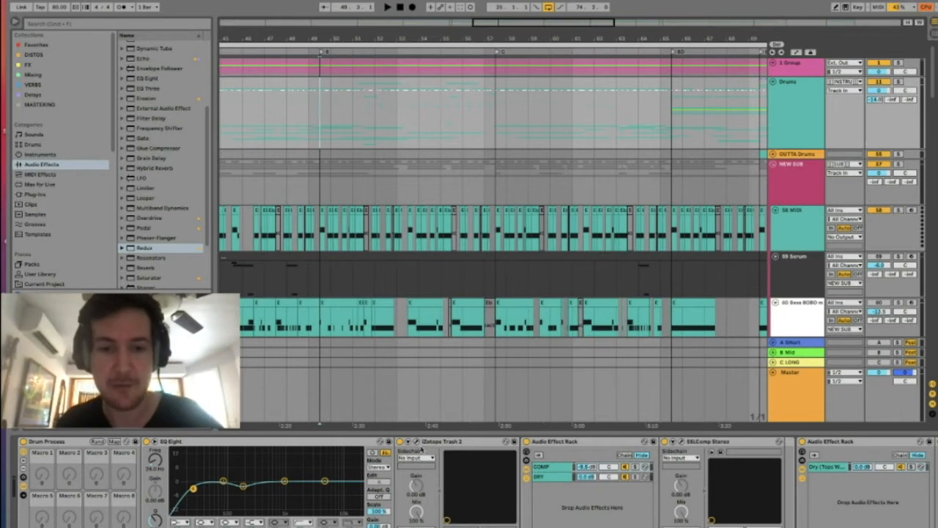
pyautogui.click(416, 443)
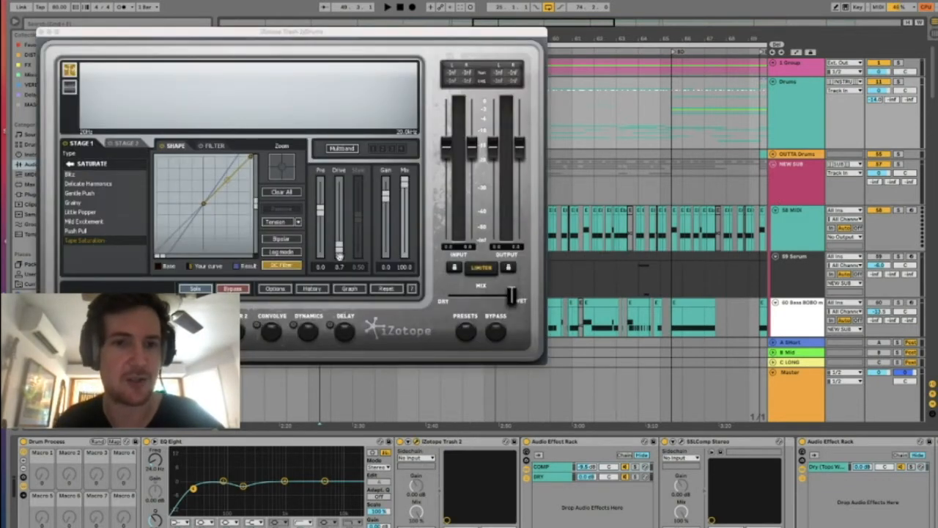
pyautogui.click(125, 144)
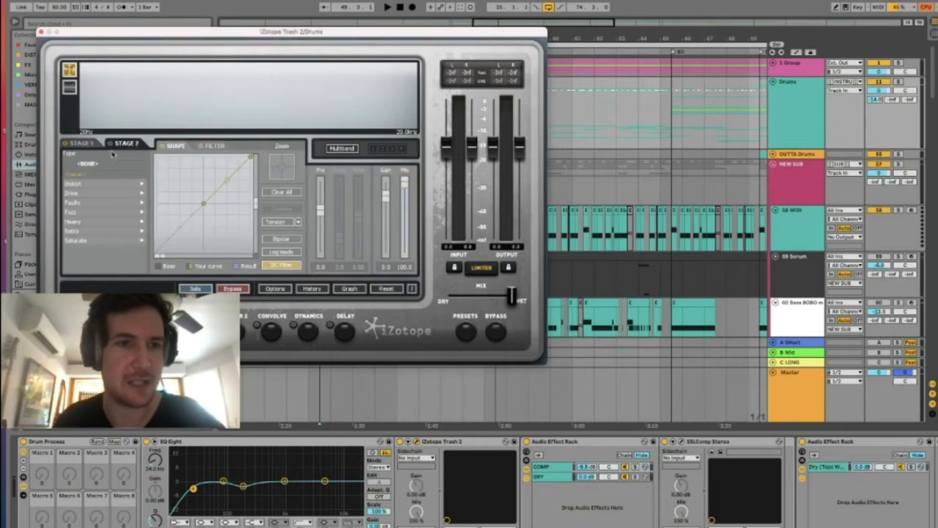
pyautogui.click(42, 32)
# Step: Open SSLComp Stereo in the rack's COMP chain, play the soloed Drums group from section B to check its compression meter, and close it
pyautogui.click(566, 443)
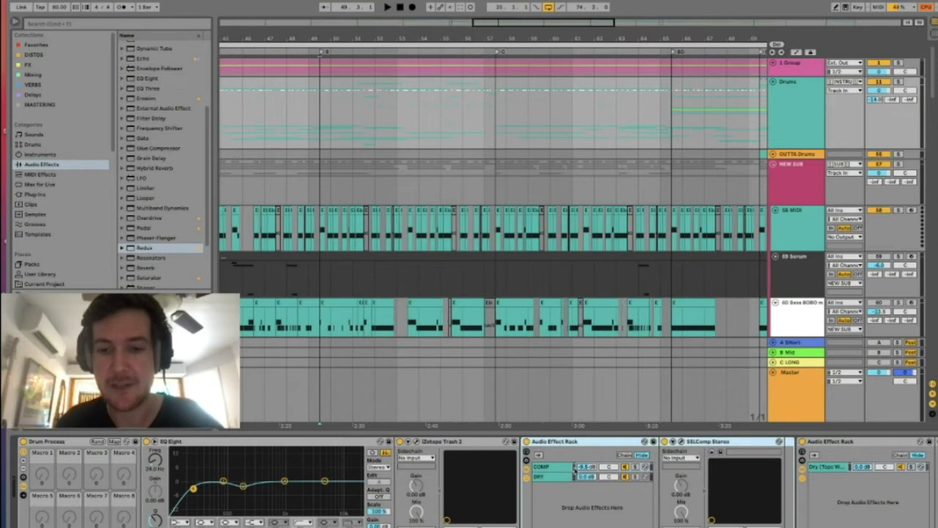
pyautogui.click(560, 468)
pyautogui.click(681, 443)
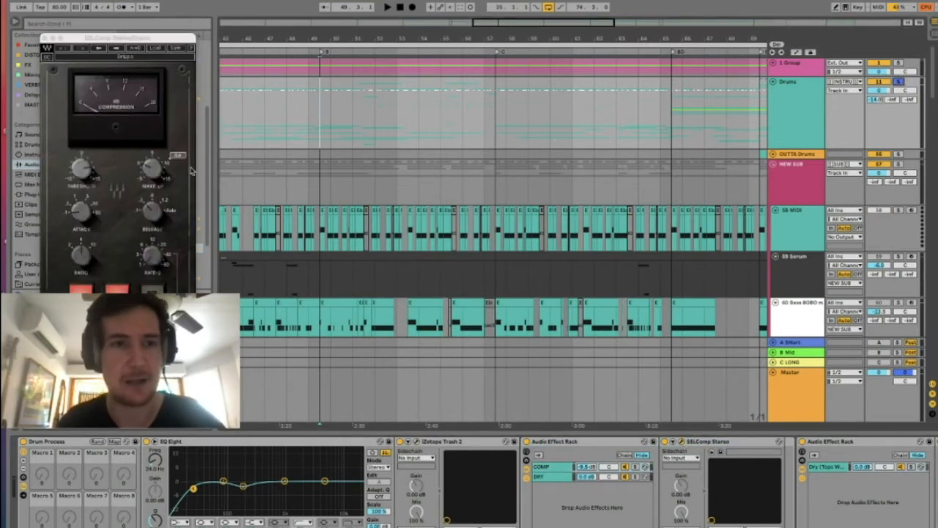
pyautogui.press('space')
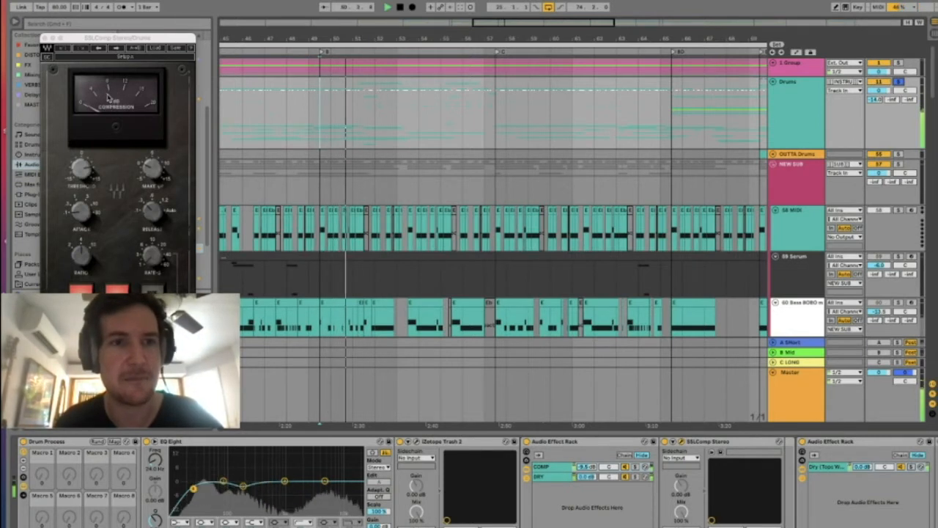
pyautogui.press('space')
pyautogui.click(45, 39)
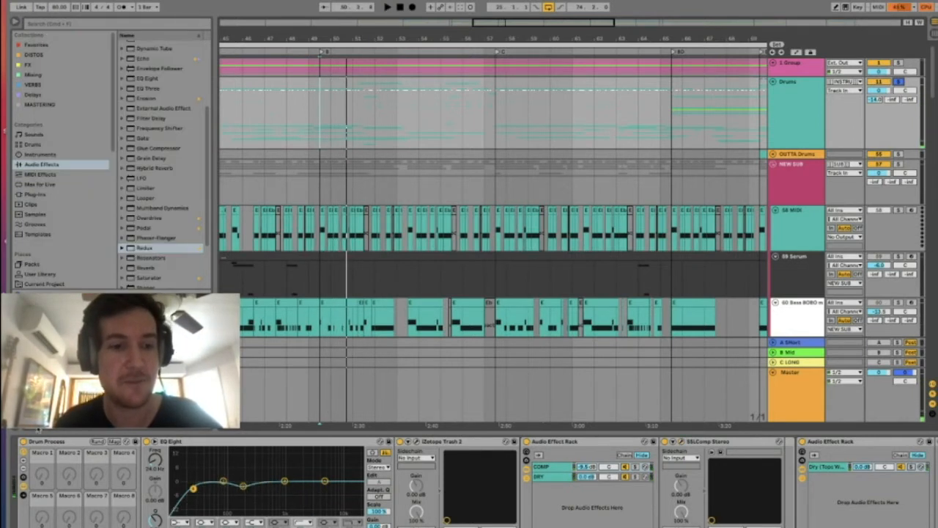
# Step: Play the soloed drums with the Drum Process rack bypassed, re-enable the rack to compare, and stop playback
pyautogui.press('space')
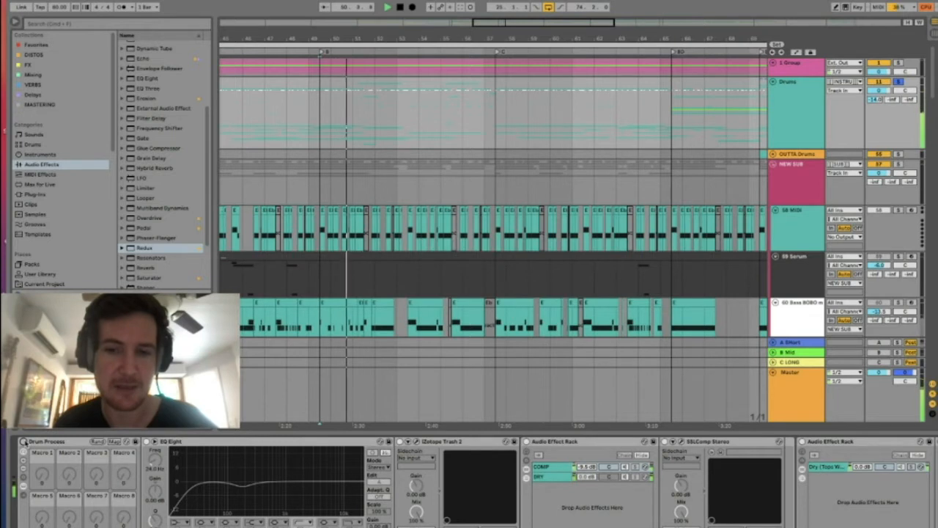
pyautogui.click(23, 441)
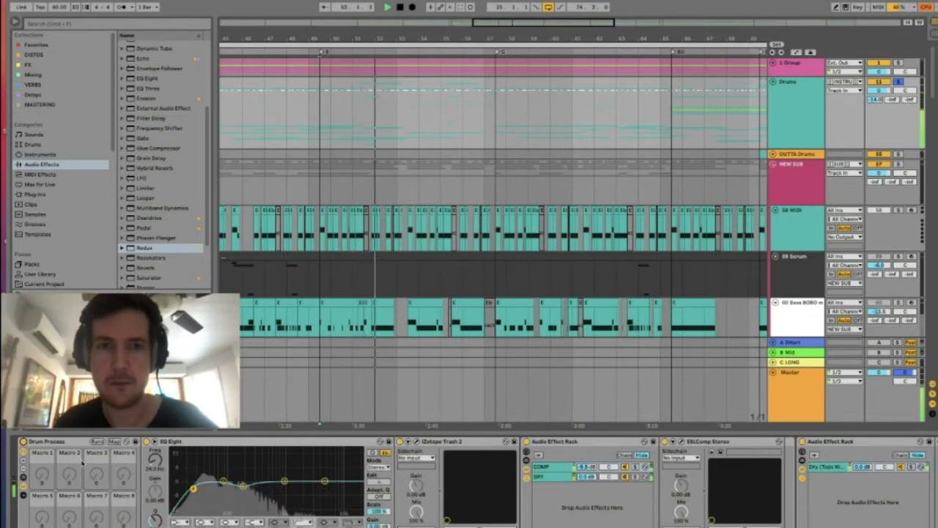
pyautogui.press('space')
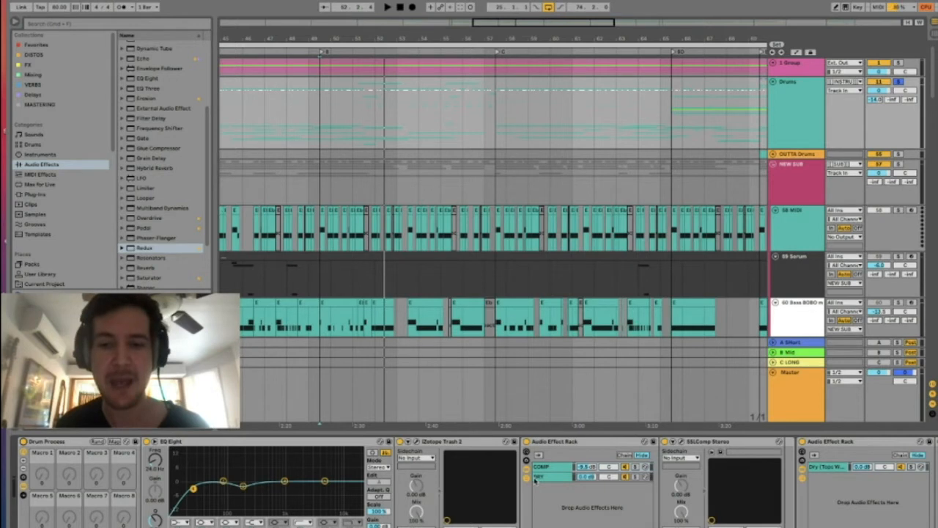
# Step: Compare the rack's COMP and DRY chains and inspect the Ozone Imager's stereo width settings
pyautogui.hscroll(3, 535, 480)
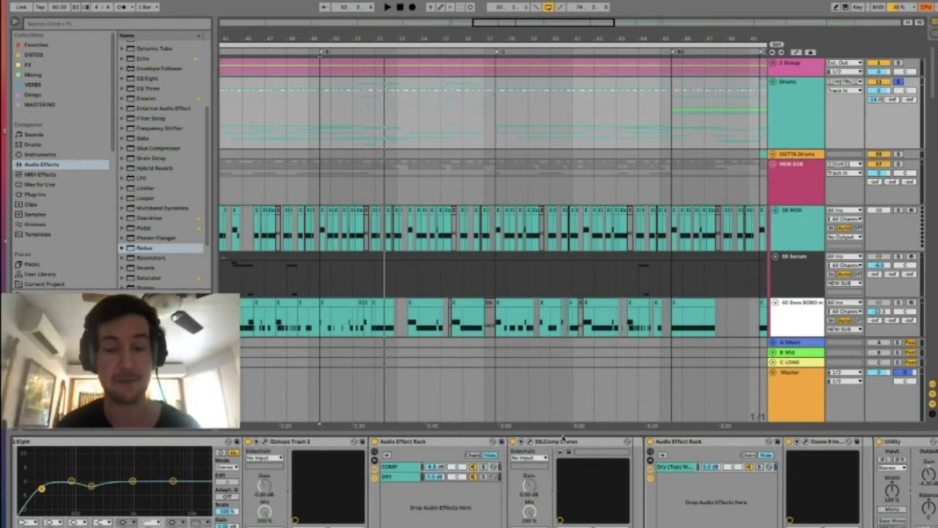
pyautogui.click(558, 443)
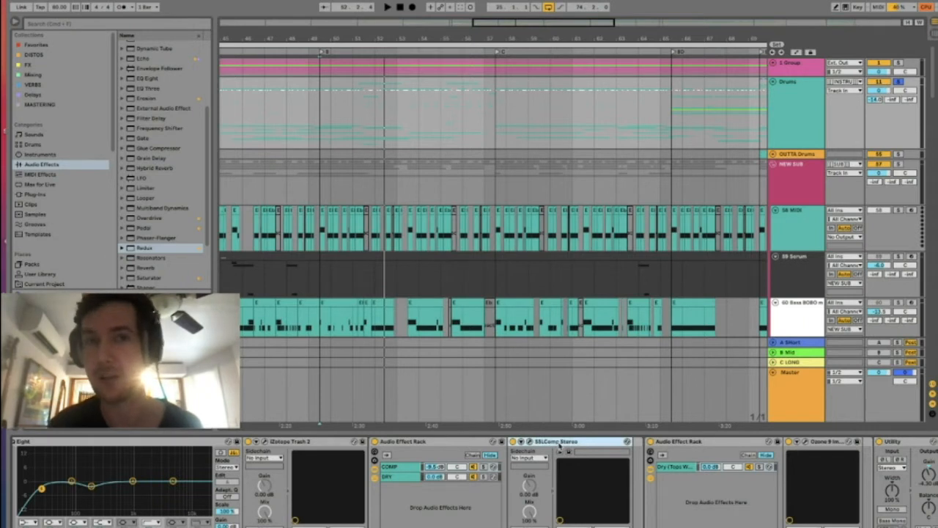
pyautogui.click(395, 478)
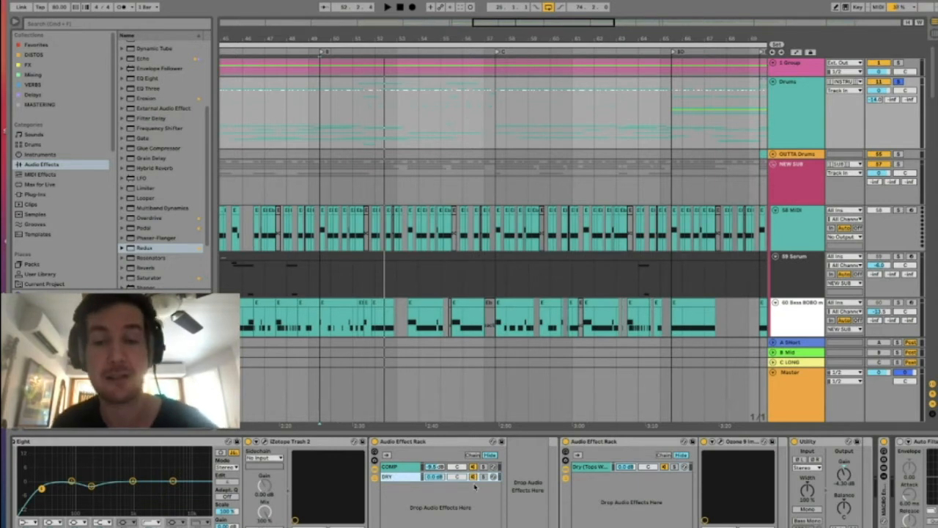
pyautogui.hscroll(5, 583, 506)
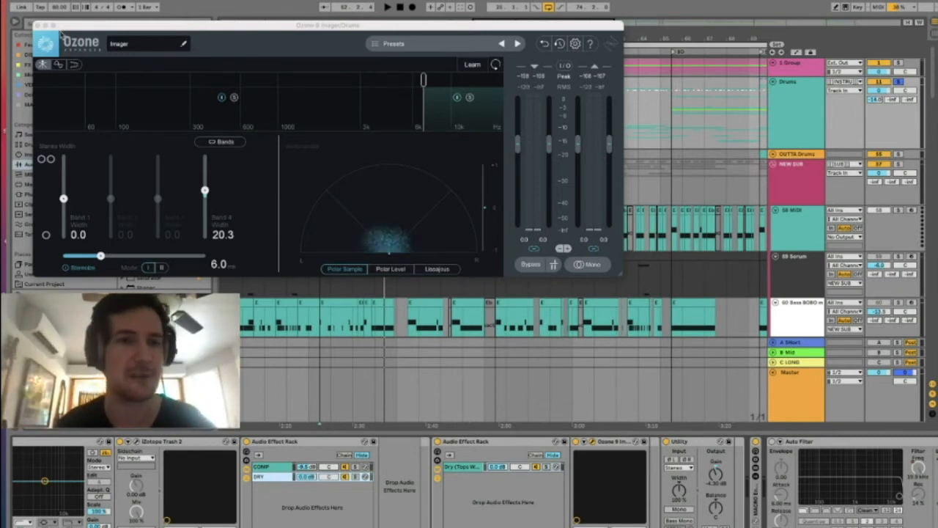
pyautogui.click(36, 26)
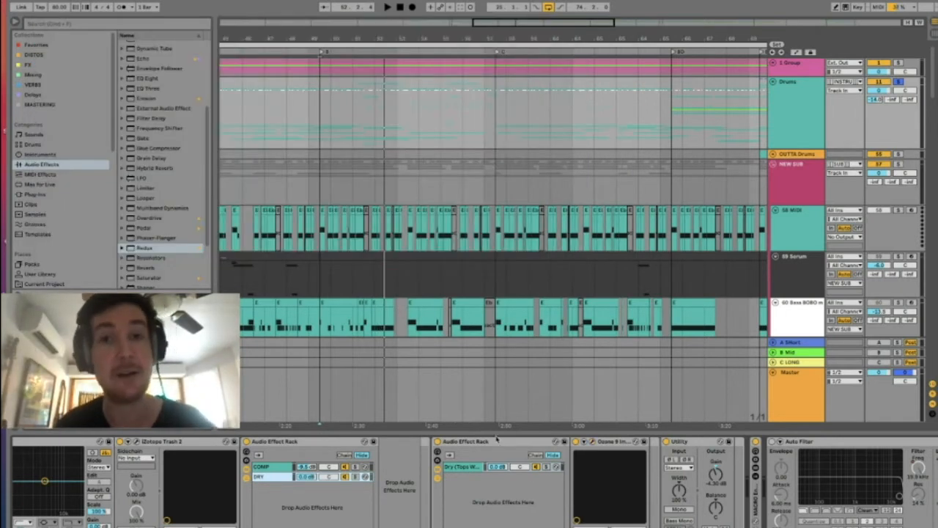
# Step: Lower the Gain macro of the MACRO Energy Shaper Rack and re-enable automation to restore it
pyautogui.hscroll(3, 496, 489)
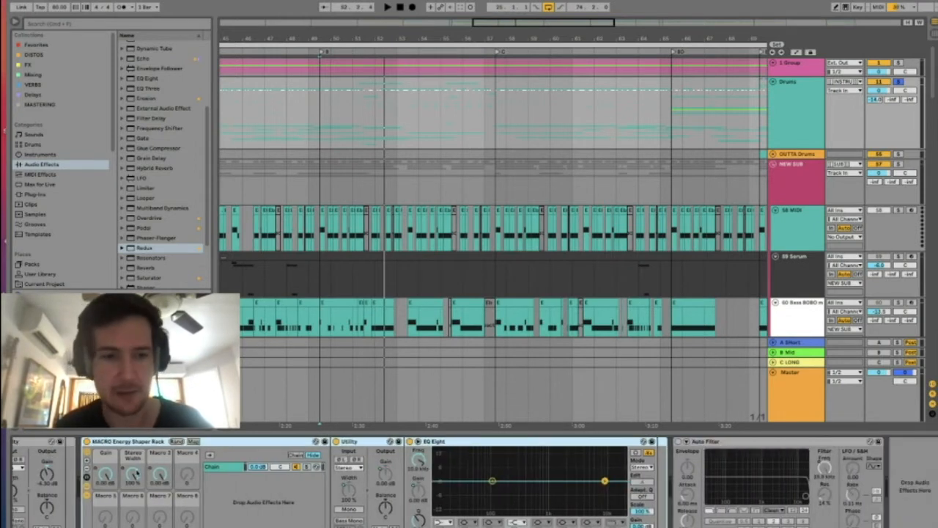
pyautogui.moveTo(106, 475); pyautogui.dragTo(106, 493)
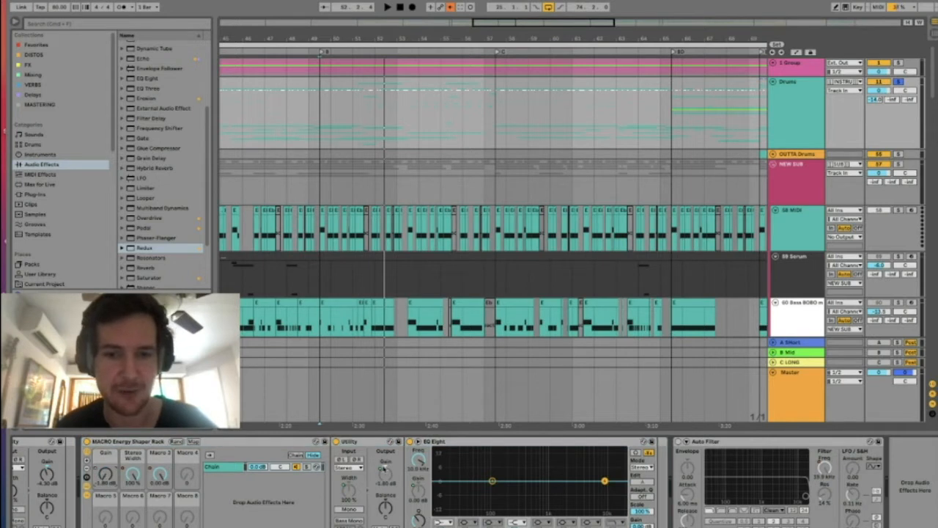
pyautogui.click(450, 8)
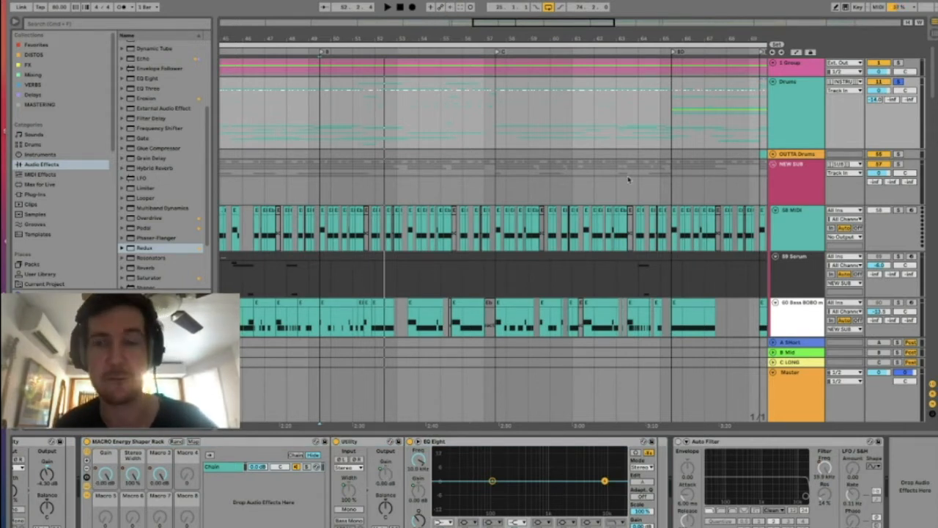
# Step: Examine the arrangement as a whole, from the build through Drop 2 to the end
pyautogui.moveTo(414, 34); pyautogui.dragTo(415, 24)
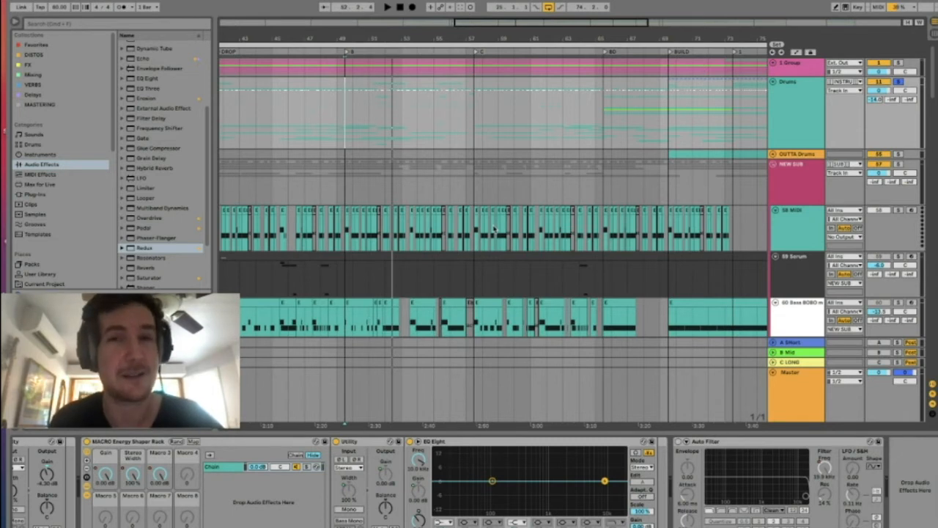
pyautogui.hscroll(3, 590, 117)
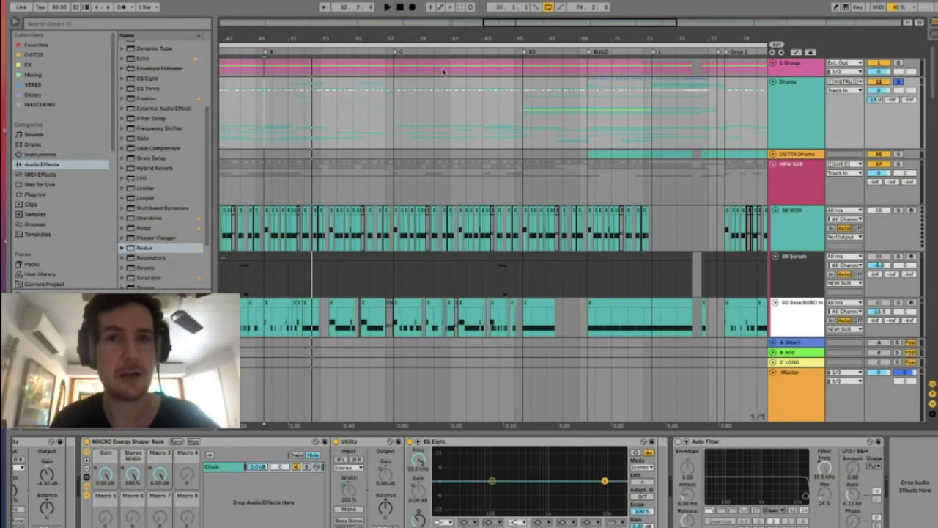
pyautogui.moveTo(411, 38); pyautogui.dragTo(410, 10)
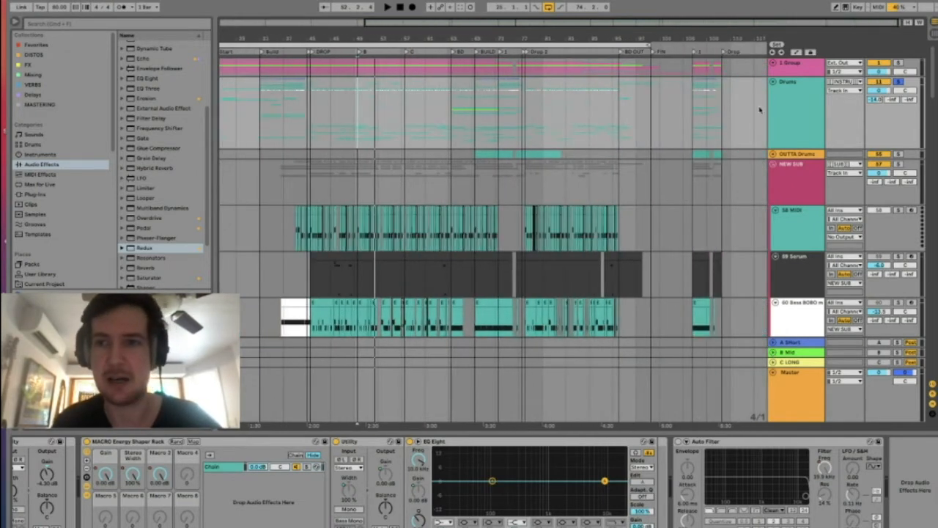
# Step: Unfold the Drums group to glance over its tracks, and fold it again
pyautogui.click(772, 83)
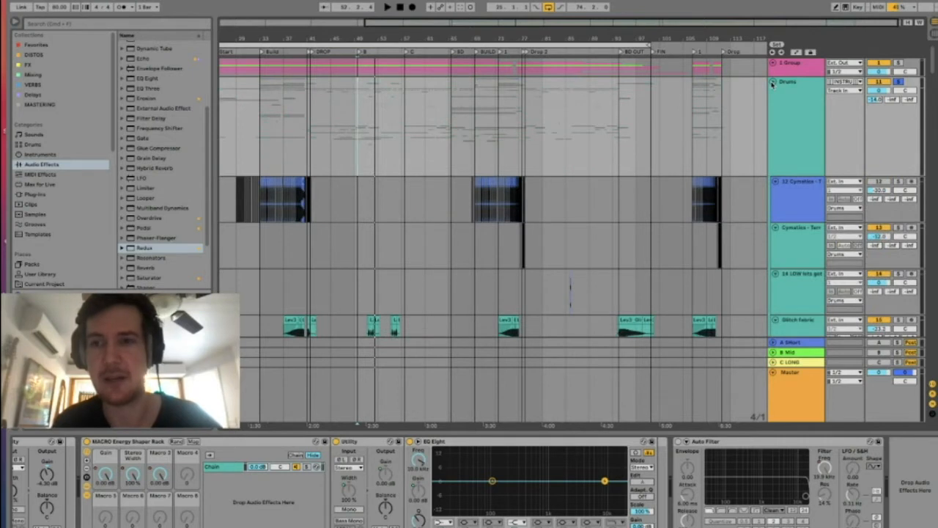
pyautogui.click(772, 84)
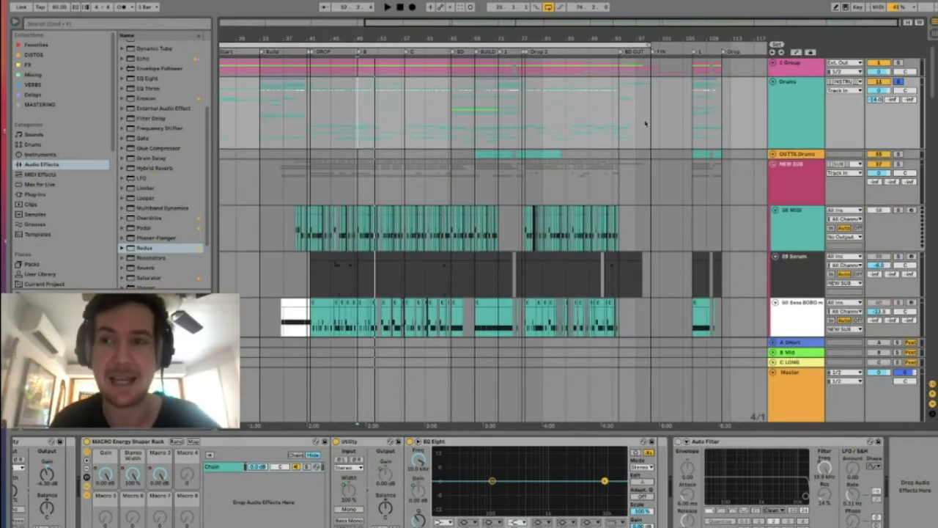
pyautogui.scroll(2, 536, 92)
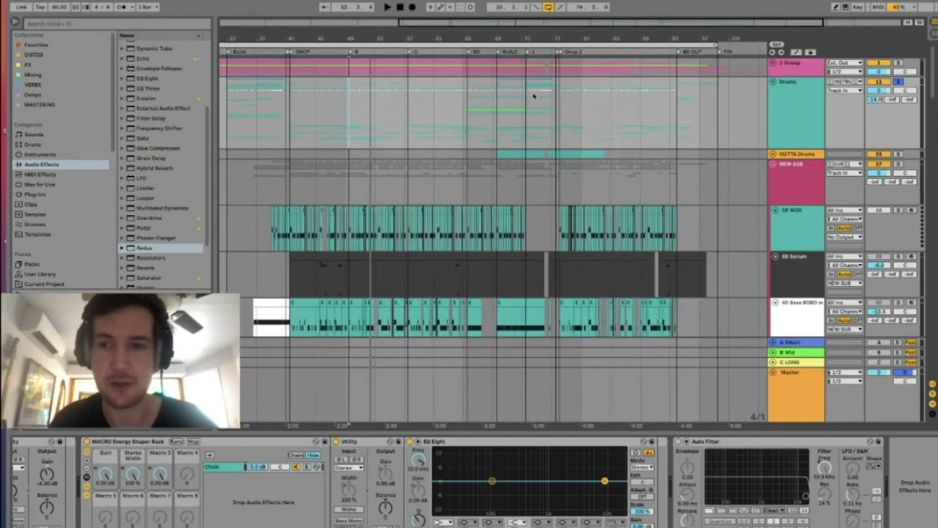
# Step: Unfold the Bass Group to show its tracks and device chain, and check the project's key mappings
pyautogui.scroll(-5, 533, 94)
pyautogui.scroll(-5, 533, 93)
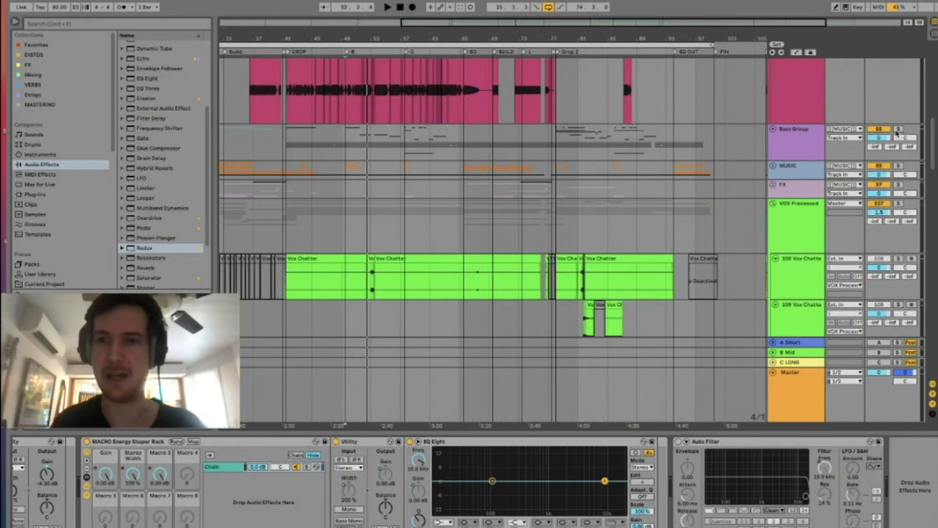
pyautogui.click(772, 129)
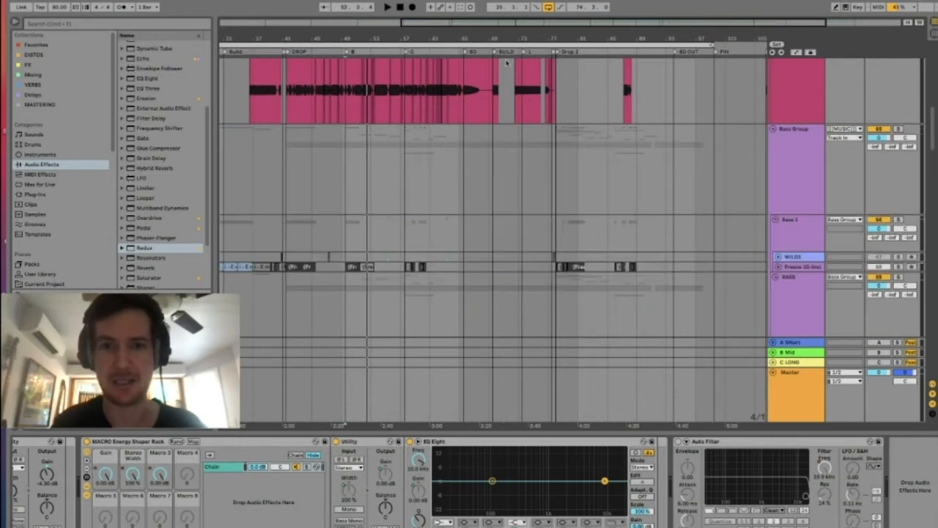
pyautogui.moveTo(459, 43); pyautogui.dragTo(460, 62)
pyautogui.click(813, 181)
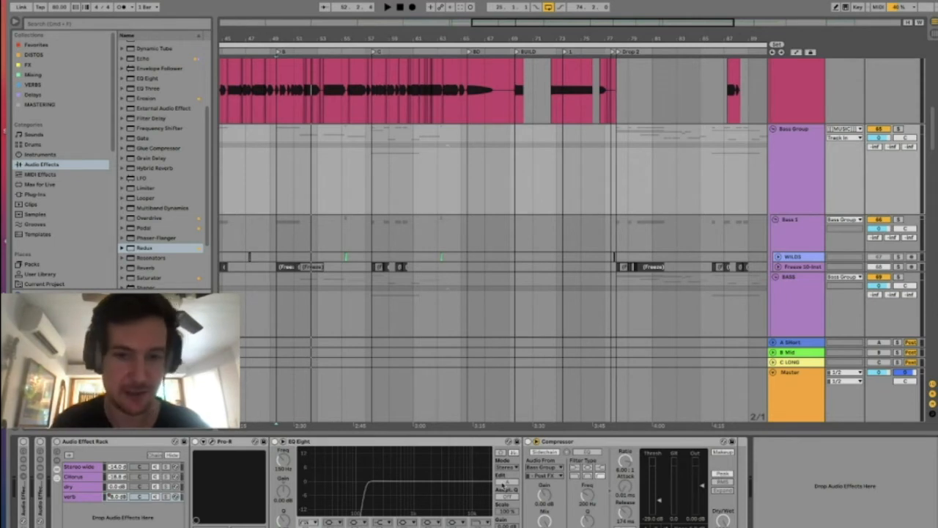
pyautogui.hotkey('ctrl', 'k')
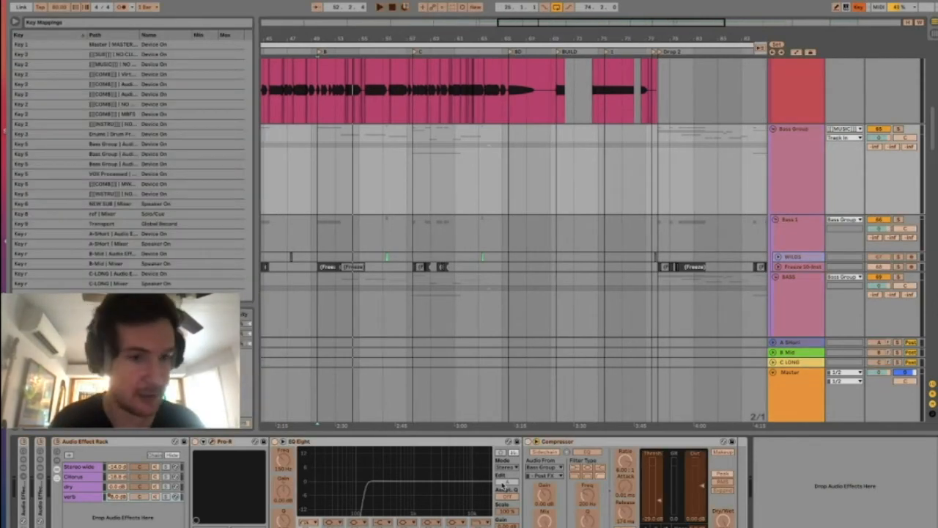
pyautogui.hotkey('ctrl', 'k')
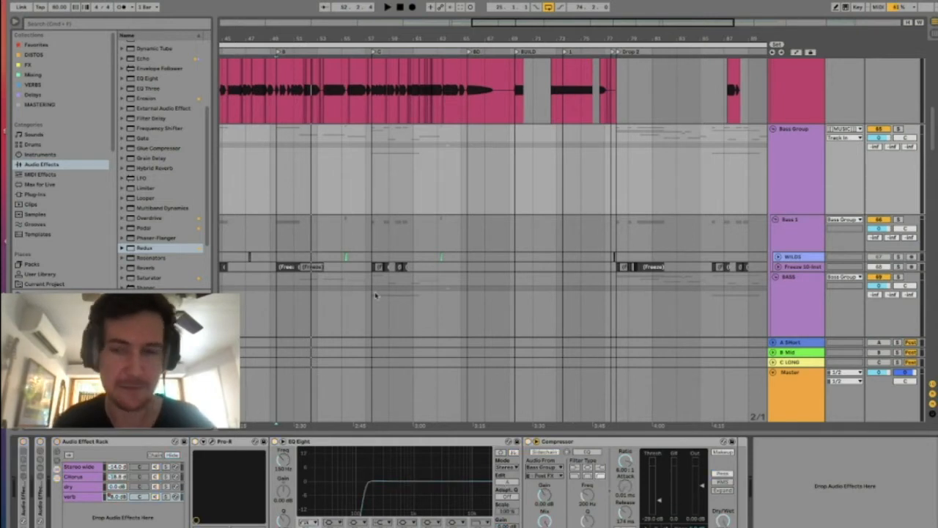
# Step: Inspect the devices in the Stereo wide chain of the Bass Group's Audio Effect Rack
pyautogui.scroll(-2, 435, 194)
pyautogui.hscroll(-5, 434, 194)
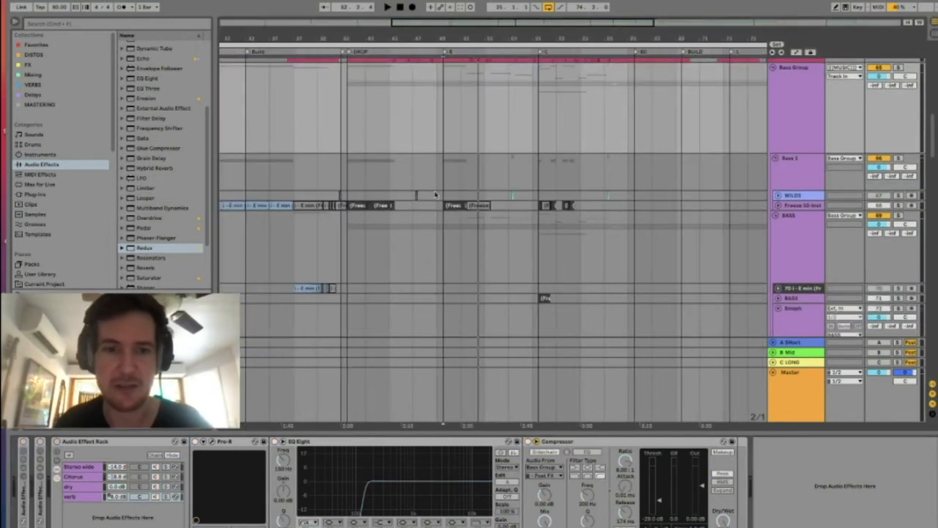
pyautogui.click(78, 468)
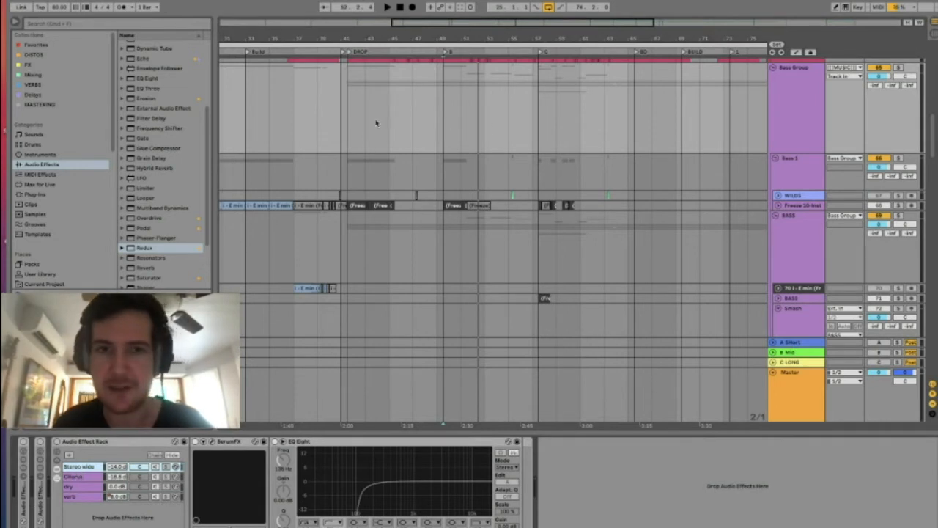
# Step: Move to the DROP marker and unfold the Lower octave group to examine the bass clips from there
pyautogui.click(350, 123)
pyautogui.press('space')
pyautogui.moveTo(348, 34); pyautogui.dragTo(349, 73)
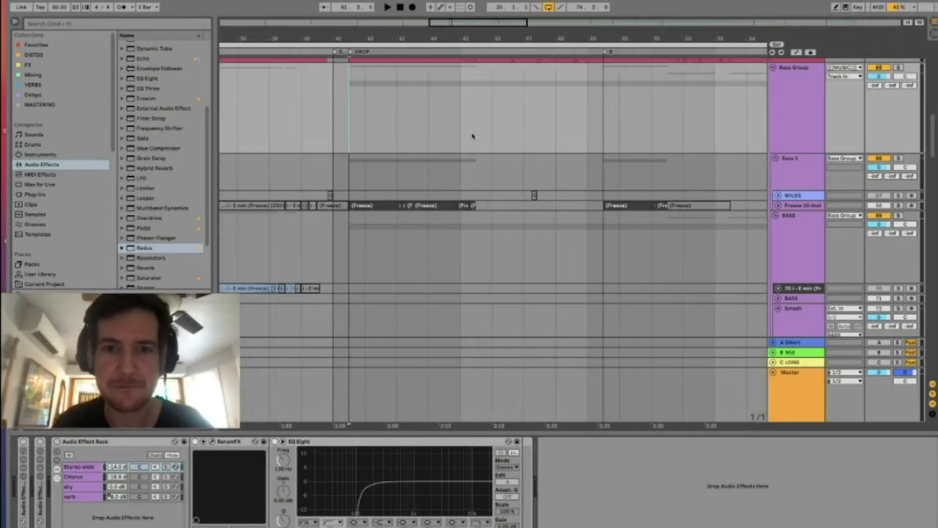
pyautogui.scroll(-8, 473, 136)
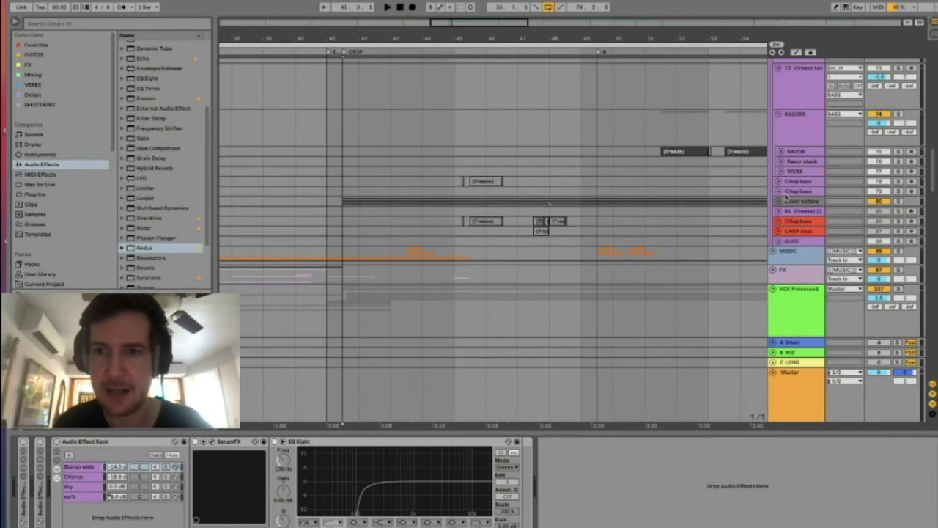
pyautogui.click(778, 201)
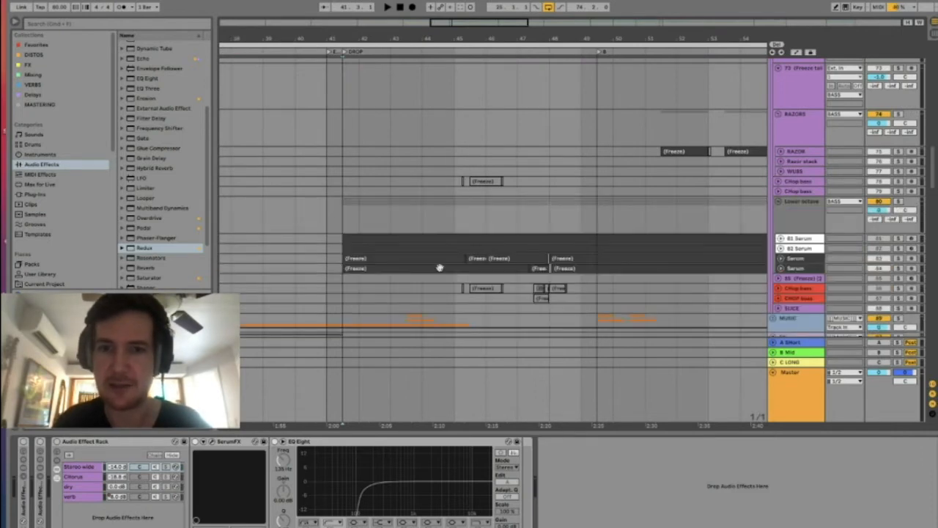
pyautogui.scroll(5, 587, 222)
pyautogui.scroll(4, 579, 224)
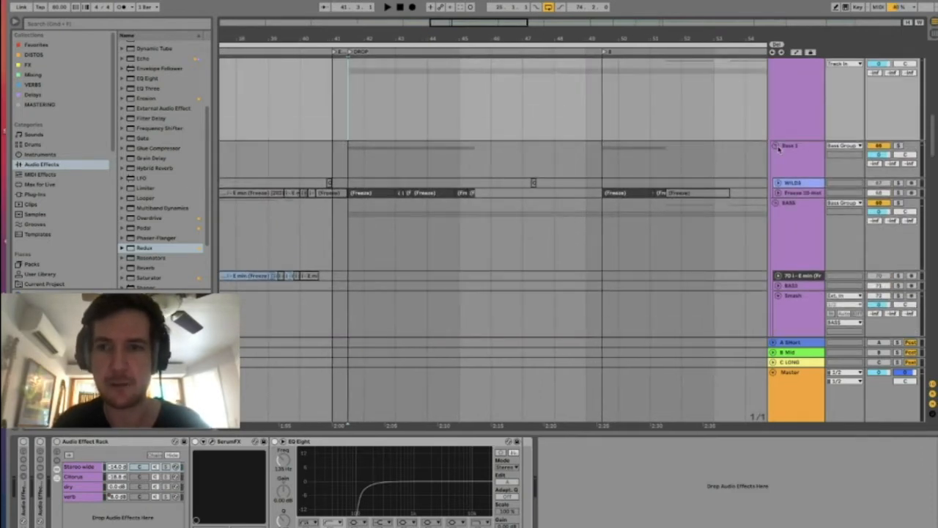
# Step: Fold the Bass 1 group and insert an empty MIDI clip about four bars long at DROP on a MIDI track below it
pyautogui.click(775, 148)
pyautogui.click(775, 147)
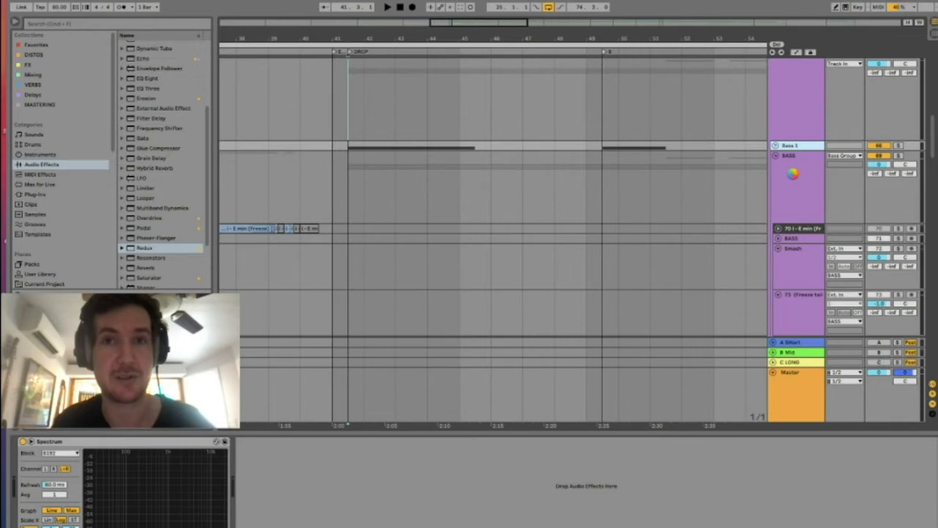
pyautogui.moveTo(349, 174); pyautogui.dragTo(479, 175)
pyautogui.hotkey('ctrl', 'shift', 'm')
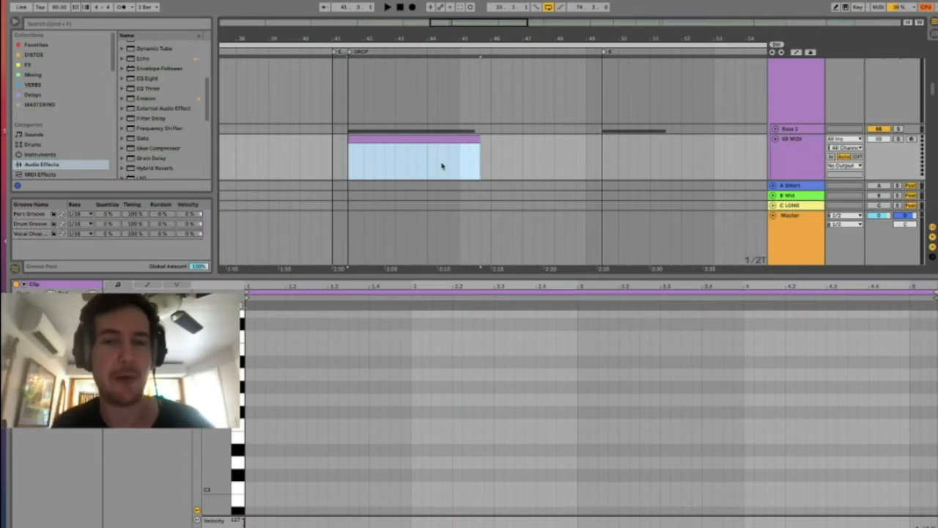
# Step: Insert a second empty MIDI clip about two bars long from bar 46 and colour it red
pyautogui.moveTo(352, 161); pyautogui.dragTo(557, 153)
pyautogui.hotkey('ctrl', 'shift', 'm')
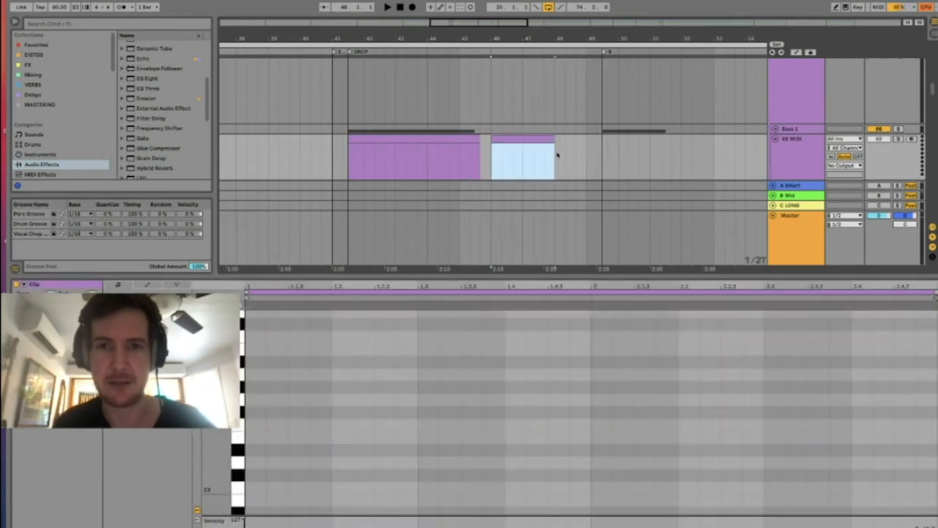
pyautogui.rightClick(525, 140)
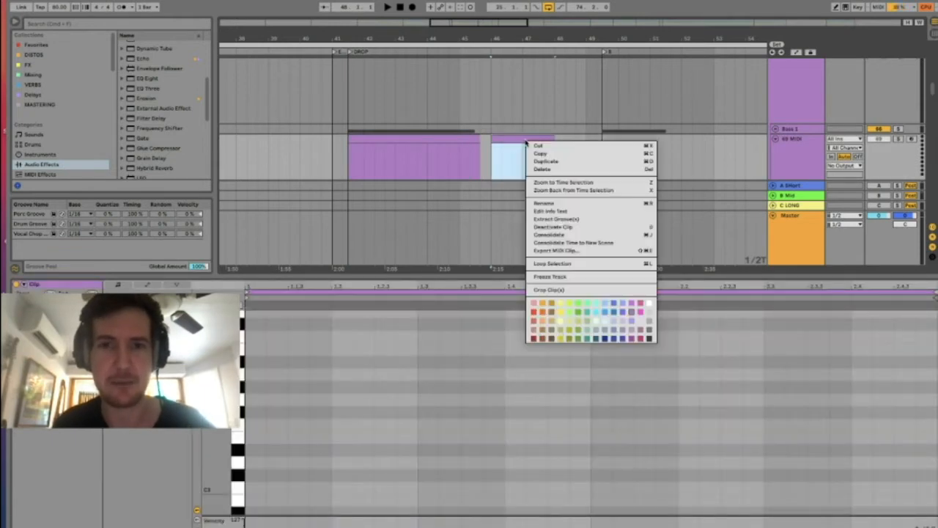
pyautogui.click(532, 312)
# Step: Fill the gap from the red clip to marker B with an empty MIDI clip and colour it dark grey
pyautogui.moveTo(560, 165); pyautogui.dragTo(601, 159)
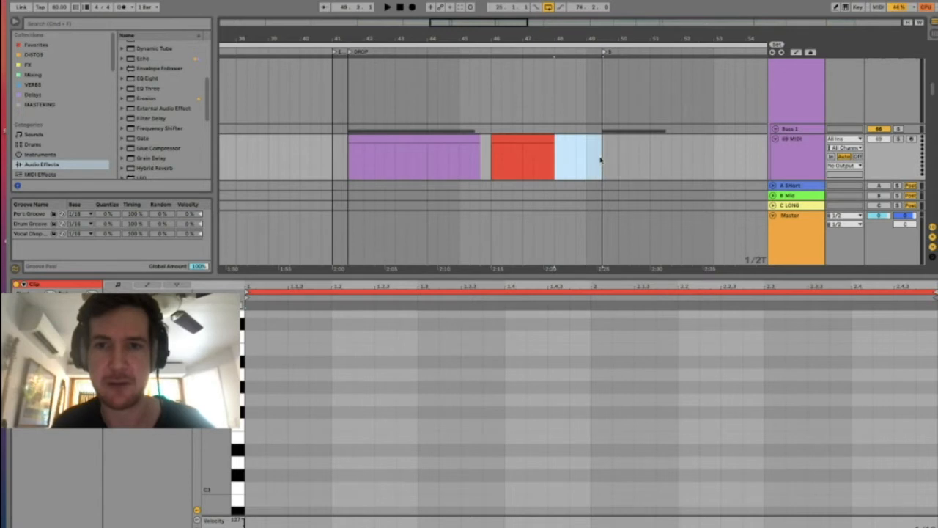
pyautogui.hotkey('ctrl', 'shift', 'm')
pyautogui.rightClick(601, 160)
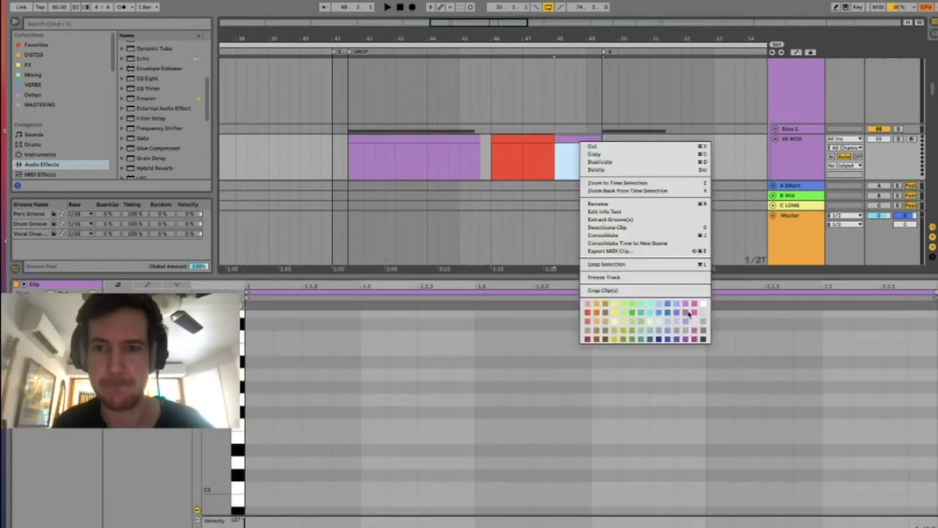
pyautogui.click(706, 338)
# Step: Duplicate the purple, red and dark grey clips so the copies start at marker B
pyautogui.moveTo(350, 163); pyautogui.dragTo(601, 152)
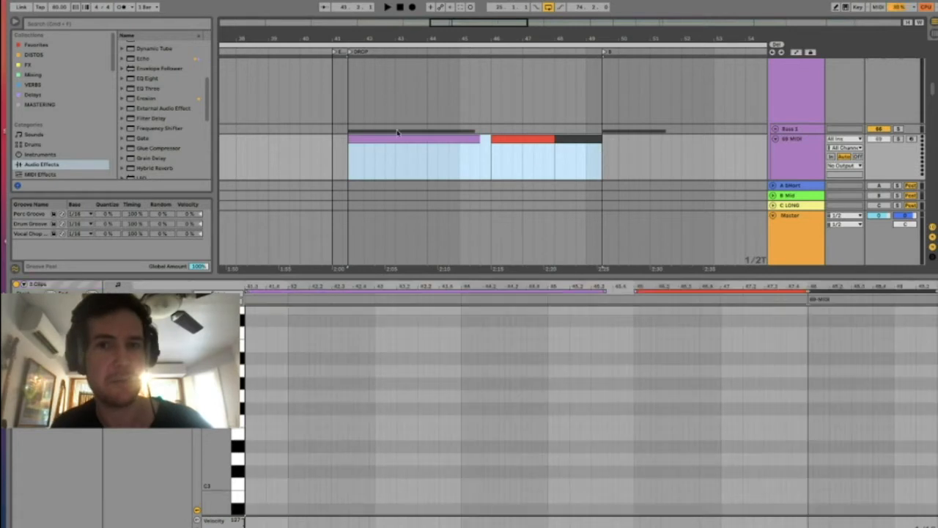
pyautogui.hscroll(5, 433, 145)
pyautogui.press('super+d')
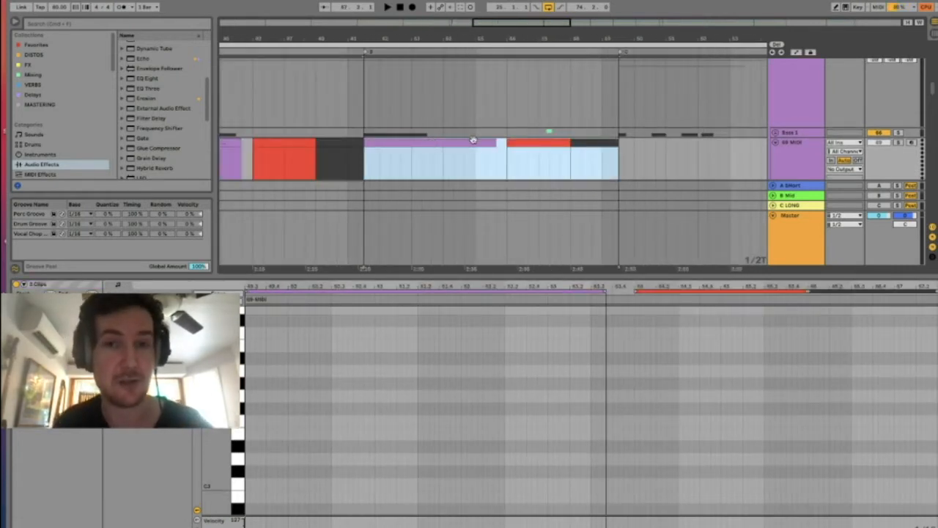
# Step: Recolour the purple clip at marker B periwinkle blue and the following red clip yellow
pyautogui.click(464, 144)
pyautogui.rightClick(465, 144)
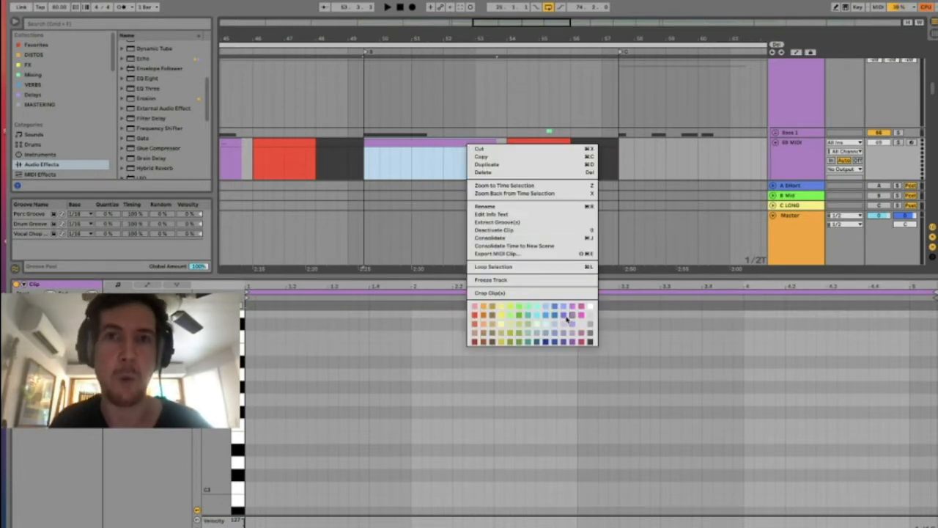
pyautogui.click(565, 309)
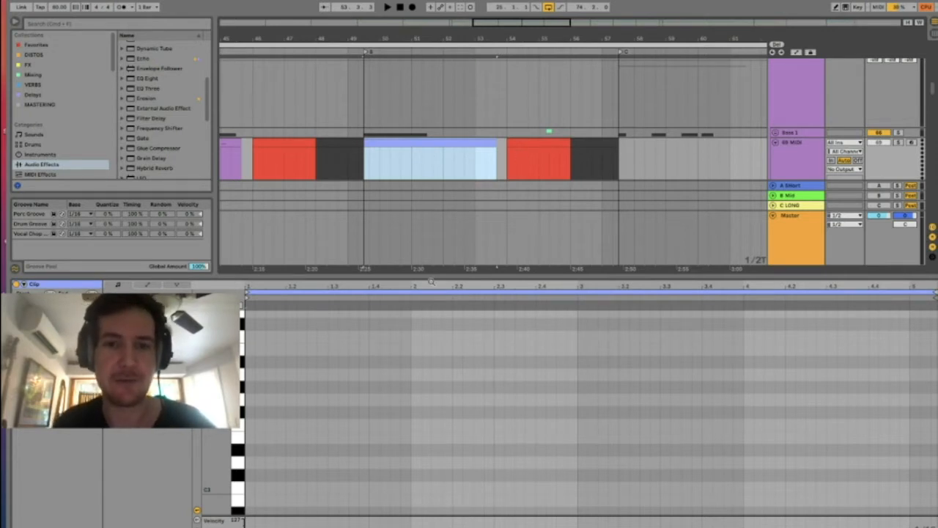
pyautogui.press('super+alt+l')
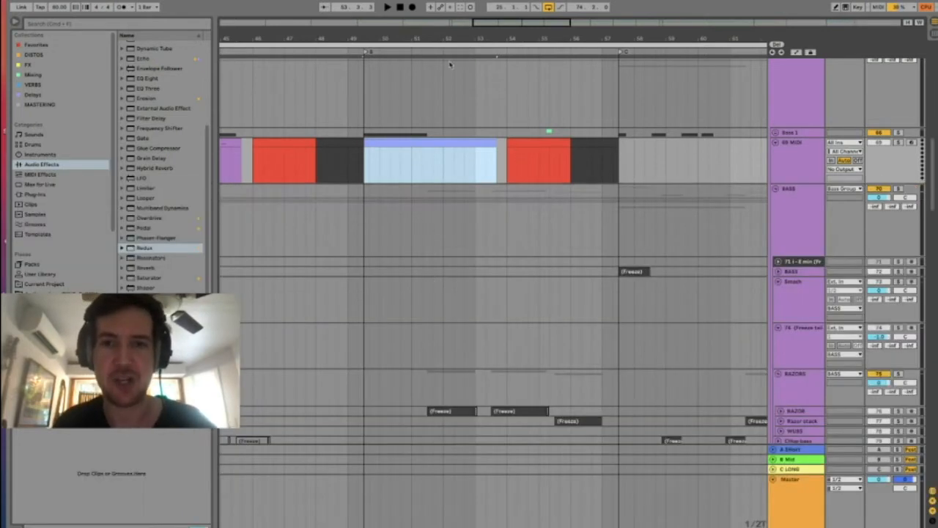
pyautogui.rightClick(540, 145)
pyautogui.click(575, 317)
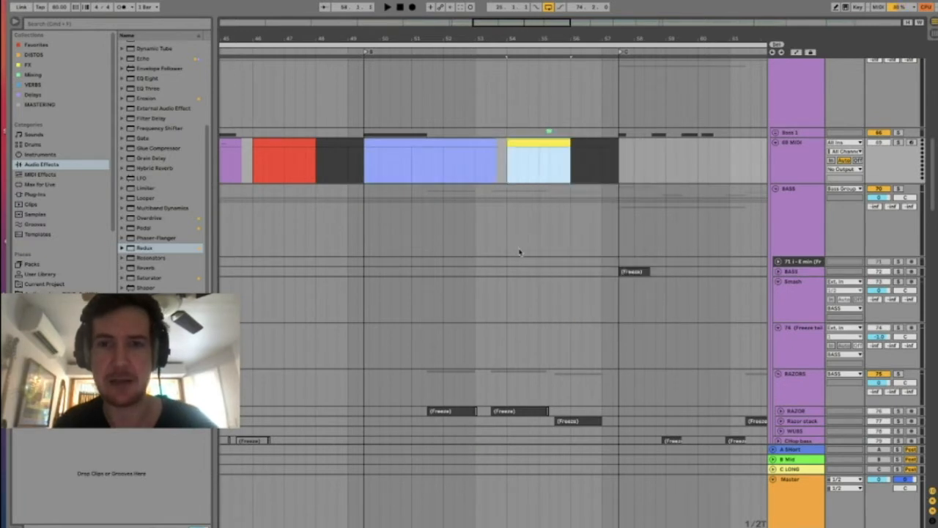
# Step: Duplicate the whole colour-coded clip pattern from DROP so the copy starts at marker C
pyautogui.moveTo(478, 35); pyautogui.dragTo(477, 12)
pyautogui.click(340, 172)
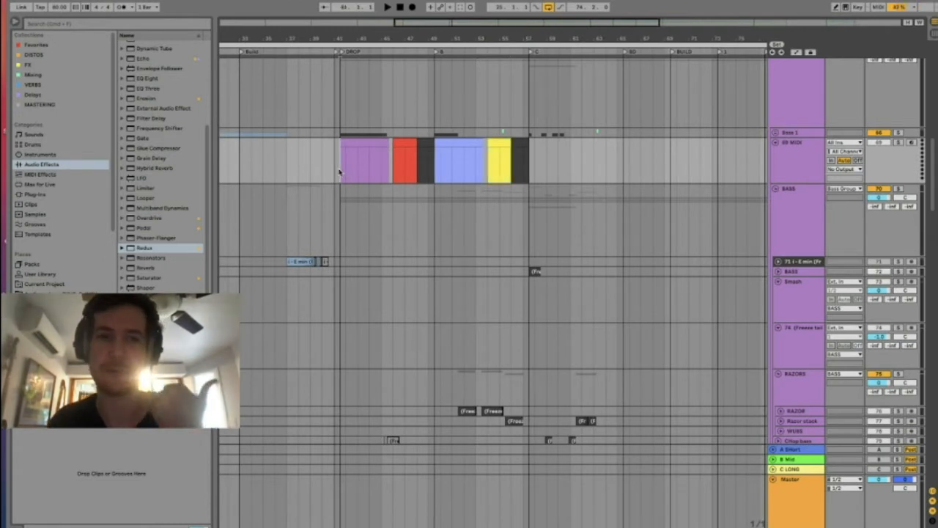
pyautogui.moveTo(339, 172); pyautogui.dragTo(533, 171)
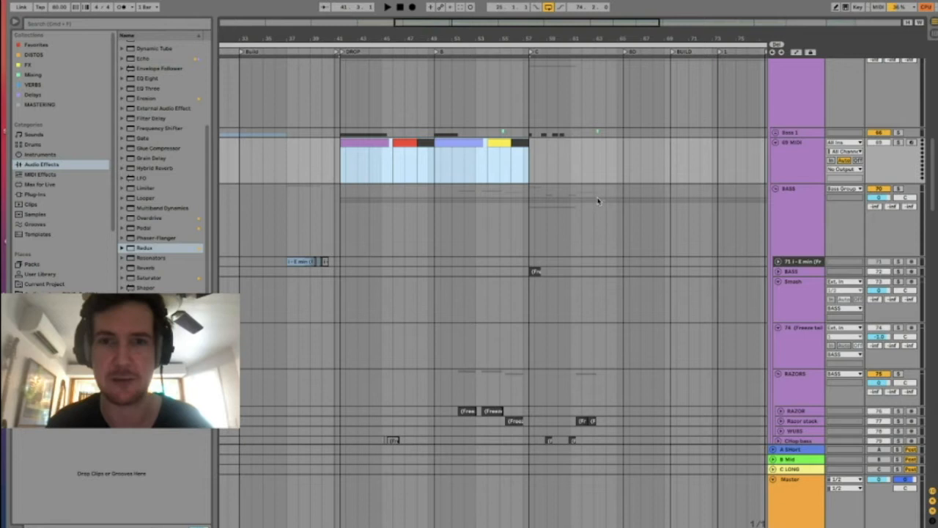
pyautogui.hotkey('ctrl', 'd')
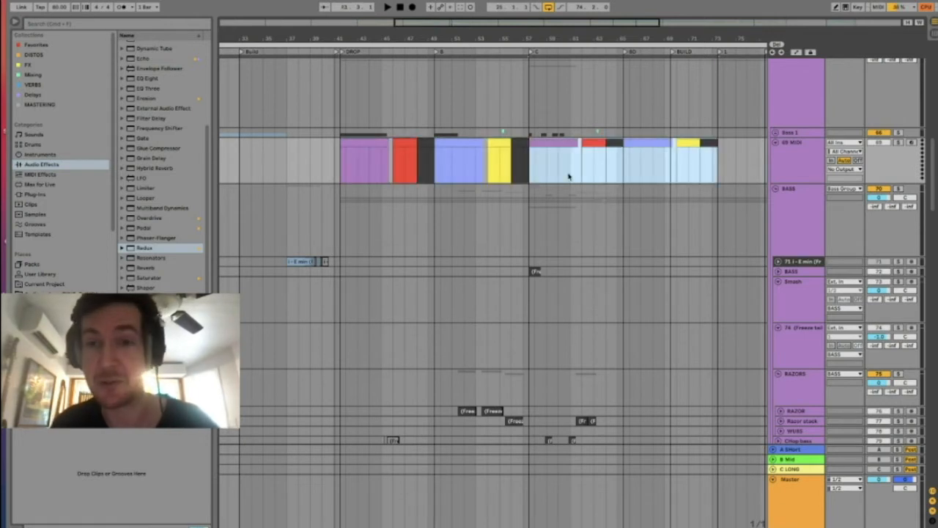
pyautogui.scroll(1, 568, 175)
pyautogui.moveTo(335, 181); pyautogui.dragTo(719, 189)
pyautogui.click(810, 177)
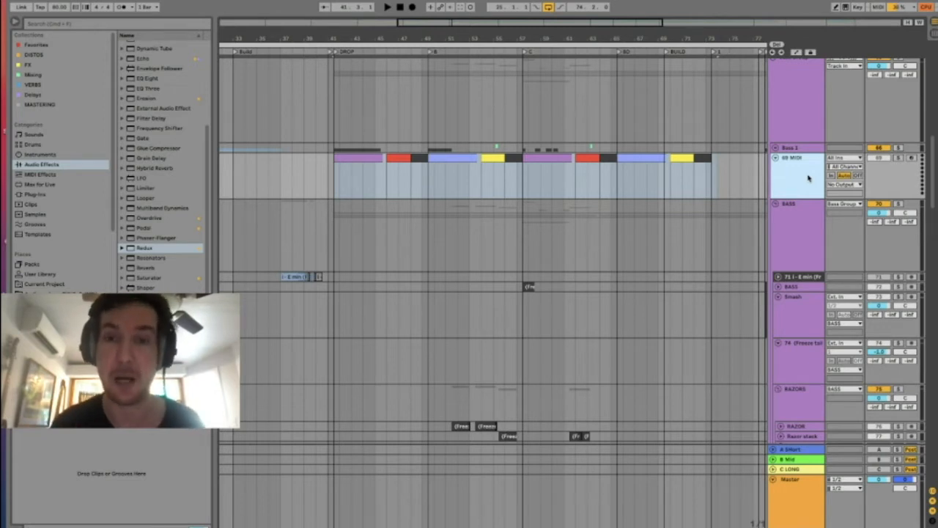
pyautogui.moveTo(330, 177); pyautogui.dragTo(708, 177)
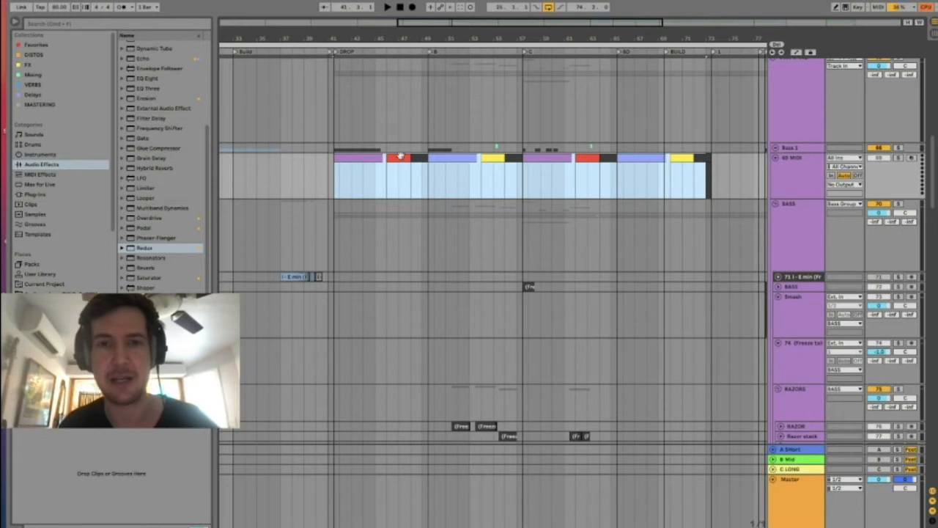
# Step: Add a sustained F#3 note spanning the whole purple clip at DROP
pyautogui.doubleClick(368, 160)
pyautogui.click(249, 412)
pyautogui.click(147, 336)
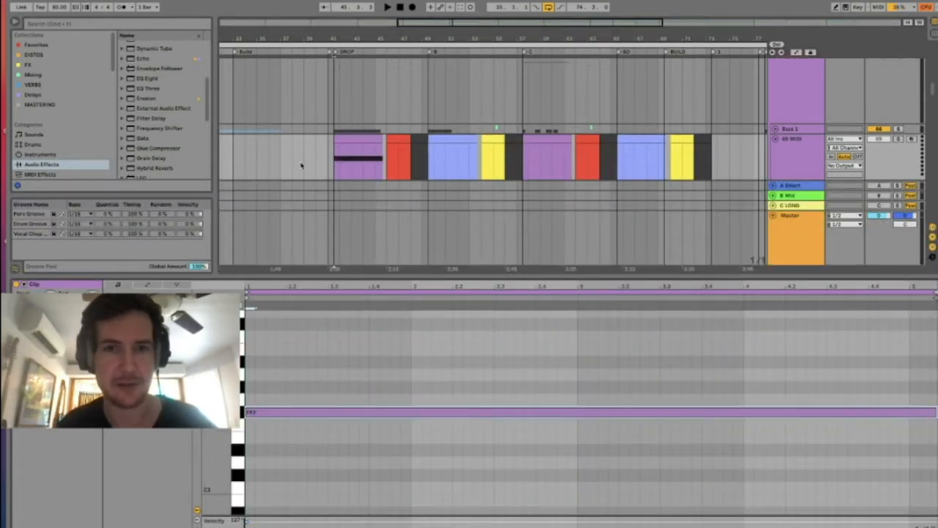
# Step: Replace the purple clip at marker C and the periwinkle clip at marker B with copies of the DROP clip
pyautogui.click(353, 140)
pyautogui.click(522, 159)
pyautogui.press('super+v')
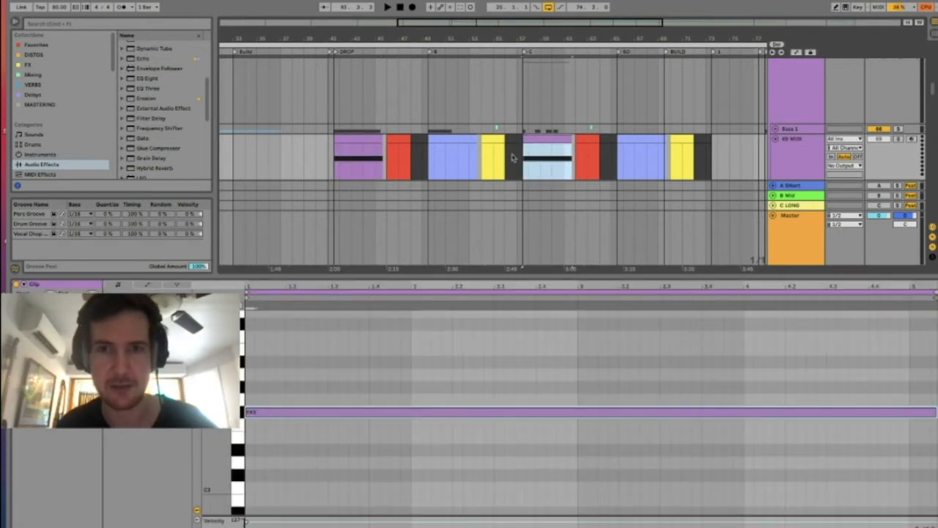
pyautogui.click(457, 136)
pyautogui.click(361, 140)
pyautogui.click(429, 171)
pyautogui.press('super+v')
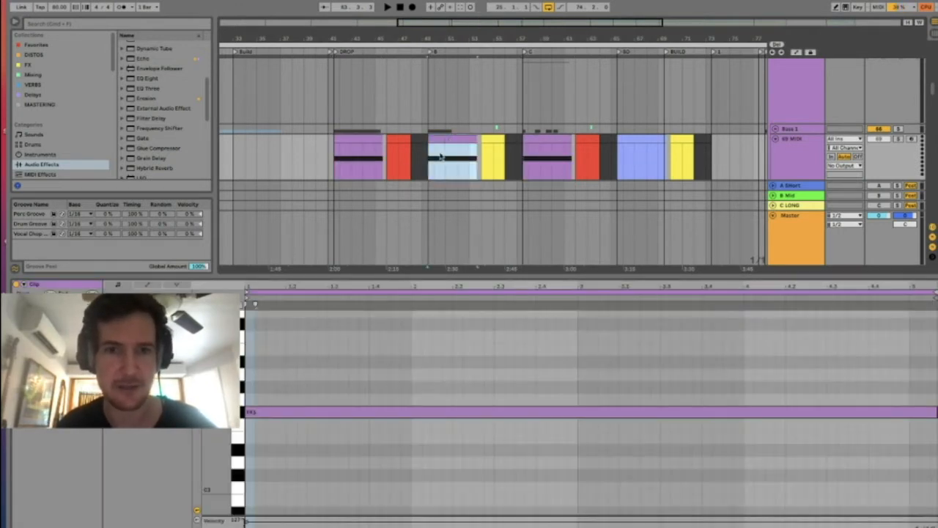
# Step: Recolour the clip at marker B light blue and paste a copy of it over the periwinkle clip at marker BD
pyautogui.rightClick(451, 140)
pyautogui.click(530, 311)
pyautogui.click(618, 163)
pyautogui.press('super+v')
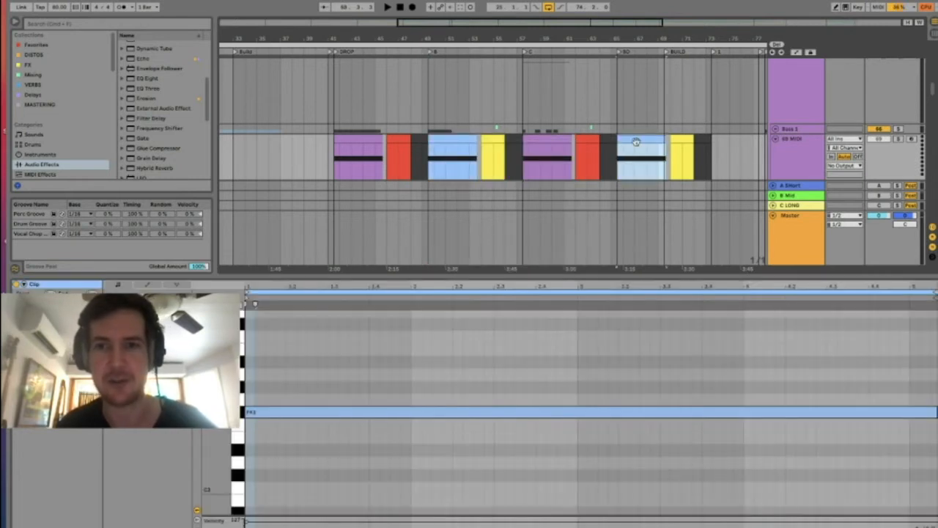
# Step: Delete the track holding the colour-coded MIDI clips at DROP, B, C and BD
pyautogui.press('super+alt+l')
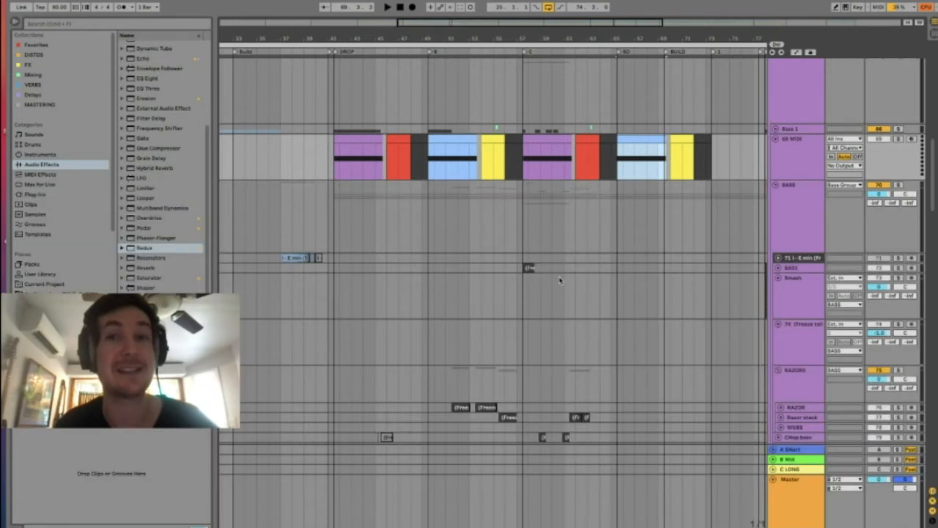
pyautogui.moveTo(319, 179); pyautogui.dragTo(740, 157)
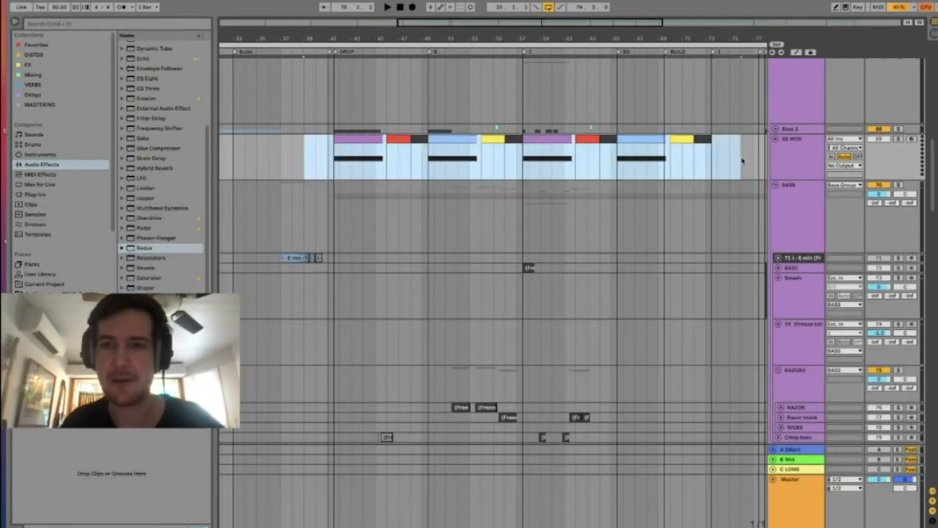
pyautogui.click(790, 164)
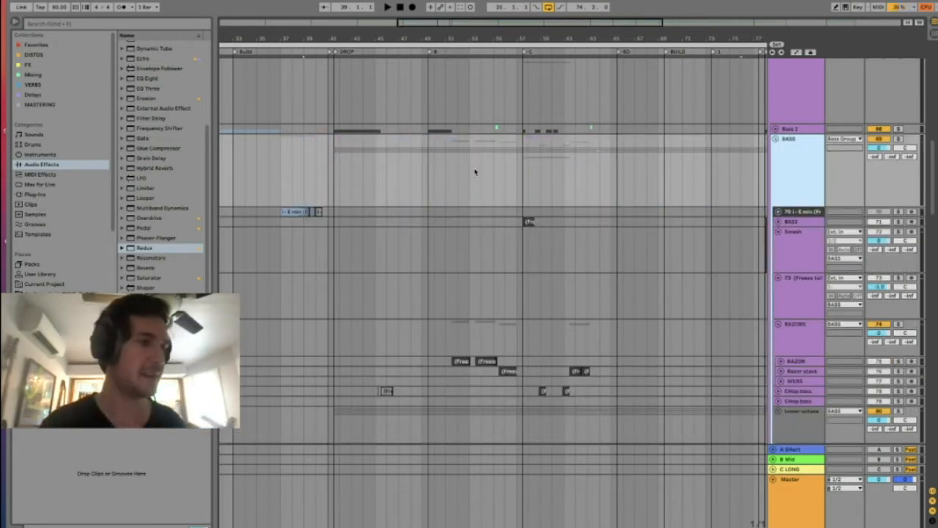
# Step: Browse the User Library's Instrument Rack presets down to the bass racks, widening the browser to read their names
pyautogui.click(59, 284)
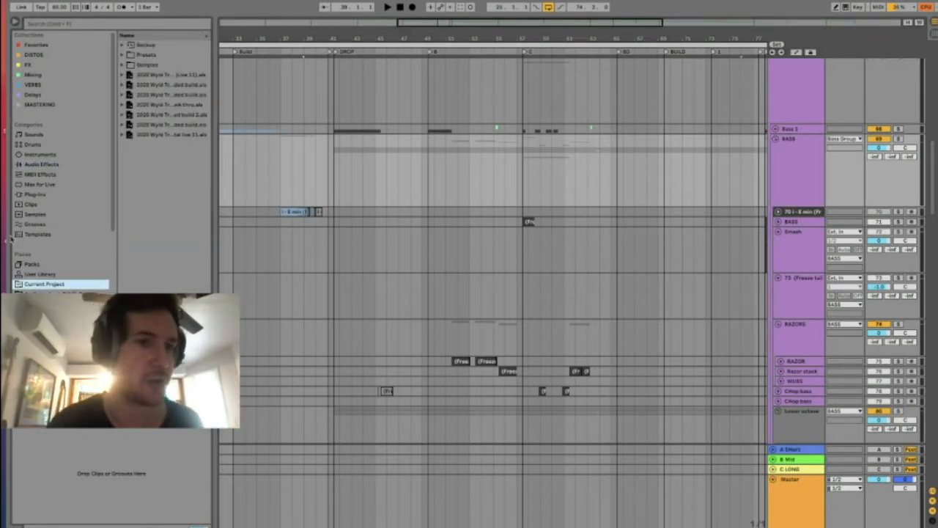
pyautogui.click(41, 275)
pyautogui.click(122, 75)
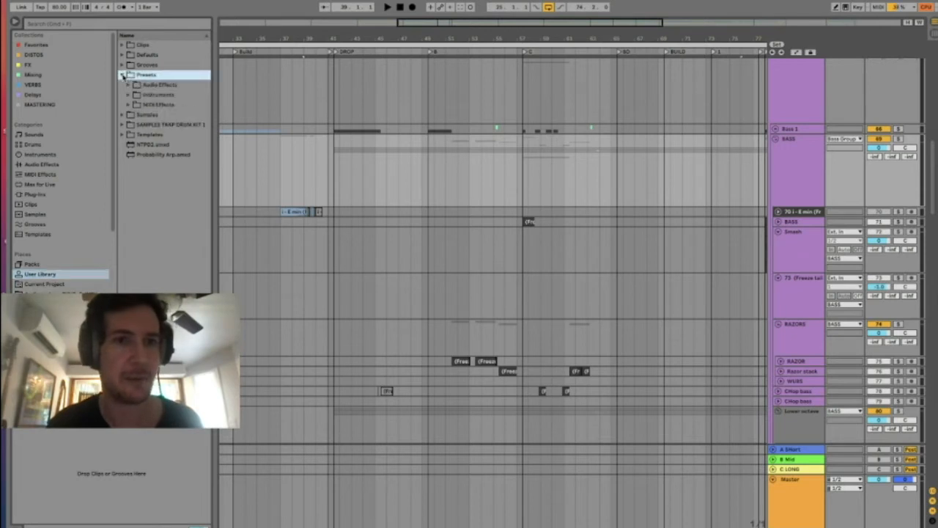
pyautogui.click(129, 95)
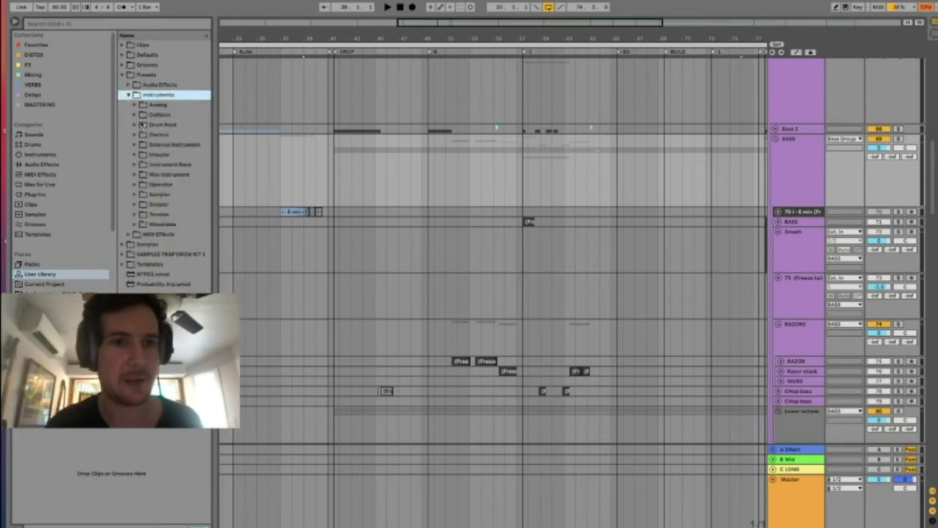
pyautogui.click(137, 165)
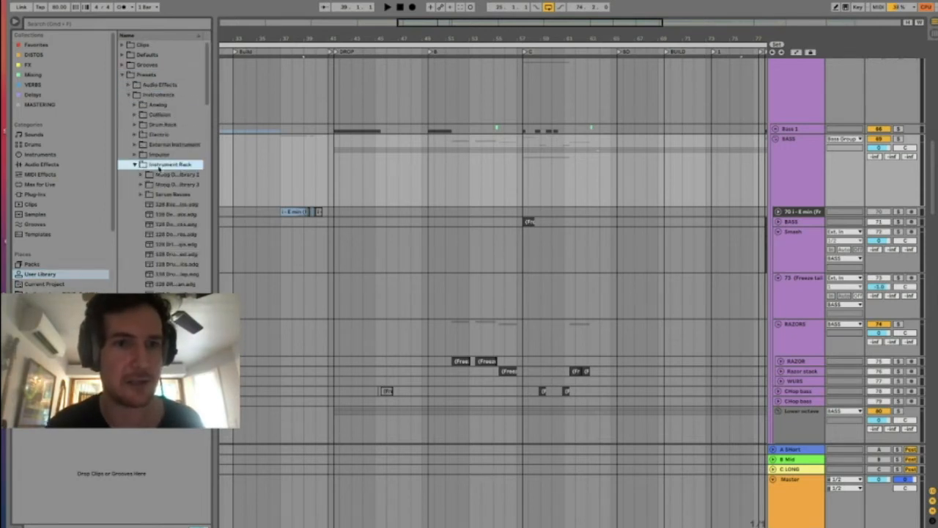
pyautogui.moveTo(214, 190); pyautogui.dragTo(272, 190)
pyautogui.scroll(-15, 189, 199)
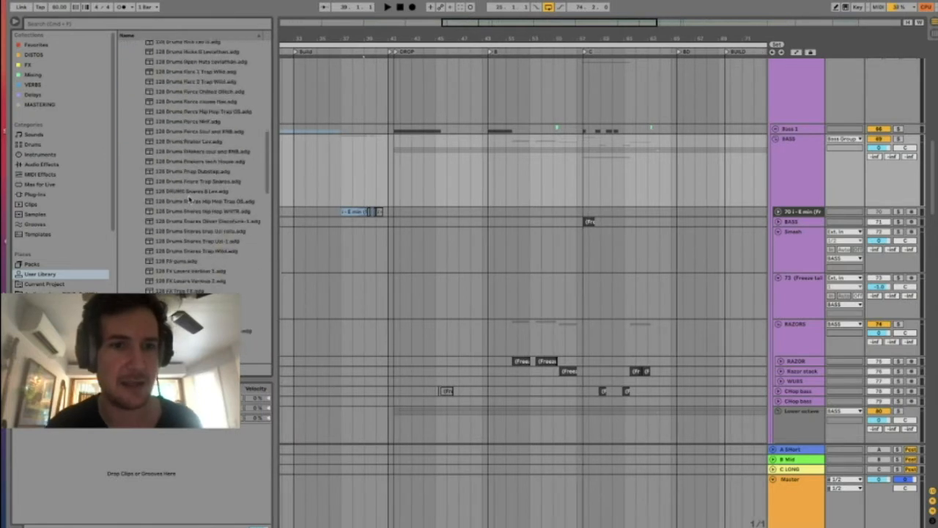
pyautogui.scroll(-2, 190, 198)
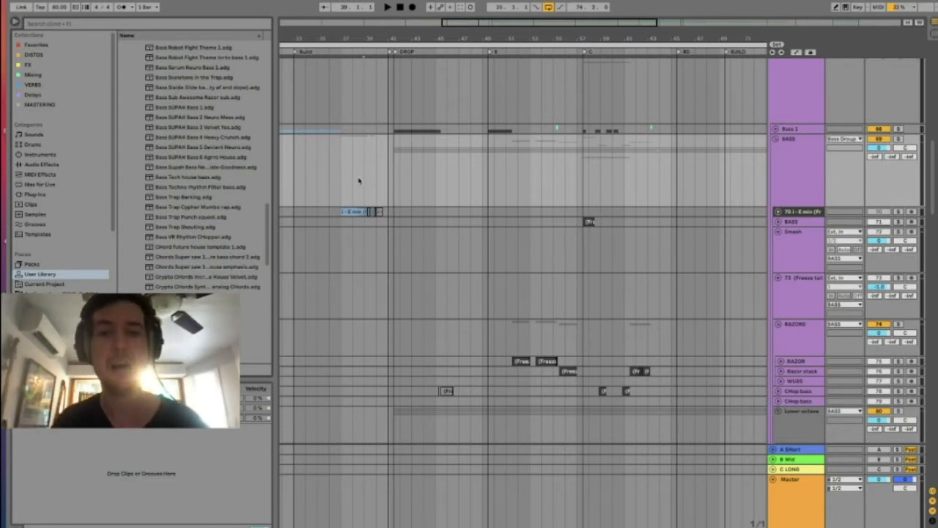
# Step: Solo the Bass Group, unfold Bass 1 and its Freeze track, and play the bass from DROP
pyautogui.scroll(2, 511, 211)
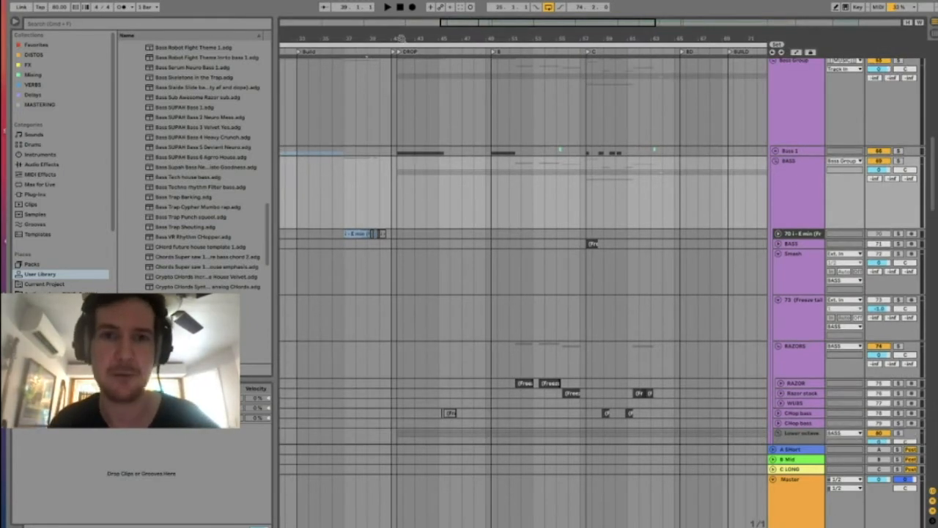
pyautogui.moveTo(401, 38); pyautogui.dragTo(401, 66)
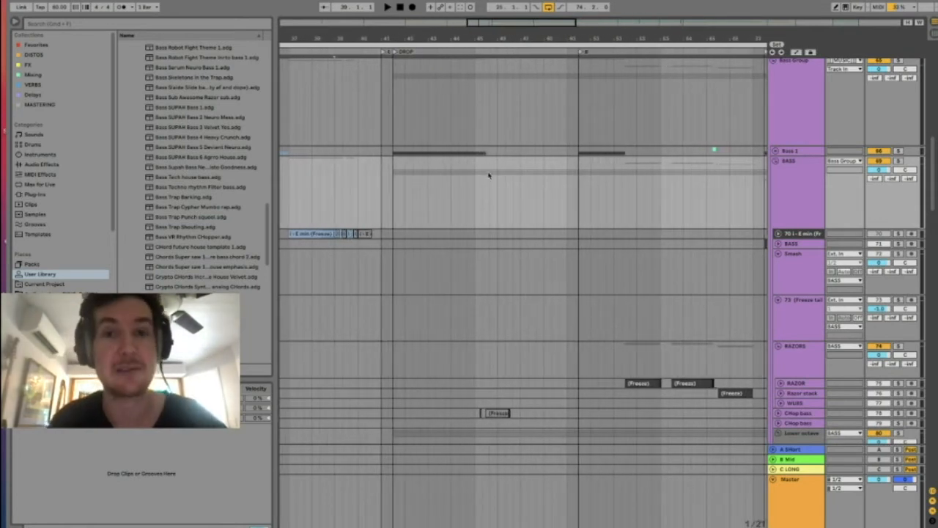
pyautogui.click(776, 151)
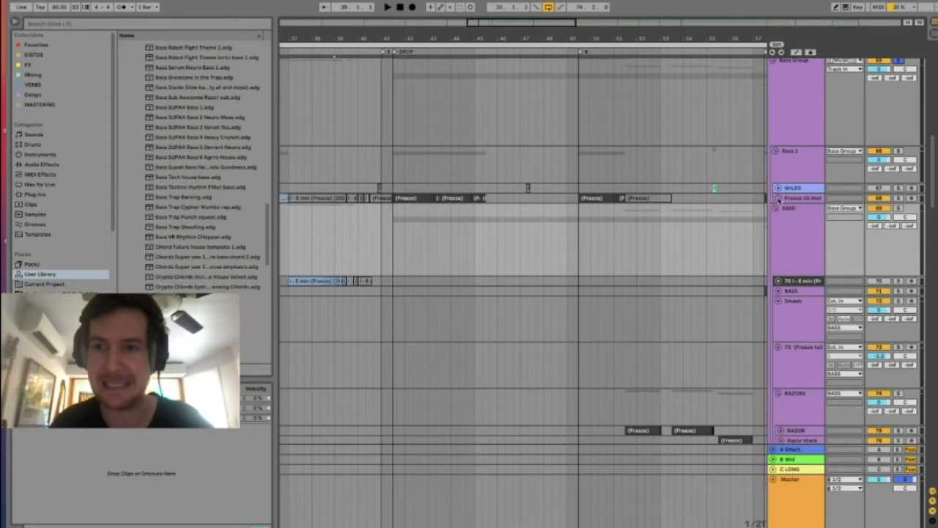
pyautogui.click(778, 199)
pyautogui.click(396, 220)
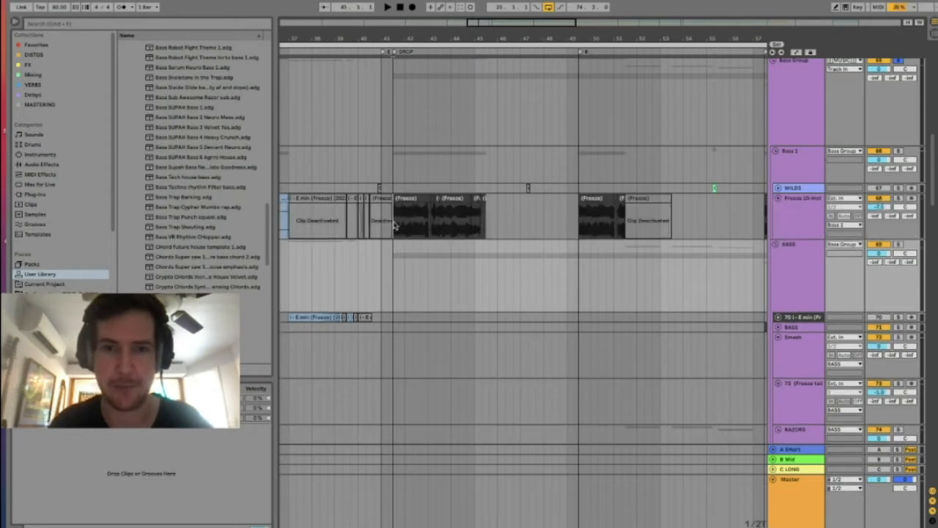
pyautogui.press('space')
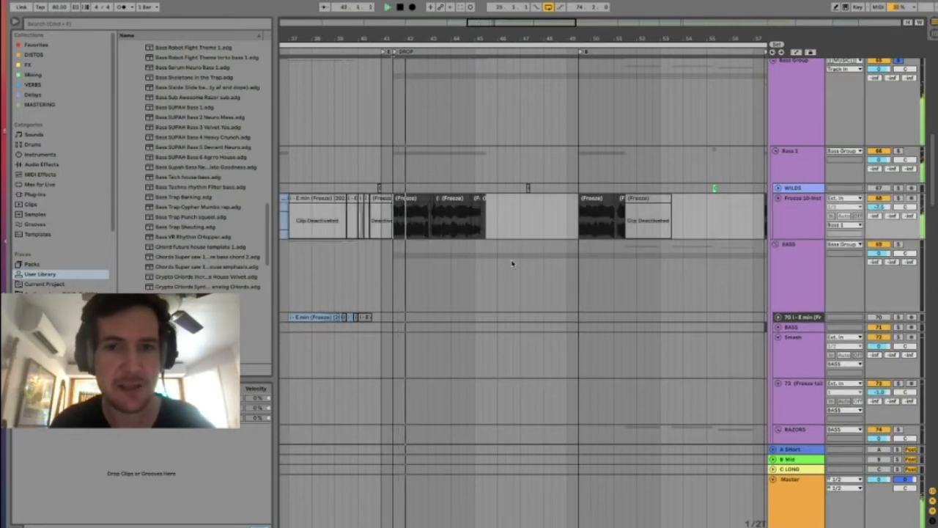
# Step: Examine the effects chain on Bass 1's Freeze track, including the Pro-MB plugin window
pyautogui.doubleClick(819, 203)
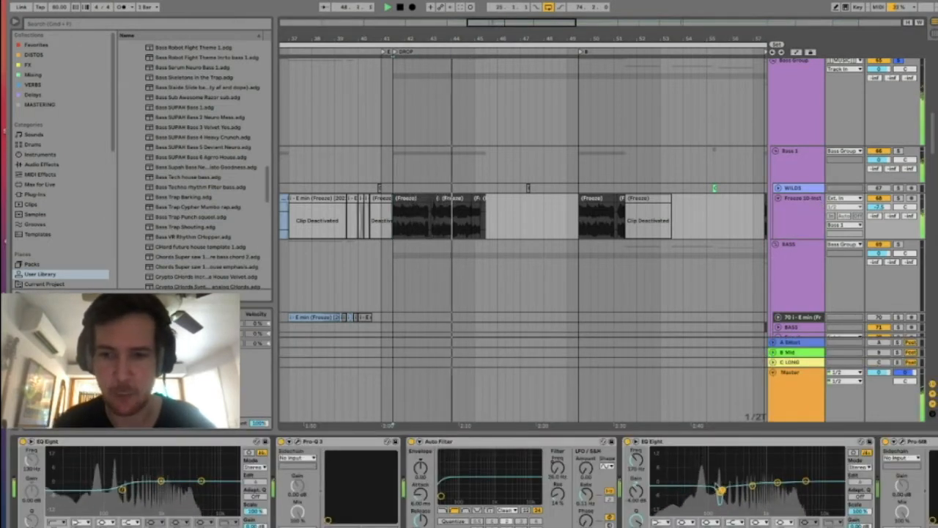
pyautogui.hscroll(5, 548, 492)
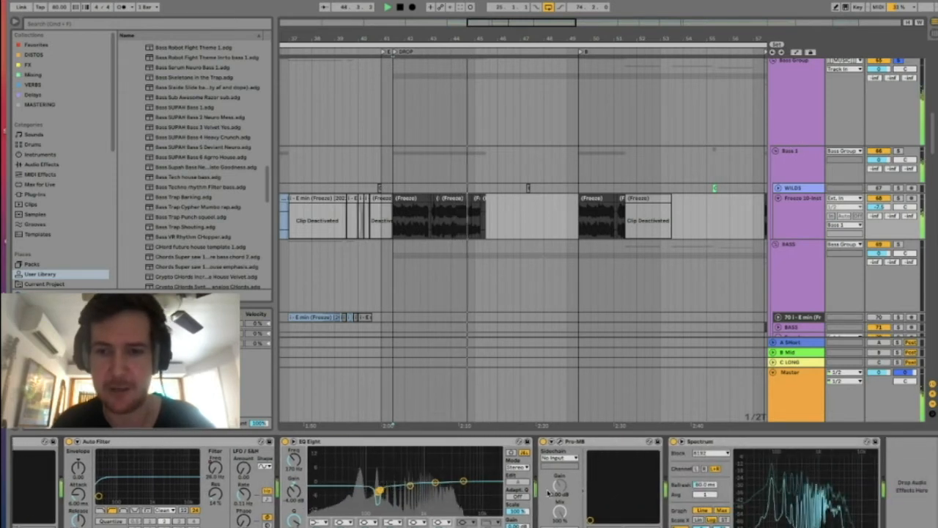
pyautogui.click(560, 442)
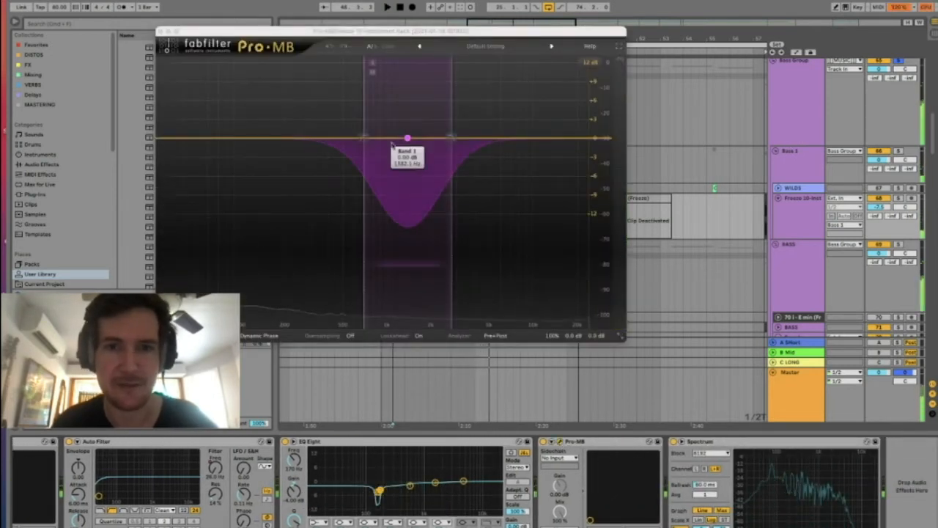
pyautogui.click(166, 32)
# Step: Examine the effects on the Bass 1 group and the racks on the parent Bass Group
pyautogui.click(814, 165)
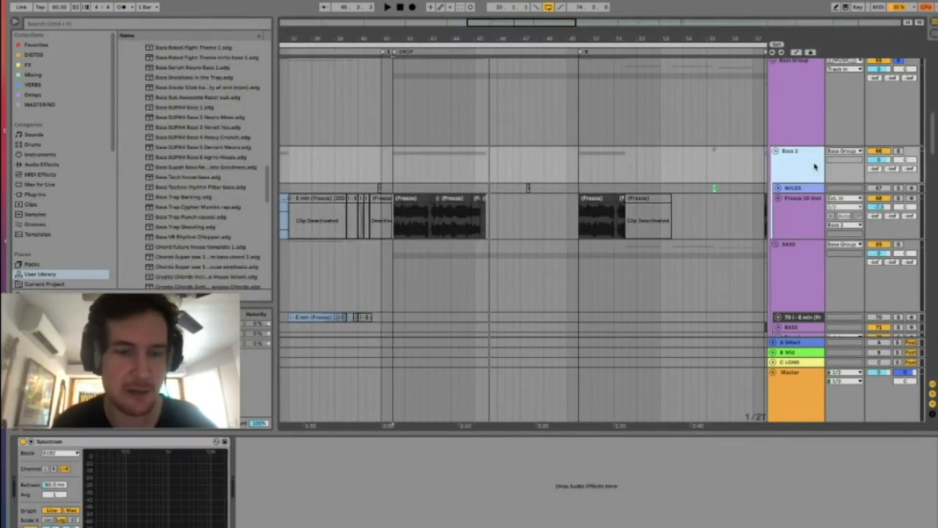
pyautogui.click(805, 114)
pyautogui.click(41, 504)
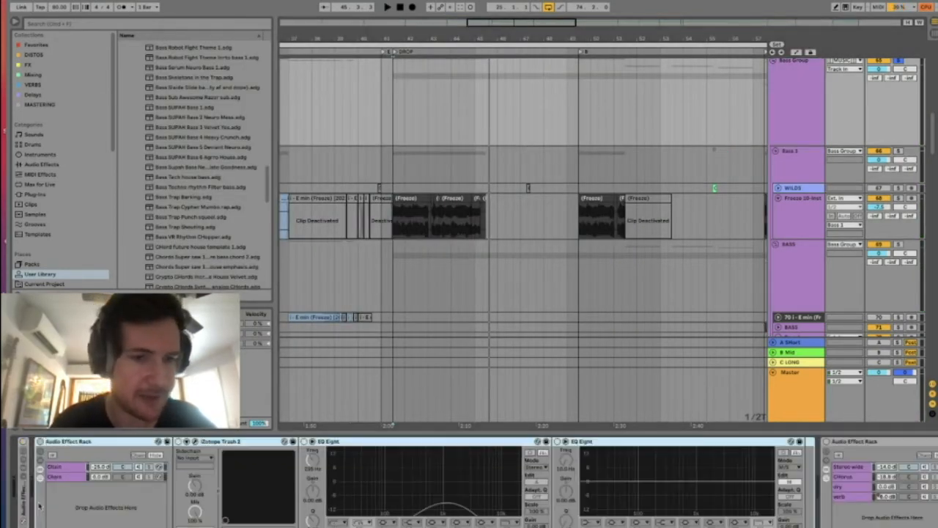
pyautogui.click(27, 503)
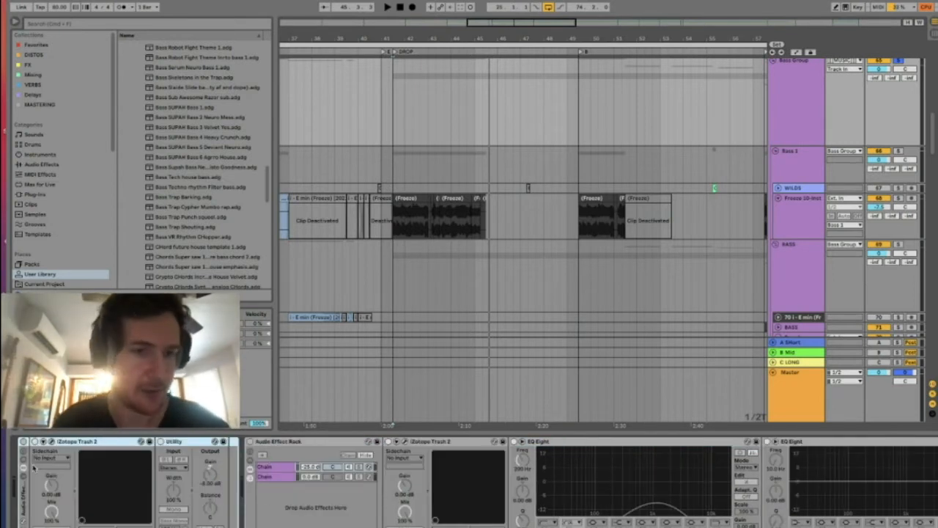
pyautogui.click(793, 104)
pyautogui.click(900, 64)
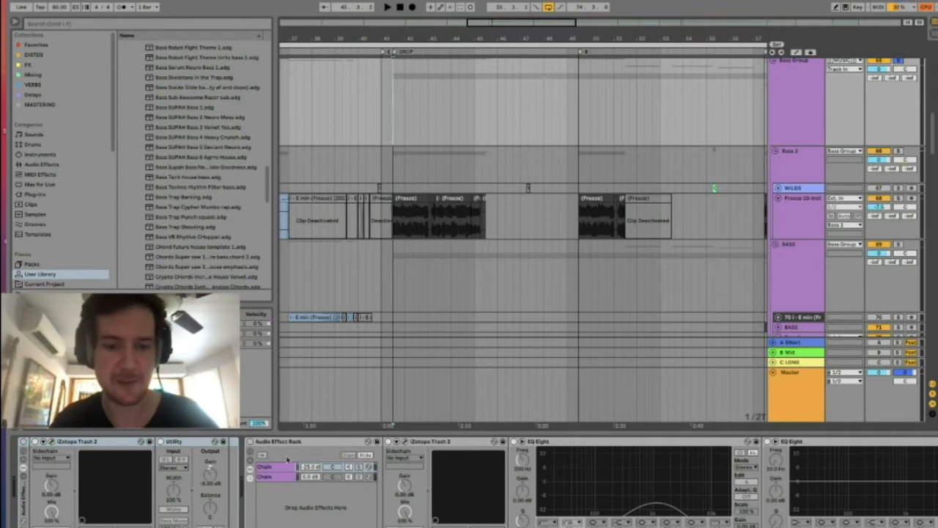
# Step: Audition the Bass Group from DROP with its effect rack switched on, and inspect its first iZotope Trash 2 plugin
pyautogui.press('space')
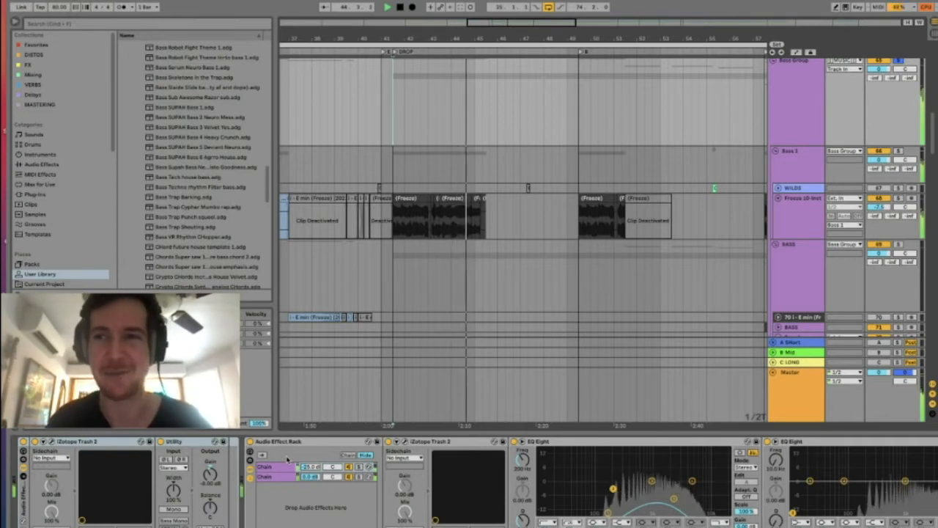
pyautogui.press('space')
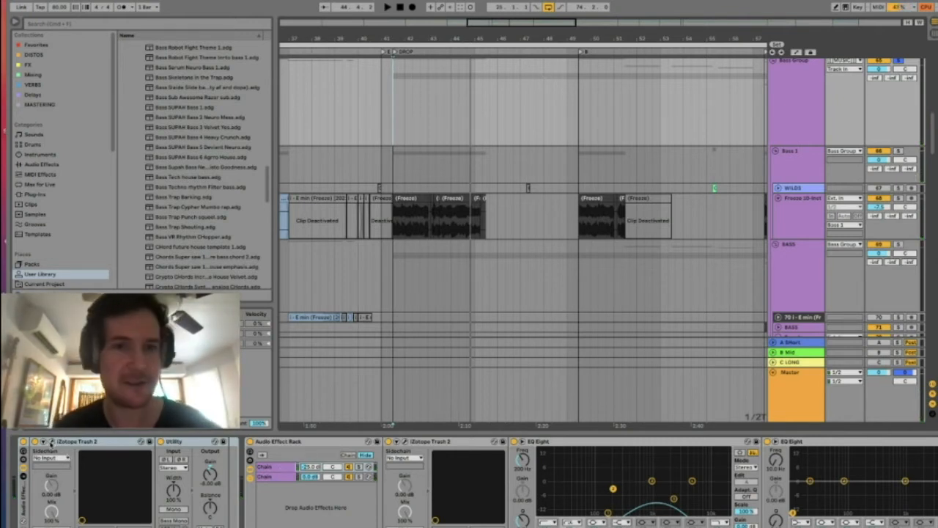
pyautogui.click(49, 442)
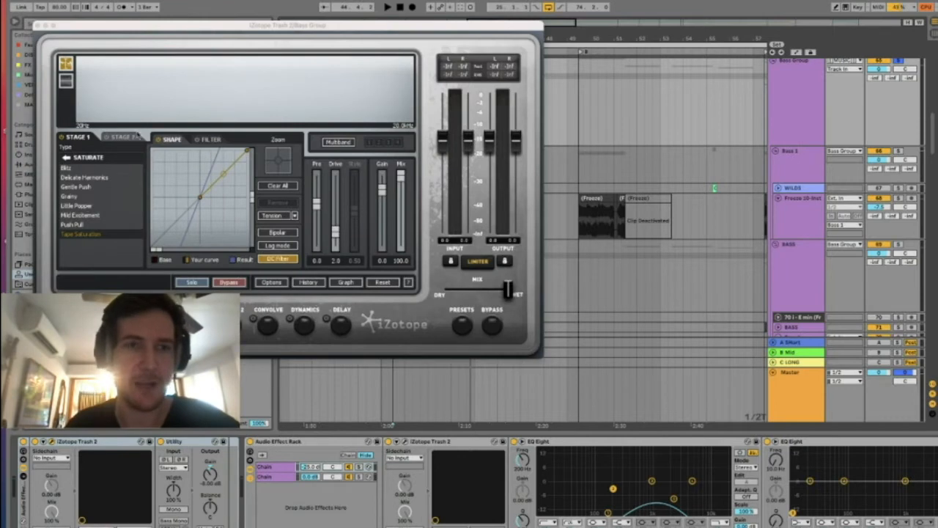
pyautogui.click(43, 28)
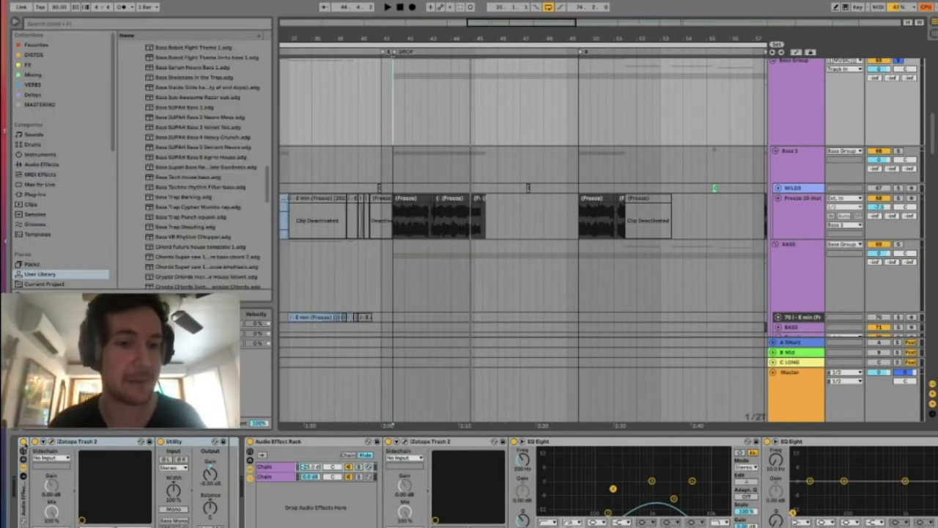
pyautogui.moveTo(340, 430); pyautogui.dragTo(341, 435)
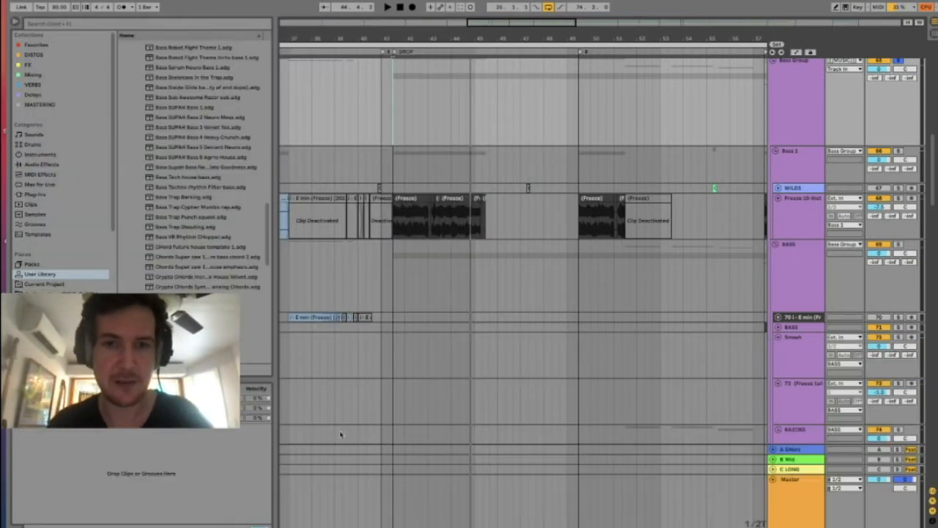
# Step: Rename the Resampled audio track as ILLUST
pyautogui.scroll(-10, 771, 66)
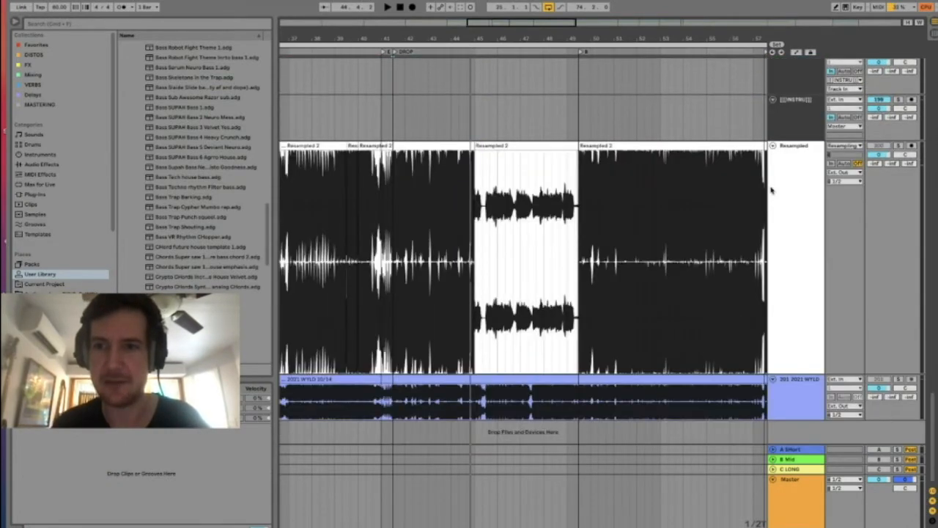
pyautogui.click(771, 190)
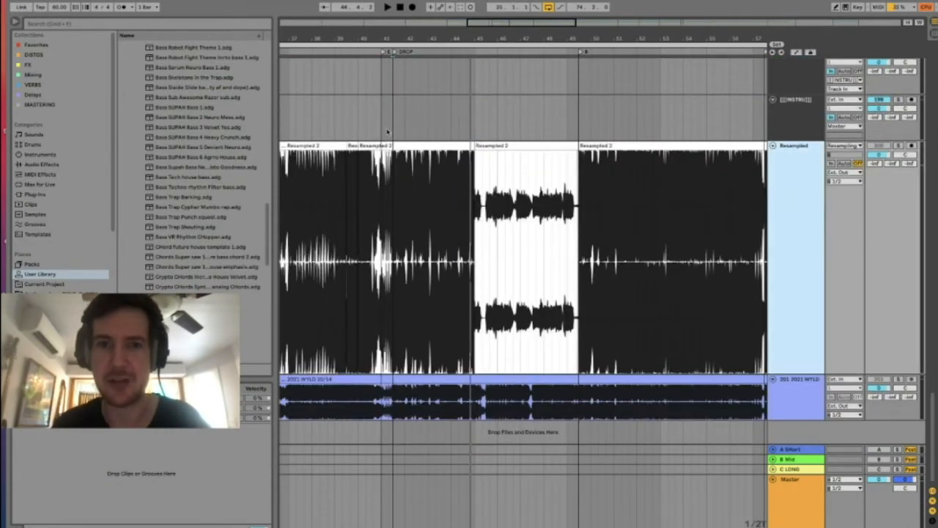
pyautogui.press('super+r')
pyautogui.write('BLU')
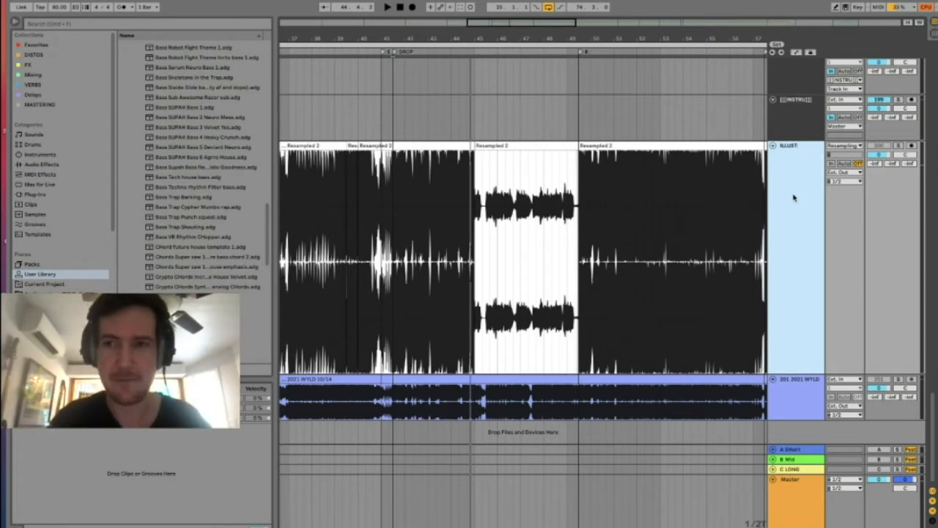
pyautogui.rightClick(797, 200)
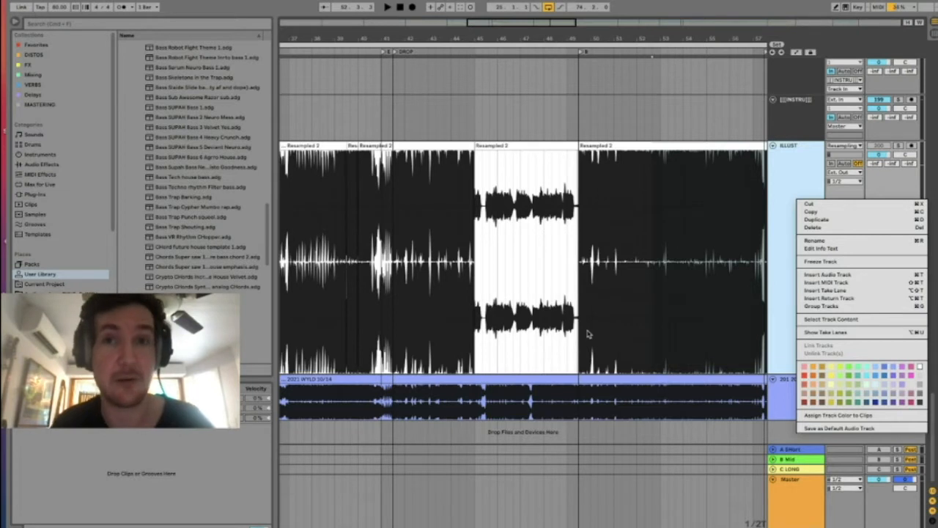
pyautogui.click(585, 333)
# Step: Arm the ILLUST track and record about three bars of the resampled bass from the DROP marker
pyautogui.moveTo(388, 251); pyautogui.dragTo(615, 244)
pyautogui.click(912, 145)
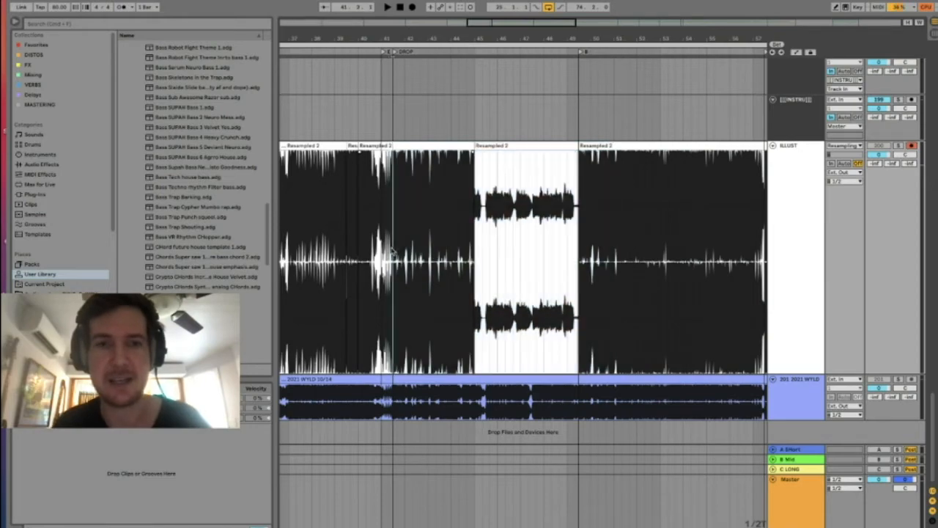
pyautogui.scroll(15, 391, 251)
pyautogui.scroll(20, 390, 252)
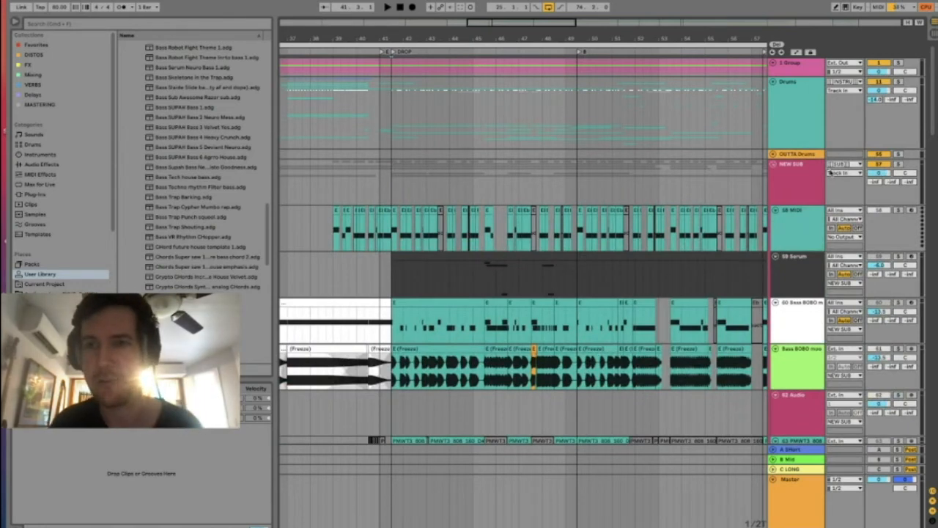
pyautogui.scroll(-10, 850, 293)
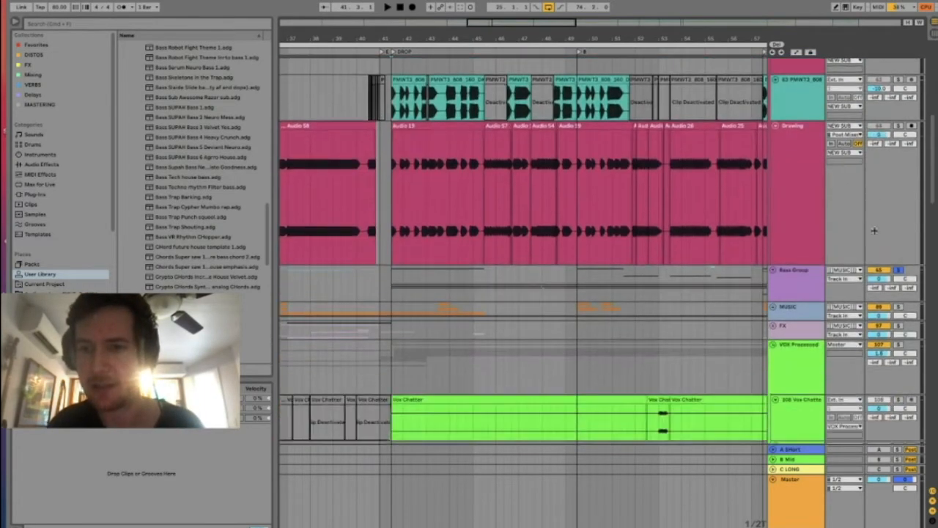
pyautogui.scroll(-15, 544, 239)
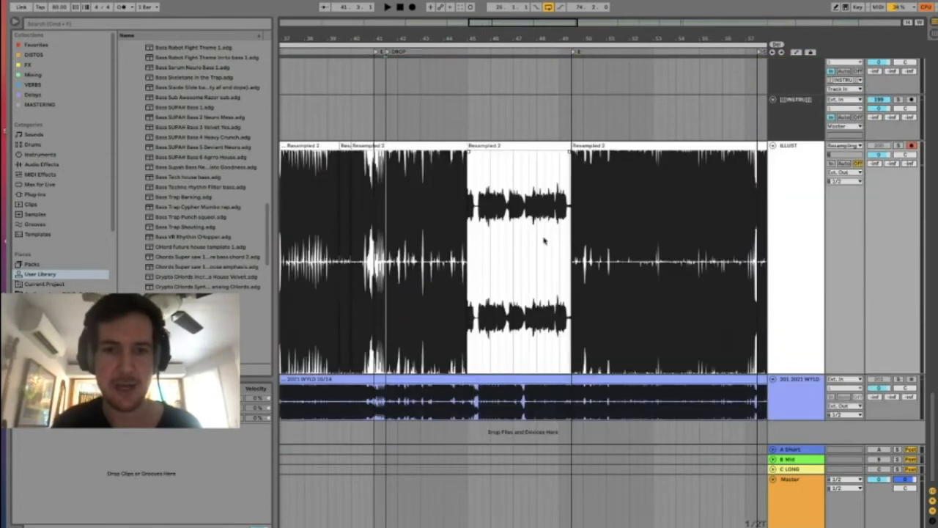
pyautogui.click(423, 268)
pyautogui.press('space')
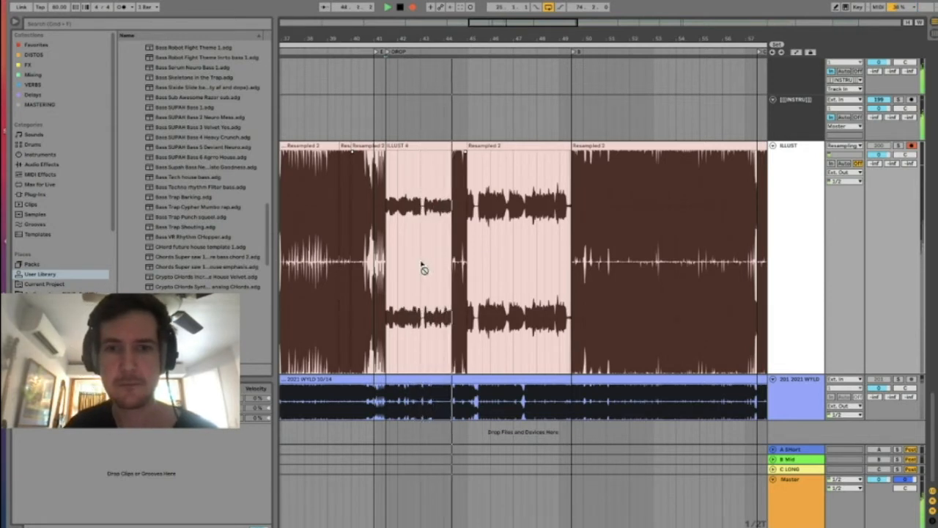
pyautogui.press('space')
# Step: Split the short bass hit just after bar 43 out of the new ILLUST recording as its own clip
pyautogui.moveTo(428, 224); pyautogui.dragTo(445, 227)
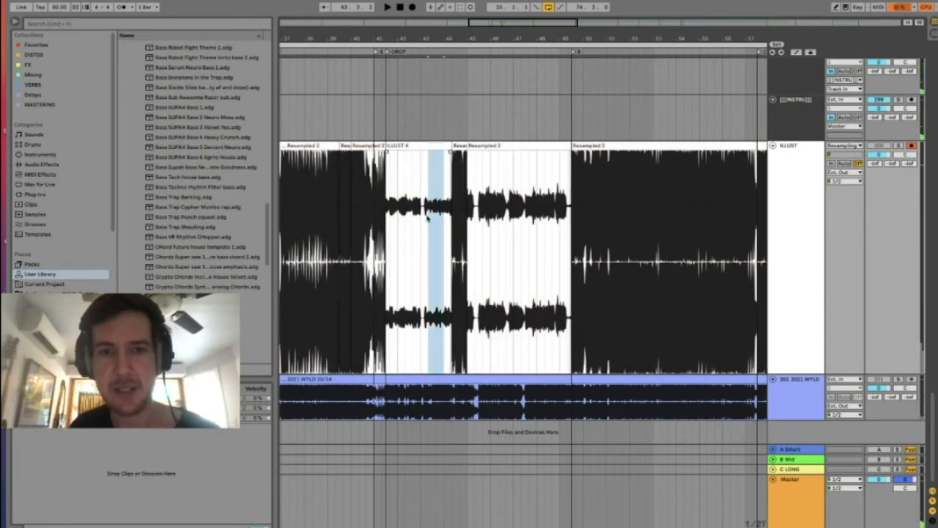
pyautogui.moveTo(421, 32); pyautogui.dragTo(421, 68)
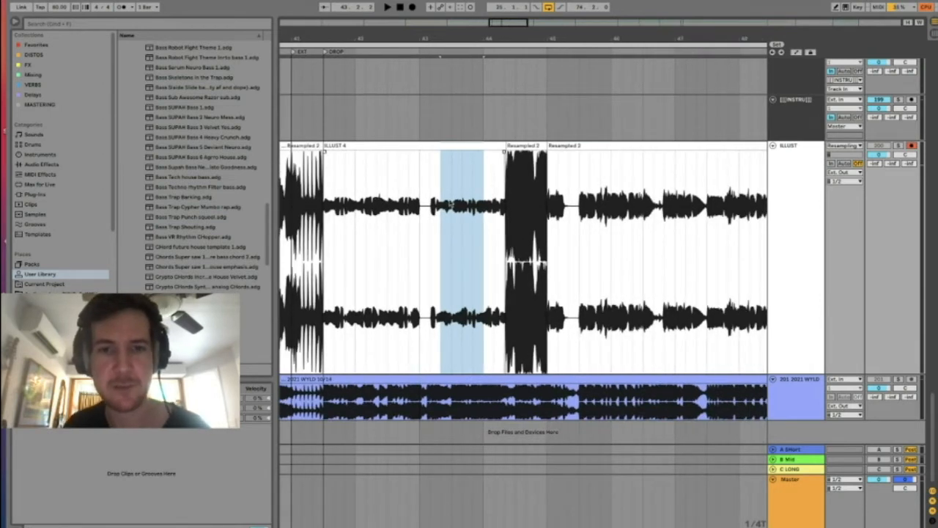
pyautogui.click(409, 211)
pyautogui.moveTo(430, 216); pyautogui.dragTo(441, 215)
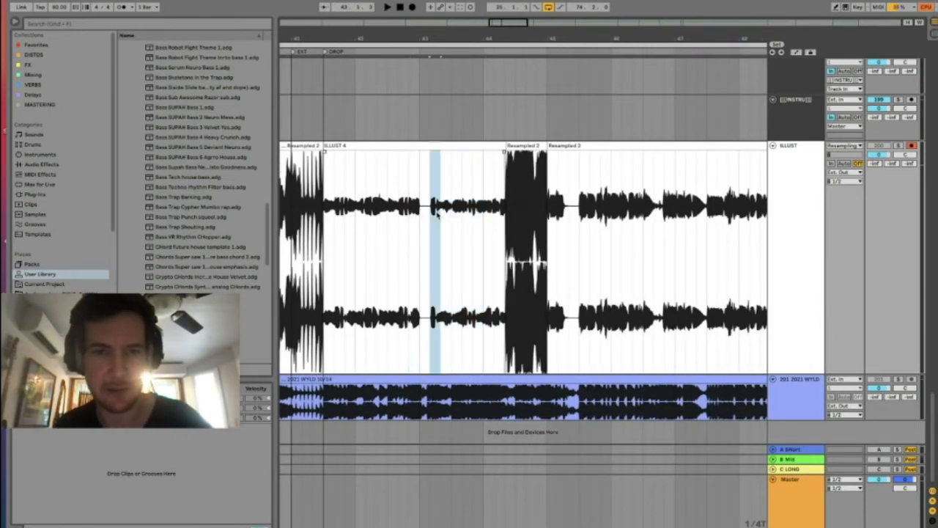
pyautogui.press('super+e')
# Step: Raise the gain of the short bass hit clip, close its waveform view and select the ILLUST recording from DROP
pyautogui.doubleClick(435, 146)
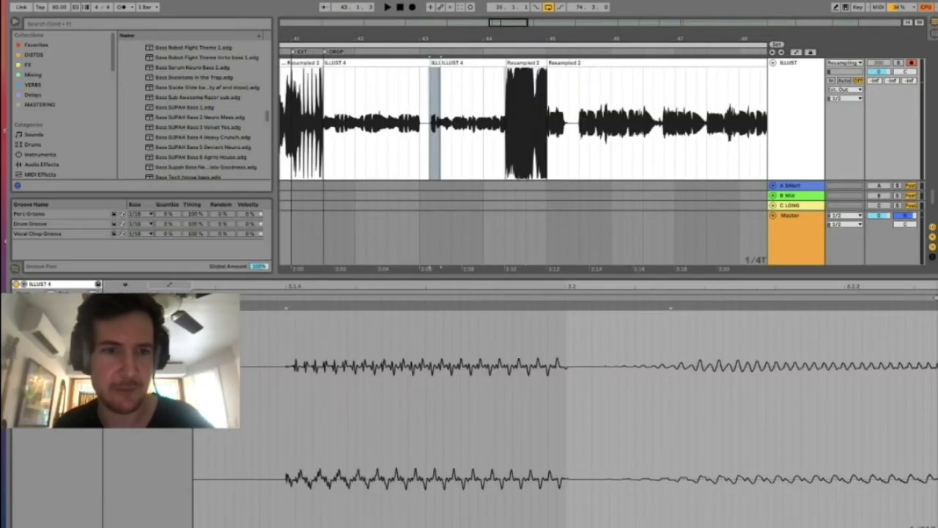
pyautogui.moveTo(117, 381); pyautogui.dragTo(117, 358)
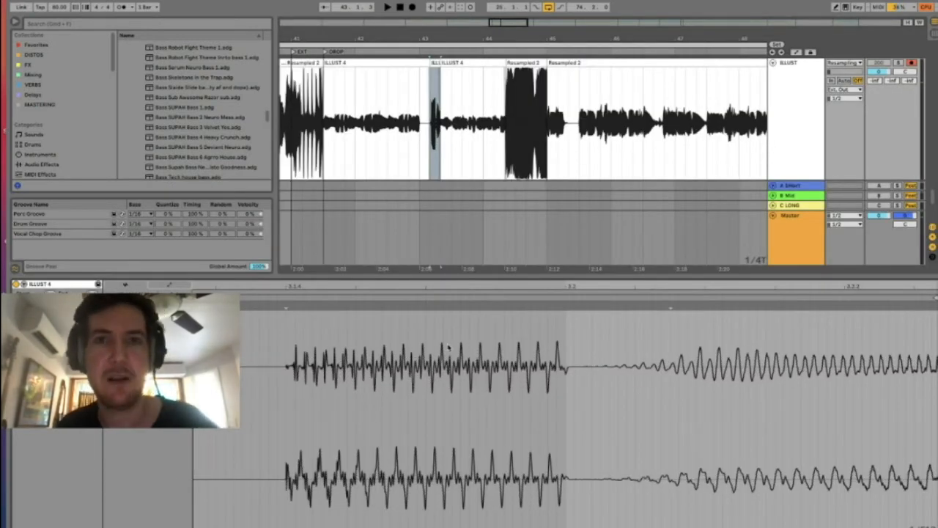
pyautogui.moveTo(431, 141); pyautogui.dragTo(448, 142)
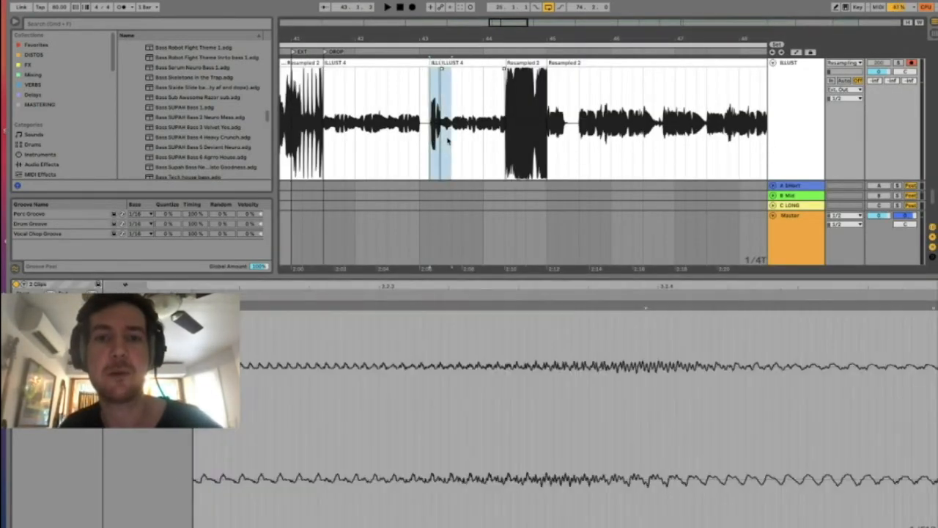
pyautogui.doubleClick(432, 276)
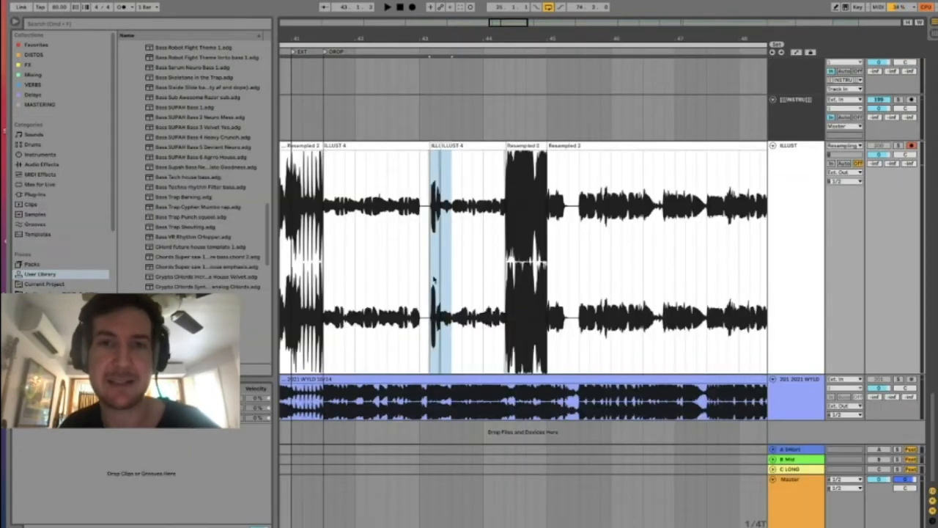
pyautogui.moveTo(323, 242); pyautogui.dragTo(530, 239)
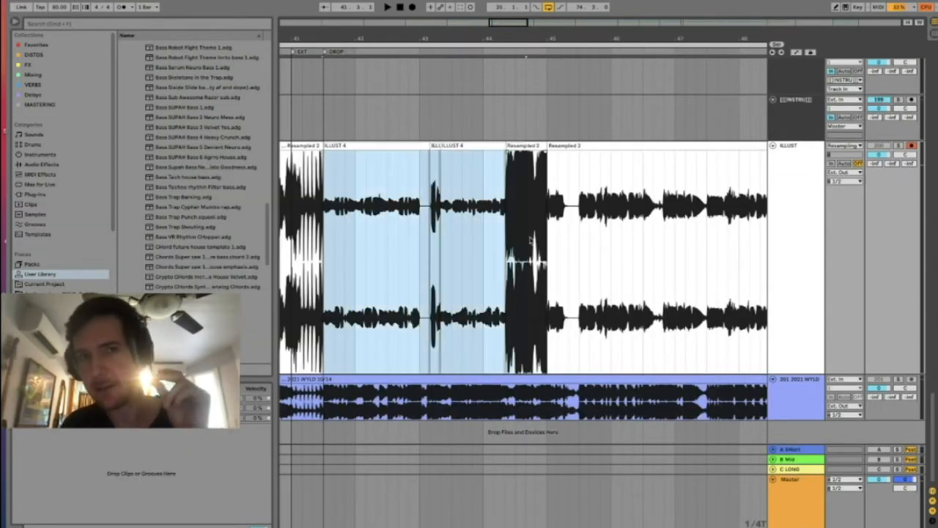
pyautogui.click(809, 219)
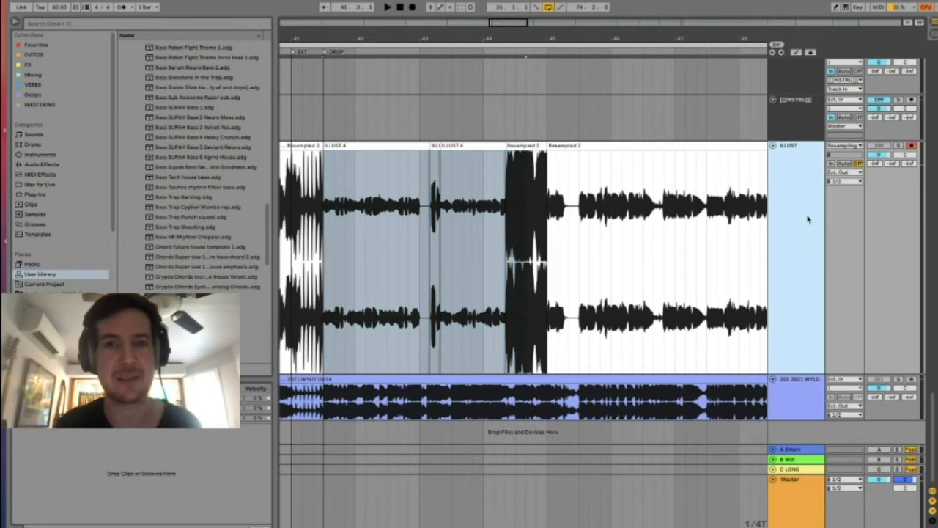
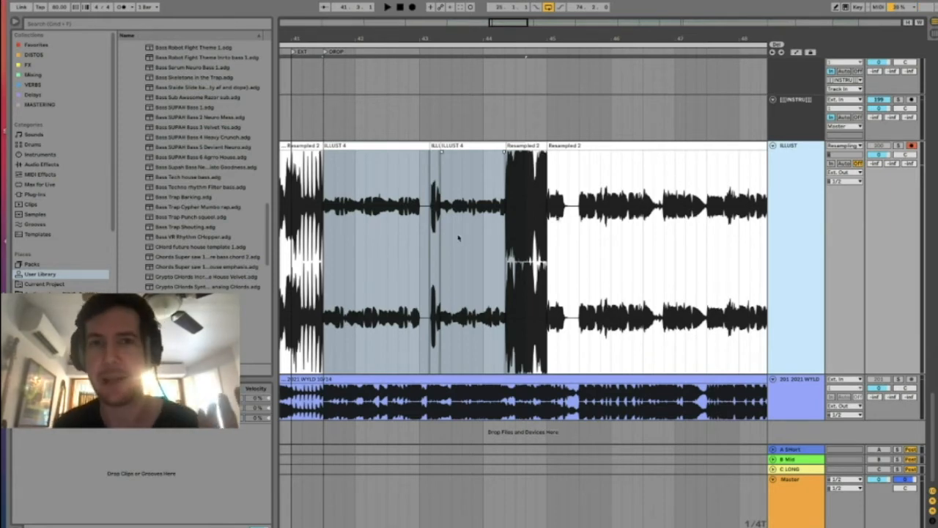
# Step: Fold the NEW SUB group and inspect the first iZotope Trash 2 plugin on the Bass Group
pyautogui.scroll(20, 375, 242)
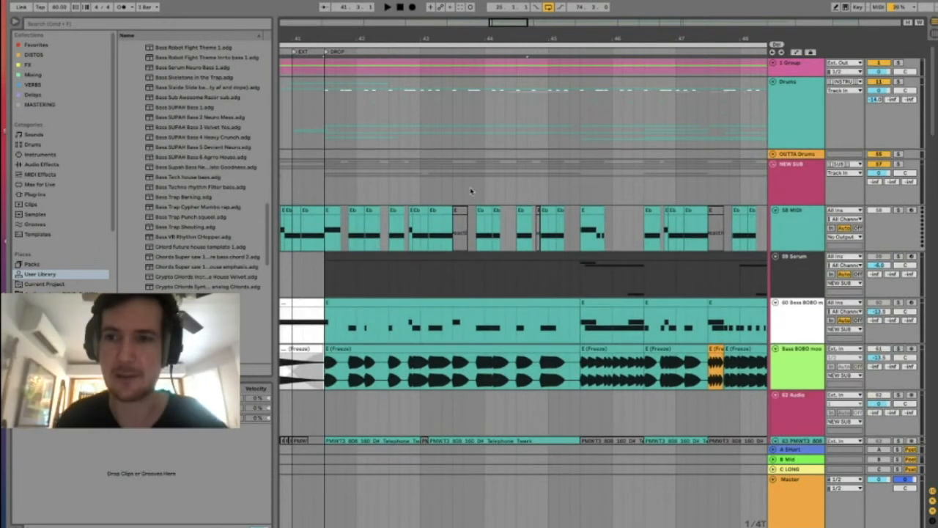
pyautogui.click(772, 165)
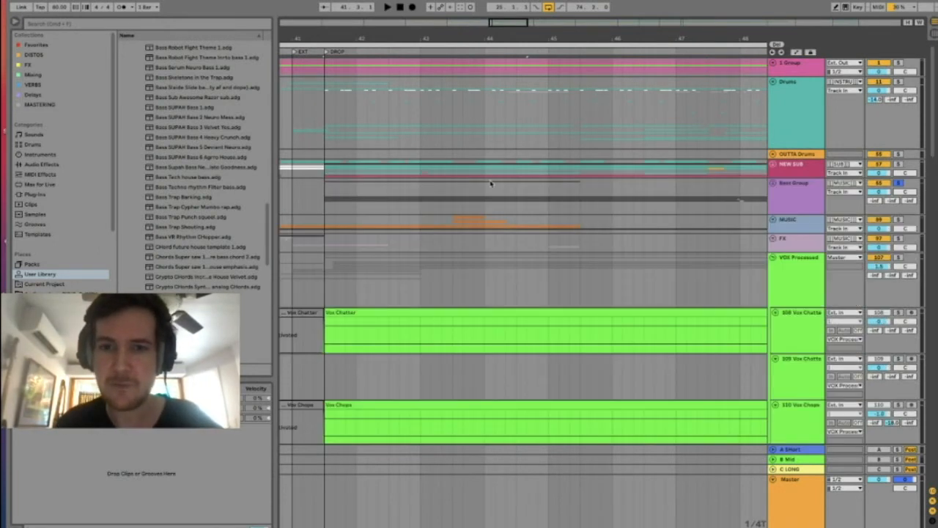
pyautogui.click(778, 195)
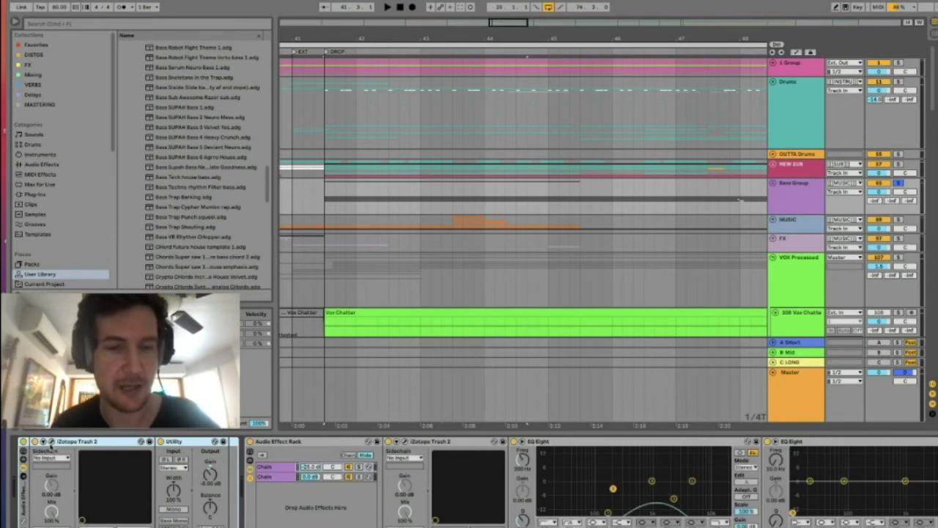
pyautogui.click(51, 442)
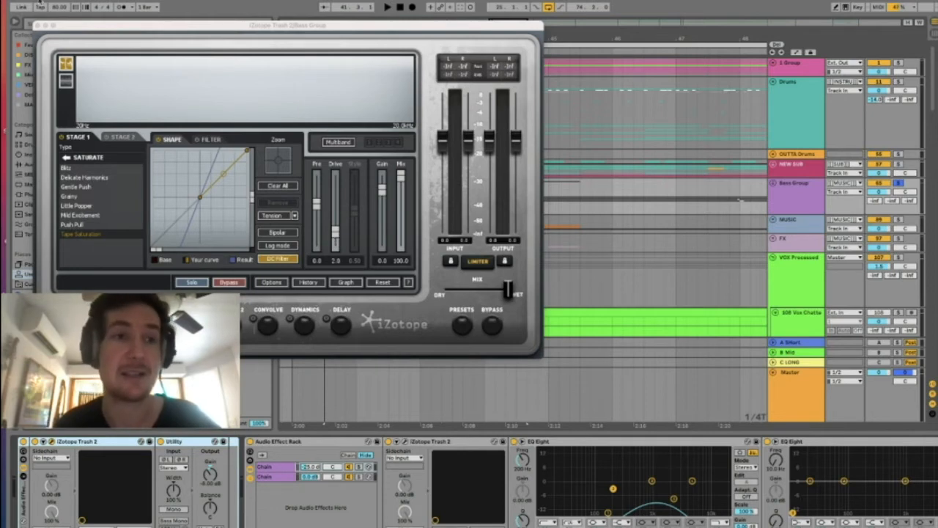
pyautogui.click(40, 25)
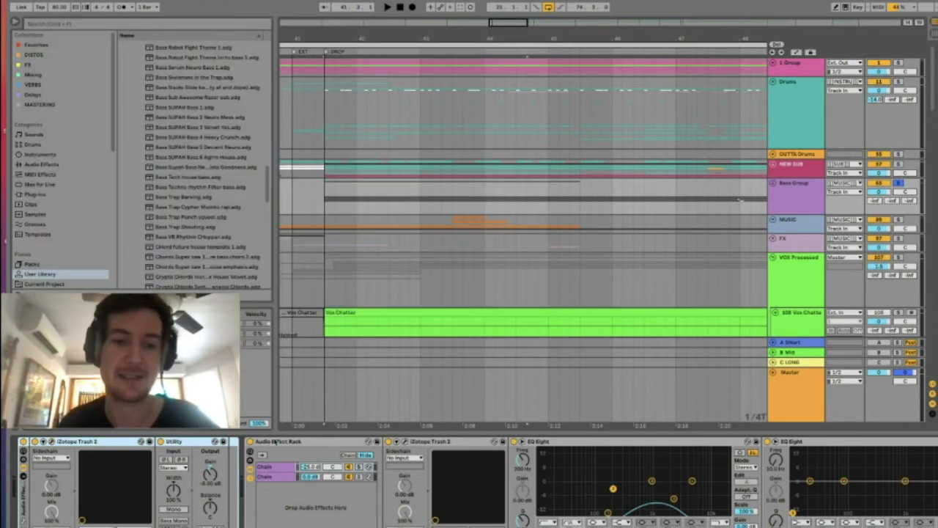
# Step: Rename the second chain of the Bass Group's Audio Effect Rack as DRY
pyautogui.click(275, 441)
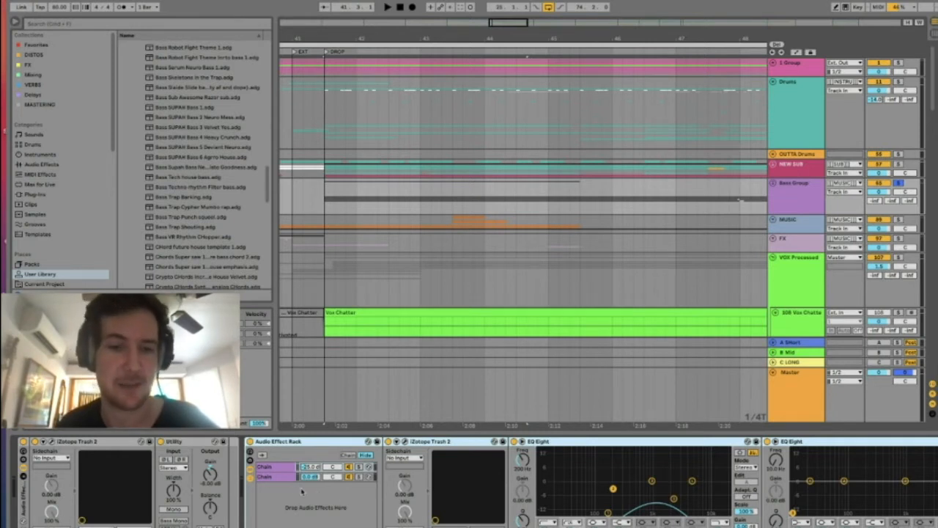
pyautogui.click(285, 478)
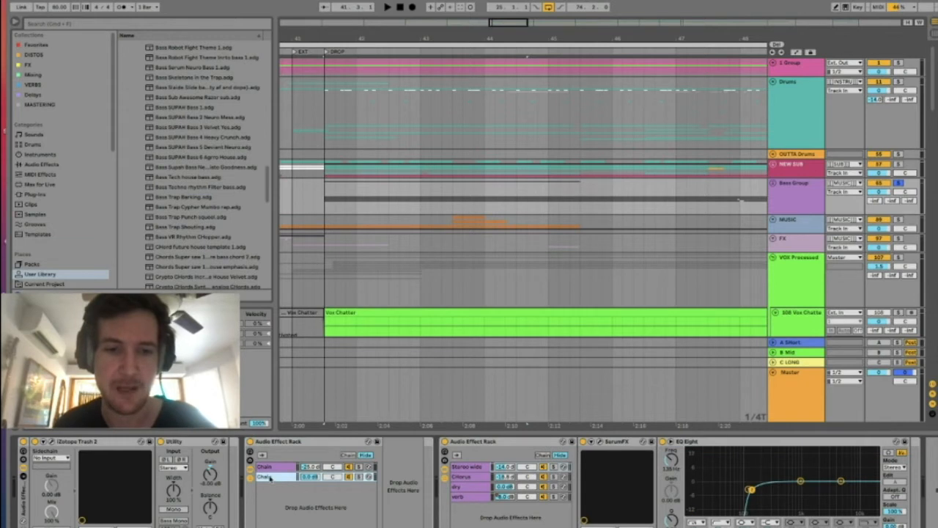
pyautogui.write('DRY')
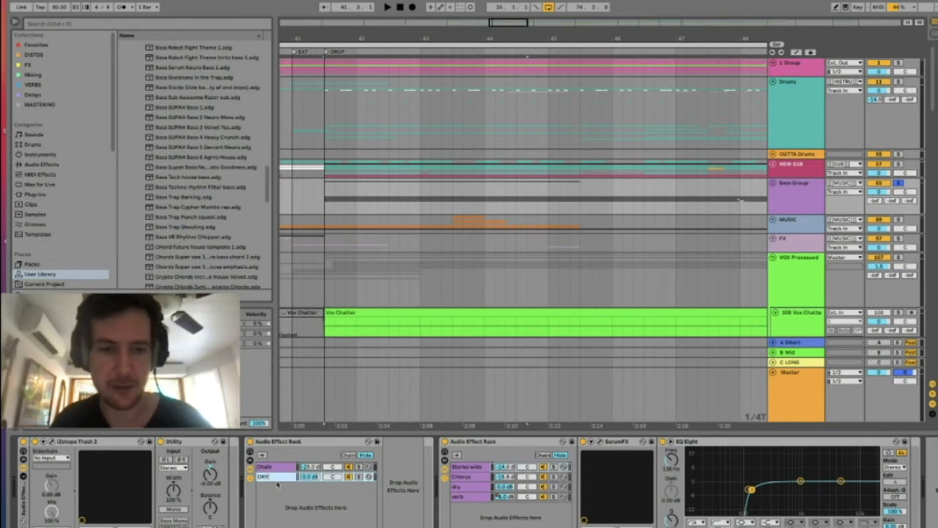
# Step: Inspect the iZotope Trash 2 plugin on the rack's first chain
pyautogui.click(267, 467)
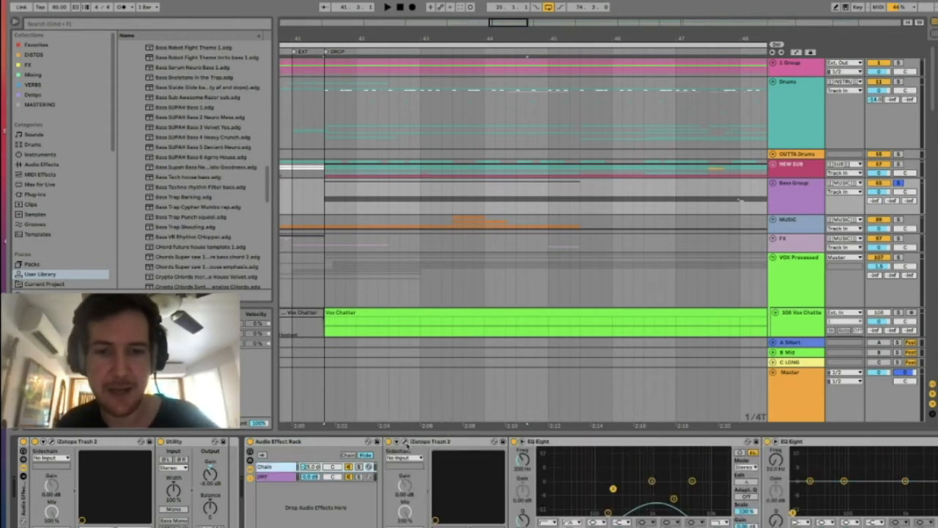
pyautogui.click(405, 442)
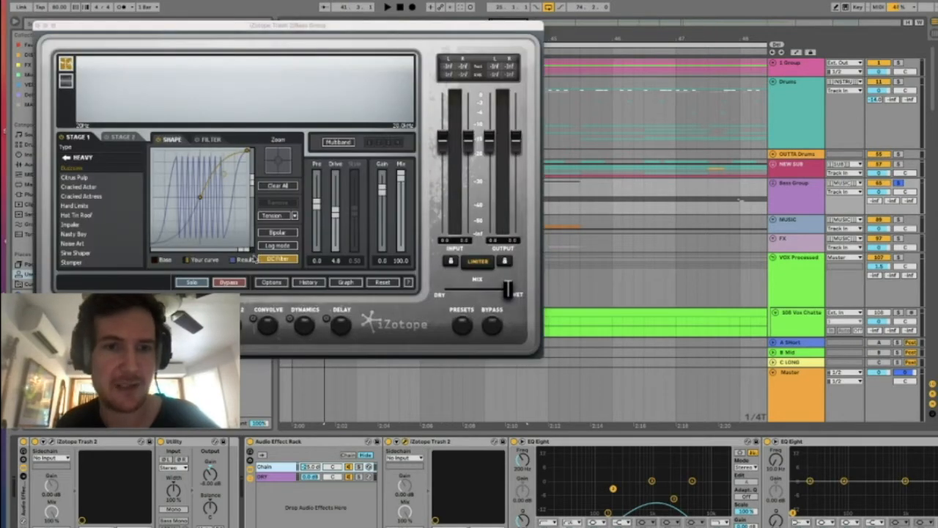
pyautogui.click(40, 26)
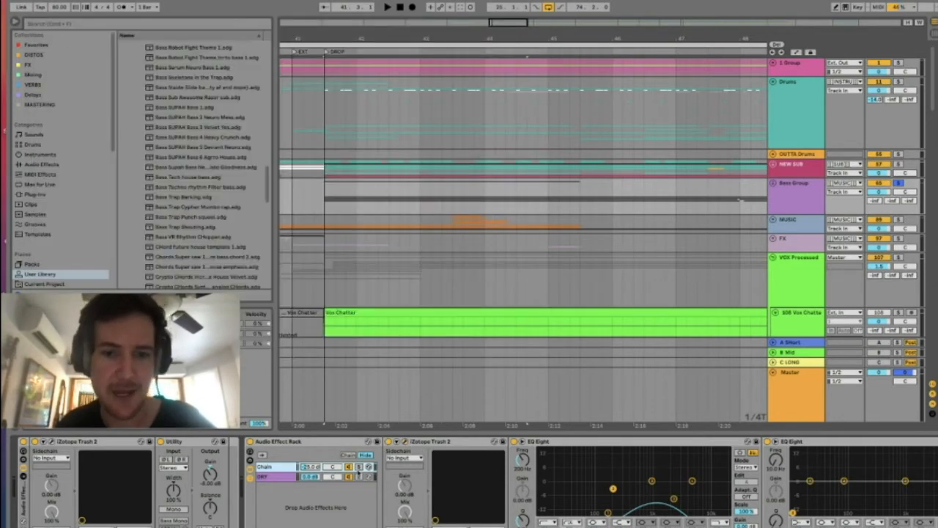
# Step: Solo the rack's first chain, set its volume to 0 dB and audition it from DROP
pyautogui.click(359, 467)
pyautogui.click(314, 467)
pyautogui.write('0')
pyautogui.press('Return')
pyautogui.press('space')
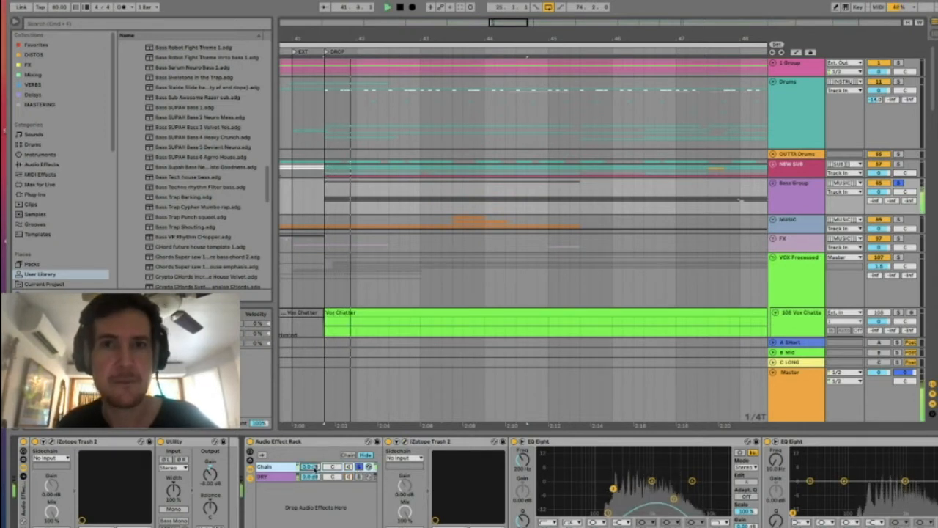
pyautogui.press('space')
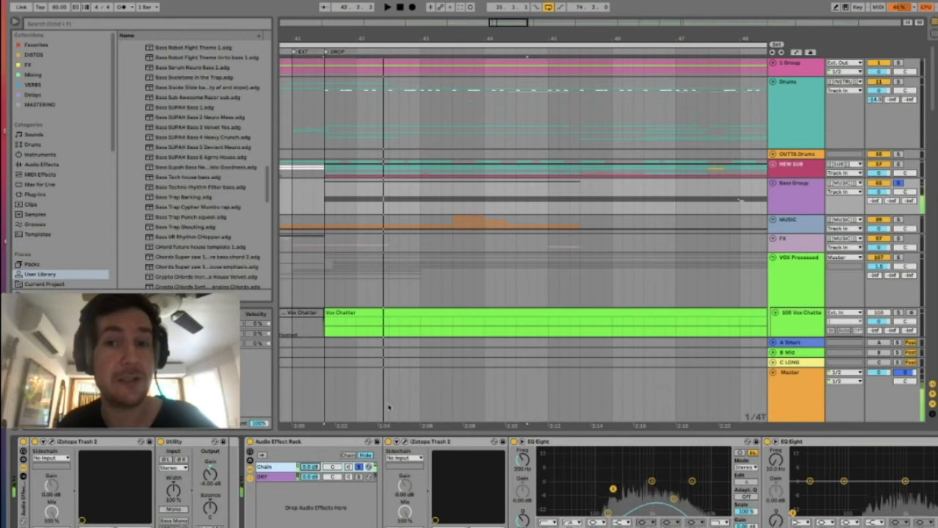
# Step: Audition the soloed distortion chain from the marker after bar 49 and from about bar 47
pyautogui.hscroll(1, 558, 199)
pyautogui.click(652, 204)
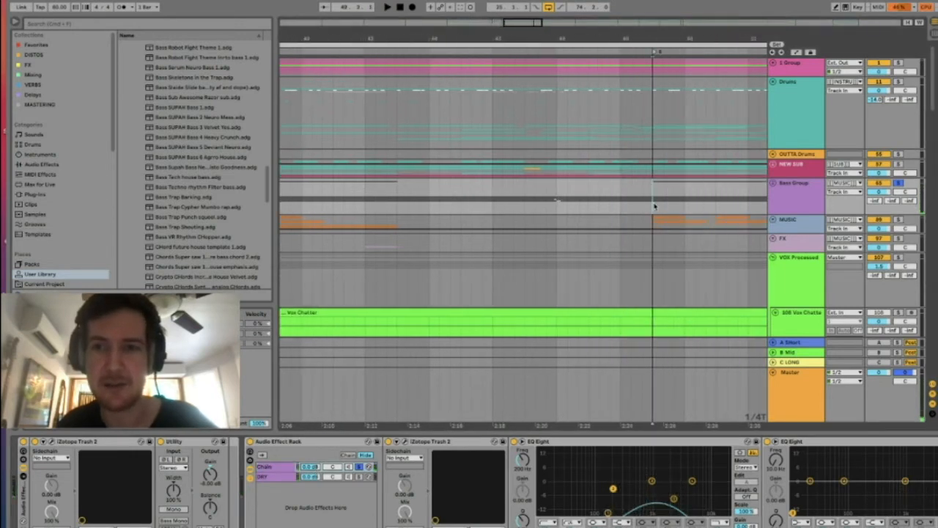
pyautogui.press('space')
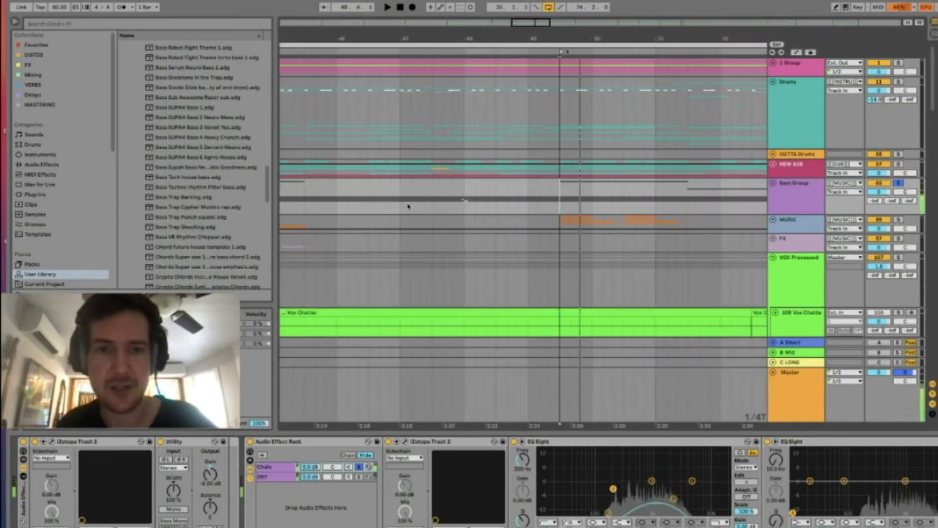
pyautogui.click(403, 204)
pyautogui.hscroll(-3, 404, 203)
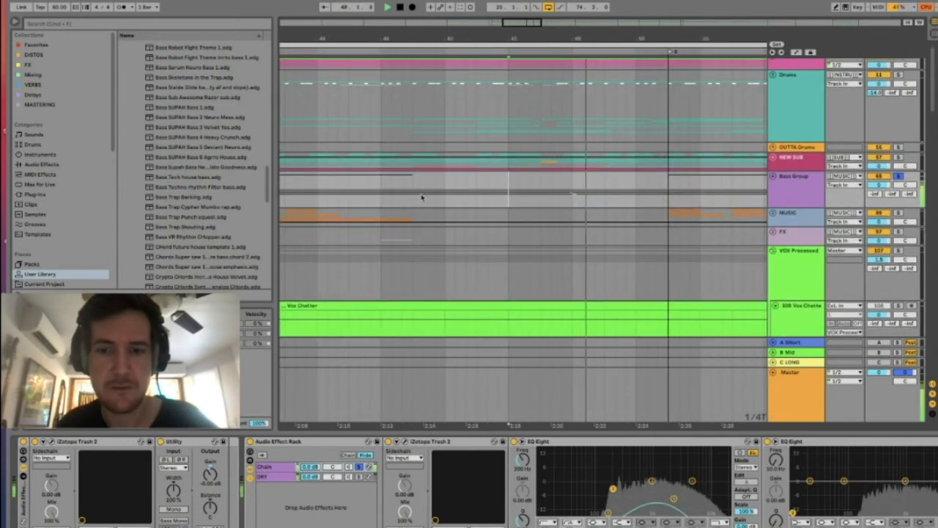
pyautogui.press('space')
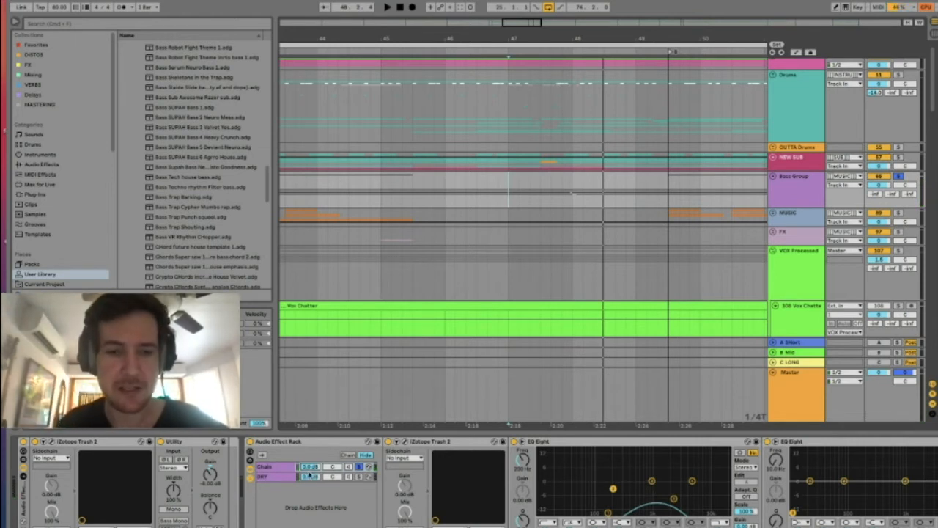
# Step: Solo the DRY chain and audition it from about bar 47 with the distortion chain's first EQ Eight switched off
pyautogui.click(359, 478)
pyautogui.click(351, 467)
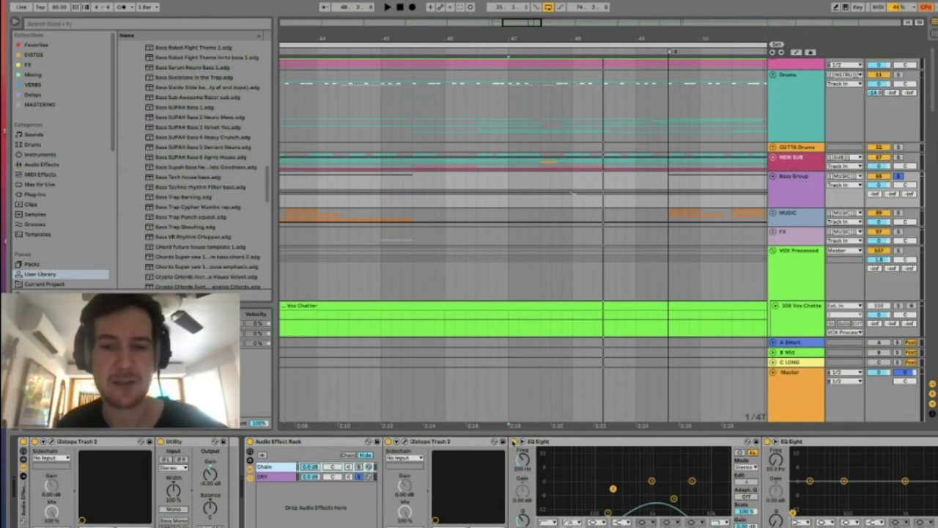
pyautogui.click(514, 442)
pyautogui.press('space')
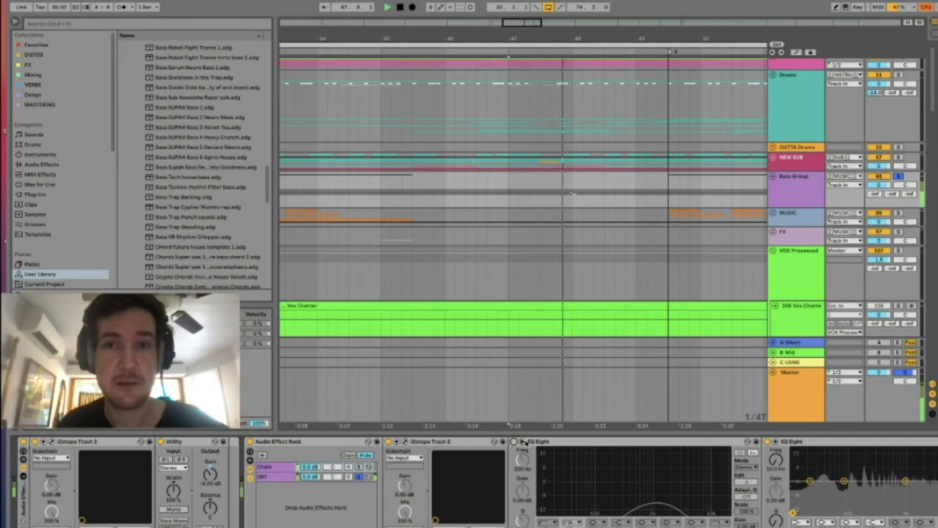
pyautogui.press('space')
# Step: Solo the distortion chain again, audition it with its first EQ Eight switched off, and switch that EQ back on
pyautogui.click(514, 441)
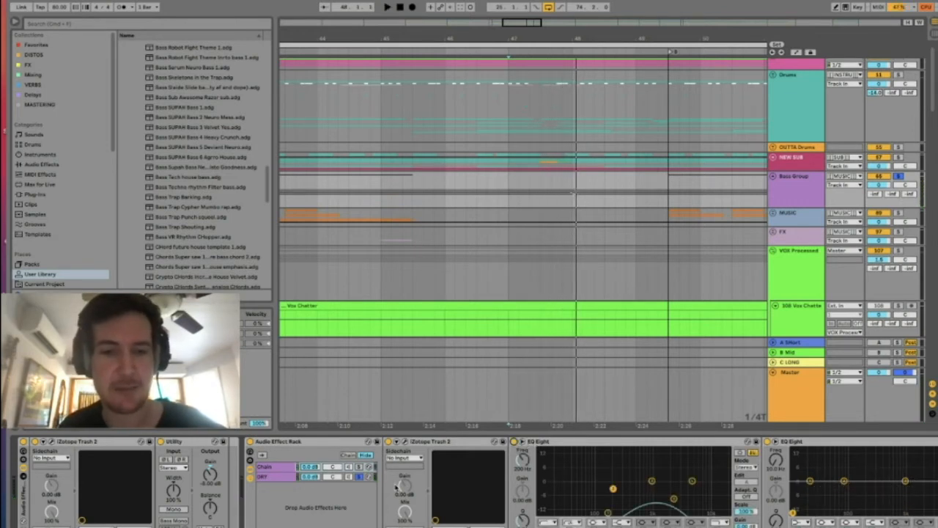
pyautogui.click(358, 466)
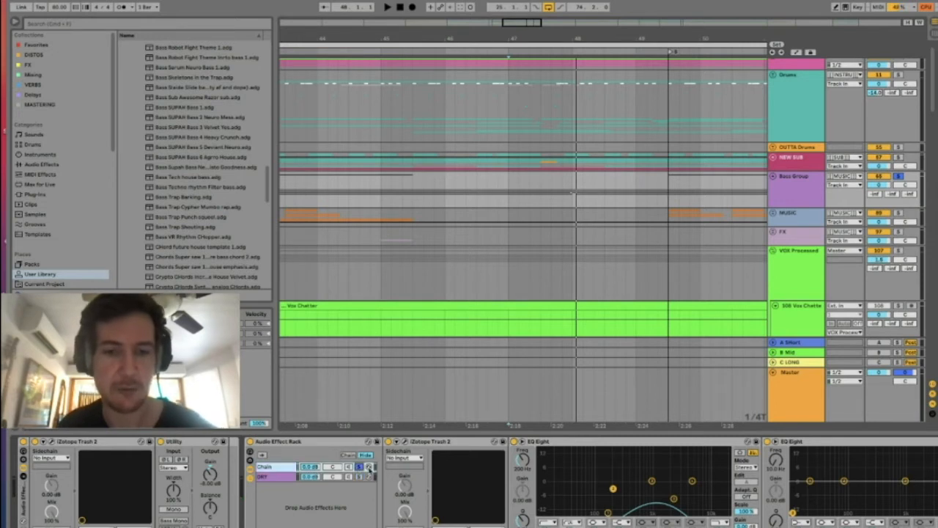
pyautogui.click(514, 441)
pyautogui.press('space')
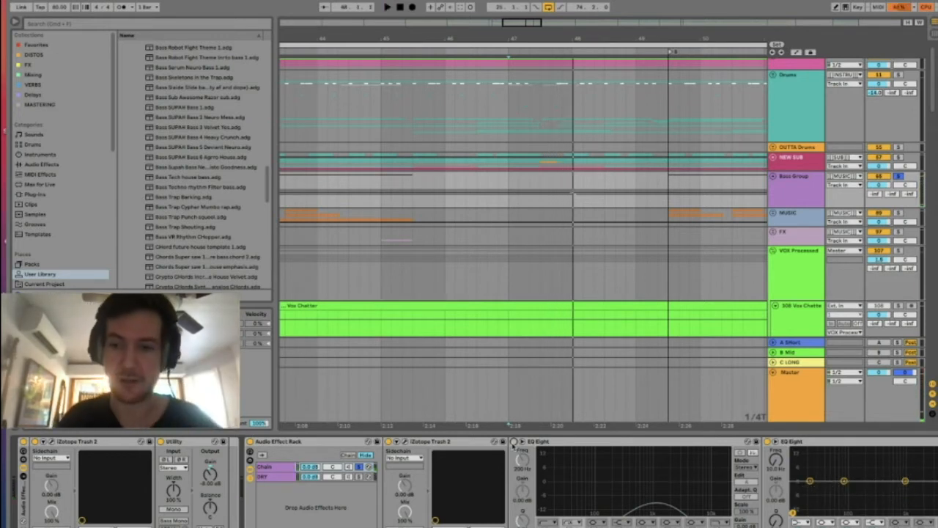
pyautogui.click(514, 442)
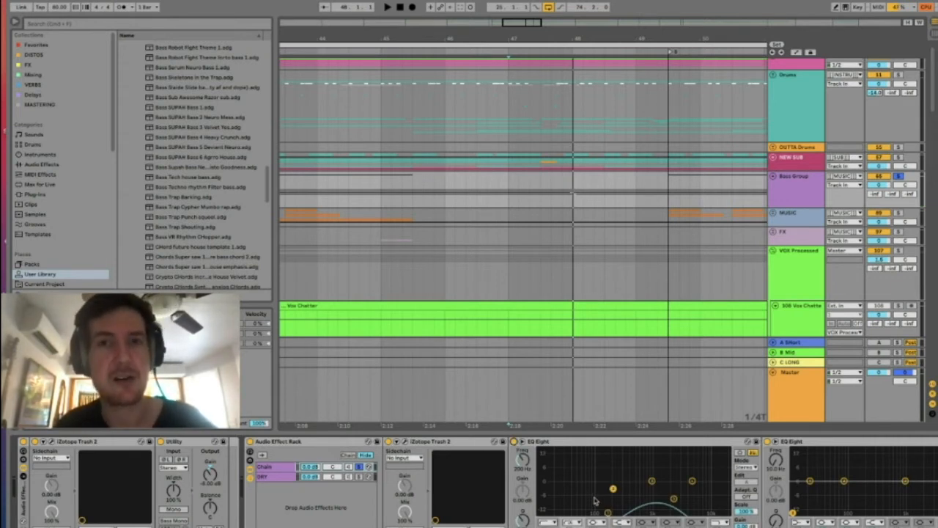
# Step: Play back the soloed Bass Group between bars 47 and 48, then select the DRY chain of its Audio Effect Rack
pyautogui.press('space')
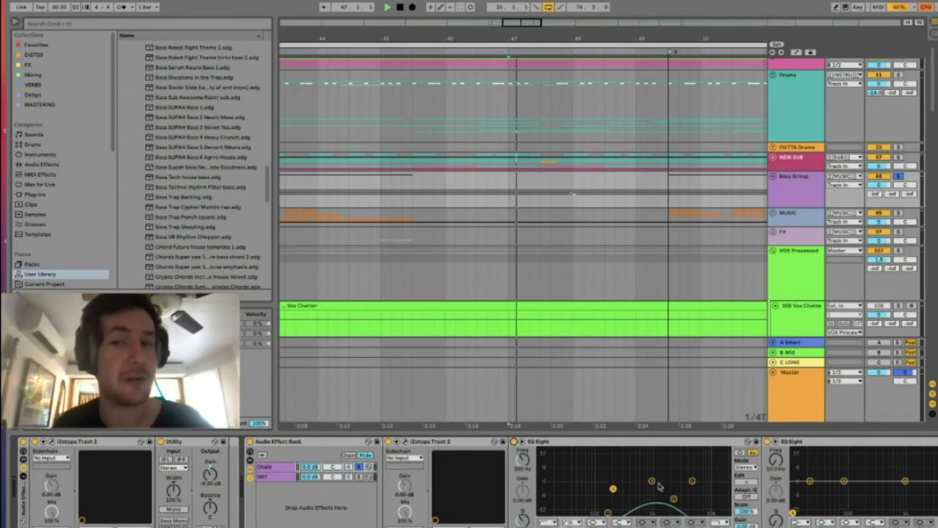
pyautogui.click(543, 200)
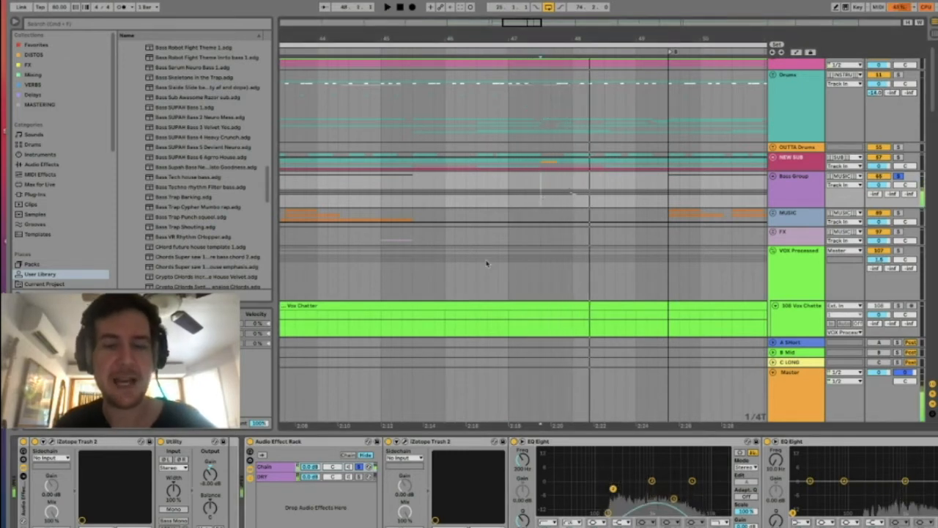
pyautogui.click(306, 477)
pyautogui.press('space')
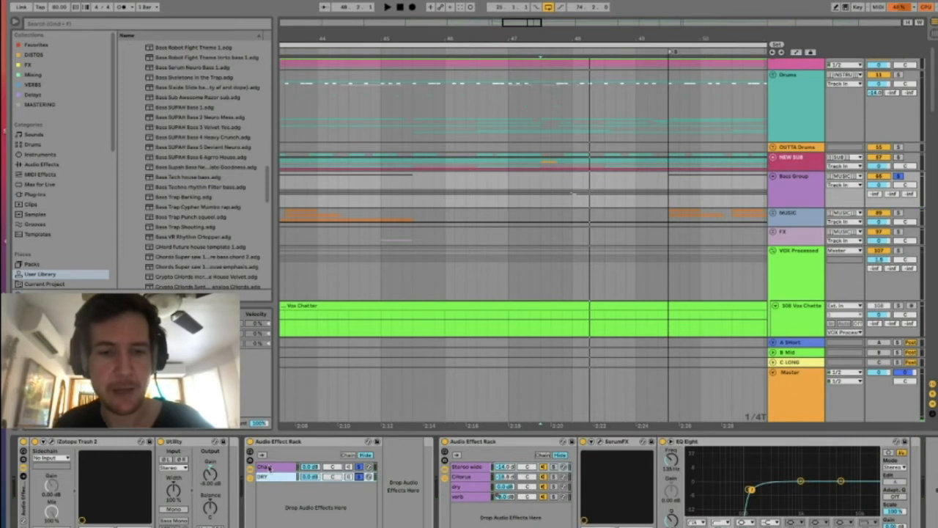
# Step: Set the volume of the rack's distorted chain, named Chain, to -25.0 dB
pyautogui.click(270, 467)
pyautogui.click(310, 467)
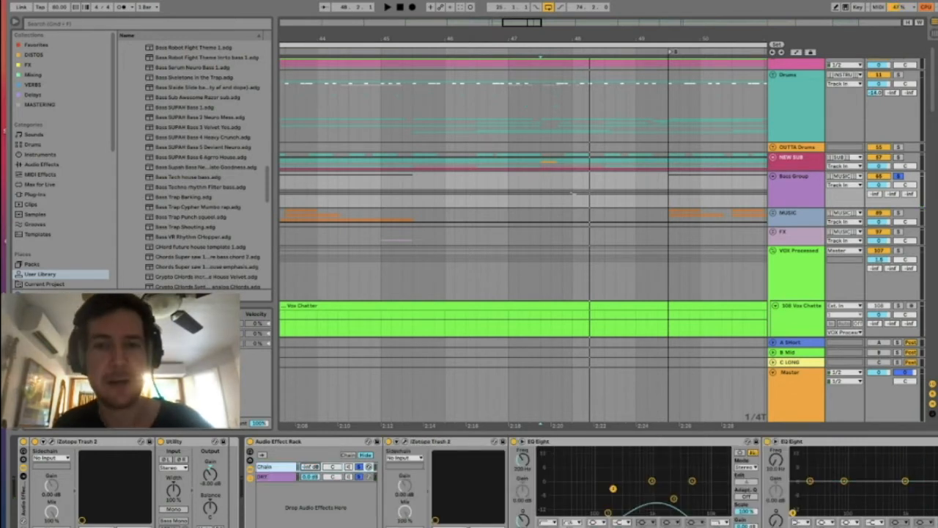
pyautogui.moveTo(310, 467); pyautogui.dragTo(310, 462)
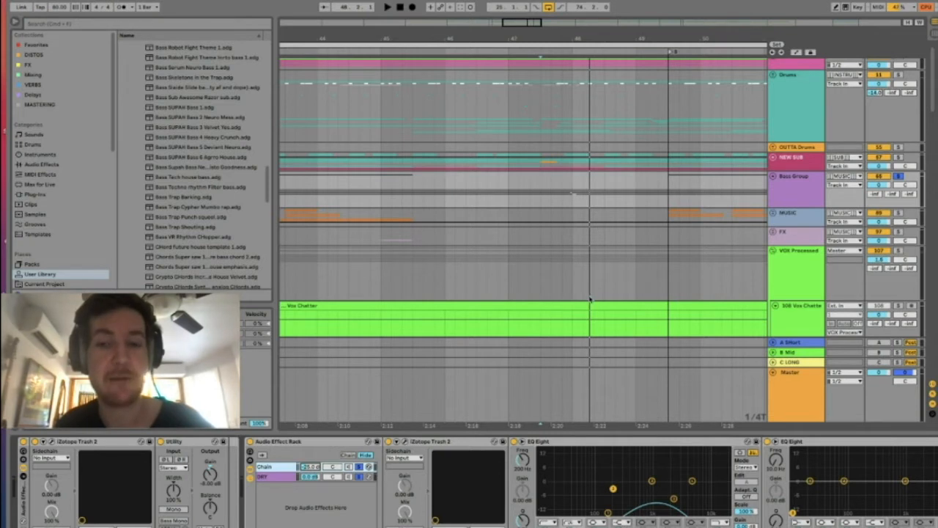
# Step: Examine the rack's two chains and the mid and side curves of the second EQ Eight on the distorted chain
pyautogui.click(274, 470)
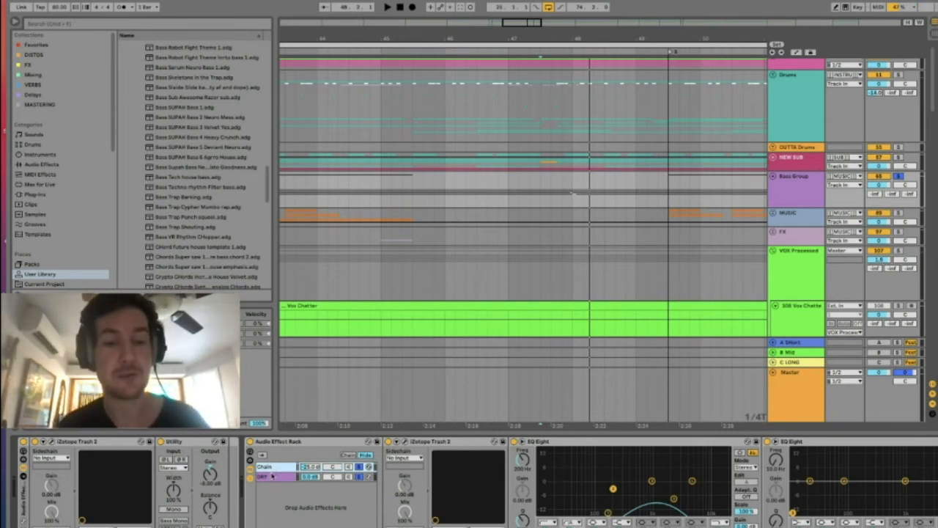
pyautogui.click(263, 478)
pyautogui.click(280, 469)
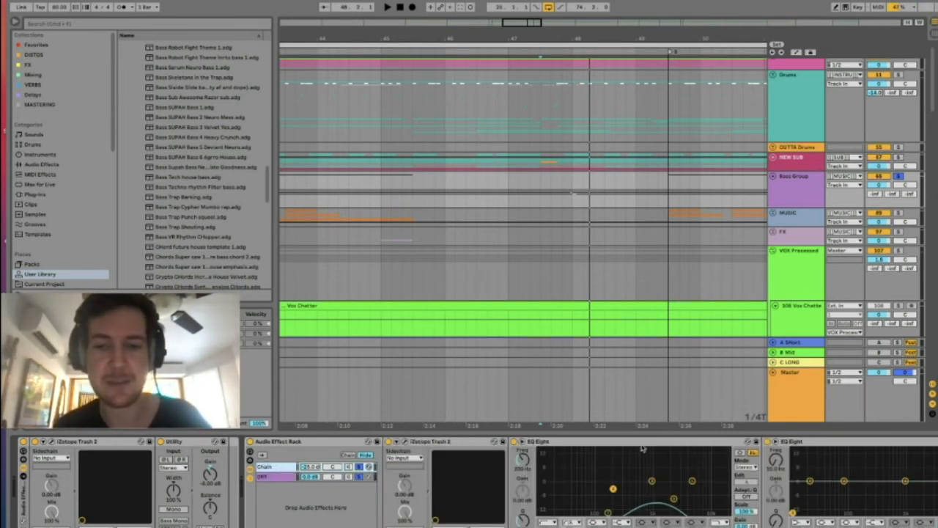
pyautogui.hscroll(5, 645, 491)
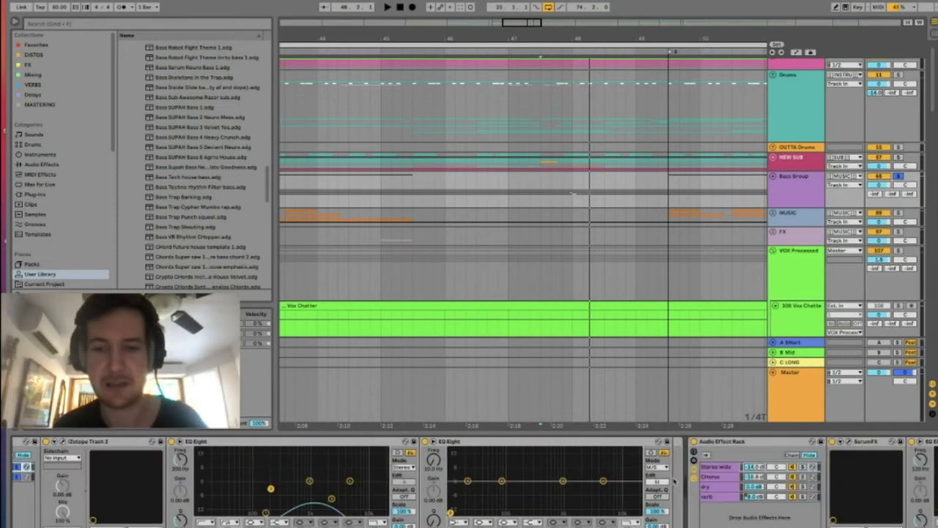
pyautogui.click(450, 452)
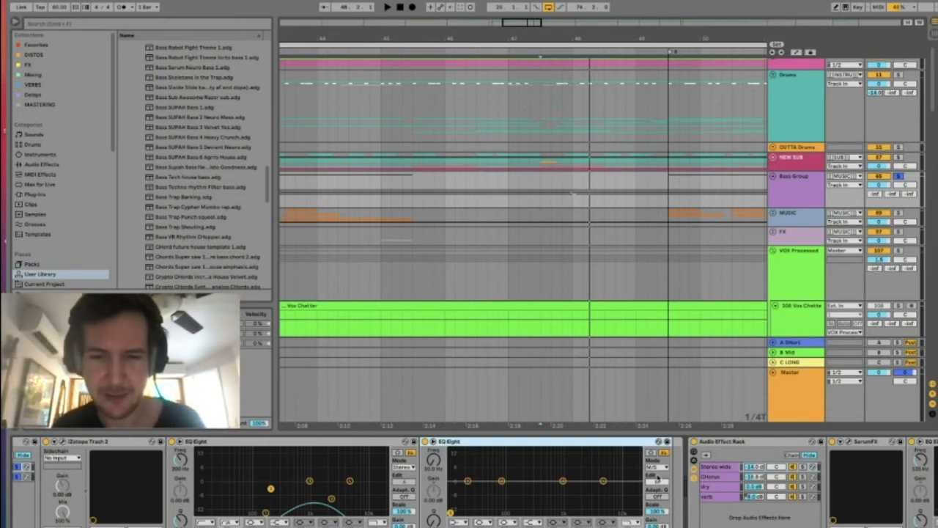
pyautogui.click(657, 480)
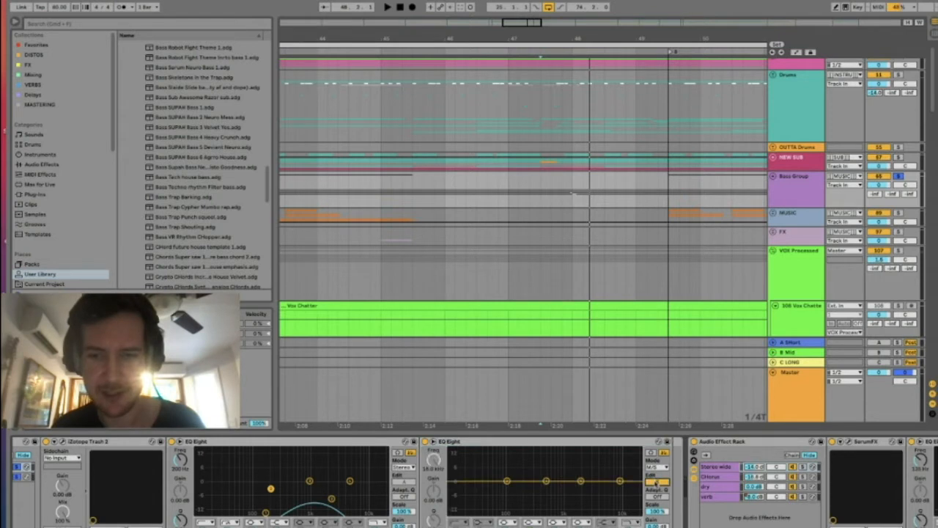
pyautogui.click(655, 485)
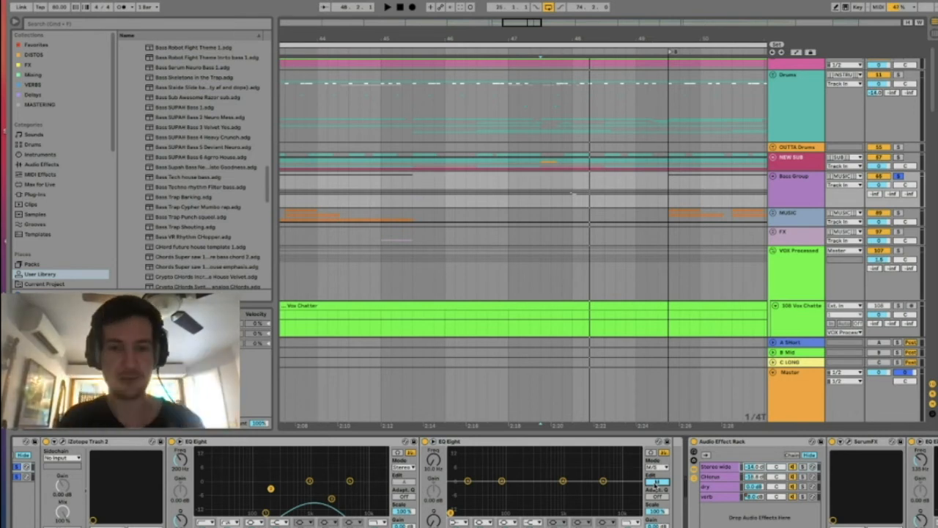
pyautogui.hscroll(-2, 654, 485)
pyautogui.hscroll(-6, 654, 486)
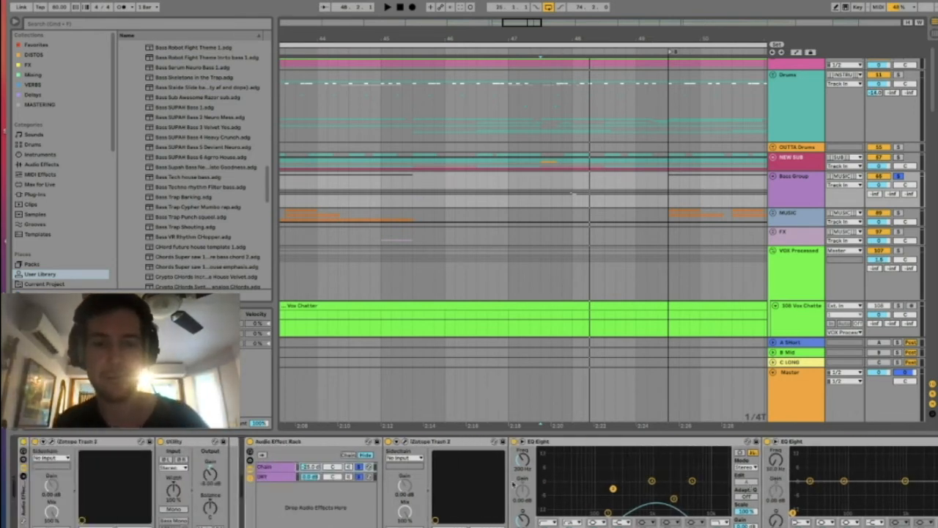
pyautogui.click(810, 193)
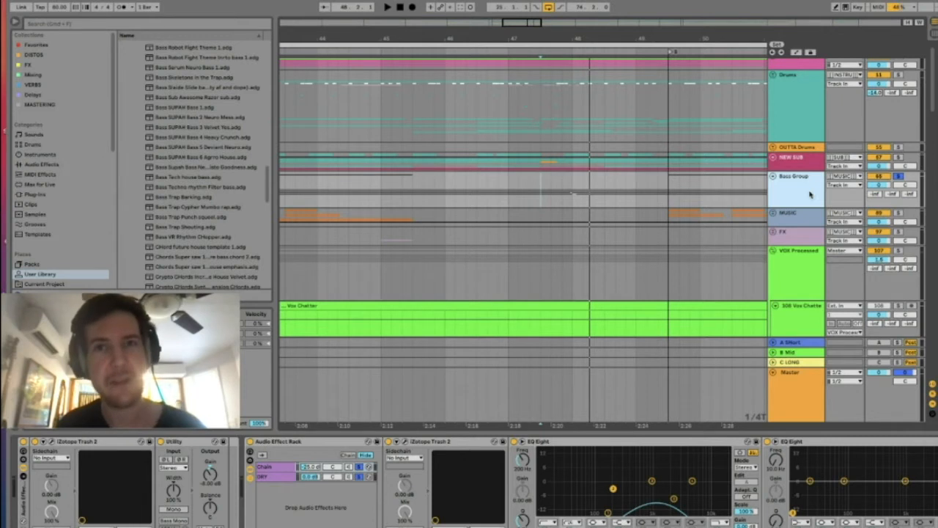
pyautogui.click(415, 442)
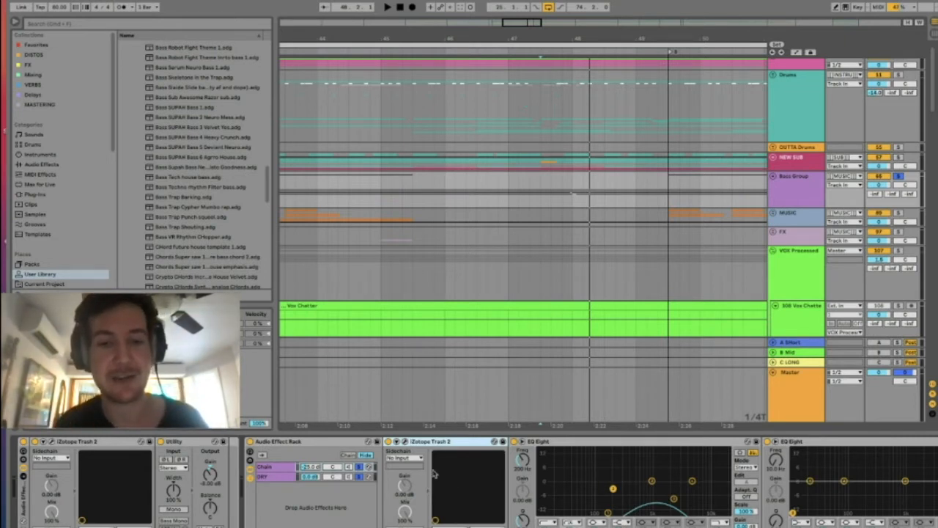
pyautogui.click(282, 467)
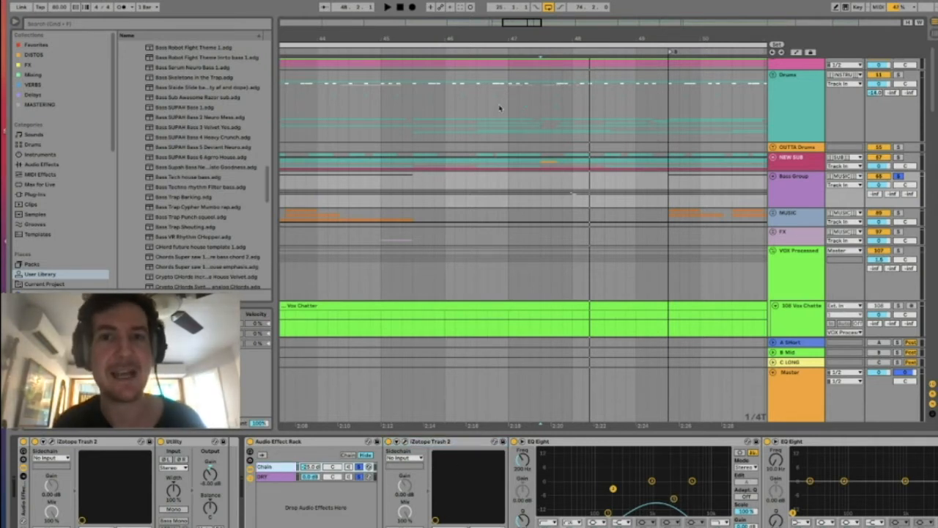
# Step: Compare the soloed bass by playing it with the Audio Effect Rack bypassed and again with it re-enabled
pyautogui.scroll(-5, 513, 184)
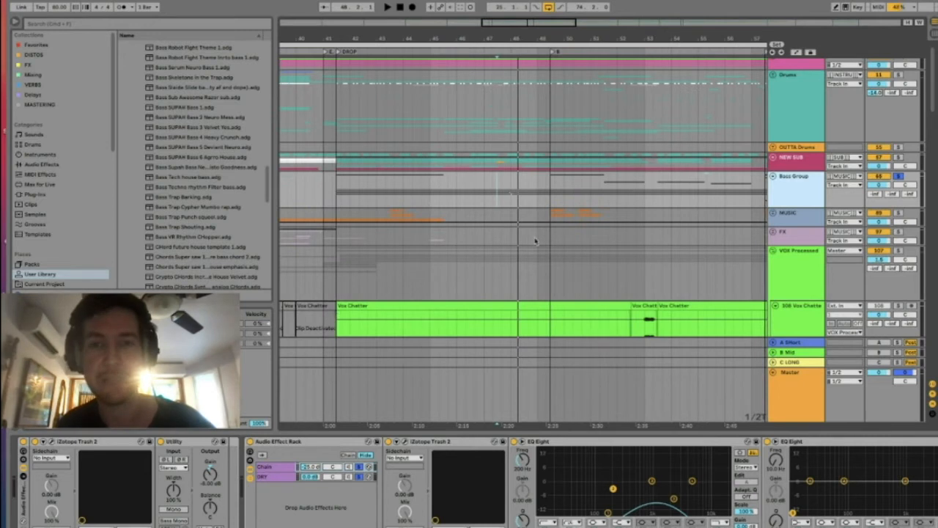
pyautogui.click(250, 443)
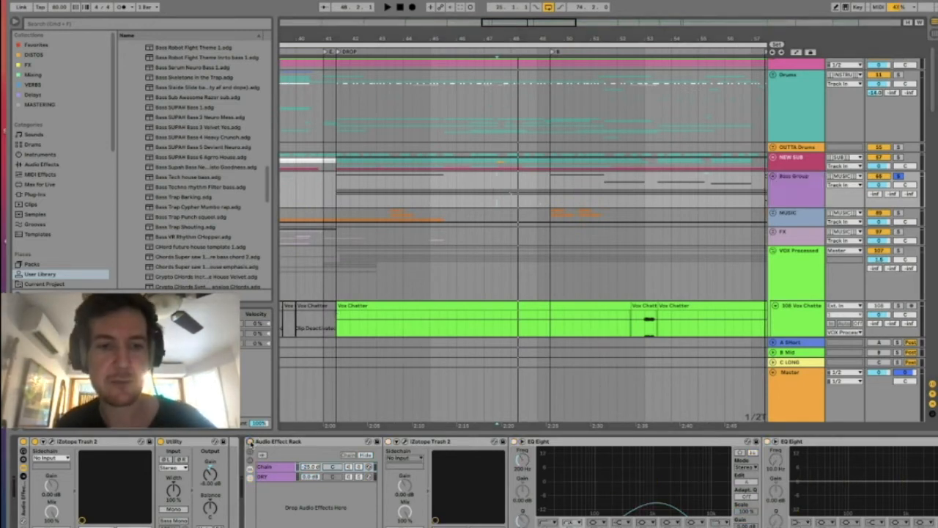
pyautogui.press('space')
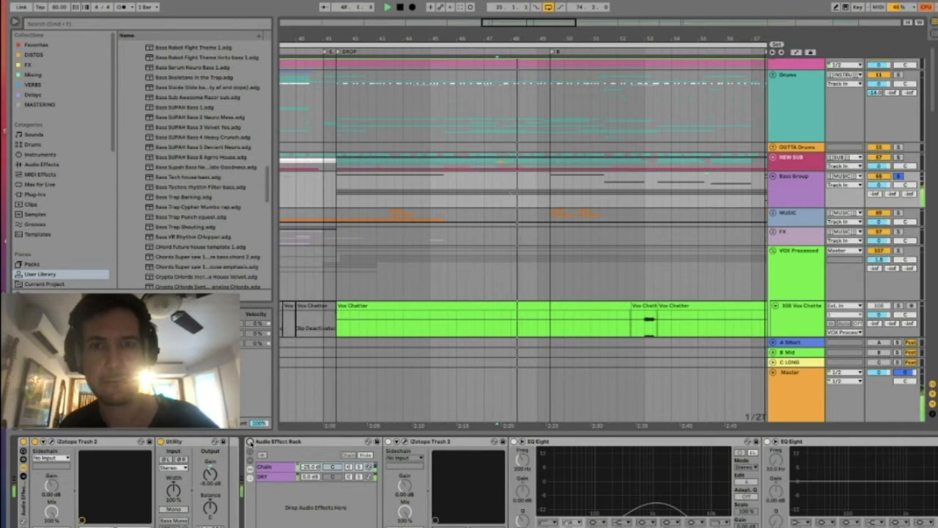
pyautogui.press('space')
pyautogui.click(250, 441)
pyautogui.press('space')
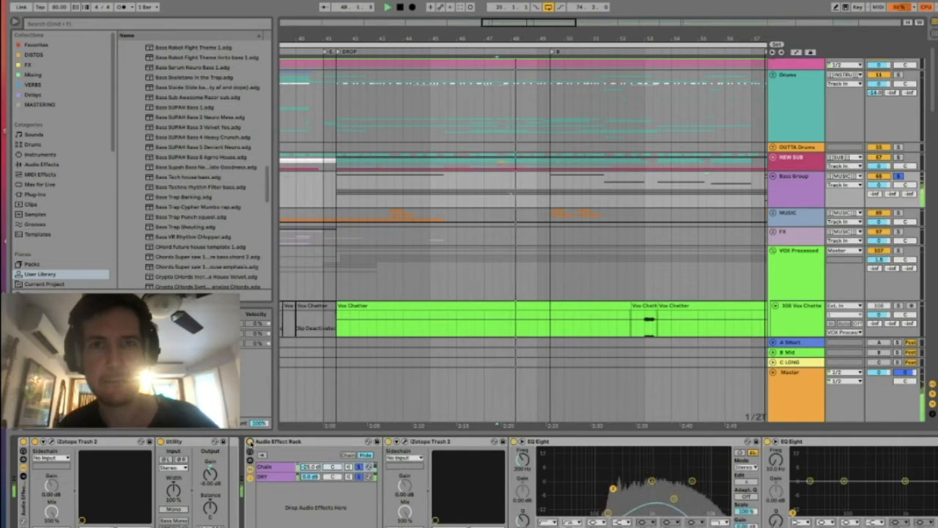
pyautogui.press('space')
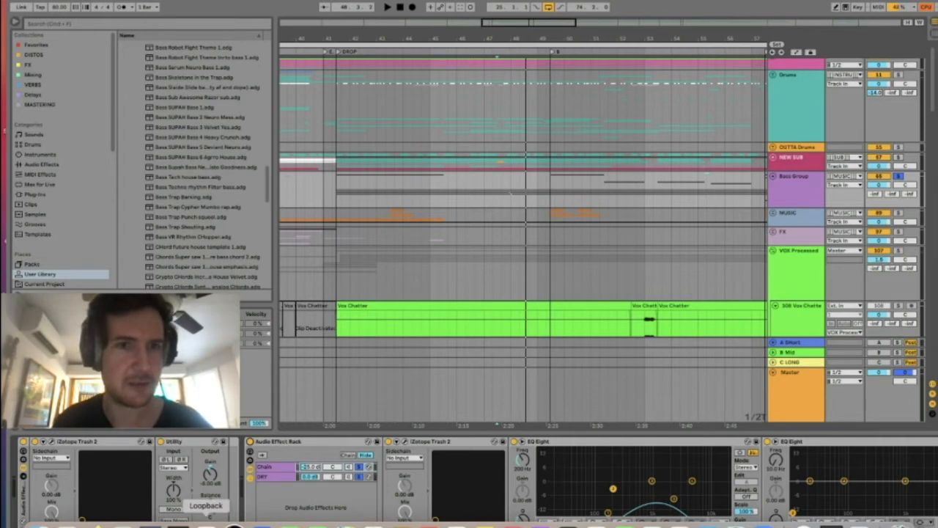
# Step: Switch to Loopback to check the Loopback Audio routing, and close its window
pyautogui.click(207, 522)
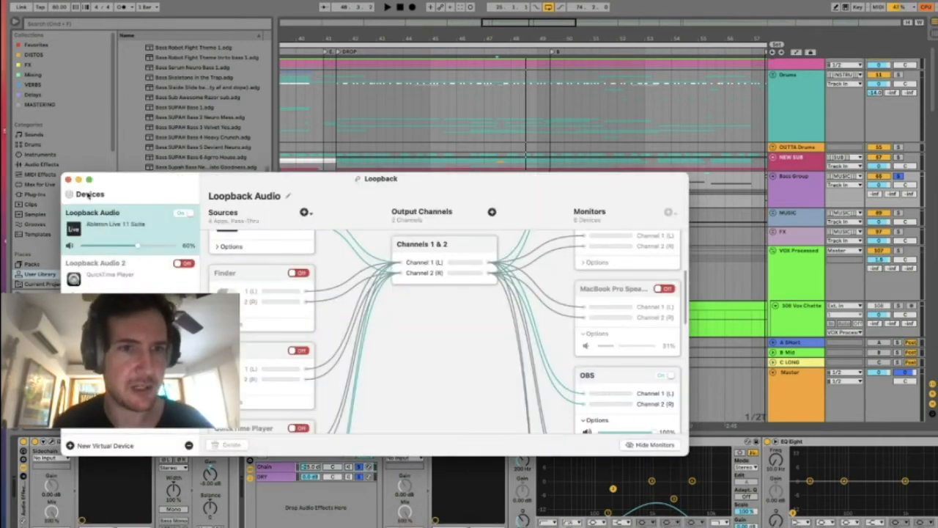
pyautogui.click(67, 179)
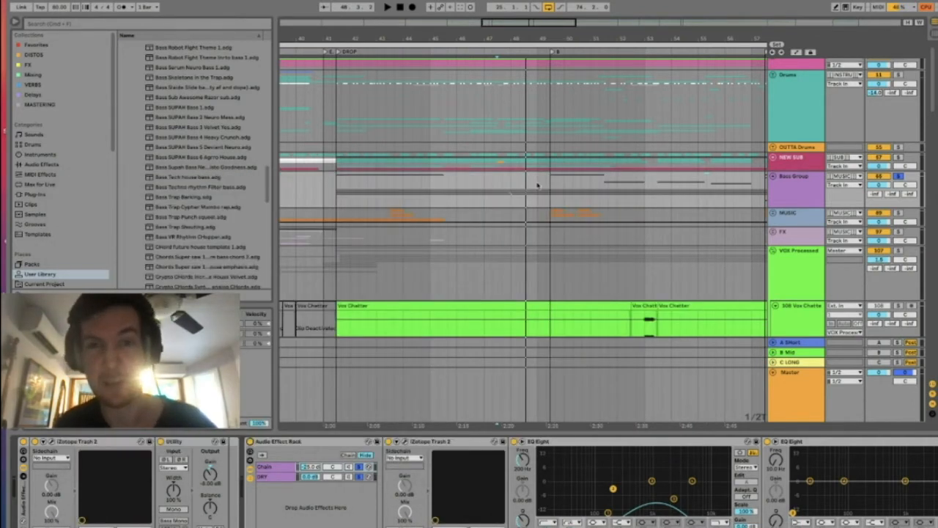
# Step: Place the playback start on the Bass Group track at locator B and review the rack's device chain
pyautogui.hscroll(5, 537, 185)
pyautogui.click(477, 199)
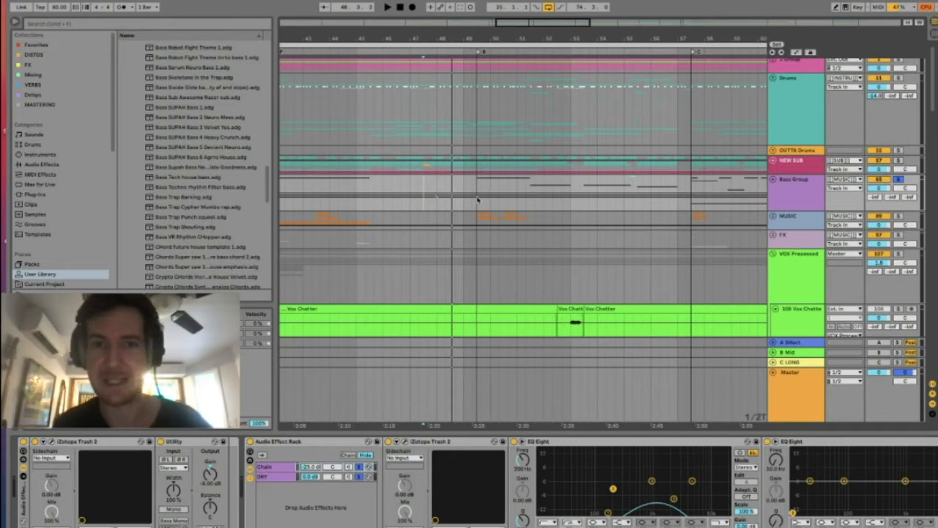
pyautogui.hscroll(4, 518, 203)
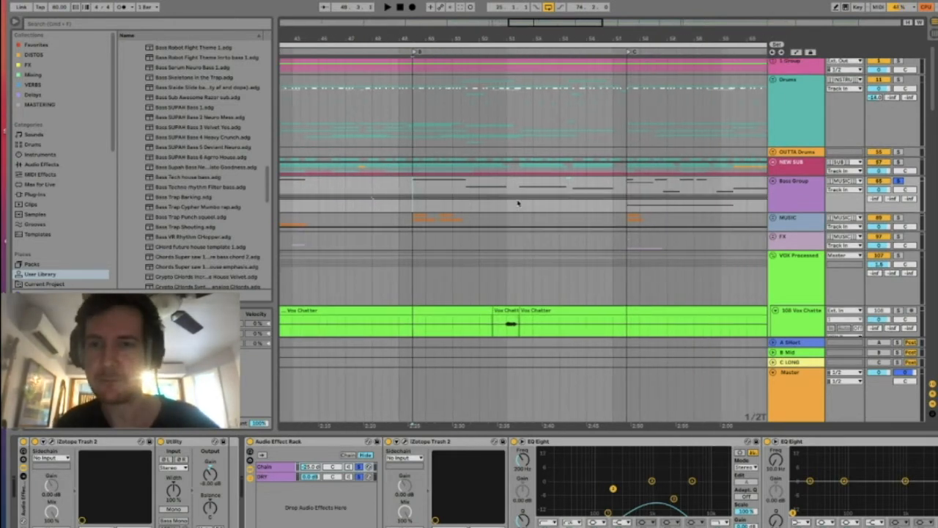
pyautogui.hscroll(6, 408, 475)
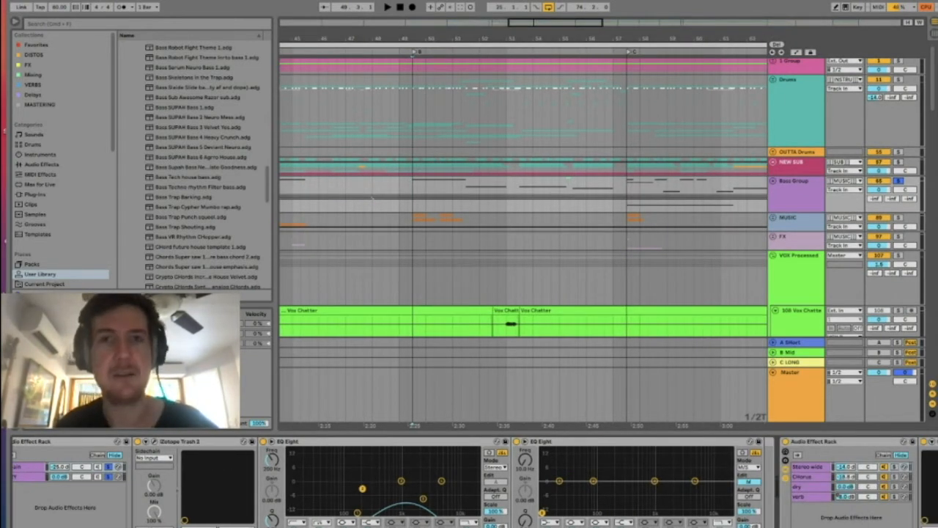
pyautogui.hscroll(-6, 469, 482)
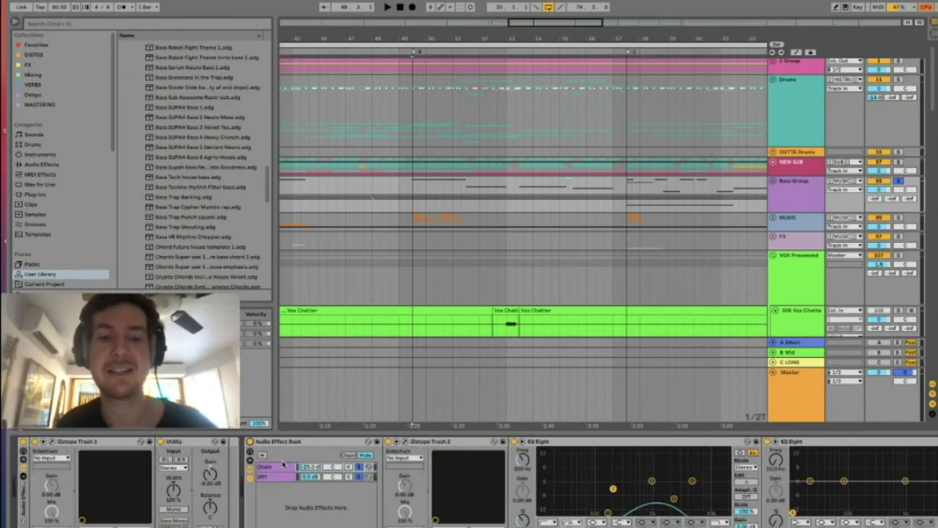
# Step: Duplicate the distorted chain in the Bass Group's Audio Effect Rack
pyautogui.click(280, 467)
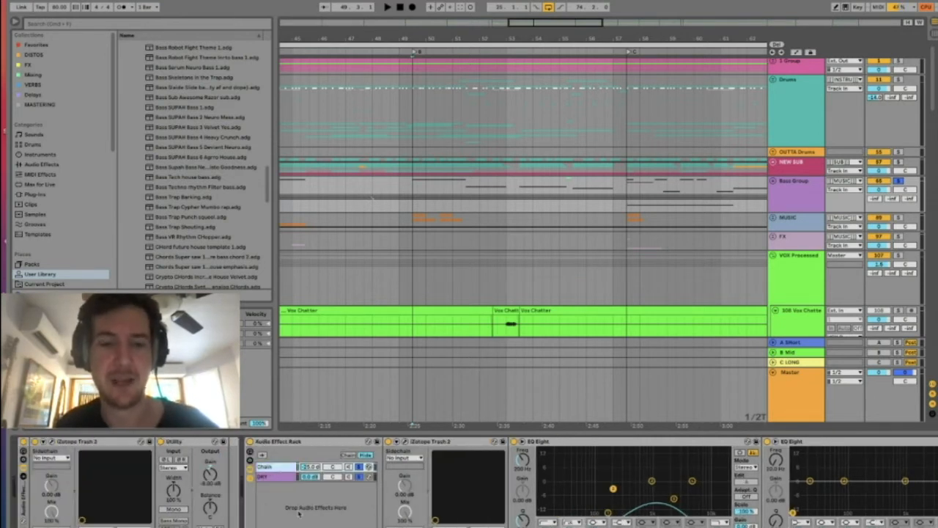
pyautogui.click(434, 444)
pyautogui.click(282, 467)
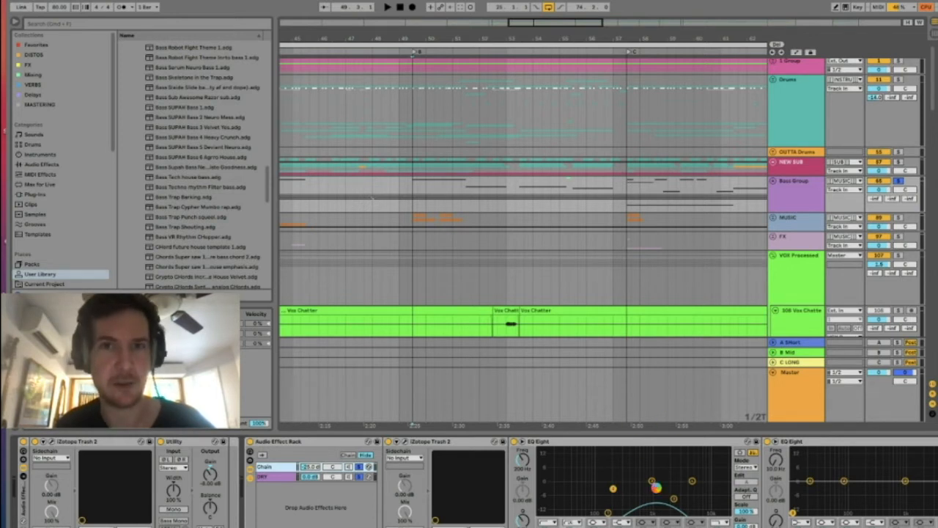
pyautogui.hotkey('ctrl', 'd')
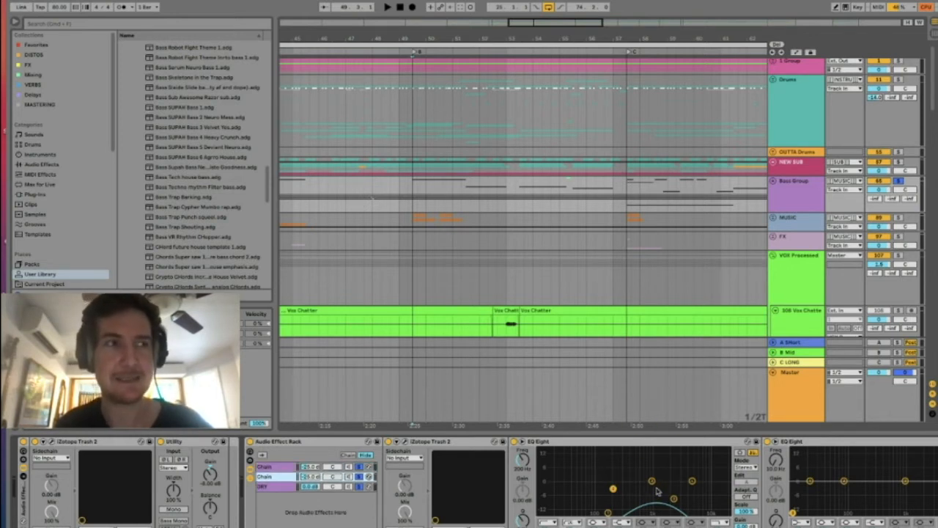
# Step: Shift the duplicated chain's EQ Eight band-pass upward, with the low cut at about 650 Hz, and bypass its second EQ Eight
pyautogui.moveTo(674, 499); pyautogui.dragTo(722, 489)
pyautogui.moveTo(608, 511); pyautogui.dragTo(643, 513)
pyautogui.click(766, 442)
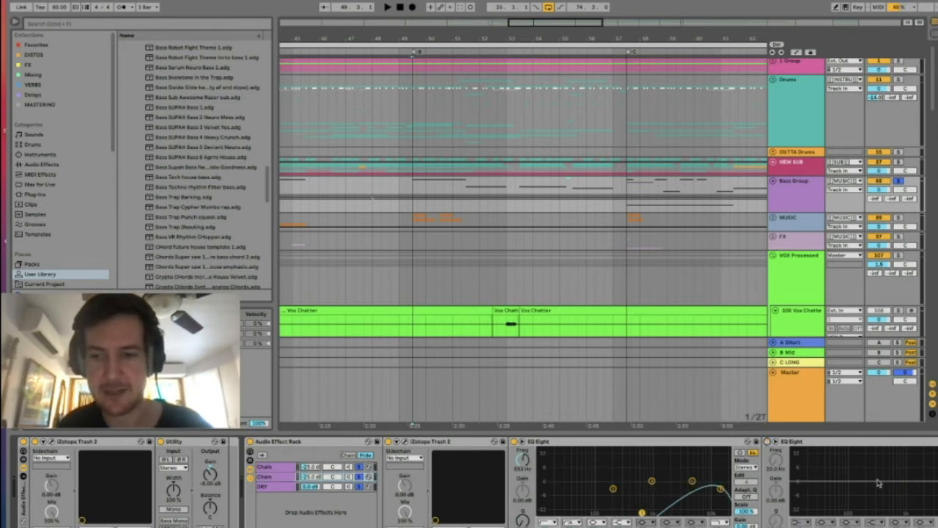
# Step: Adjust the duplicated chain's volume and set its iZotope Trash 2 Stage 1 distortion type to Cracked Actor
pyautogui.hscroll(3, 880, 482)
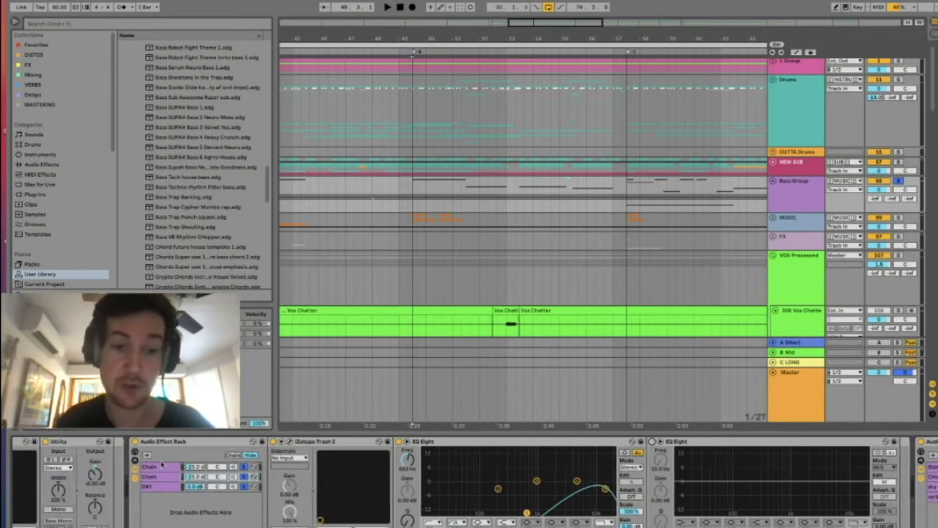
pyautogui.click(192, 477)
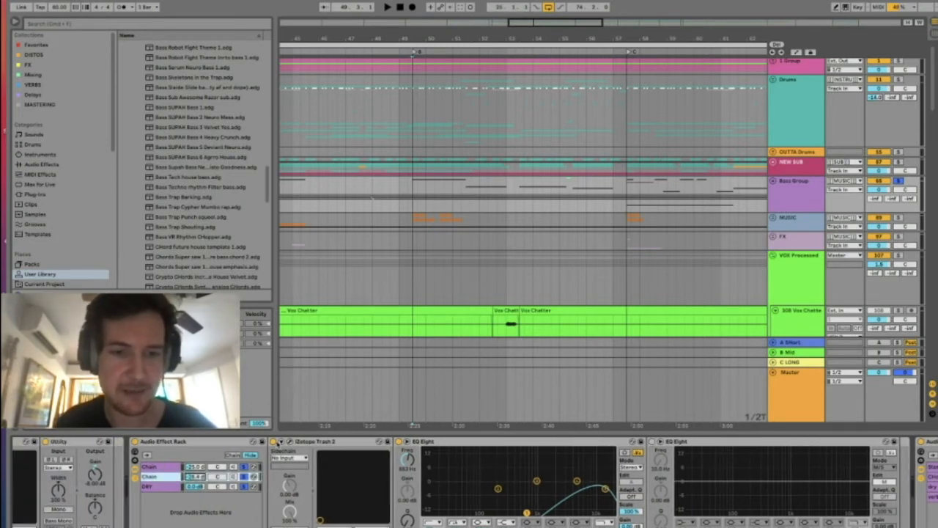
pyautogui.click(290, 442)
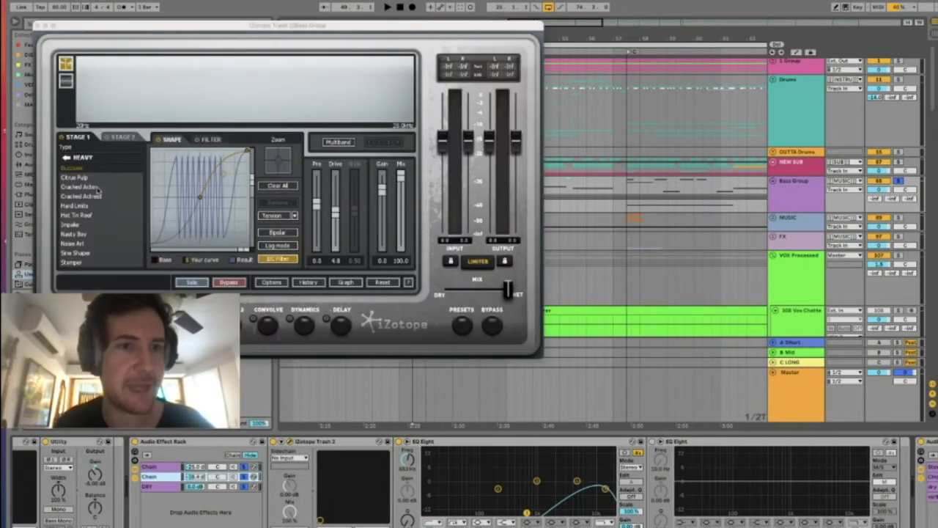
pyautogui.click(97, 187)
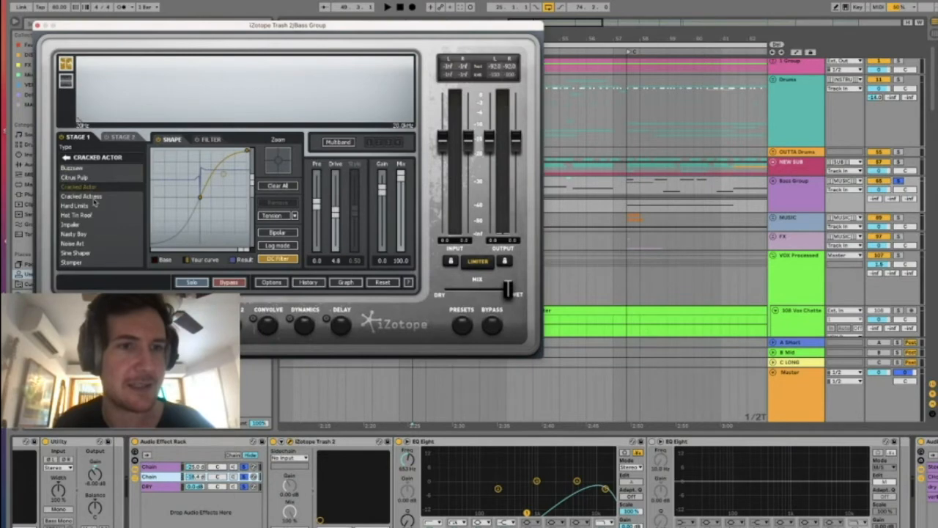
pyautogui.click(38, 26)
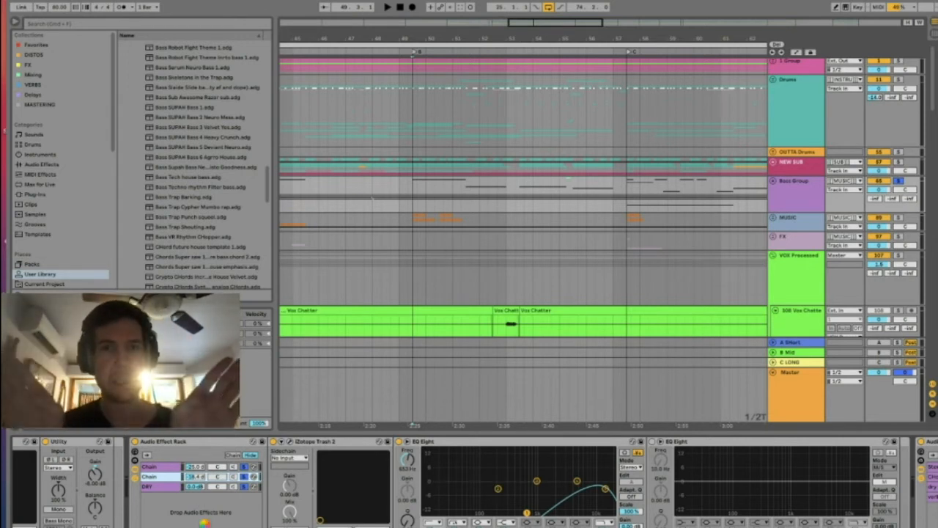
# Step: Duplicate the second distorted chain twice more and pan the two newest copies 50R and 50L
pyautogui.hotkey('ctrl', 'd')
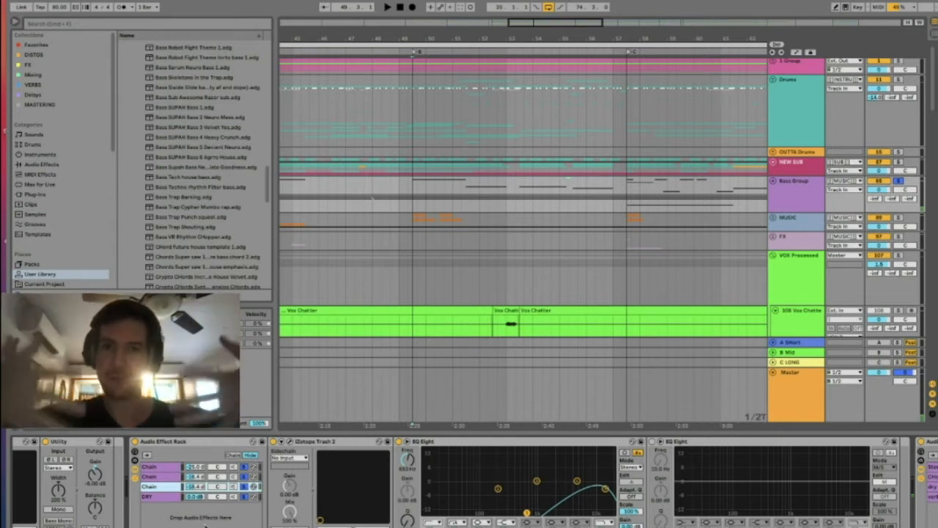
pyautogui.hotkey('ctrl', 'd')
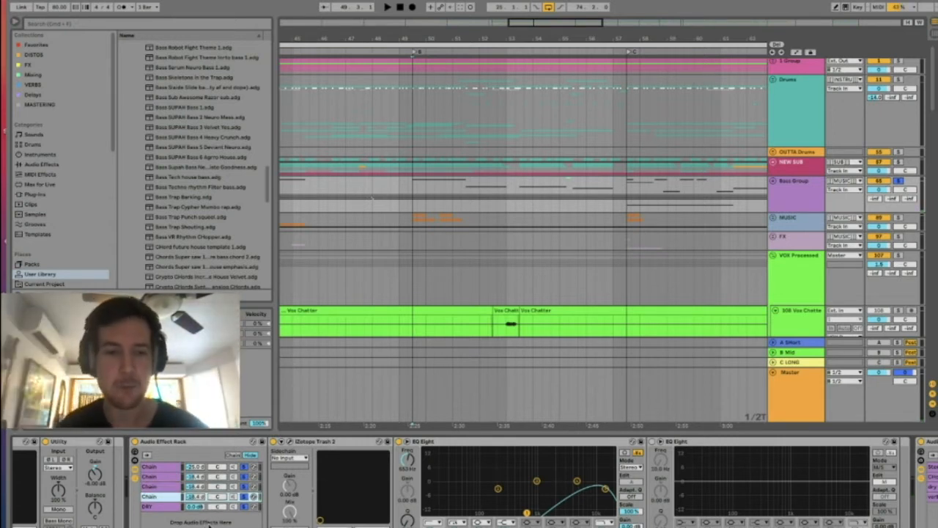
pyautogui.moveTo(217, 496); pyautogui.dragTo(216, 465)
pyautogui.click(159, 488)
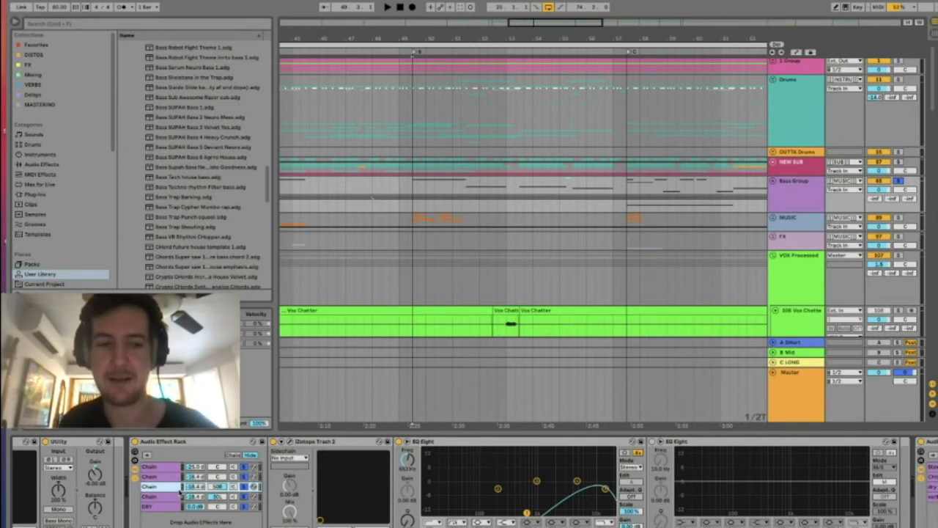
# Step: Delete the three duplicate distorted chains, keeping only the first distorted chain and DRY in the rack
pyautogui.click(174, 497)
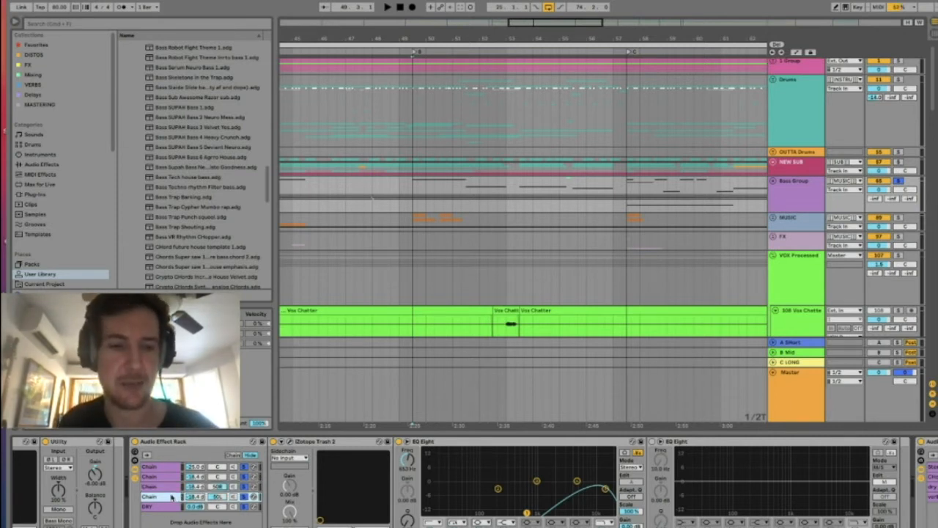
pyautogui.keyDown('shift'); pyautogui.click(160, 478); pyautogui.keyUp('shift')
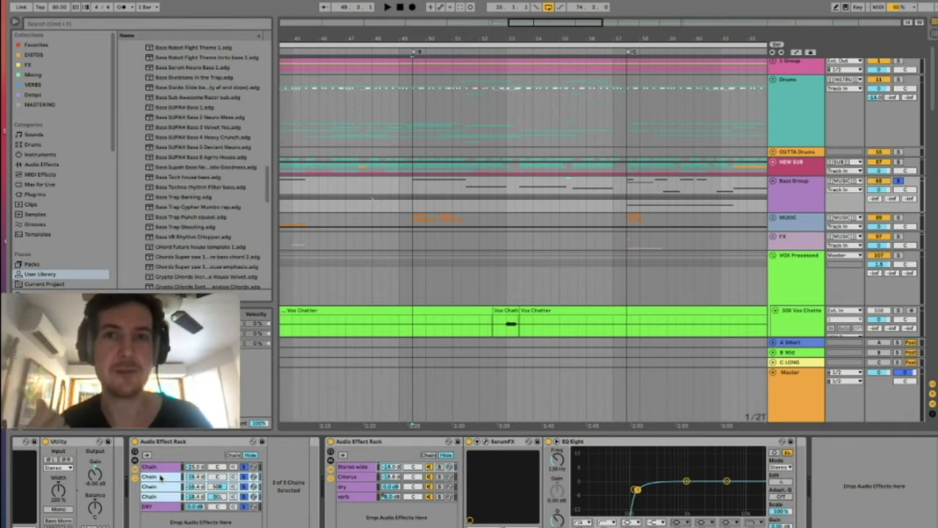
pyautogui.press('Delete')
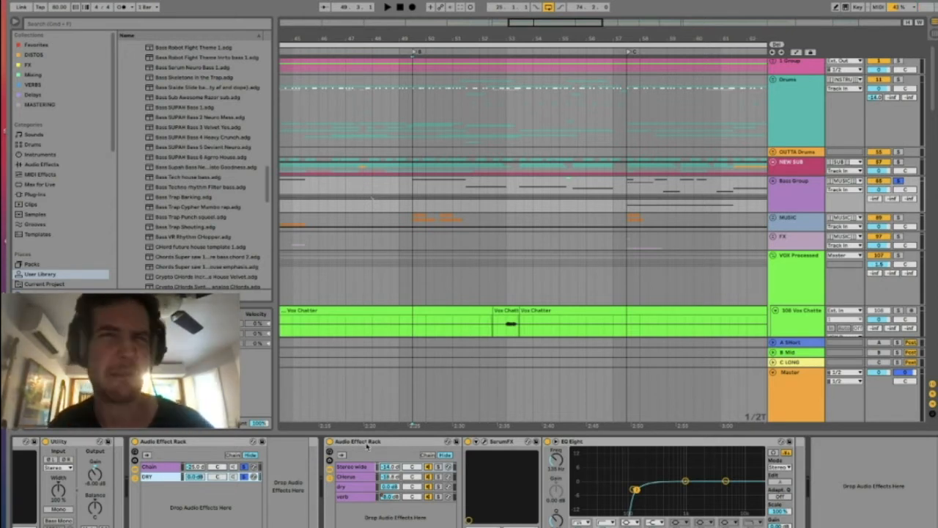
# Step: Unsolo the distorted chain and collapse the first Audio Effect Rack on the Bass Group
pyautogui.click(368, 444)
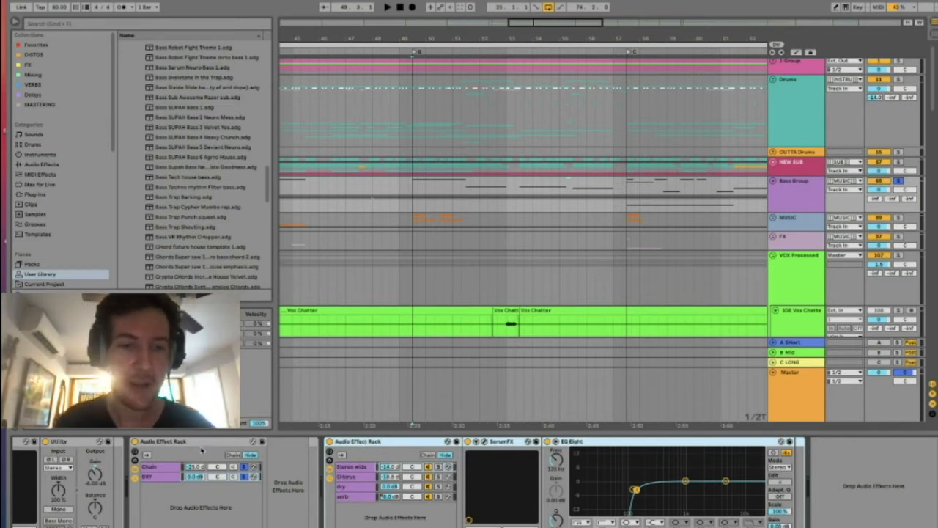
pyautogui.click(247, 468)
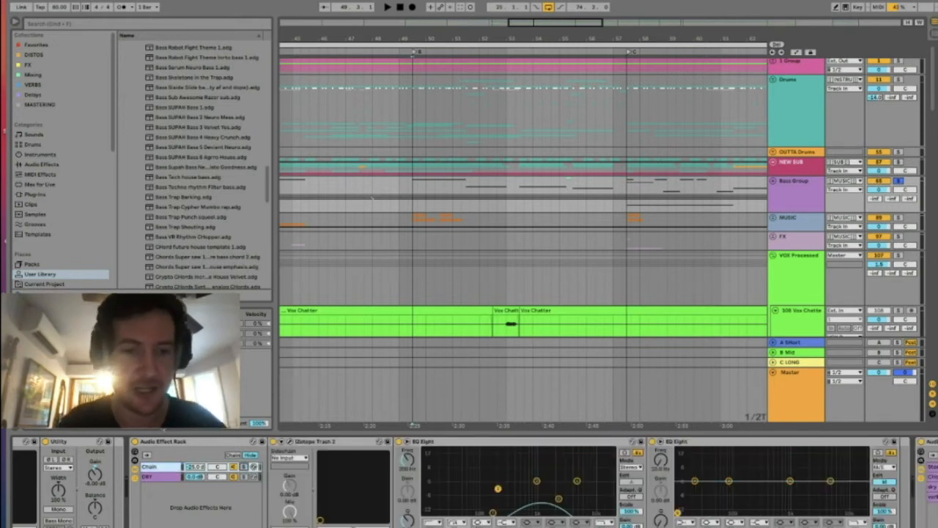
pyautogui.doubleClick(159, 441)
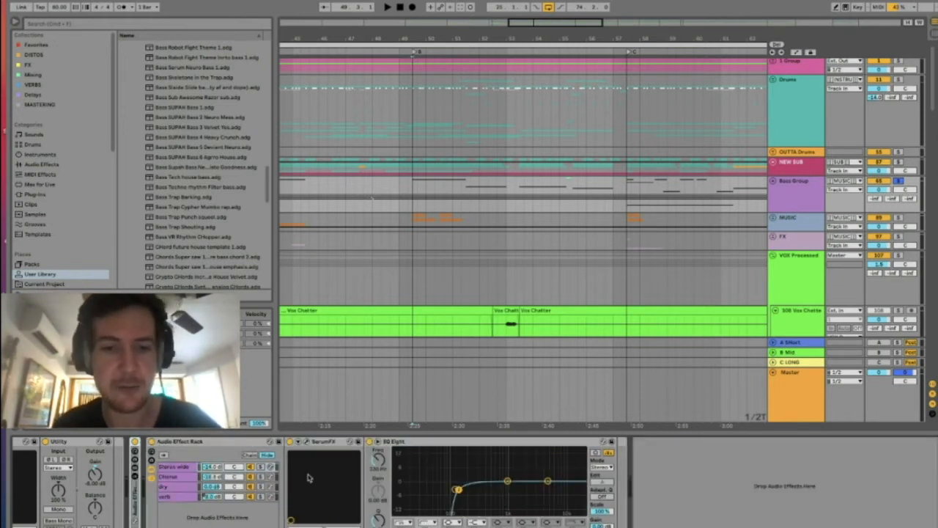
# Step: Examine the Chorus wet/dry mix in the CHorus chain's SerumFX, and close the plugin window
pyautogui.click(172, 478)
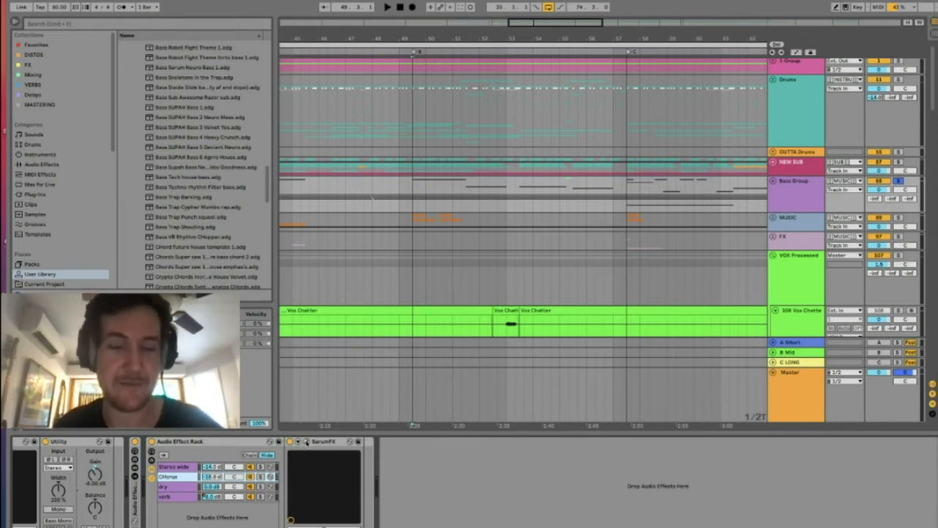
pyautogui.click(306, 441)
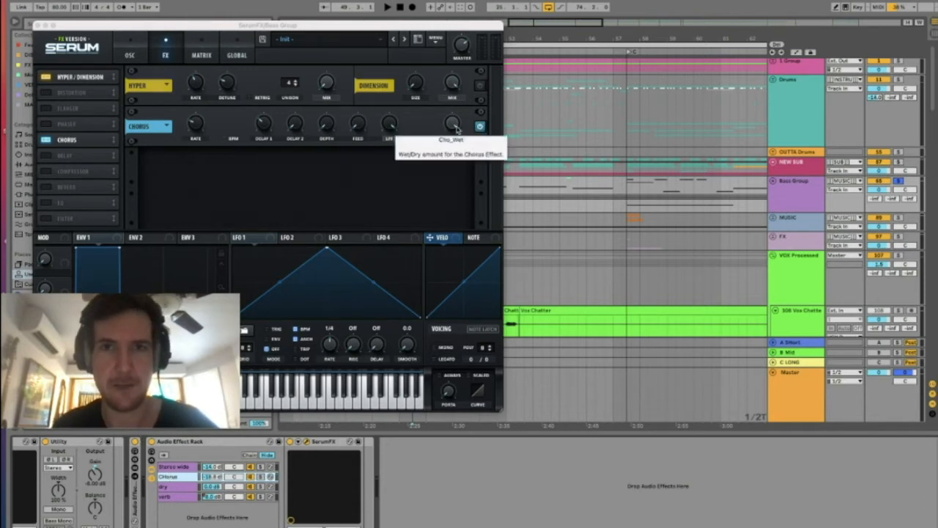
pyautogui.moveTo(455, 128); pyautogui.dragTo(472, 33)
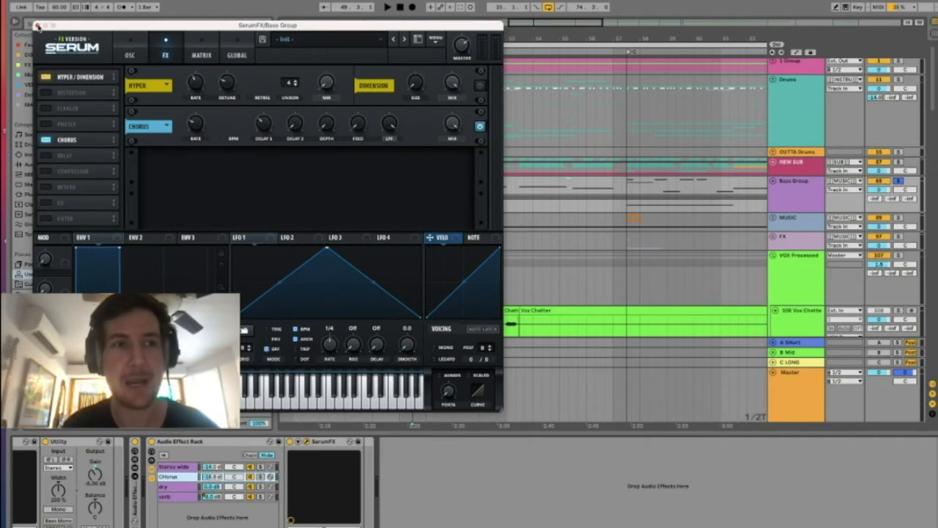
pyautogui.click(38, 25)
# Step: Compare the dry, CHorus and Stereo wide chains and review the CHorus chain's SerumFX effects again
pyautogui.click(182, 486)
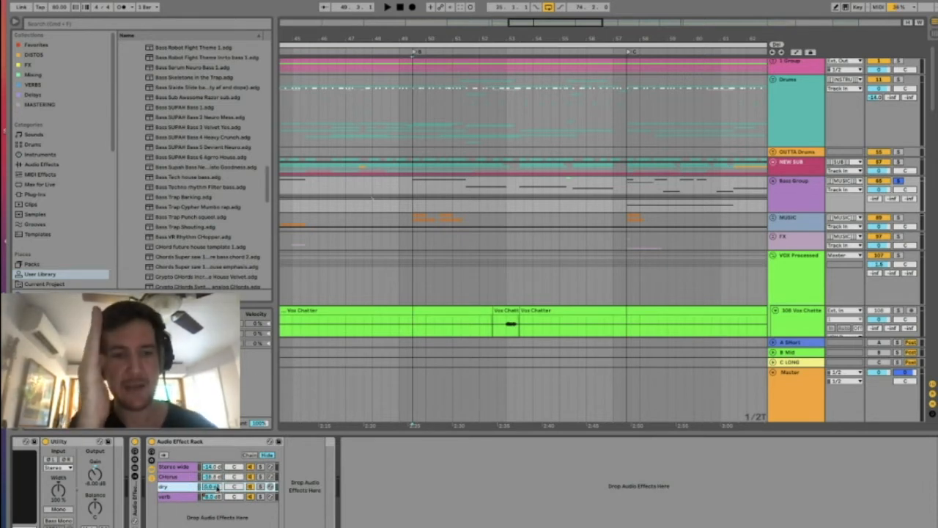
pyautogui.click(170, 477)
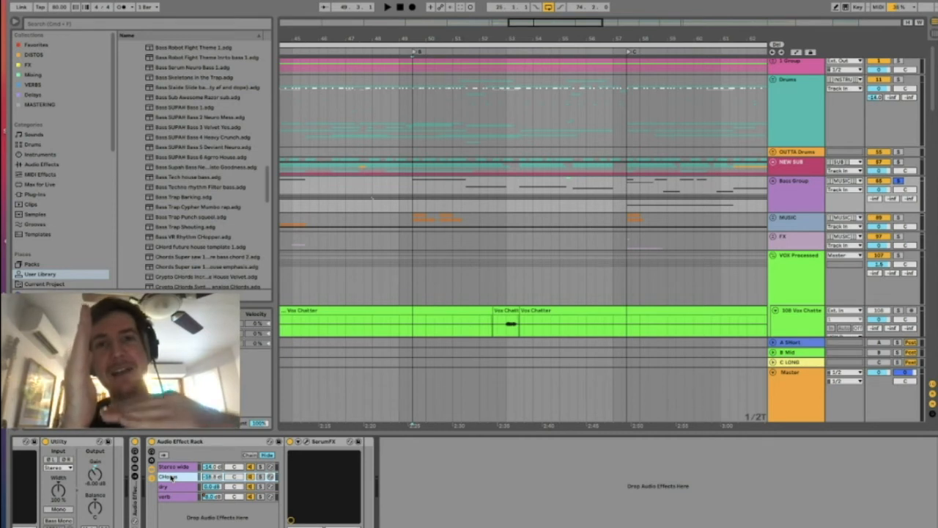
pyautogui.click(170, 467)
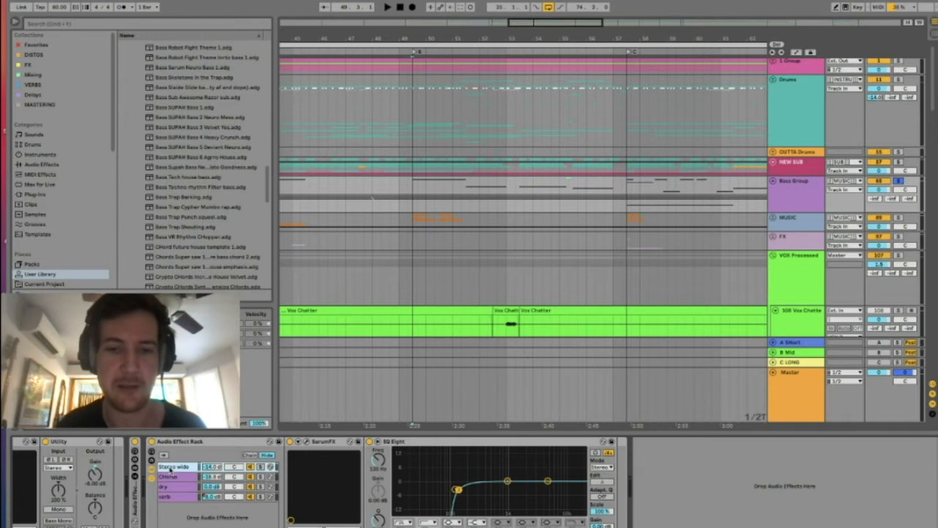
pyautogui.click(170, 477)
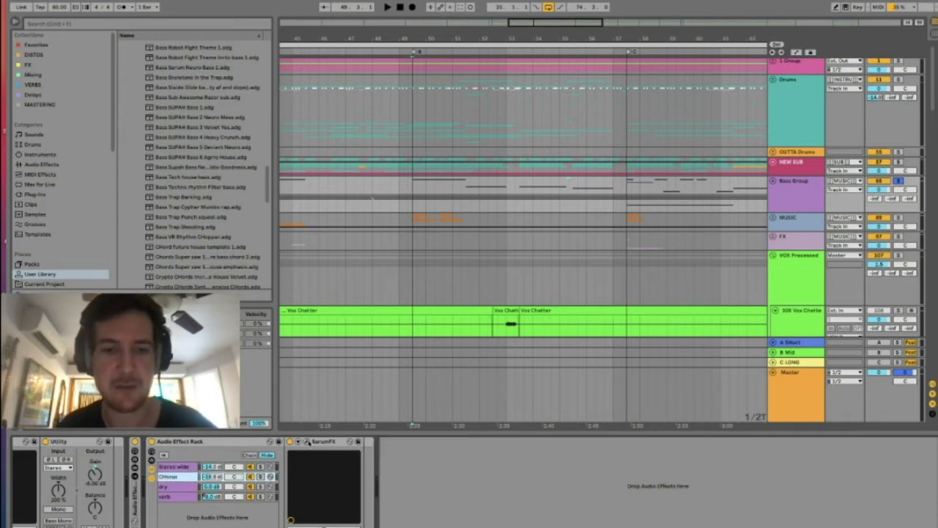
pyautogui.click(308, 441)
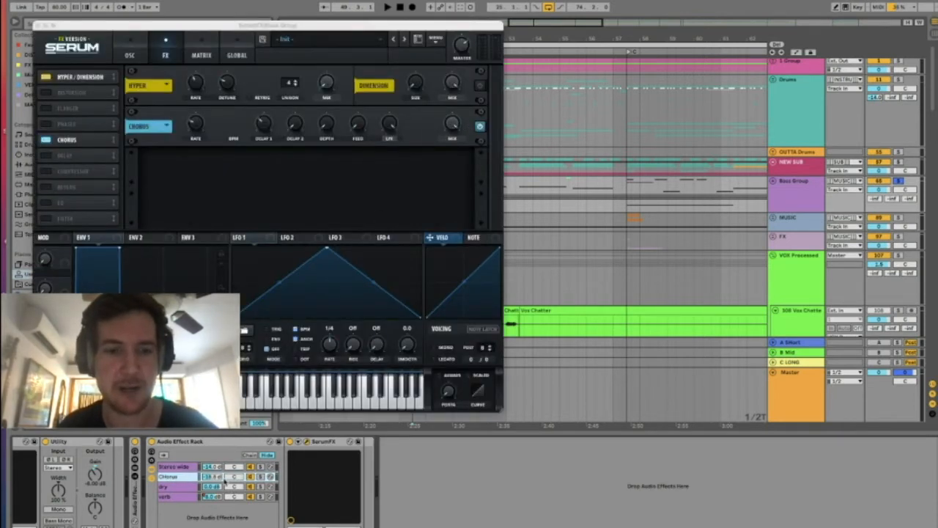
pyautogui.click(39, 25)
# Step: Examine the Hyper/Dimension settings in the Stereo wide chain's SerumFX
pyautogui.click(178, 467)
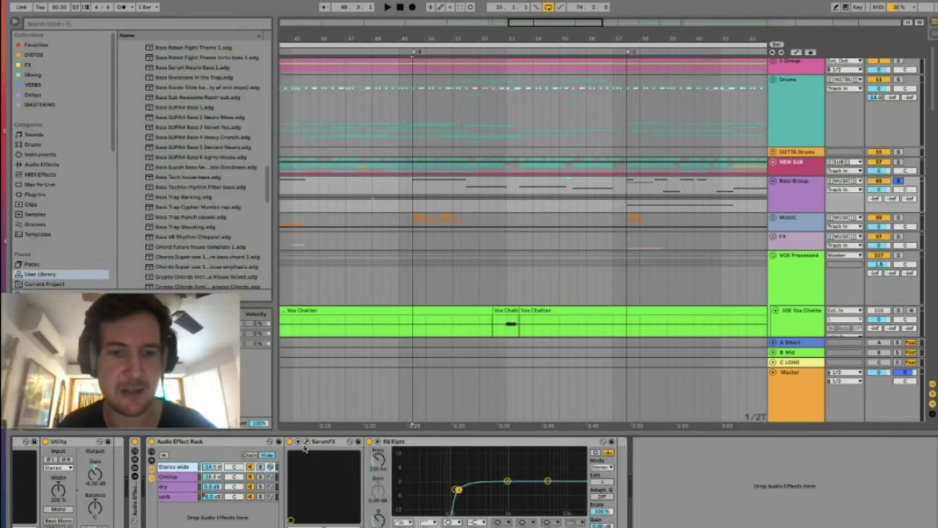
pyautogui.click(306, 442)
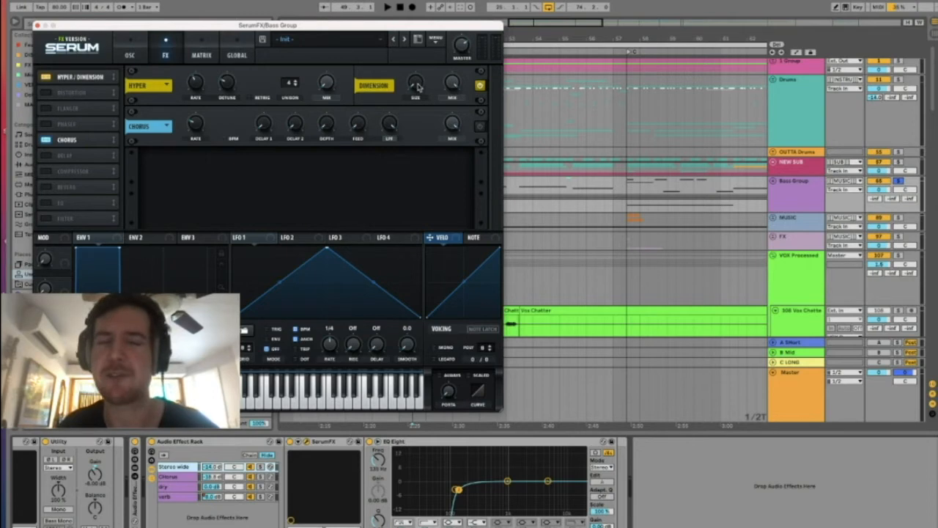
pyautogui.click(38, 25)
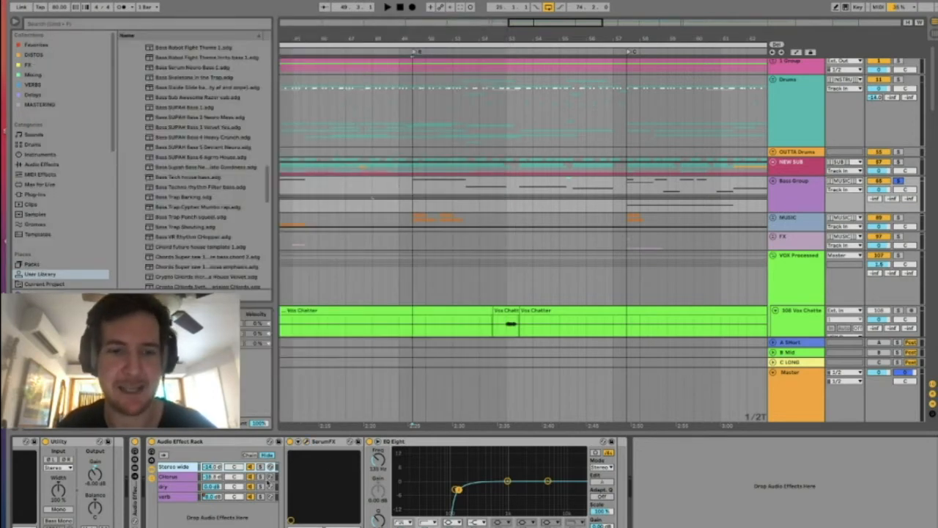
# Step: Review the verb chain's Pro-R, EQ Eight and sidechained Compressor, and hide the device view
pyautogui.click(180, 497)
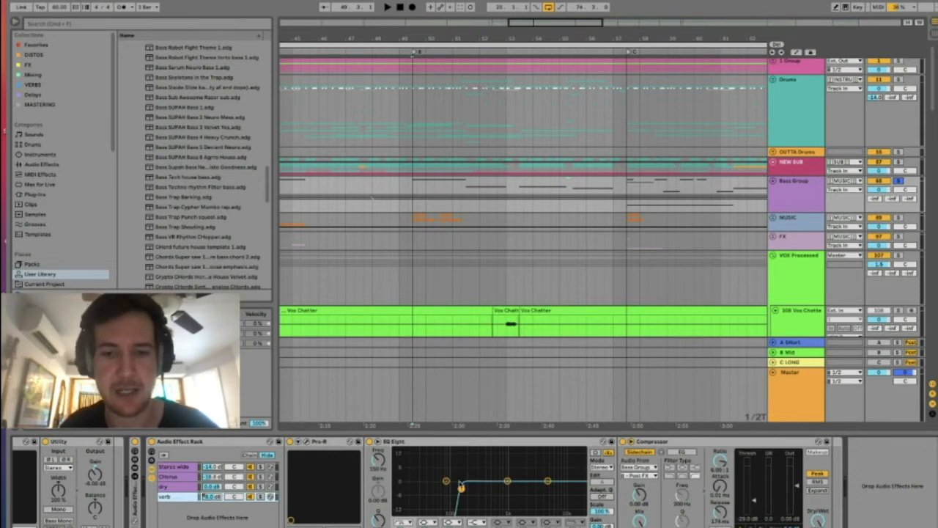
pyautogui.click(403, 521)
pyautogui.click(397, 469)
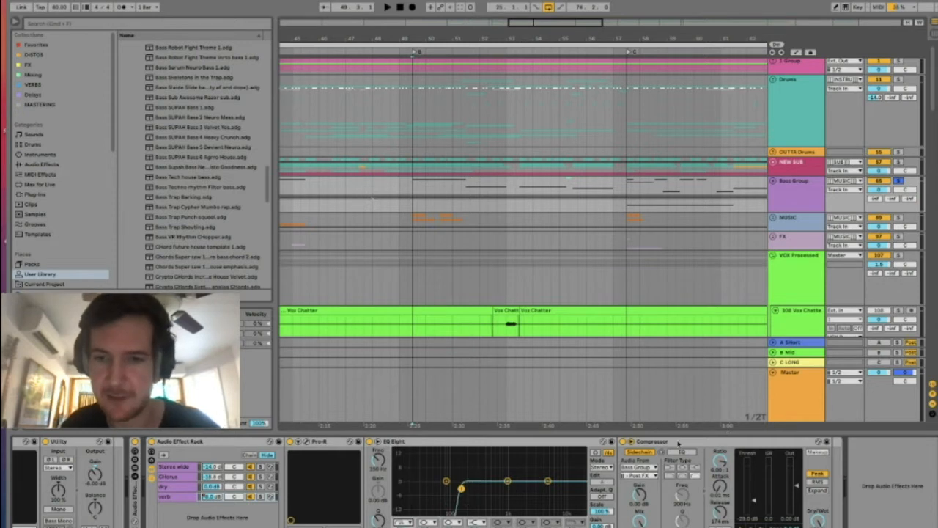
pyautogui.click(674, 443)
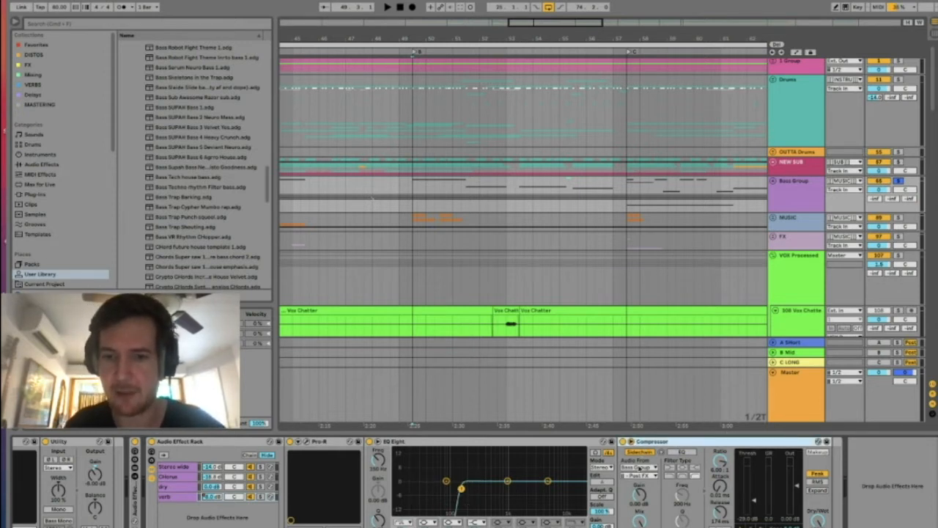
pyautogui.click(528, 443)
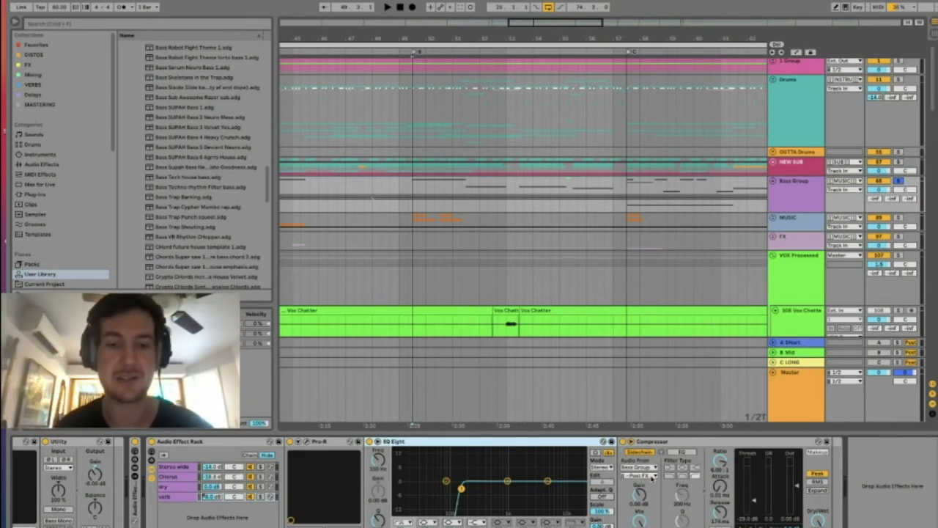
pyautogui.click(504, 434)
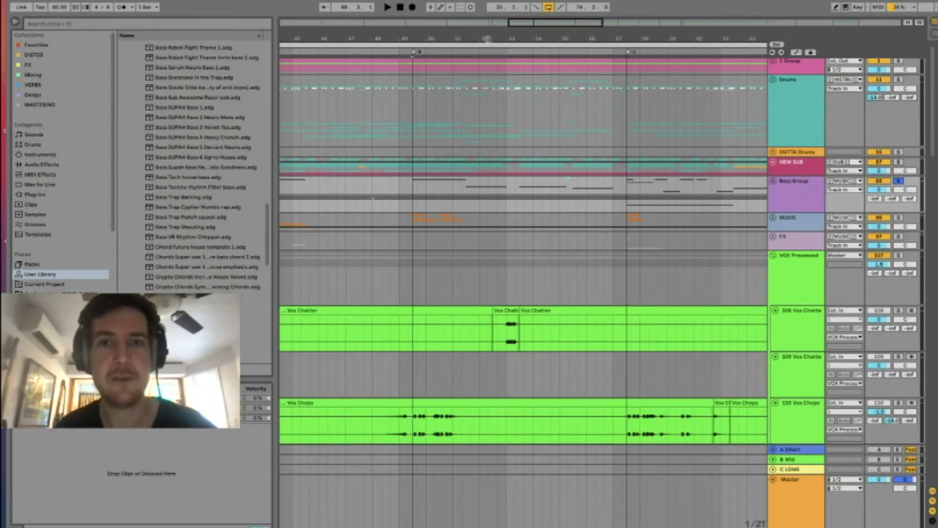
# Step: Unsolo the Bass Group track
pyautogui.moveTo(486, 38); pyautogui.dragTo(487, 22)
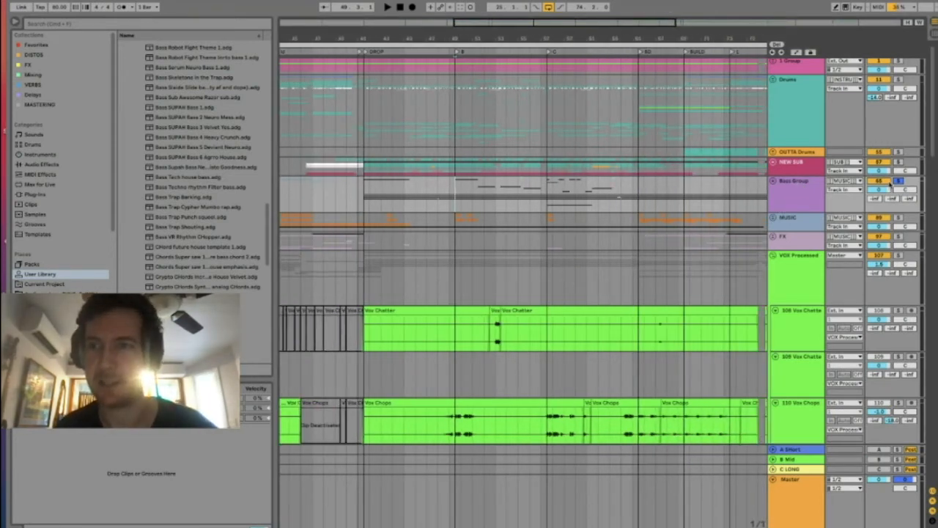
pyautogui.click(897, 183)
pyautogui.moveTo(464, 39); pyautogui.dragTo(463, 25)
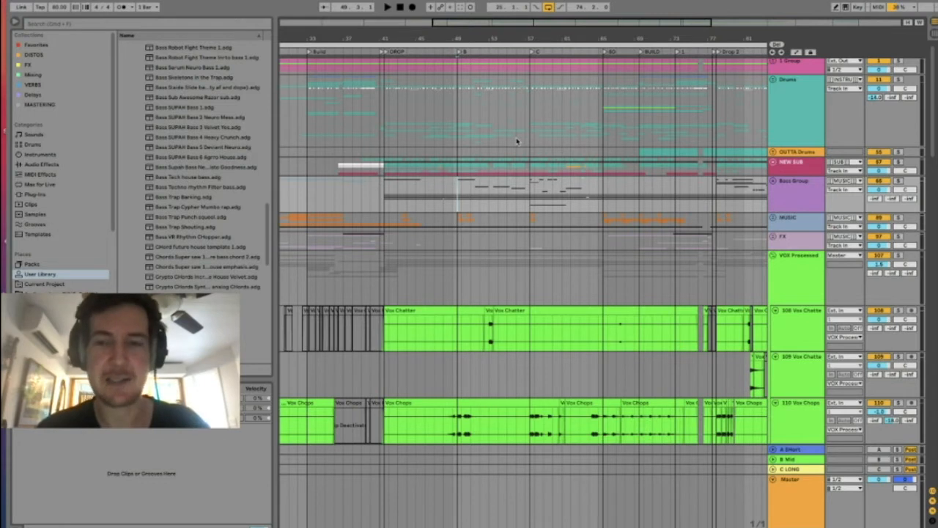
pyautogui.moveTo(471, 41); pyautogui.dragTo(495, 167)
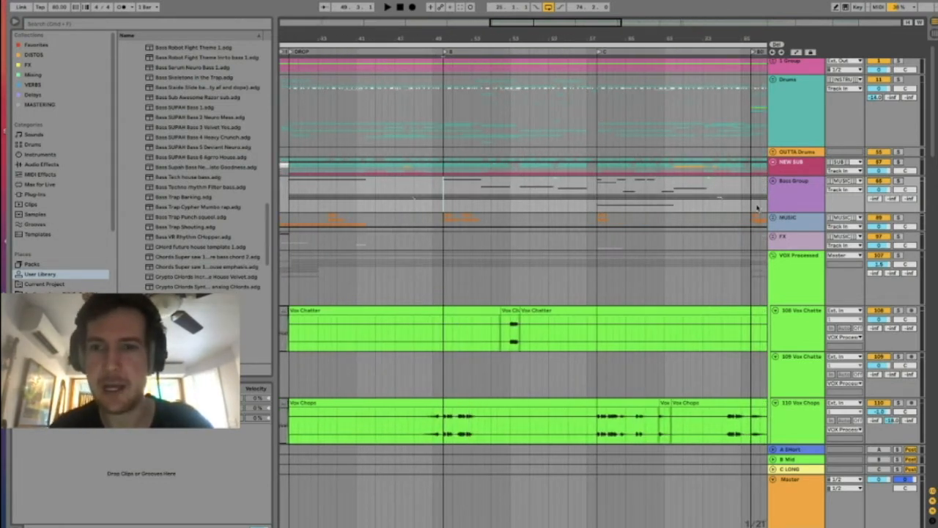
# Step: Unfold the MUSIC group and bring the intro clips of its Leads tracks into view
pyautogui.click(774, 217)
pyautogui.scroll(-2, 625, 213)
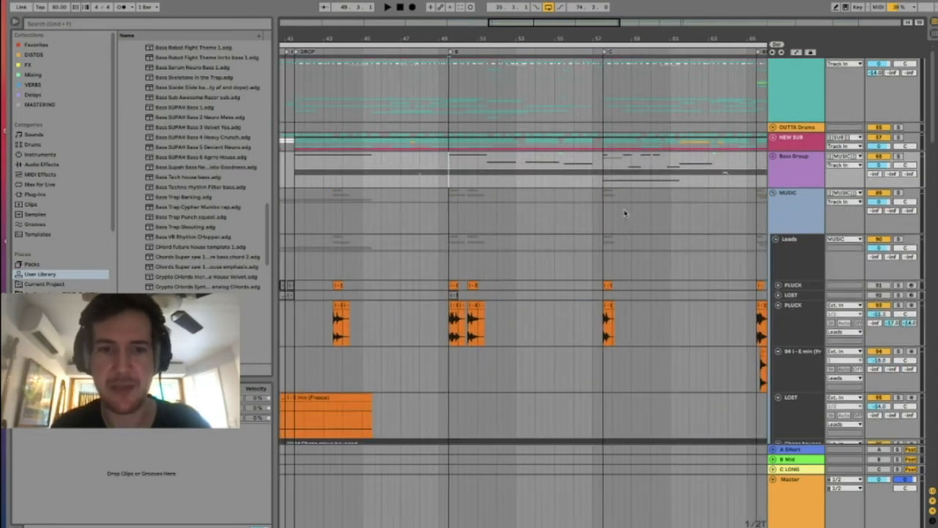
pyautogui.scroll(-3, 625, 213)
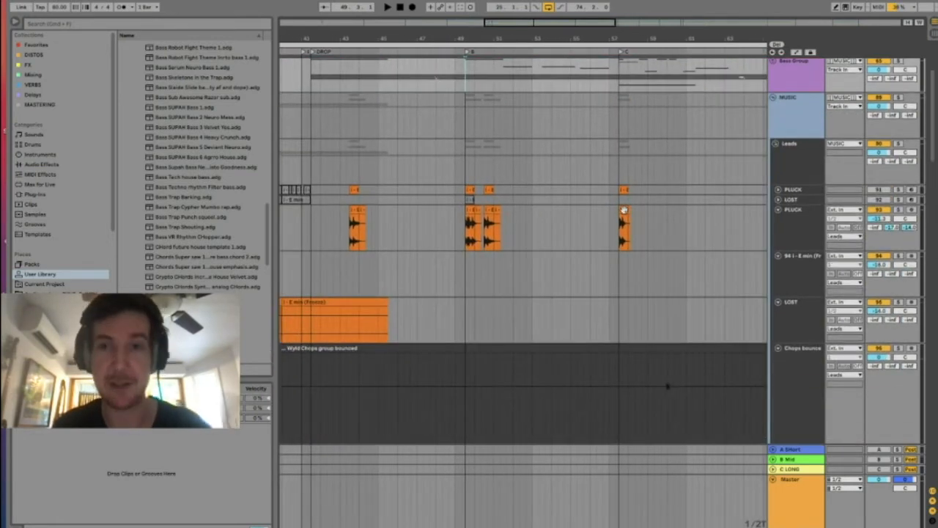
pyautogui.hscroll(-10, 625, 213)
pyautogui.hscroll(-4, 625, 213)
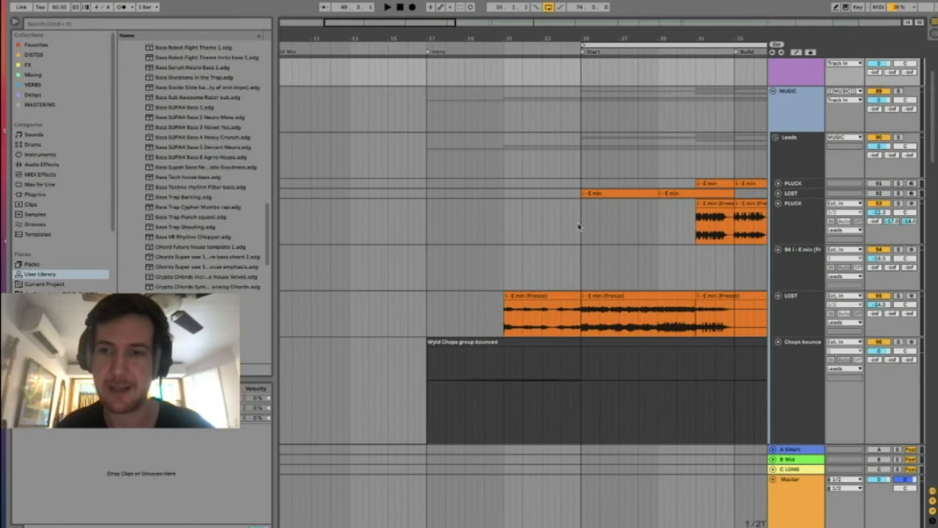
pyautogui.hscroll(5, 579, 224)
# Step: Solo the frozen LOST track and briefly audition its first E min clip from bar 21
pyautogui.click(389, 324)
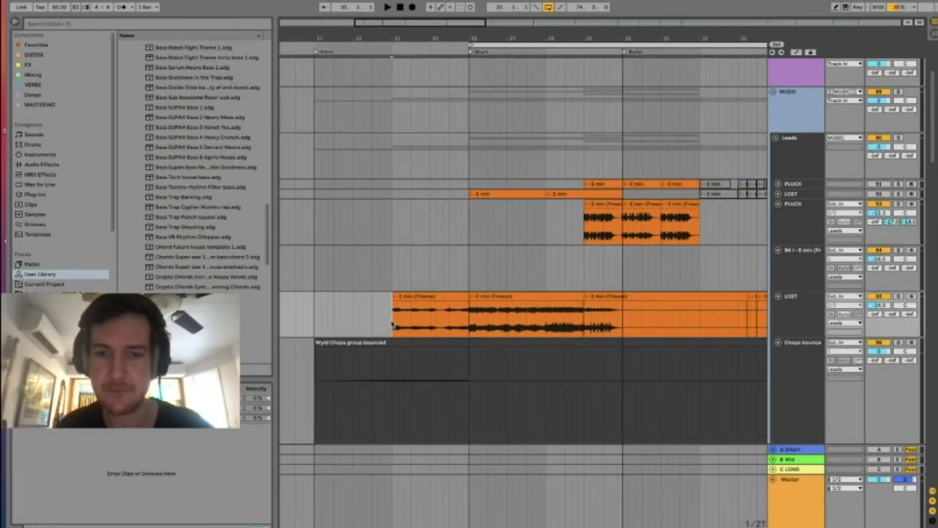
pyautogui.click(900, 297)
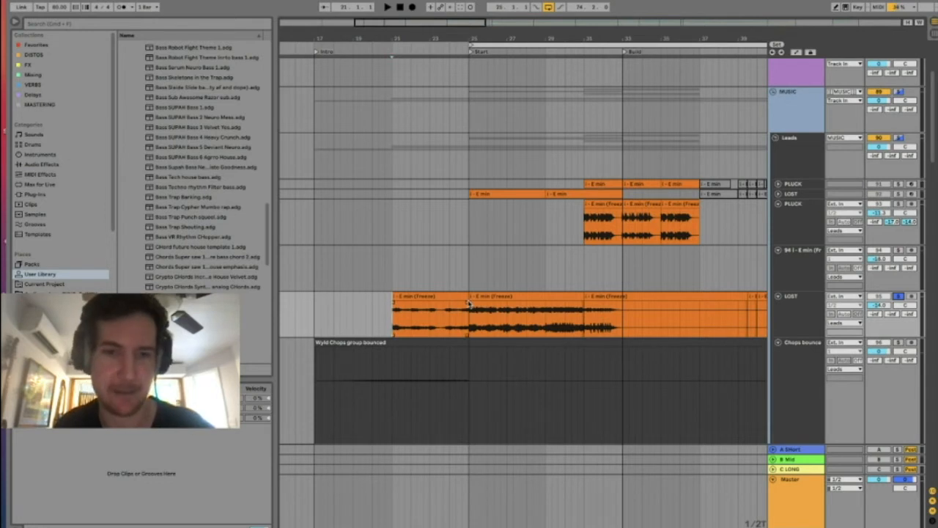
pyautogui.press('space')
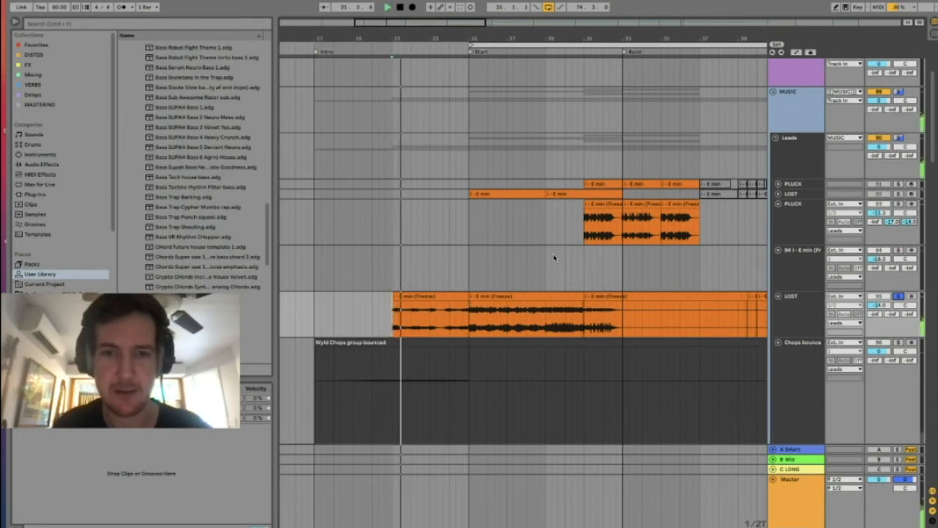
pyautogui.press('space')
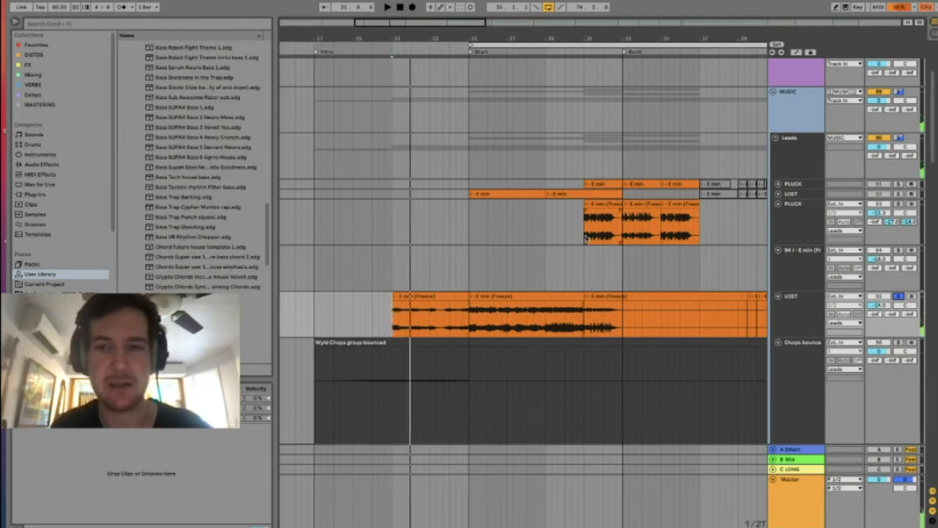
# Step: Solo the frozen PLUCK track and audition its first clip from bar 31
pyautogui.click(586, 242)
pyautogui.click(900, 203)
pyautogui.press('space')
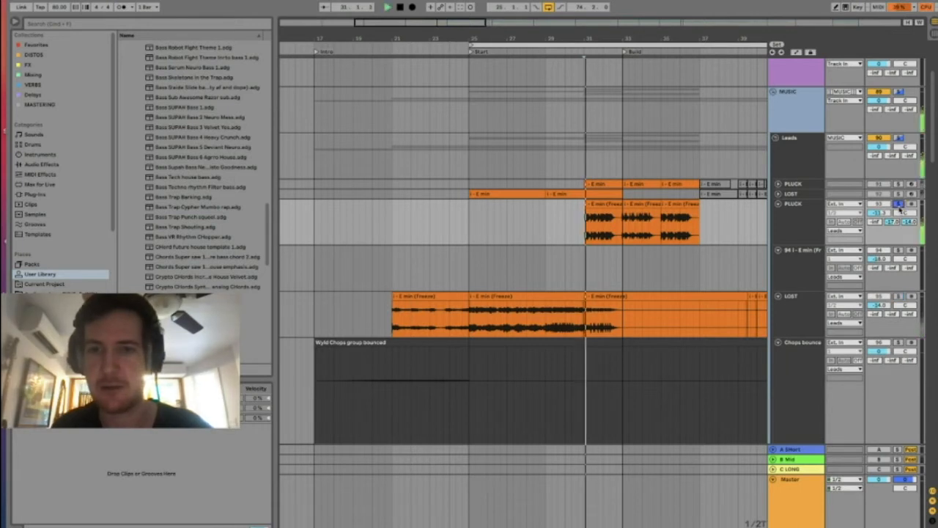
# Step: Unfold the MIDI PLUCK and LOST tracks and show the sample waveform in PLUCK's Sampler
pyautogui.click(778, 193)
pyautogui.click(778, 184)
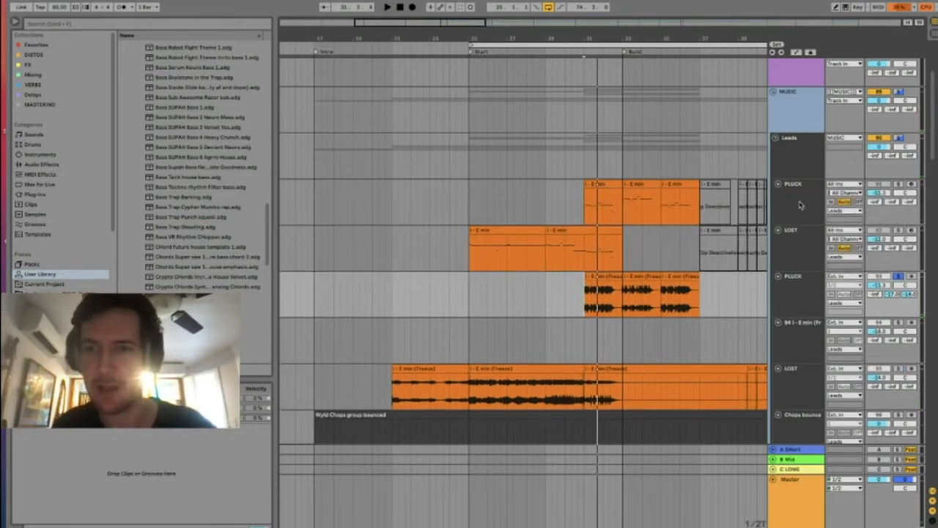
pyautogui.doubleClick(800, 206)
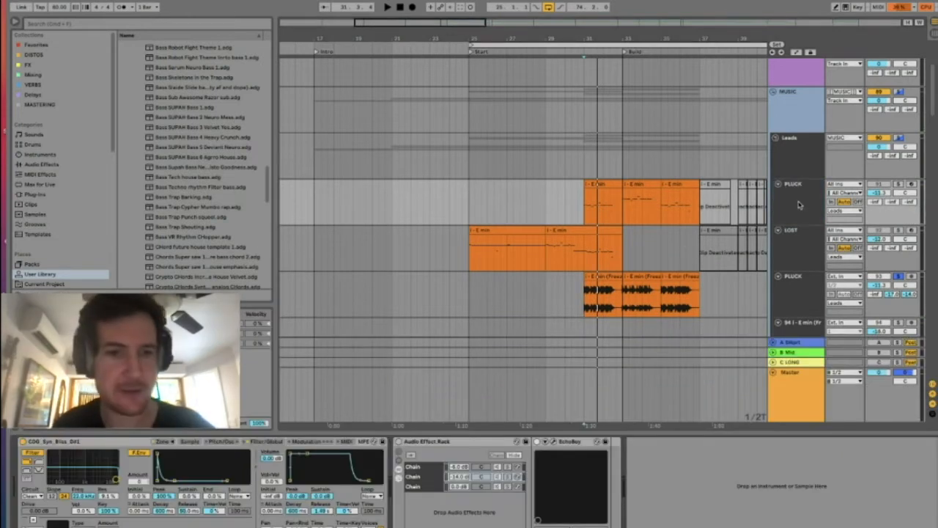
pyautogui.click(223, 442)
pyautogui.click(190, 441)
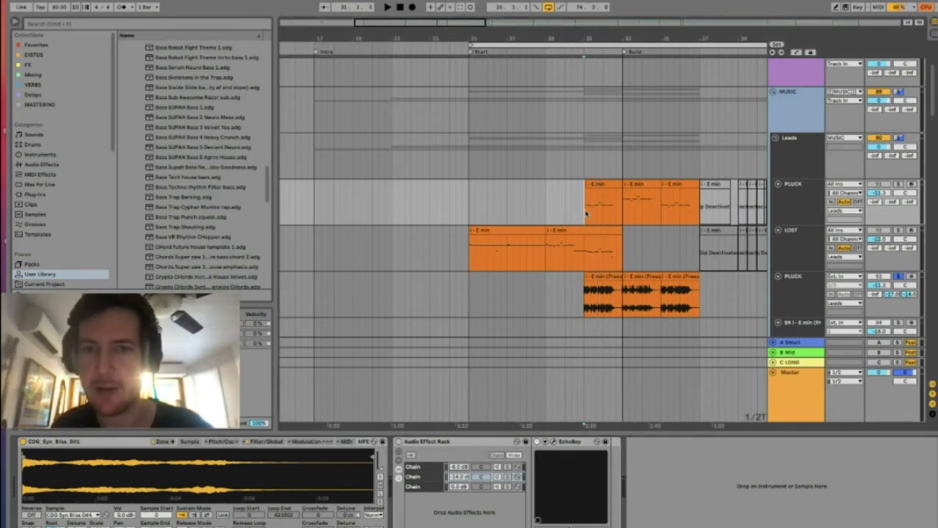
# Step: Solo the MIDI PLUCK track, audition it from bar 31, and select the opening of its phrase
pyautogui.press('space')
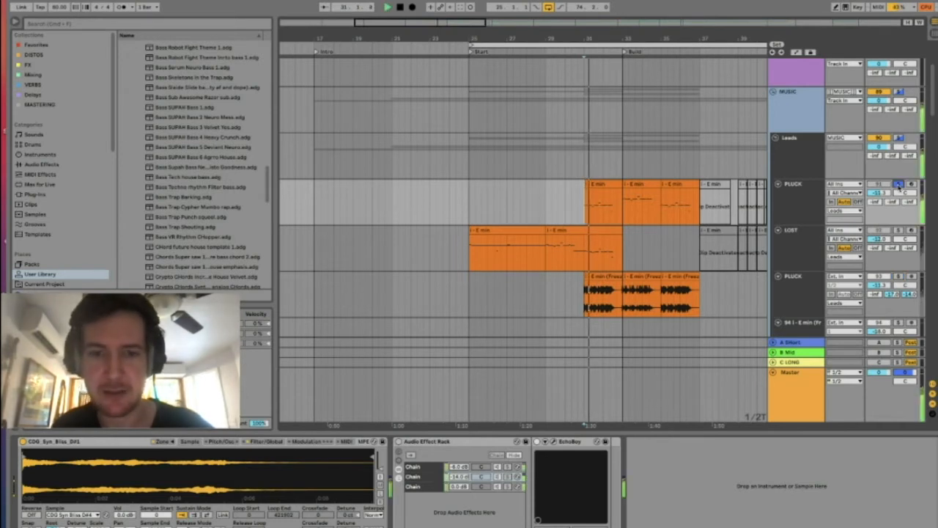
pyautogui.press('space')
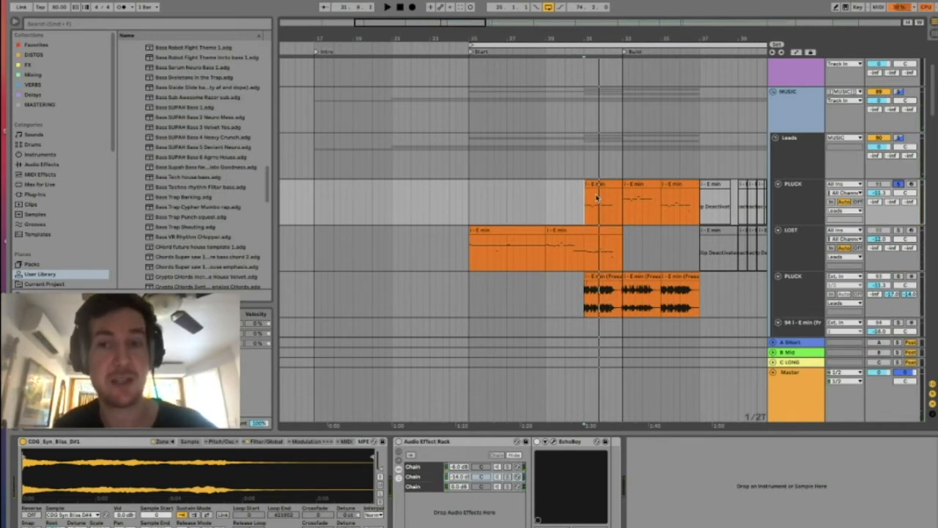
pyautogui.moveTo(597, 198); pyautogui.dragTo(635, 202)
# Step: Solo the frozen LOST track and audition it from bar 21 into bar 25
pyautogui.scroll(-5, 637, 209)
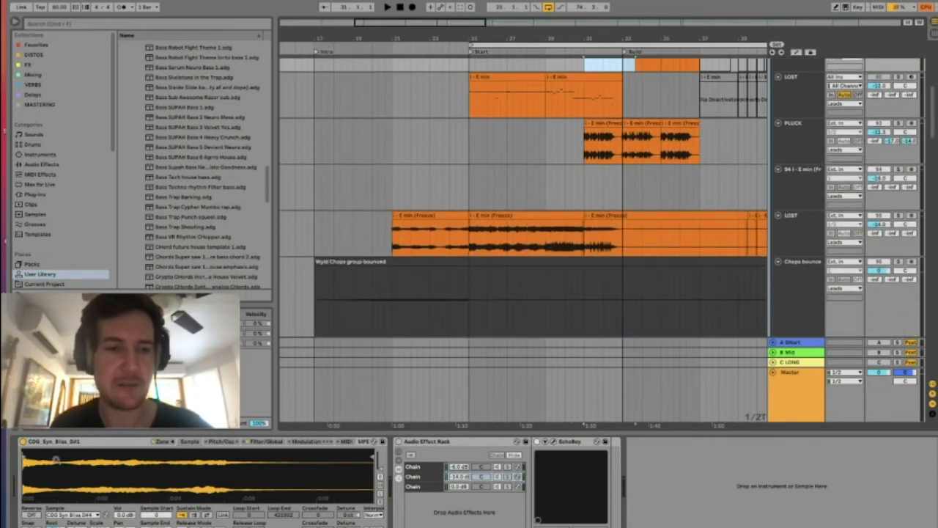
pyautogui.scroll(3, 461, 227)
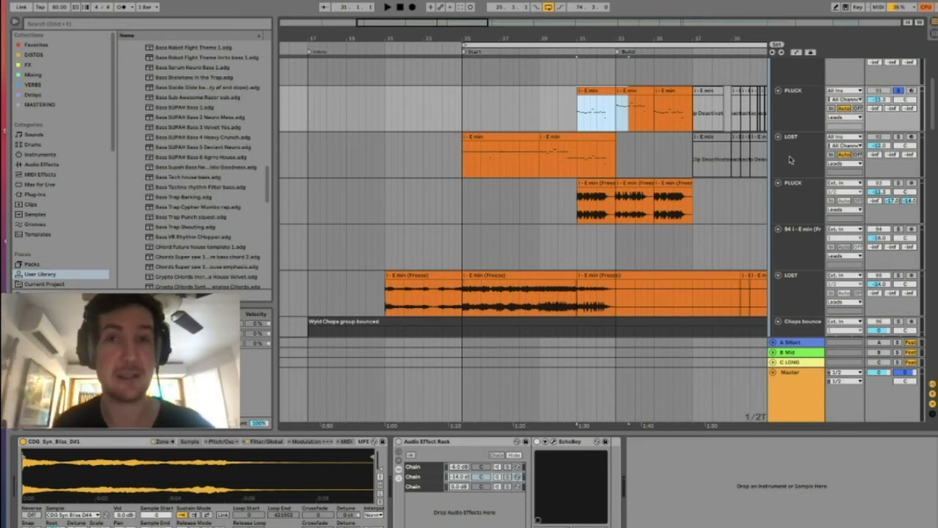
pyautogui.click(389, 304)
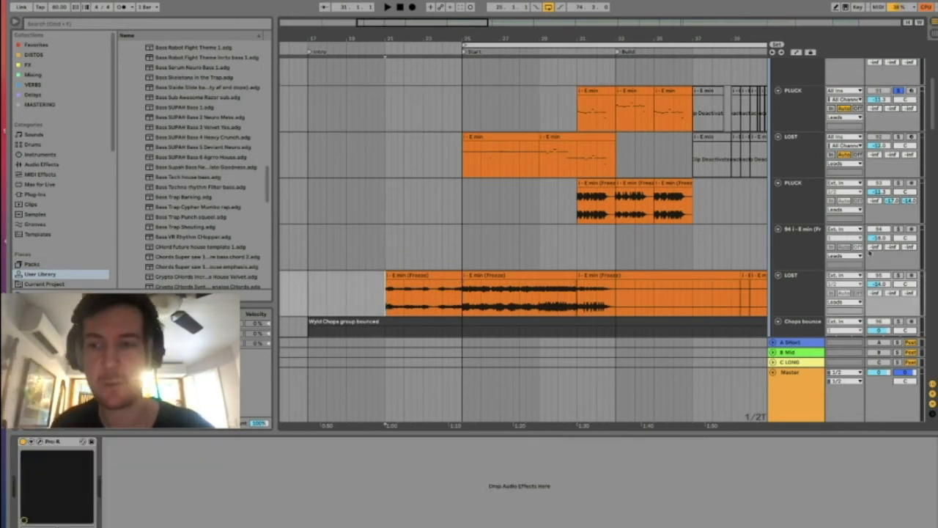
pyautogui.click(899, 275)
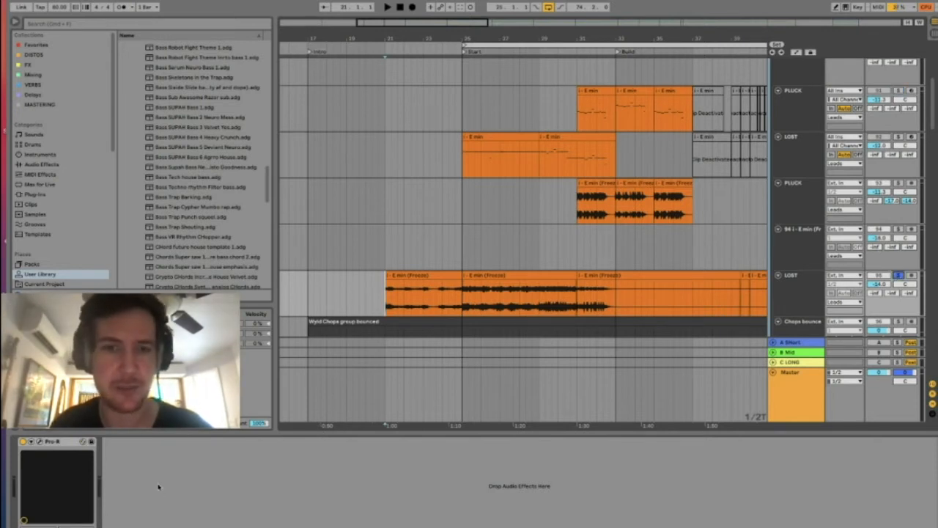
pyautogui.press('space')
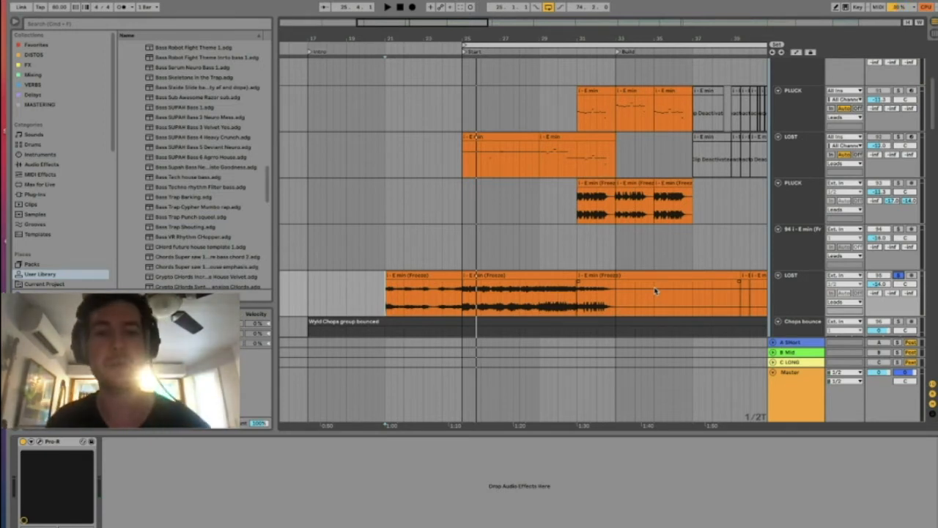
# Step: Select the frozen LOST audio from bar 25 to about bar 29 and hide the device view
pyautogui.moveTo(463, 305); pyautogui.dragTo(555, 304)
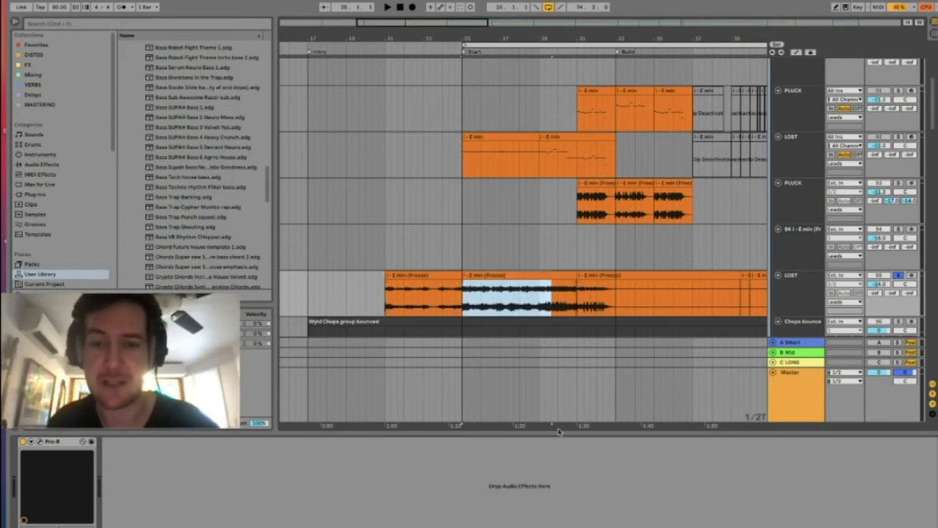
pyautogui.moveTo(555, 430); pyautogui.dragTo(555, 522)
pyautogui.scroll(3, 577, 357)
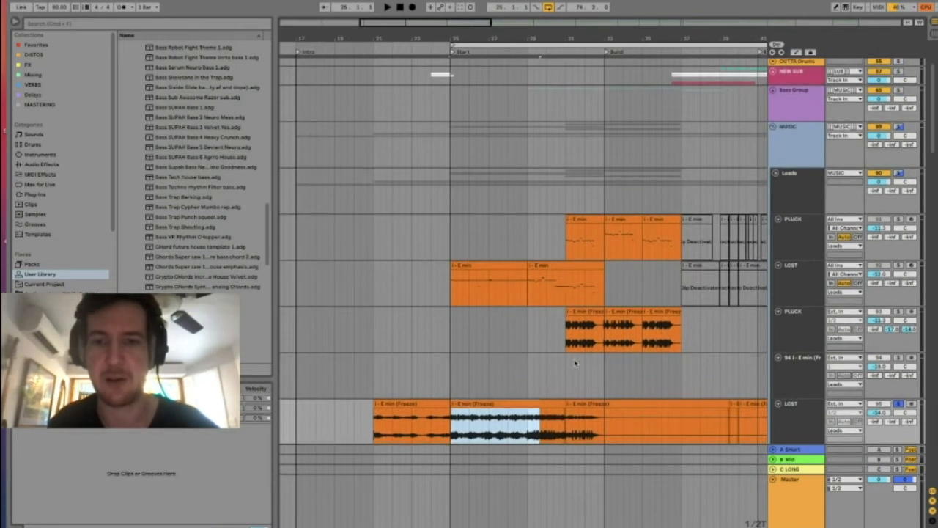
pyautogui.scroll(-2, 566, 313)
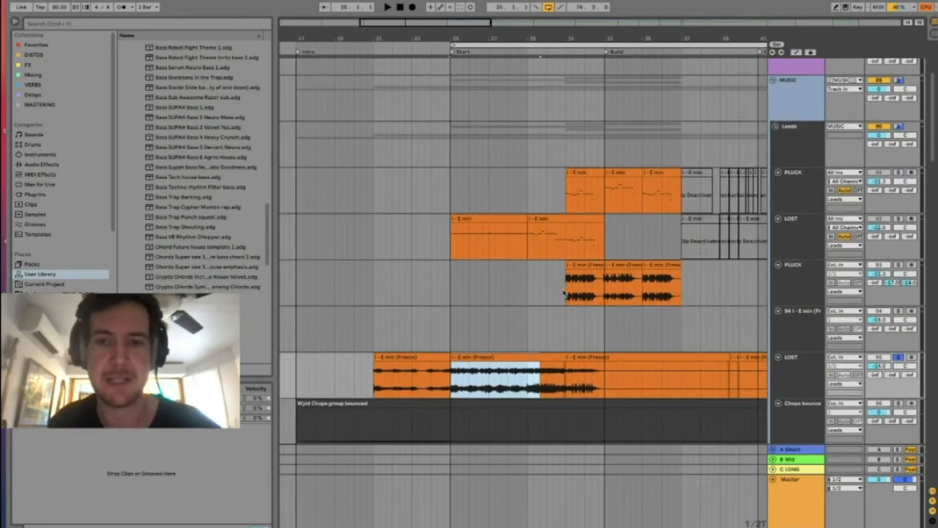
# Step: Open the first MIDI PLUCK clip's notes and set the clip's scale to D# Minor
pyautogui.click(563, 291)
pyautogui.doubleClick(582, 170)
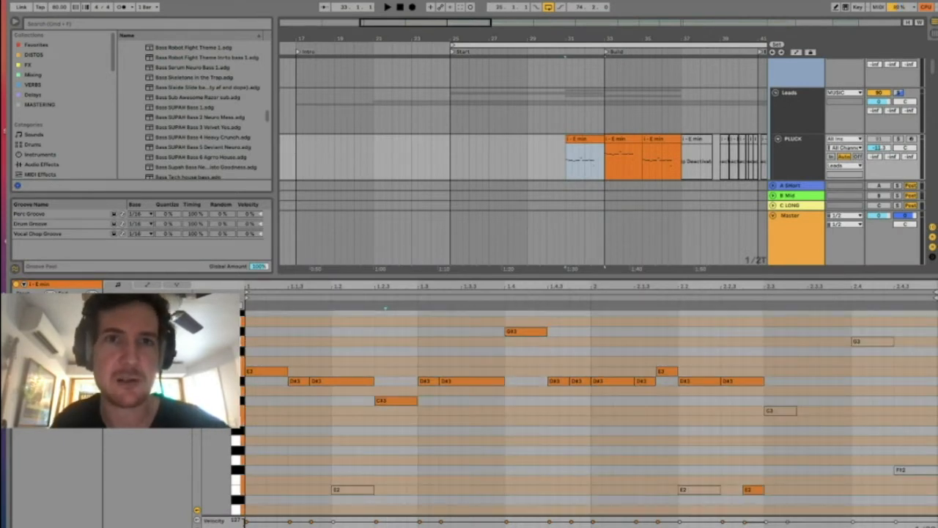
pyautogui.click(49, 362)
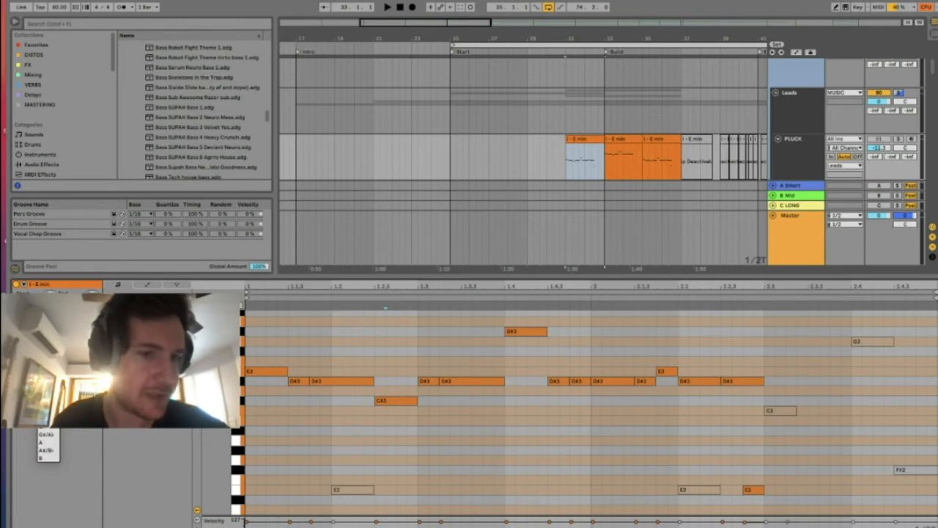
pyautogui.click(47, 395)
pyautogui.click(87, 363)
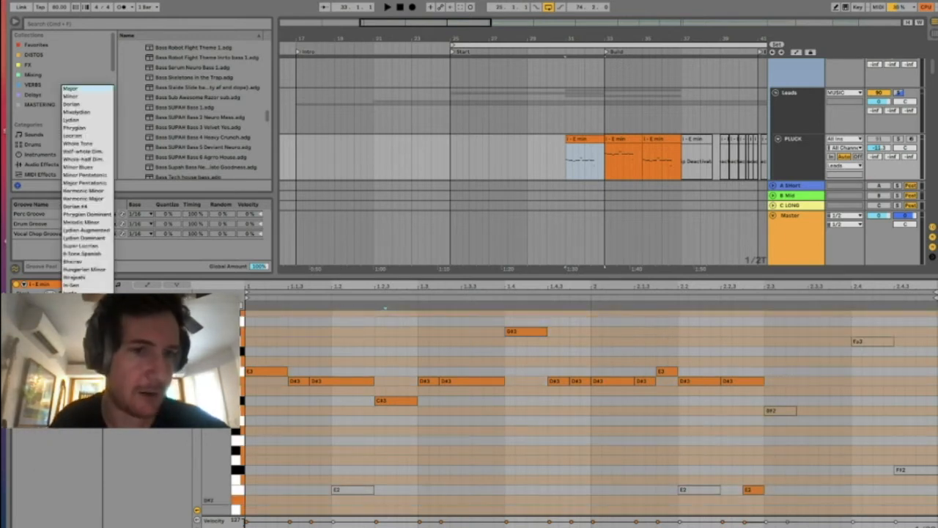
pyautogui.click(85, 96)
# Step: Select the opening E3 note and the adjacent D#3 note in turn to compare their pitches
pyautogui.click(418, 350)
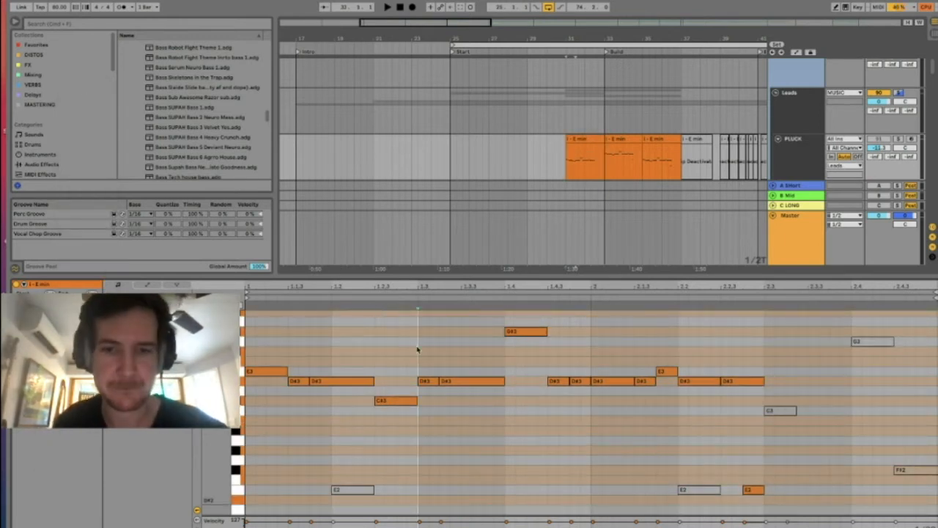
pyautogui.click(278, 372)
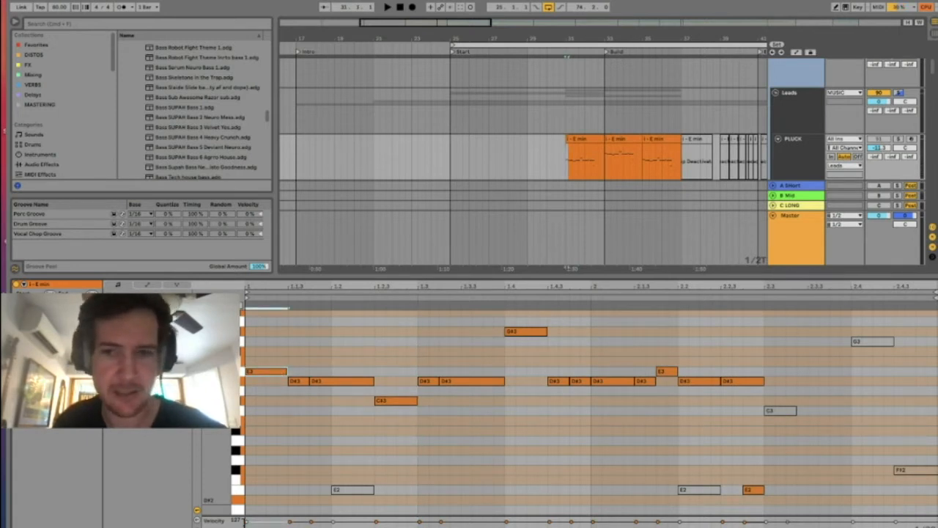
pyautogui.click(268, 383)
pyautogui.click(270, 372)
pyautogui.click(297, 382)
pyautogui.click(273, 372)
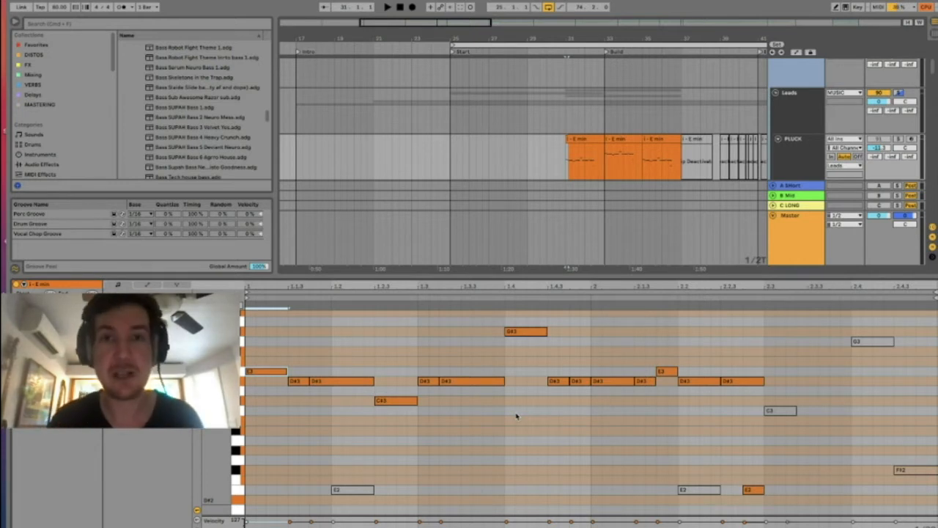
# Step: Close the note editor, select the MIDI PLUCK clip at bars 31 to 33, and audition the soloed frozen PLUCK track
pyautogui.click(593, 277)
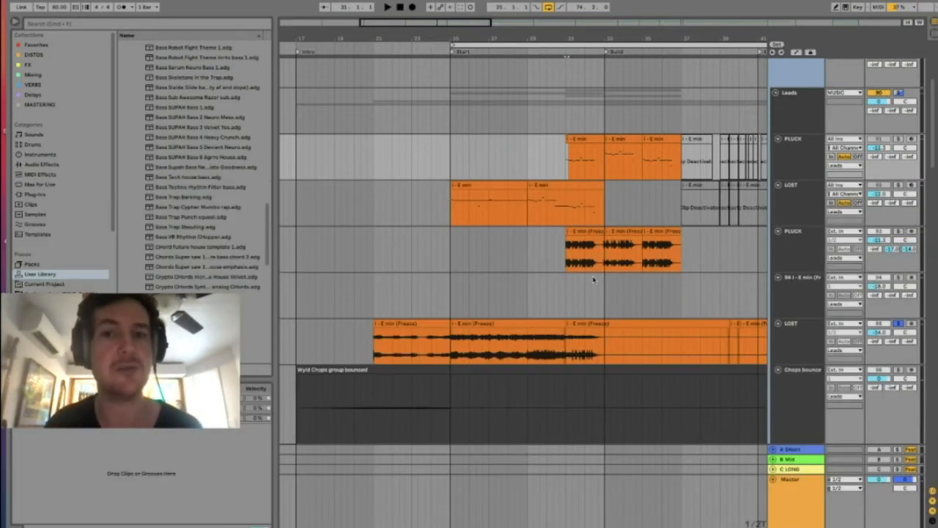
pyautogui.moveTo(568, 170); pyautogui.dragTo(605, 170)
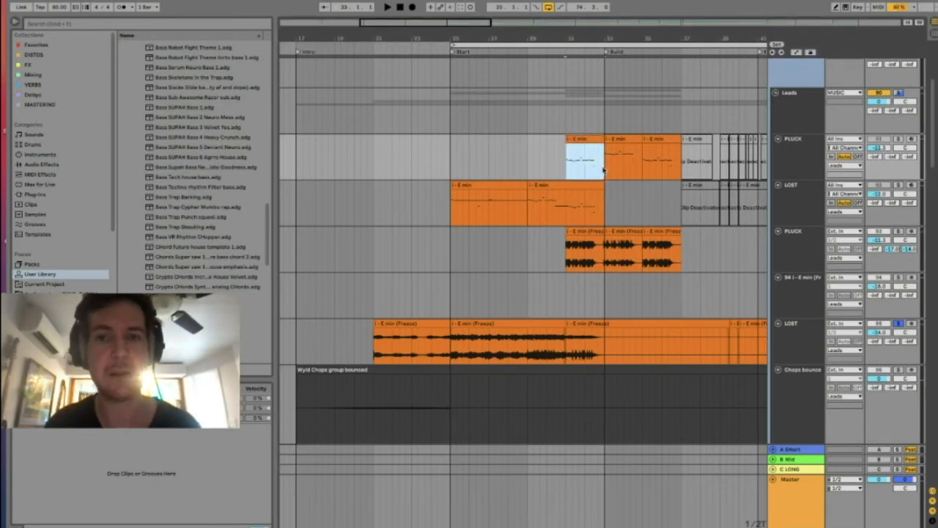
pyautogui.hscroll(3, 762, 151)
pyautogui.scroll(1, 763, 150)
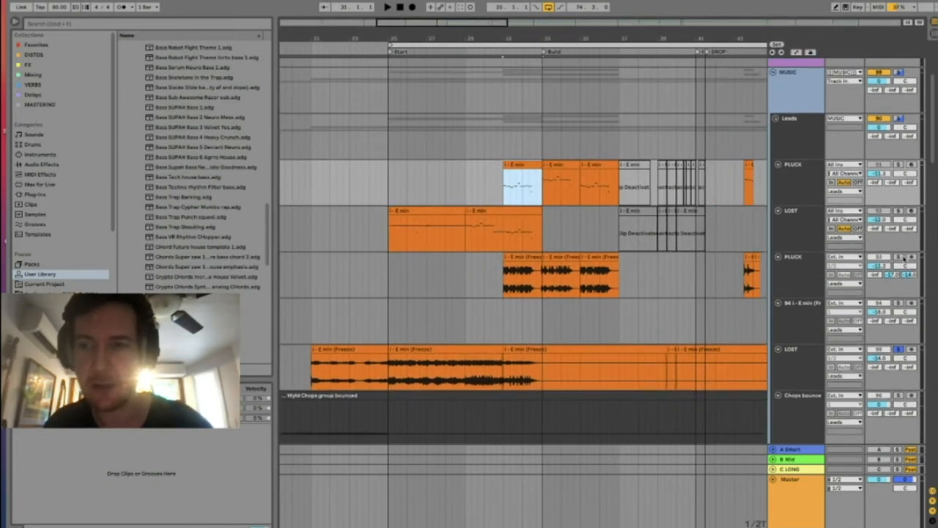
pyautogui.click(900, 256)
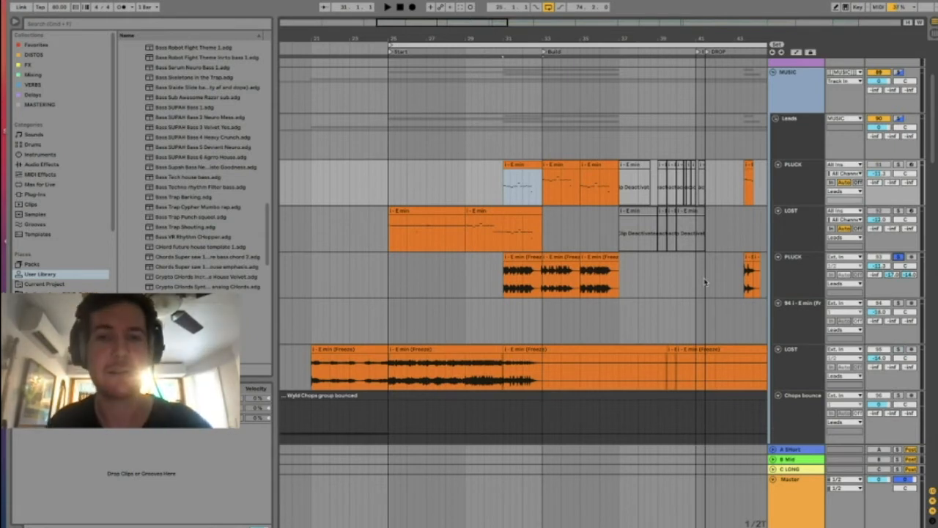
pyautogui.press('space')
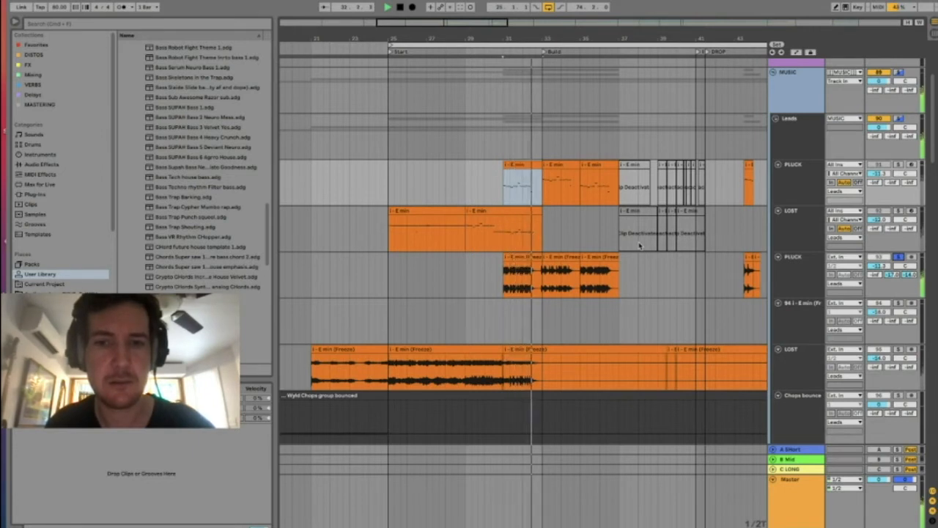
pyautogui.press('space')
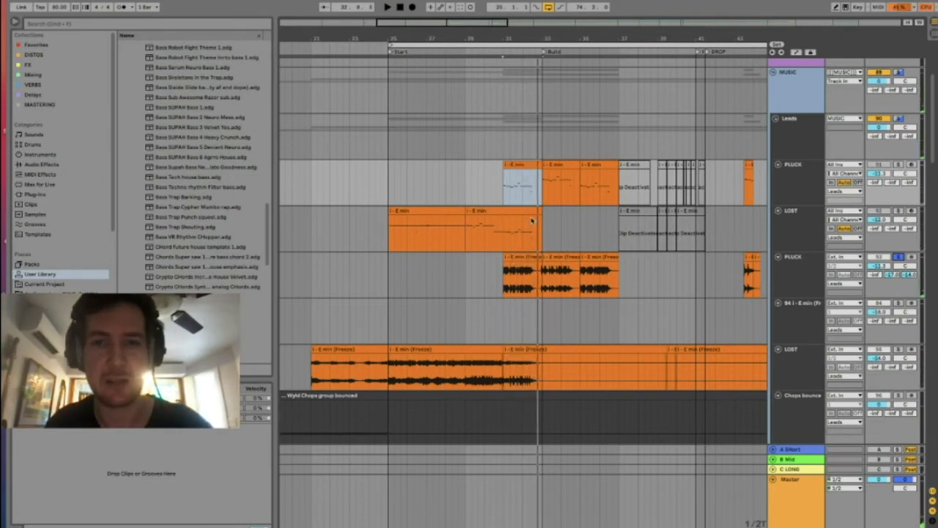
# Step: Zoom in on the phrase at bars 31 to 33 and show the pitch and oscillator settings of the MIDI PLUCK track's Sampler
pyautogui.moveTo(528, 40); pyautogui.dragTo(530, 36)
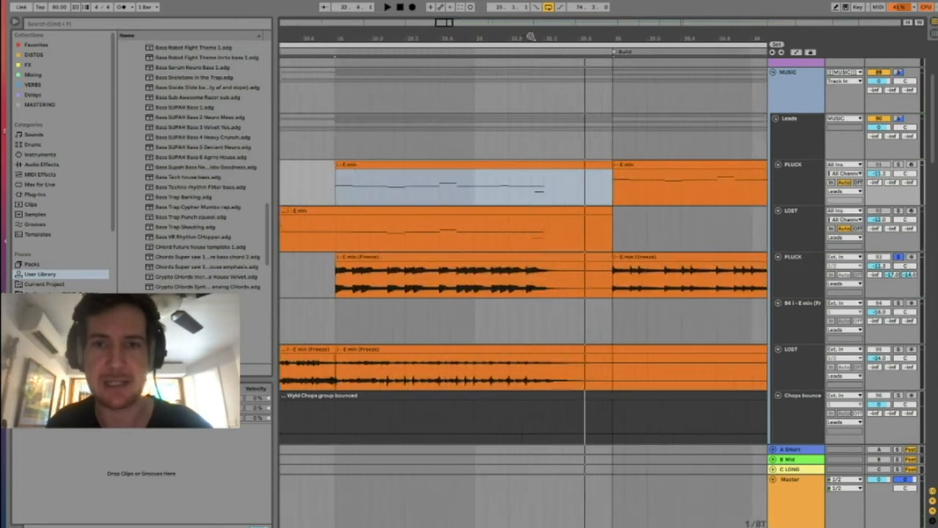
pyautogui.click(530, 251)
pyautogui.click(509, 249)
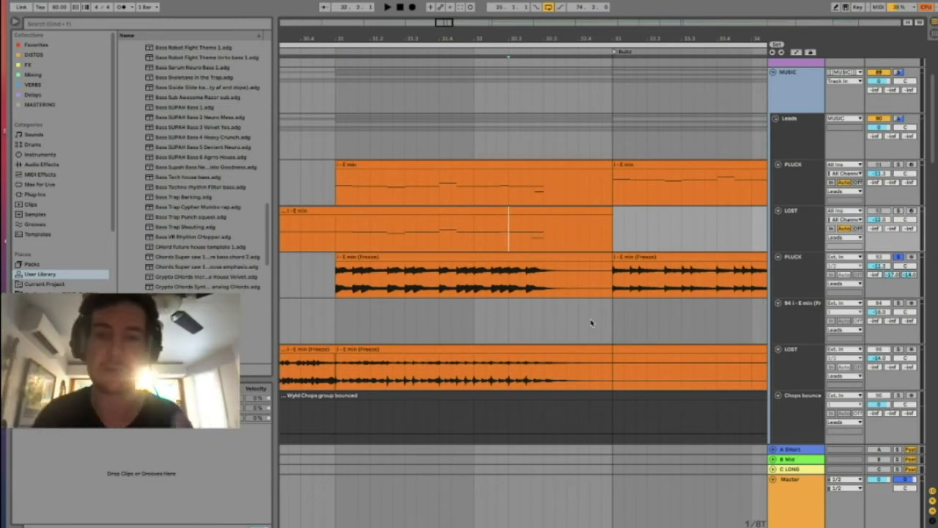
pyautogui.doubleClick(778, 190)
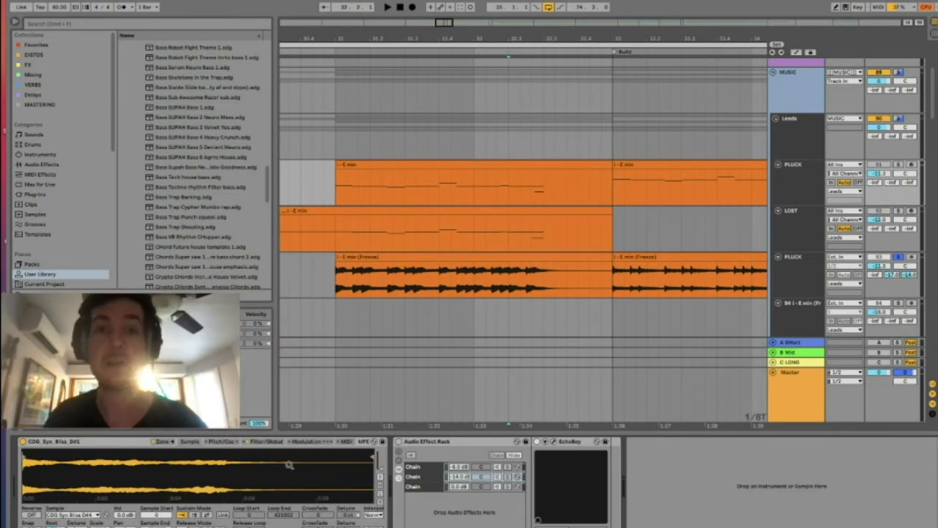
pyautogui.click(224, 441)
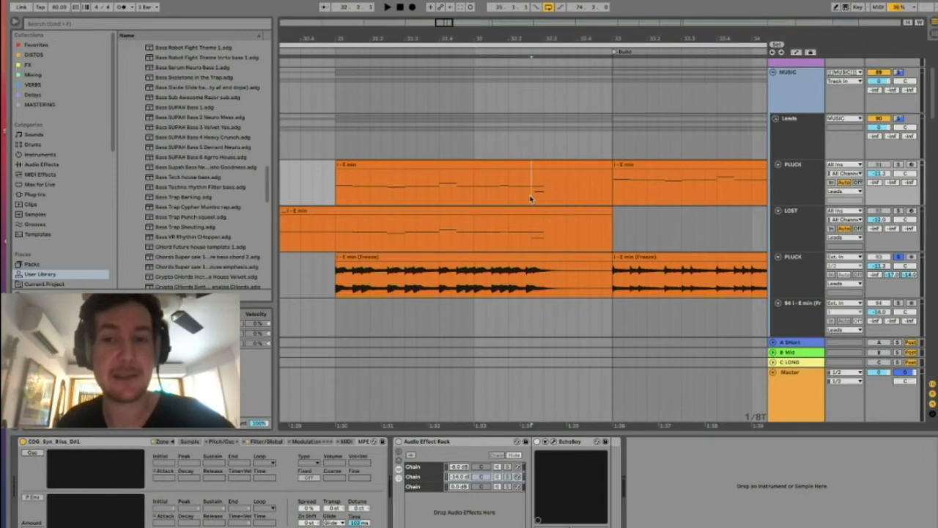
# Step: Mark the low last note of the first MIDI PLUCK clip and point out the Sampler's glide Time setting
pyautogui.moveTo(532, 192); pyautogui.dragTo(543, 197)
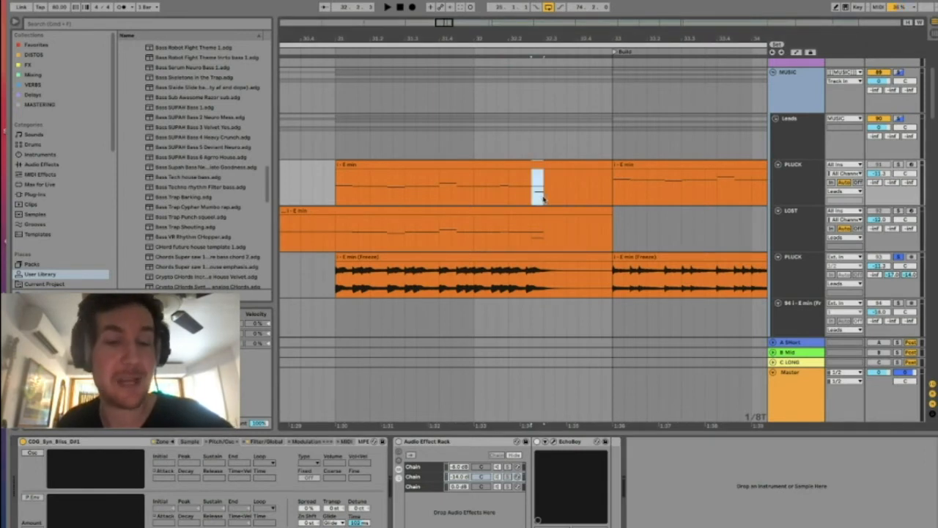
pyautogui.moveTo(522, 194); pyautogui.dragTo(543, 196)
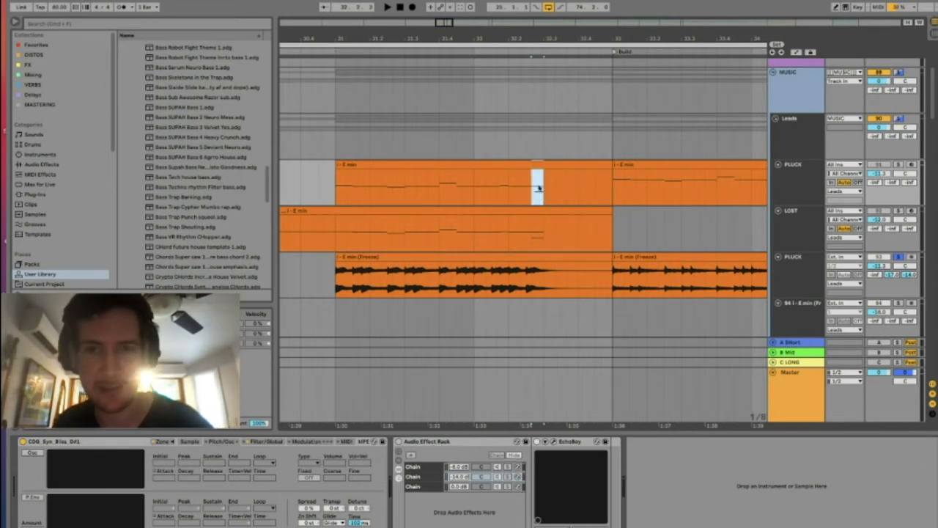
pyautogui.moveTo(537, 191); pyautogui.dragTo(540, 194)
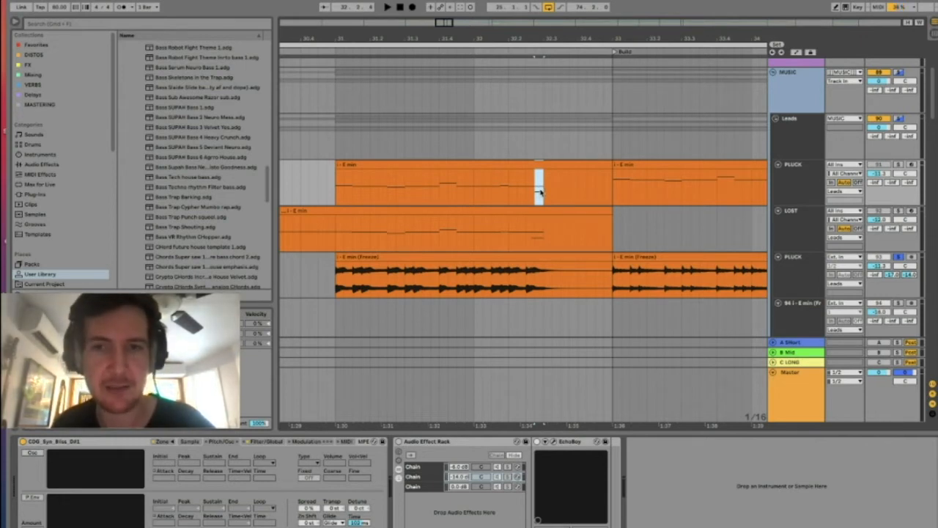
pyautogui.moveTo(581, 179); pyautogui.dragTo(571, 182)
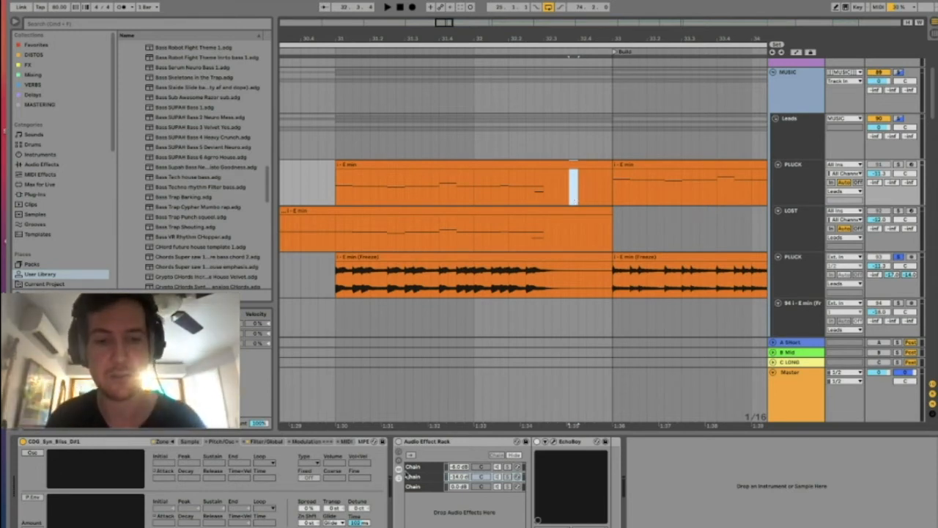
pyautogui.click(359, 521)
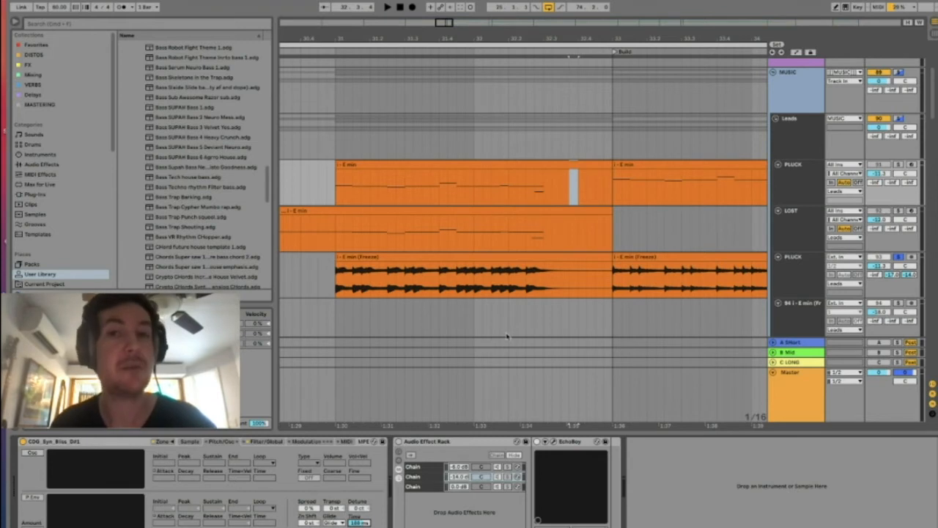
# Step: Set the glide Time of the MIDI PLUCK track's Sampler to 102 ms
pyautogui.moveTo(364, 521); pyautogui.dragTo(361, 524)
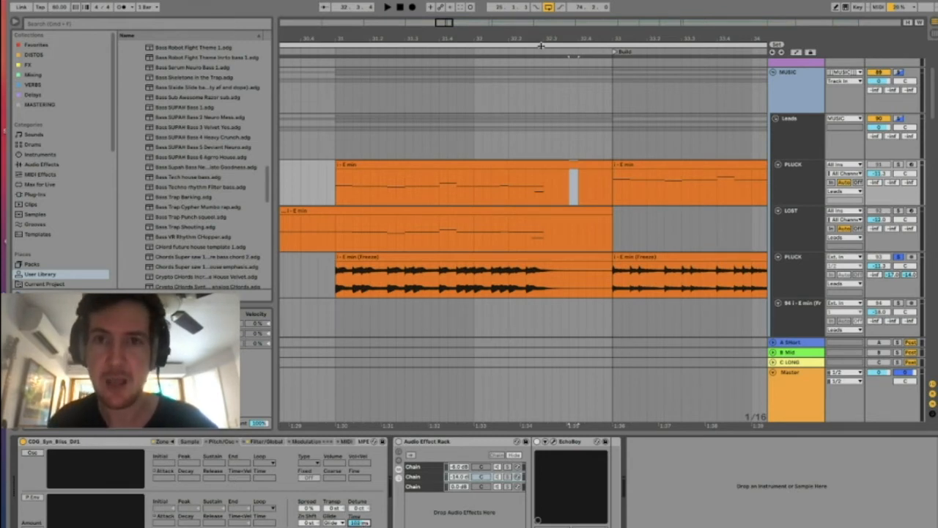
# Step: Solo the frozen PLUCK track together with track 94, play the breakdown from bar 65, and show the PLUCK track's effect rack
pyautogui.moveTo(541, 45); pyautogui.dragTo(541, 26)
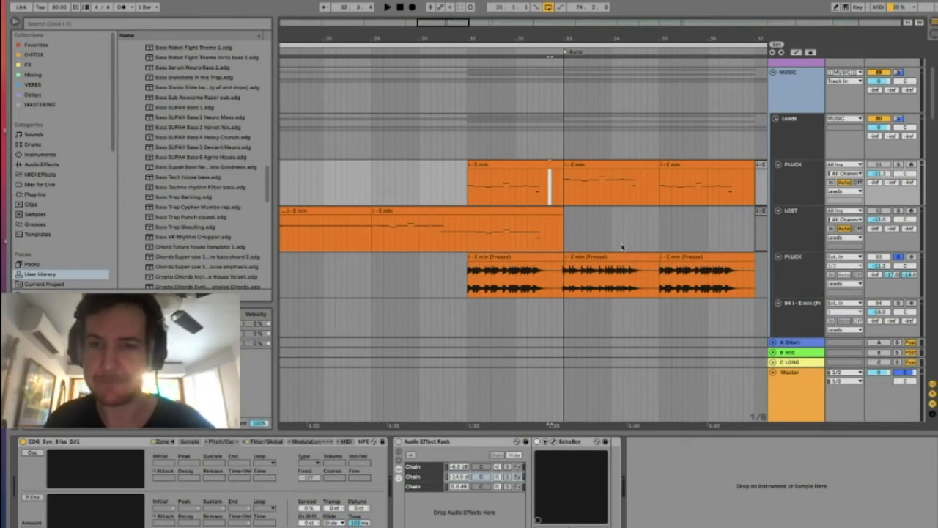
pyautogui.moveTo(600, 42); pyautogui.dragTo(569, 15)
pyautogui.scroll(-4, 610, 198)
pyautogui.hscroll(4, 610, 198)
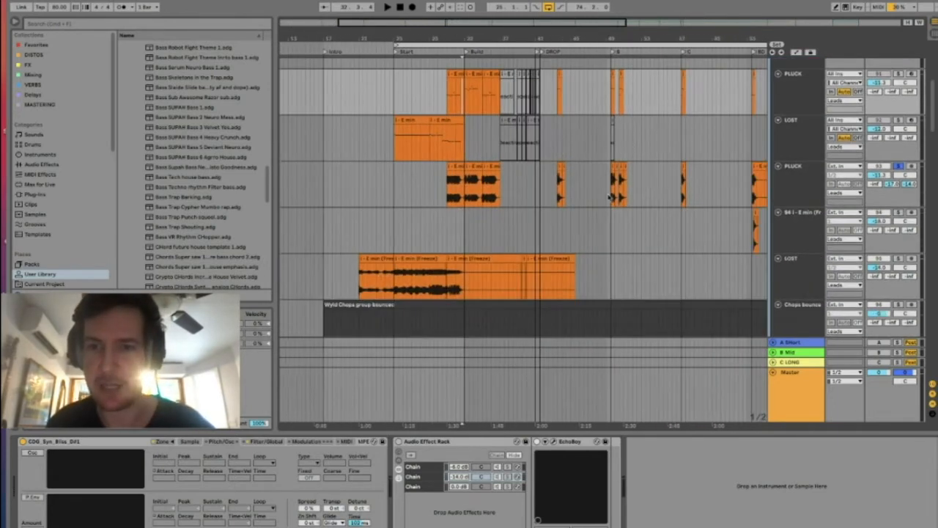
pyautogui.press('alt+super+l')
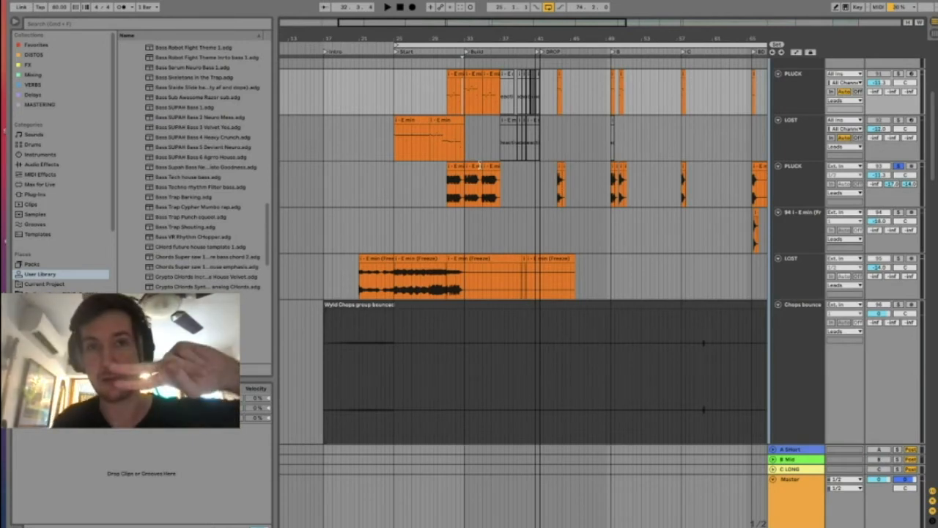
pyautogui.hscroll(10, 478, 165)
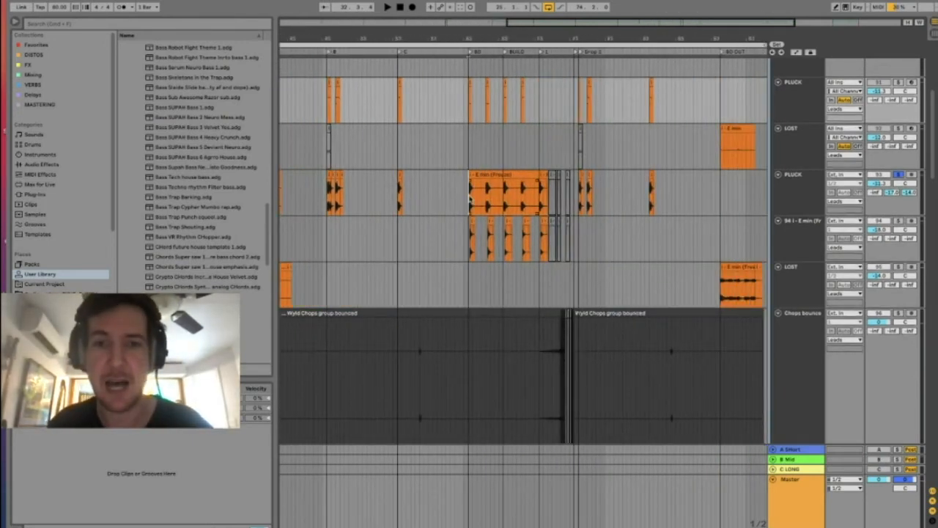
pyautogui.click(899, 175)
pyautogui.click(899, 176)
pyautogui.keyDown('super'); pyautogui.click(900, 220); pyautogui.keyUp('super')
pyautogui.press('space')
pyautogui.doubleClick(815, 208)
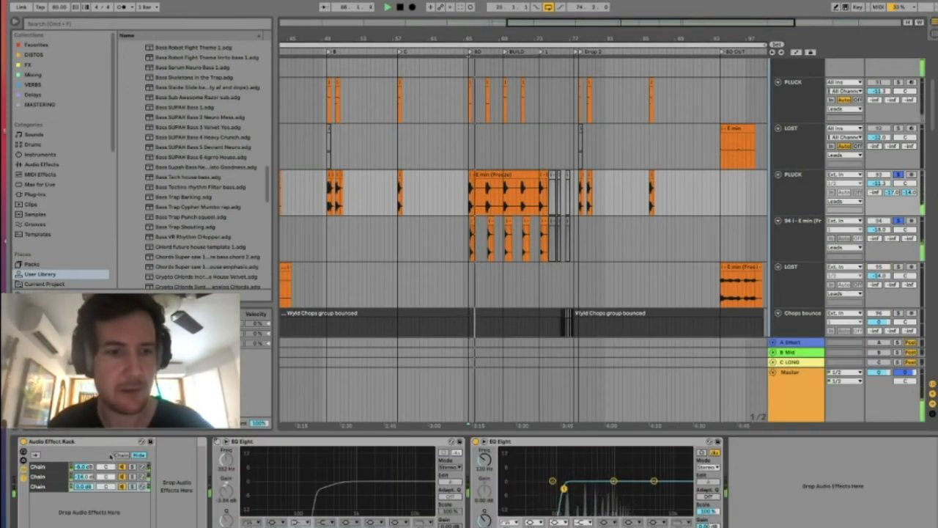
# Step: Switch between the three chains of the frozen PLUCK rack during playback to compare their devices, ending on the second chain
pyautogui.click(56, 485)
pyautogui.click(54, 476)
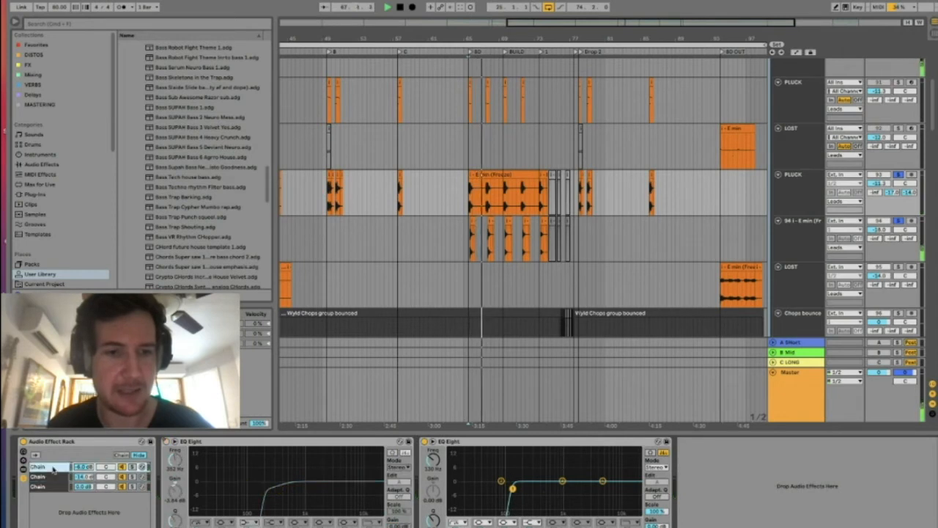
pyautogui.click(53, 466)
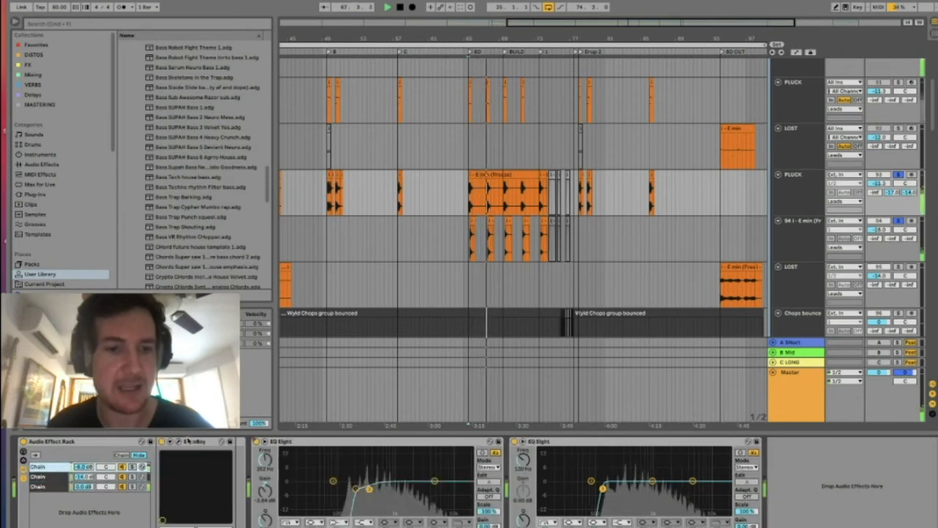
pyautogui.click(40, 477)
pyautogui.click(37, 487)
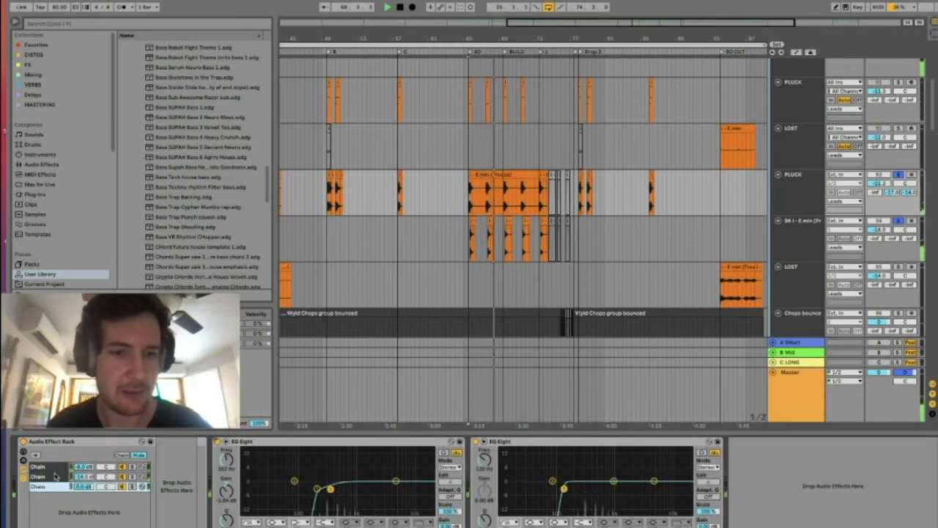
pyautogui.click(44, 467)
pyautogui.click(49, 477)
pyautogui.click(48, 467)
pyautogui.click(48, 476)
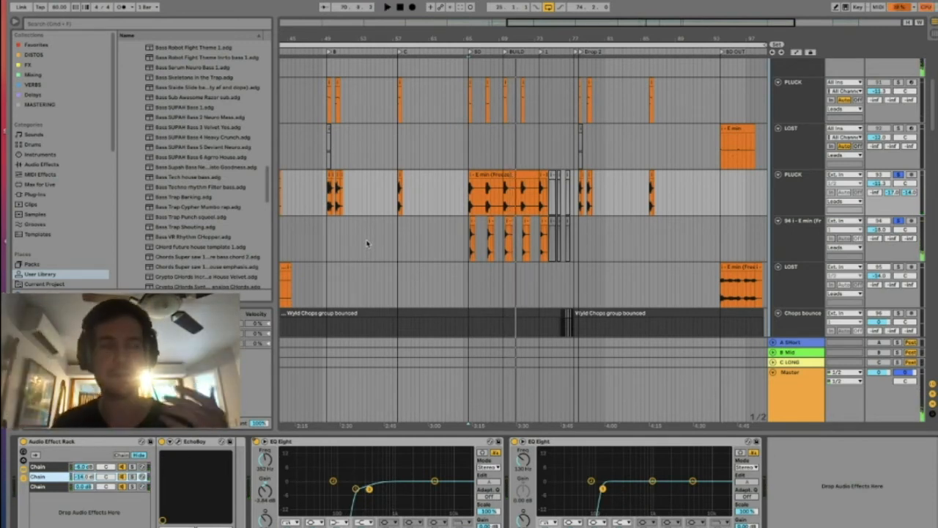
# Step: Select the first PLUCK hit and its track 94 counterpart at bar 65, clear the solos, and play them in the full mix
pyautogui.moveTo(469, 205); pyautogui.dragTo(485, 242)
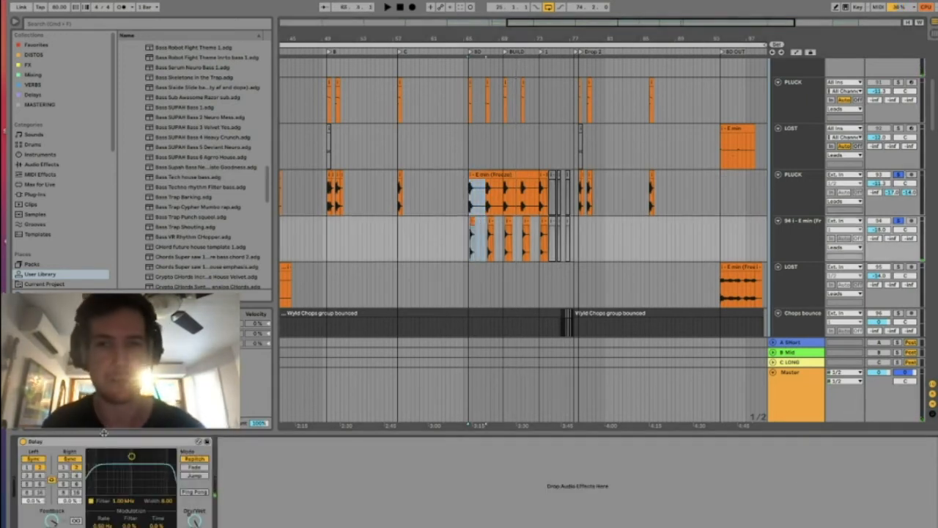
pyautogui.moveTo(467, 35); pyautogui.dragTo(466, 35)
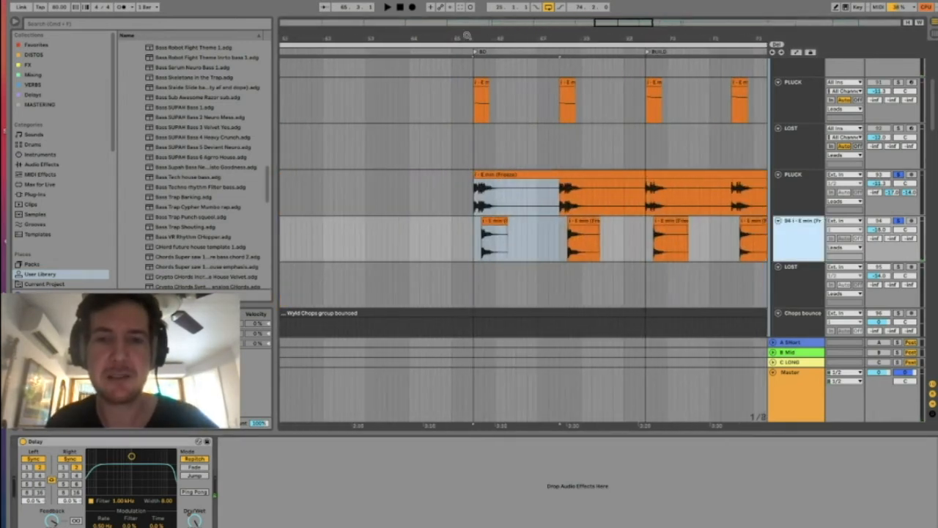
pyautogui.moveTo(477, 192); pyautogui.dragTo(499, 230)
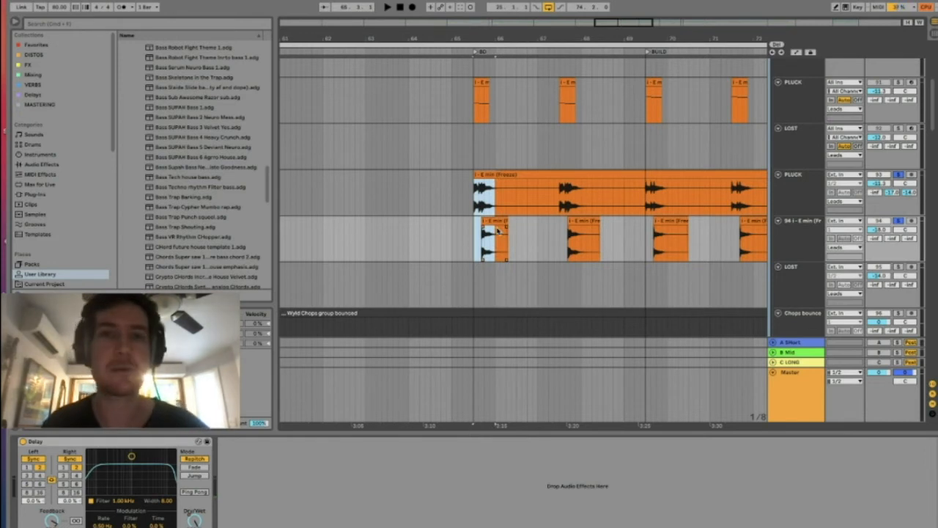
pyautogui.click(905, 179)
pyautogui.press('space')
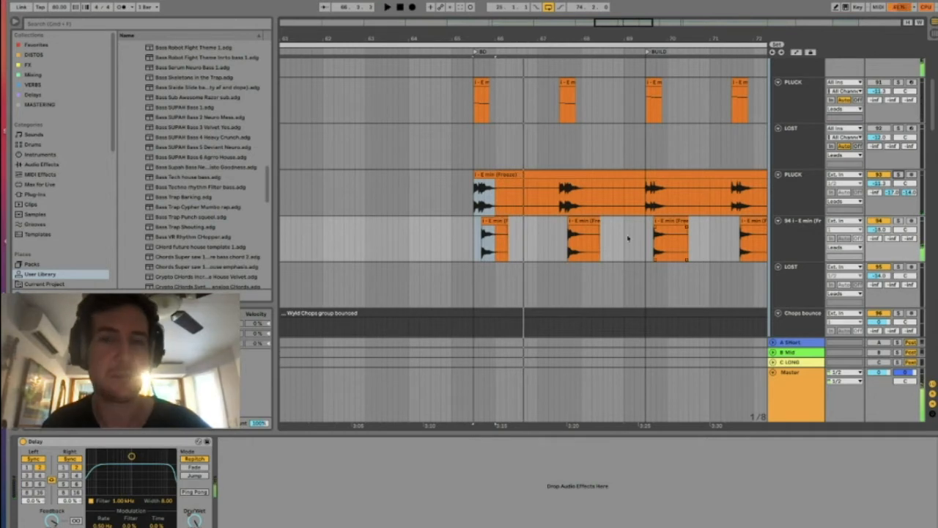
pyautogui.press('space')
# Step: Highlight the first track 94 clip, and mark it together with the overlapping PLUCK hit above it
pyautogui.click(501, 246)
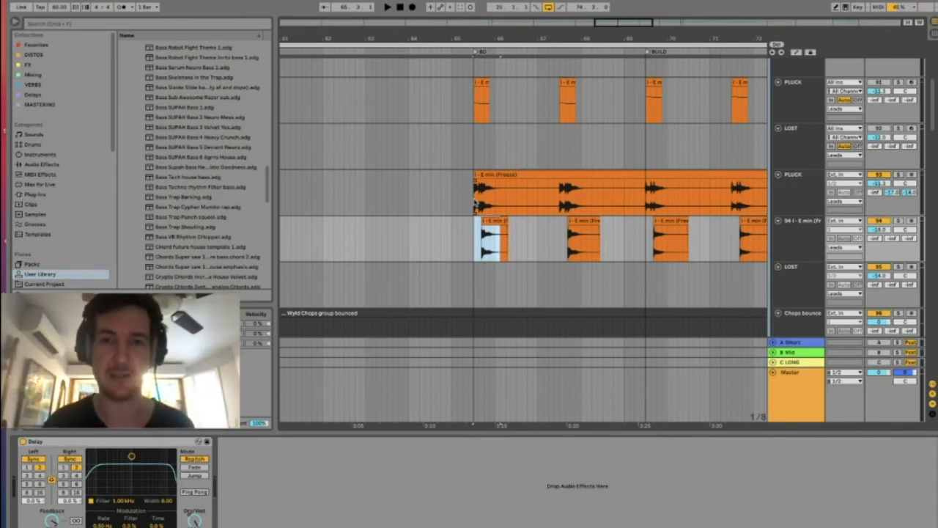
pyautogui.press('Left')
pyautogui.moveTo(475, 205); pyautogui.dragTo(511, 233)
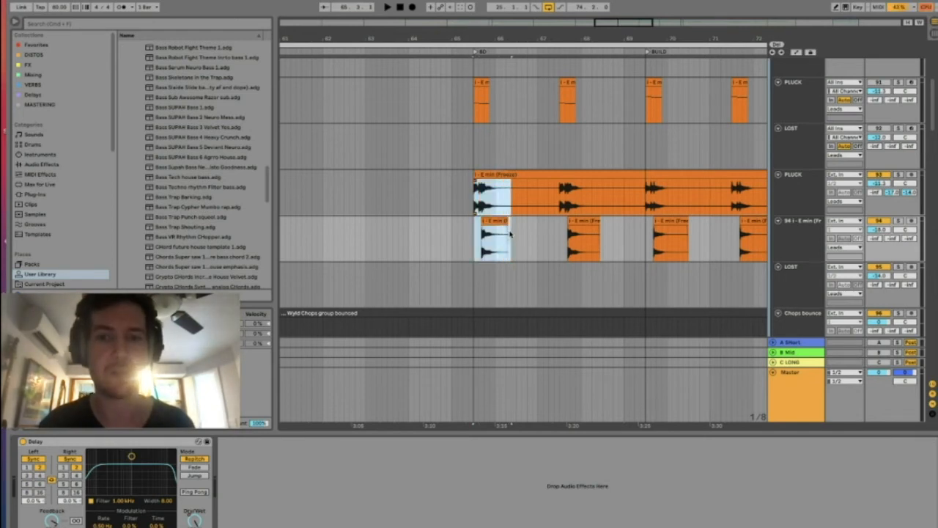
pyautogui.moveTo(475, 204); pyautogui.dragTo(496, 238)
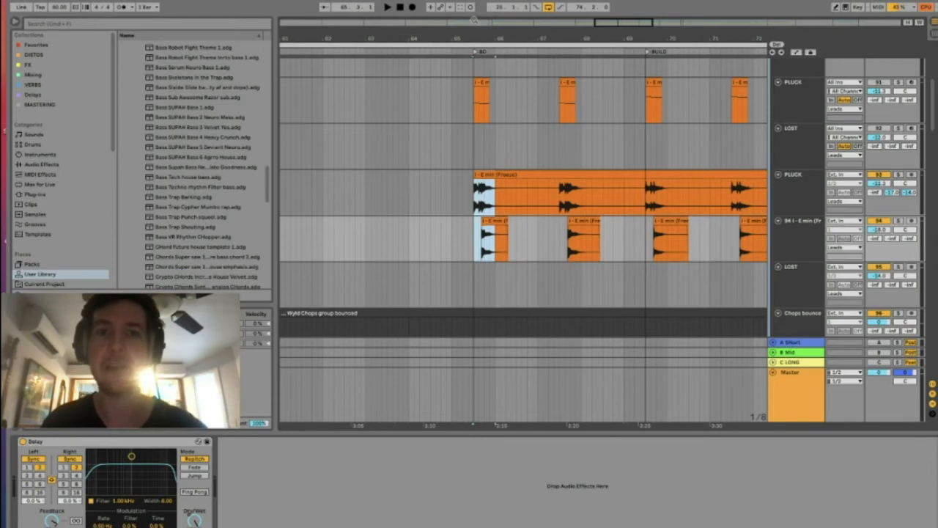
pyautogui.moveTo(474, 39); pyautogui.dragTo(472, 21)
# Step: Solo the frozen PLUCK track and audition its first phrase from bar 31
pyautogui.hscroll(-1, 357, 206)
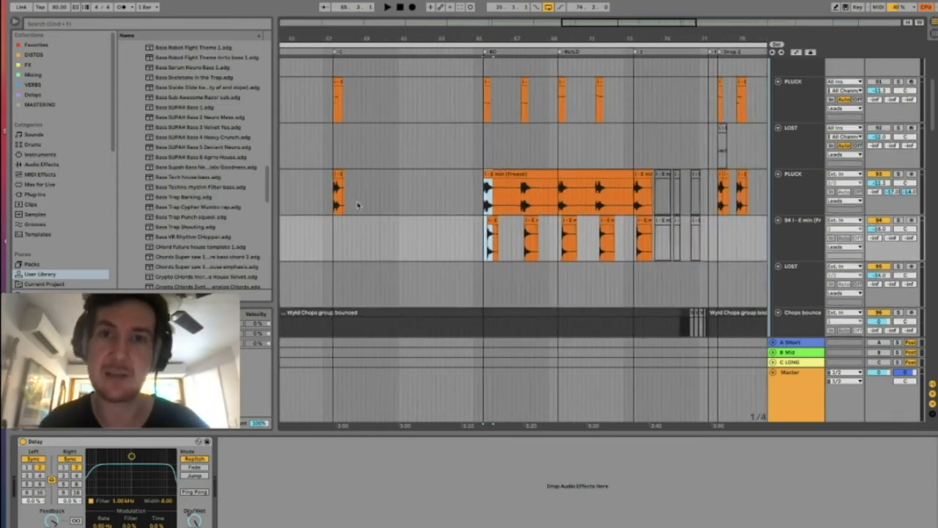
pyautogui.hscroll(-10, 358, 206)
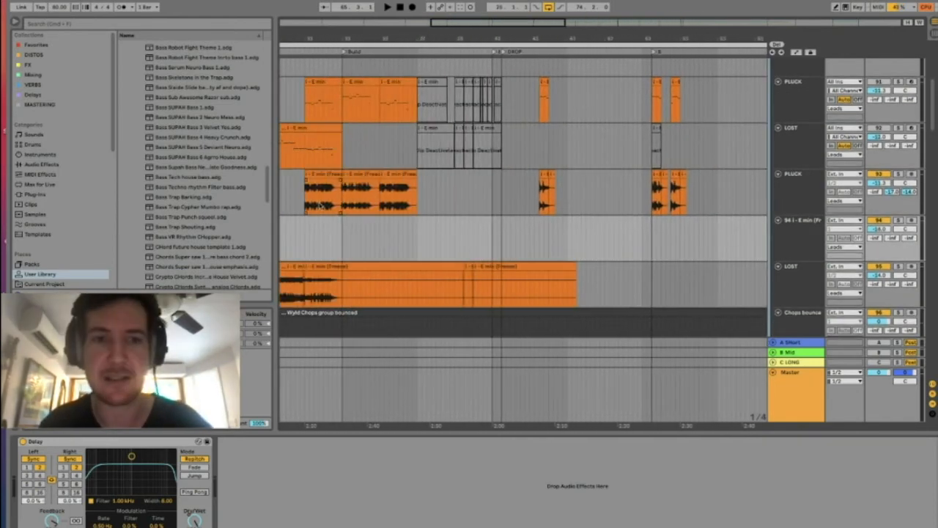
pyautogui.click(308, 206)
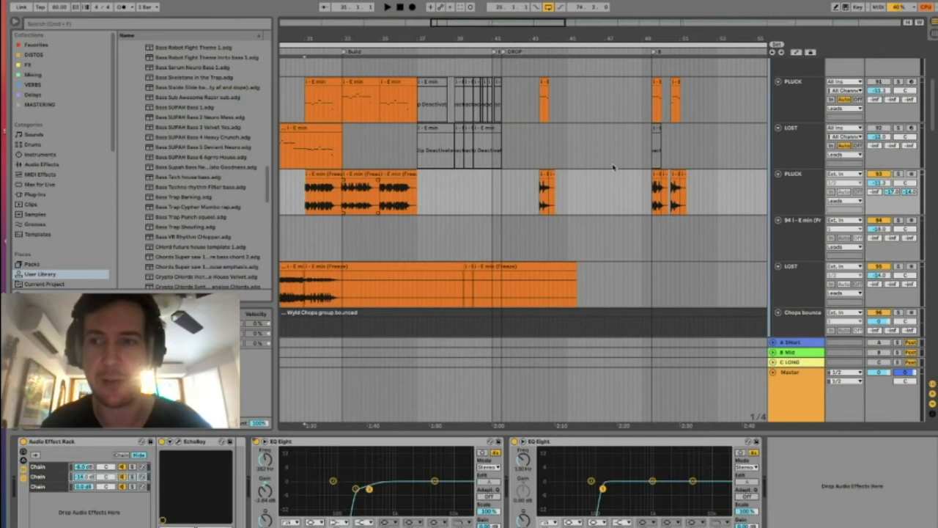
pyautogui.click(898, 174)
pyautogui.press('space')
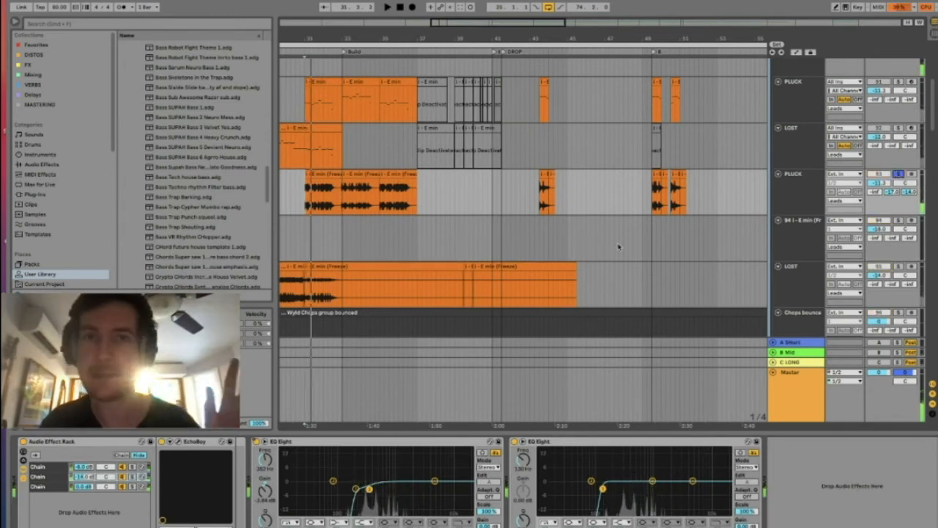
# Step: Return to the breakdown, mark the opening PLUCK and track 94 hits, clear the PLUCK solo, and play the section in context
pyautogui.hscroll(6, 618, 247)
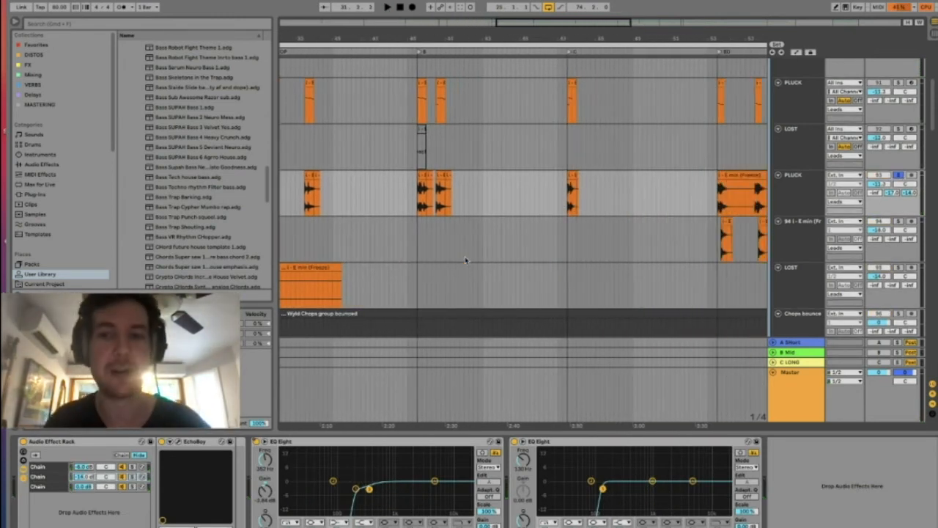
pyautogui.hscroll(4, 464, 258)
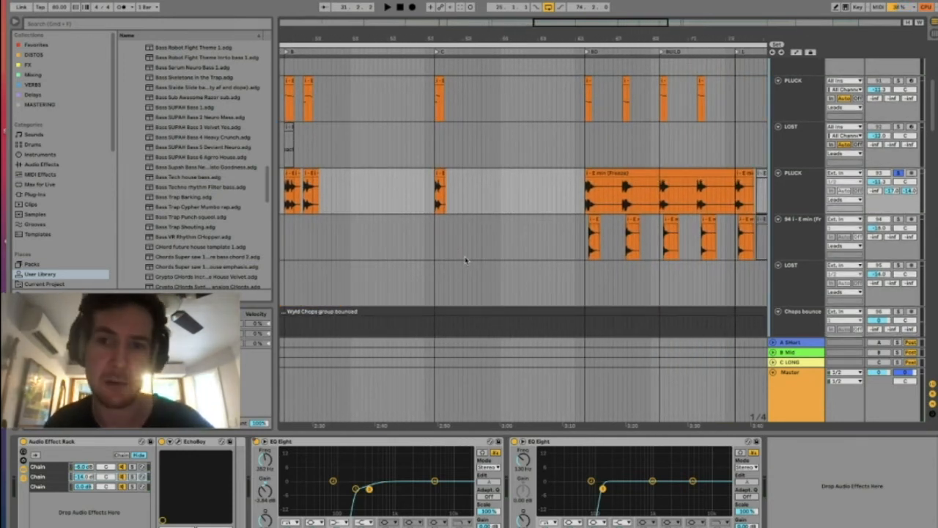
pyautogui.moveTo(586, 204); pyautogui.dragTo(602, 249)
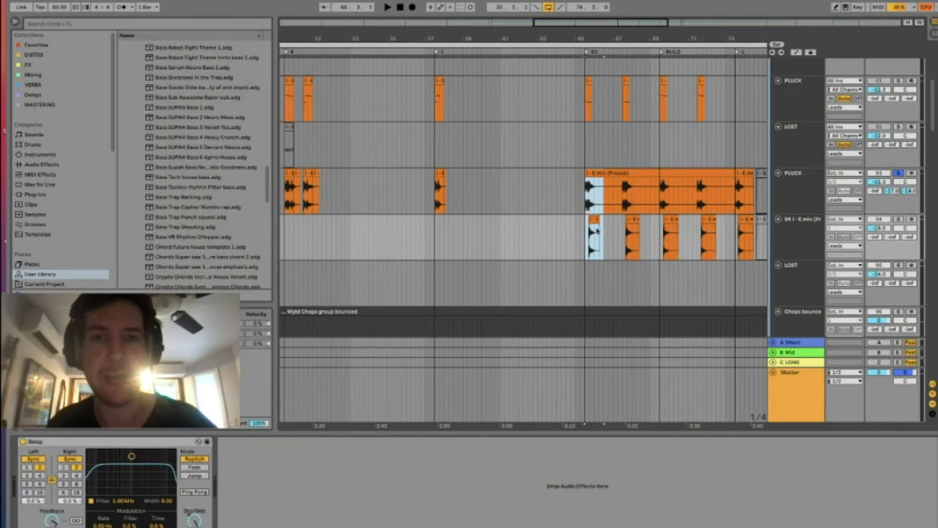
pyautogui.click(899, 175)
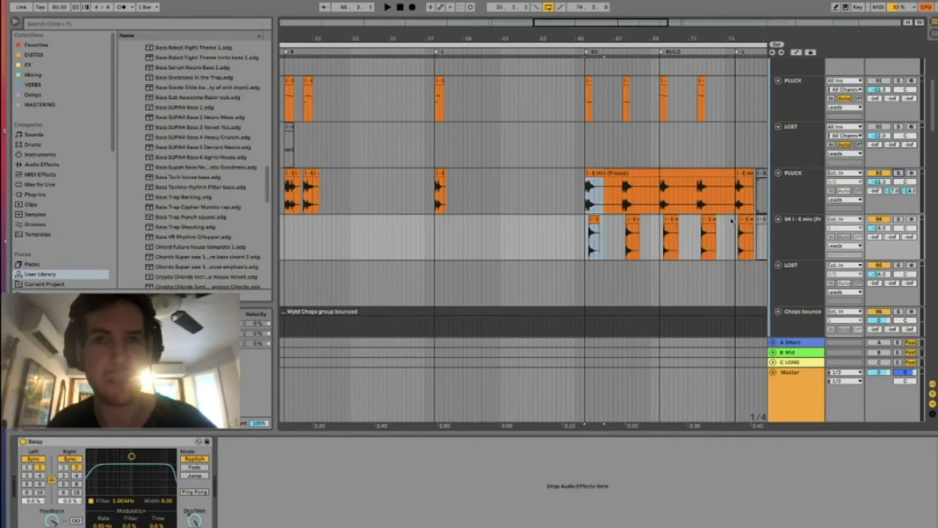
pyautogui.moveTo(586, 207); pyautogui.dragTo(597, 219)
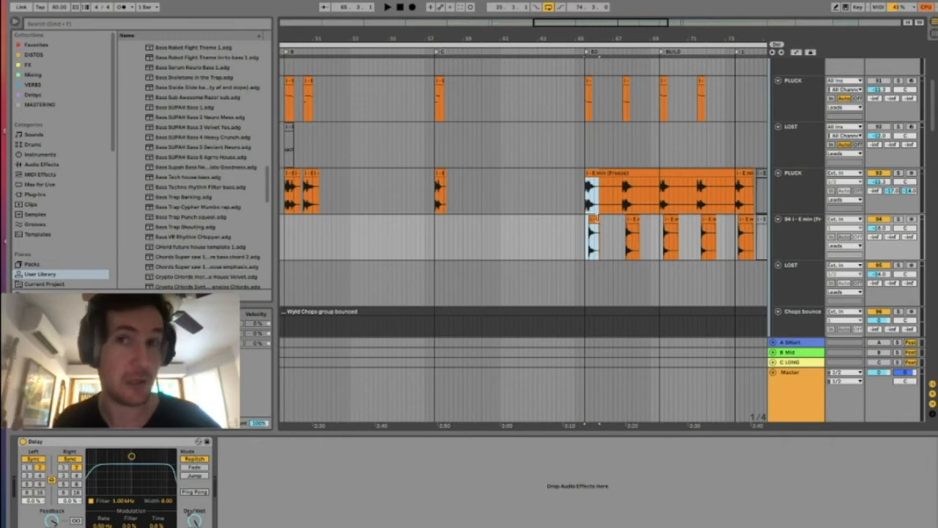
pyautogui.hscroll(3, 579, 223)
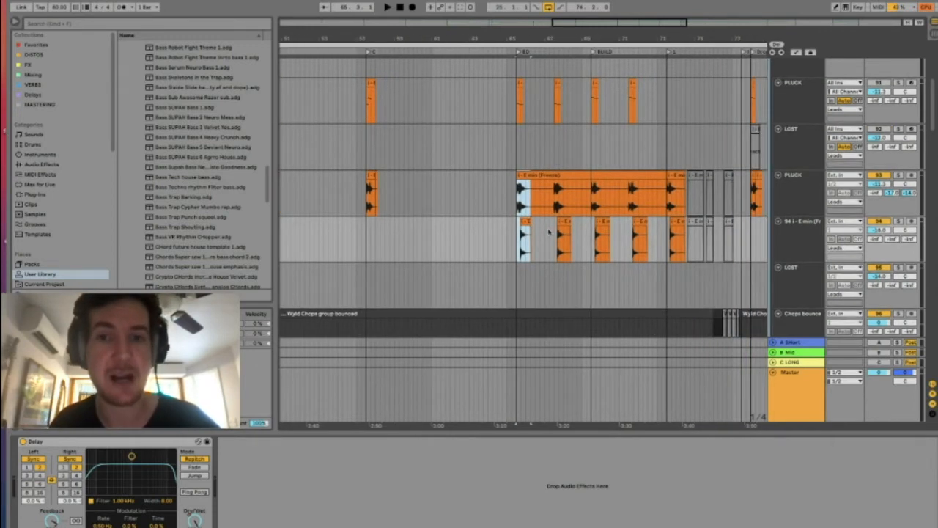
pyautogui.press('space')
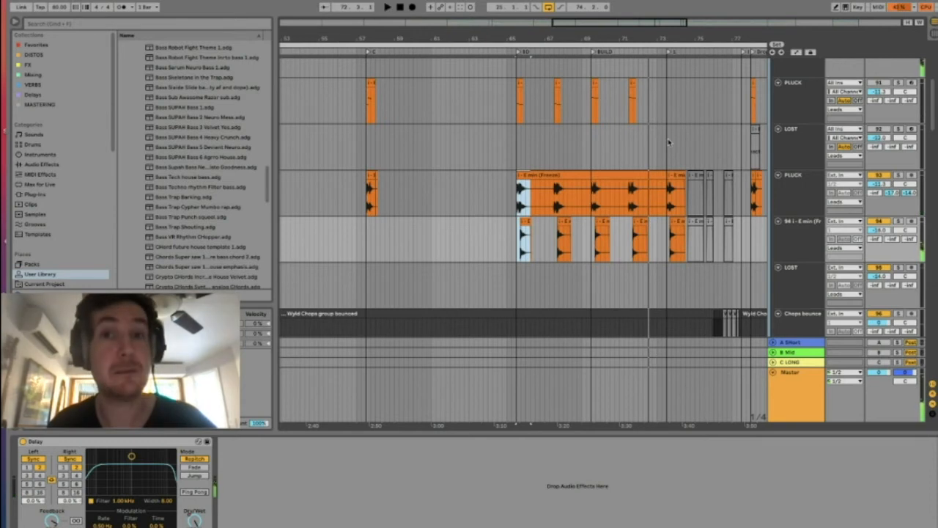
pyautogui.moveTo(513, 183); pyautogui.dragTo(554, 251)
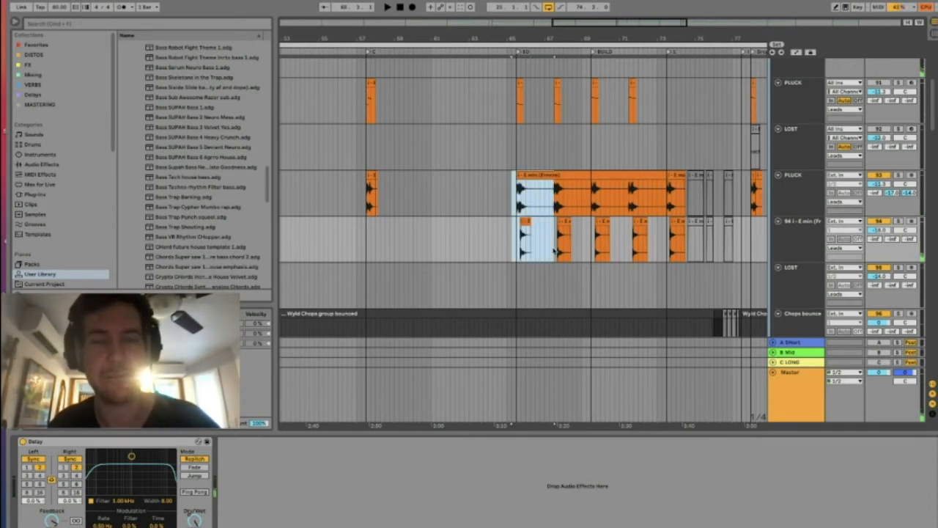
# Step: Check inside the OUTTA Drums group, fold it again, and unfold the Drums group
pyautogui.scroll(5, 554, 251)
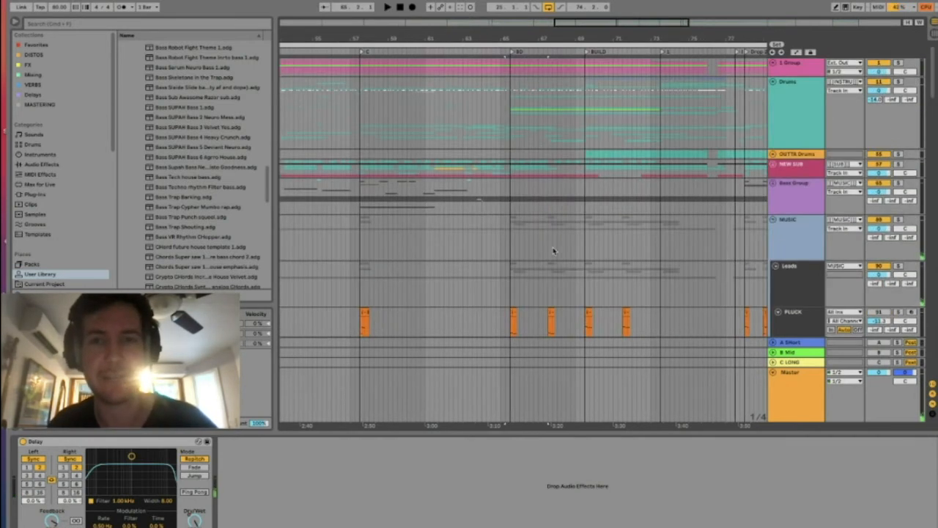
pyautogui.click(772, 154)
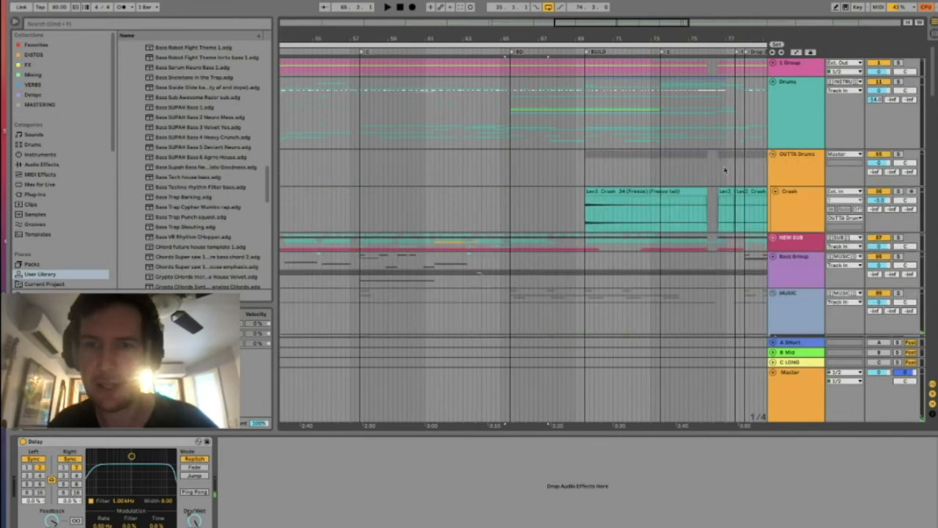
pyautogui.click(774, 156)
pyautogui.click(772, 83)
pyautogui.scroll(-4, 619, 156)
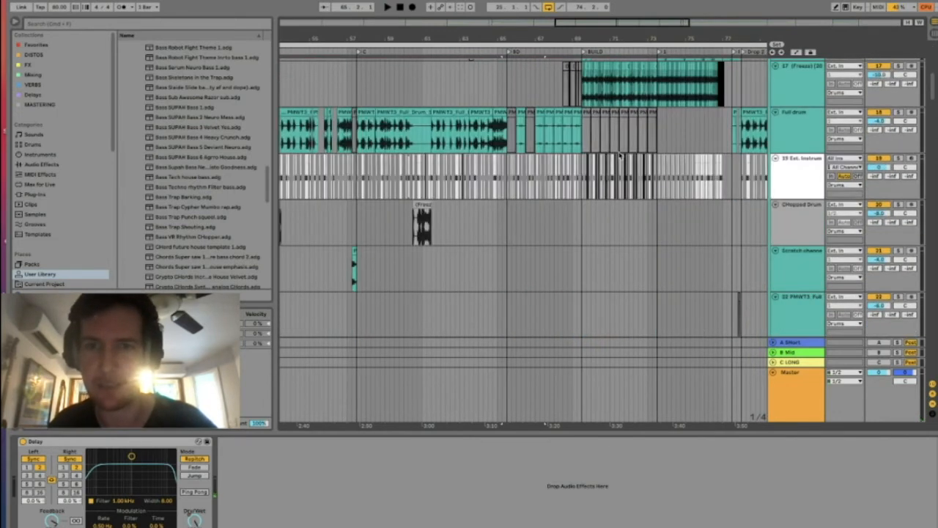
# Step: Zoom in on the drum clips at the BUILD marker and audition track 17 soloed from that point
pyautogui.scroll(4, 620, 147)
pyautogui.moveTo(583, 38); pyautogui.dragTo(586, 76)
pyautogui.scroll(-4, 620, 253)
pyautogui.scroll(1, 620, 252)
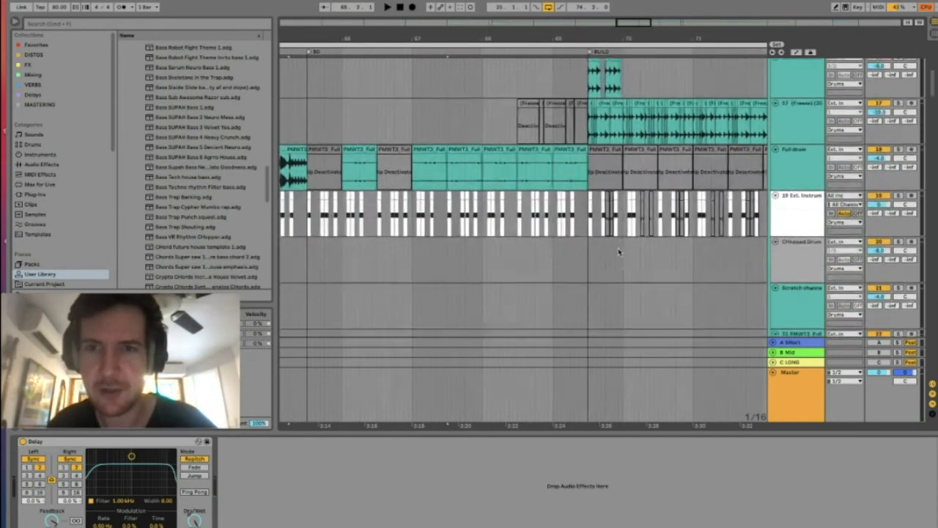
pyautogui.scroll(2, 620, 252)
pyautogui.moveTo(616, 32); pyautogui.dragTo(612, 39)
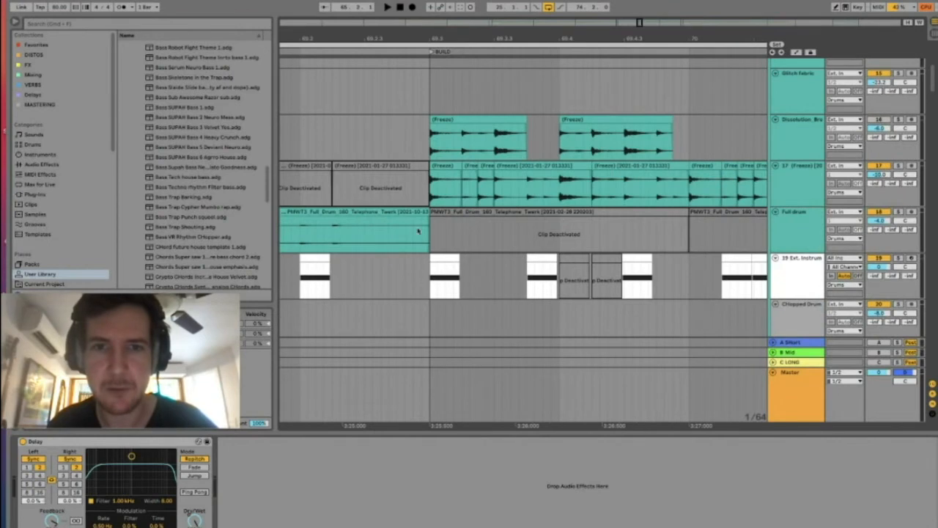
pyautogui.click(431, 198)
pyautogui.press('space')
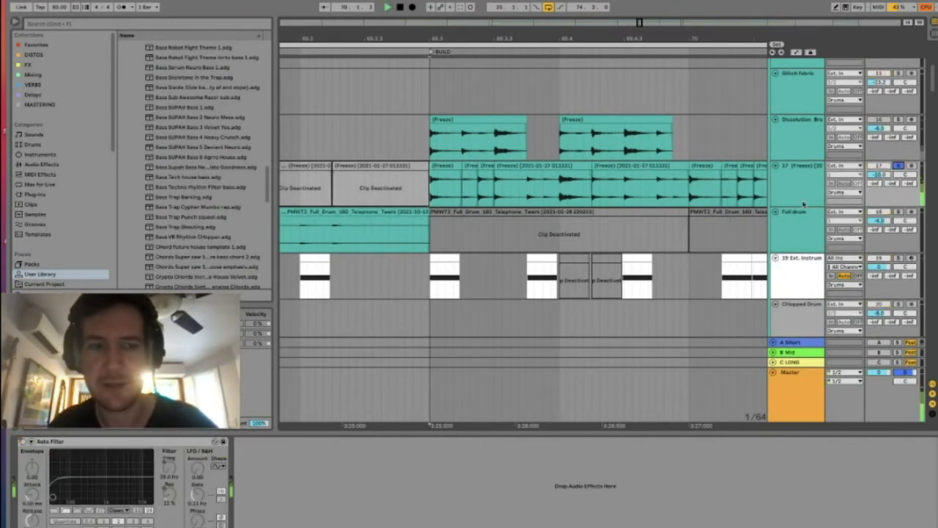
# Step: Stop the audition, set the start point at the BUILD marker, and clear the solo on track 17
pyautogui.press('space')
pyautogui.moveTo(511, 39); pyautogui.dragTo(511, 5)
pyautogui.press('space')
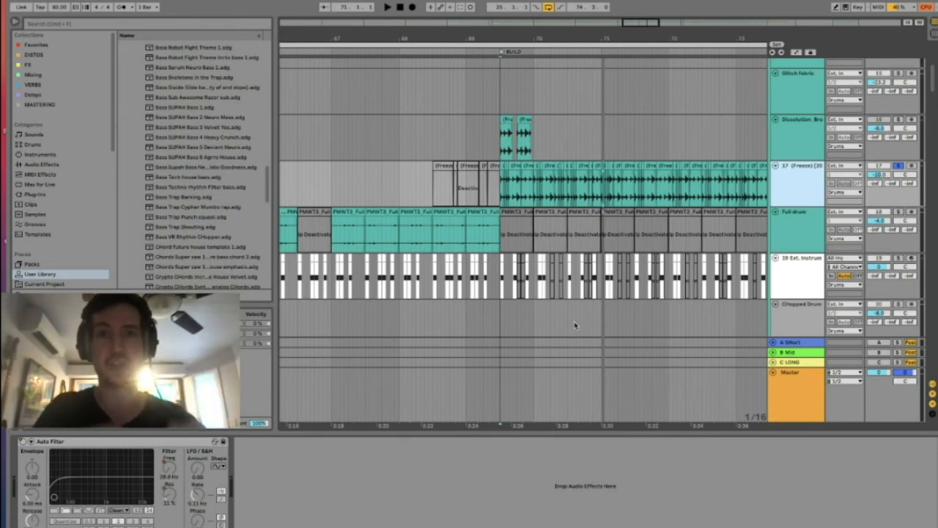
pyautogui.click(502, 198)
pyautogui.click(899, 168)
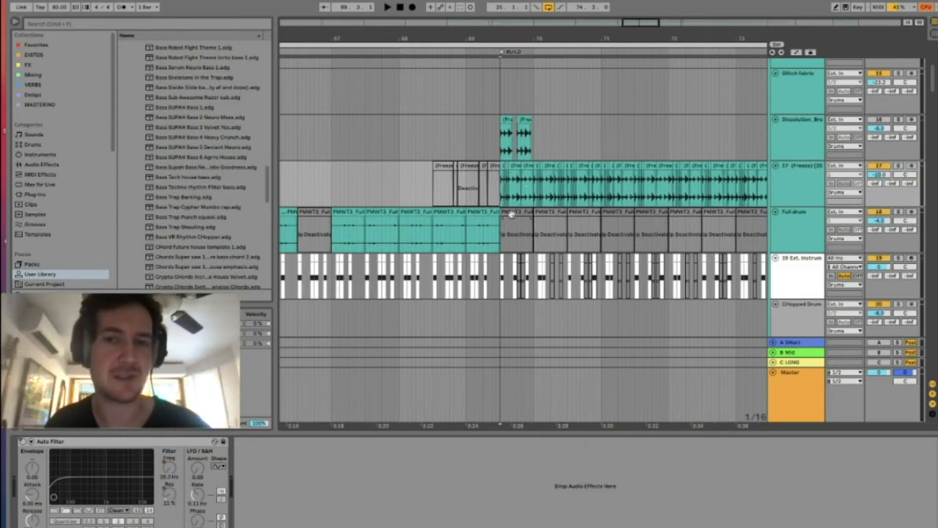
# Step: Solo the Drums group and audition all its layers together from the BUILD marker
pyautogui.hscroll(3, 511, 219)
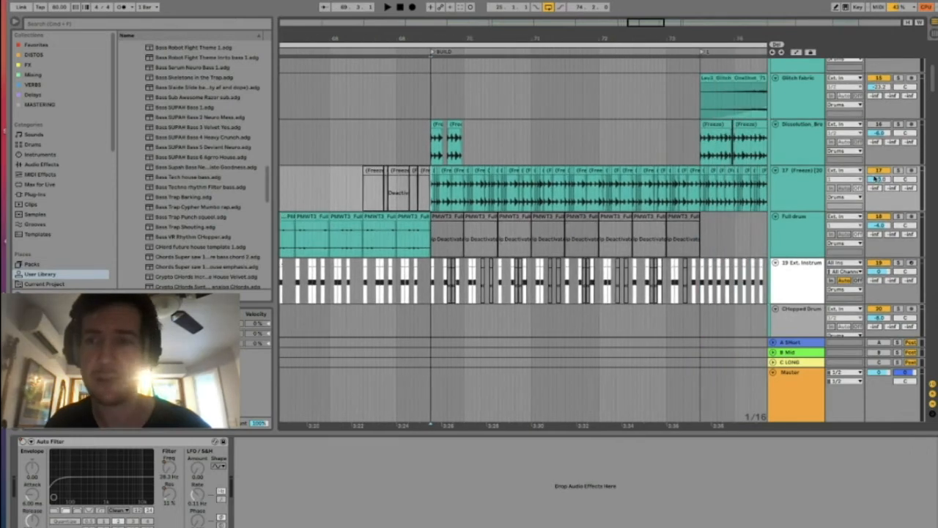
pyautogui.scroll(5, 875, 173)
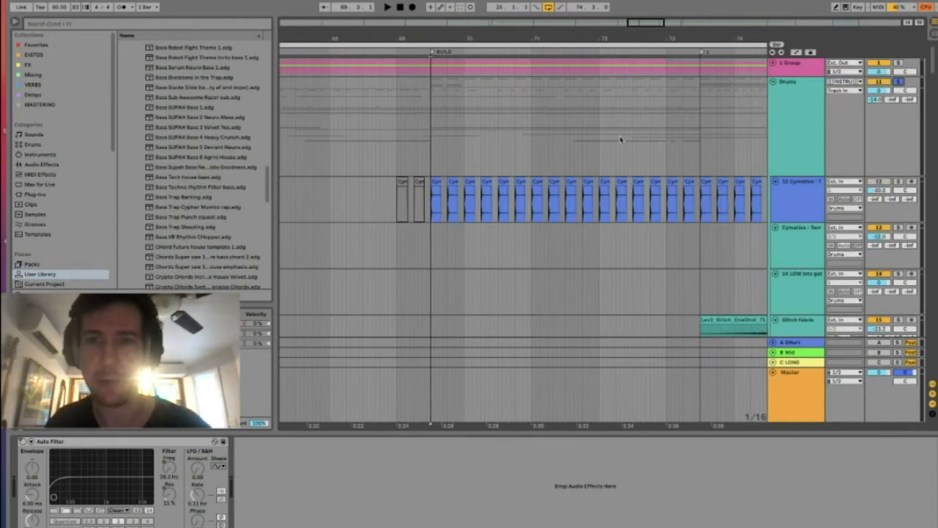
pyautogui.scroll(-5, 605, 143)
pyautogui.press('space')
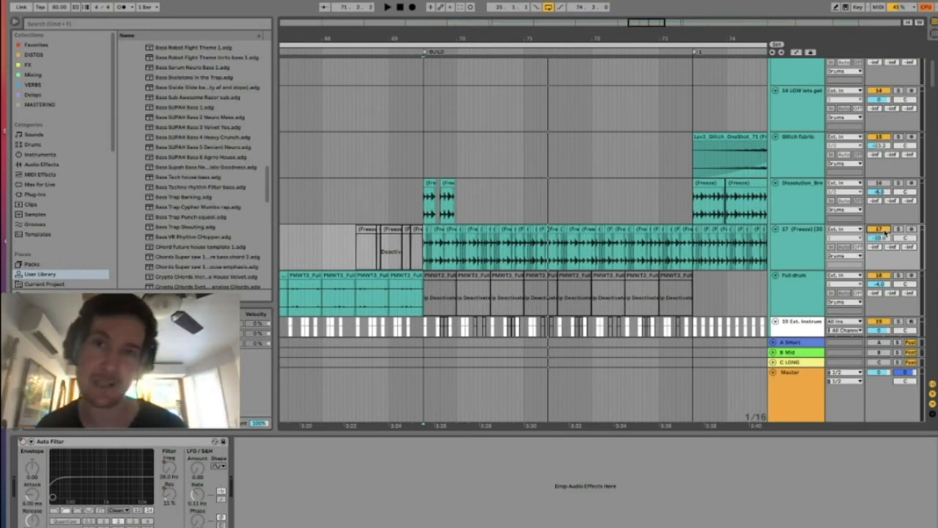
pyautogui.press('space')
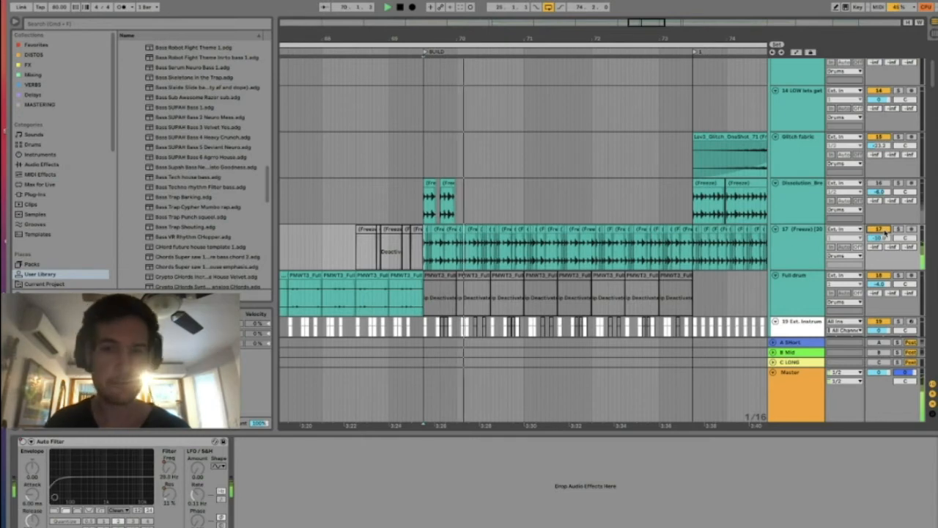
# Step: Select the Drums group and examine its device chain during playback, then stop and return to its drum clips
pyautogui.scroll(5, 793, 187)
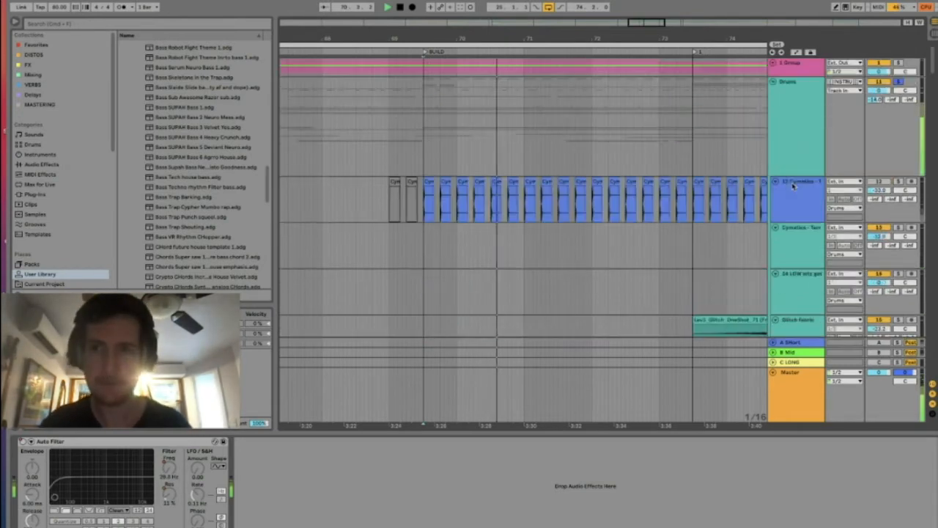
pyautogui.click(795, 143)
pyautogui.scroll(-4, 795, 143)
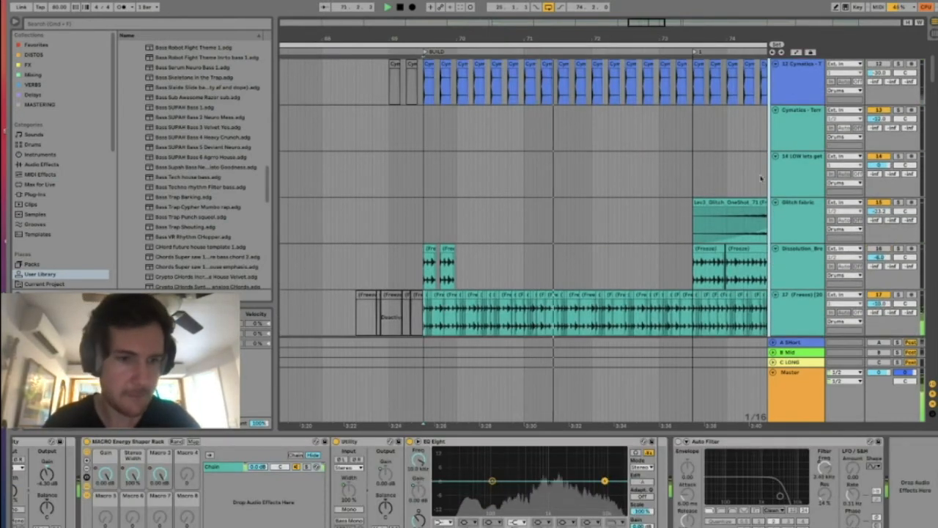
pyautogui.hscroll(-10, 286, 485)
pyautogui.hscroll(10, 283, 490)
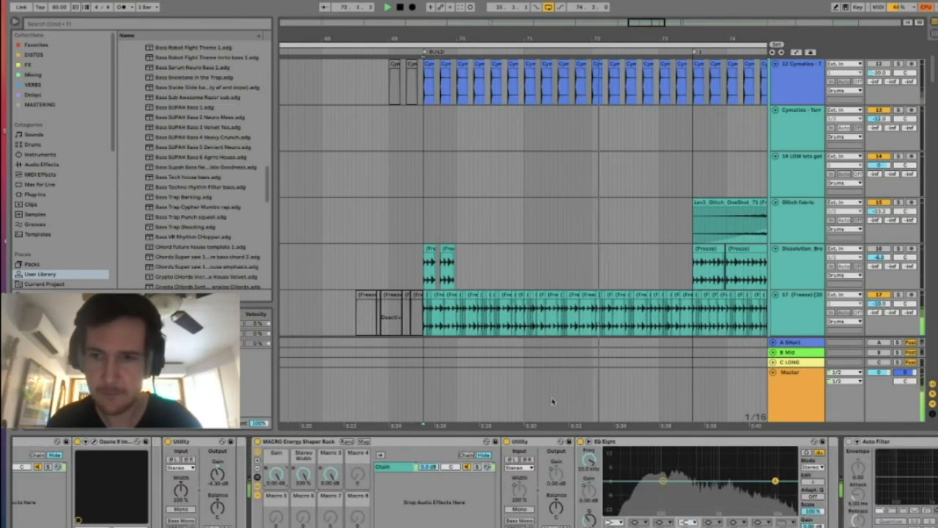
pyautogui.scroll(-2, 818, 146)
pyautogui.scroll(-3, 818, 146)
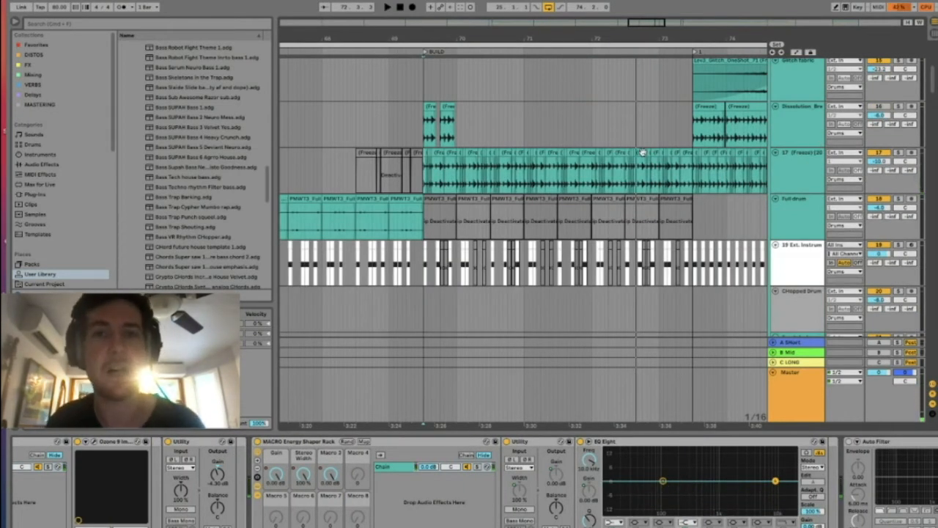
# Step: Hide the device view and look through the Drums group's snare, percussion and crash layers around the BUILD section
pyautogui.hscroll(3, 637, 152)
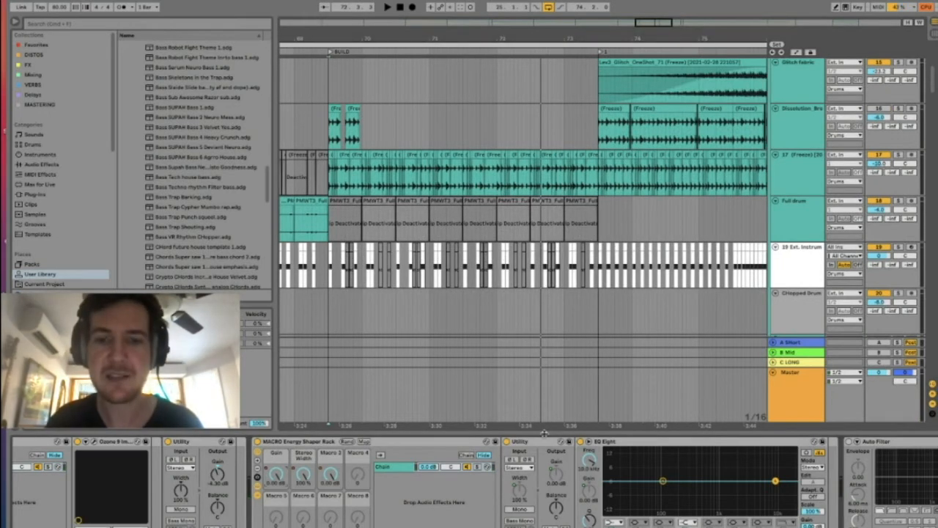
pyautogui.press('super+alt+l')
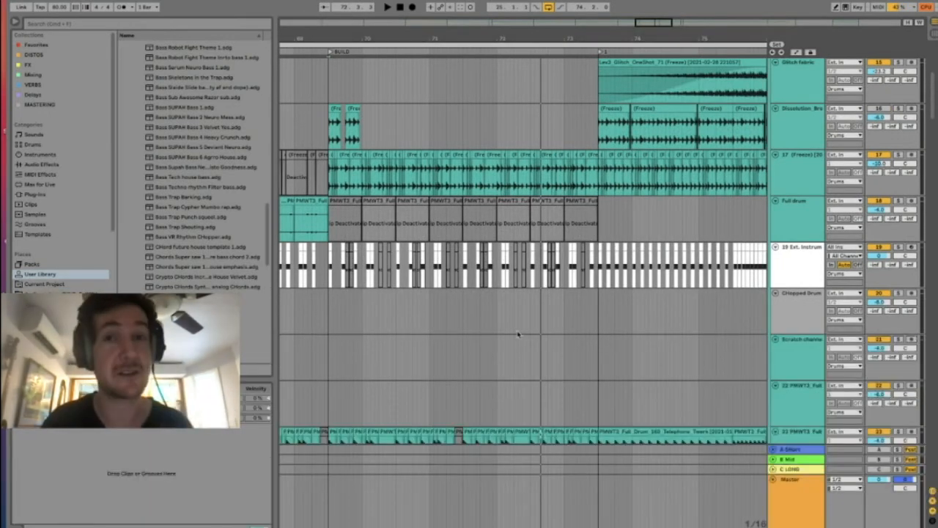
pyautogui.scroll(-6, 517, 334)
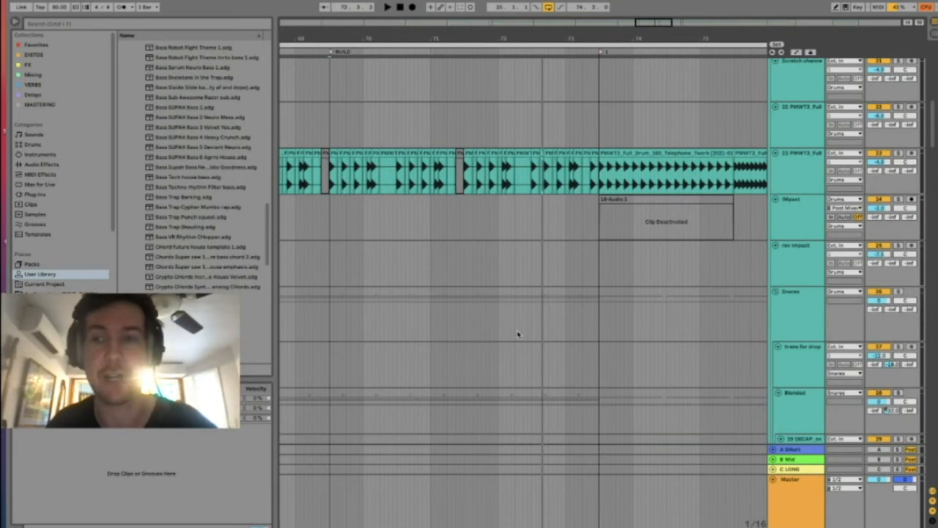
pyautogui.scroll(-20, 517, 334)
pyautogui.scroll(-1, 517, 334)
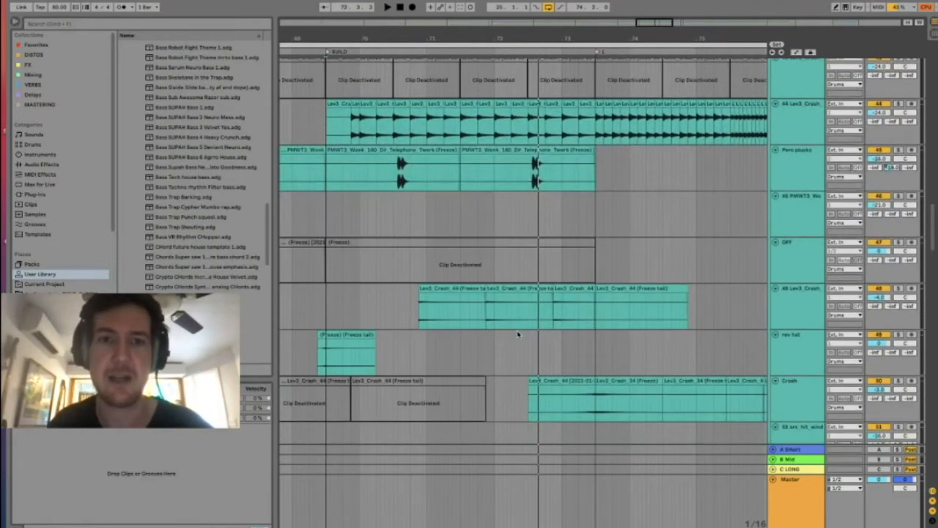
pyautogui.scroll(4, 518, 334)
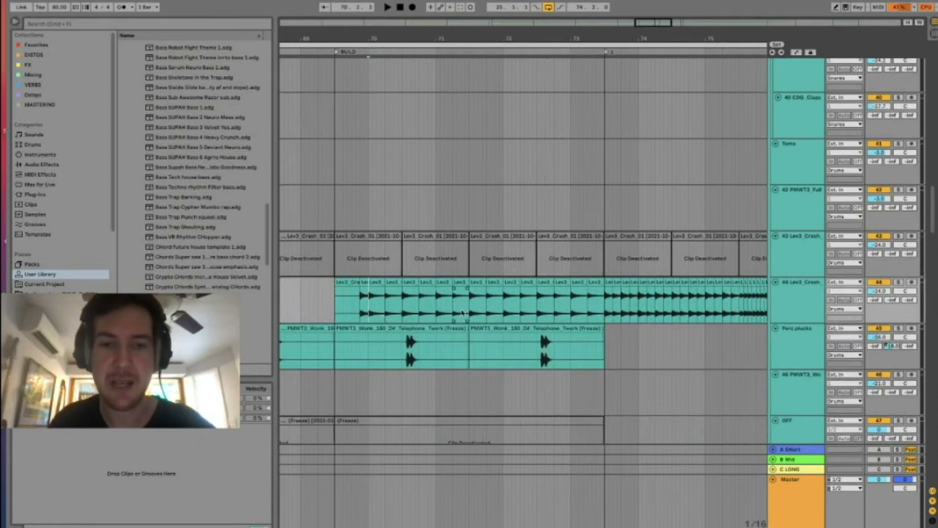
pyautogui.scroll(8, 461, 308)
pyautogui.scroll(9, 461, 308)
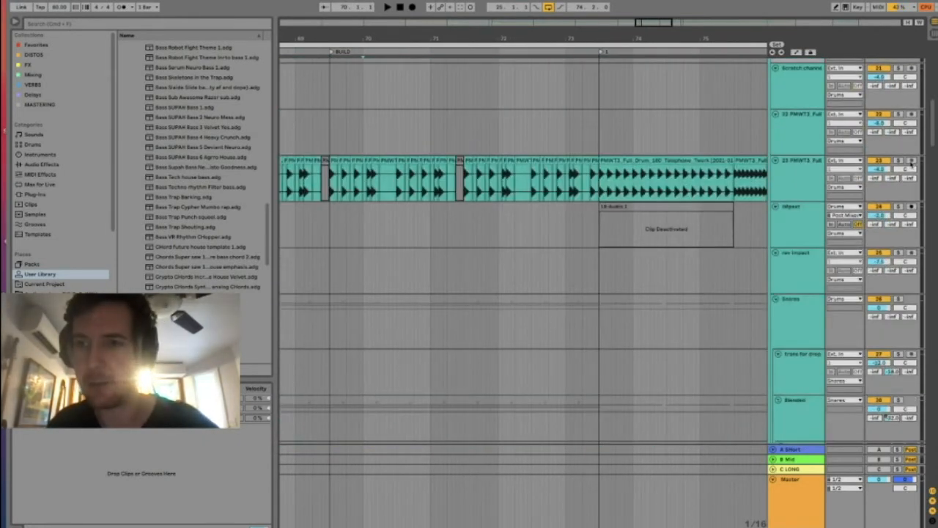
# Step: Solo track 23 PMWT3_Full and audition its drum hits from bar 70
pyautogui.click(899, 160)
pyautogui.press('space')
pyautogui.scroll(-20, 543, 182)
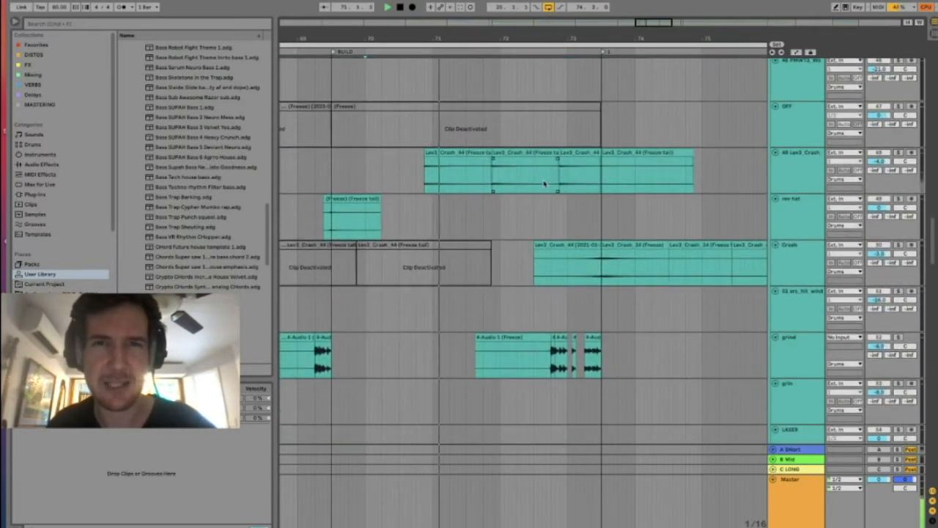
pyautogui.scroll(-5, 544, 183)
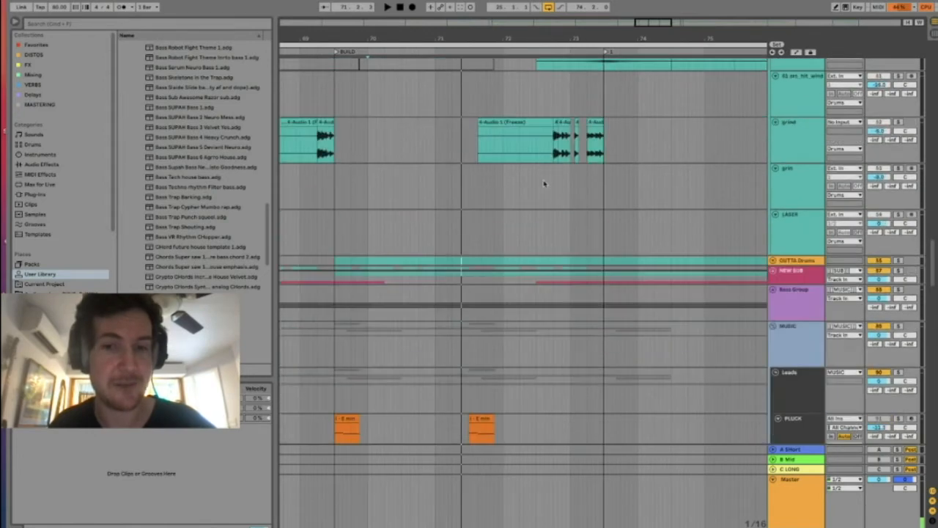
# Step: Add track 44 Lev3_Crash to the soloed drum layers and play them together
pyautogui.scroll(-8, 543, 182)
pyautogui.scroll(9, 544, 182)
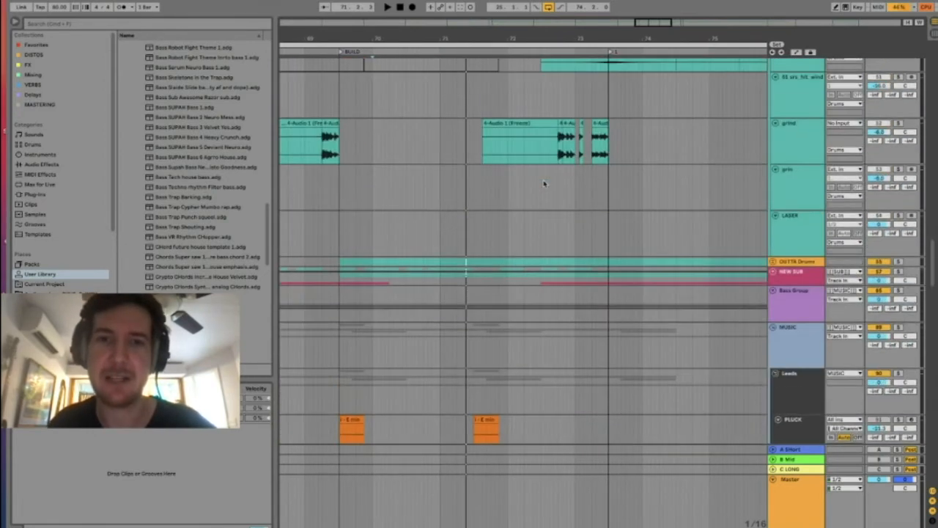
pyautogui.scroll(12, 544, 182)
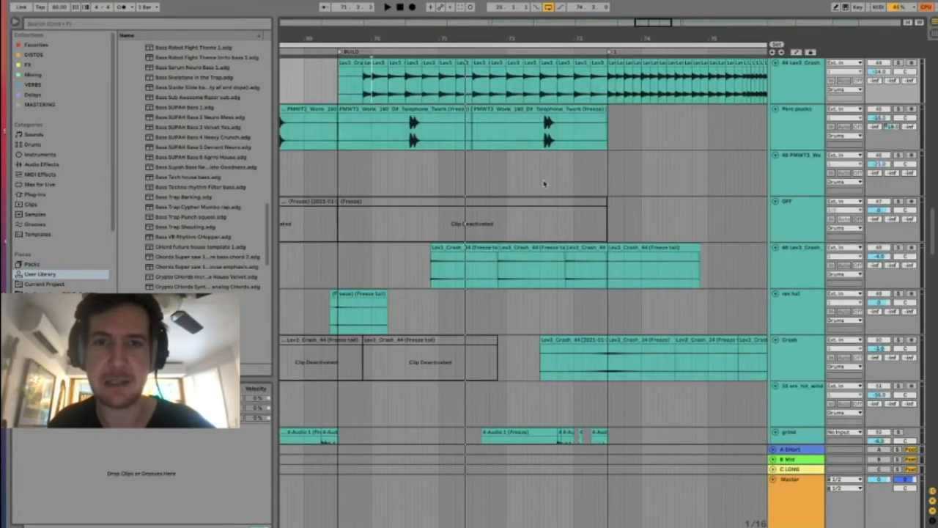
pyautogui.scroll(1, 544, 182)
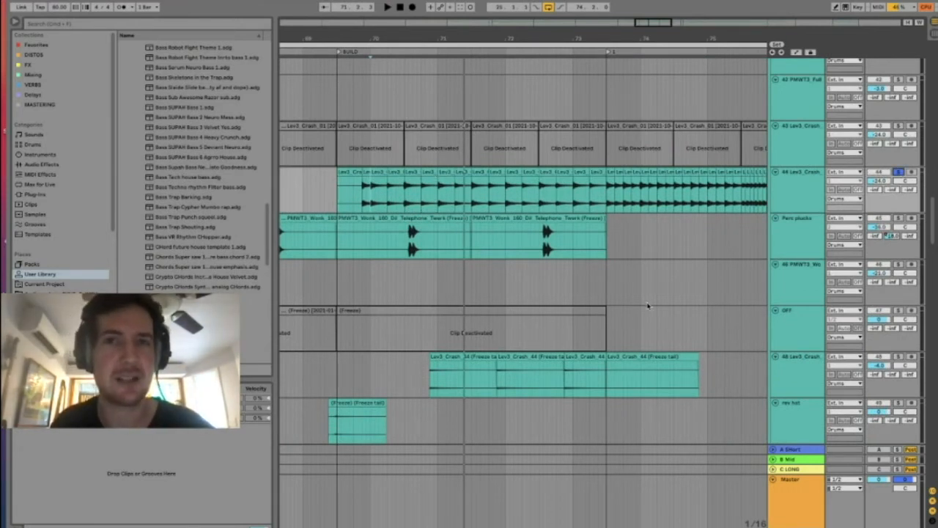
pyautogui.press('space')
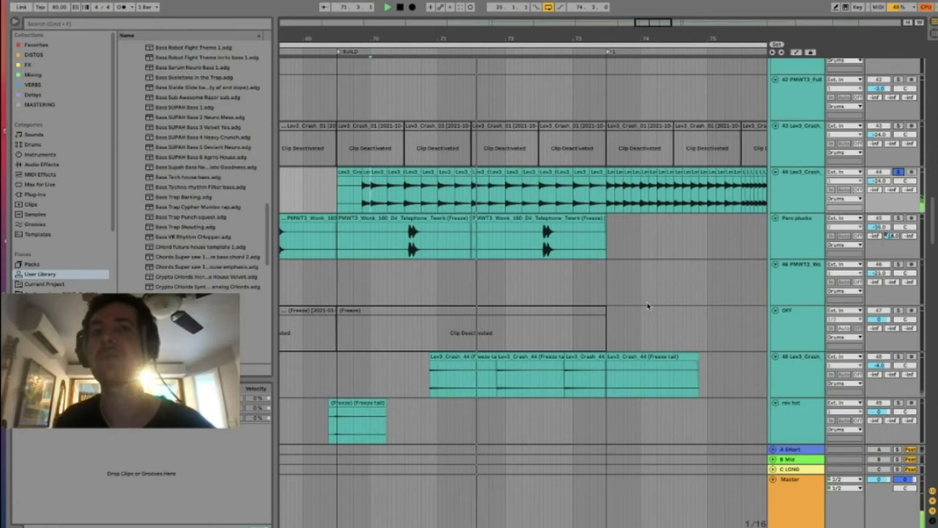
# Step: Solo the DECAP snare tracks 35 and 32 and audition them with the drum layers
pyautogui.scroll(10, 610, 275)
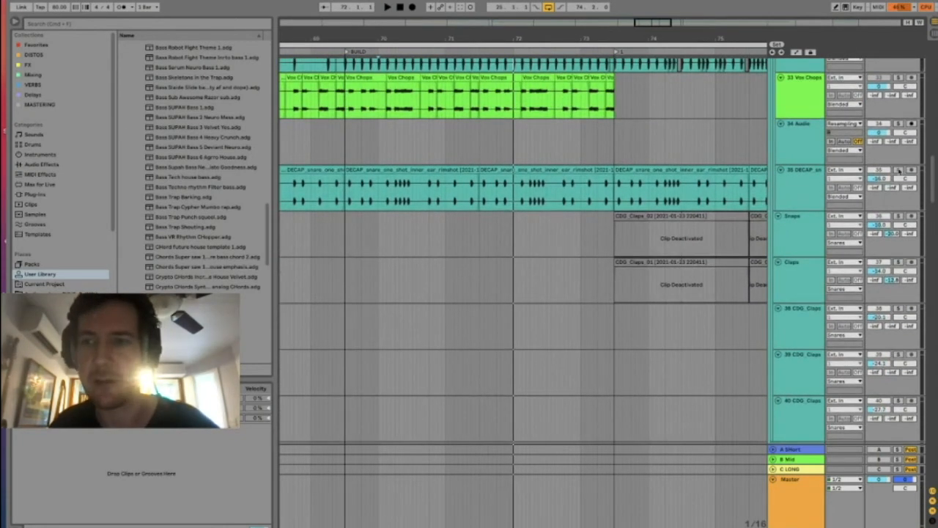
pyautogui.scroll(2, 477, 298)
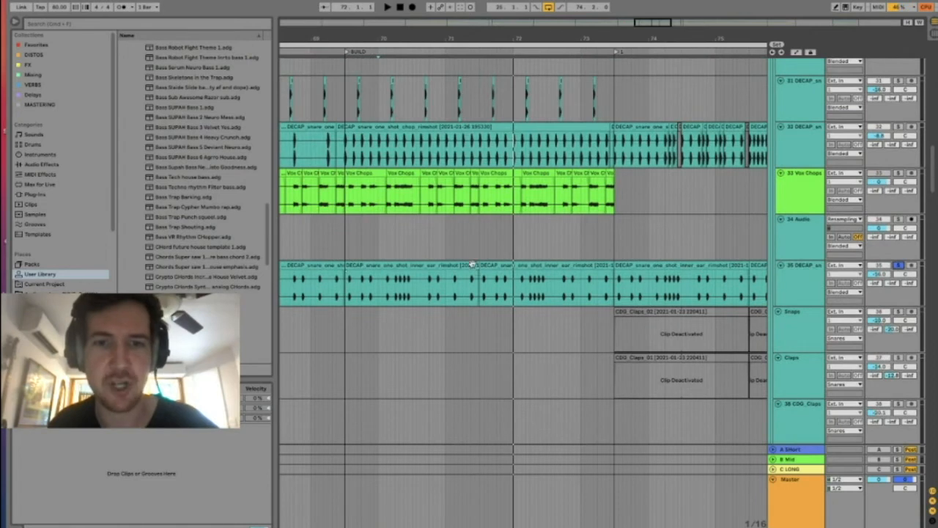
pyautogui.scroll(1, 900, 173)
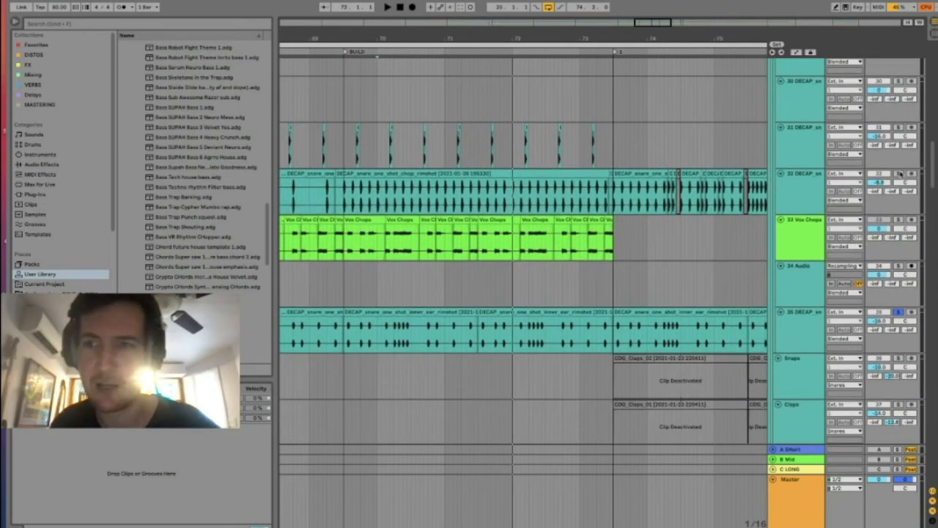
pyautogui.click(898, 173)
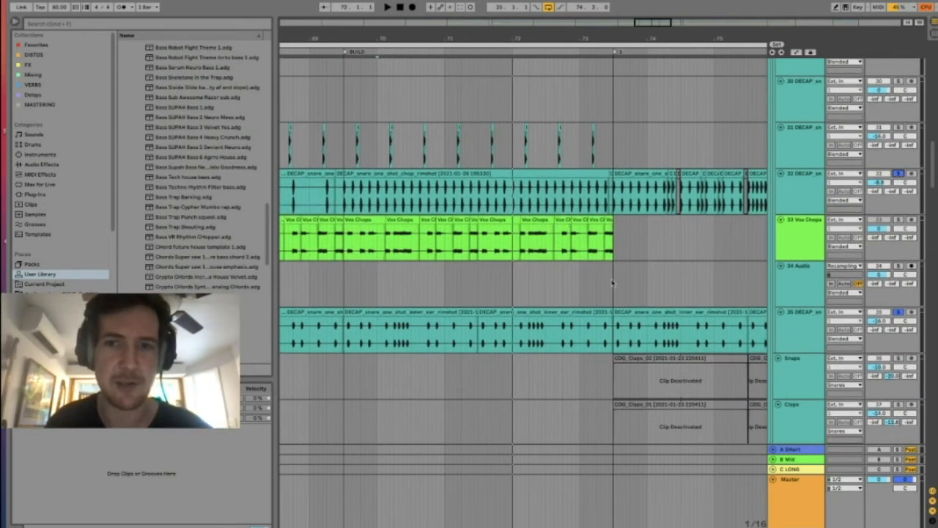
pyautogui.press('space')
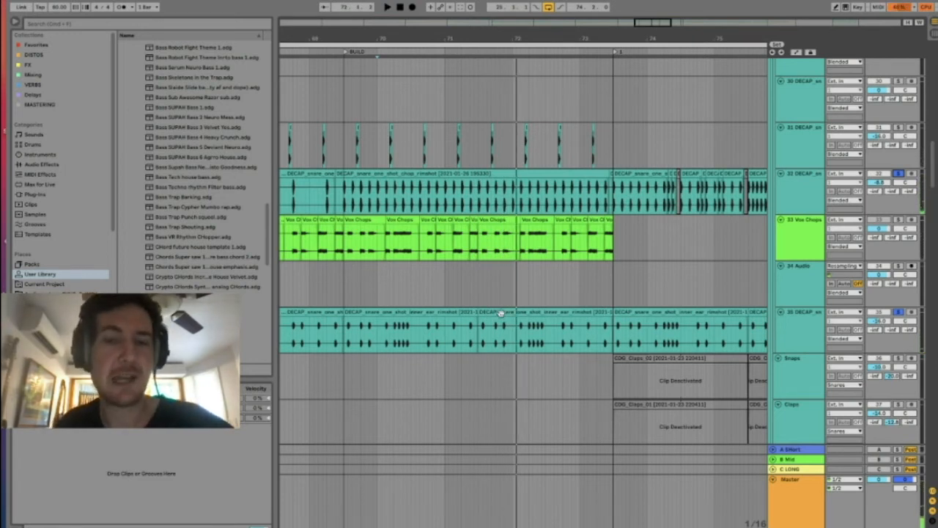
pyautogui.press('space')
# Step: Mark the opening rimshot phrases on tracks 35 and 32 and the corresponding drum hits on track 23 from the BUILD marker
pyautogui.click(343, 198)
pyautogui.moveTo(345, 335); pyautogui.dragTo(423, 342)
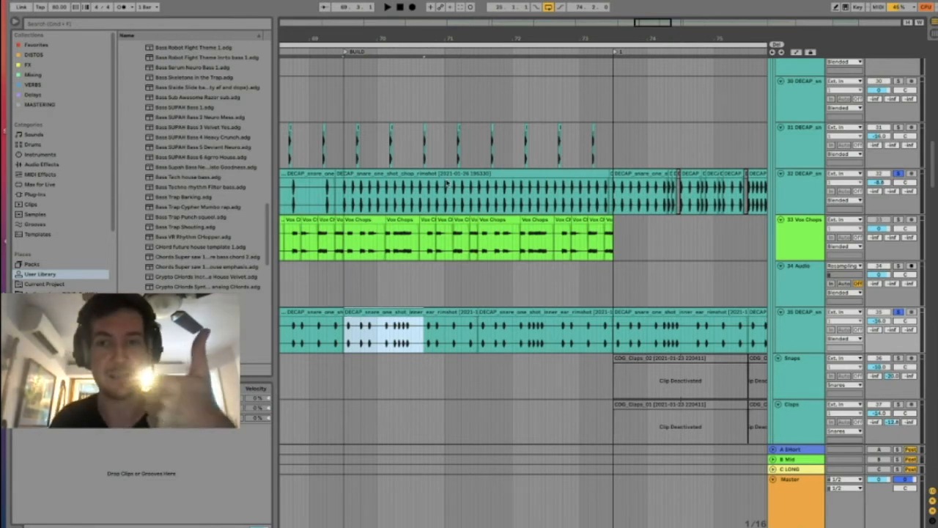
pyautogui.moveTo(360, 201); pyautogui.dragTo(477, 200)
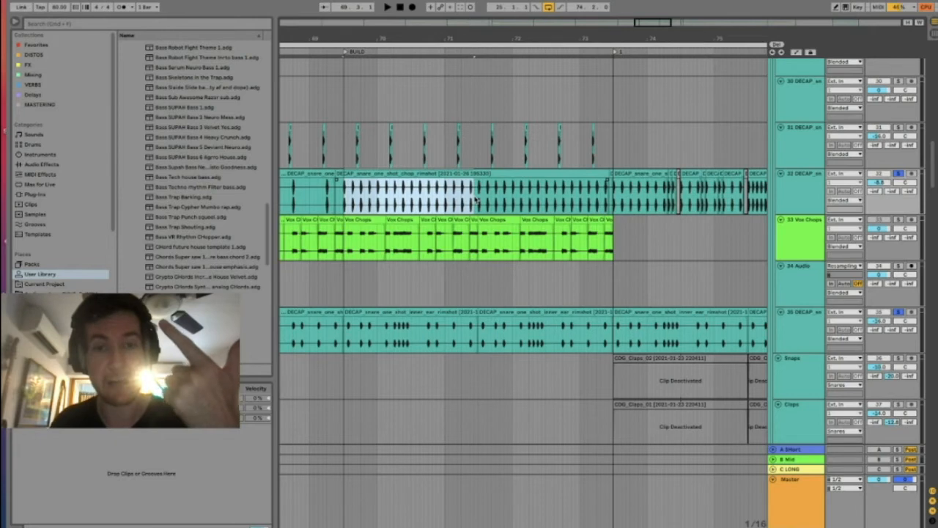
pyautogui.moveTo(346, 326); pyautogui.dragTo(433, 335)
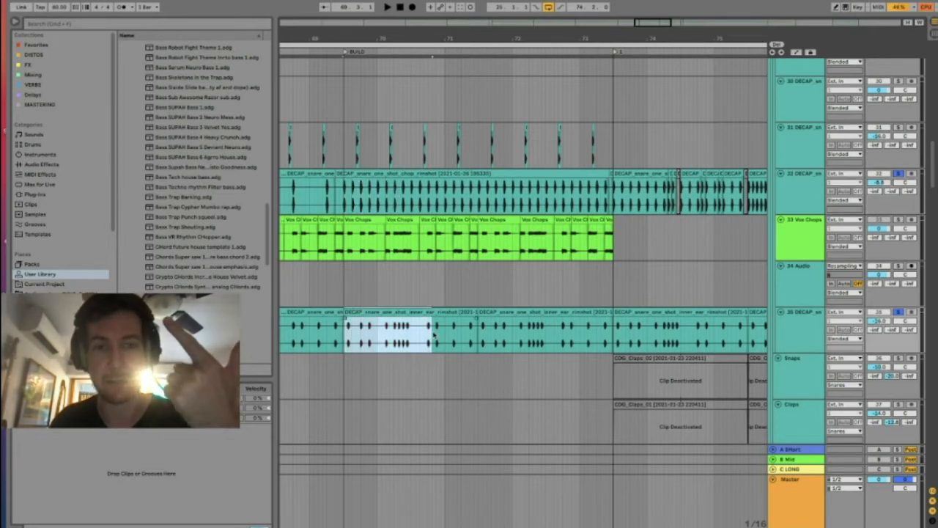
pyautogui.scroll(10, 433, 334)
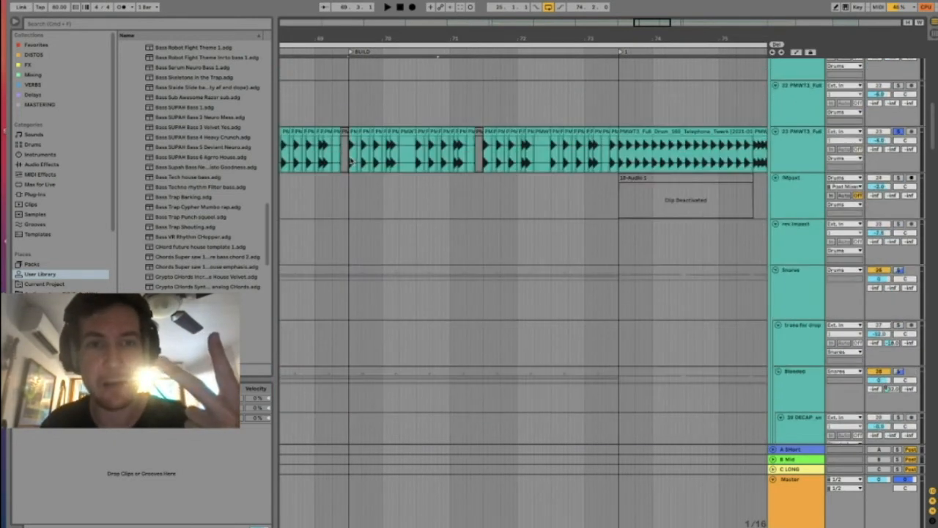
pyautogui.moveTo(350, 162); pyautogui.dragTo(429, 162)
pyautogui.click(387, 150)
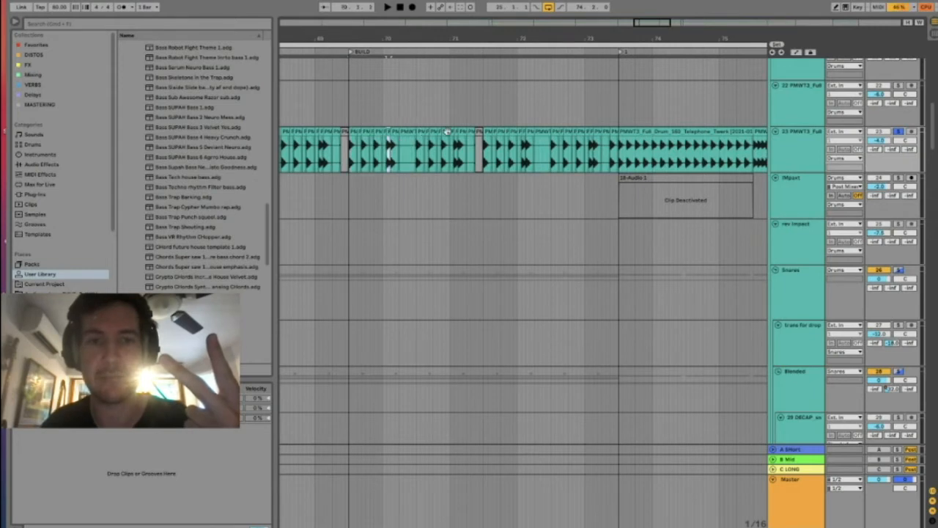
# Step: Mark the Vox Chops phrases on track 33 from the BUILD marker and compare them with the rimshot hits on track 35
pyautogui.scroll(-5, 455, 209)
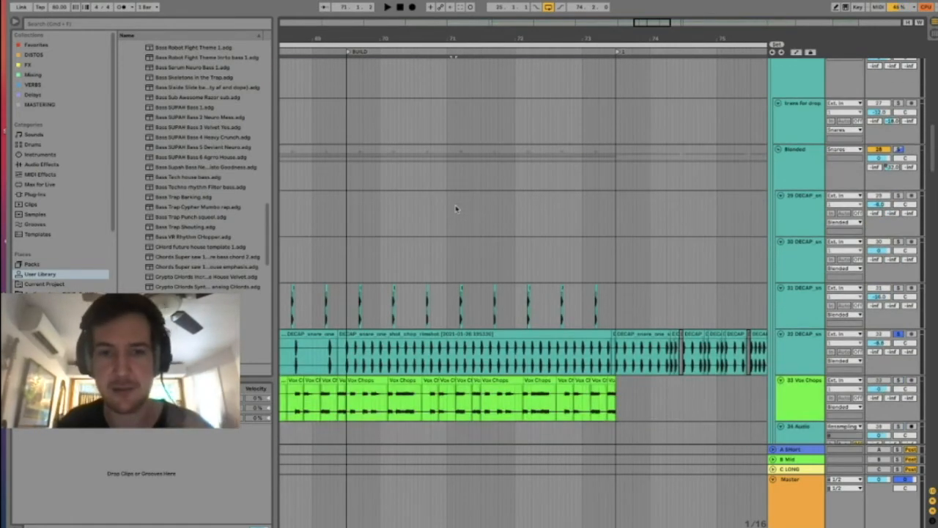
pyautogui.scroll(-5, 455, 209)
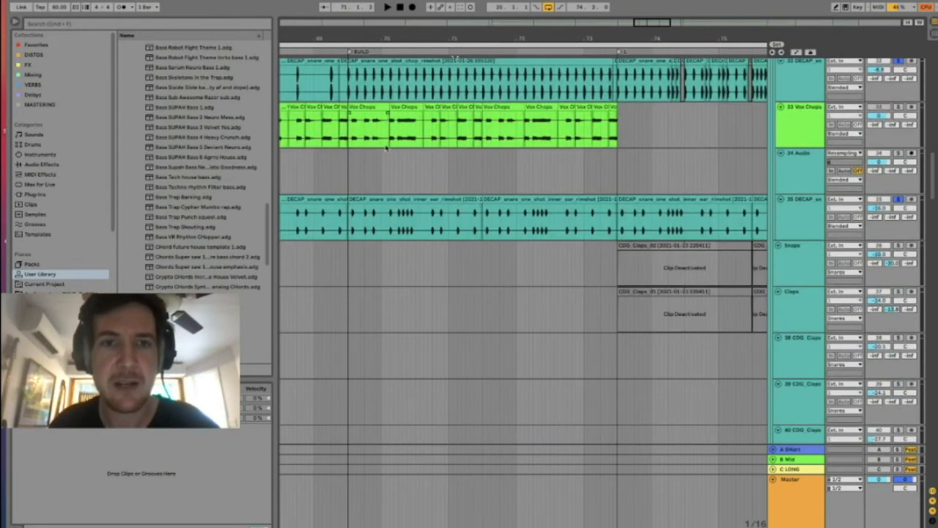
pyautogui.scroll(2, 387, 146)
pyautogui.hscroll(-1, 396, 149)
pyautogui.scroll(3, 400, 86)
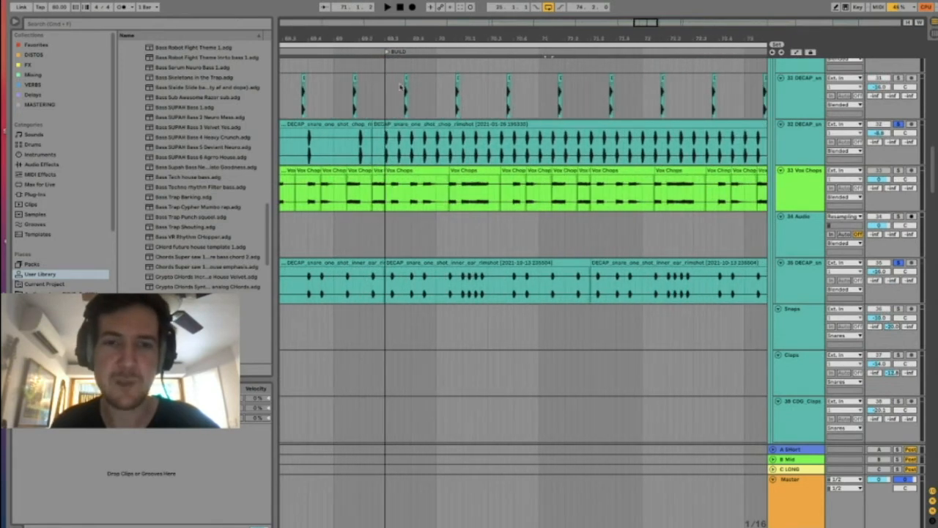
pyautogui.moveTo(387, 190); pyautogui.dragTo(638, 192)
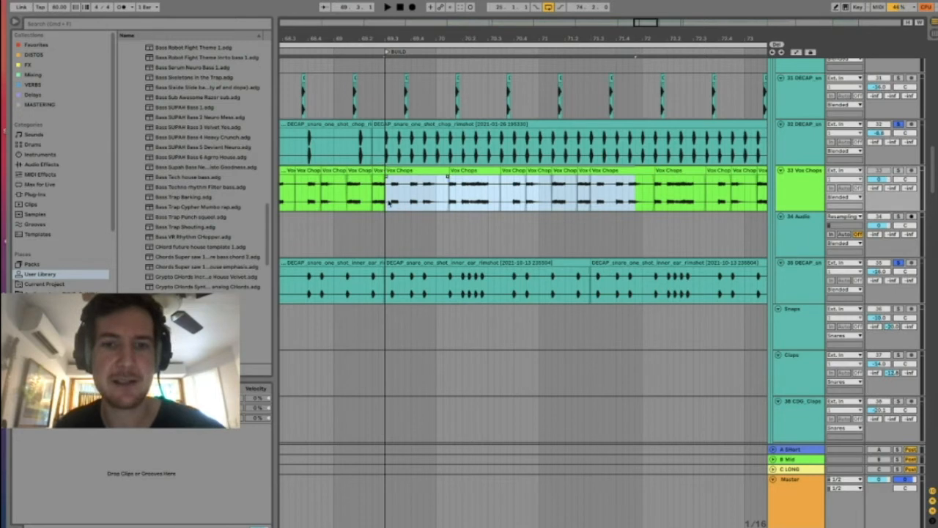
pyautogui.click(385, 204)
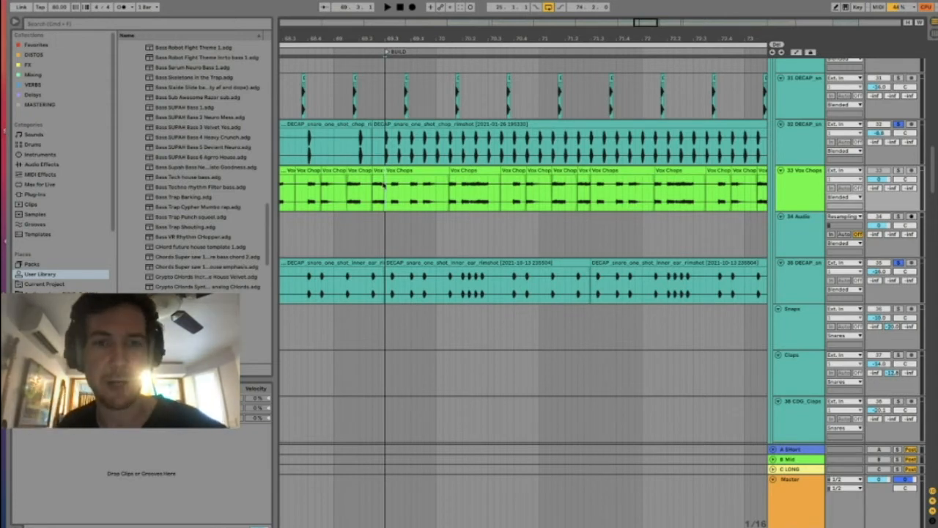
pyautogui.moveTo(387, 186); pyautogui.dragTo(510, 185)
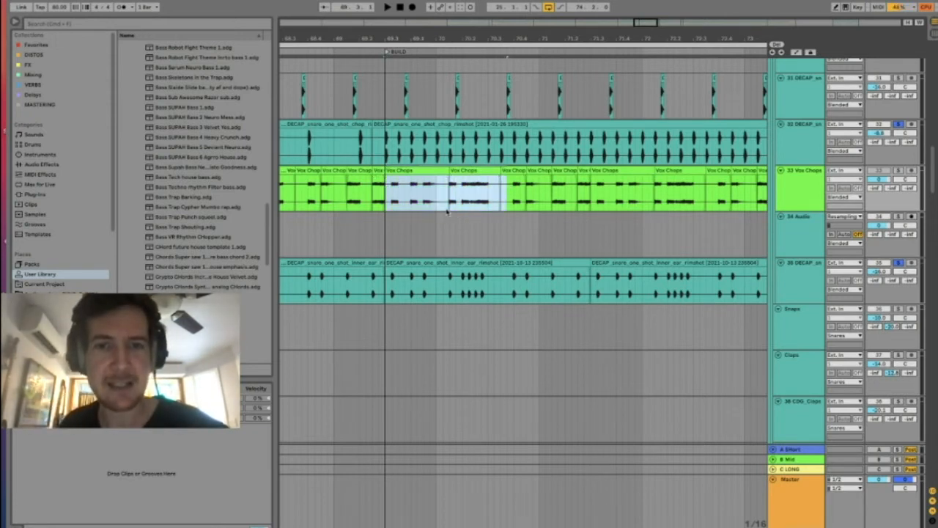
pyautogui.click(391, 196)
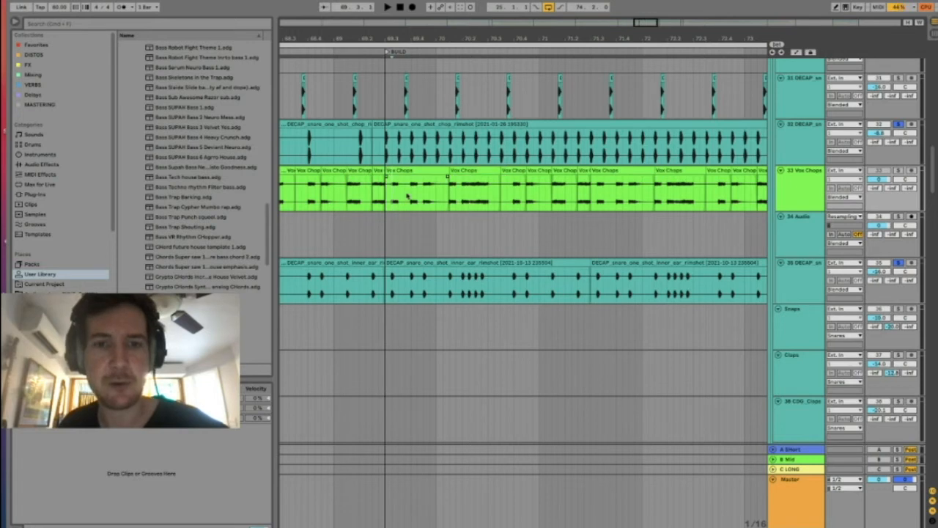
pyautogui.click(393, 276)
pyautogui.click(423, 290)
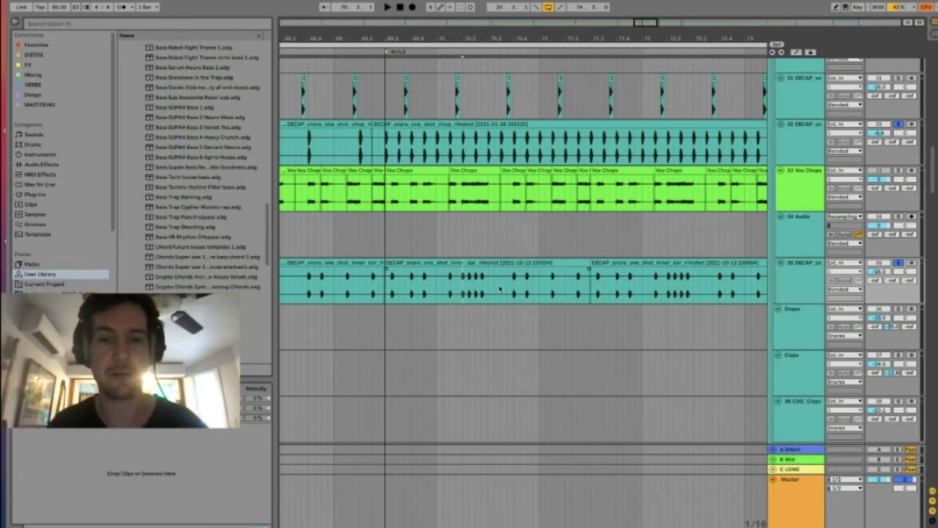
# Step: Clear the solos and play all layers together from the BUILD marker
pyautogui.click(900, 264)
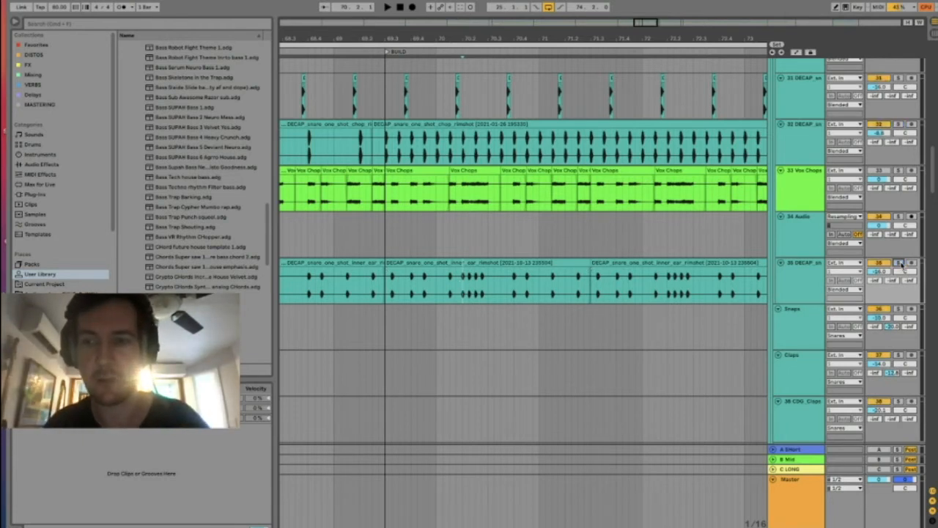
pyautogui.moveTo(387, 192); pyautogui.dragTo(533, 192)
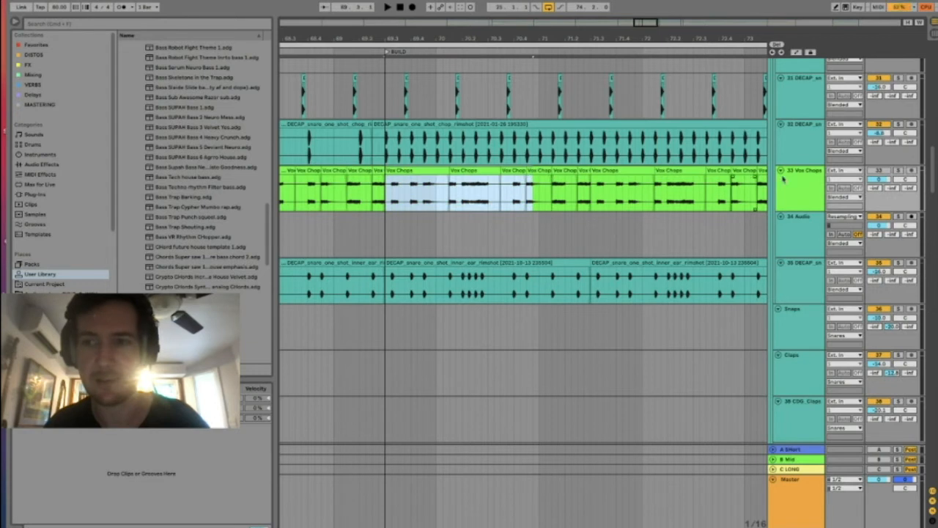
pyautogui.click(383, 204)
pyautogui.press('space')
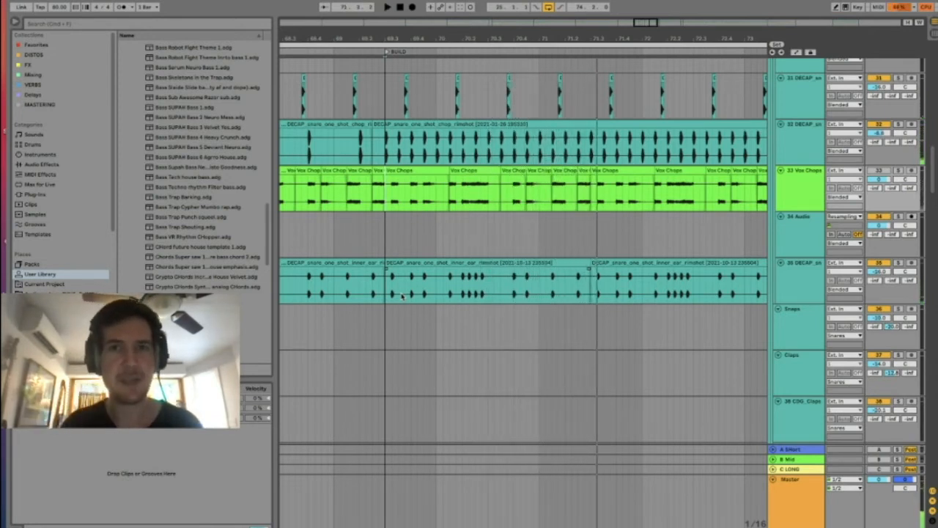
# Step: Mark the opening run of Vox Chops clips on track 33 from the BUILD marker again
pyautogui.moveTo(385, 202); pyautogui.dragTo(461, 202)
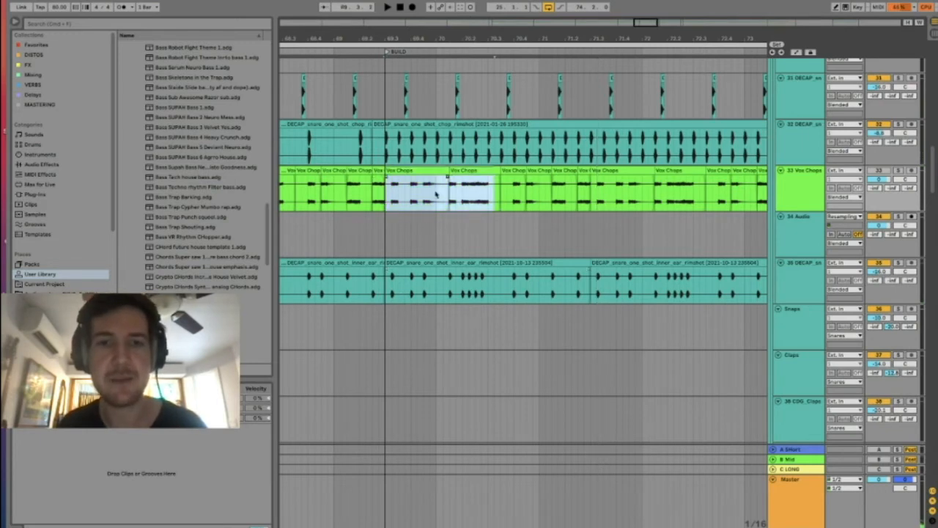
pyautogui.moveTo(432, 28); pyautogui.dragTo(433, 3)
pyautogui.moveTo(416, 200); pyautogui.dragTo(482, 199)
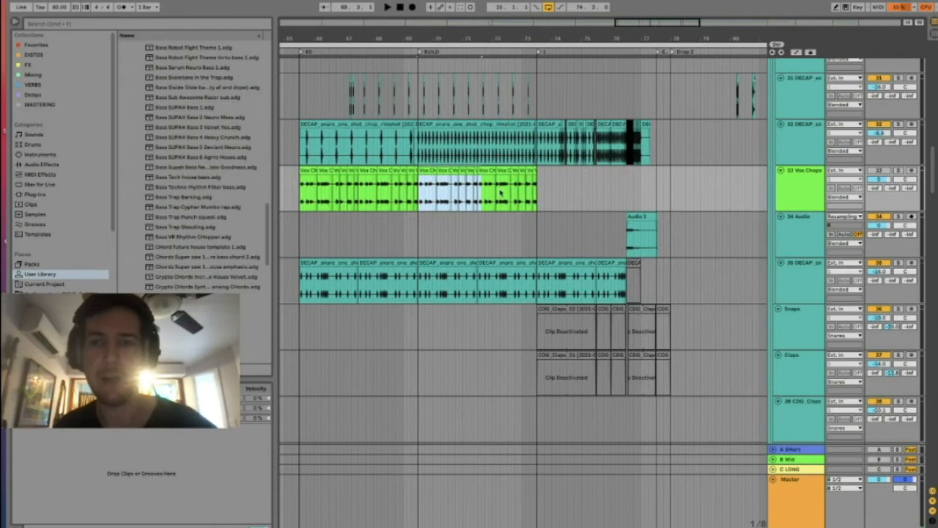
# Step: Look through the drum, lead and vocal tracks and unfold the FX group above VOX Processed
pyautogui.scroll(-10, 486, 197)
pyautogui.scroll(-2, 486, 197)
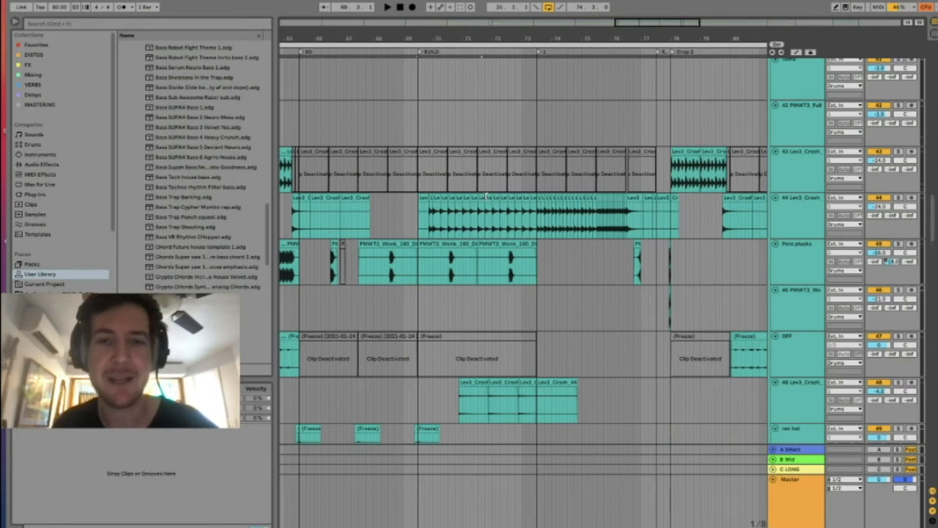
pyautogui.scroll(-15, 486, 197)
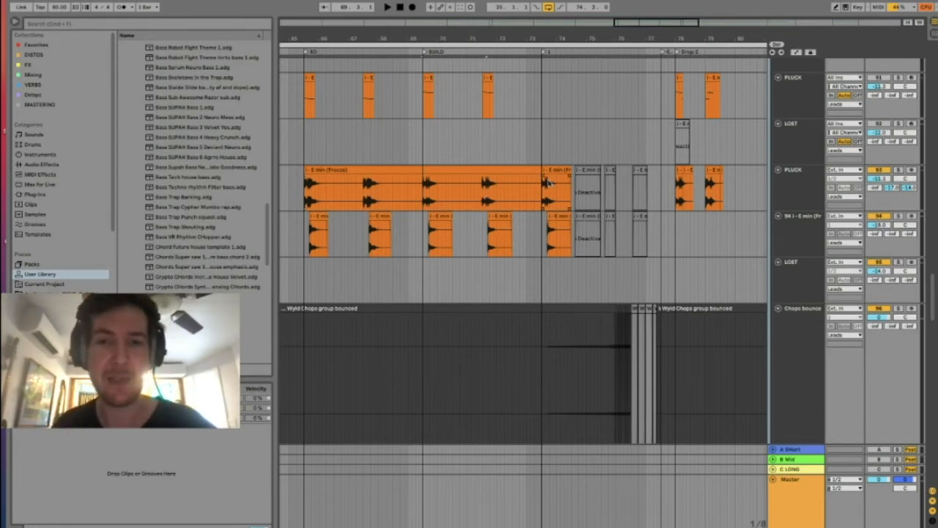
pyautogui.scroll(-15, 549, 184)
pyautogui.scroll(-1, 549, 183)
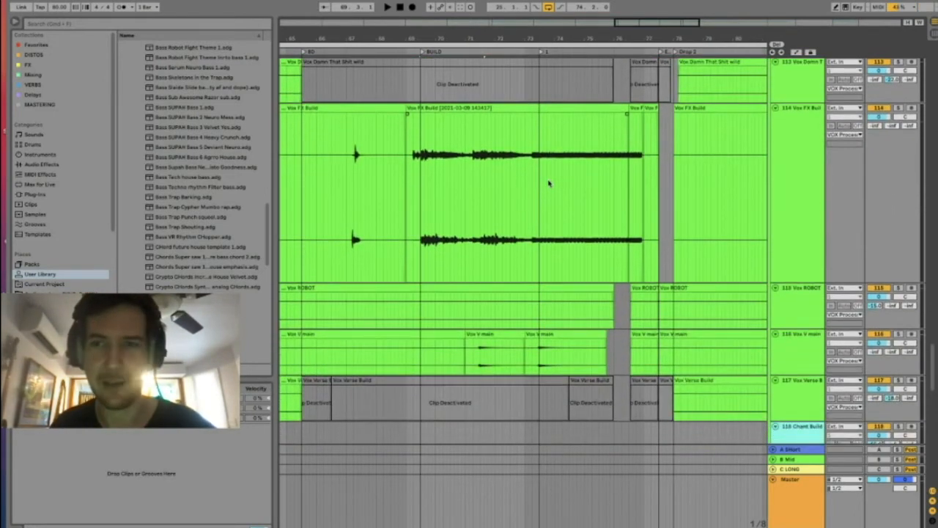
pyautogui.scroll(10, 548, 184)
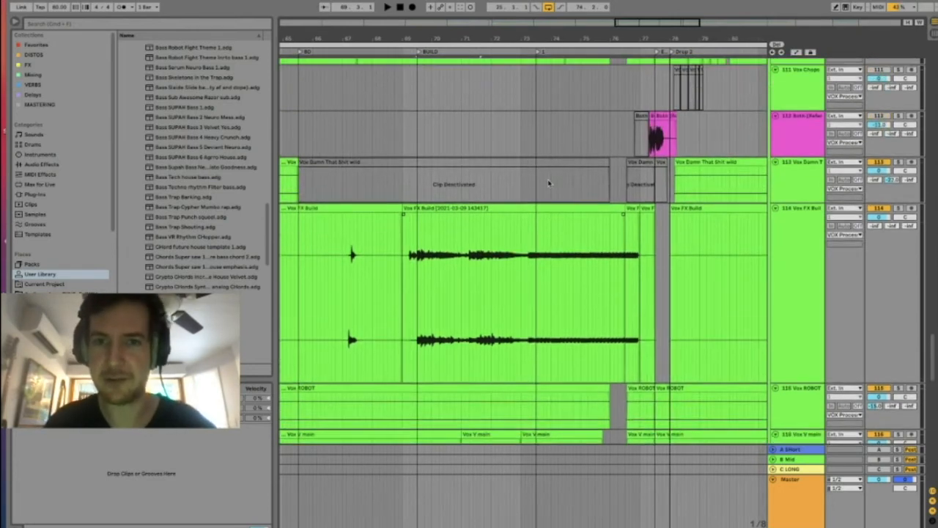
pyautogui.scroll(4, 548, 183)
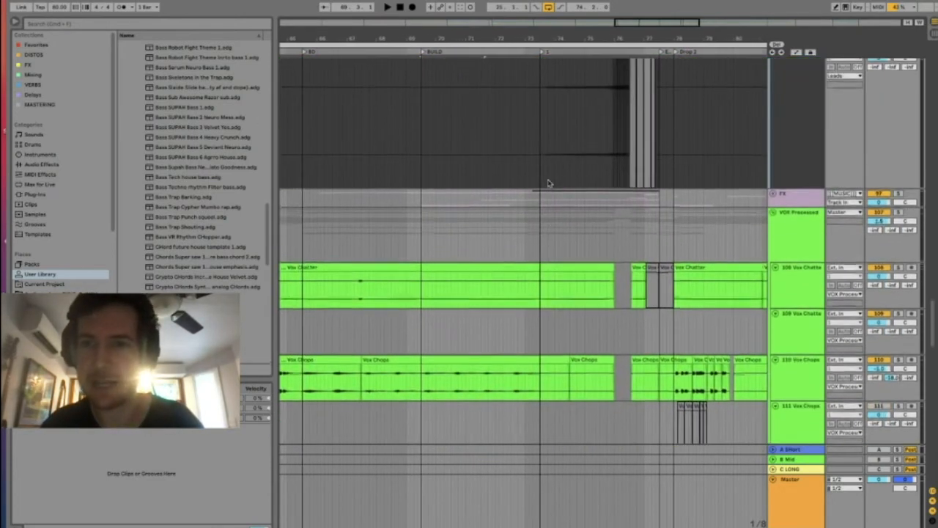
pyautogui.click(771, 193)
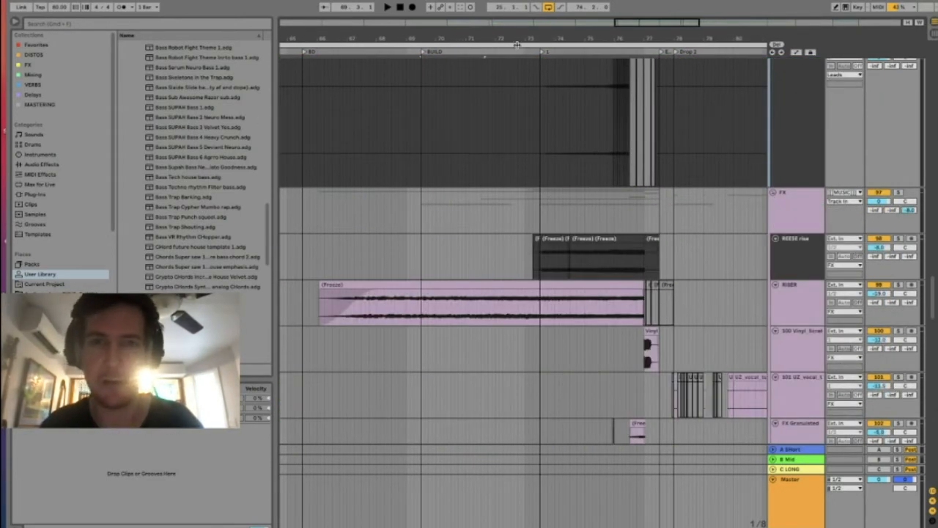
# Step: Solo the REESE rise track in the FX group and audition it from marker 1
pyautogui.moveTo(515, 33); pyautogui.dragTo(513, 32)
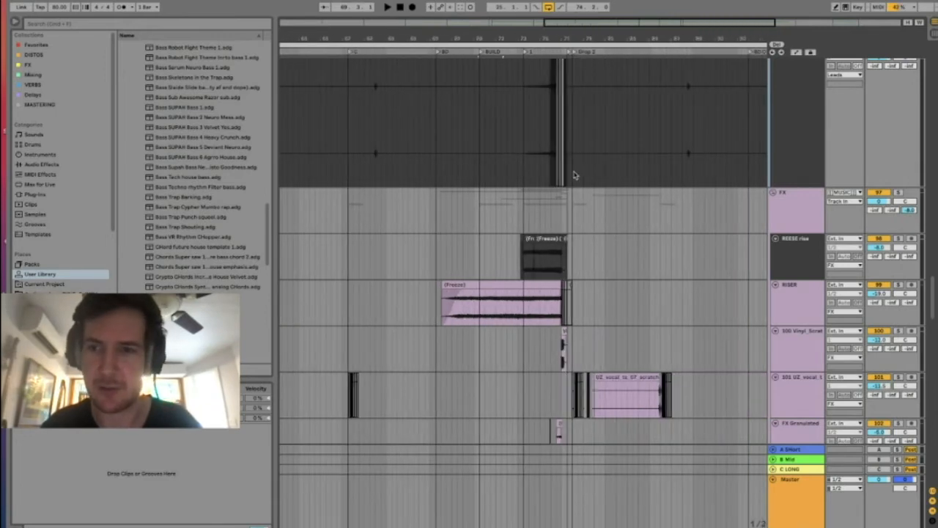
pyautogui.scroll(5, 557, 161)
pyautogui.scroll(-1, 542, 178)
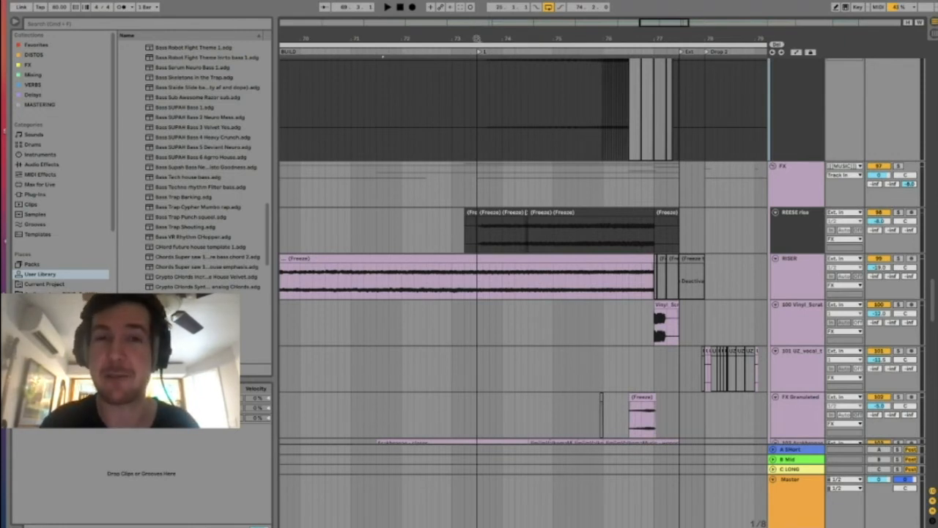
pyautogui.scroll(-5, 476, 38)
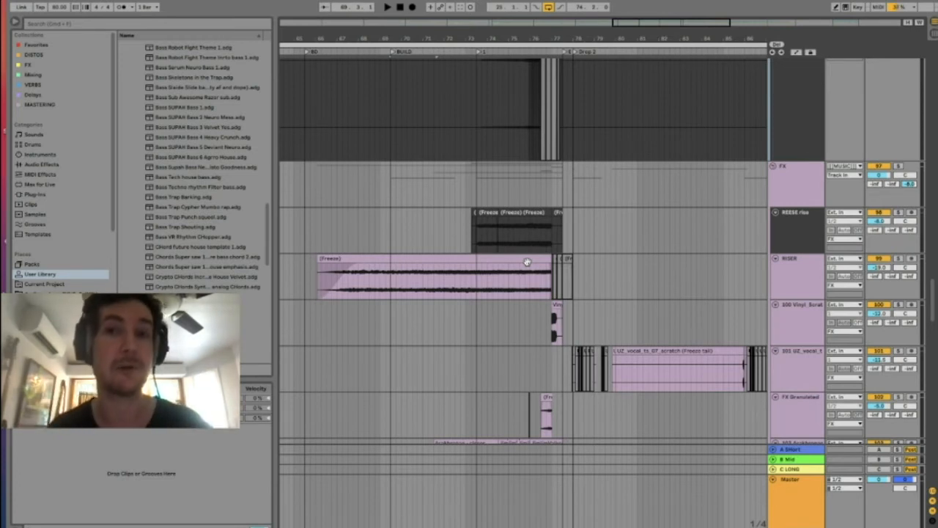
pyautogui.scroll(-3, 525, 221)
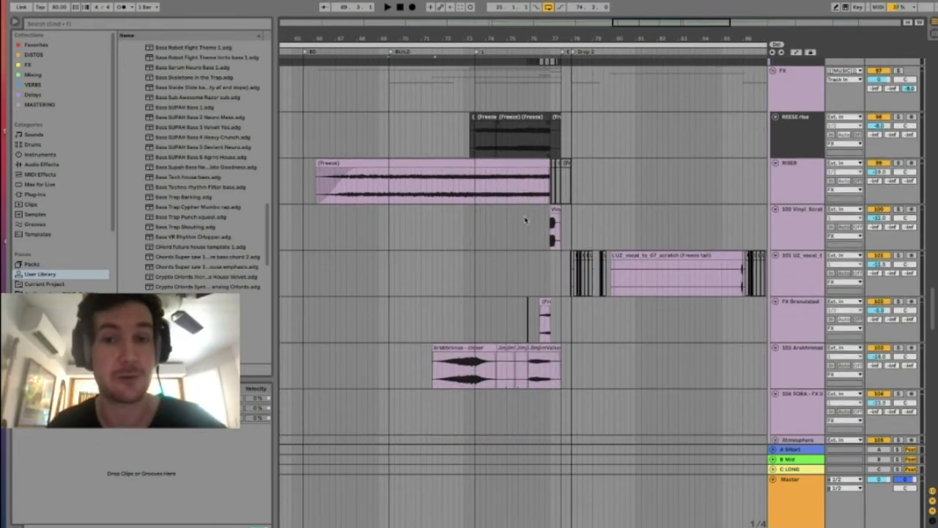
pyautogui.scroll(1, 525, 221)
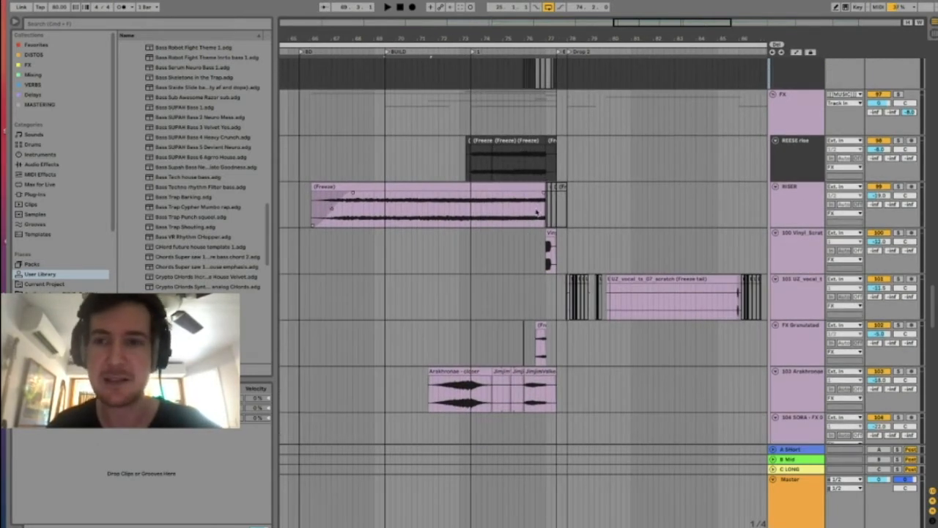
pyautogui.scroll(2, 456, 37)
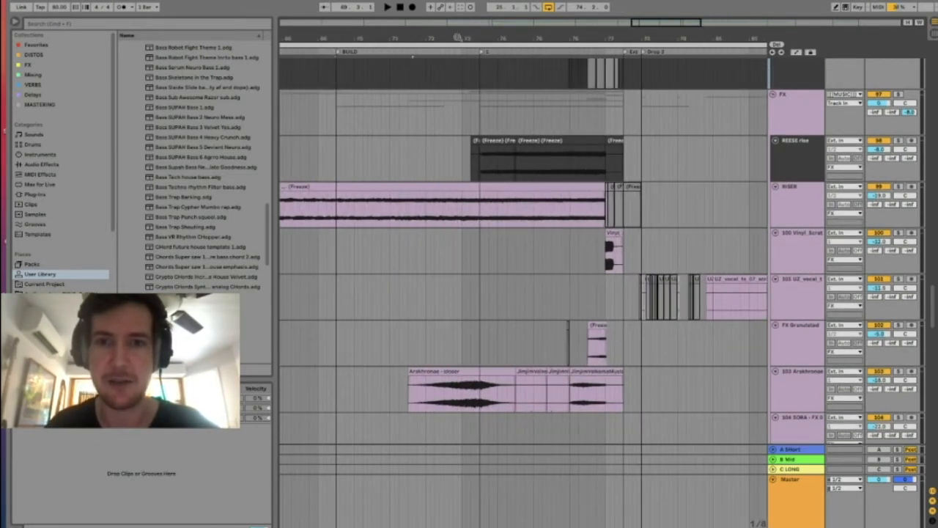
pyautogui.click(482, 159)
pyautogui.click(900, 142)
pyautogui.press('space')
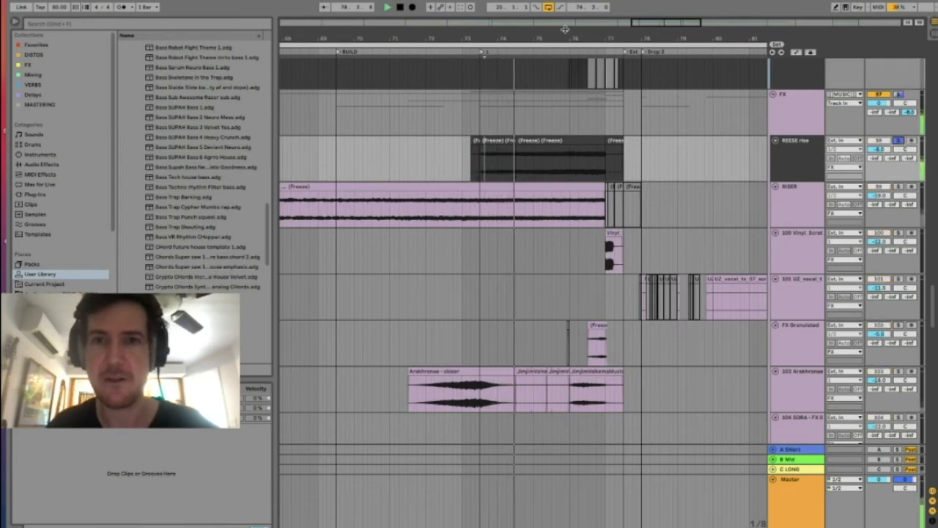
# Step: Mark a section of the raining_on_the_roof recording on the Atmosphere track around the Start marker
pyautogui.scroll(-1, 555, 39)
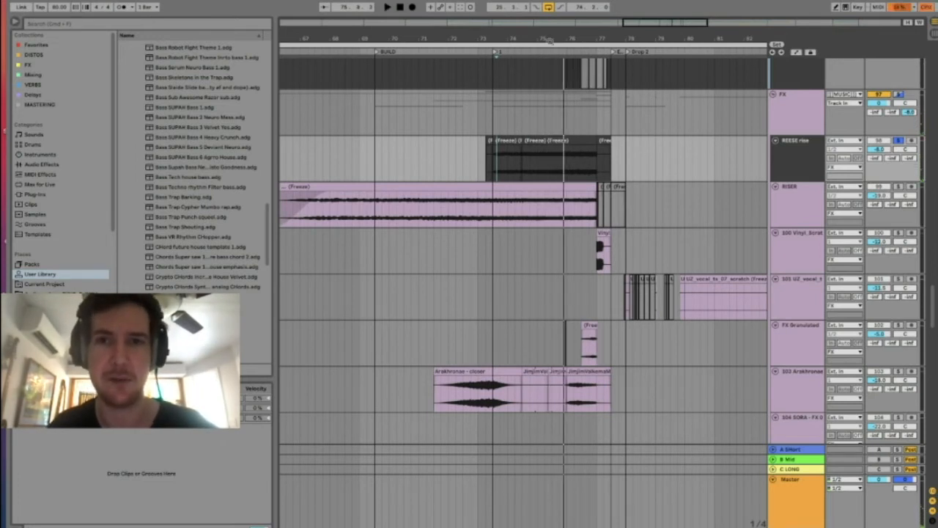
pyautogui.moveTo(549, 39); pyautogui.dragTo(549, 24)
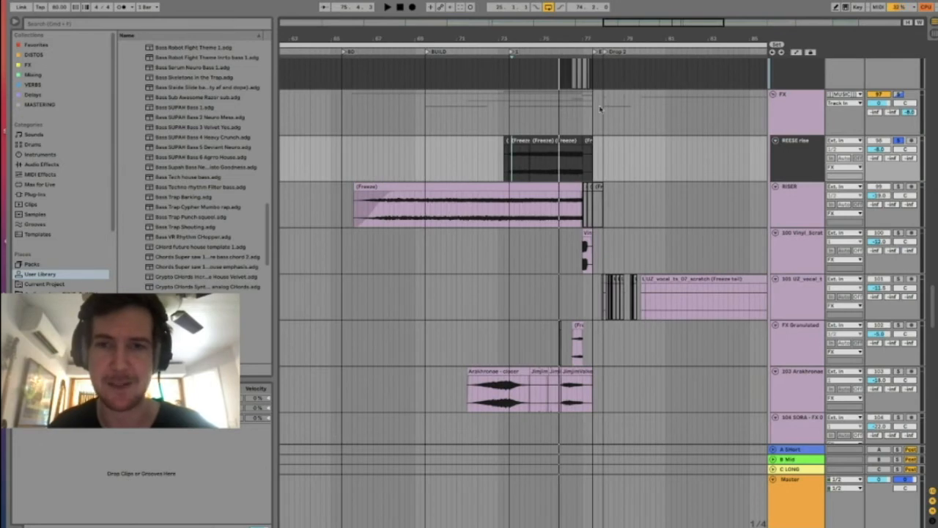
pyautogui.hscroll(-10, 711, 216)
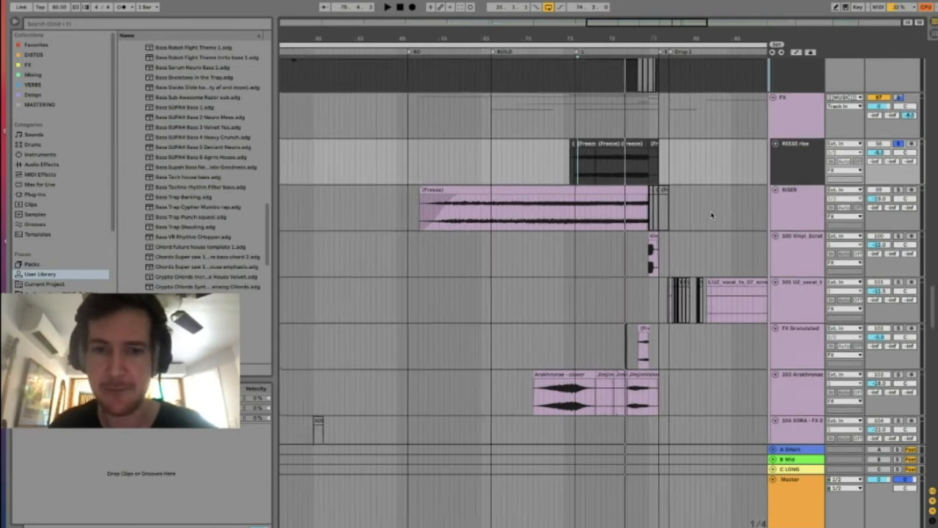
pyautogui.scroll(-2, 711, 215)
pyautogui.hscroll(-5, 712, 216)
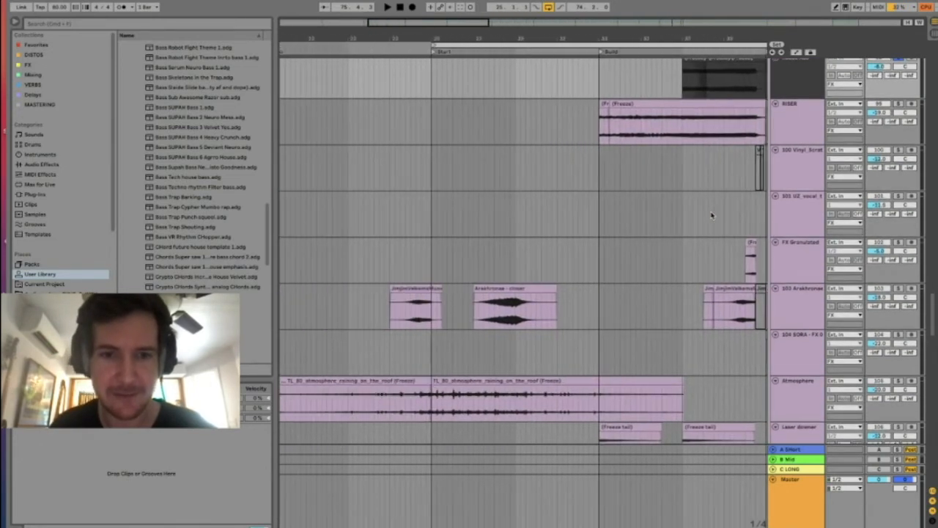
pyautogui.moveTo(376, 411); pyautogui.dragTo(524, 411)
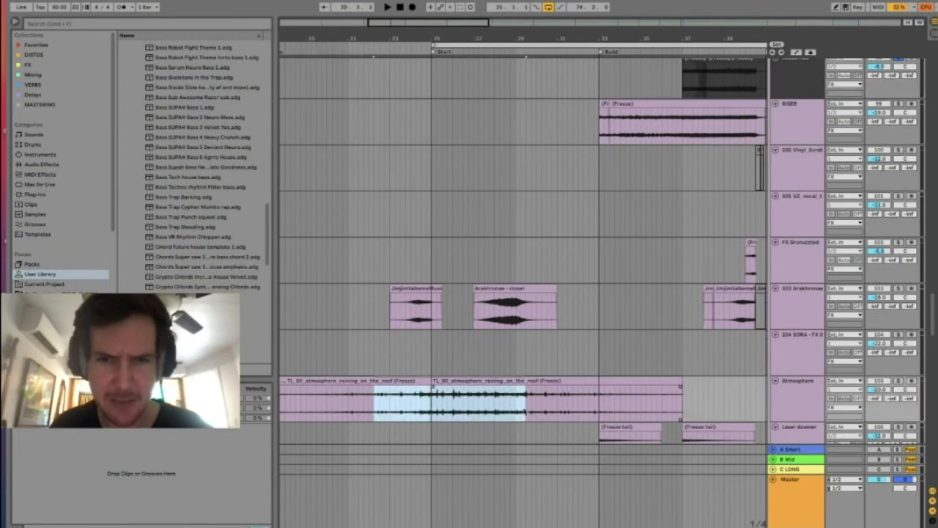
# Step: Solo the Atmosphere track and audition the rain recording from shortly after the Start marker
pyautogui.hscroll(-5, 524, 411)
pyautogui.hscroll(8, 592, 239)
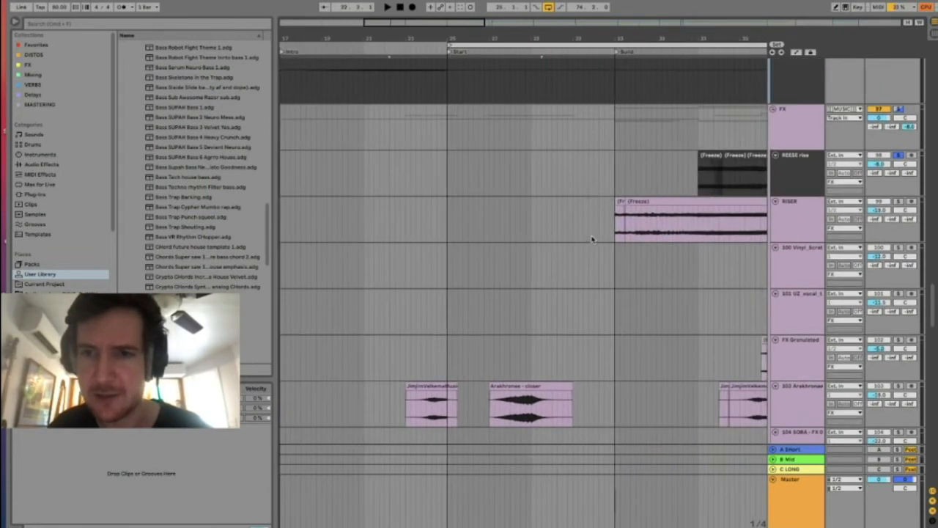
pyautogui.scroll(-5, 592, 239)
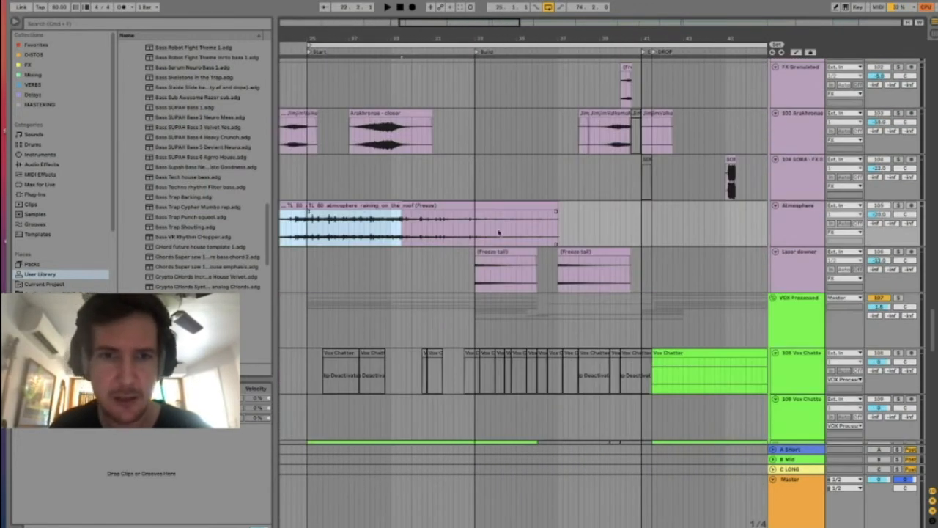
pyautogui.click(340, 229)
pyautogui.press('space')
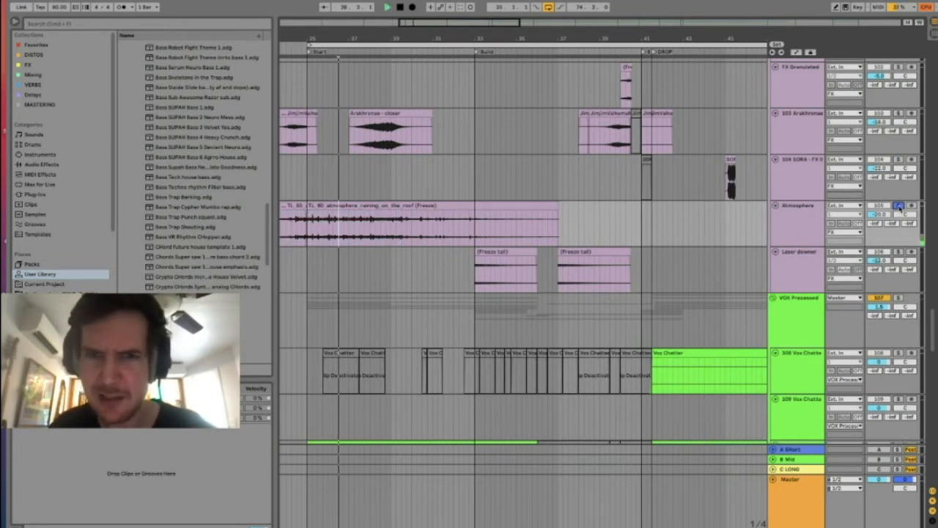
pyautogui.hscroll(15, 516, 209)
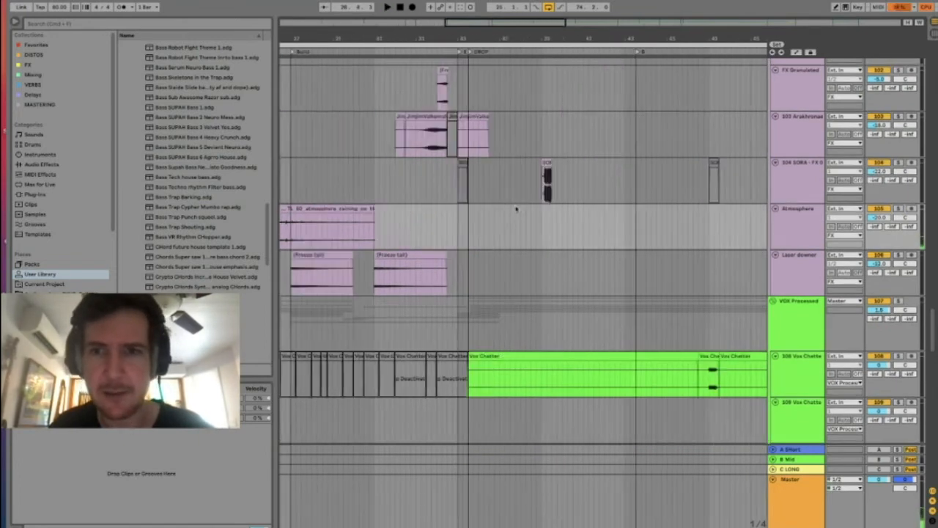
# Step: Look through the FX, vocal and drum tracks around the build leading into Drop 2
pyautogui.hscroll(5, 516, 209)
pyautogui.scroll(3, 515, 209)
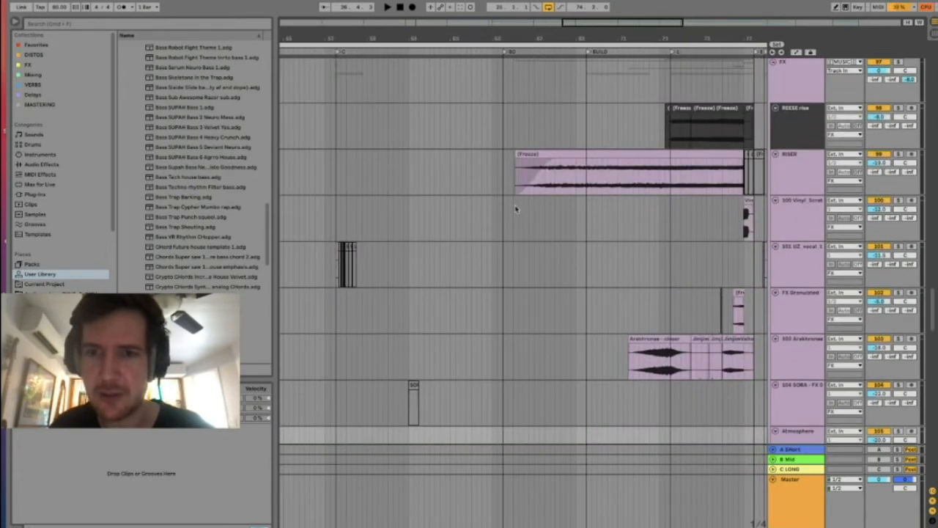
pyautogui.scroll(8, 516, 208)
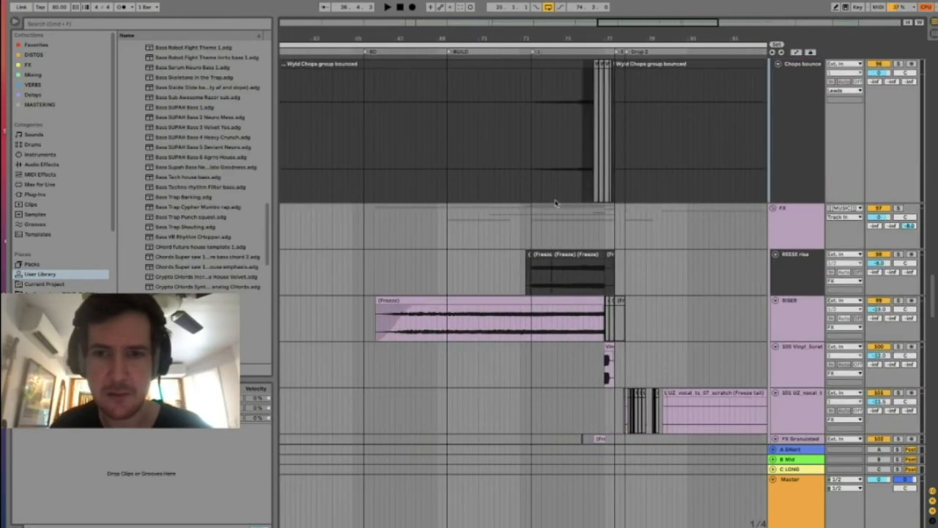
pyautogui.scroll(-5, 555, 203)
pyautogui.scroll(-15, 556, 203)
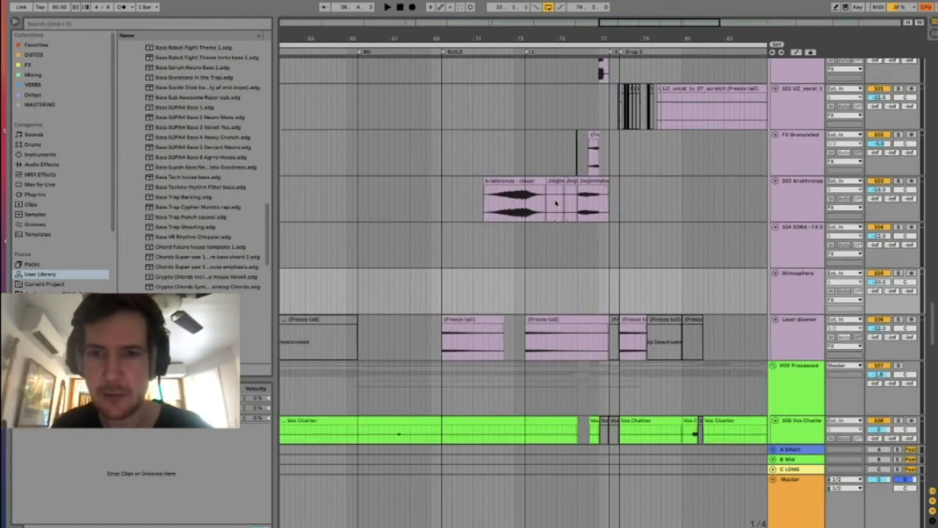
pyautogui.scroll(-8, 556, 203)
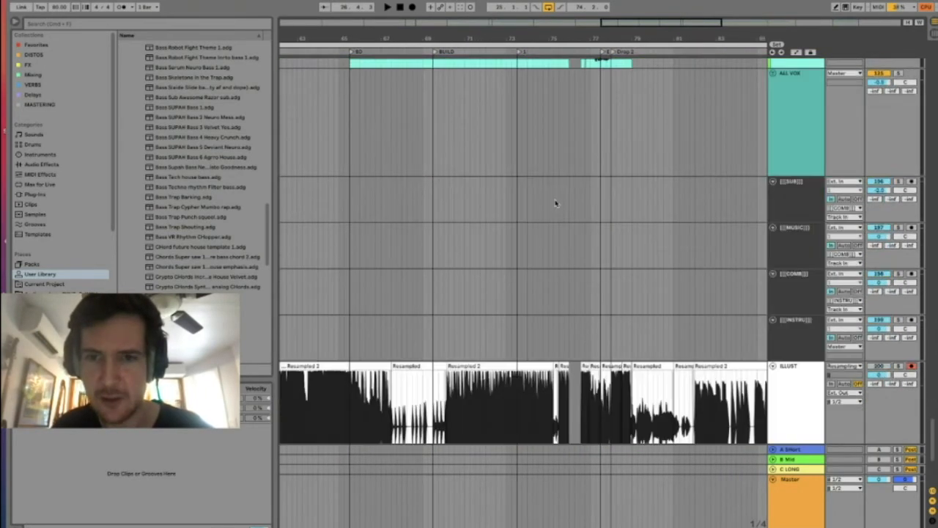
pyautogui.scroll(20, 555, 203)
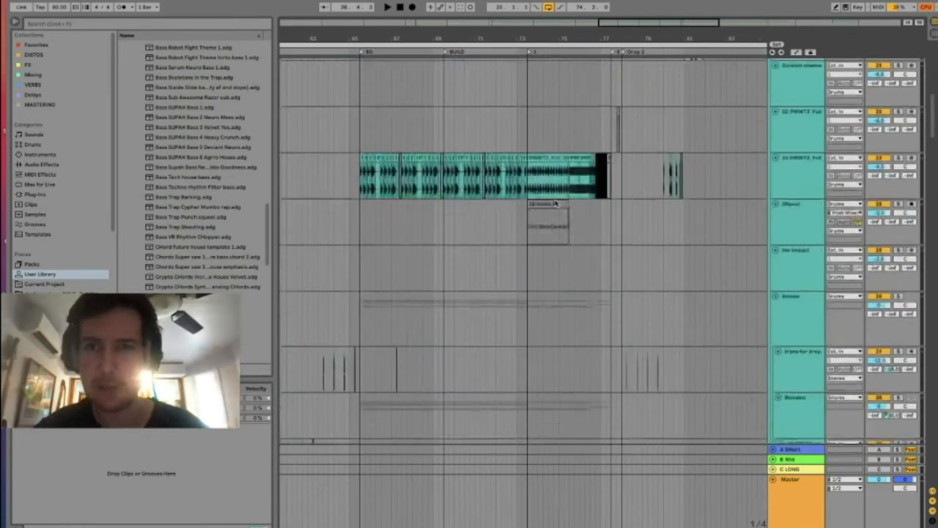
pyautogui.scroll(5, 555, 203)
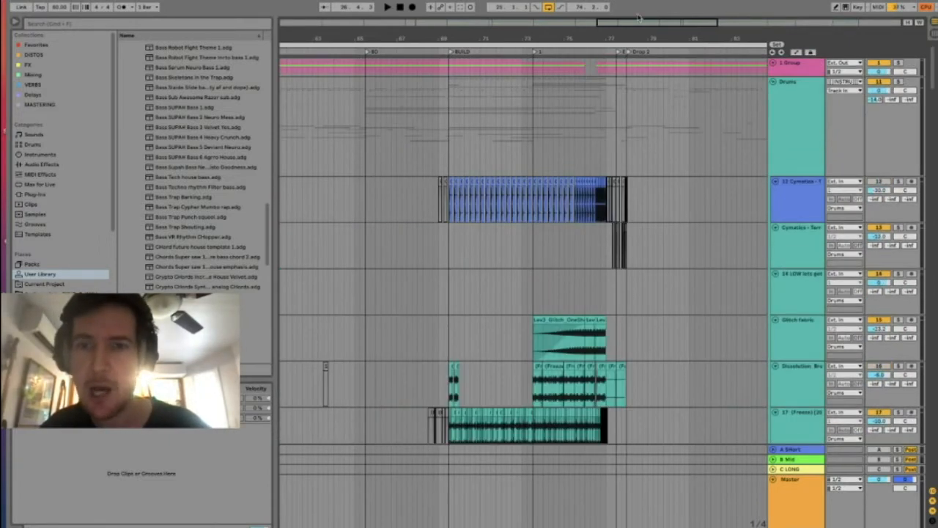
pyautogui.moveTo(622, 32); pyautogui.dragTo(731, 52)
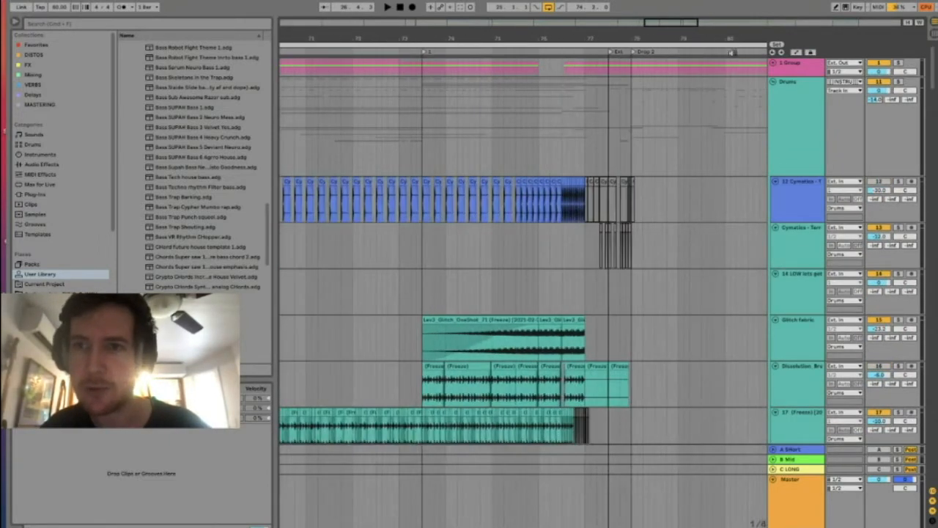
# Step: Examine the drum, sub, lead and FX tracks between marker 1 and Drop 2, unfolding the NEW SUB group
pyautogui.click(773, 64)
pyautogui.click(773, 64)
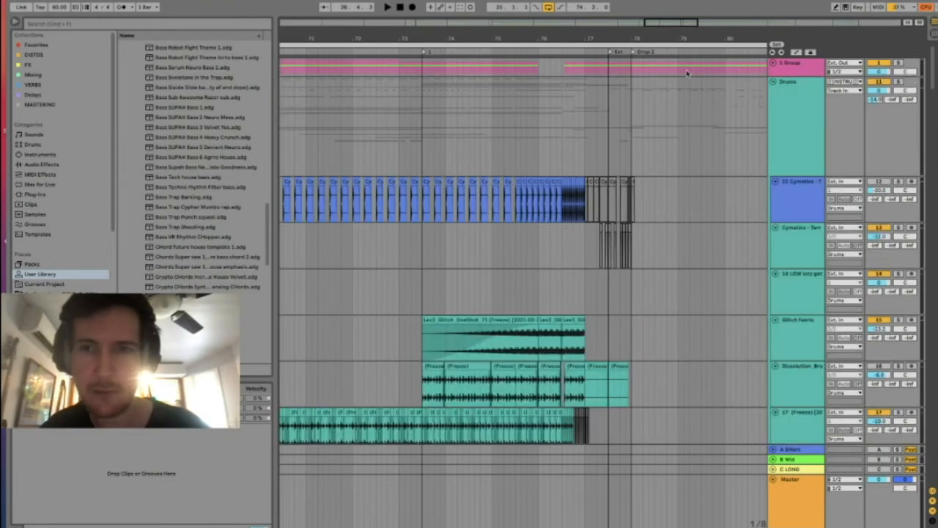
pyautogui.scroll(-10, 689, 74)
pyautogui.scroll(-10, 688, 73)
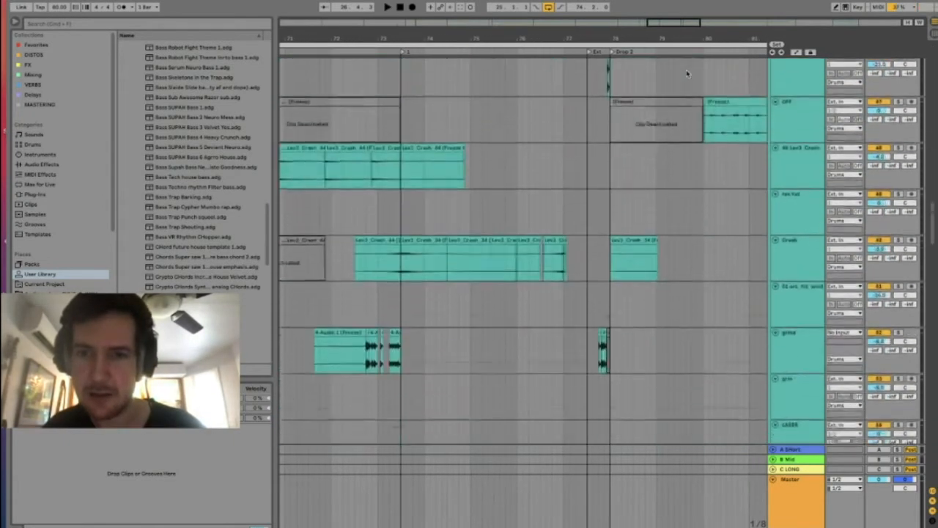
pyautogui.scroll(3, 697, 95)
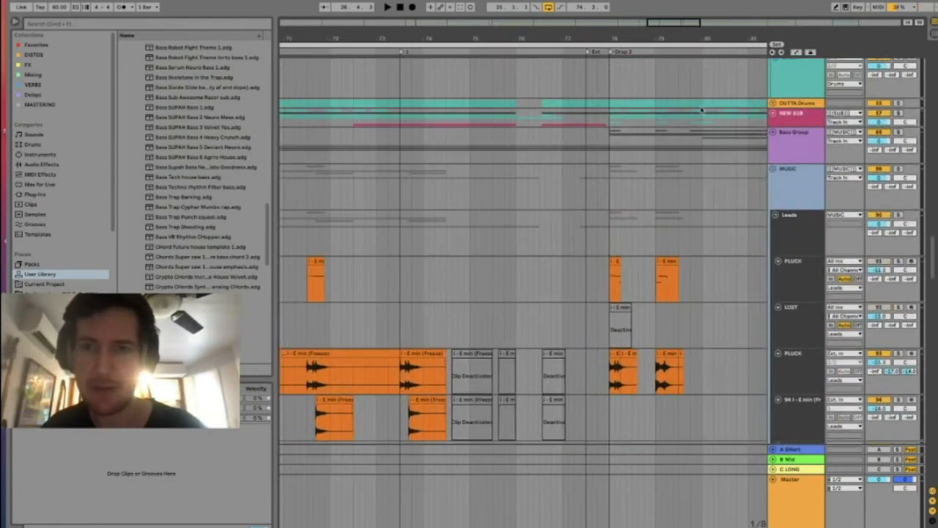
pyautogui.click(773, 112)
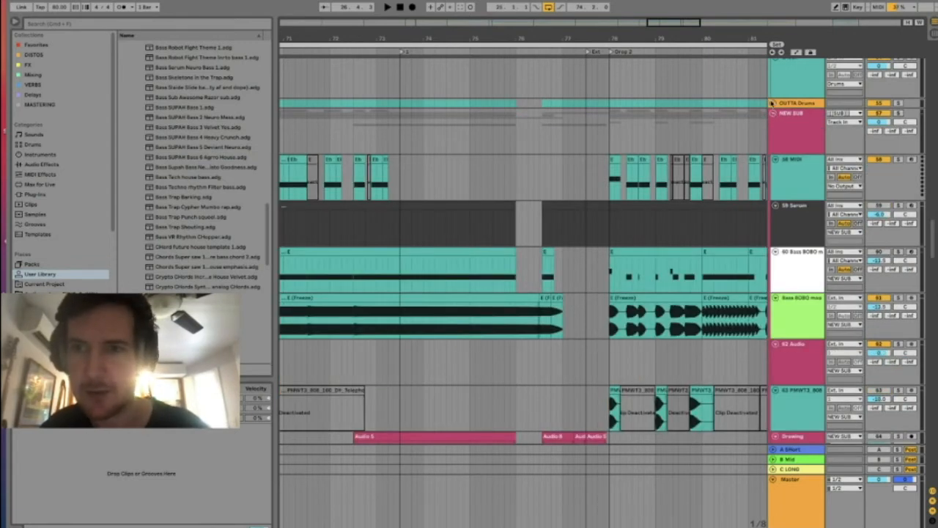
pyautogui.click(771, 103)
pyautogui.scroll(-10, 680, 112)
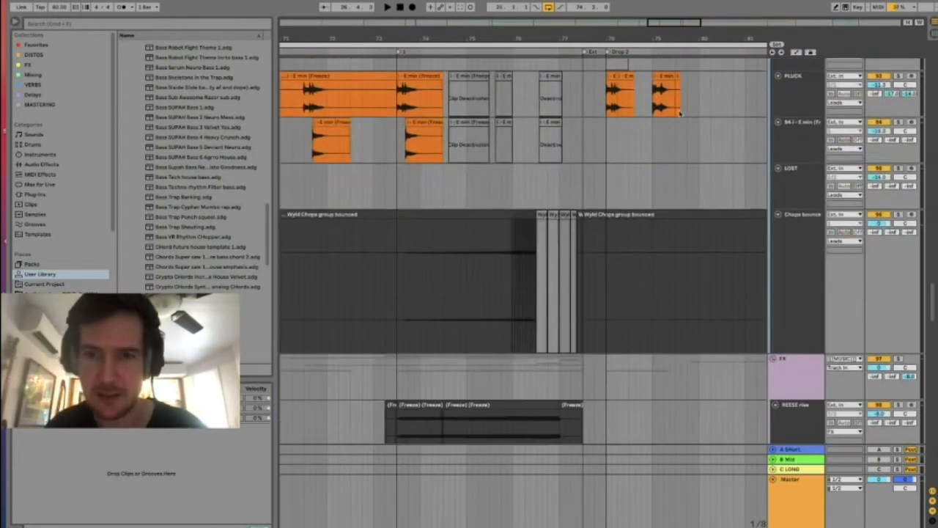
pyautogui.scroll(-8, 680, 112)
pyautogui.scroll(3, 681, 114)
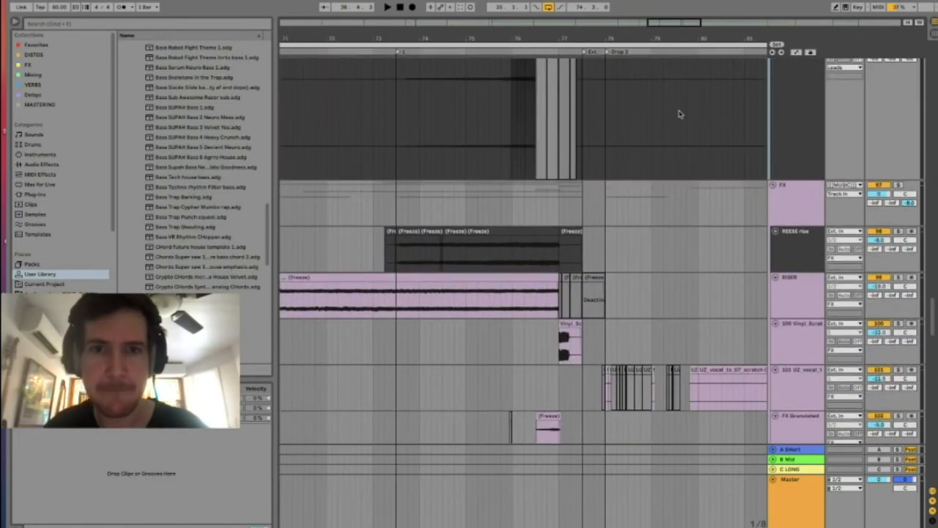
# Step: Solo the Chops bounce track and audition it from about bar 74, shortly after marker 1
pyautogui.scroll(4, 680, 114)
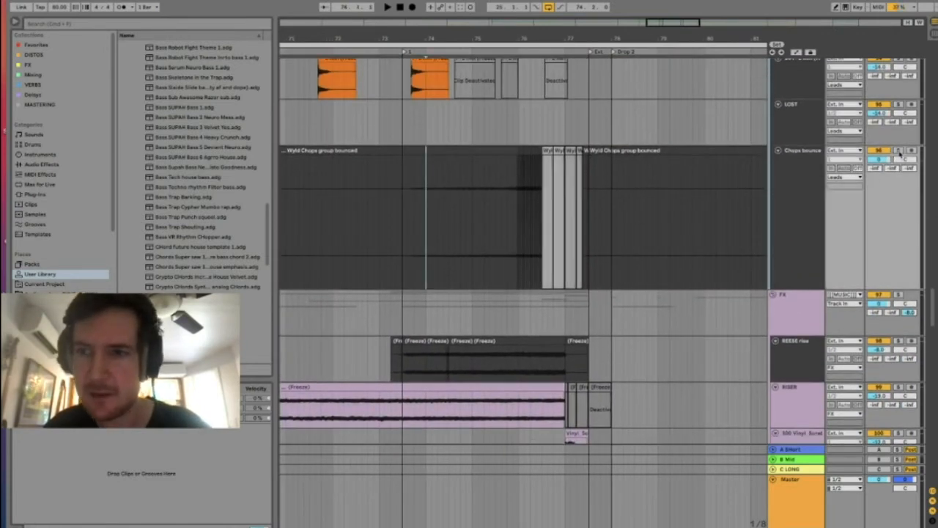
pyautogui.hscroll(-5, 676, 156)
pyautogui.scroll(1, 676, 155)
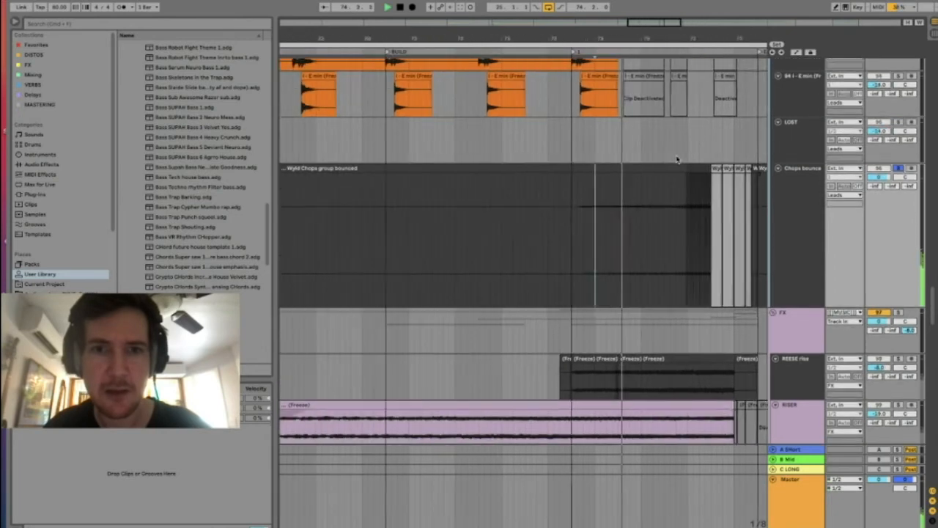
pyautogui.hscroll(-2, 678, 159)
pyautogui.hscroll(4, 677, 157)
# Step: Audition the FX group from about bar 74 and mark a section of the RISER clip around bar 76
pyautogui.scroll(-4, 705, 188)
pyautogui.scroll(-1, 705, 187)
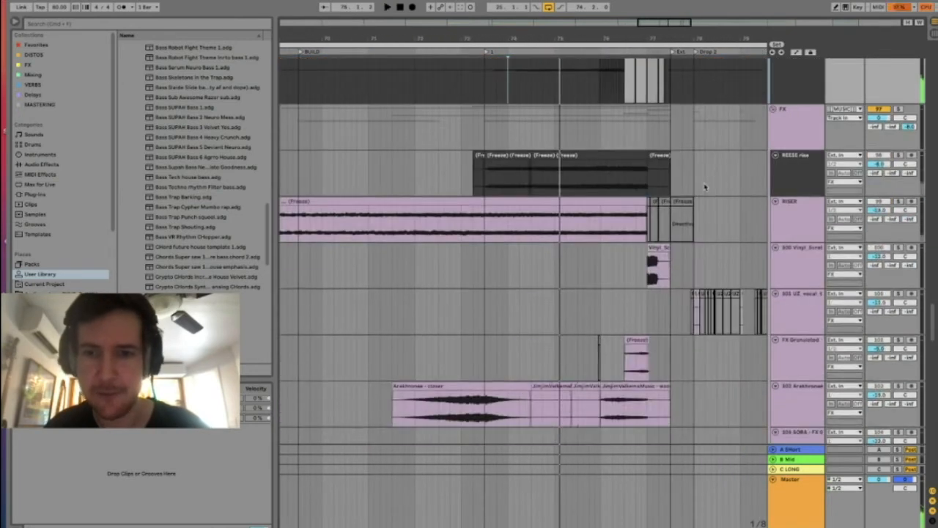
pyautogui.scroll(-3, 702, 160)
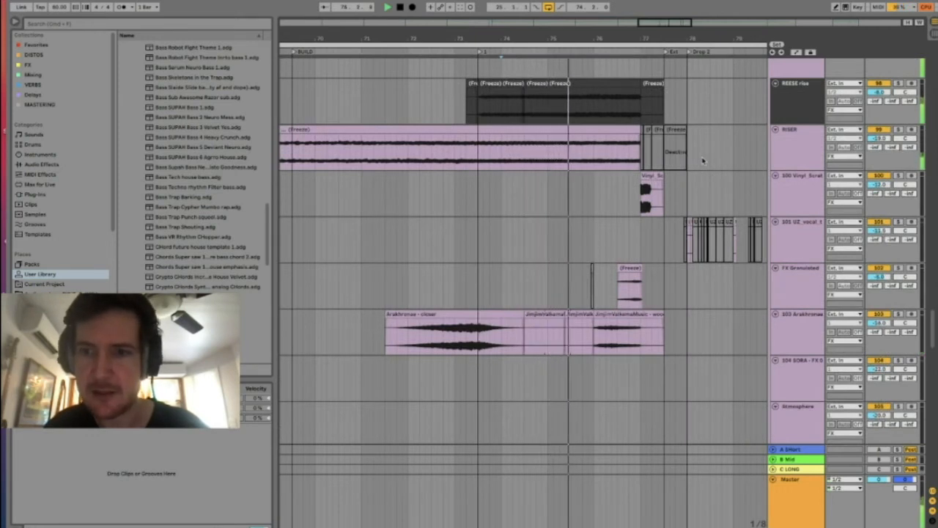
pyautogui.press('+')
pyautogui.press('+')
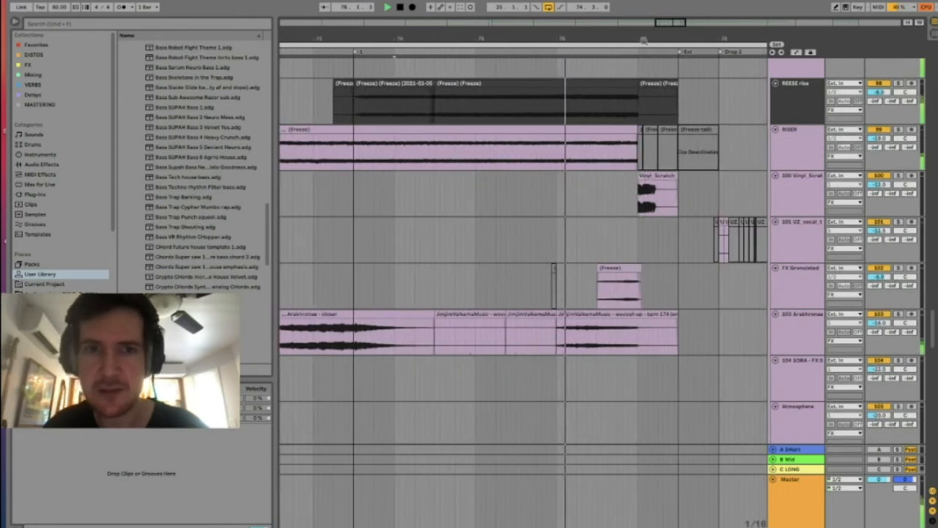
pyautogui.moveTo(536, 151); pyautogui.dragTo(612, 150)
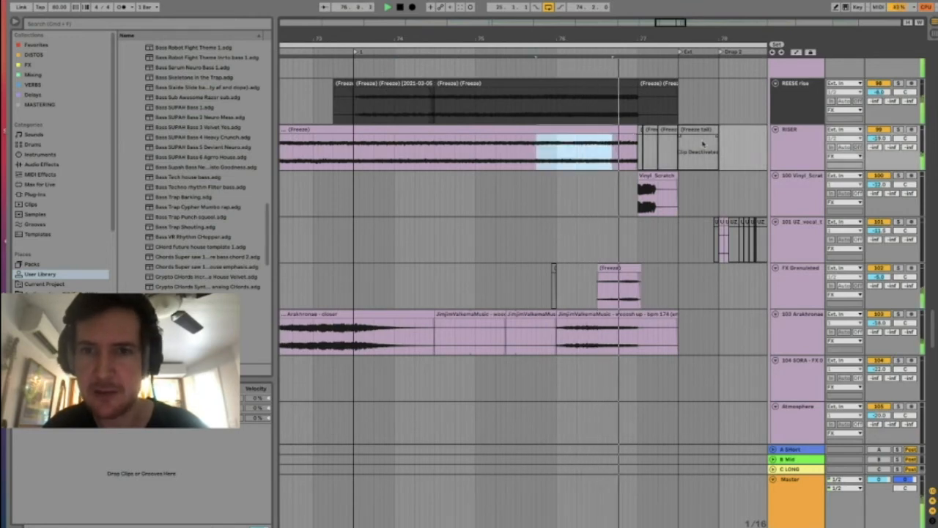
pyautogui.press('space')
# Step: Audition the FX layers from marker 1, comparing them with the Laser downer track switched off and on
pyautogui.click(659, 176)
pyautogui.scroll(-1, 725, 149)
pyautogui.scroll(-3, 724, 149)
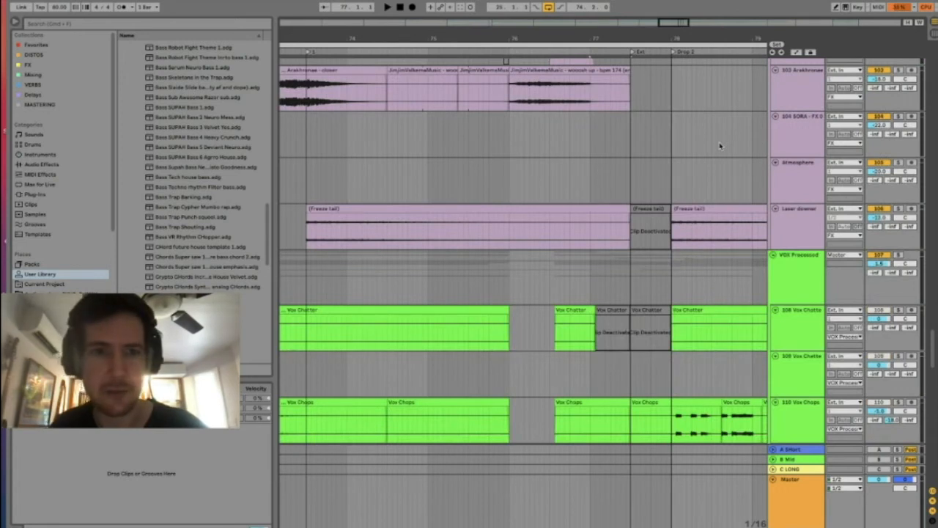
pyautogui.click(306, 243)
pyautogui.press('space')
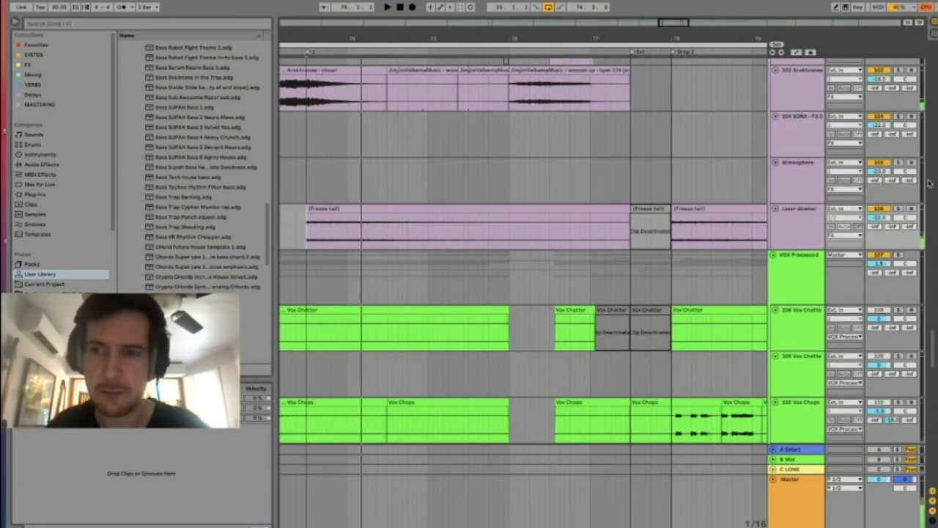
pyautogui.press('space')
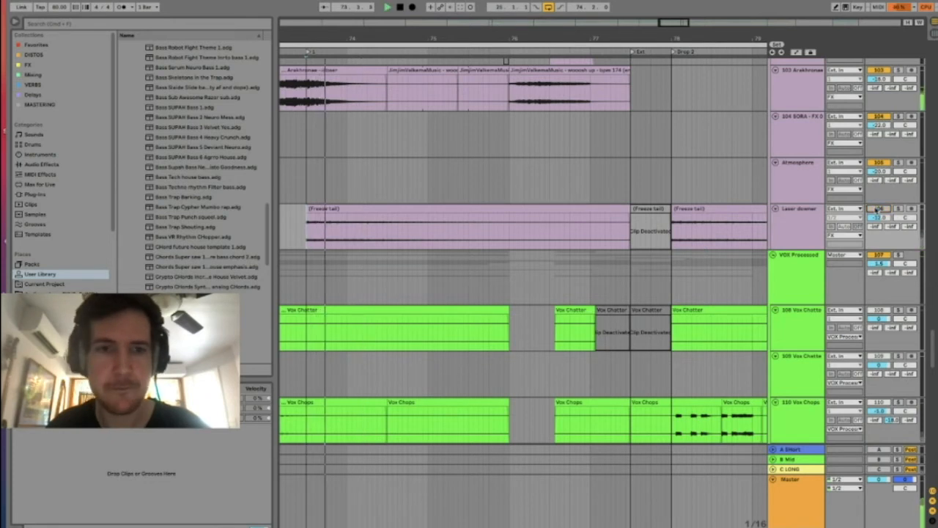
pyautogui.click(878, 210)
pyautogui.press('space')
pyautogui.press('space')
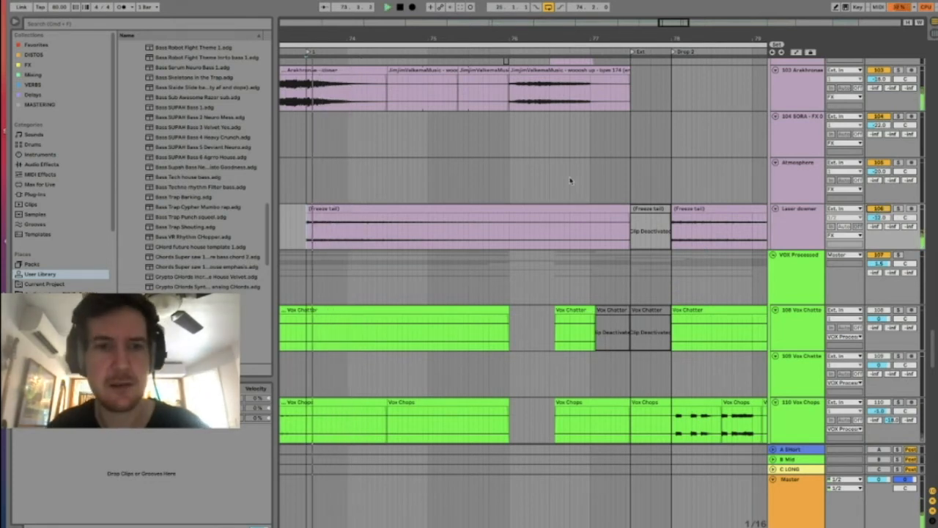
pyautogui.moveTo(469, 40); pyautogui.dragTo(470, 15)
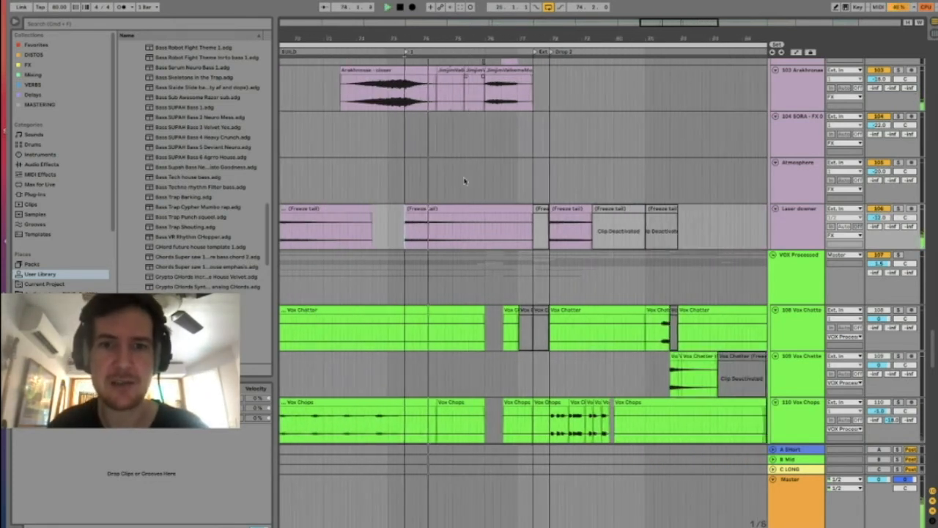
pyautogui.press('space')
# Step: Look through the VOX Processed tracks and the tracks below them around marker 1 and Drop 2
pyautogui.scroll(-5, 571, 221)
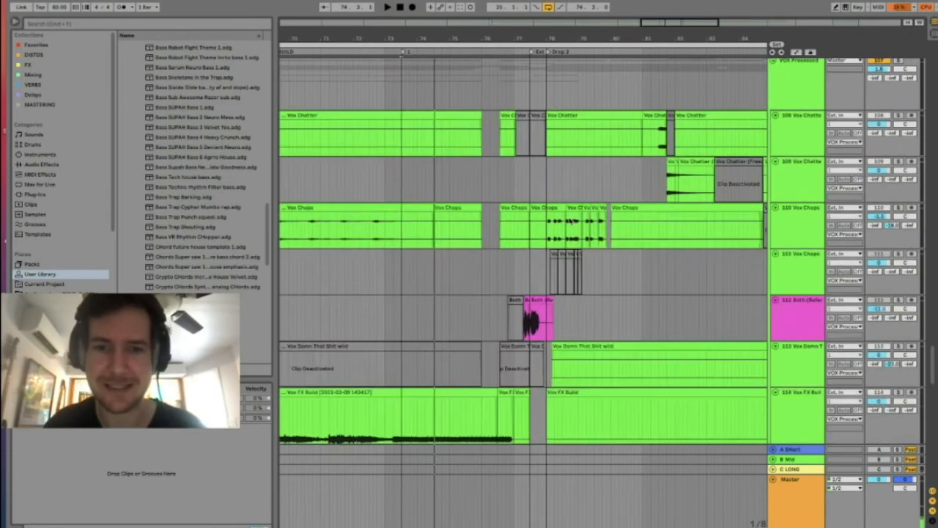
pyautogui.scroll(-5, 571, 222)
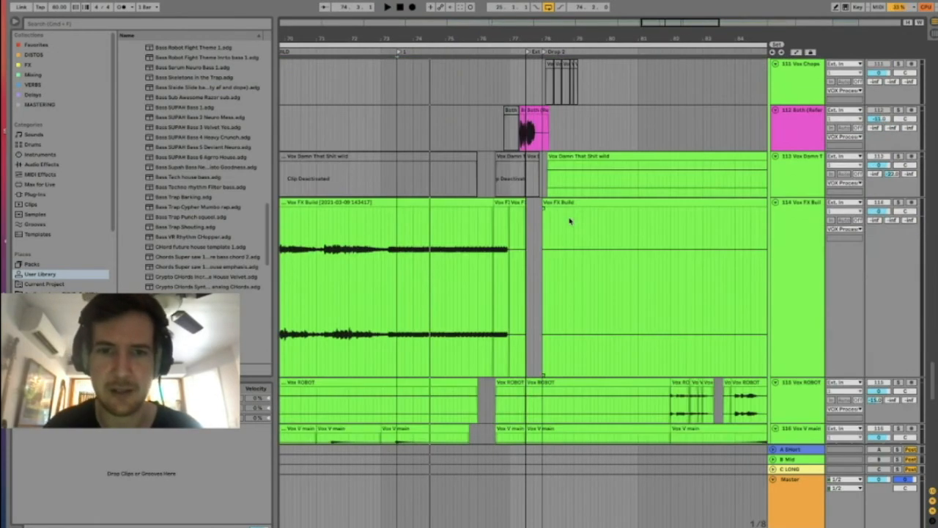
pyautogui.scroll(-9, 570, 222)
pyautogui.scroll(-15, 568, 227)
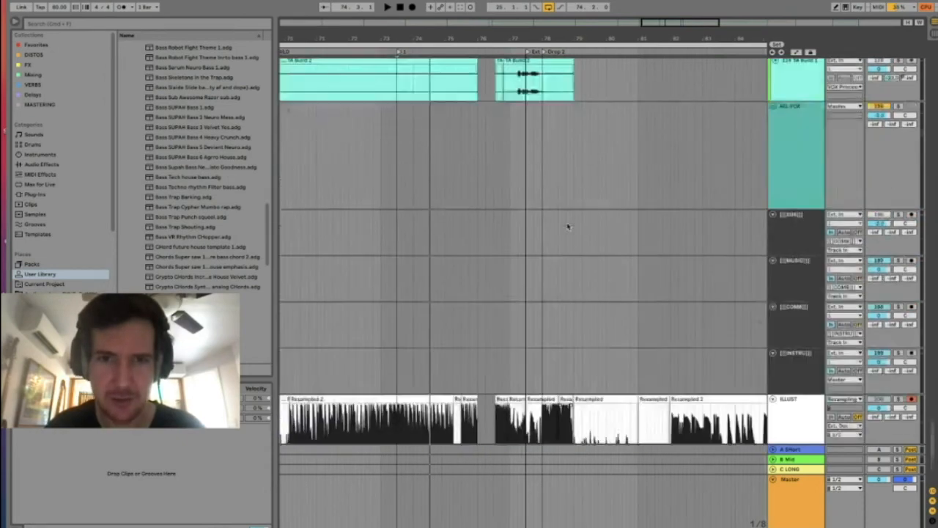
pyautogui.moveTo(556, 34); pyautogui.dragTo(556, 35)
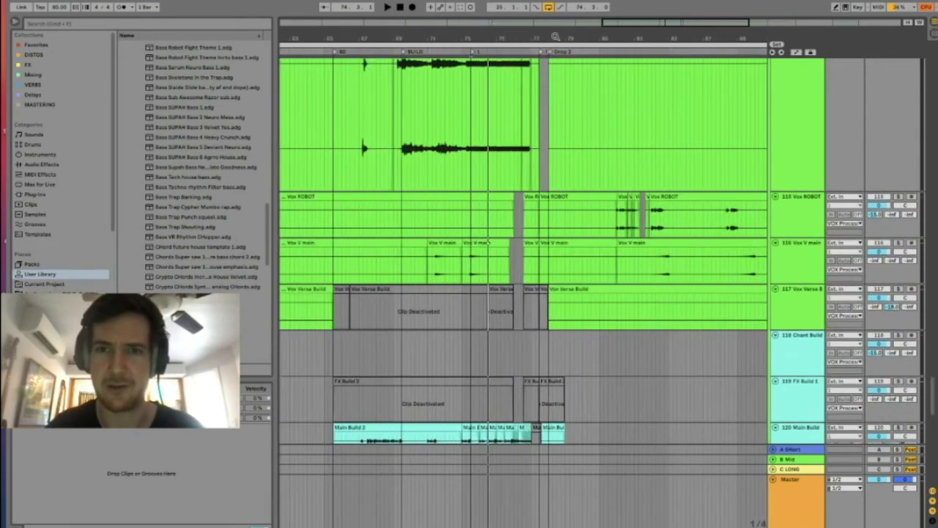
# Step: Examine the FX, lead and processed vocal tracks from Drop 2 through the BD OUT section to the final build
pyautogui.scroll(10, 622, 153)
pyautogui.hscroll(4, 622, 153)
pyautogui.scroll(5, 622, 153)
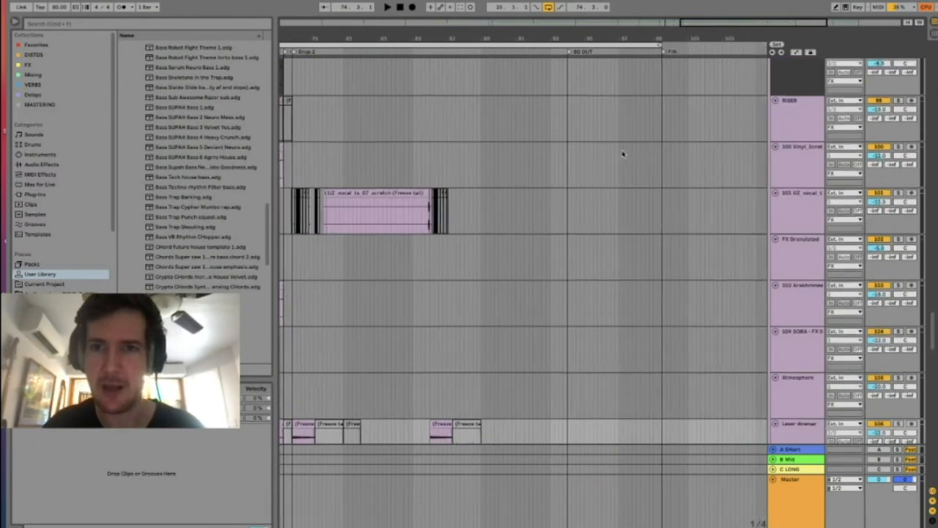
pyautogui.hscroll(3, 622, 152)
pyautogui.scroll(-3, 622, 153)
pyautogui.scroll(5, 622, 152)
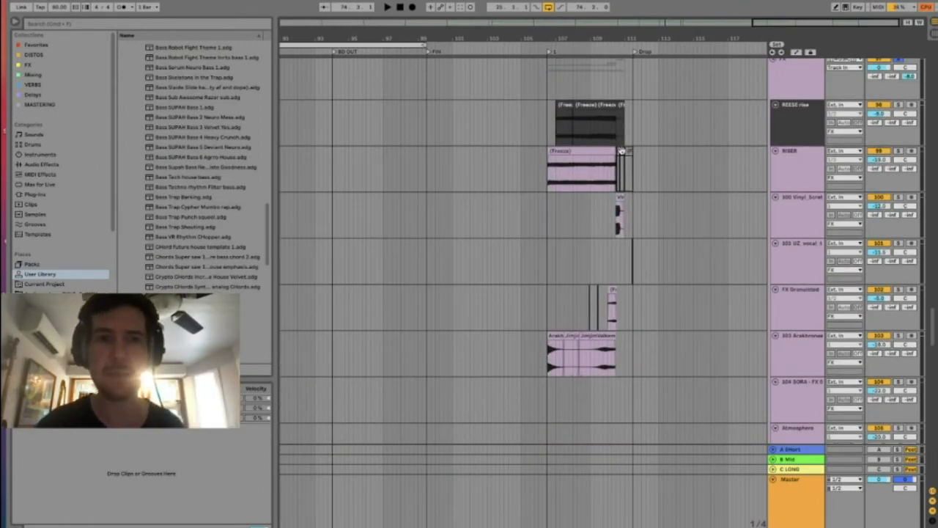
pyautogui.hscroll(-2, 510, 177)
pyautogui.hscroll(-2, 510, 177)
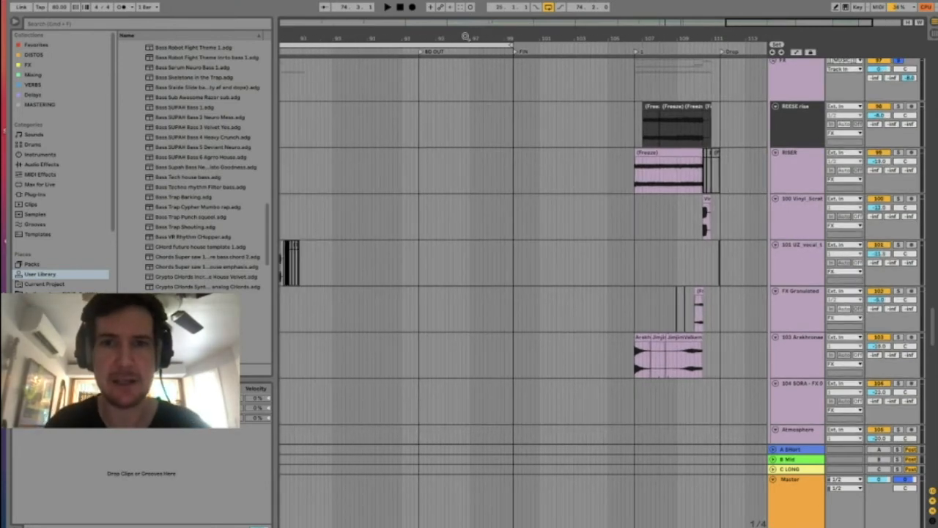
pyautogui.hscroll(-4, 484, 220)
pyautogui.scroll(3, 465, 252)
pyautogui.scroll(2, 465, 252)
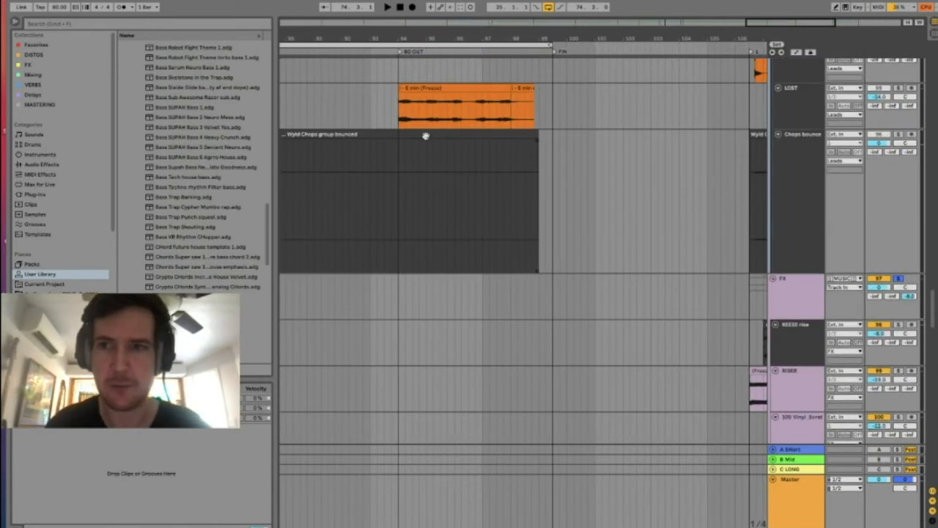
pyautogui.scroll(-10, 404, 130)
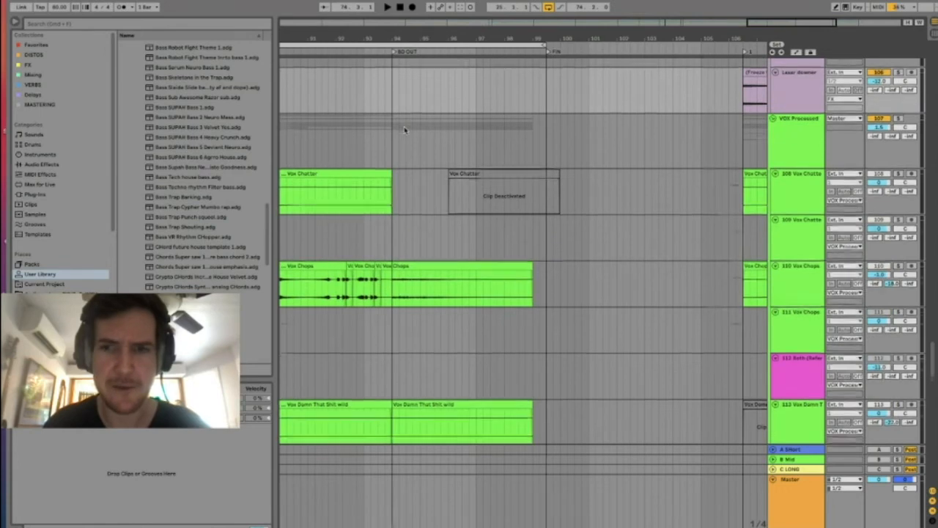
pyautogui.scroll(-5, 404, 129)
# Step: Play the BD OUT section from its start and look over the processed vocal and lead layers around it
pyautogui.click(900, 260)
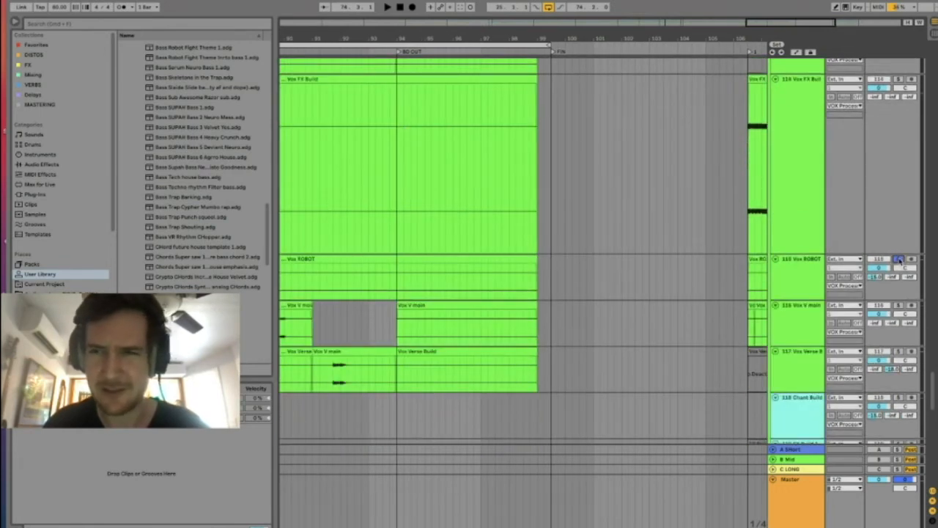
pyautogui.click(899, 259)
pyautogui.press('space')
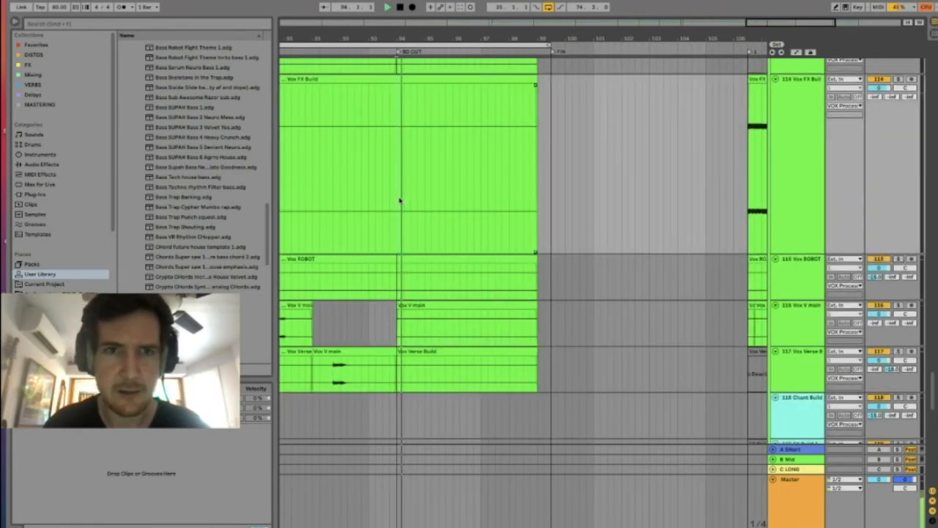
pyautogui.scroll(5, 399, 200)
pyautogui.scroll(8, 399, 200)
pyautogui.scroll(-10, 400, 200)
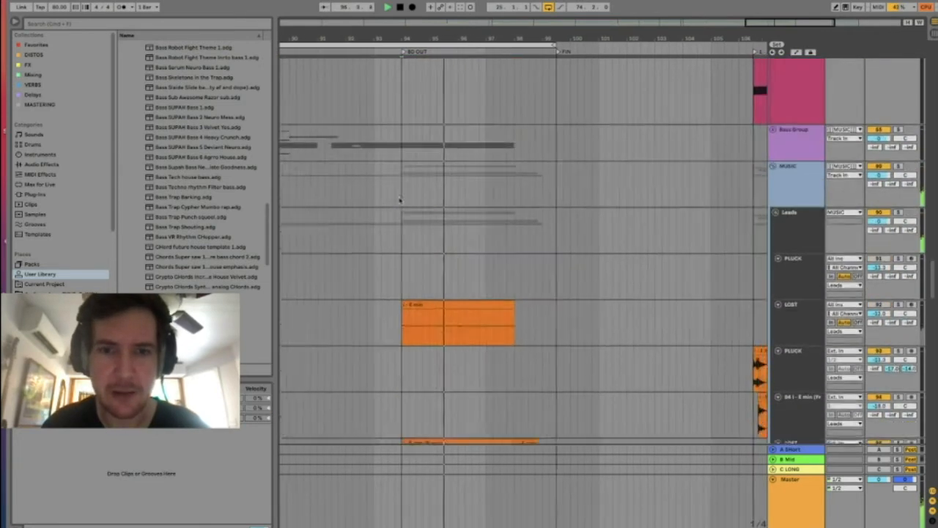
pyautogui.press('space')
# Step: Unfold the Bass Group and look through the sub and drum tracks around BD OUT
pyautogui.scroll(3, 399, 200)
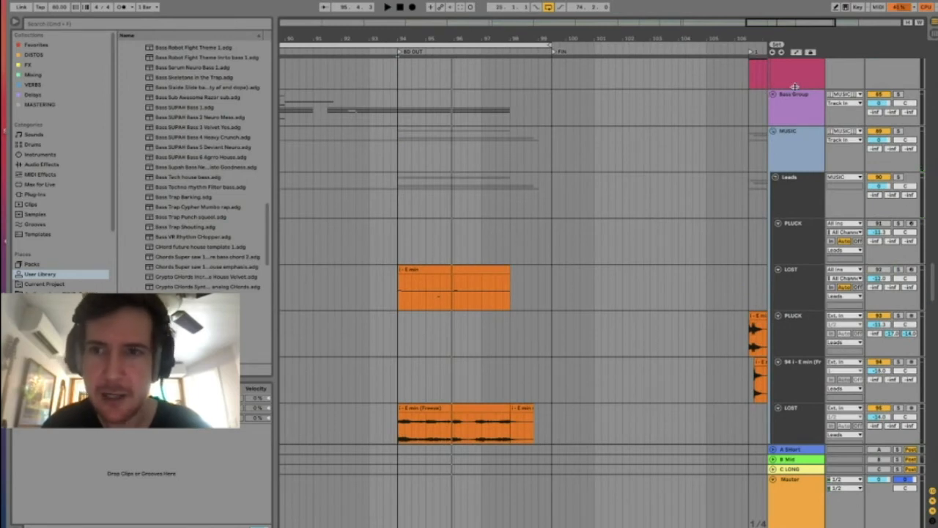
pyautogui.click(774, 94)
pyautogui.scroll(-10, 584, 158)
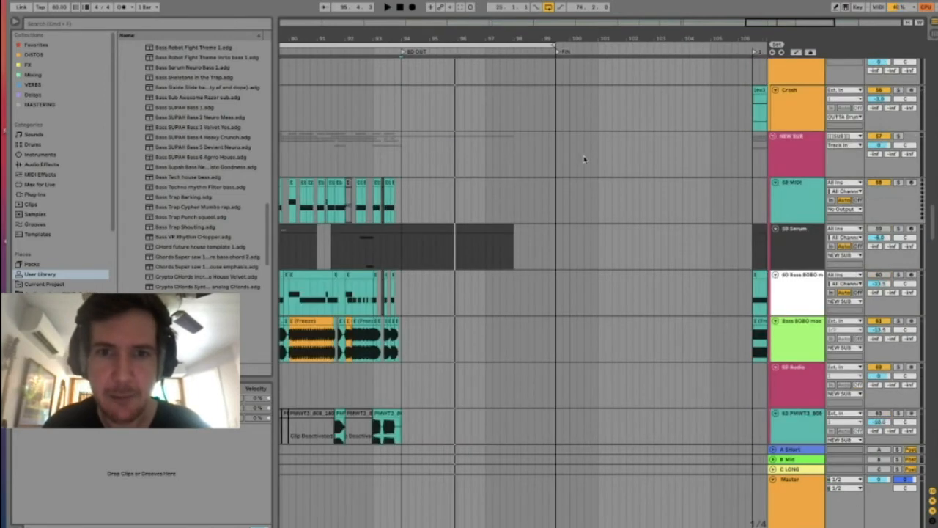
pyautogui.scroll(15, 584, 158)
pyautogui.scroll(15, 584, 158)
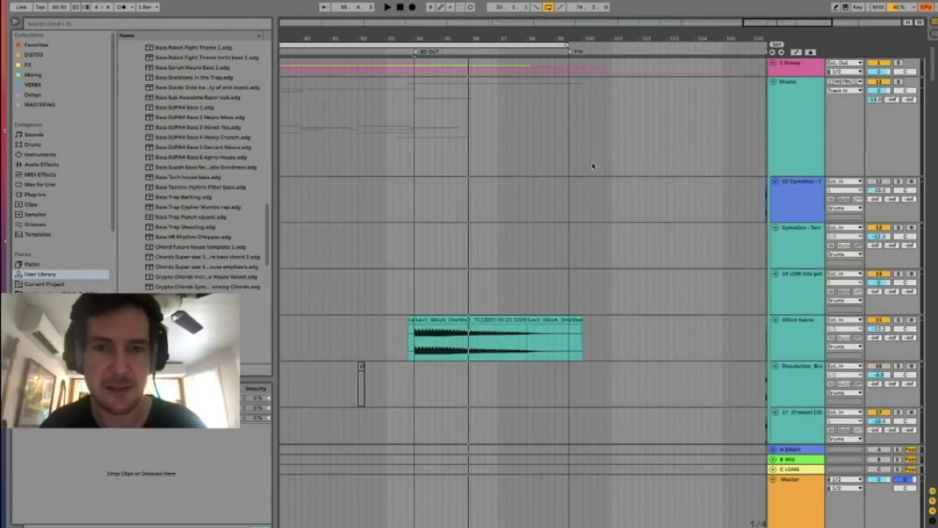
# Step: Solo the Glitch fabric track and audition its clip from BD OUT with the clip's waveform open
pyautogui.click(419, 350)
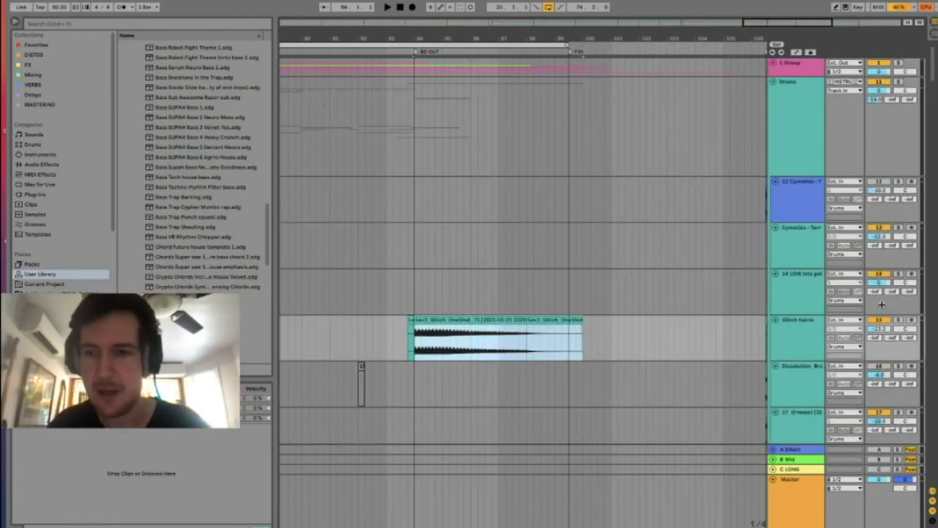
pyautogui.click(897, 320)
pyautogui.press('space')
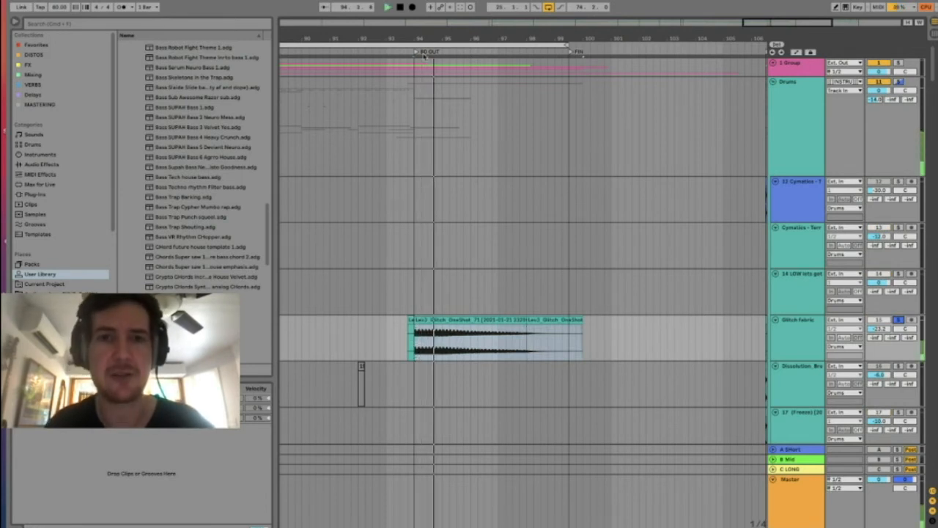
pyautogui.doubleClick(440, 336)
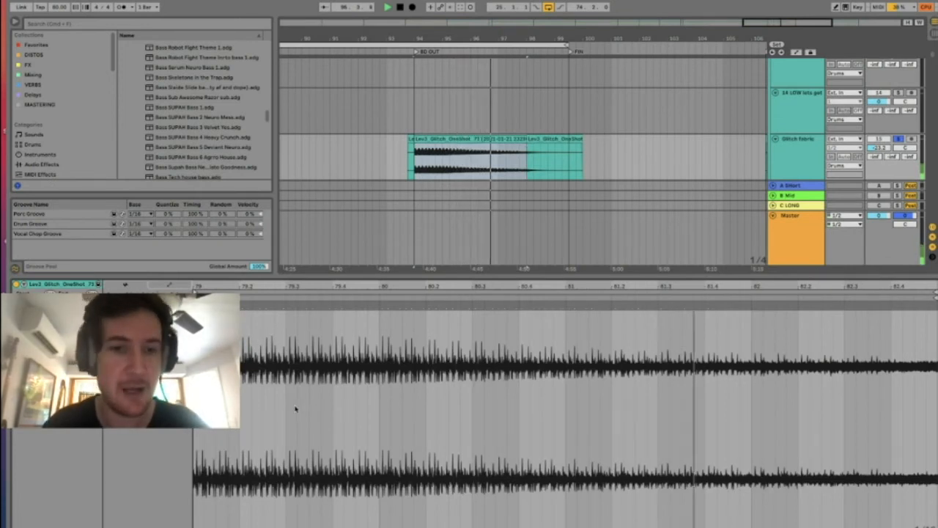
pyautogui.press('space')
# Step: Replay the Glitch fabric layer from the BD OUT marker at bar 94 and hide the clip view
pyautogui.moveTo(411, 167); pyautogui.dragTo(519, 167)
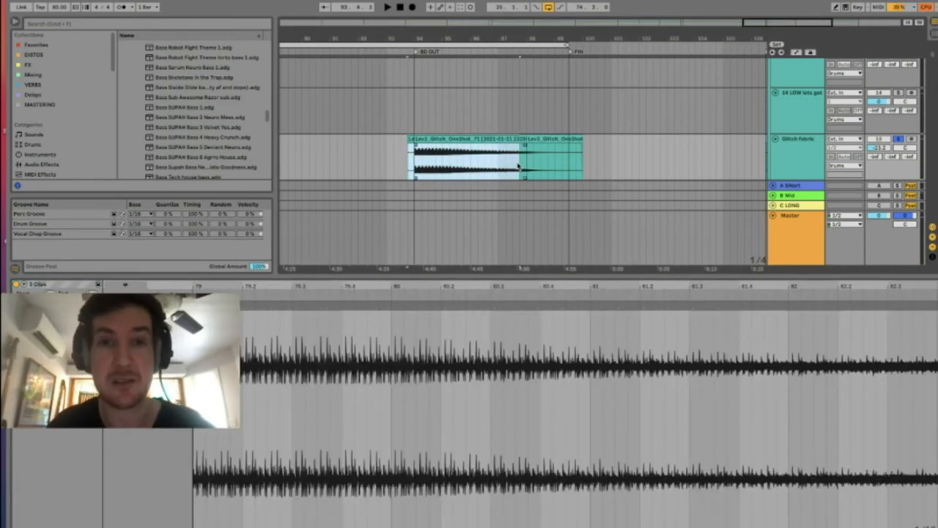
pyautogui.click(414, 267)
pyautogui.press('space')
pyautogui.press('super+alt+l')
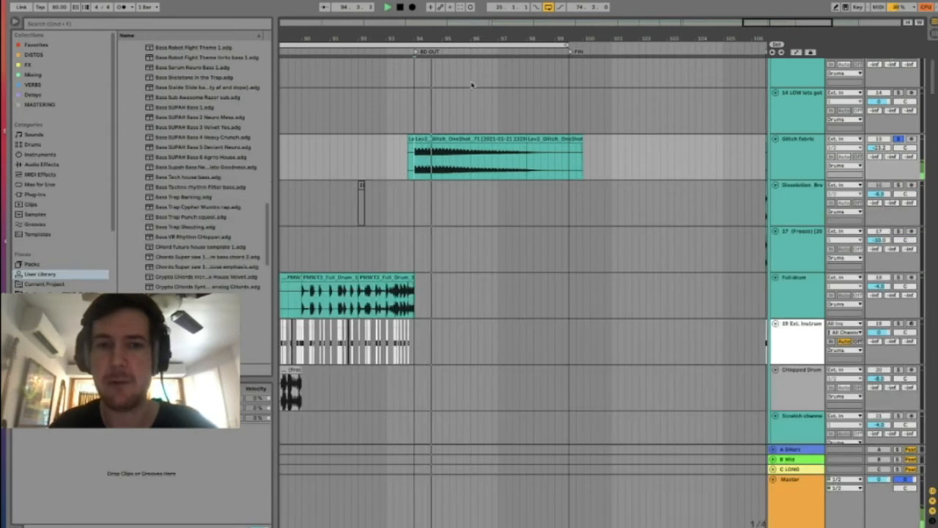
# Step: Show the Master track's devices and enable Spectrum to analyze the soloed glitch layer during playback
pyautogui.doubleClick(802, 486)
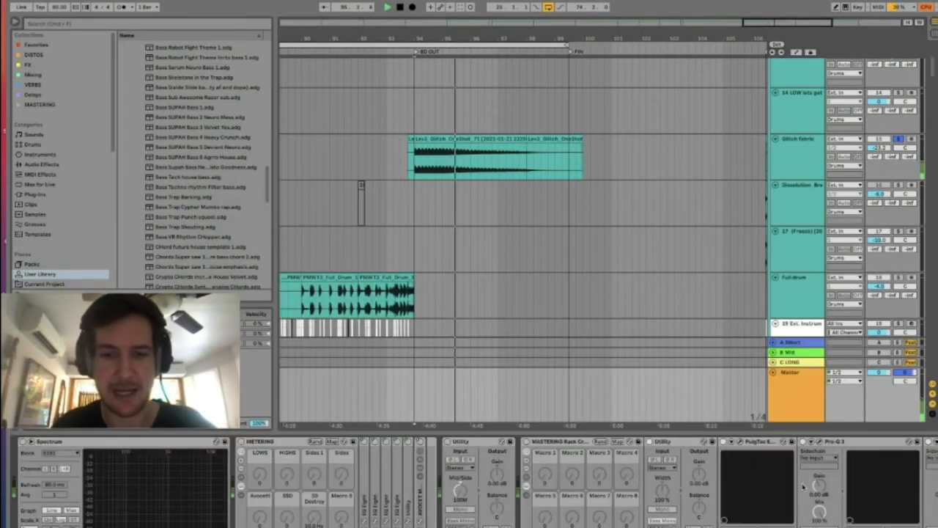
pyautogui.click(23, 442)
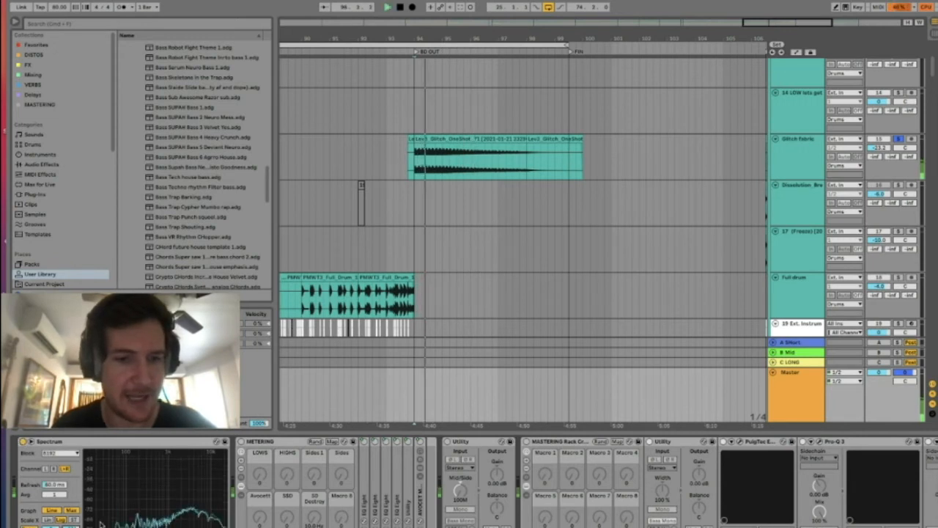
pyautogui.press('space')
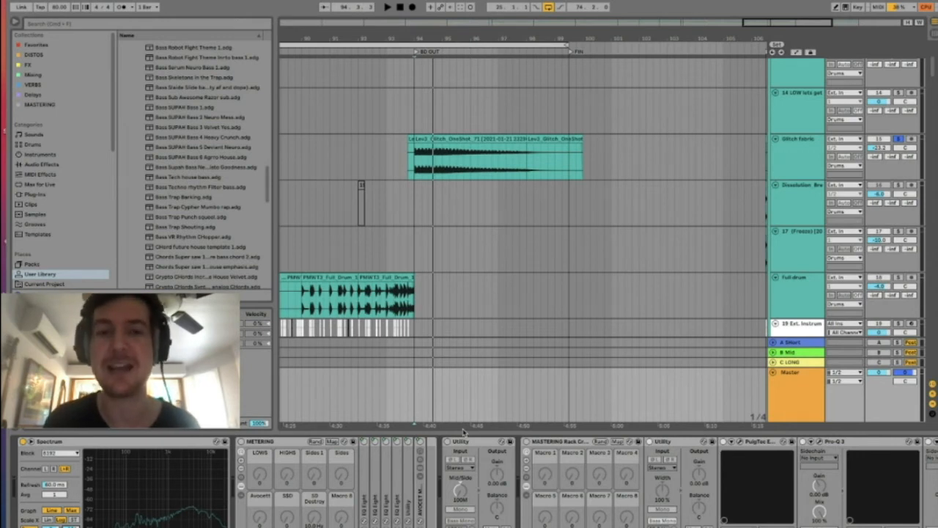
# Step: Search the User Library for "noise" and preview FX Crypto Noise Redux White 1 and 2 from the FX Noise samples
pyautogui.click(104, 27)
pyautogui.write('noise')
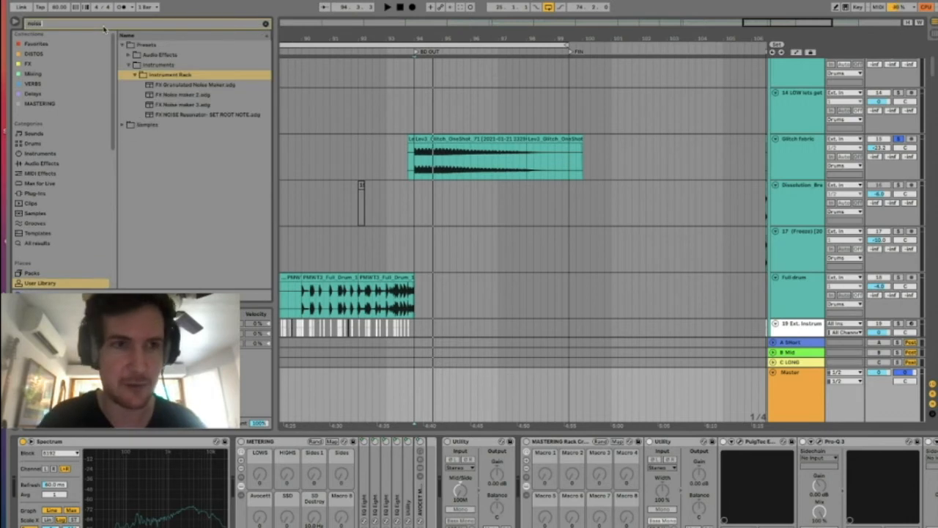
pyautogui.click(122, 124)
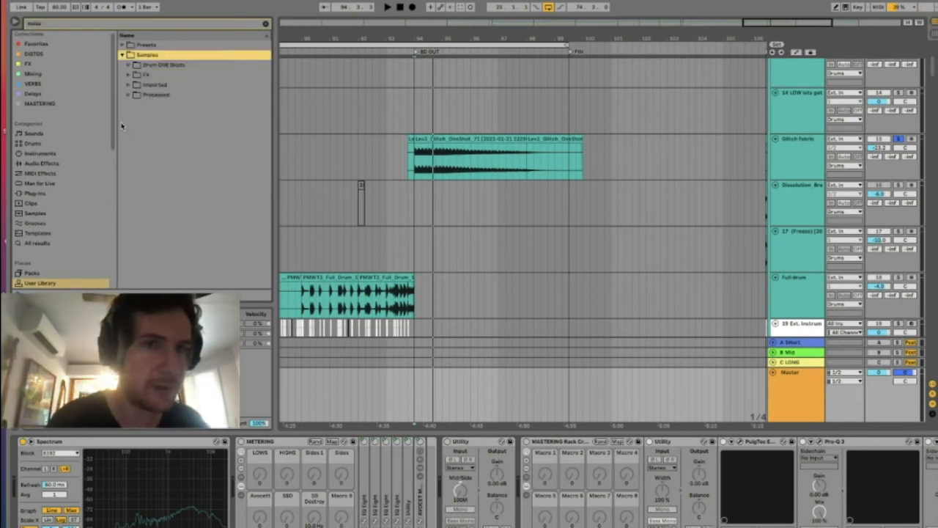
pyautogui.click(129, 75)
pyautogui.click(136, 85)
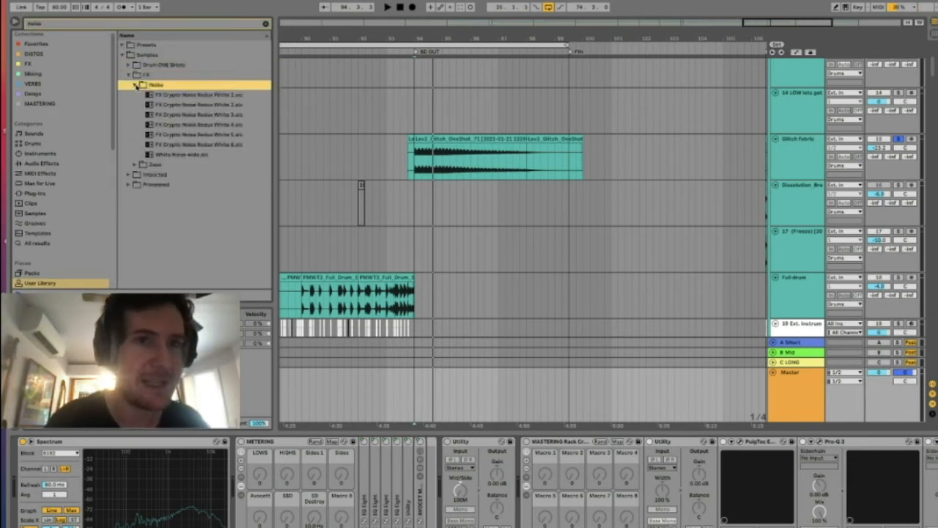
pyautogui.click(204, 95)
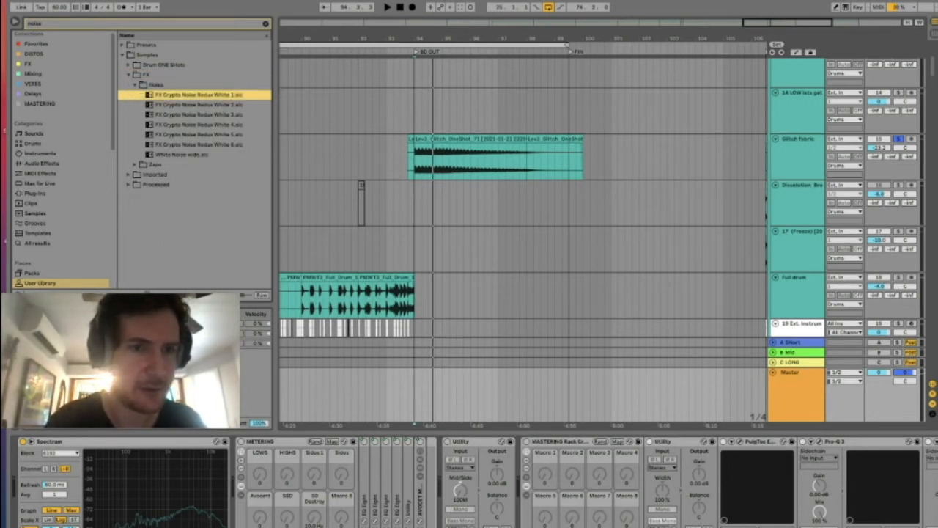
pyautogui.click(203, 106)
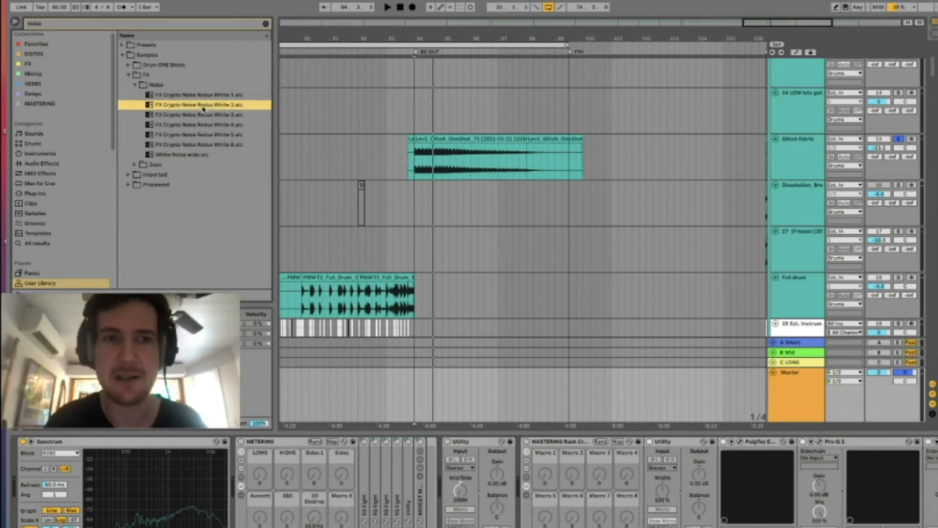
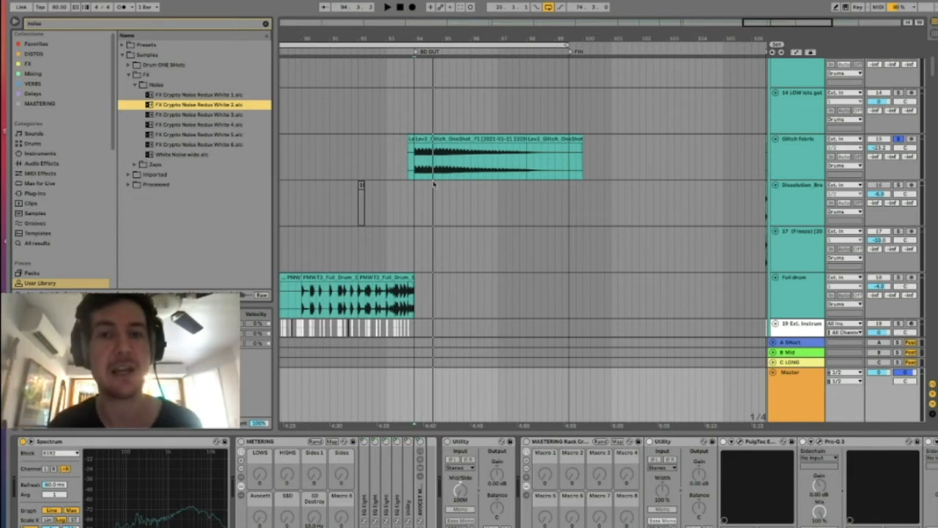
# Step: Set the playback position to the Glitch fabric clip at bar 94 and hide the device view
pyautogui.click(415, 168)
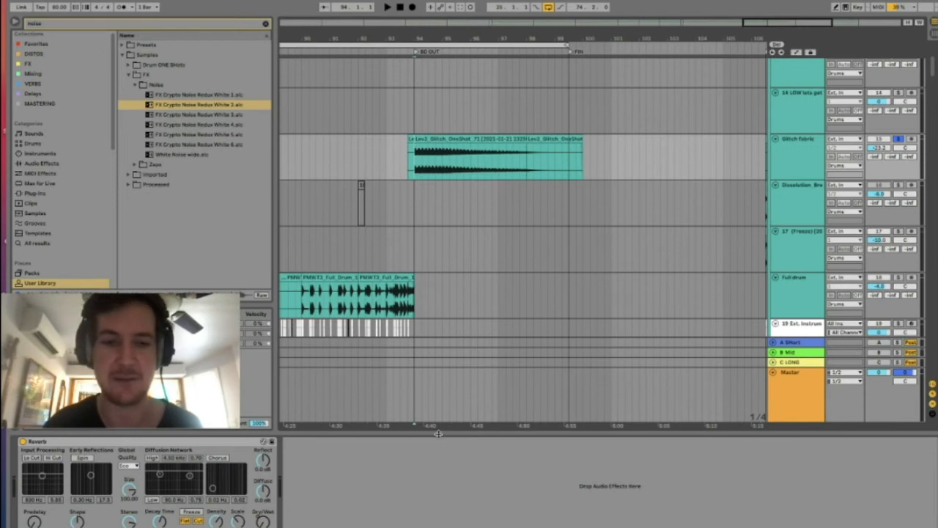
pyautogui.moveTo(438, 432); pyautogui.dragTo(440, 489)
pyautogui.moveTo(432, 36); pyautogui.dragTo(432, 15)
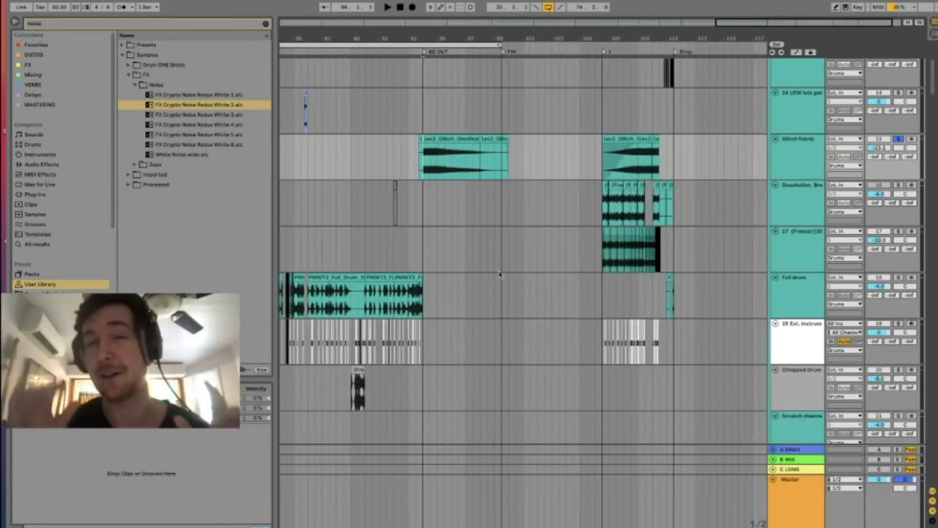
# Step: Look through the drum, bass and lead tracks around BD OUT and replay the Glitch fabric clip
pyautogui.scroll(-5, 520, 179)
pyautogui.scroll(8, 519, 178)
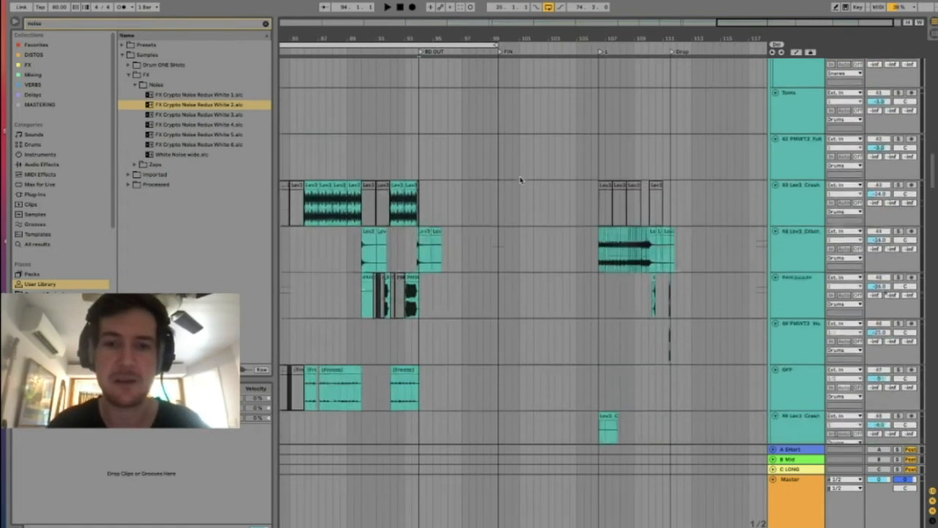
pyautogui.scroll(-8, 520, 179)
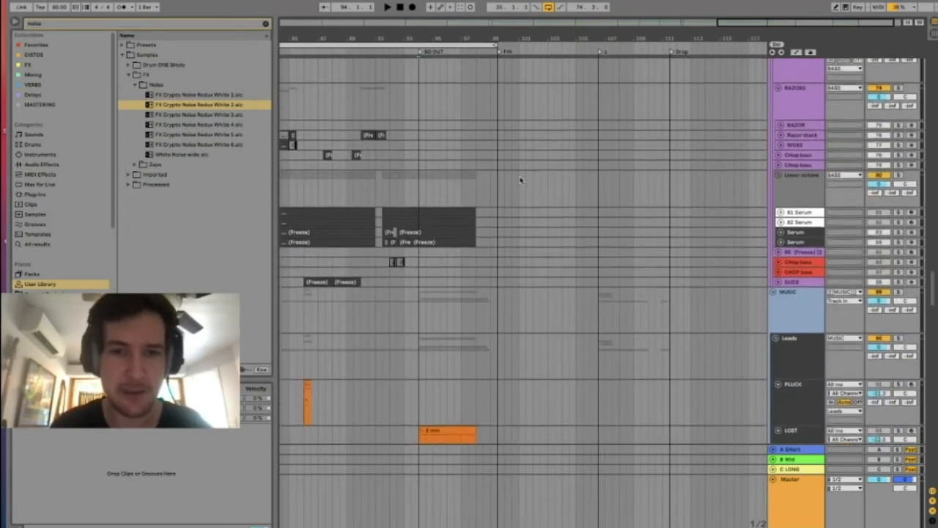
pyautogui.scroll(-10, 456, 90)
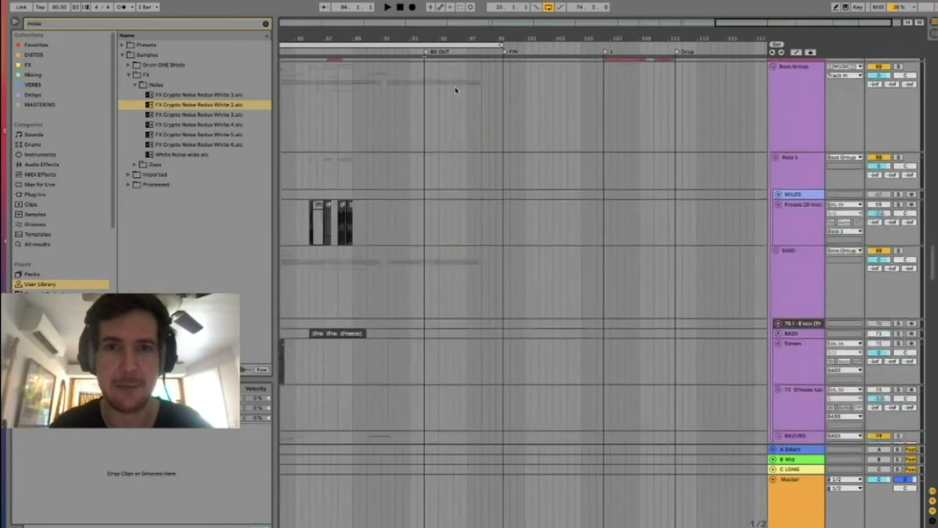
pyautogui.scroll(10, 452, 122)
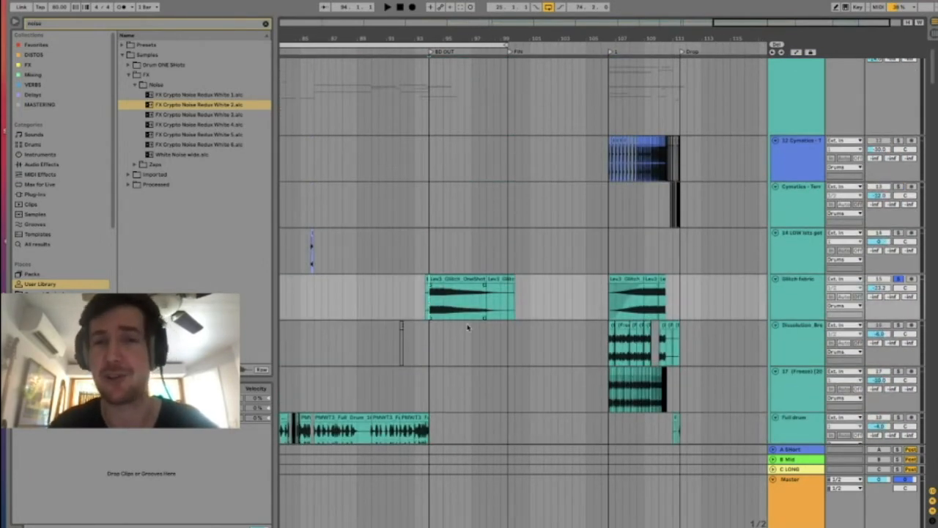
pyautogui.press('space')
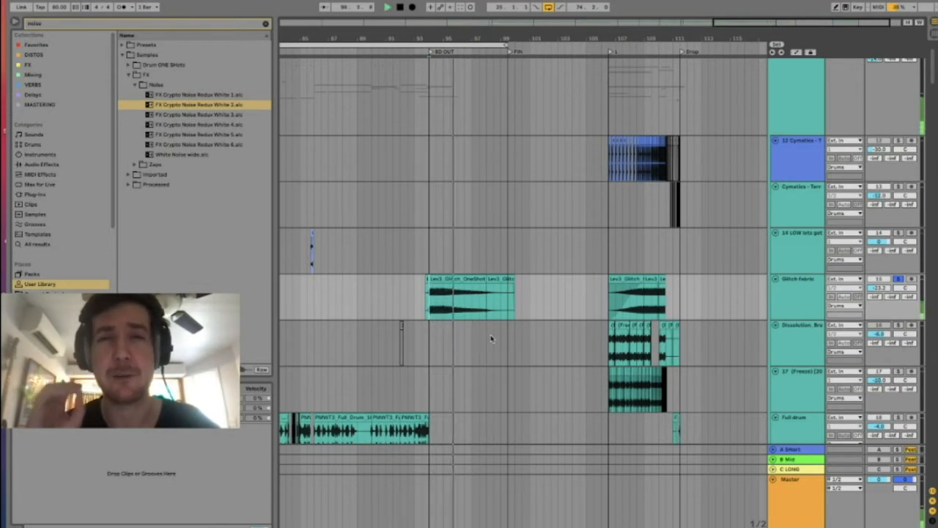
pyautogui.scroll(-3, 509, 247)
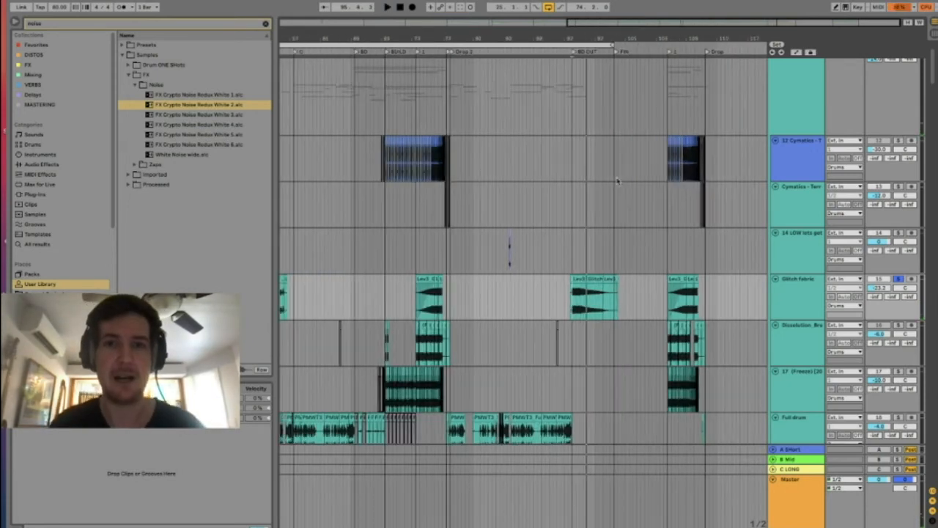
# Step: Fold the MUSIC and FX groups in the arrangement
pyautogui.scroll(-5, 617, 180)
pyautogui.scroll(-10, 617, 180)
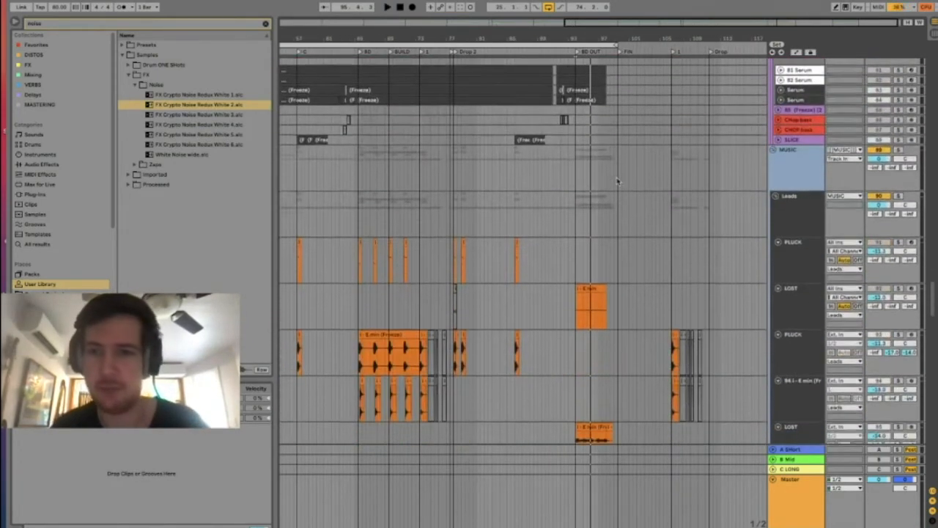
pyautogui.click(772, 141)
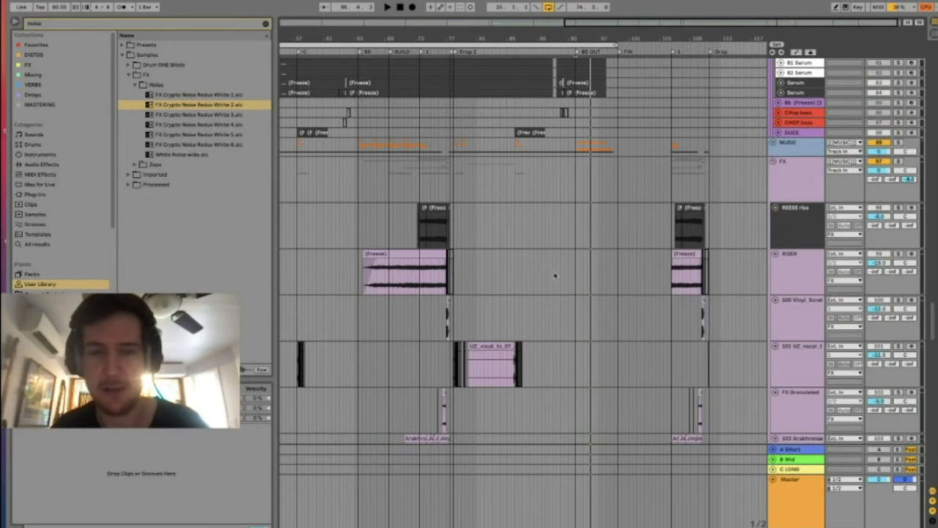
pyautogui.click(773, 162)
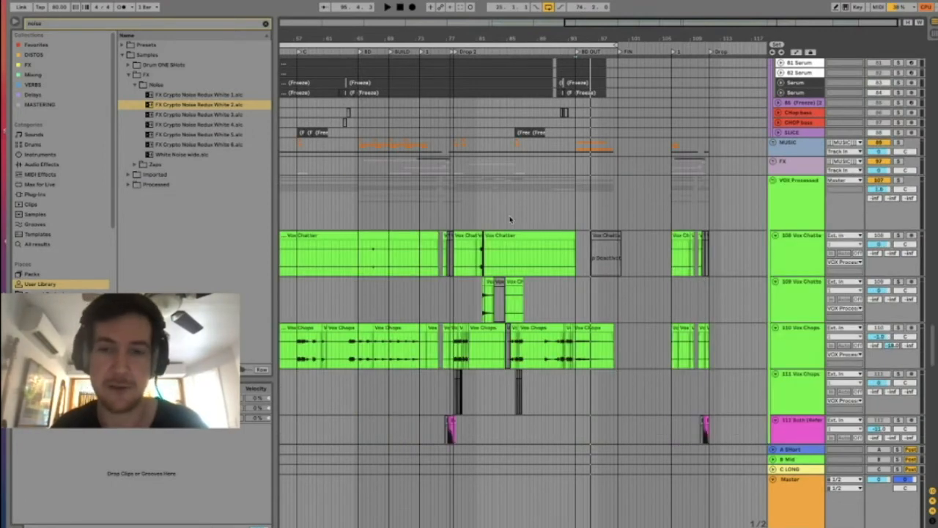
# Step: Look through the processed vocal tracks down to the ILLUST track and select the [[[MUSIC]]] bus track
pyautogui.scroll(-5, 650, 192)
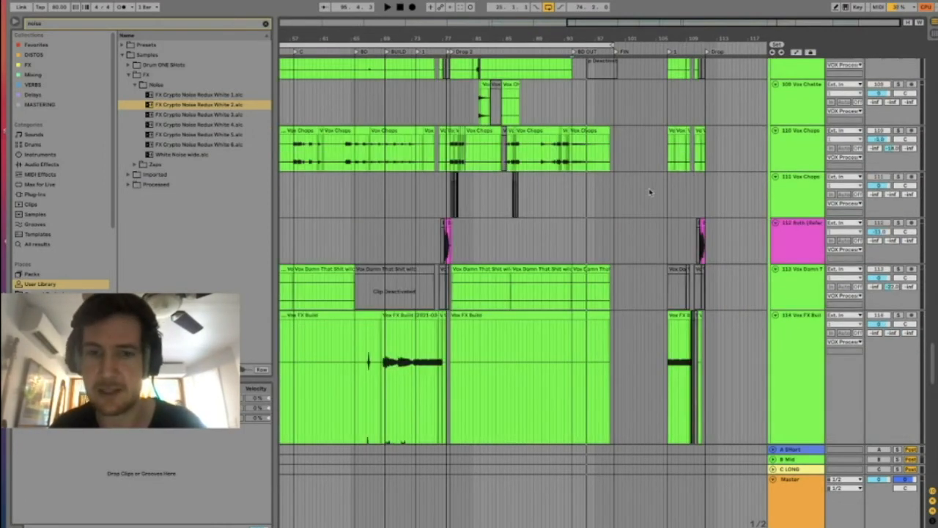
pyautogui.scroll(-8, 649, 192)
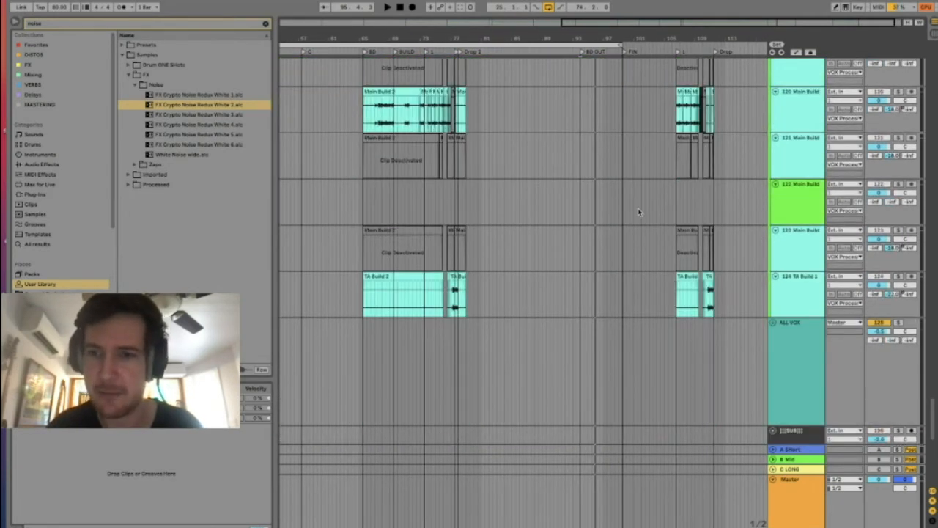
pyautogui.scroll(-5, 639, 212)
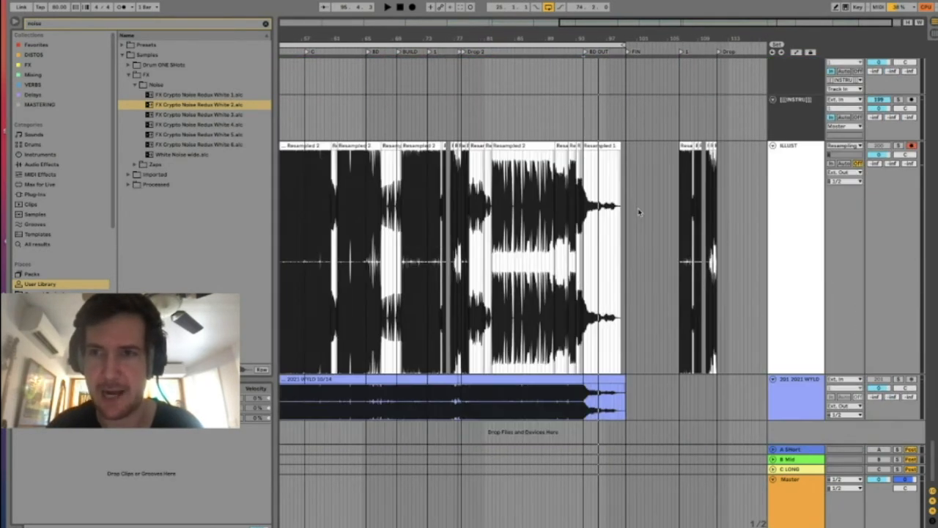
pyautogui.scroll(3, 639, 211)
pyautogui.click(780, 139)
pyautogui.click(790, 158)
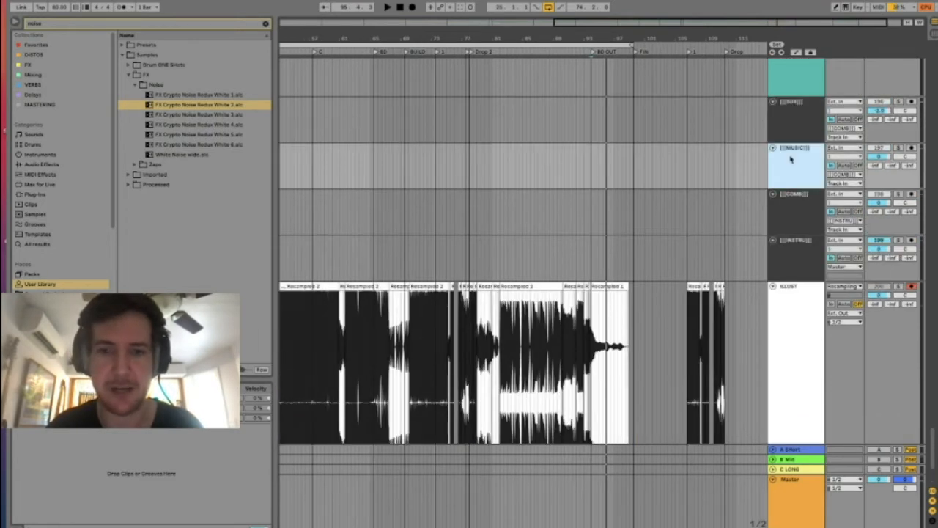
# Step: Fold the VOX Processed group with its device chain shown, and clear the browser search
pyautogui.scroll(-10, 586, 231)
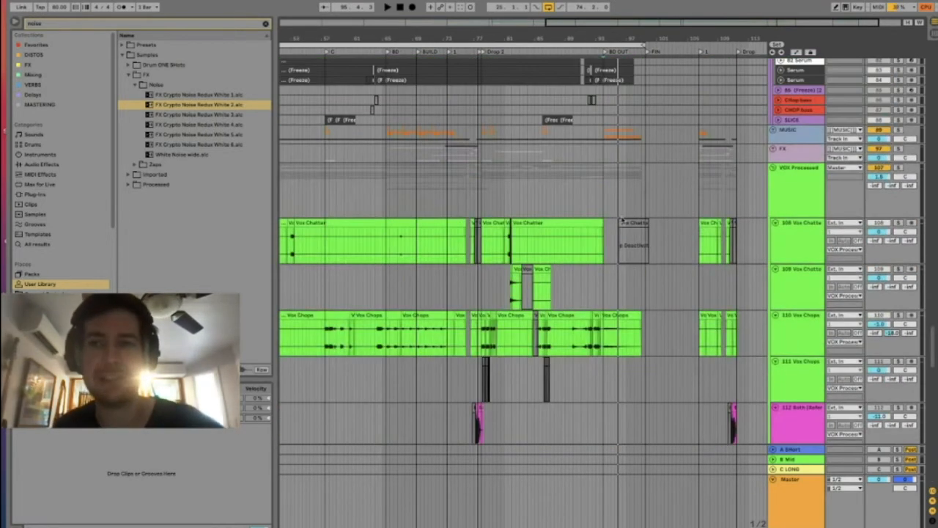
pyautogui.click(775, 168)
pyautogui.click(805, 180)
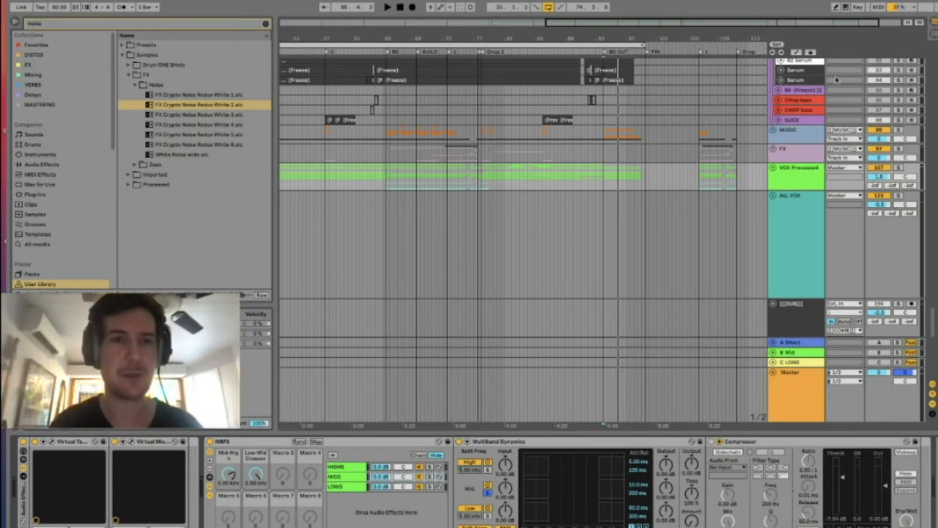
pyautogui.click(266, 24)
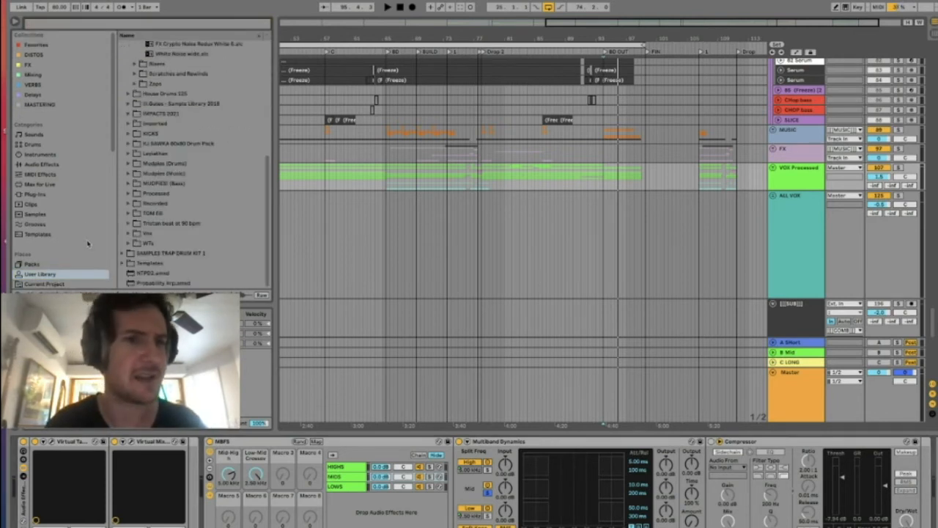
# Step: Show the current project's files in a wider browser and expand the "Vocals + Instrumental live 11" set
pyautogui.scroll(-1, 88, 235)
pyautogui.click(44, 259)
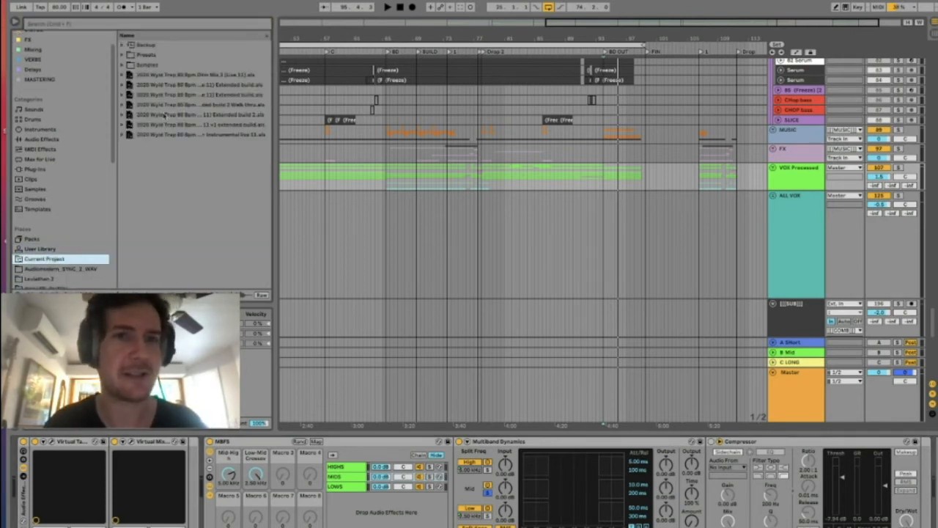
pyautogui.moveTo(275, 91); pyautogui.dragTo(340, 91)
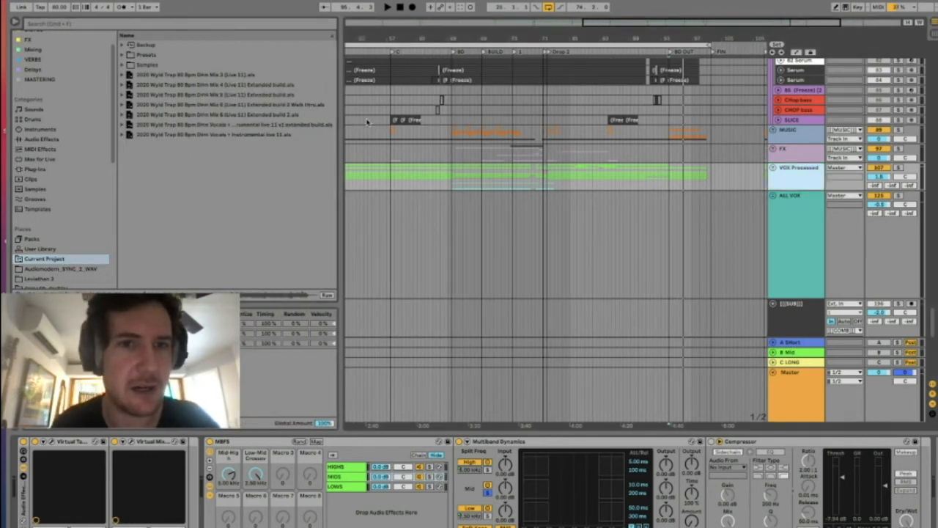
pyautogui.click(283, 136)
pyautogui.moveTo(339, 140); pyautogui.dragTo(401, 139)
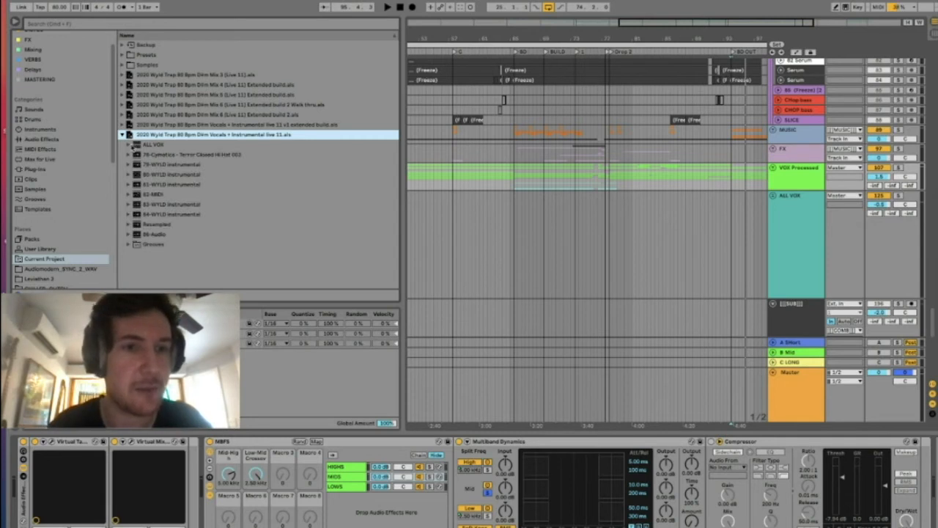
# Step: Expand the set's ALL VOX group and its Vocals subgroup to view their tracks, and narrow the browser again
pyautogui.click(162, 145)
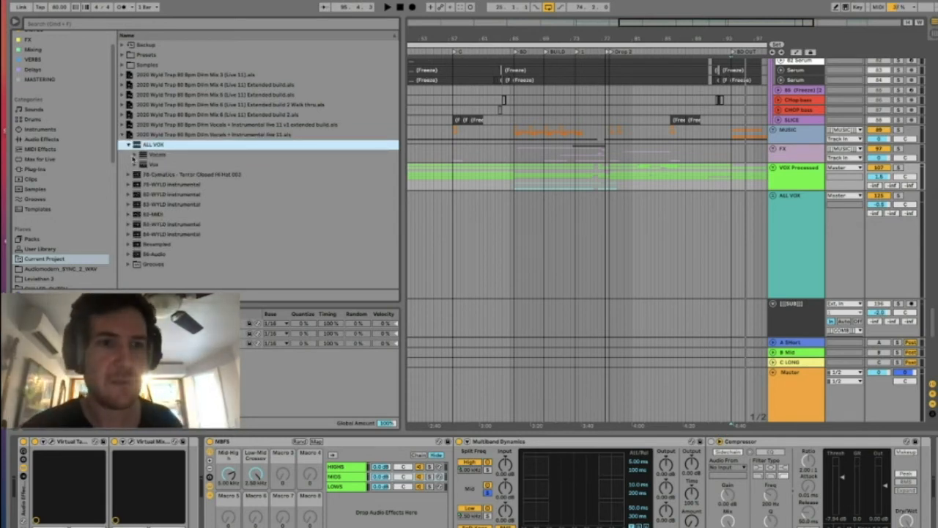
pyautogui.click(217, 154)
pyautogui.scroll(-3, 207, 167)
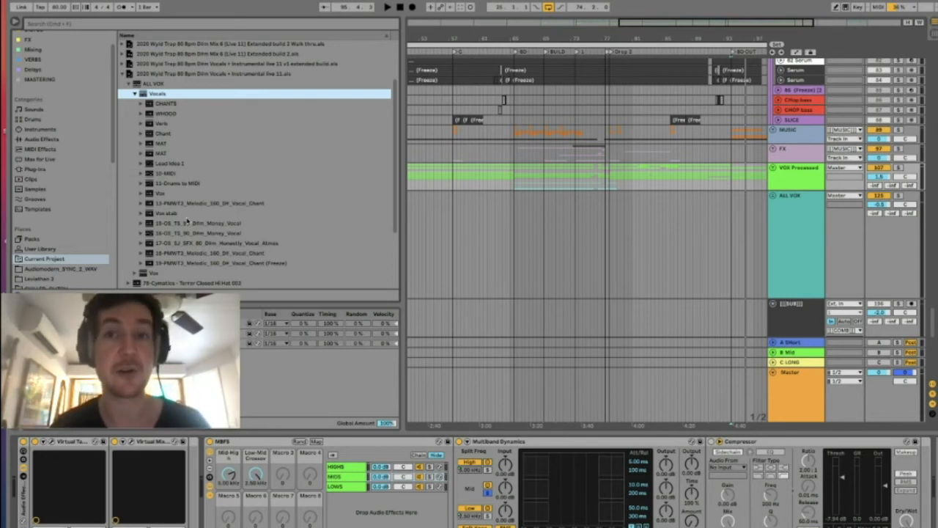
pyautogui.moveTo(402, 121); pyautogui.dragTo(281, 128)
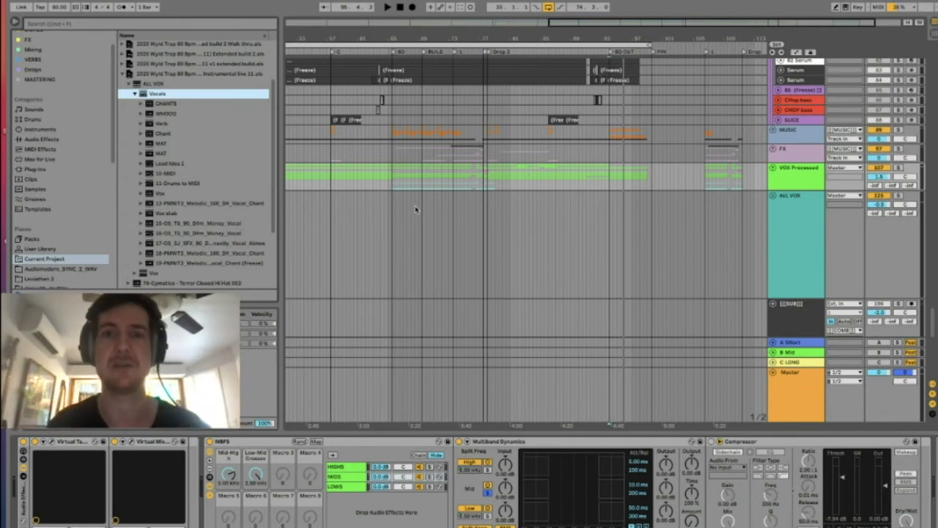
# Step: Inspect the Virtual Tape Machines and Virtual Mix Rack plug-ins on the VOX Processed group, closing each window after viewing
pyautogui.click(786, 176)
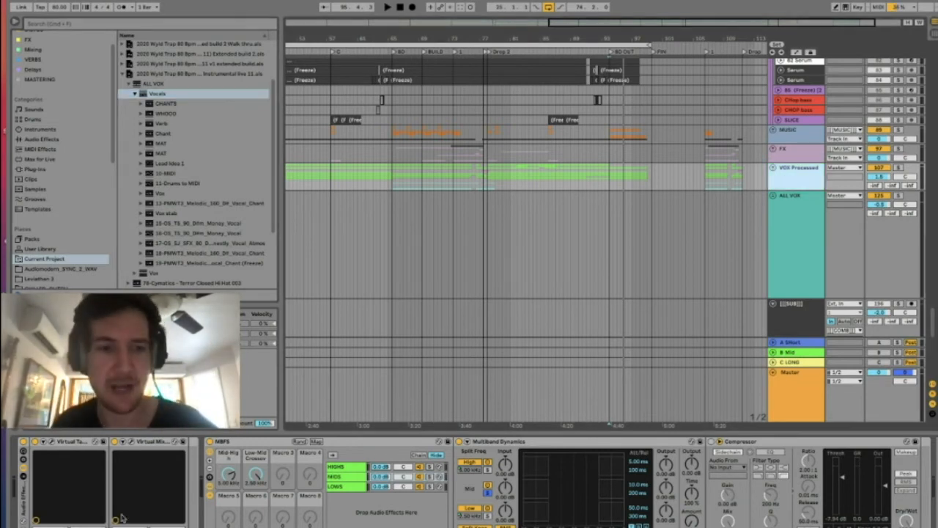
pyautogui.click(51, 442)
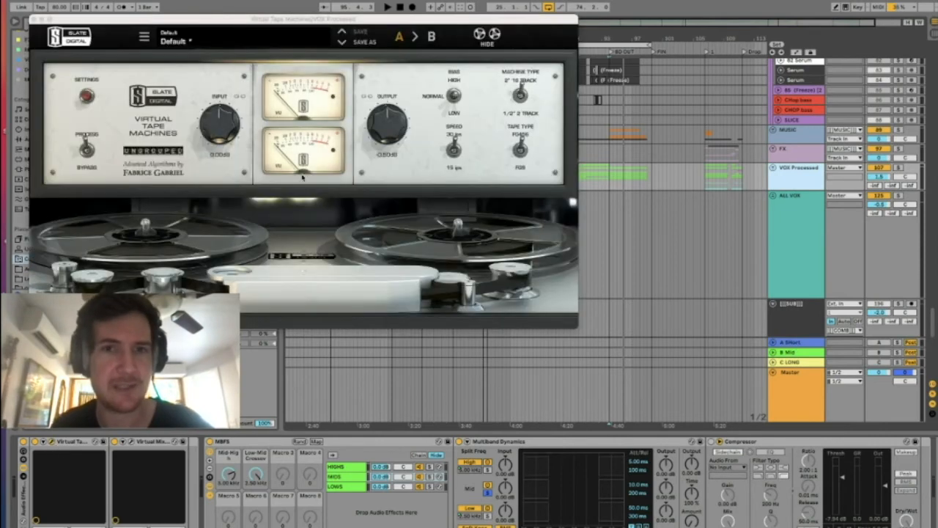
pyautogui.click(36, 20)
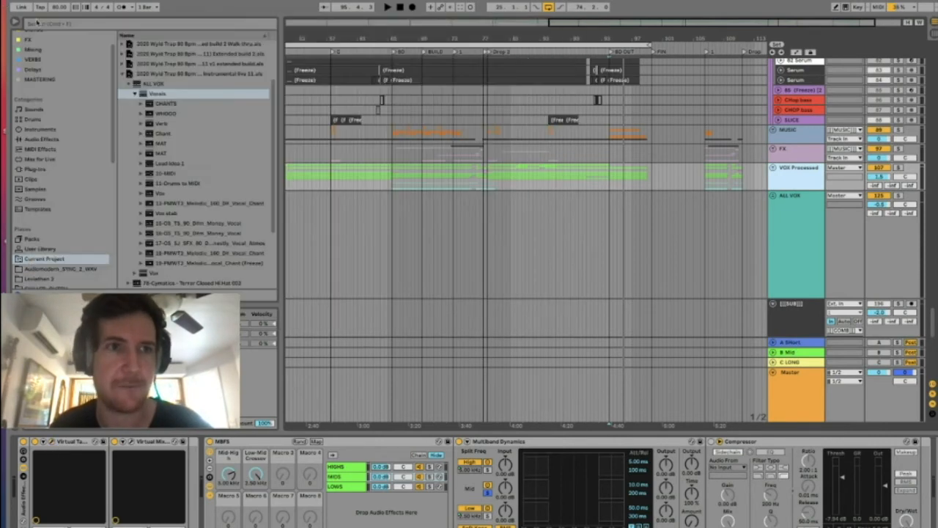
pyautogui.click(131, 443)
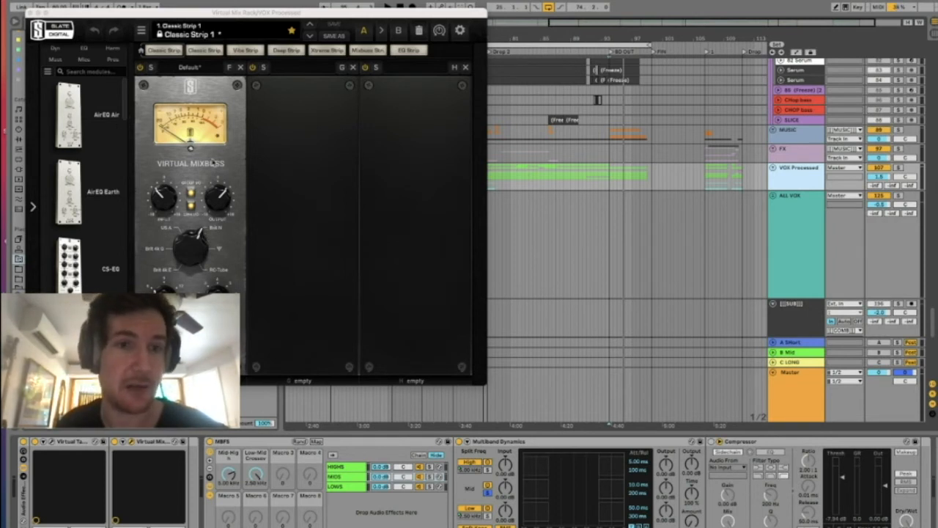
pyautogui.click(31, 13)
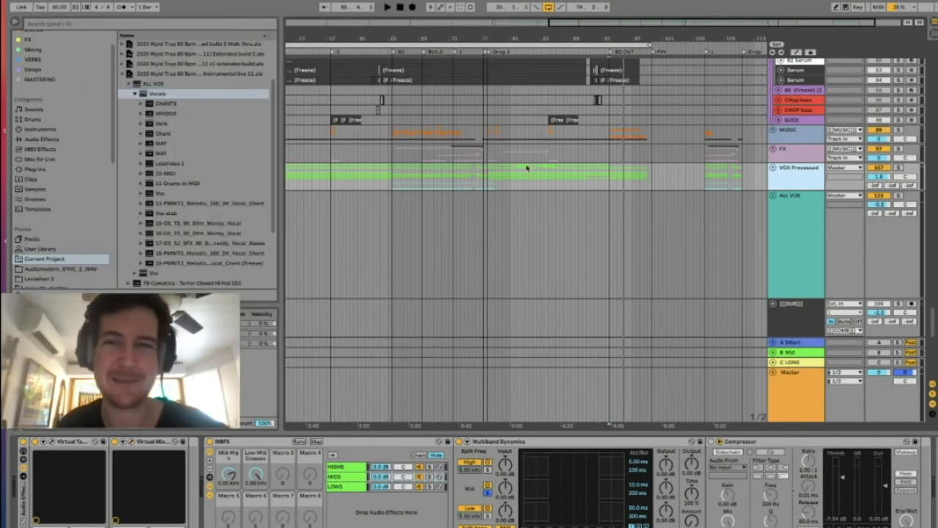
# Step: Solo the VOX Processed group, audition it around the Drop 2 marker, and narrow the browser for more arrangement space
pyautogui.click(899, 168)
pyautogui.moveTo(496, 50); pyautogui.dragTo(480, 153)
pyautogui.press('space')
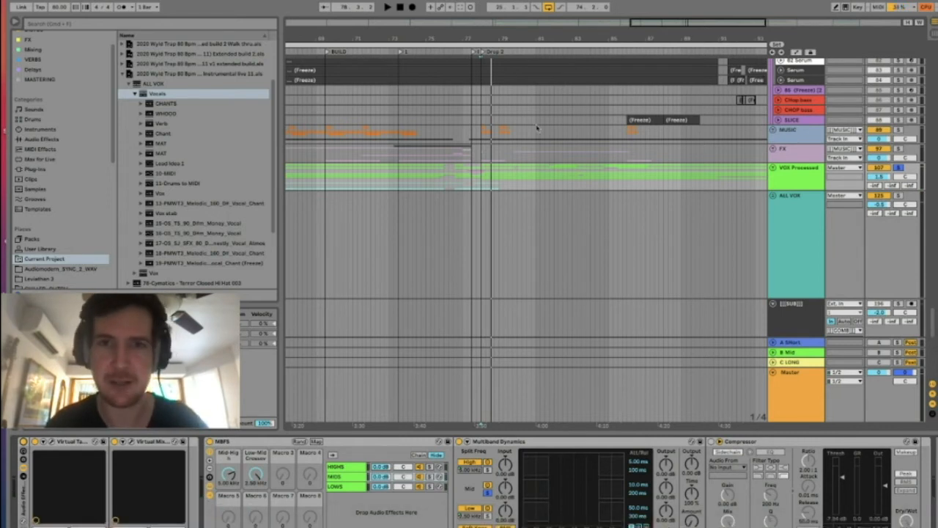
pyautogui.moveTo(475, 39); pyautogui.dragTo(474, 35)
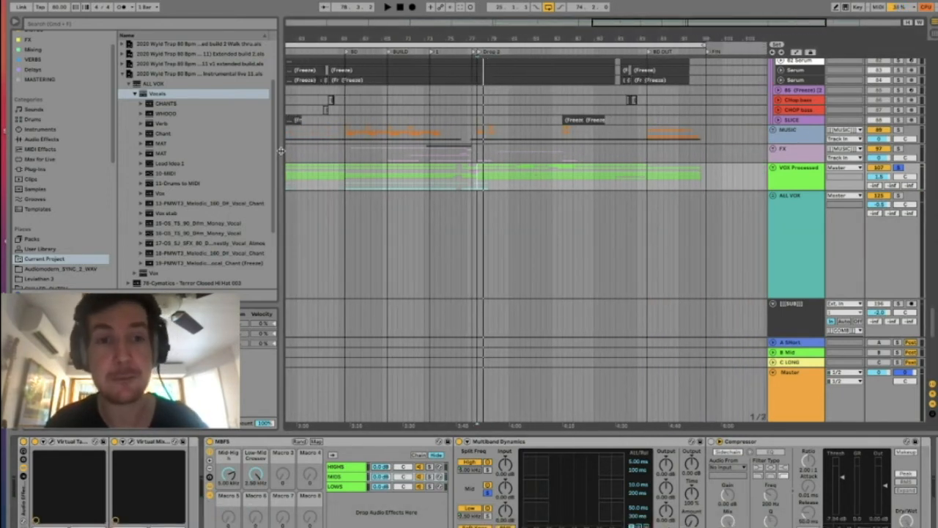
pyautogui.moveTo(277, 151); pyautogui.dragTo(236, 151)
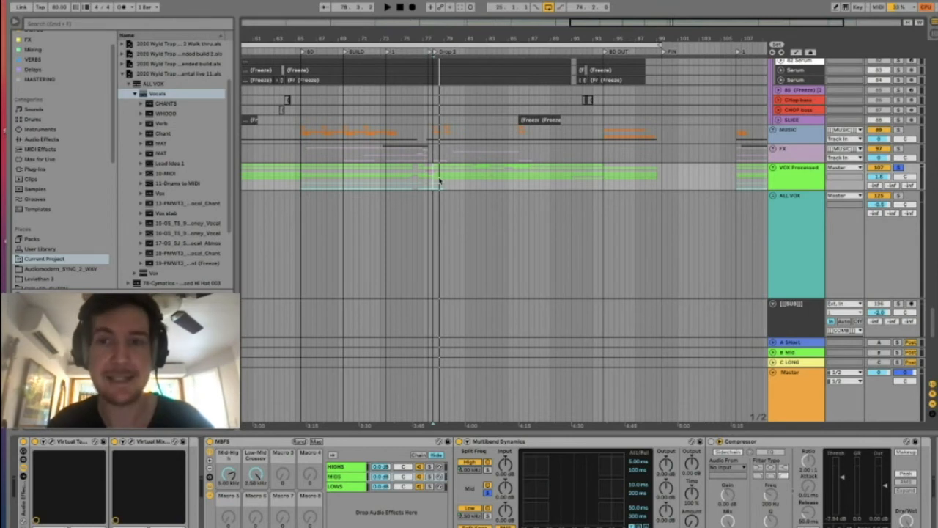
# Step: Unfold the FX group to review its tracks and effects, and fold it again
pyautogui.click(804, 145)
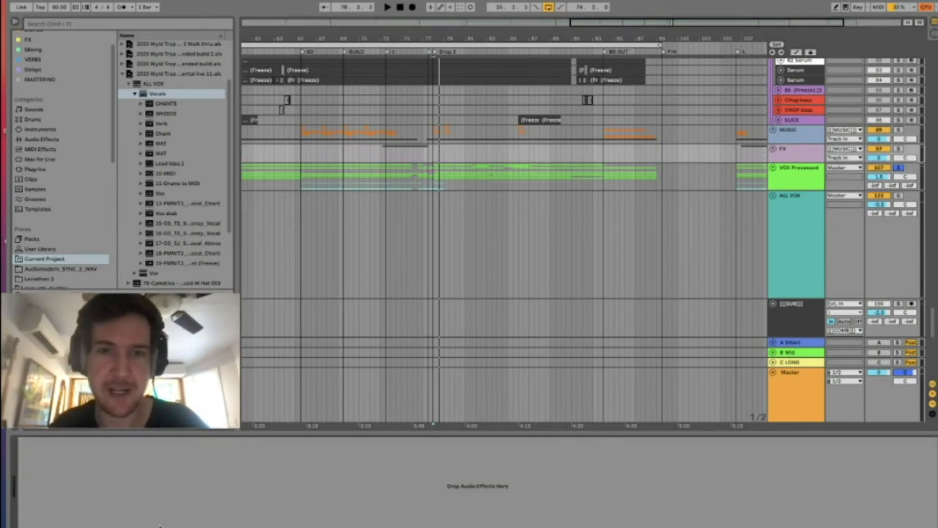
pyautogui.click(772, 149)
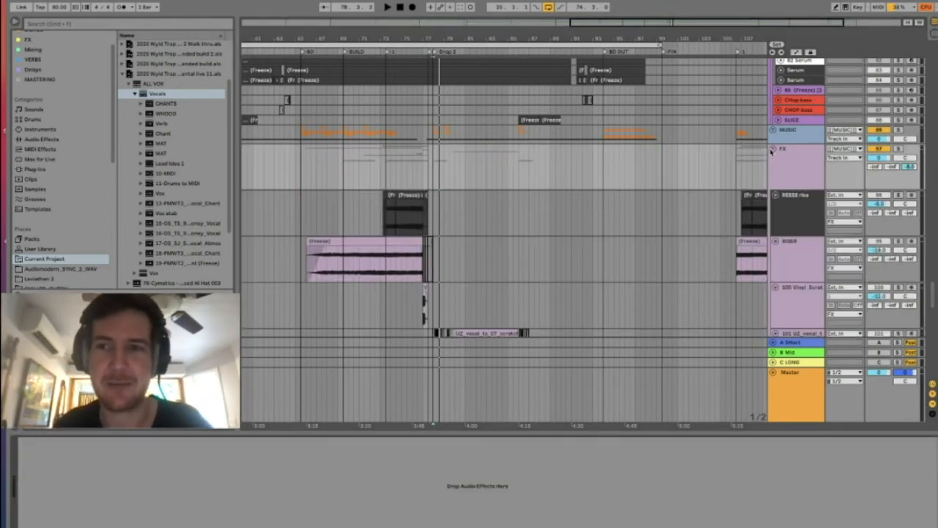
pyautogui.click(799, 158)
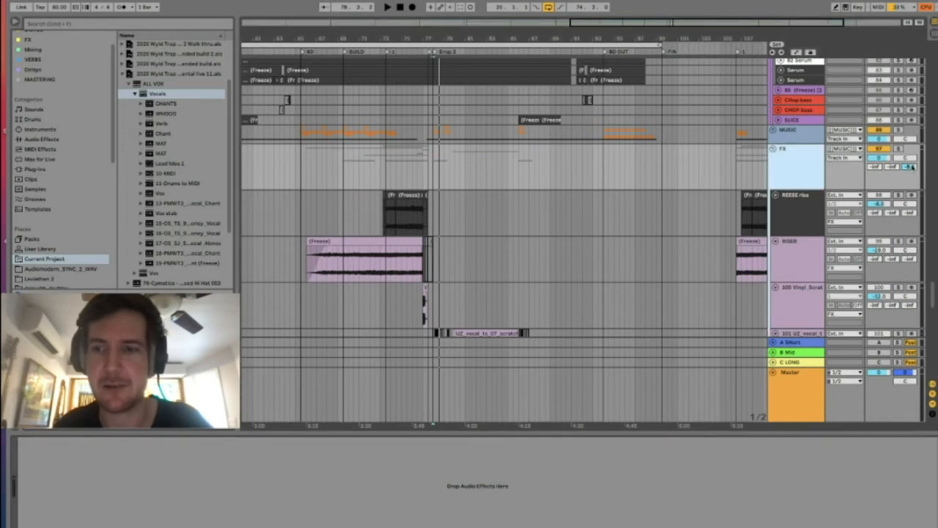
pyautogui.click(772, 150)
# Step: Unfold the MUSIC group and examine the devices on its LOST and frozen PLUCK tracks
pyautogui.click(789, 138)
pyautogui.click(773, 130)
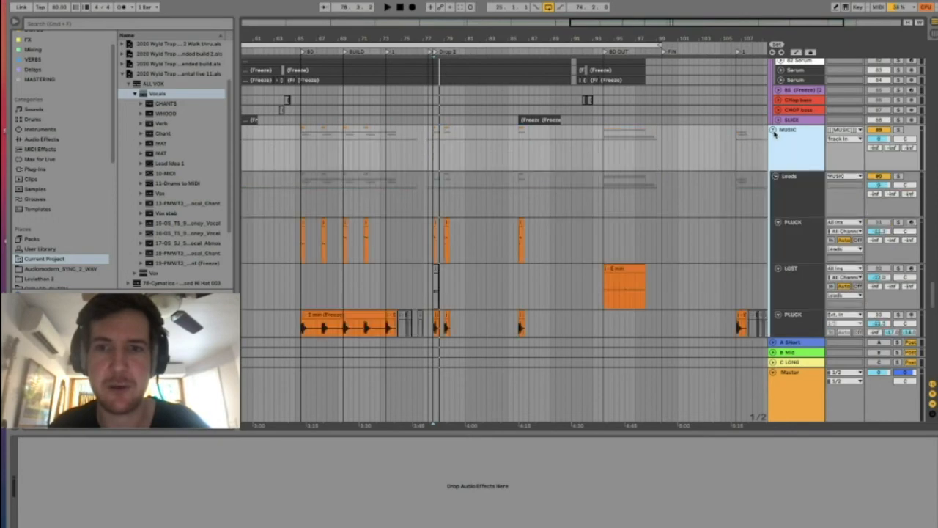
pyautogui.scroll(-3, 795, 192)
pyautogui.click(788, 174)
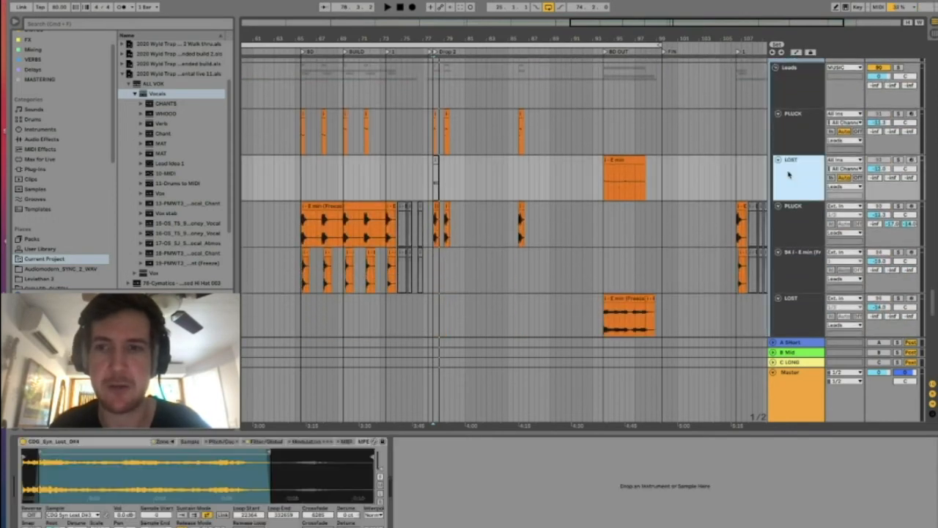
pyautogui.click(799, 220)
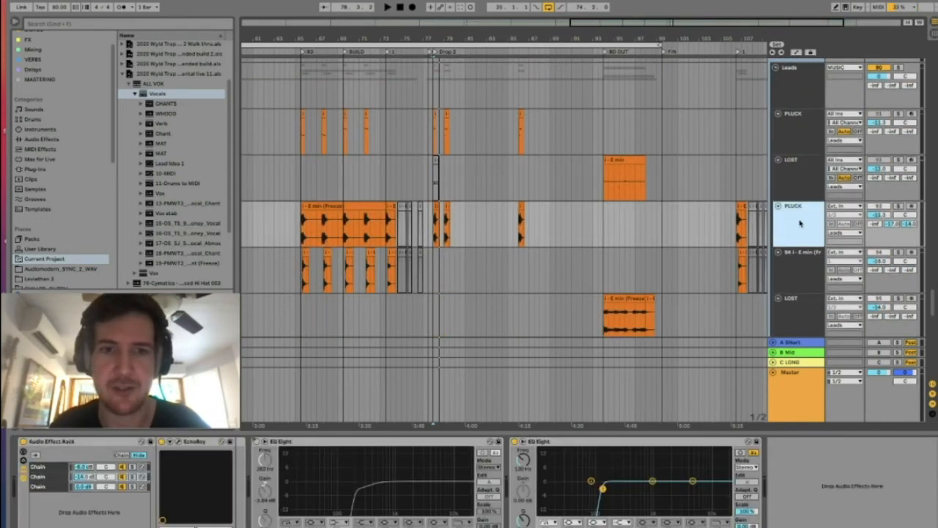
# Step: Enlarge the frozen PLUCK track and highlight individual pluck hits around the BUILD marker to compare their waveforms
pyautogui.moveTo(319, 40); pyautogui.dragTo(324, 67)
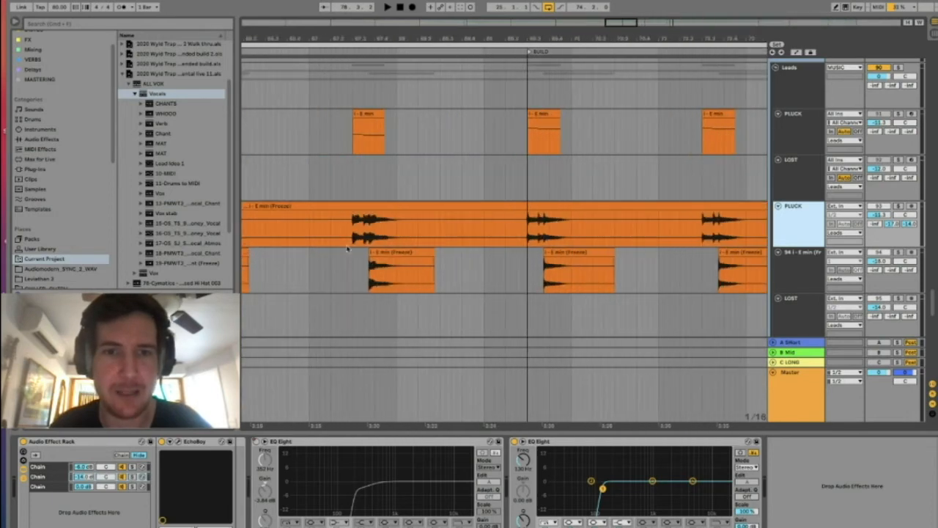
pyautogui.click(352, 239)
pyautogui.moveTo(352, 239); pyautogui.dragTo(440, 239)
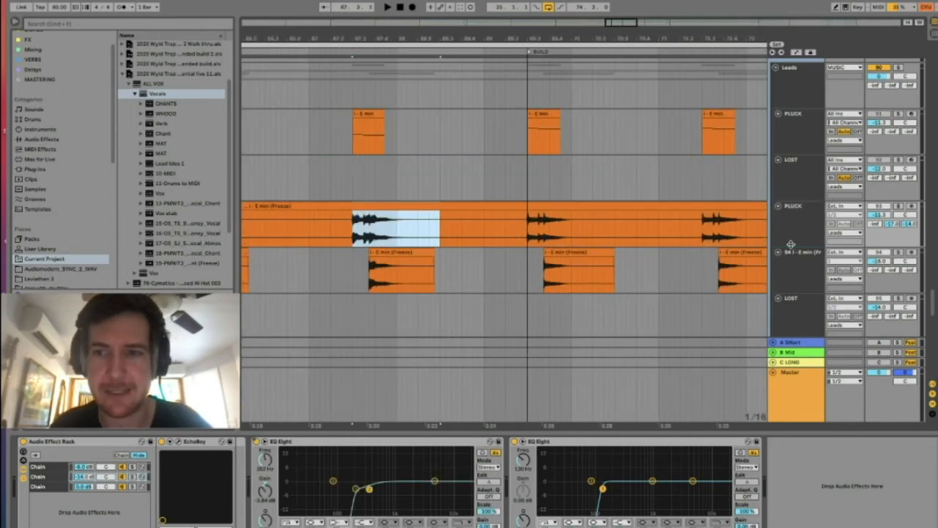
pyautogui.moveTo(792, 248); pyautogui.dragTo(781, 404)
pyautogui.scroll(-5, 544, 233)
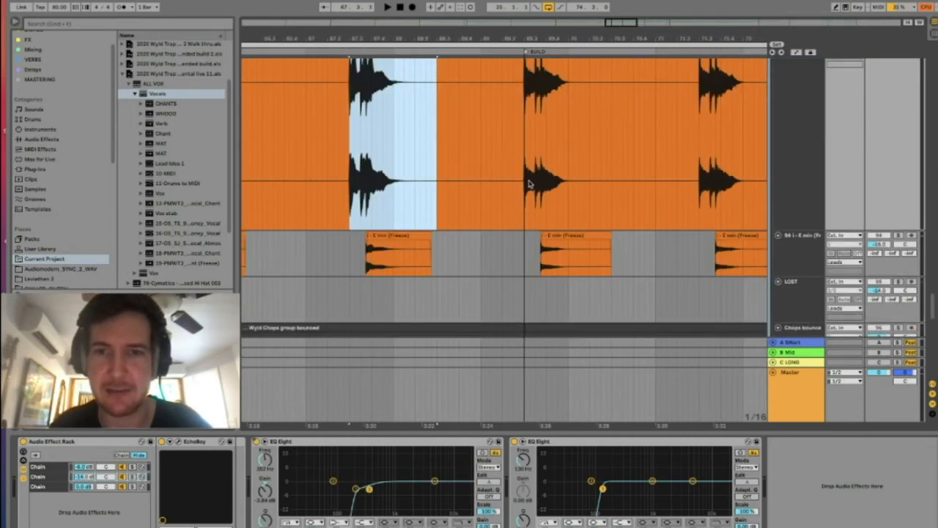
pyautogui.moveTo(525, 211); pyautogui.dragTo(558, 212)
pyautogui.scroll(5, 604, 213)
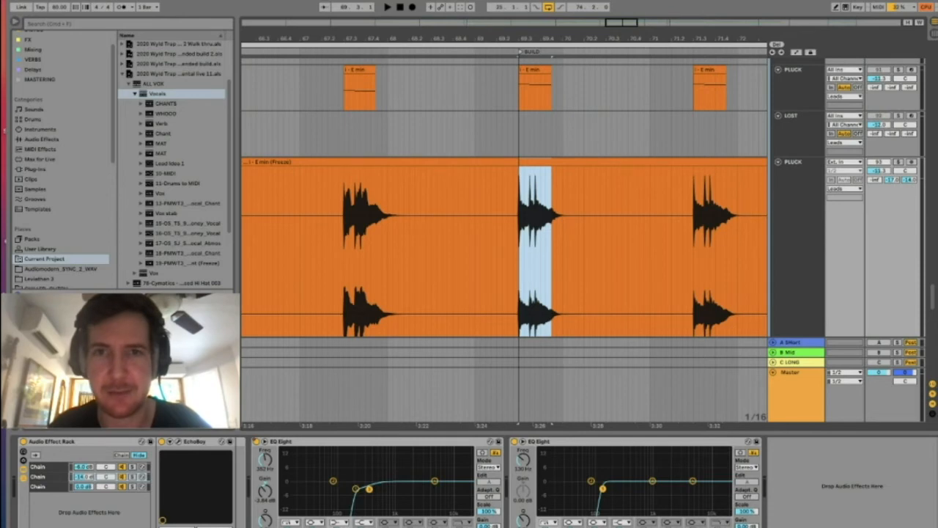
pyautogui.moveTo(564, 32); pyautogui.dragTo(564, 17)
pyautogui.scroll(-8, 769, 183)
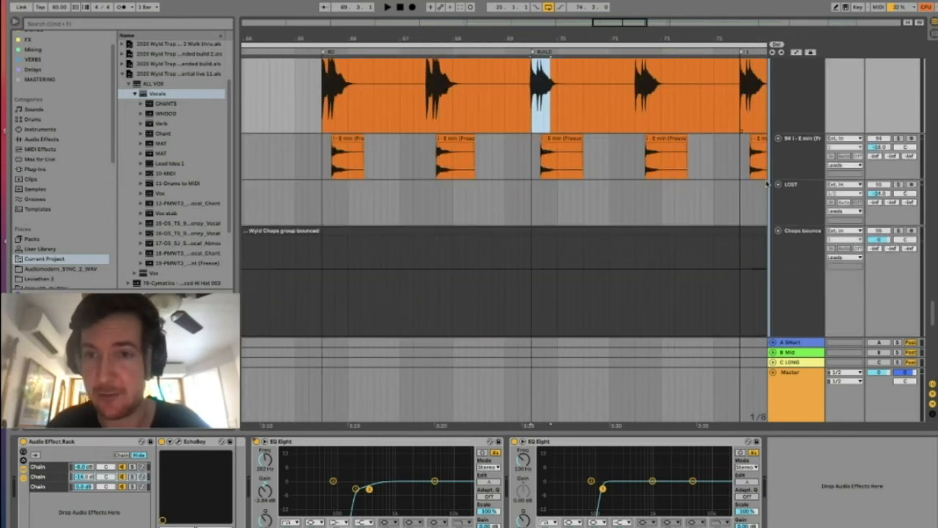
# Step: Reduce the frozen PLUCK track to a compact height and fold the MUSIC group
pyautogui.scroll(4, 793, 114)
pyautogui.moveTo(801, 245); pyautogui.dragTo(789, 88)
pyautogui.scroll(5, 671, 110)
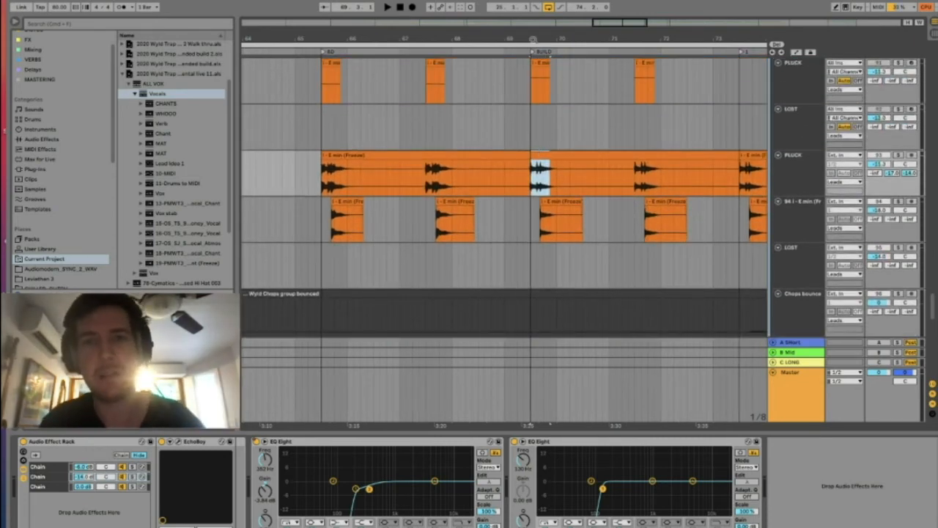
pyautogui.moveTo(534, 42); pyautogui.dragTo(534, 38)
pyautogui.scroll(8, 607, 162)
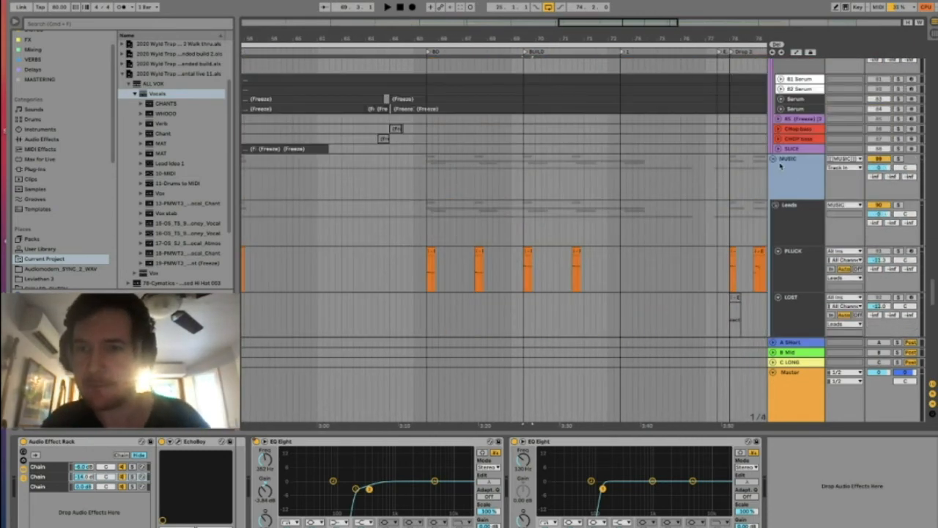
pyautogui.click(781, 166)
pyautogui.click(772, 160)
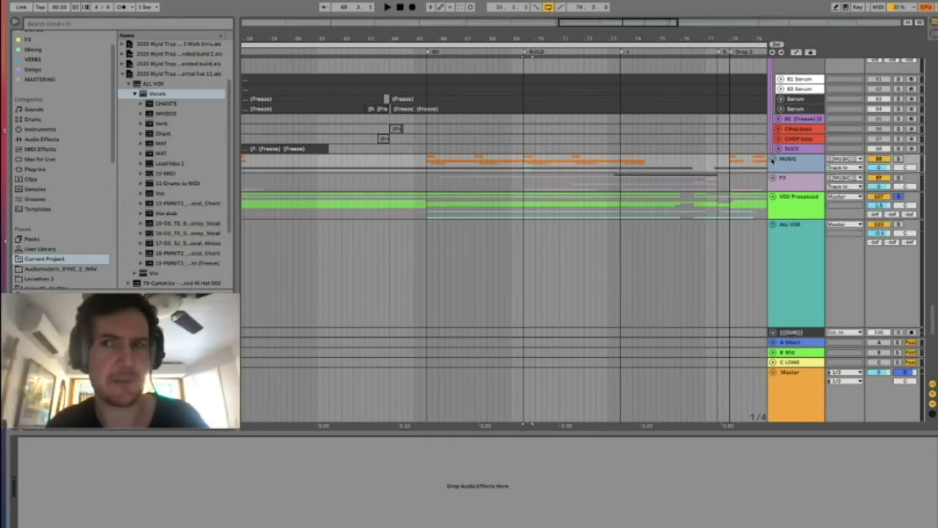
# Step: Find the NEW SUB group above the bass tracks and fold it
pyautogui.scroll(12, 799, 183)
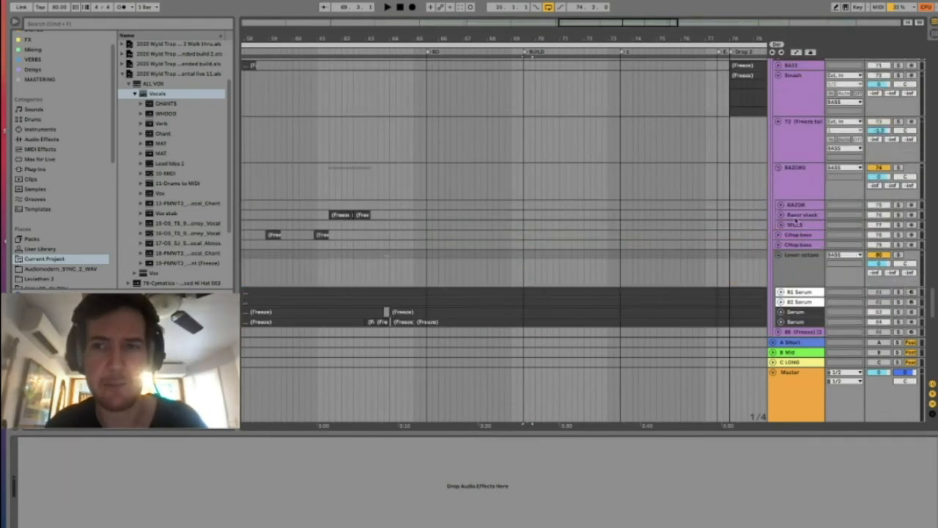
pyautogui.scroll(10, 794, 225)
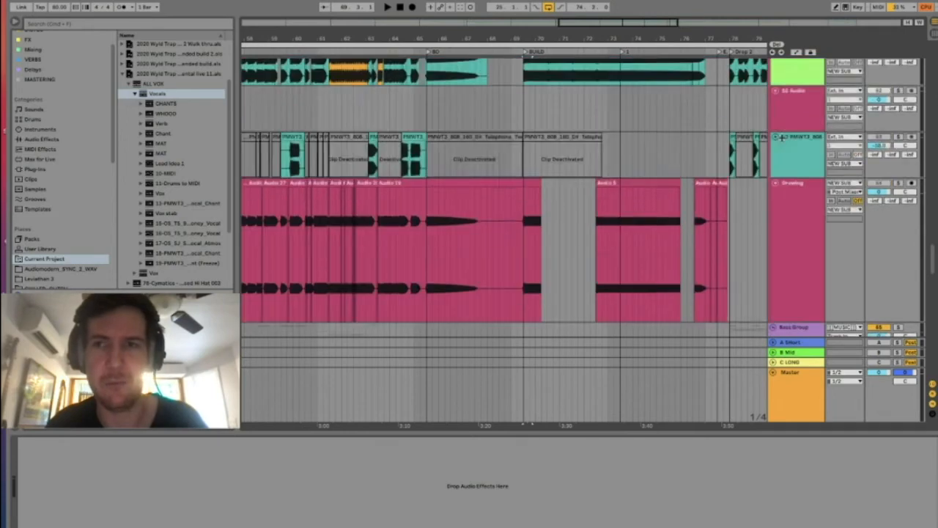
pyautogui.scroll(6, 792, 176)
pyautogui.click(792, 177)
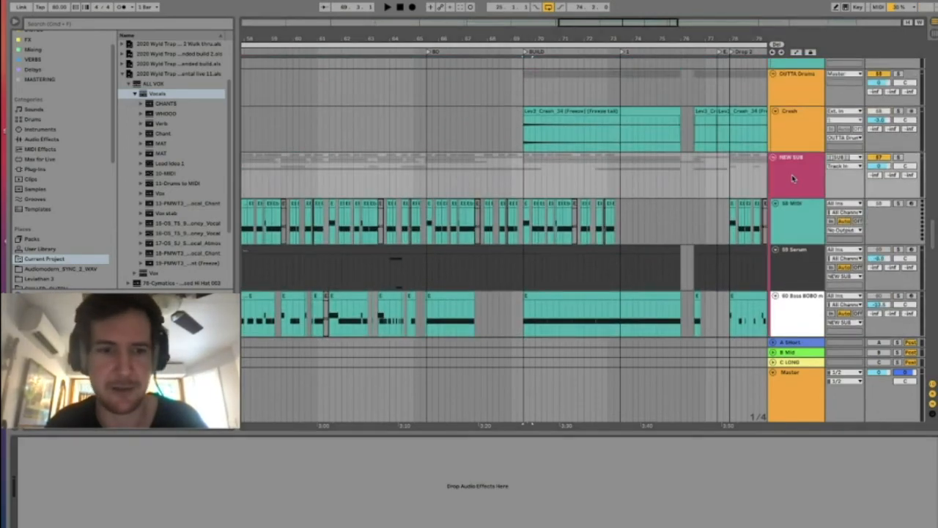
pyautogui.click(774, 159)
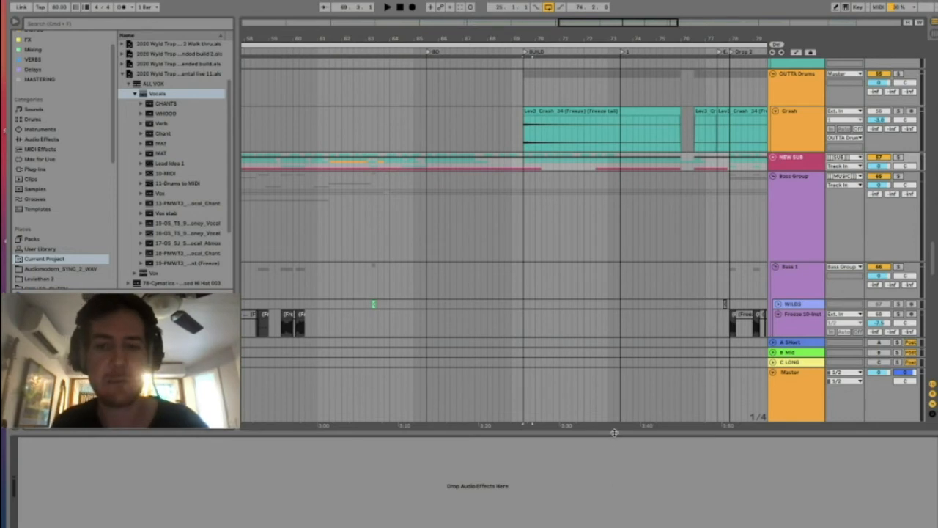
# Step: Collapse the device area to give the arrangement more height and narrow the browser slightly
pyautogui.moveTo(614, 433); pyautogui.dragTo(616, 437)
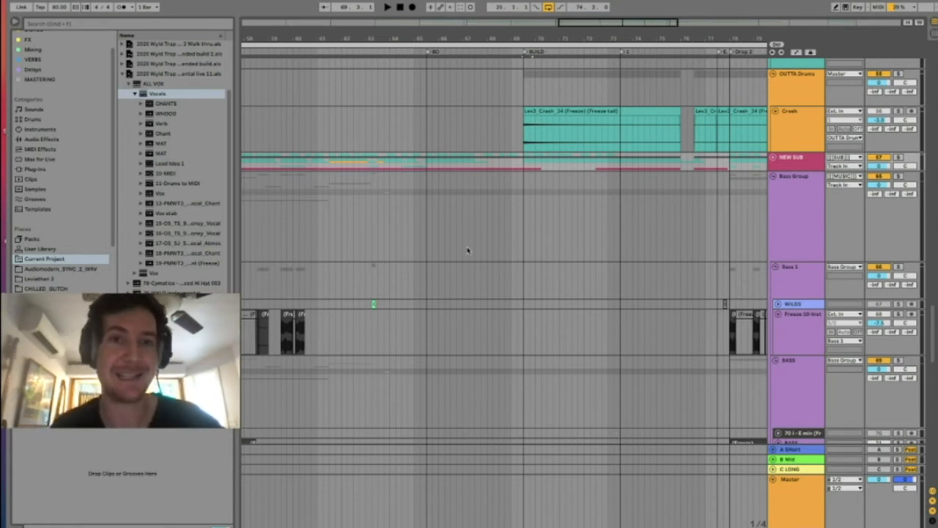
pyautogui.moveTo(505, 39); pyautogui.dragTo(502, 37)
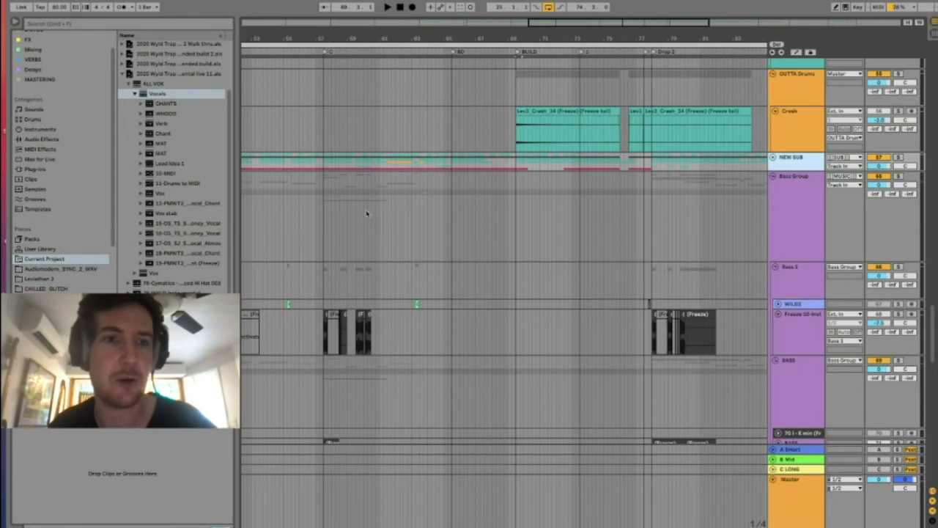
pyautogui.moveTo(241, 196); pyautogui.dragTo(226, 197)
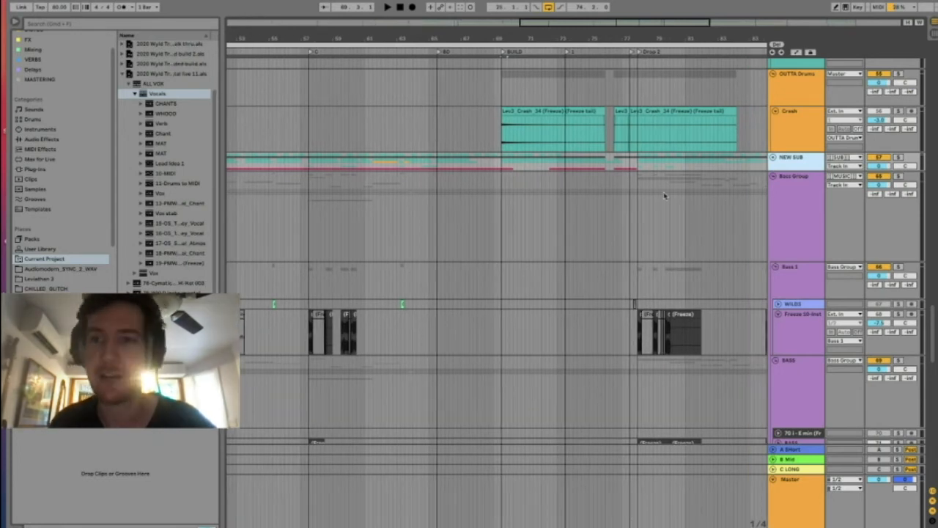
# Step: Fold the Bass Group and bring up the device chain of the [[[SUB]]] bus track
pyautogui.click(773, 177)
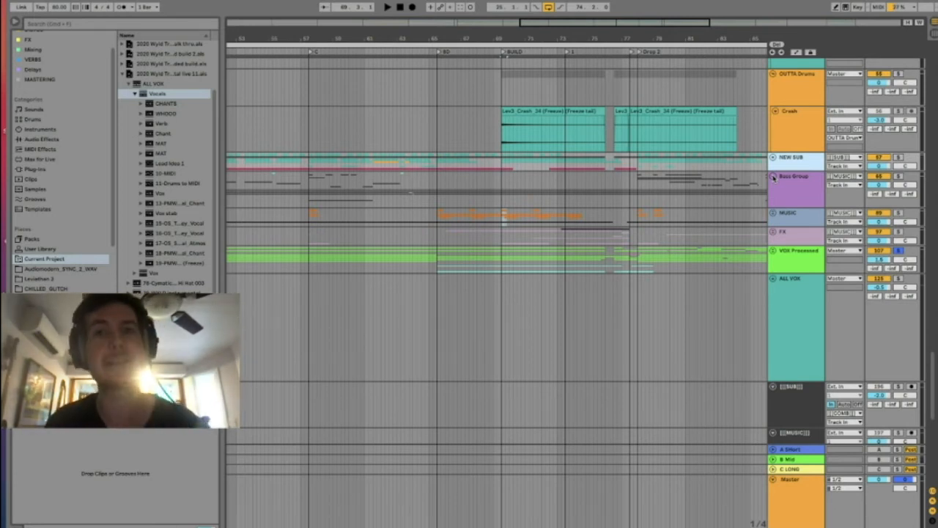
pyautogui.scroll(-3, 806, 162)
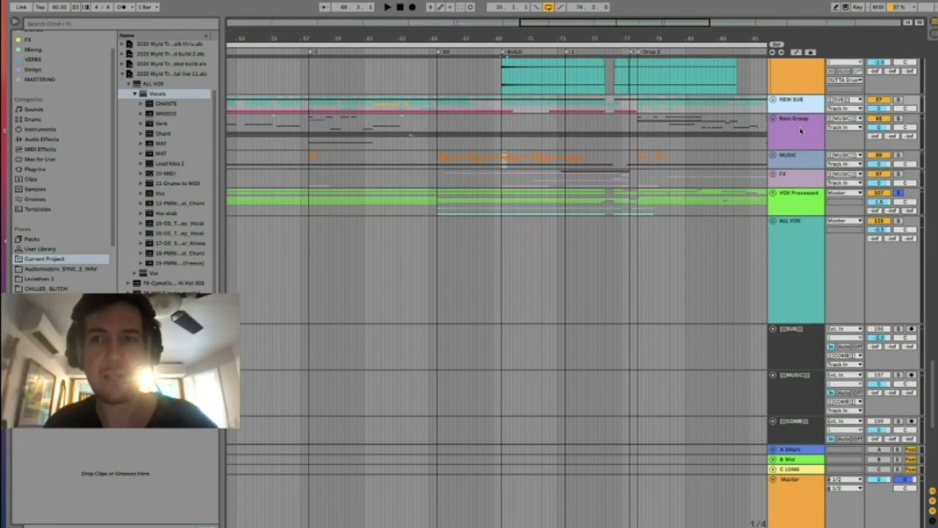
pyautogui.click(799, 175)
pyautogui.click(796, 351)
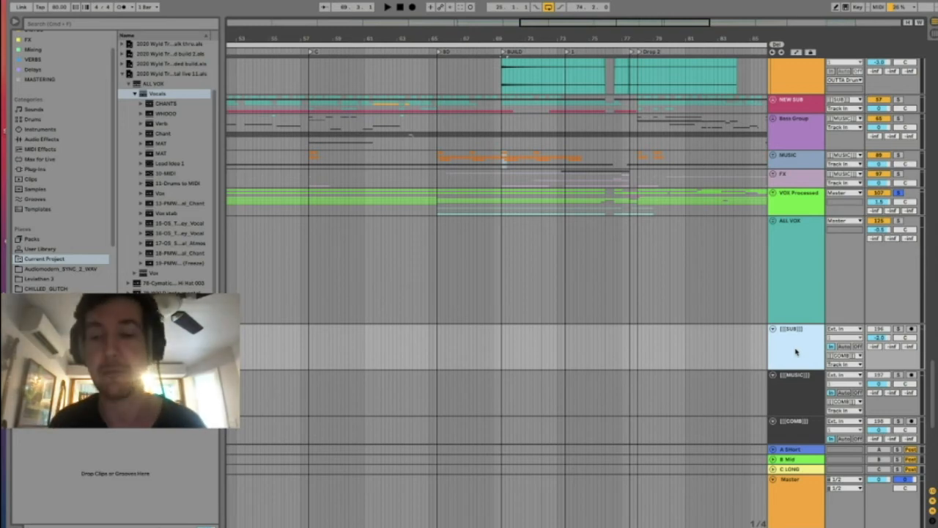
pyautogui.doubleClick(795, 352)
pyautogui.scroll(-5, 733, 194)
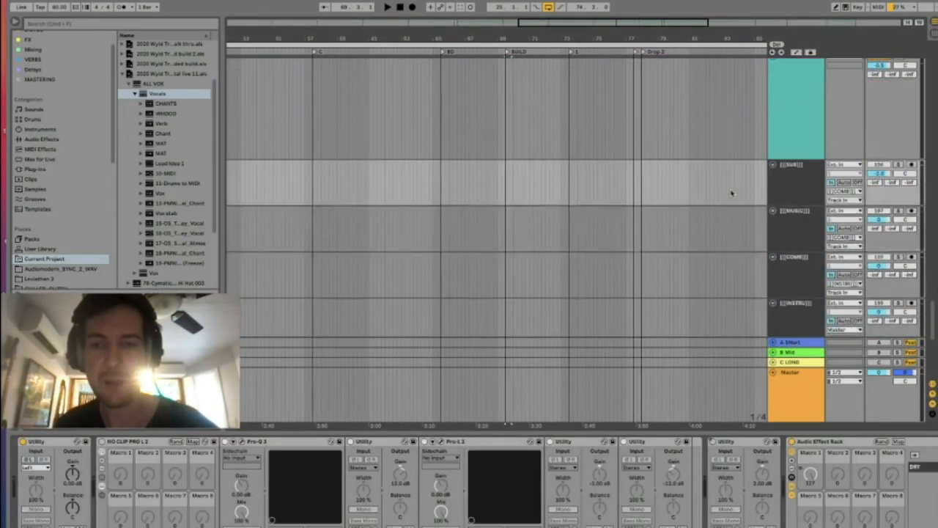
# Step: Select the [[[SUB]]] track and review the project's key mappings for device on/off and mixer switches
pyautogui.click(804, 198)
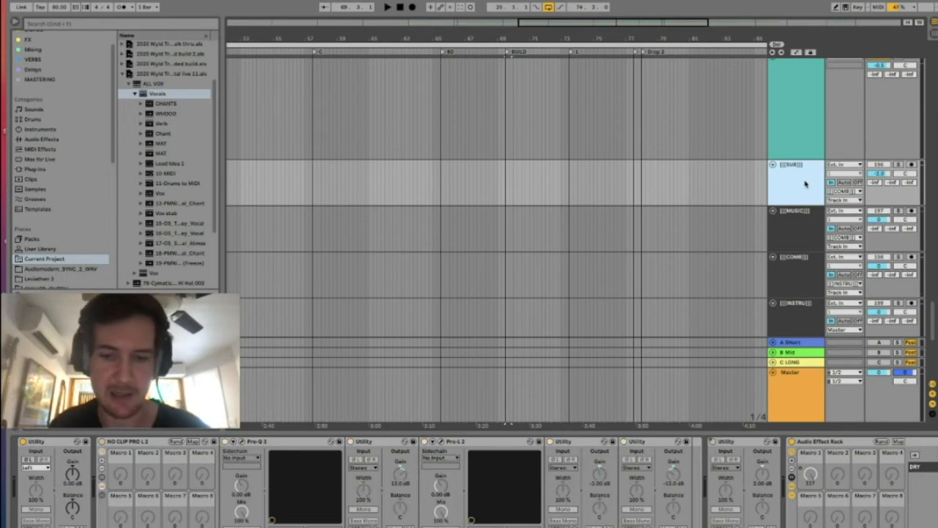
pyautogui.hotkey('ctrl', 'k')
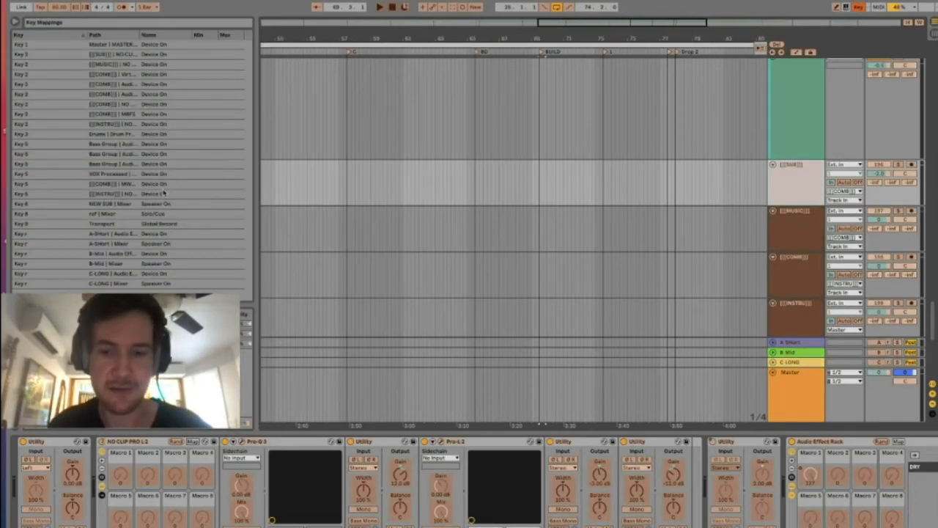
pyautogui.hotkey('ctrl', 'k')
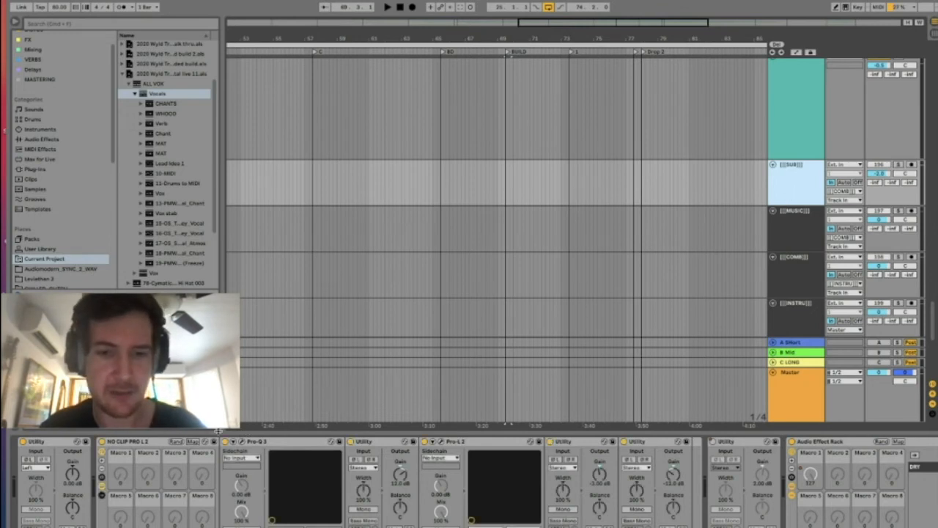
# Step: Solo the [[[SUB]]] bus and examine the low cut and dip bands in its Pro-Q 3 equaliser
pyautogui.click(898, 164)
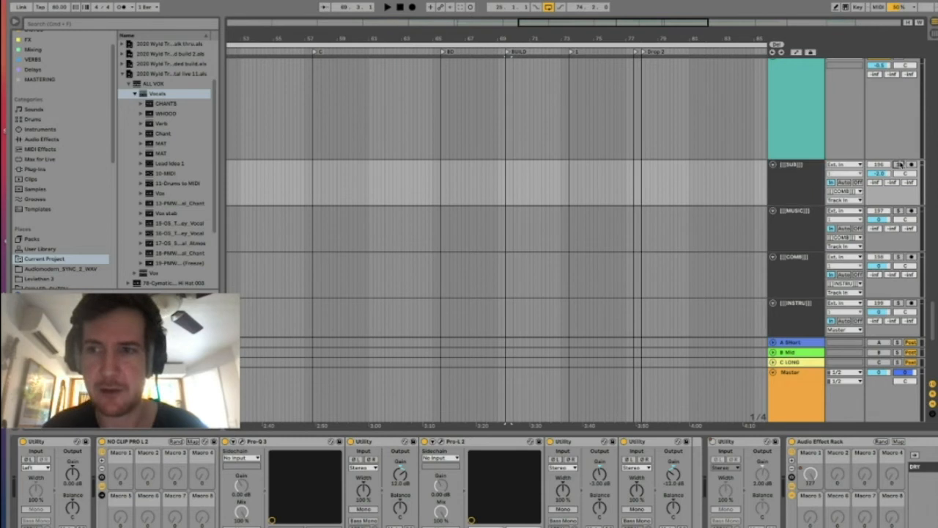
pyautogui.click(242, 442)
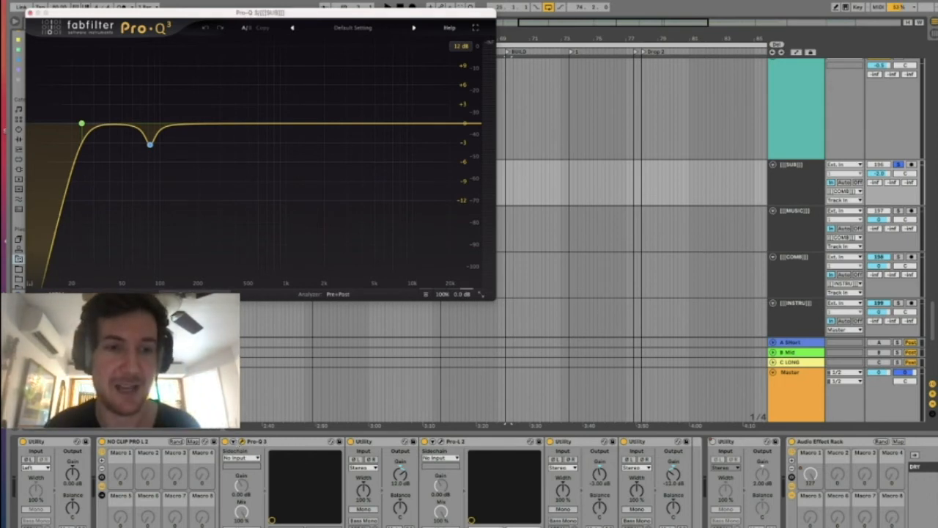
pyautogui.moveTo(208, 157)
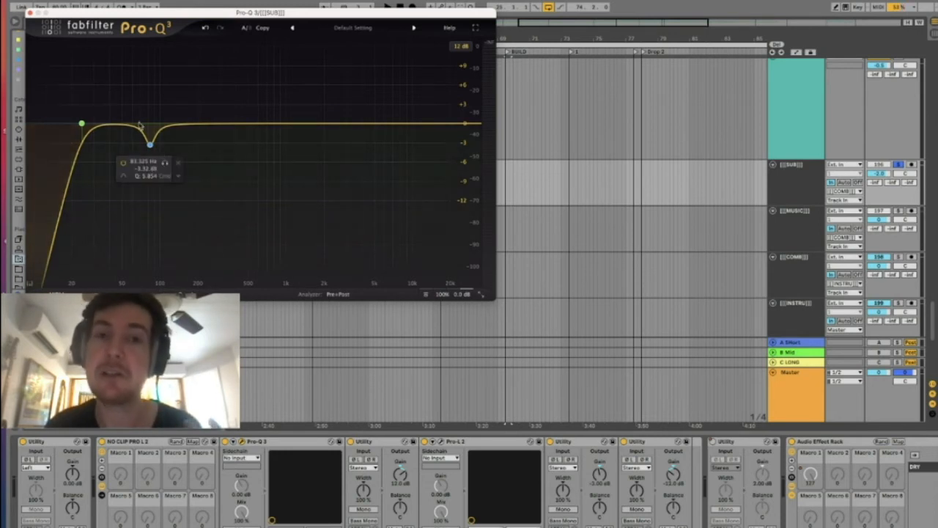
pyautogui.moveTo(78, 139)
pyautogui.moveTo(149, 144)
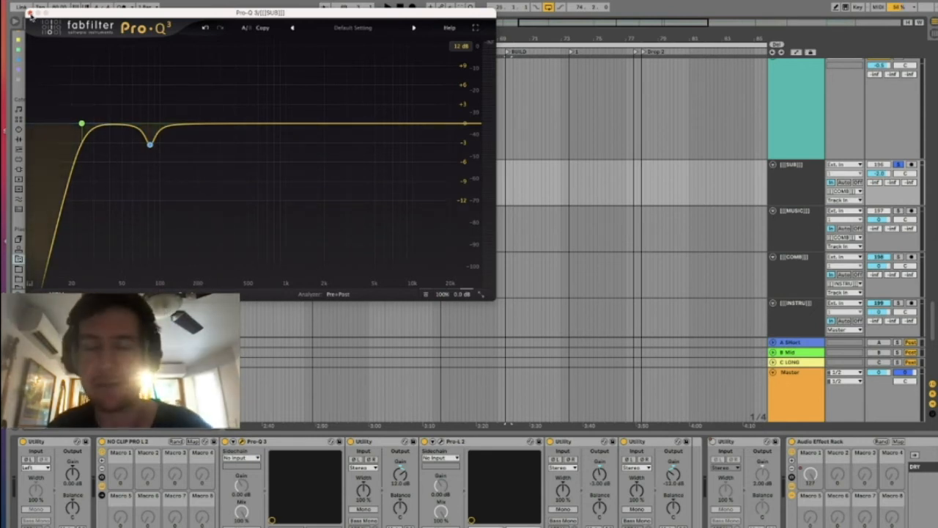
pyautogui.click(29, 14)
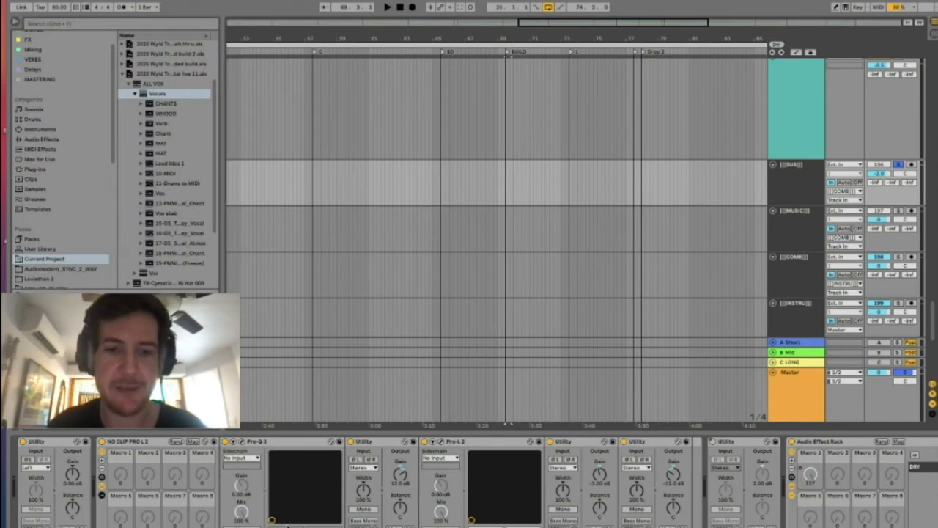
# Step: Play the soloed sub with the Pro-L 2 limiter window open to examine its gain and metering
pyautogui.click(438, 442)
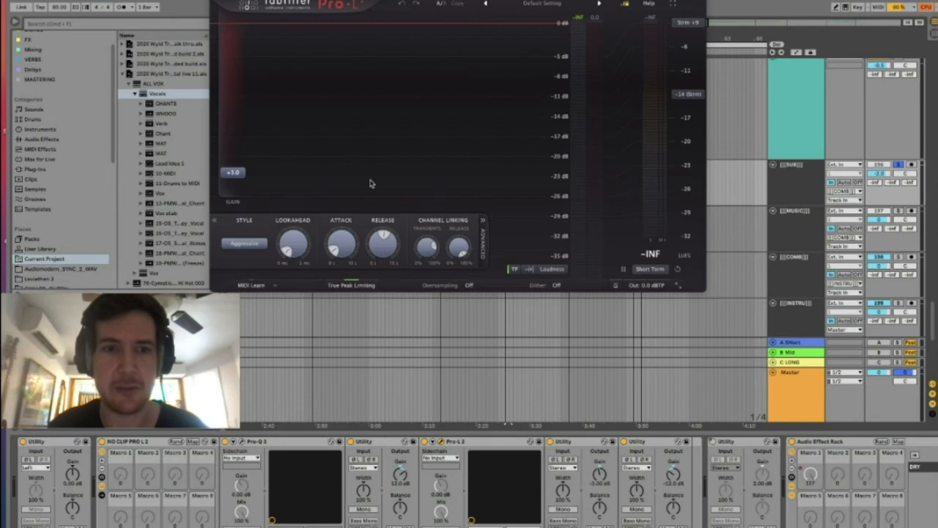
pyautogui.press('space')
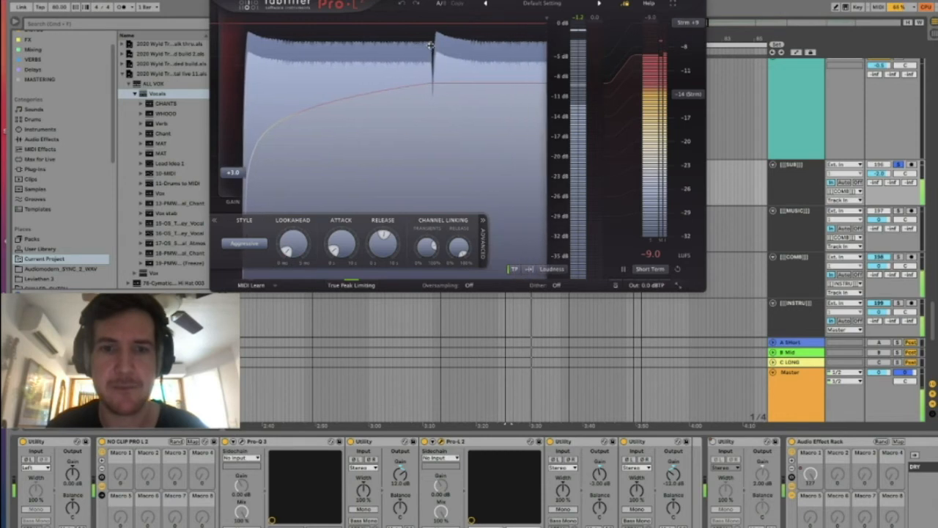
pyautogui.press('space')
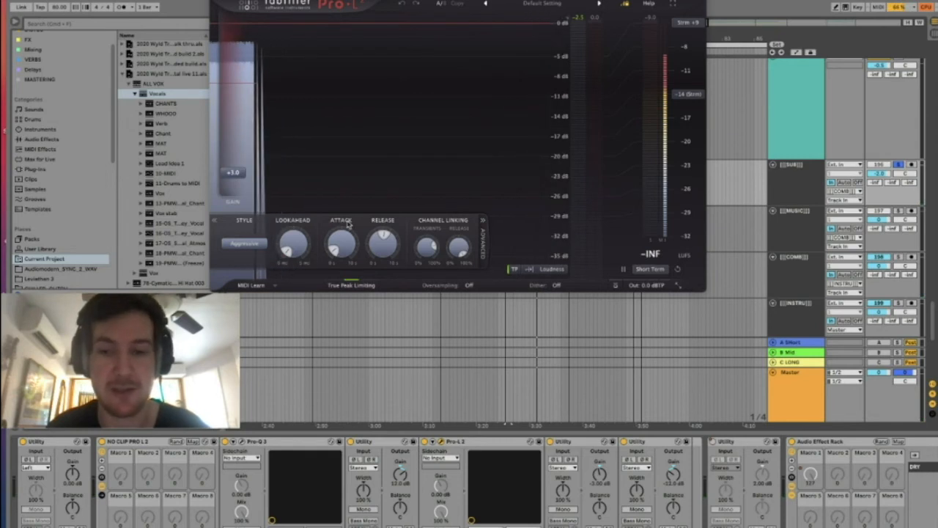
pyautogui.click(218, 1)
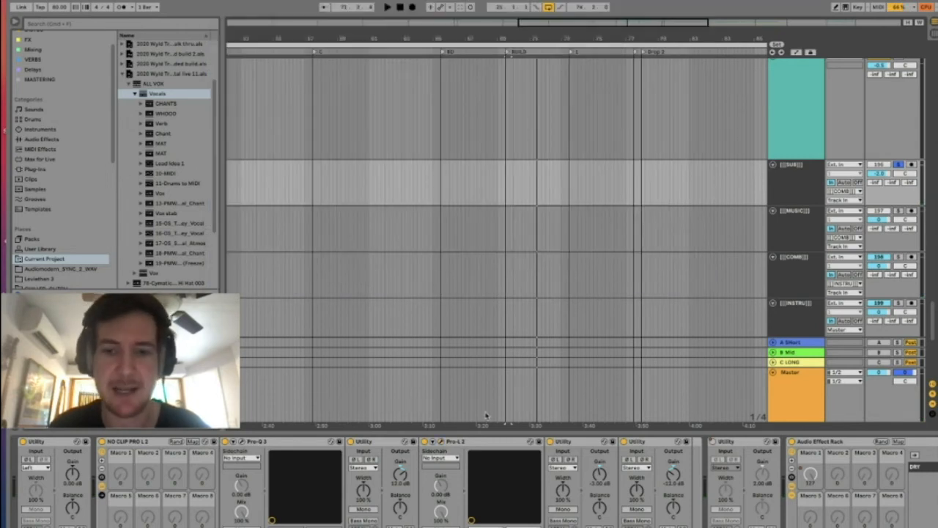
# Step: Inspect the DRY chain and Macro 1 of the Audio Effect Rack at the end of the [[[SUB]]] chain
pyautogui.hscroll(5, 379, 445)
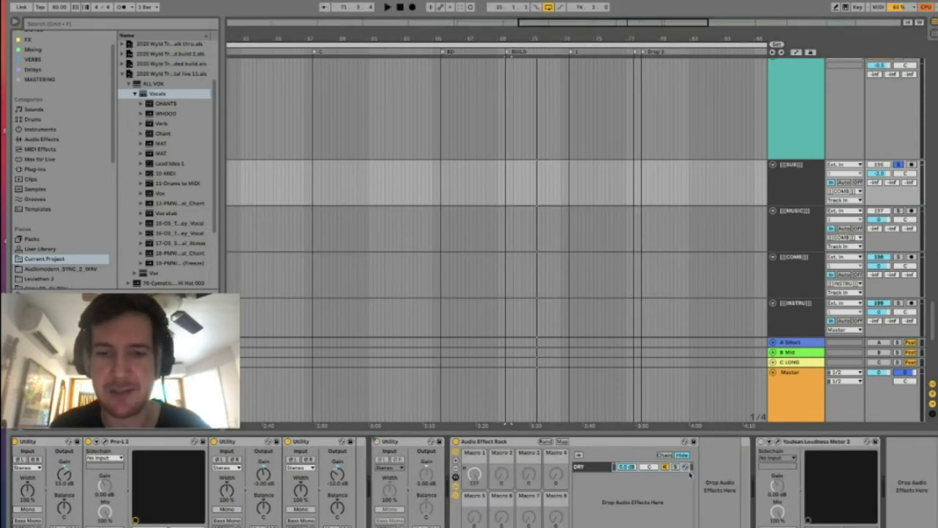
pyautogui.click(584, 469)
pyautogui.doubleClick(584, 470)
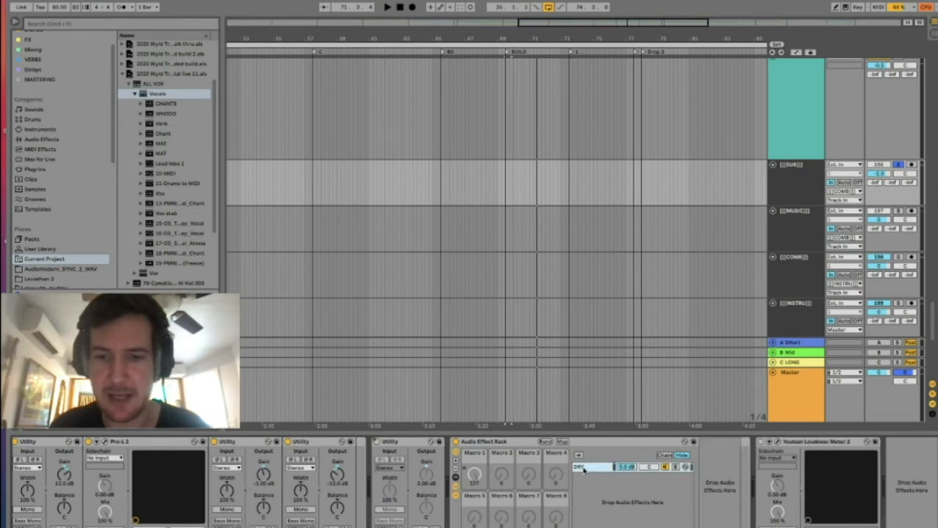
pyautogui.click(472, 477)
pyautogui.press('a')
pyautogui.press('a')
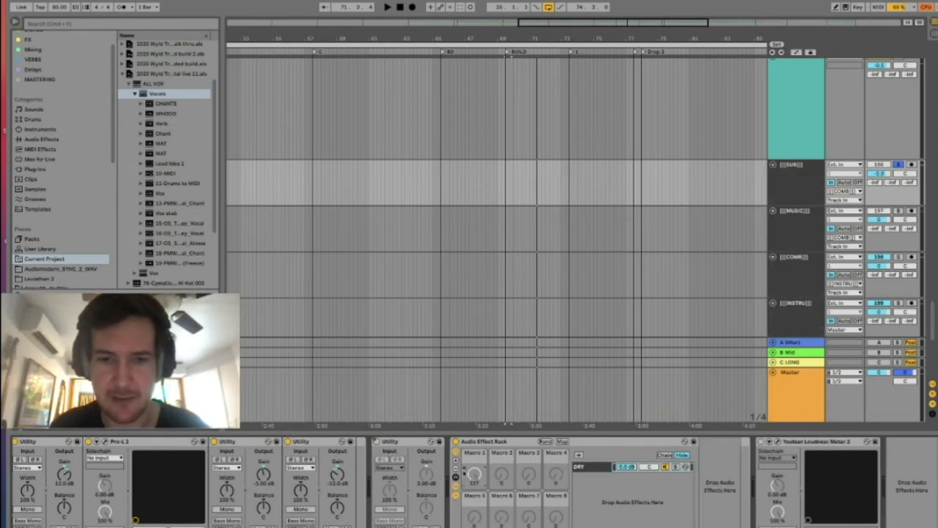
# Step: Show the Device On automation of the [[[SUB]]] track's last Utility across the arrangement and re-enable the overridden automation
pyautogui.press('a')
pyautogui.moveTo(516, 34); pyautogui.dragTo(542, 35)
pyautogui.click(376, 441)
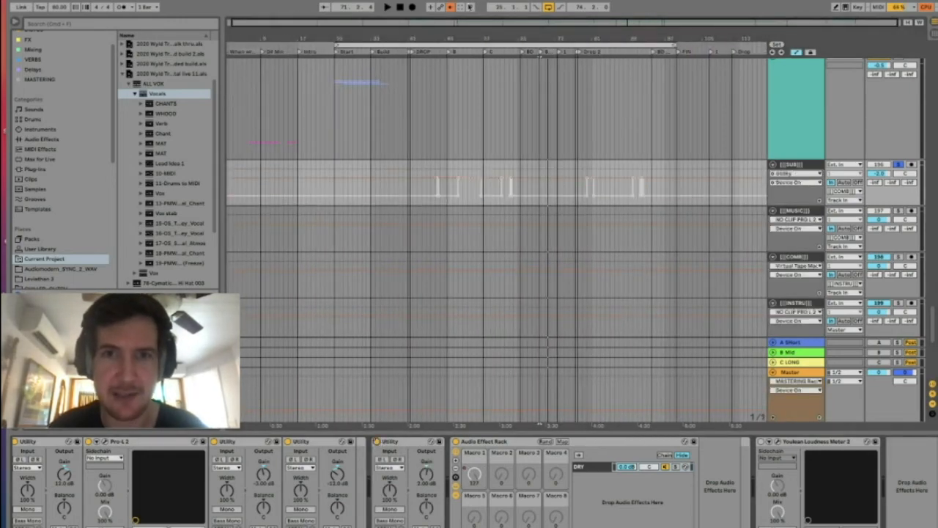
pyautogui.click(451, 6)
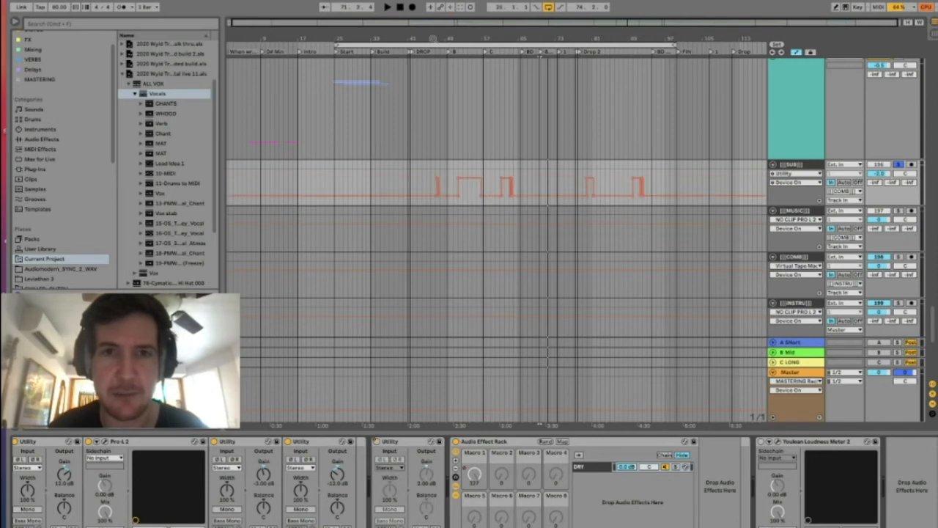
# Step: Examine the Utility on/off automation around the B and C markers on the [[[SUB]]] track and hide the automation lanes
pyautogui.moveTo(433, 38); pyautogui.dragTo(433, 41)
pyautogui.moveTo(443, 182); pyautogui.dragTo(591, 174)
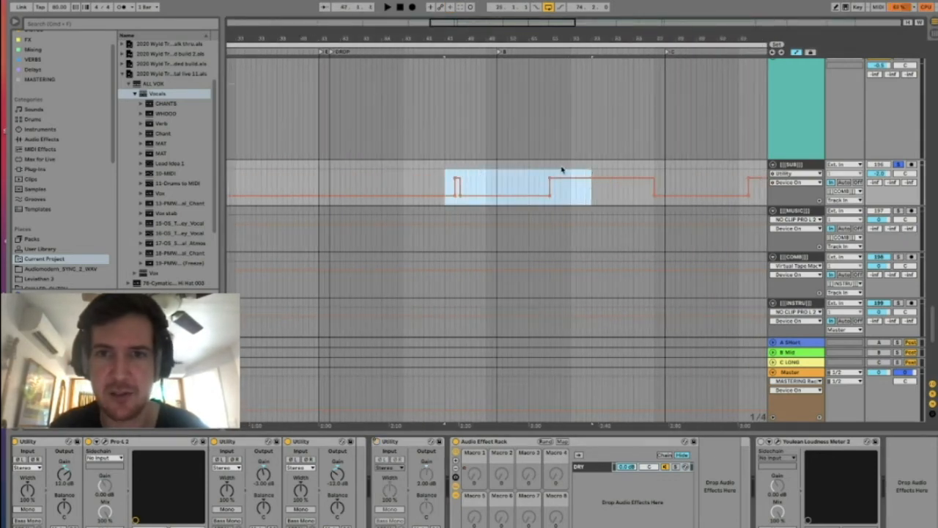
pyautogui.click(548, 147)
pyautogui.moveTo(548, 147); pyautogui.dragTo(672, 147)
pyautogui.hscroll(3, 672, 147)
pyautogui.moveTo(640, 175); pyautogui.dragTo(698, 175)
pyautogui.press('a')
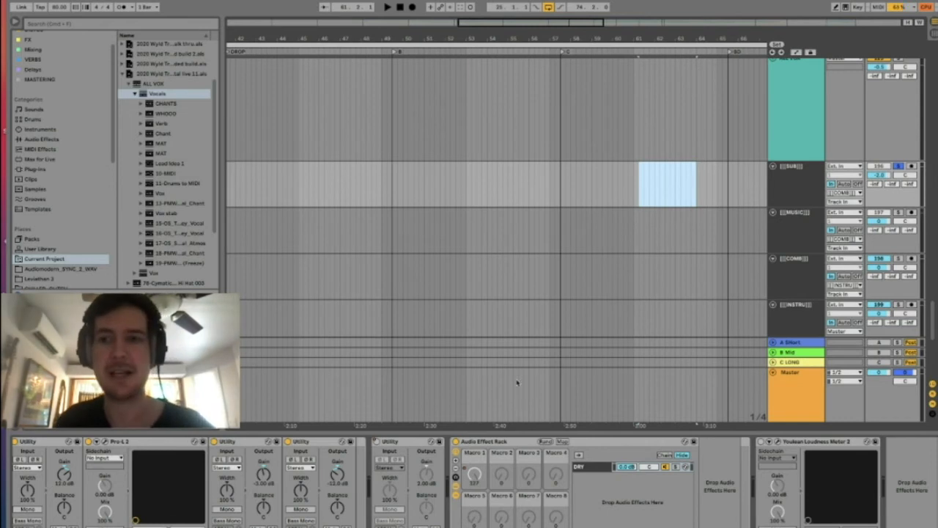
# Step: Solo the [[[MUSIC]]] bus track and listen to a few bars starting at the B marker
pyautogui.click(803, 226)
pyautogui.click(900, 212)
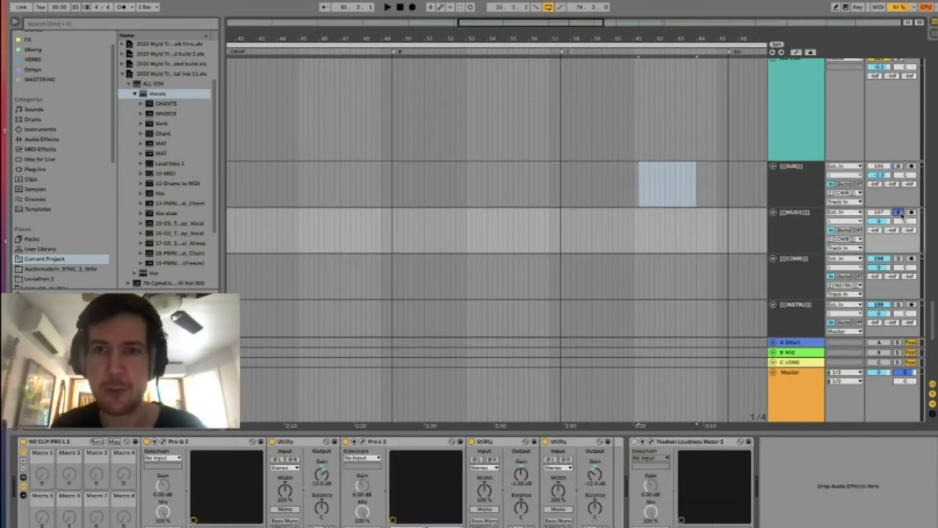
pyautogui.click(560, 238)
pyautogui.click(391, 236)
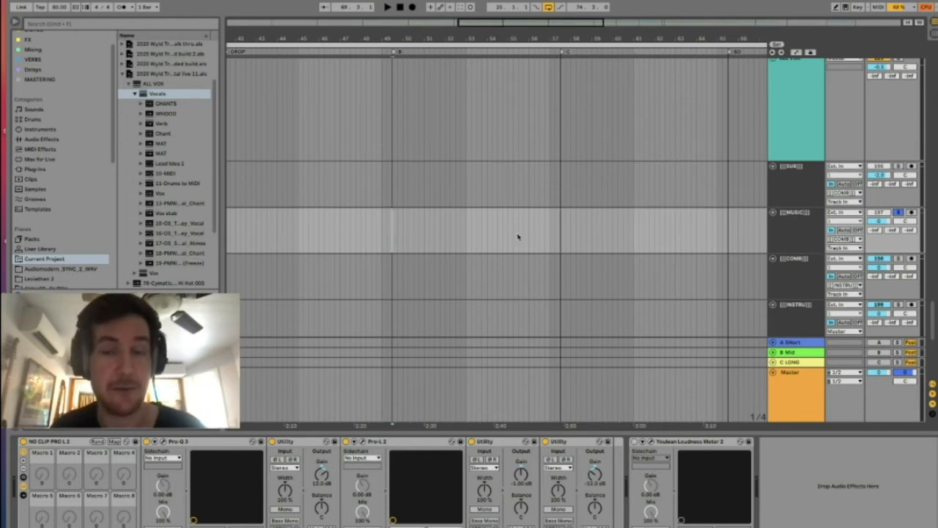
pyautogui.press('space')
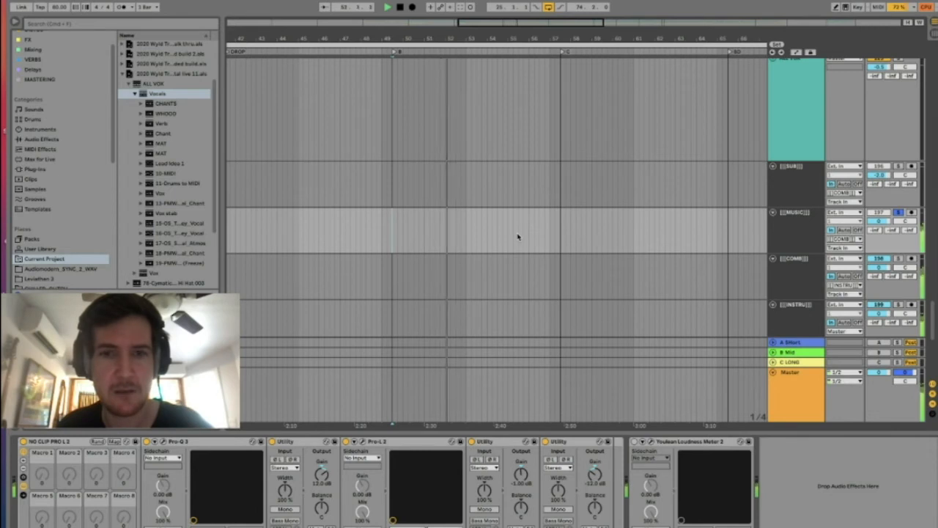
pyautogui.press('space')
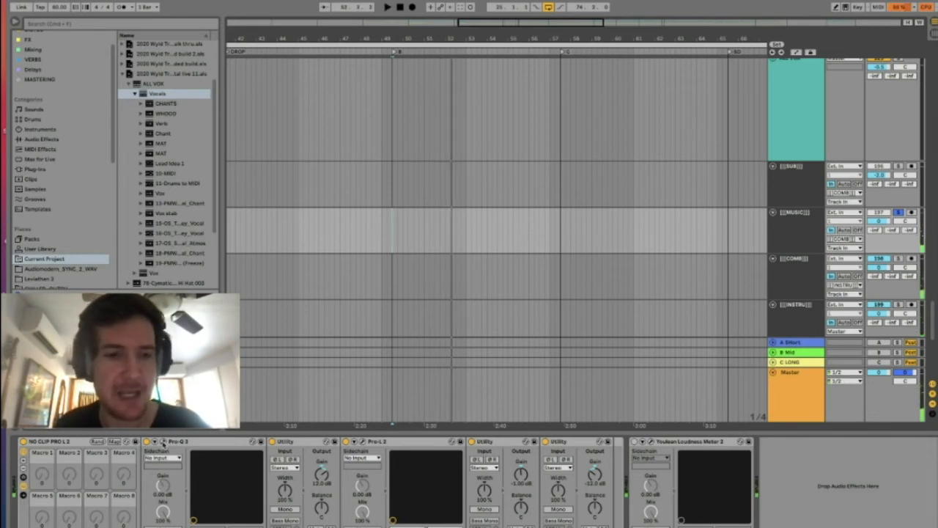
# Step: Examine the two low-cut bands in the [[[MUSIC]]] bus's Pro-Q 3 and close the equaliser window
pyautogui.click(163, 442)
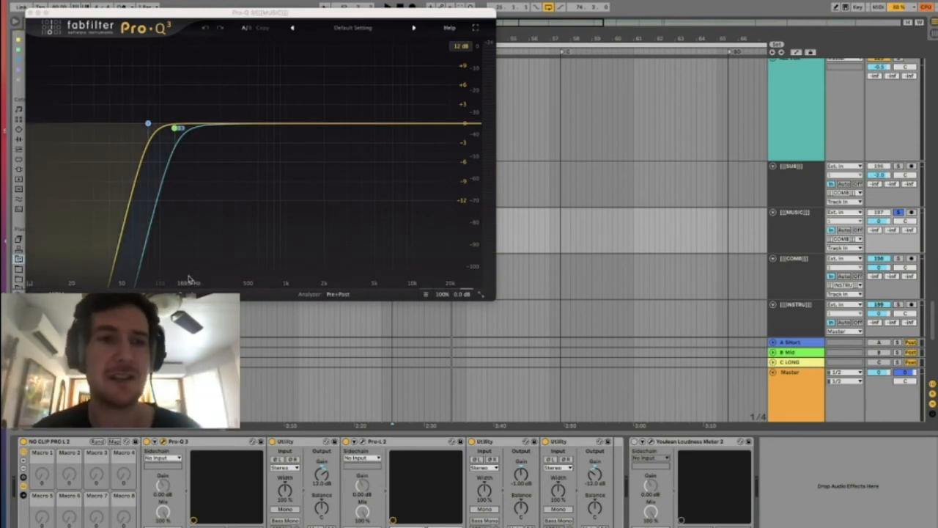
pyautogui.click(148, 124)
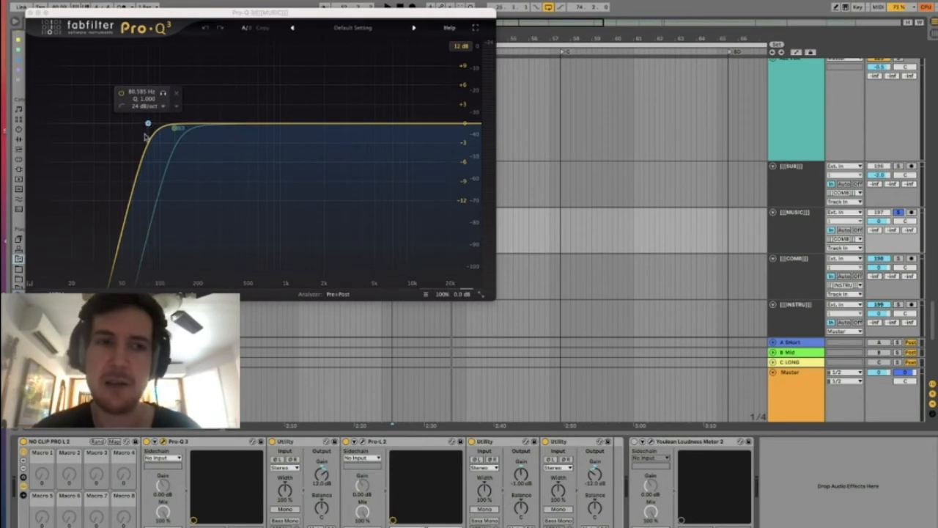
pyautogui.click(148, 126)
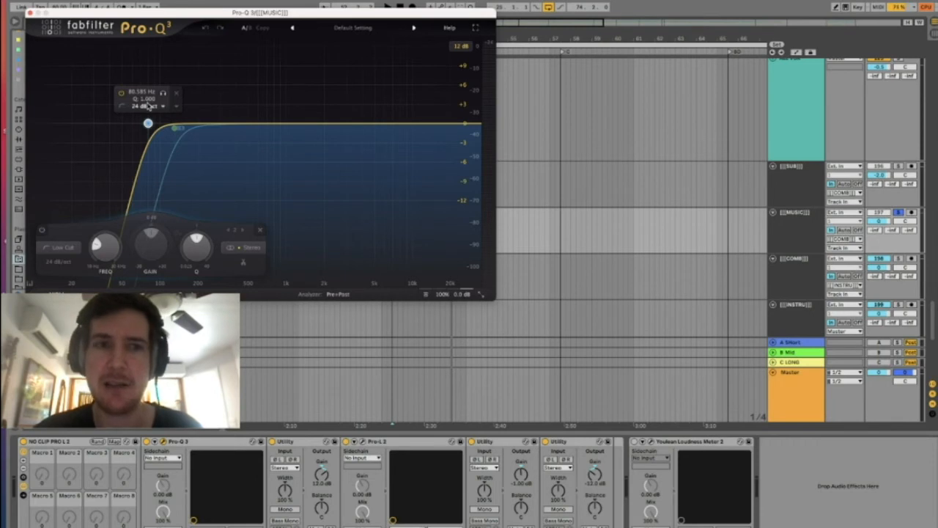
pyautogui.click(177, 129)
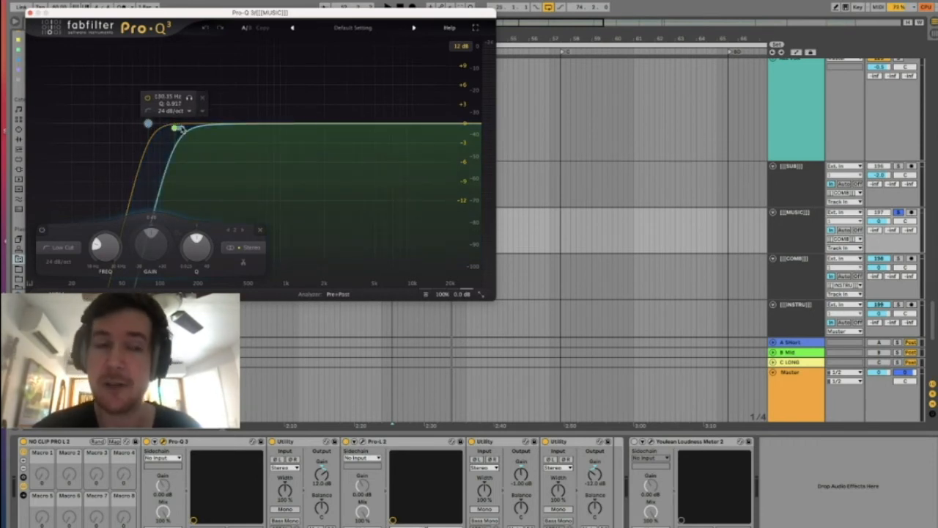
pyautogui.click(148, 124)
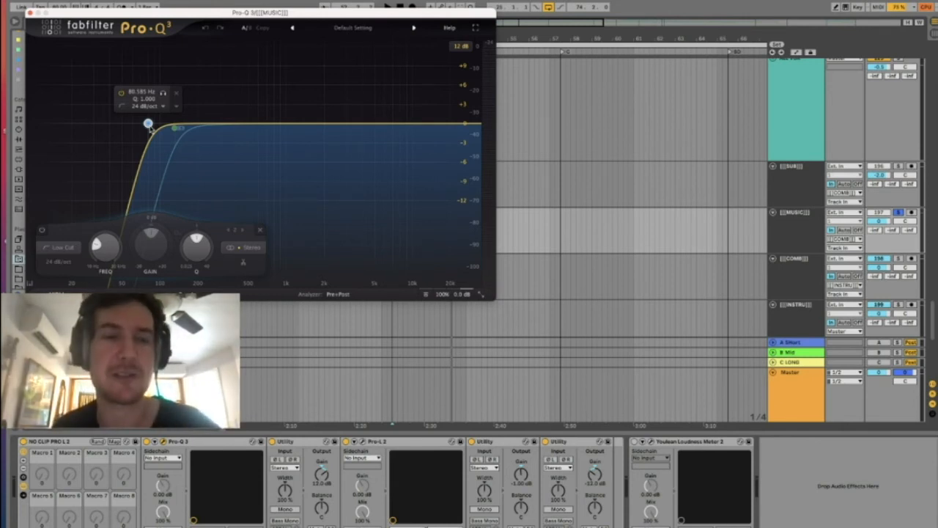
pyautogui.click(30, 13)
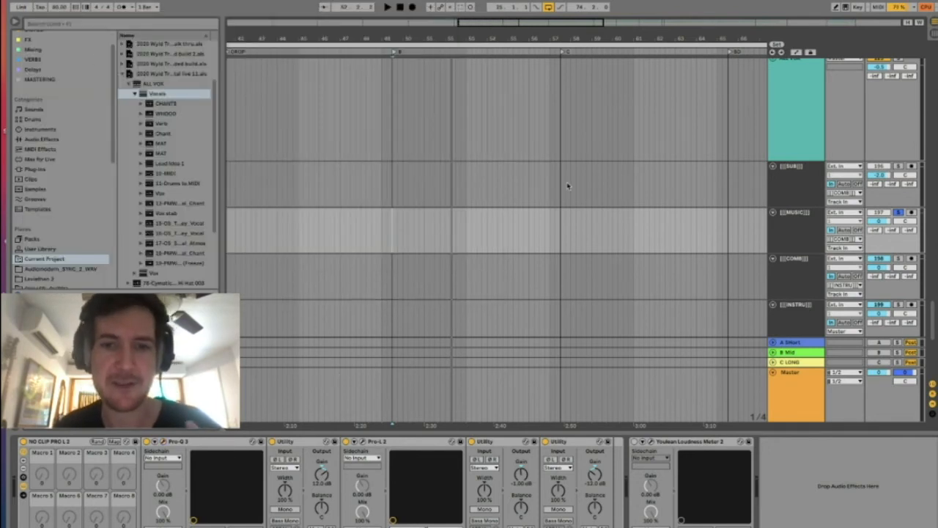
# Step: Examine the gain reduction of the [[[MUSIC]]] bus's Pro-L 2 during a few bars of playback and close the limiter window
pyautogui.scroll(2, 563, 182)
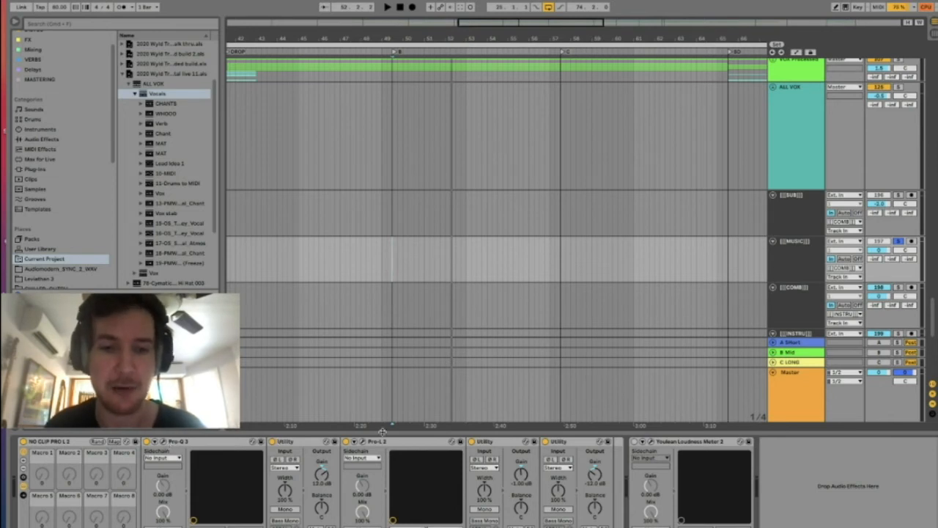
pyautogui.click(357, 442)
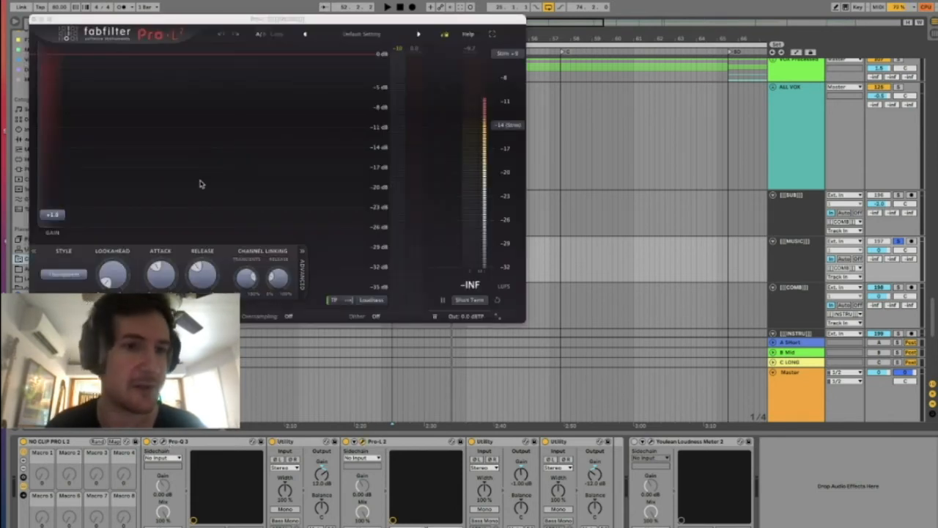
pyautogui.press('space')
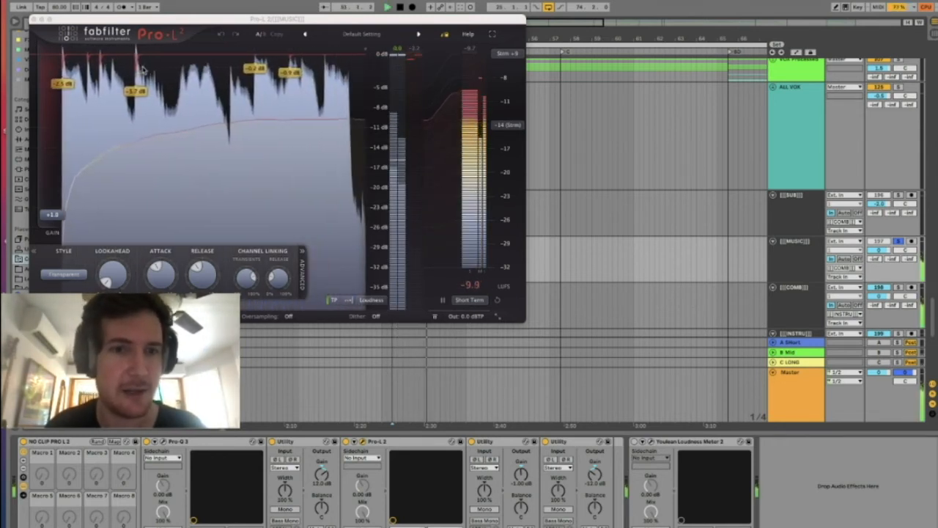
pyautogui.press('space')
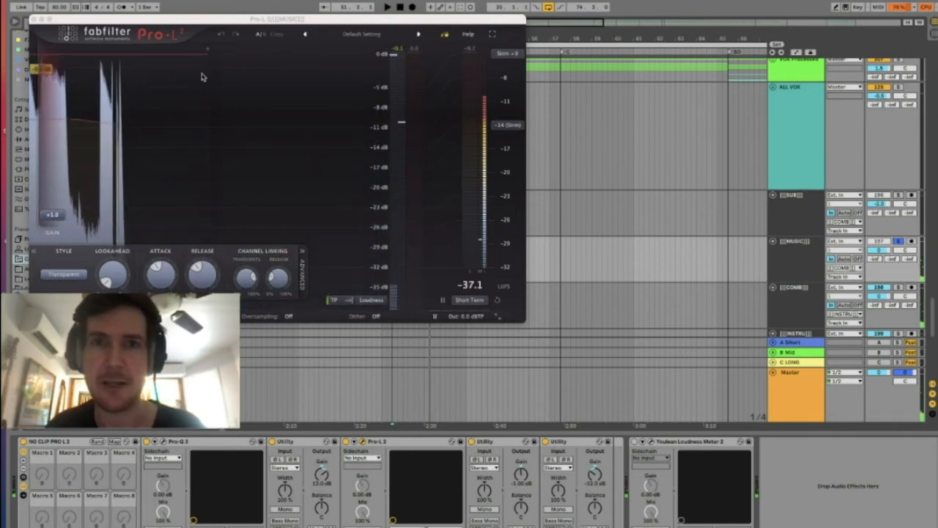
pyautogui.click(34, 20)
# Step: Solo the [[[COMB]]] bus track and listen to a short passage starting at the B marker
pyautogui.click(788, 258)
pyautogui.scroll(-5, 788, 258)
pyautogui.click(799, 145)
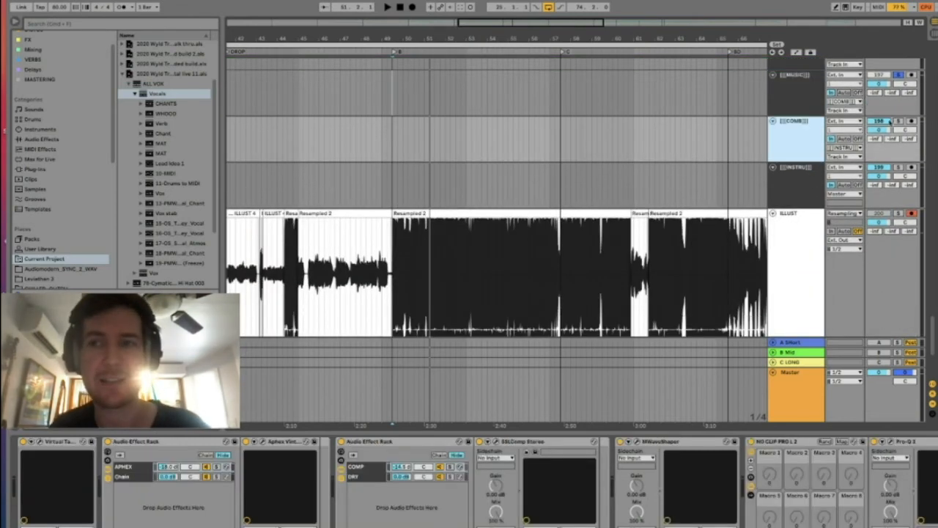
pyautogui.click(899, 121)
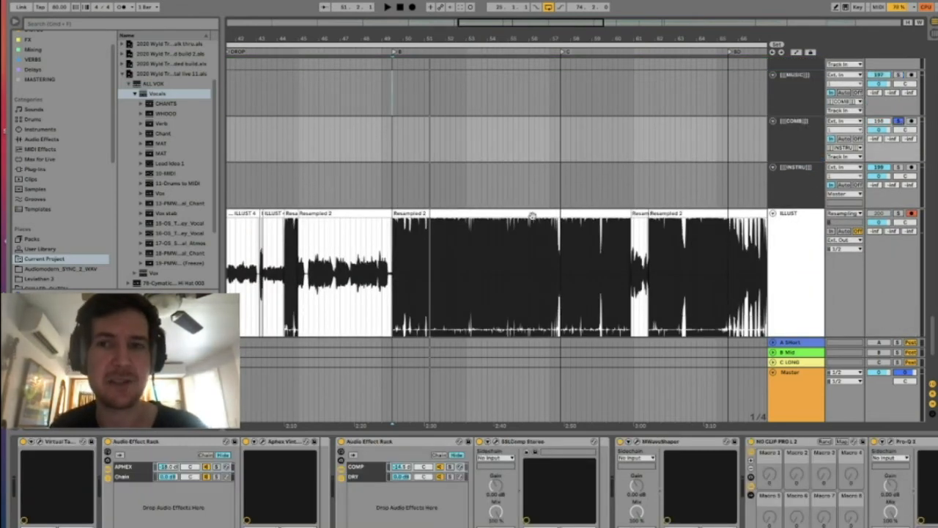
pyautogui.press('space')
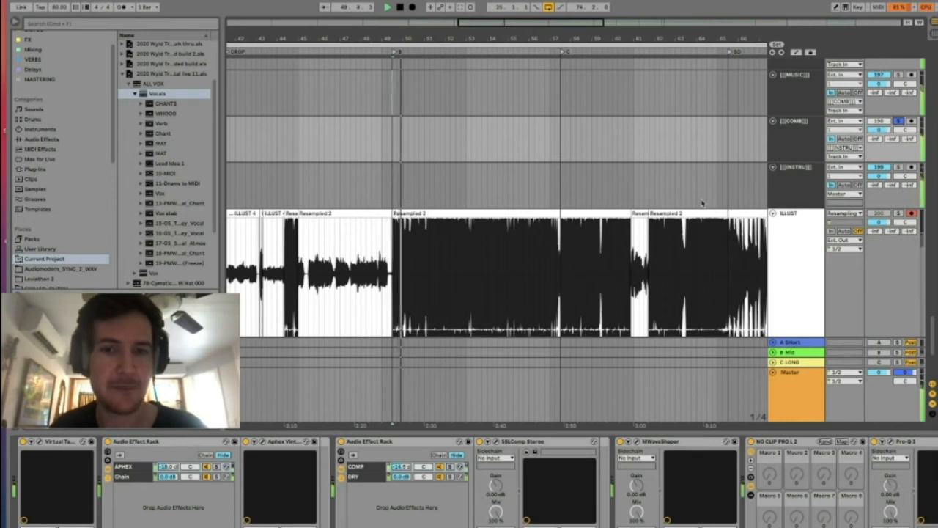
pyautogui.press('space')
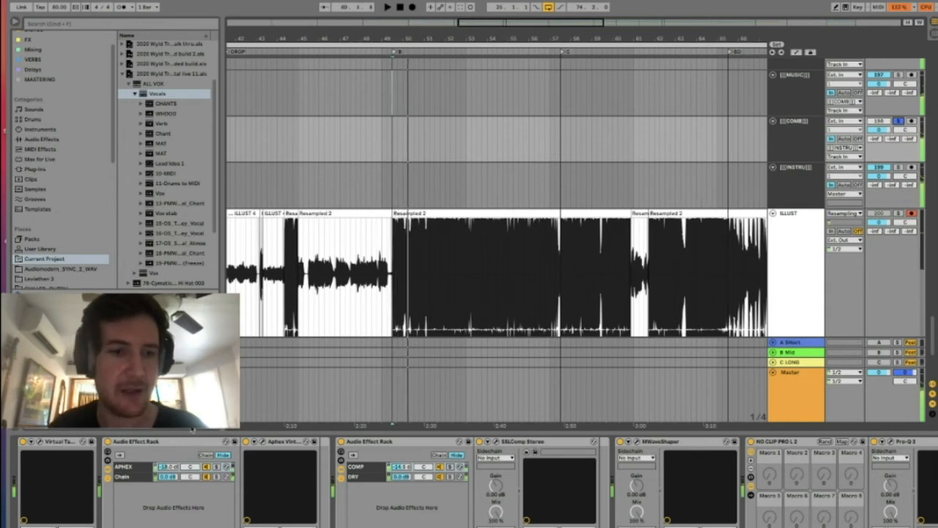
# Step: Examine the [[[COMB]]] track's Virtual Tape Machines and the Aphex Vintage Exciter in the APHEX chain, closing each plug-in window
pyautogui.click(34, 441)
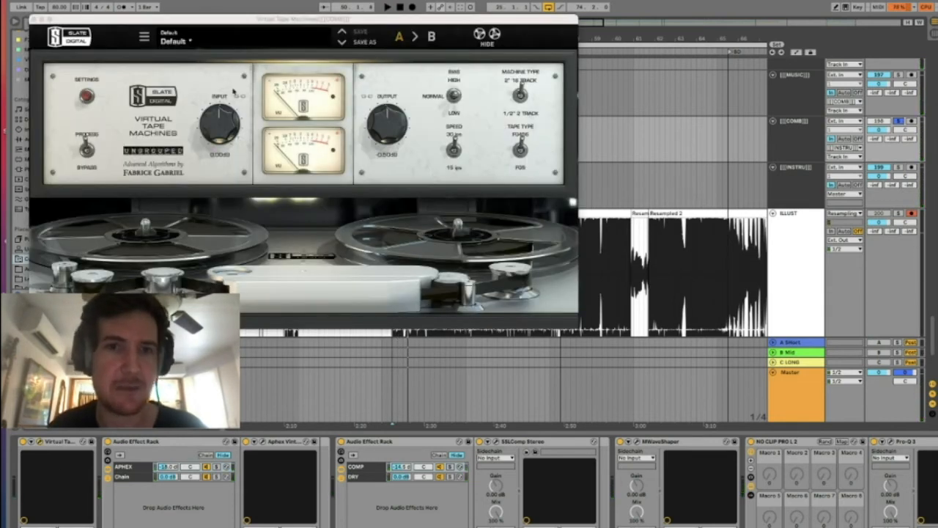
pyautogui.click(34, 20)
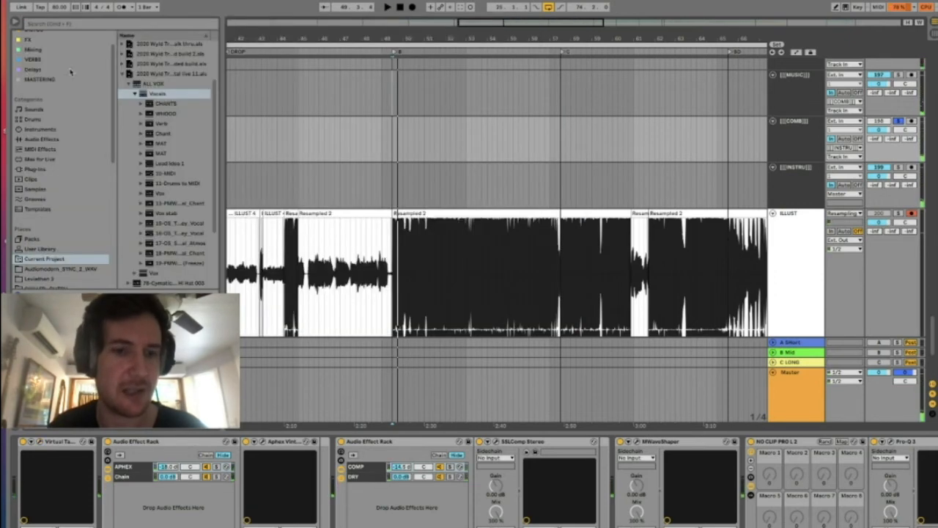
pyautogui.click(126, 467)
pyautogui.click(262, 442)
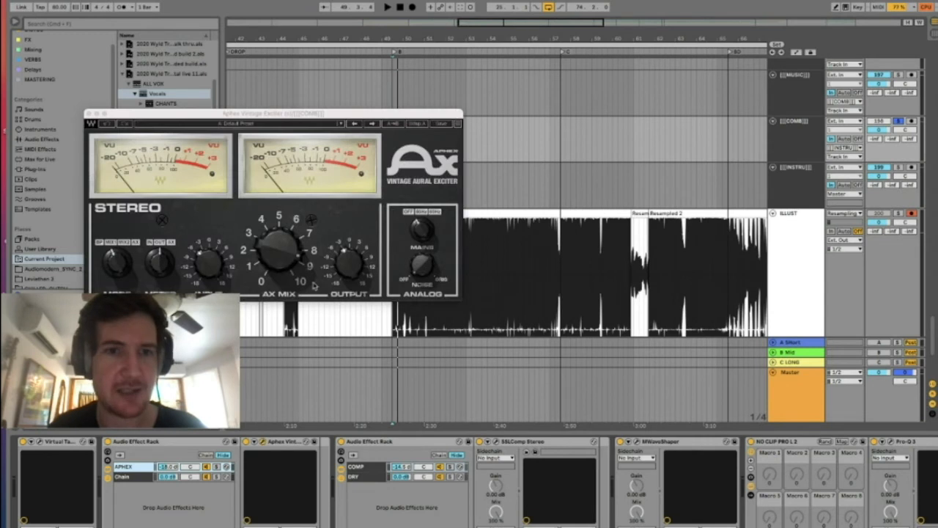
pyautogui.click(89, 113)
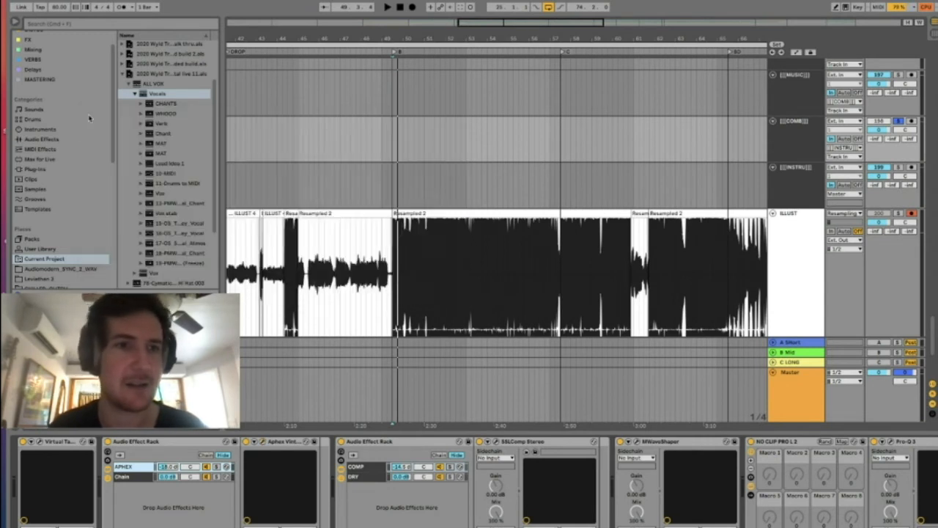
# Step: Add a Saturator as a new parallel chain in the [[[COMB]]] track's first Audio Effect Rack
pyautogui.click(50, 139)
pyautogui.scroll(-3, 171, 188)
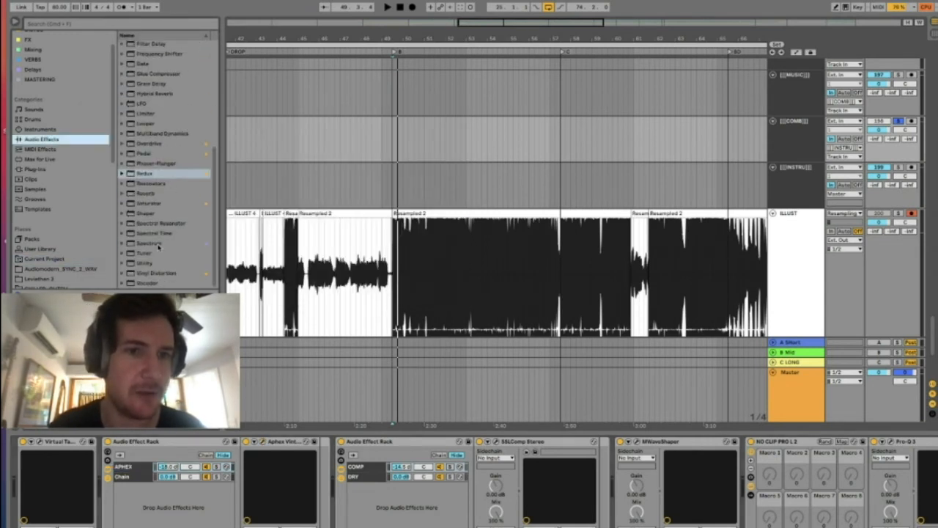
pyautogui.moveTo(141, 205); pyautogui.dragTo(145, 513)
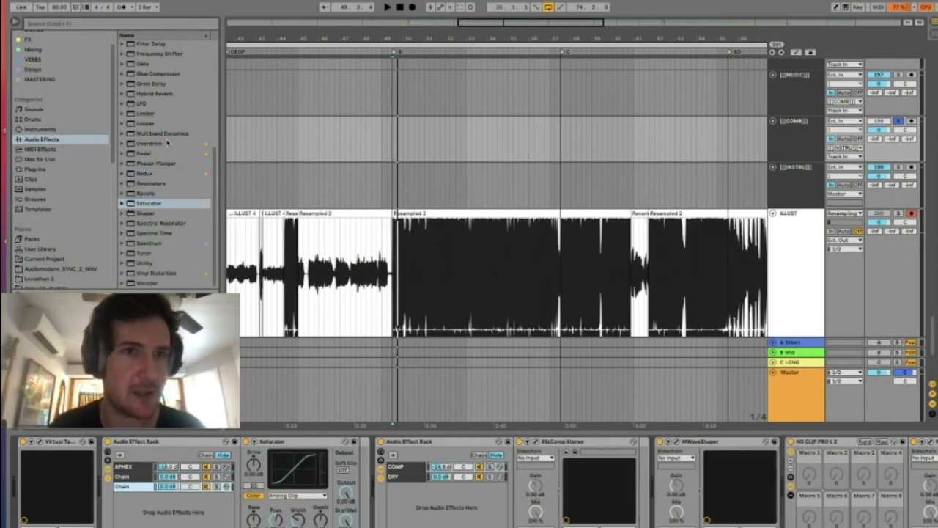
# Step: Add an EQ Eight after the Saturator with a low cut at about 485 Hz and raise the Saturator's drive
pyautogui.scroll(3, 167, 143)
pyautogui.moveTo(143, 83); pyautogui.dragTo(358, 469)
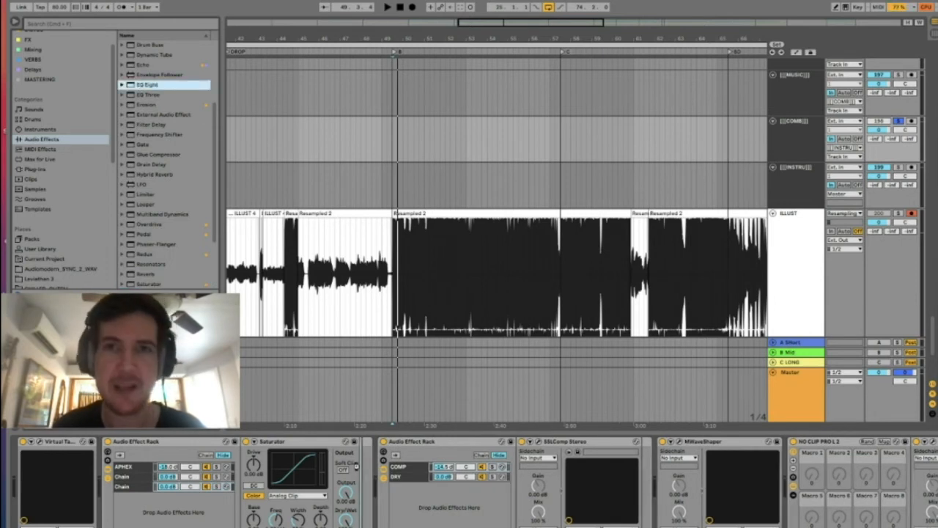
pyautogui.moveTo(358, 469); pyautogui.dragTo(392, 489)
pyautogui.click(401, 524)
pyautogui.click(400, 471)
pyautogui.moveTo(408, 489); pyautogui.dragTo(486, 512)
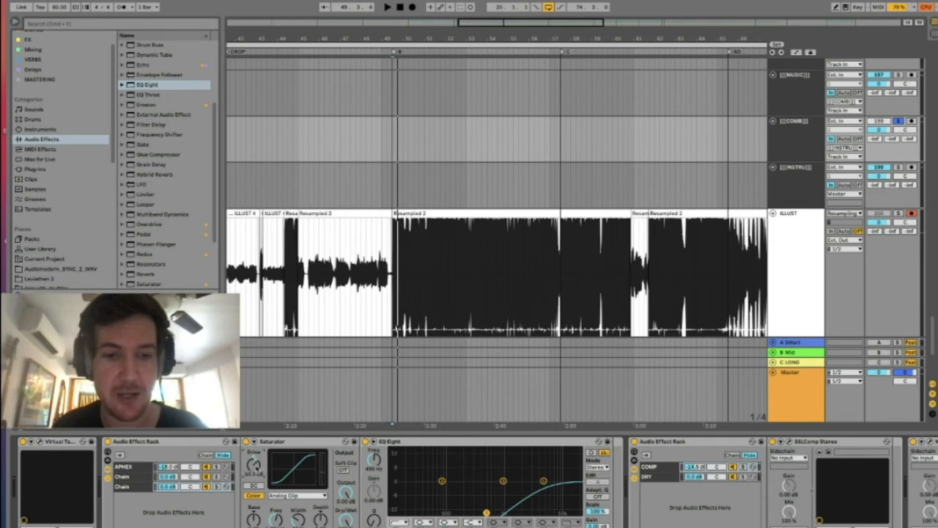
# Step: Compare the new Saturator chain with the APHEX chain and delete the Saturator chain from the rack
pyautogui.click(132, 487)
pyautogui.click(129, 468)
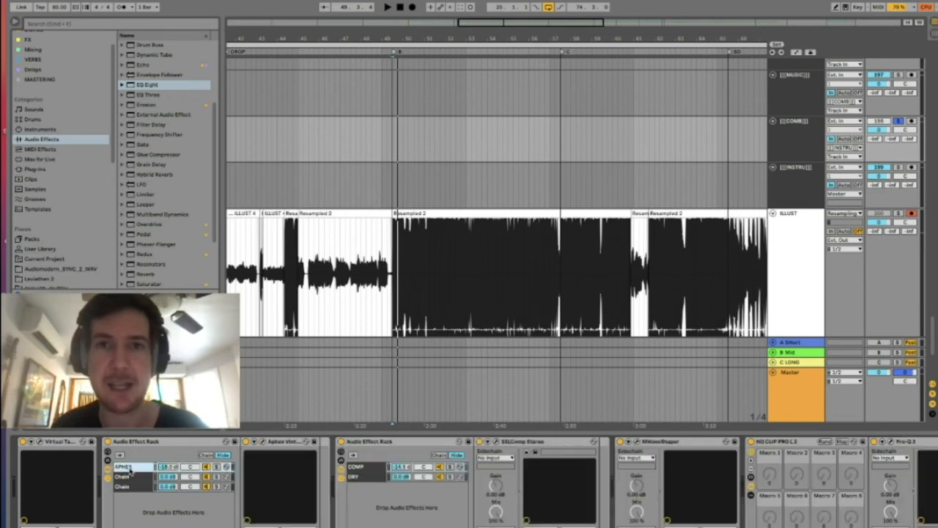
pyautogui.click(129, 487)
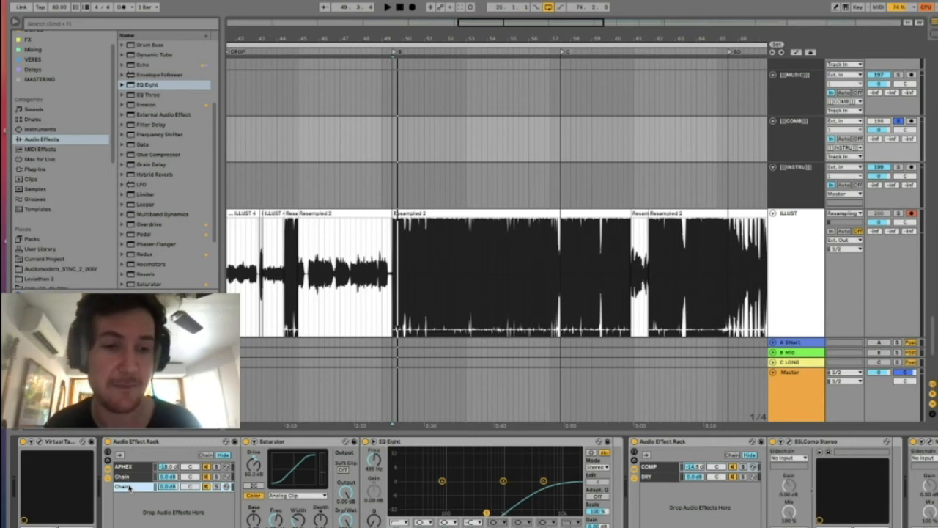
pyautogui.click(126, 467)
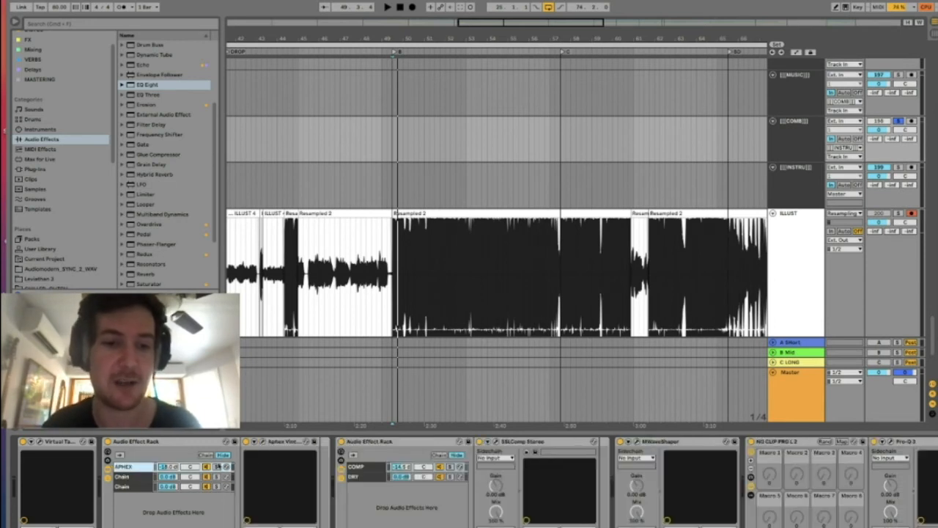
pyautogui.click(124, 488)
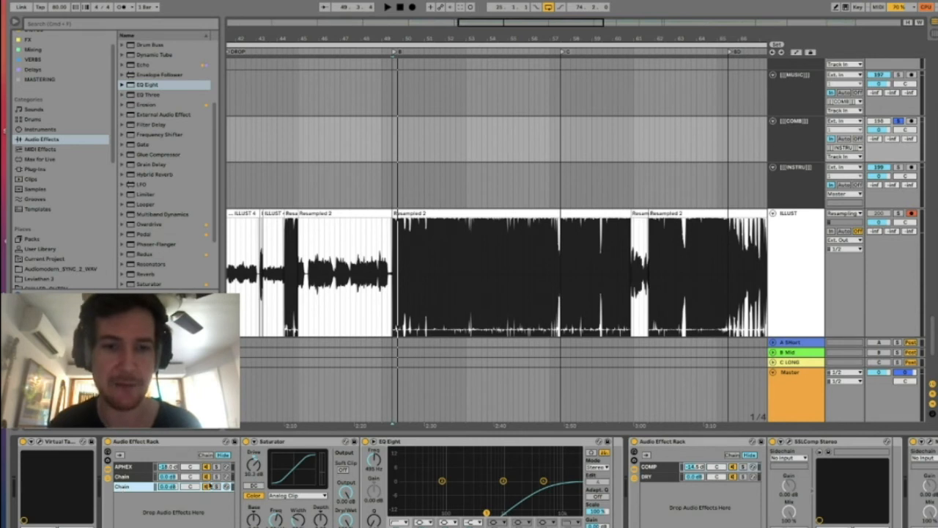
pyautogui.press('Delete')
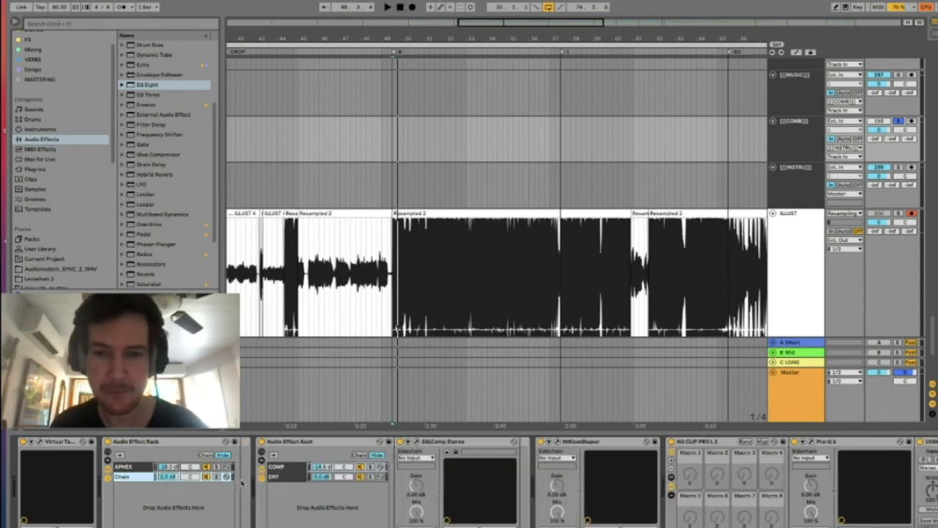
# Step: Show the SSLComp Stereo from the second rack's COMP chain and move its window clear of the browser
pyautogui.click(340, 443)
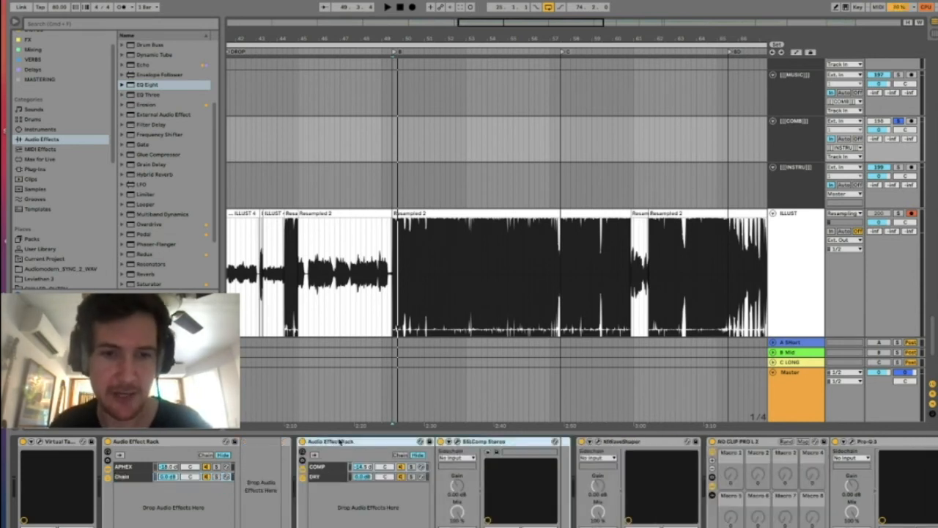
pyautogui.click(337, 477)
pyautogui.click(334, 468)
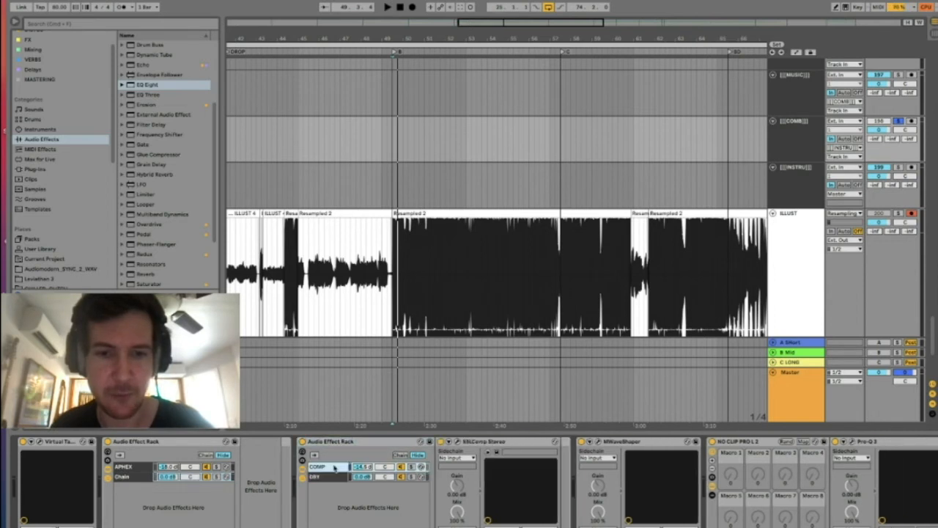
pyautogui.click(457, 442)
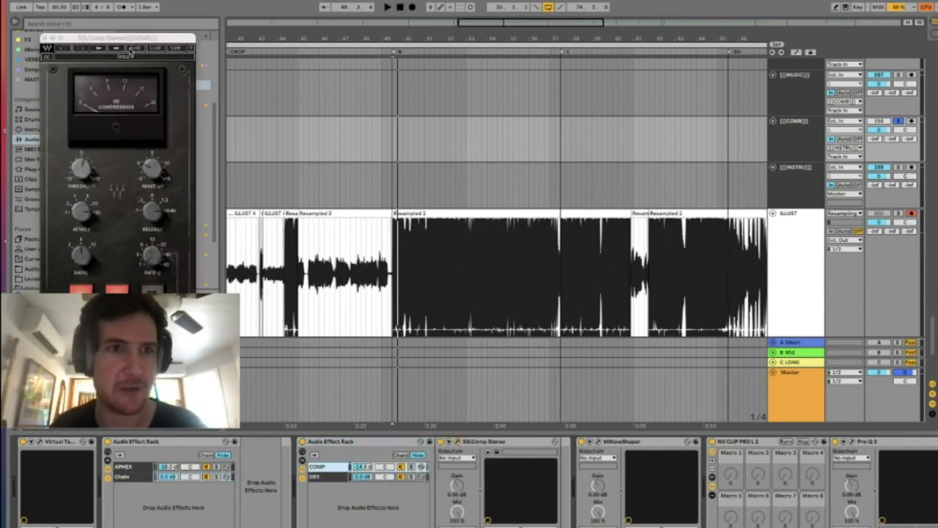
pyautogui.moveTo(125, 38); pyautogui.dragTo(374, 38)
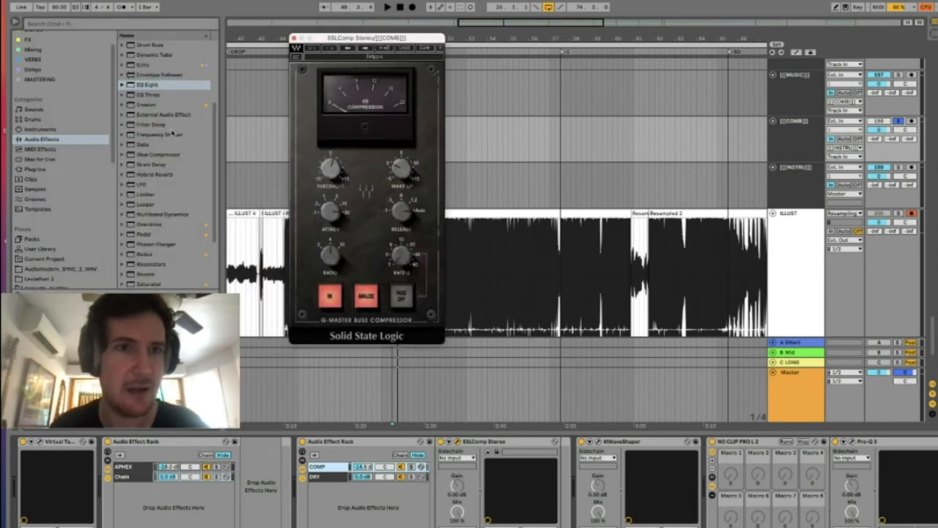
# Step: Add a Glue Compressor as a new parallel chain in the second Audio Effect Rack and deactivate that chain
pyautogui.moveTo(146, 154); pyautogui.dragTo(346, 496)
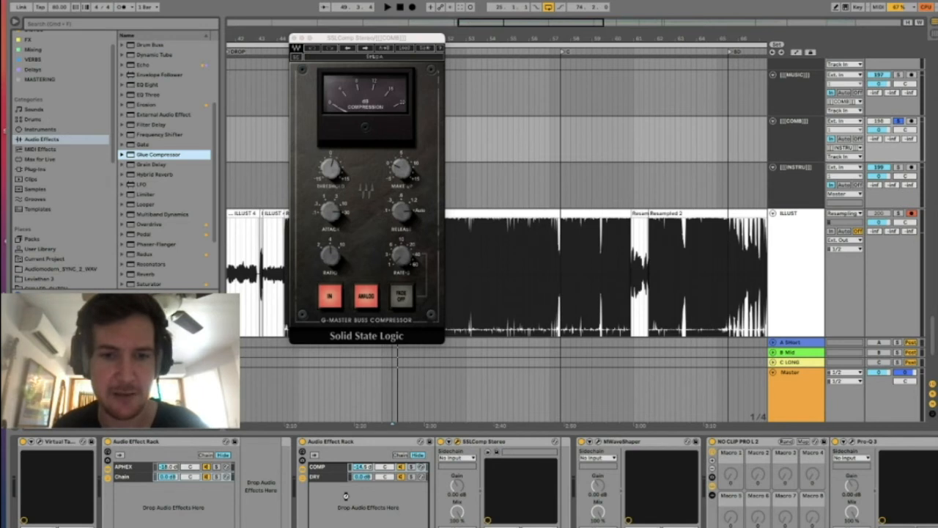
pyautogui.moveTo(348, 499); pyautogui.dragTo(348, 499)
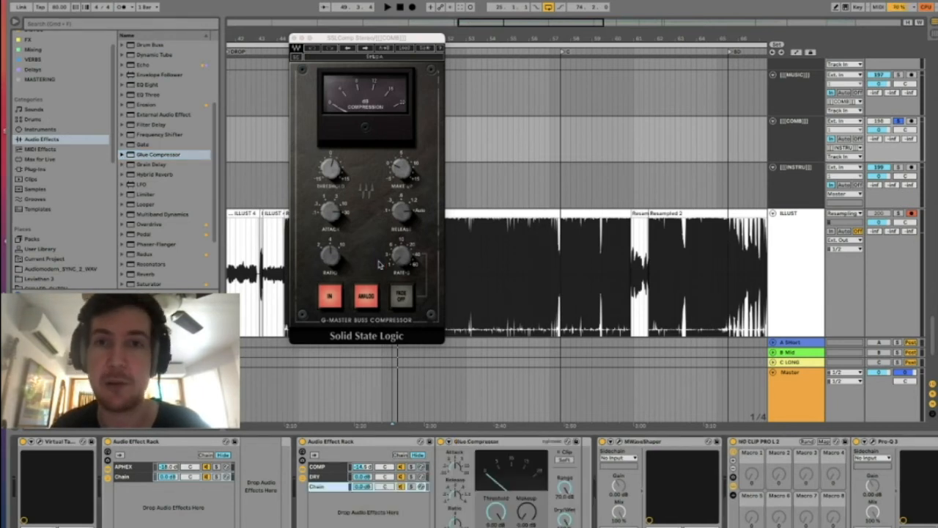
pyautogui.click(494, 442)
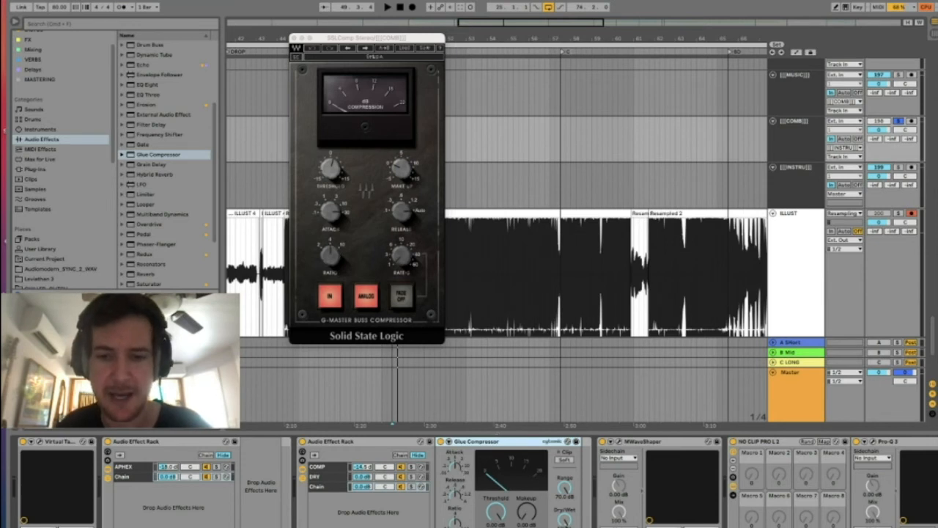
pyautogui.click(565, 519)
pyautogui.click(355, 39)
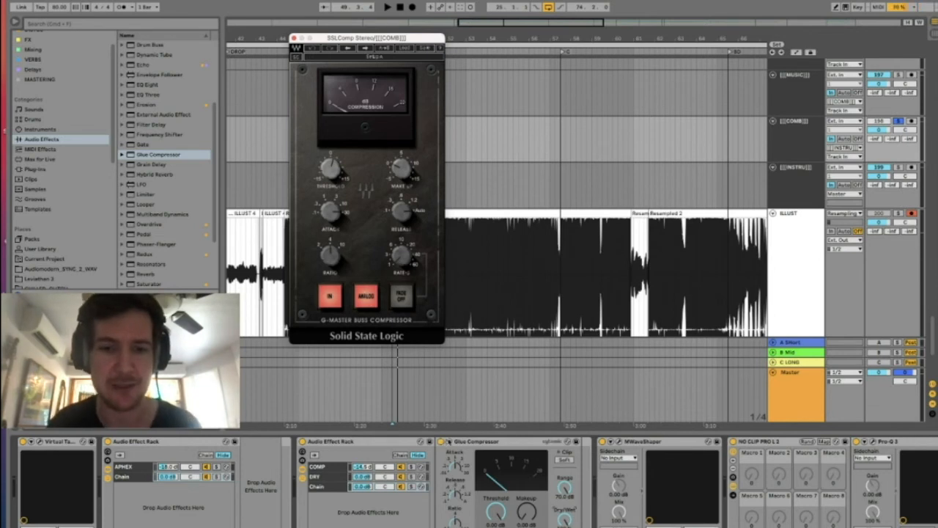
pyautogui.click(401, 488)
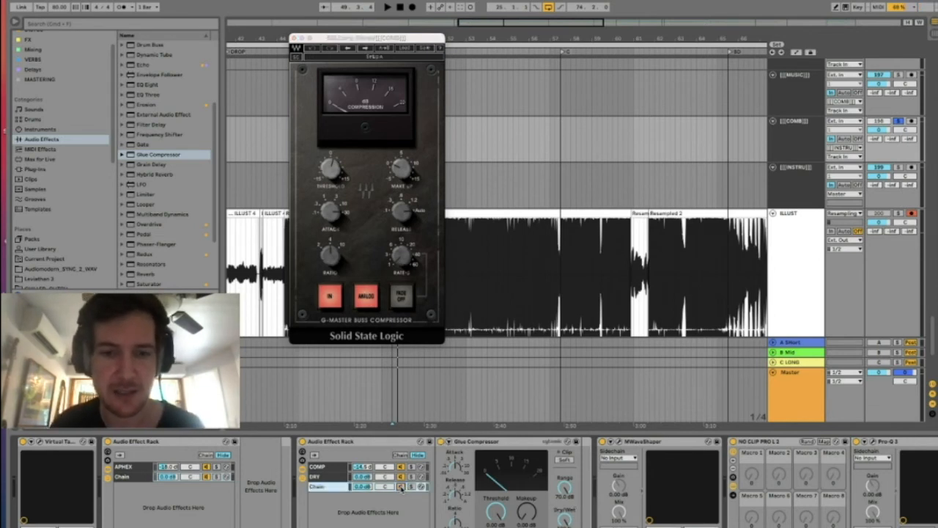
# Step: Examine the SSLComp's gain reduction during playback, close its window and show the rack's DRY chain
pyautogui.press('space')
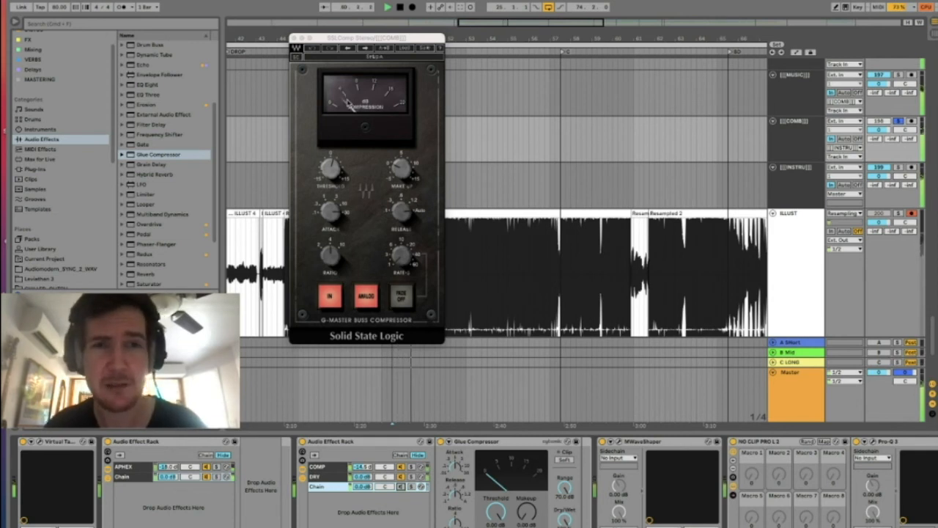
pyautogui.press('space')
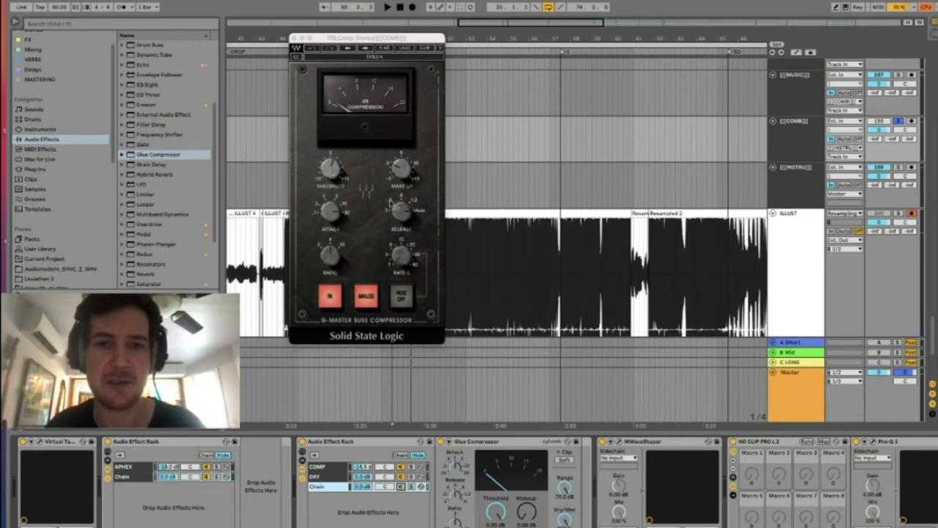
pyautogui.moveTo(401, 219)
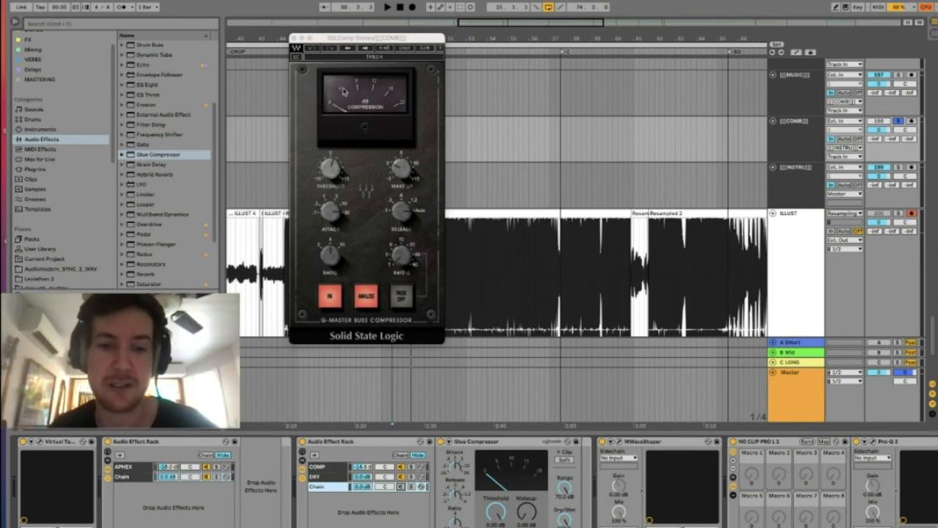
pyautogui.click(294, 38)
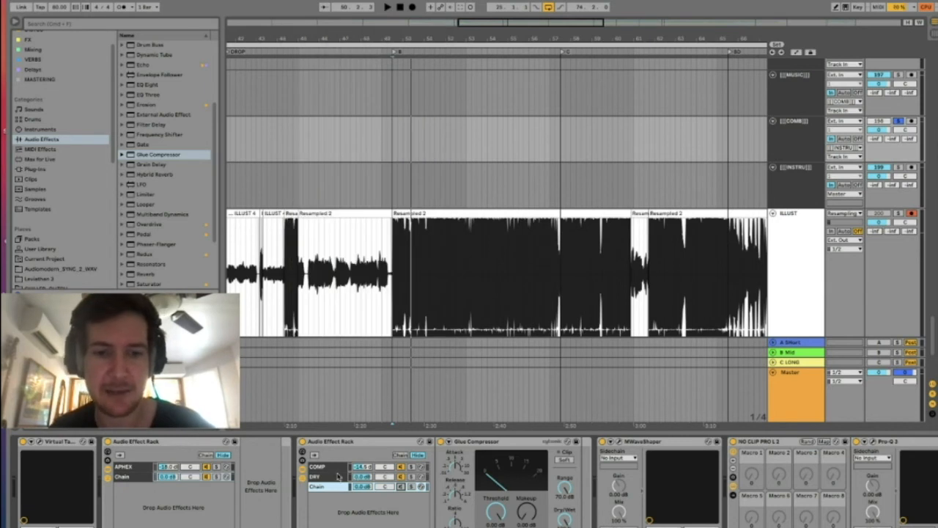
pyautogui.click(338, 477)
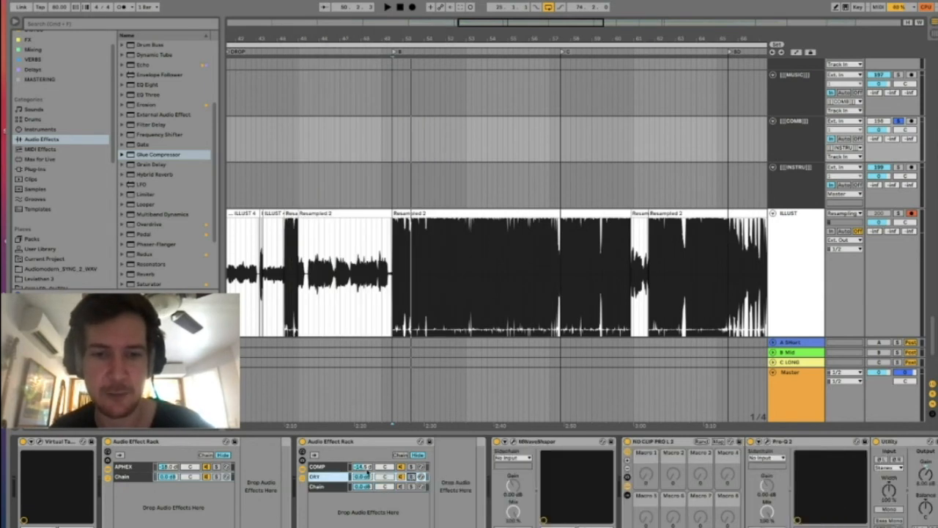
# Step: Audition the COMP chain's contribution during playback by fading its volume from -inf back up to -14.5 dB
pyautogui.click(362, 467)
pyautogui.press('space')
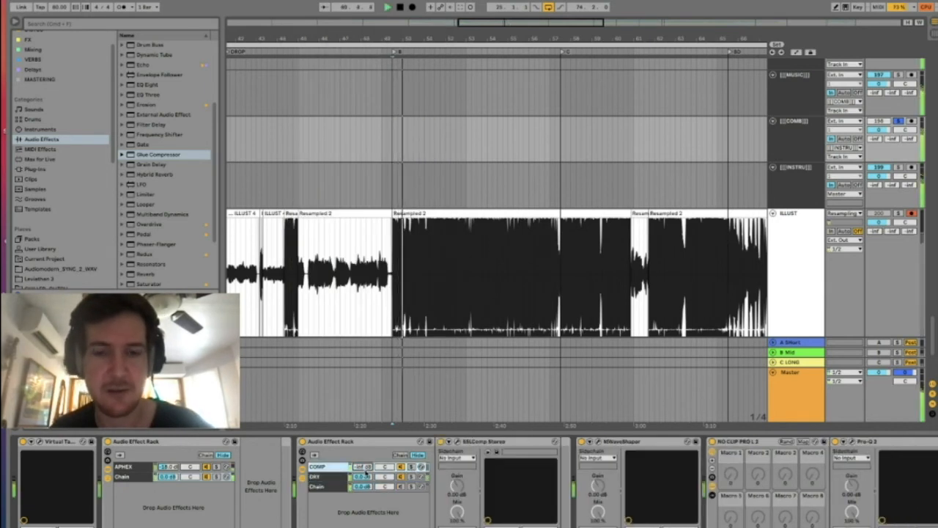
pyautogui.moveTo(364, 468); pyautogui.dragTo(364, 437)
pyautogui.press('space')
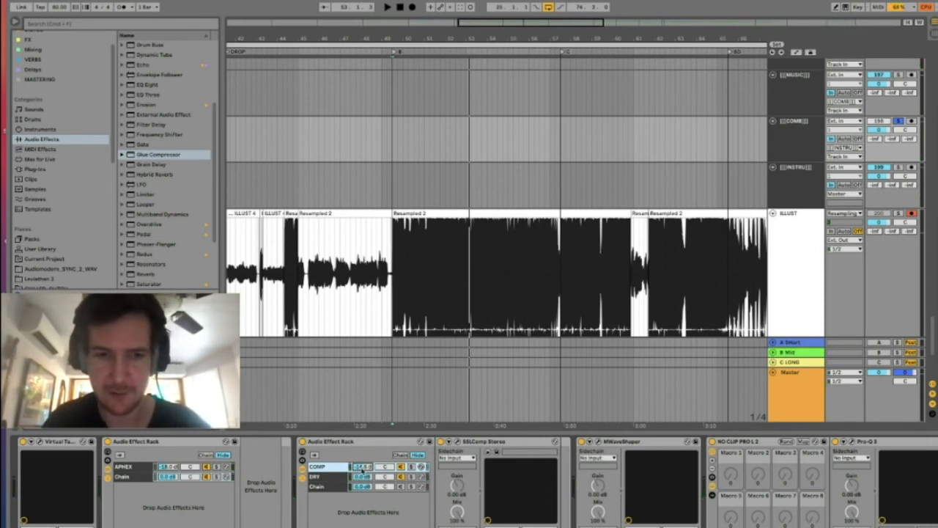
pyautogui.moveTo(428, 522)
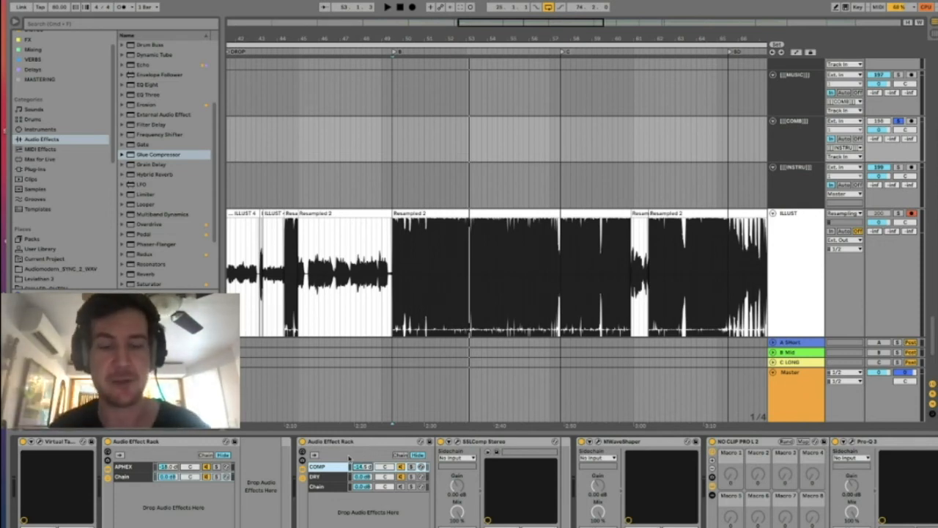
# Step: Show MWaveShaper, move its window up, examine the clipping point on its transfer curve and close the window
pyautogui.click(477, 444)
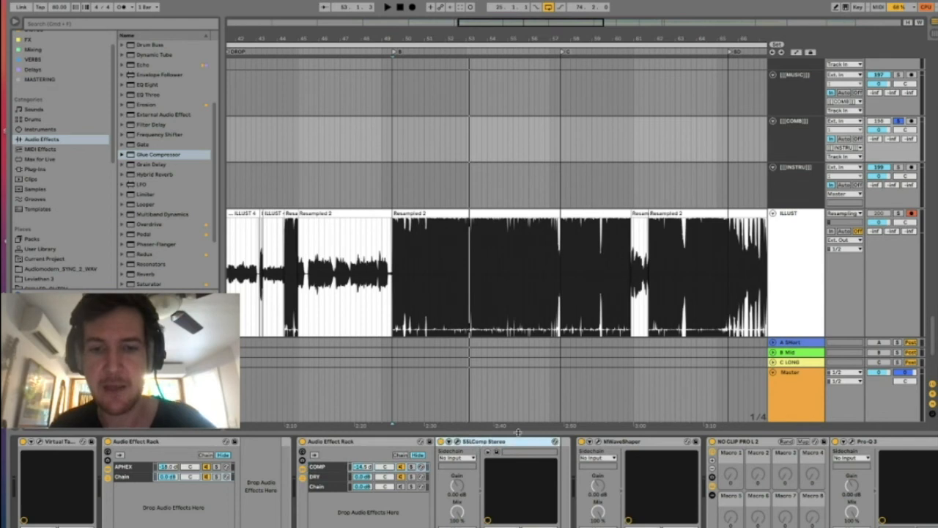
pyautogui.click(601, 444)
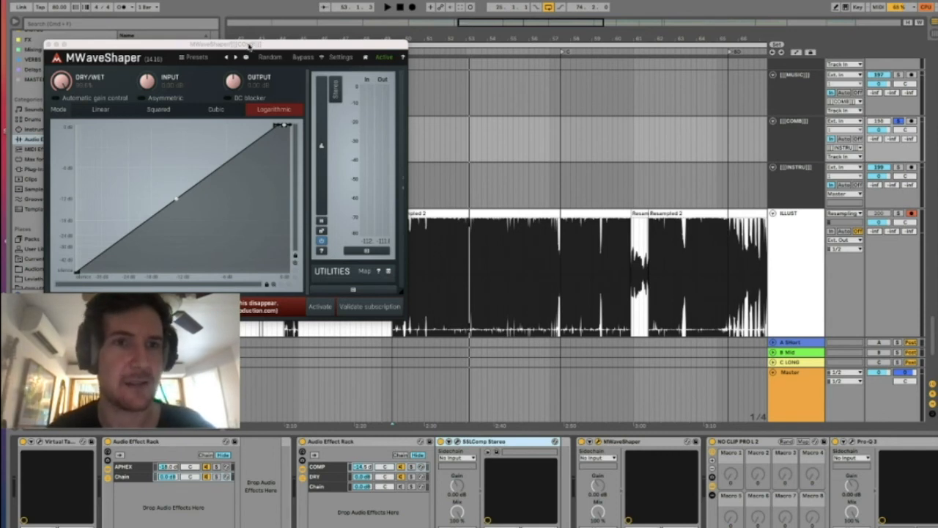
pyautogui.moveTo(249, 46); pyautogui.dragTo(247, 25)
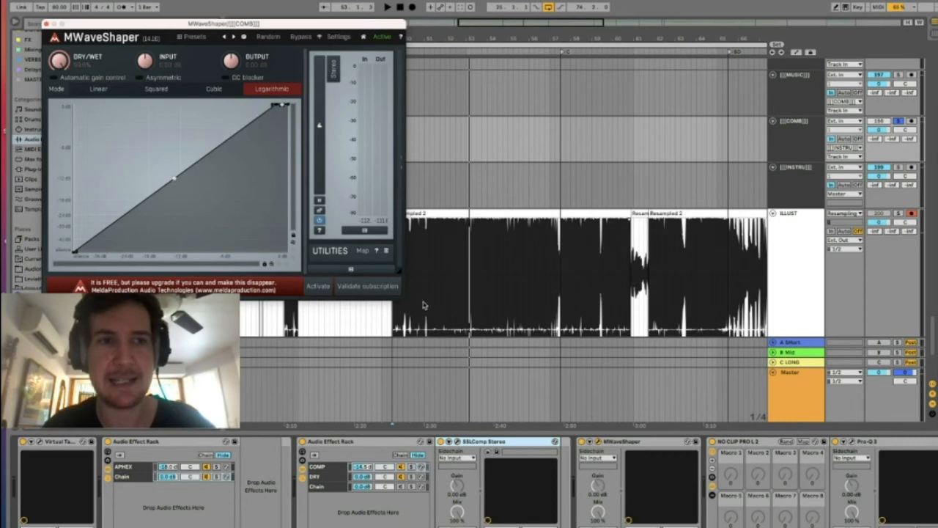
pyautogui.moveTo(273, 105)
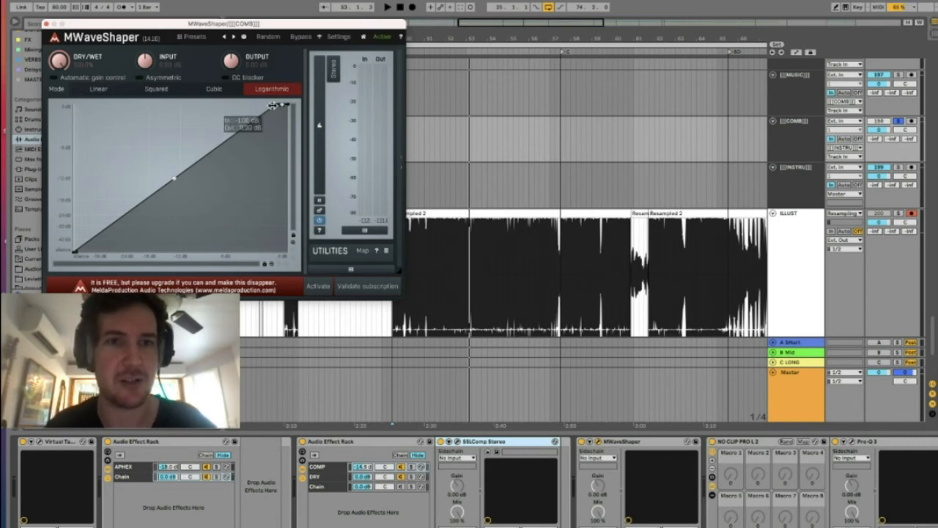
pyautogui.click(47, 24)
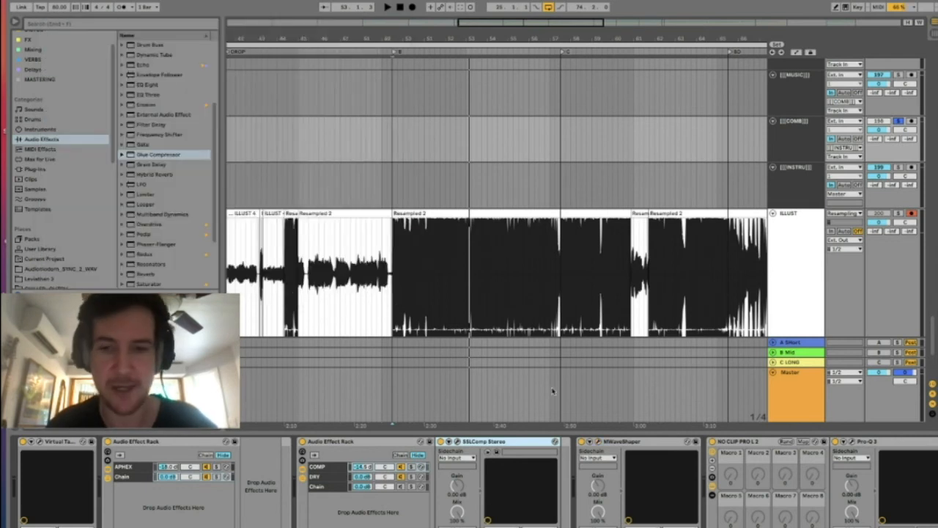
pyautogui.click(620, 448)
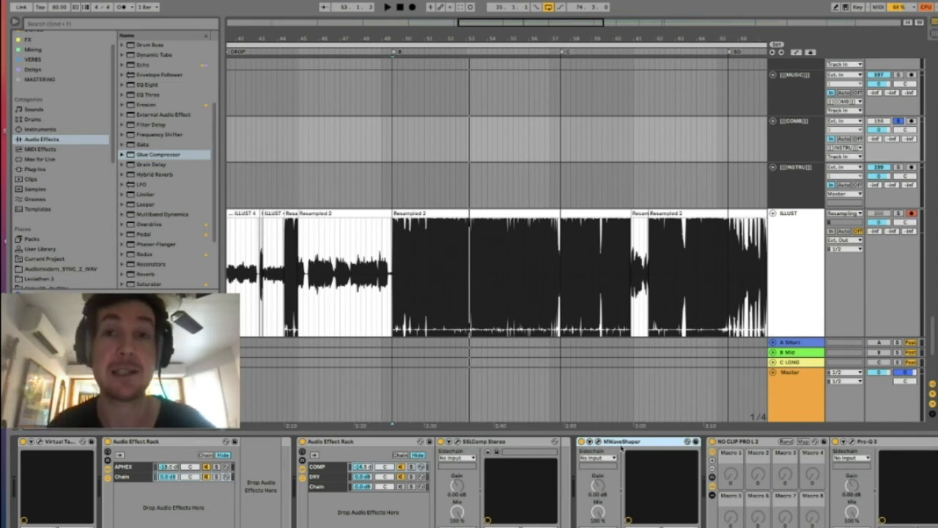
# Step: Show the Pro-Q 3 that follows the NO CLIP PRO L 2 rack, examine its low-cut curve and close it
pyautogui.hscroll(5, 586, 454)
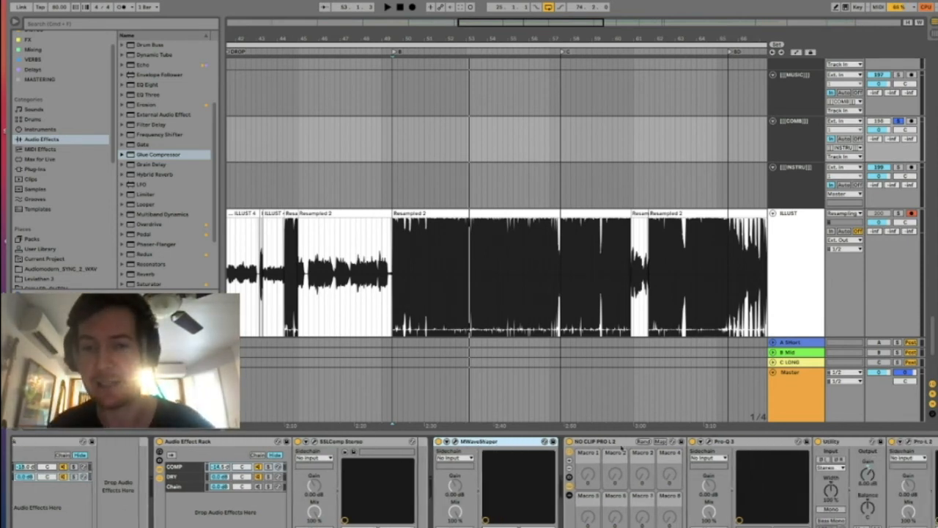
pyautogui.hscroll(3, 567, 477)
pyautogui.click(480, 443)
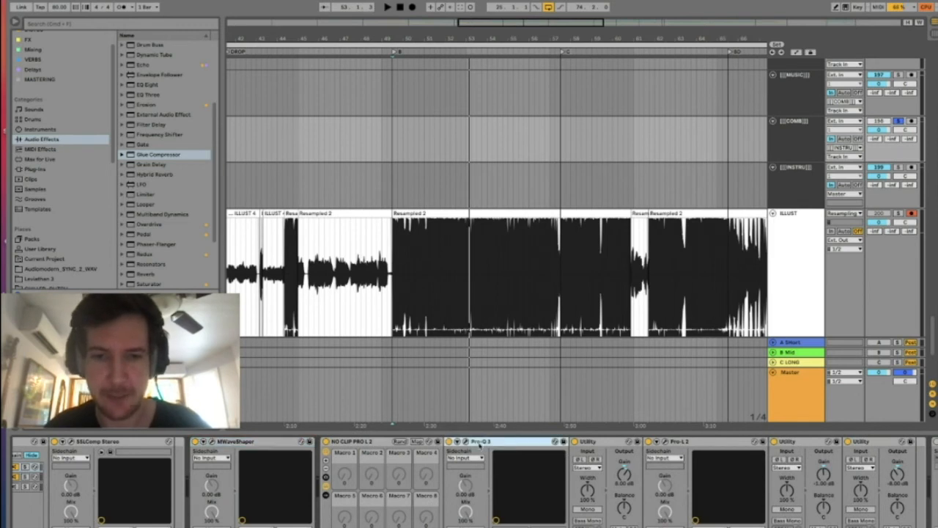
pyautogui.click(466, 444)
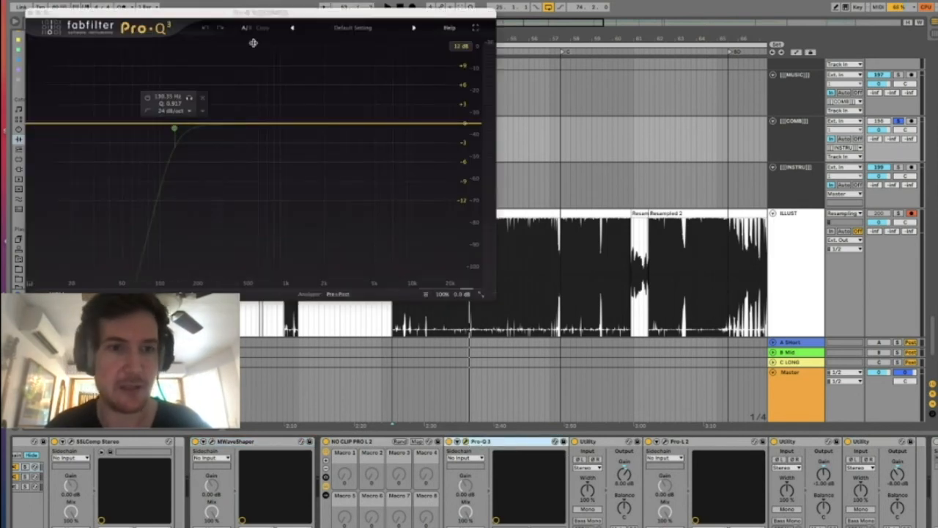
pyautogui.click(32, 13)
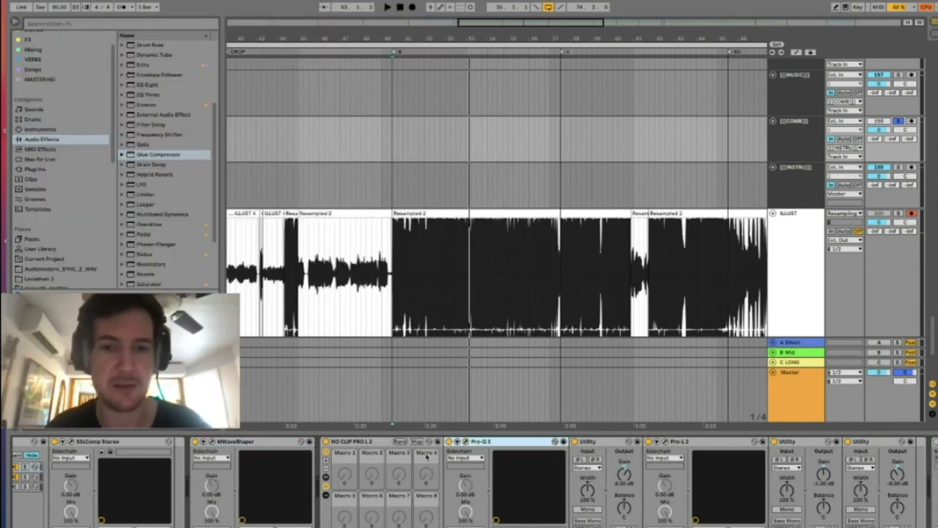
# Step: Show the Pro-L 2 on the combined bus, move its window and examine its limiting during playback
pyautogui.hscroll(3, 378, 475)
pyautogui.hscroll(5, 379, 475)
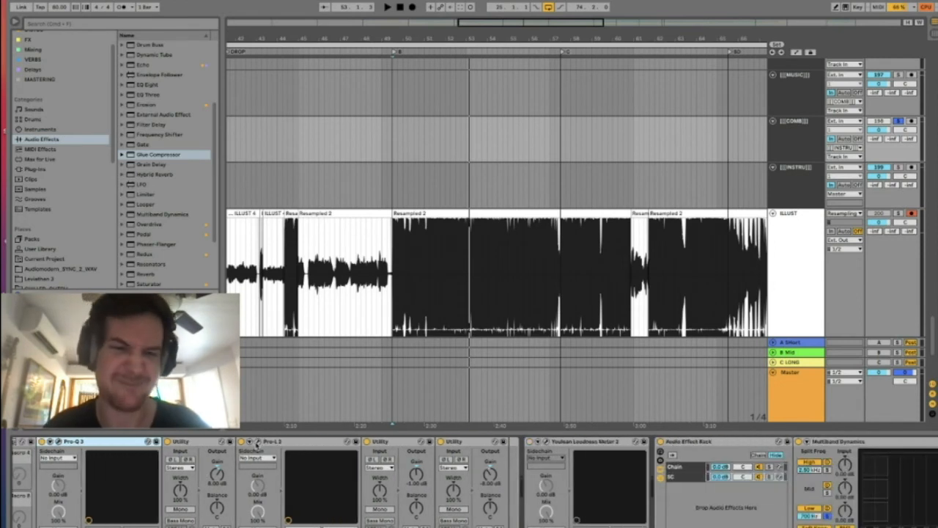
pyautogui.click(256, 444)
pyautogui.moveTo(257, 22); pyautogui.dragTo(246, 16)
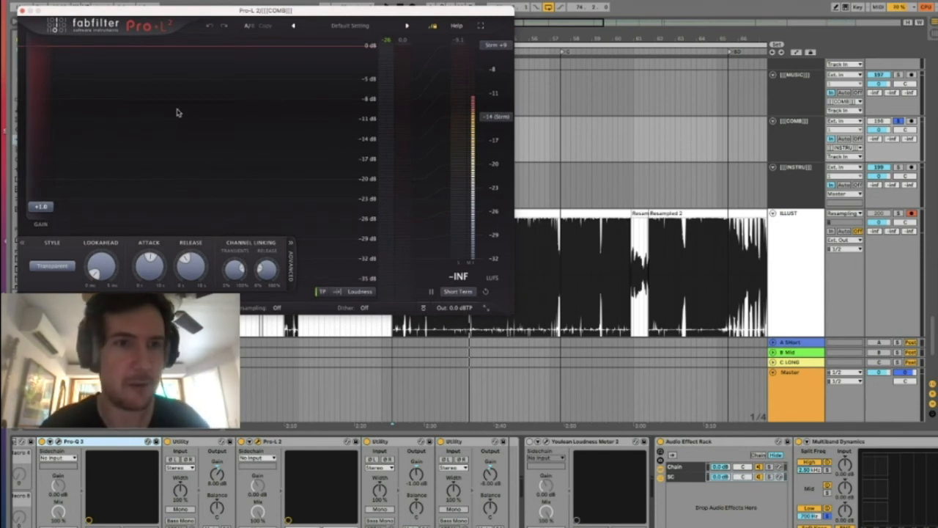
pyautogui.press('space')
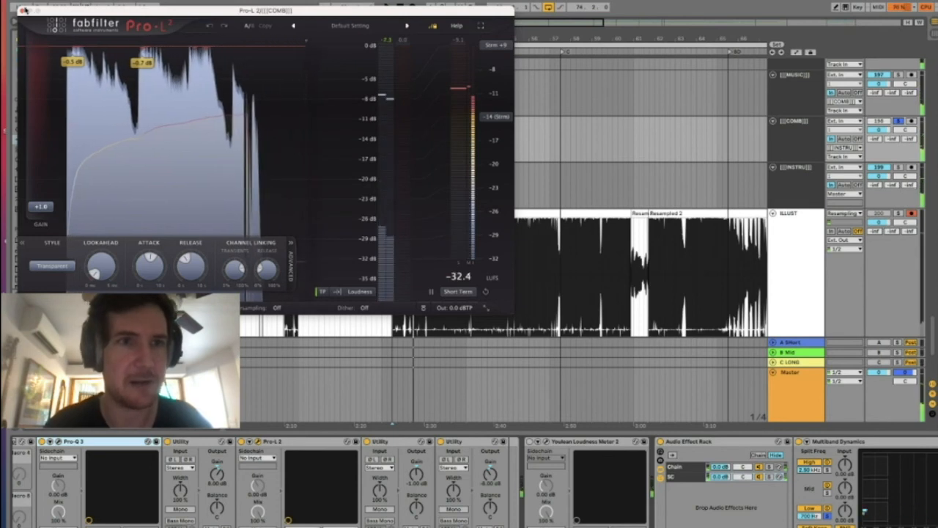
pyautogui.press('space')
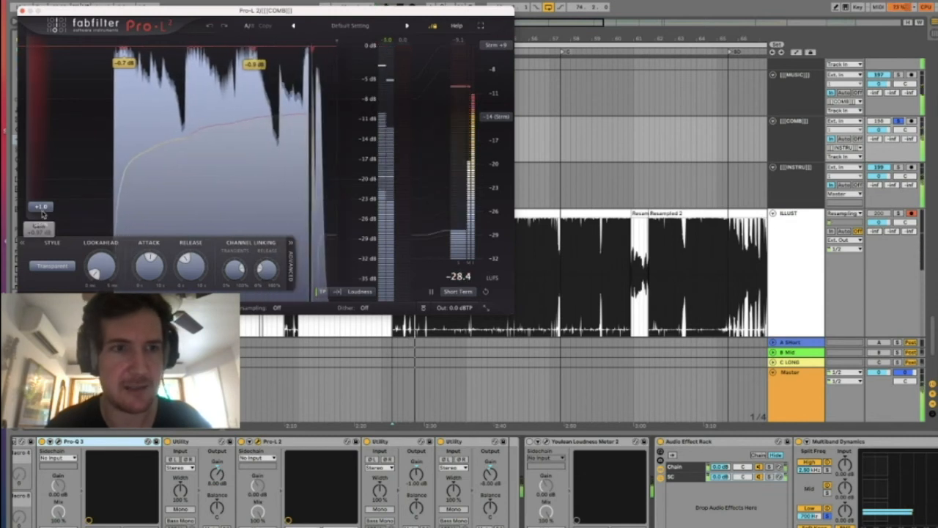
# Step: Try a Pro-L 2 gain of +16.2 during playback, undo the change and close the limiter window
pyautogui.moveTo(41, 206); pyautogui.dragTo(37, 123)
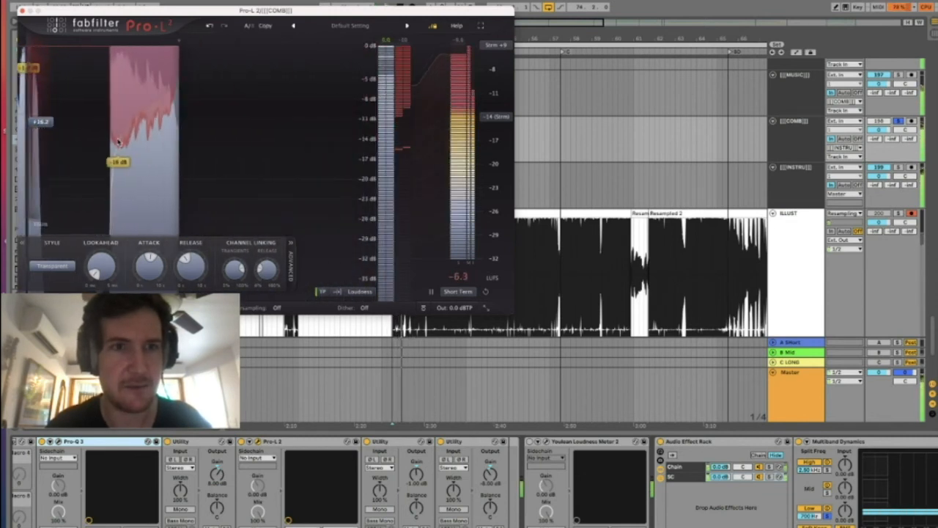
pyautogui.press('space')
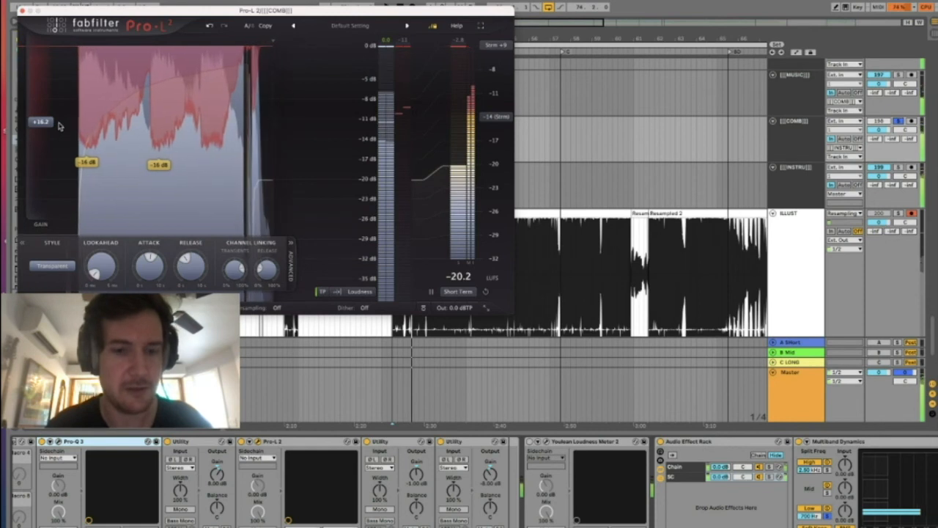
pyautogui.press('super+z')
pyautogui.click(21, 11)
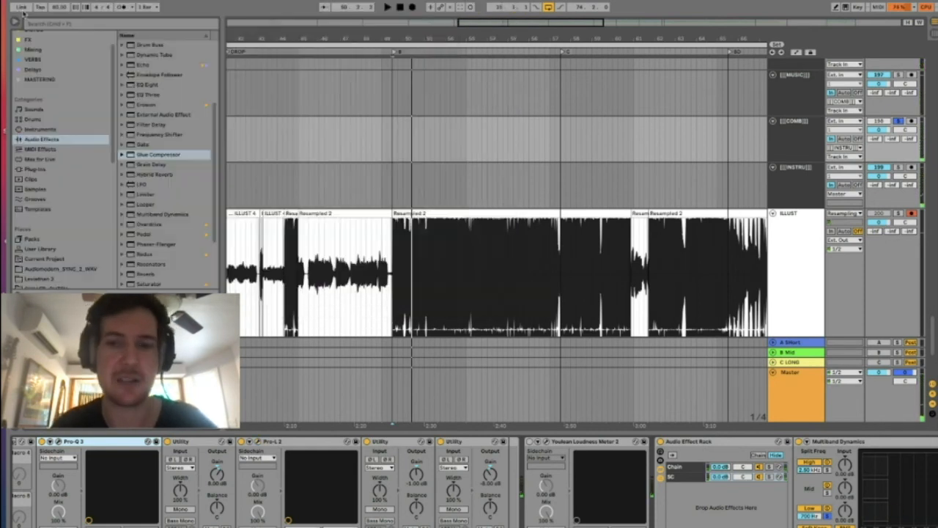
# Step: Examine the Chain and SC chains of the rack after the loudness meter, including the first chain's Multiband Dynamics settings
pyautogui.hscroll(6, 587, 483)
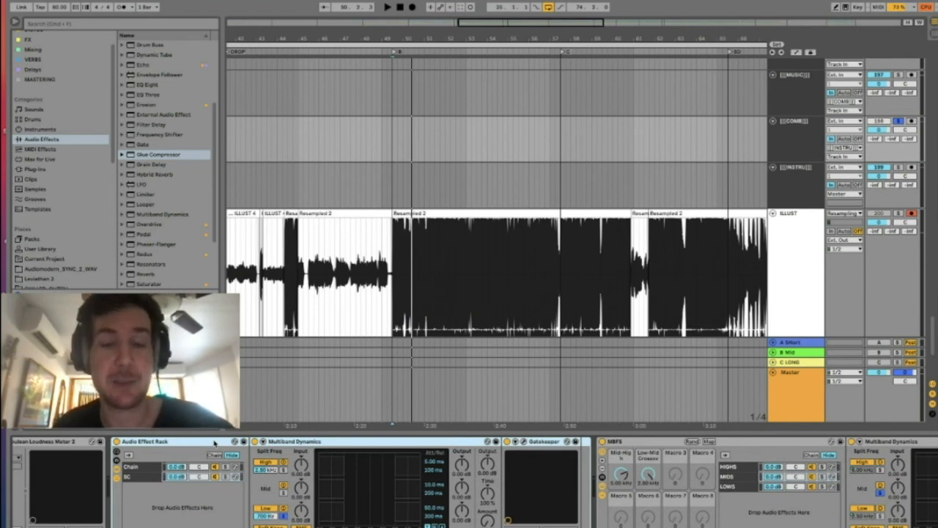
pyautogui.click(813, 150)
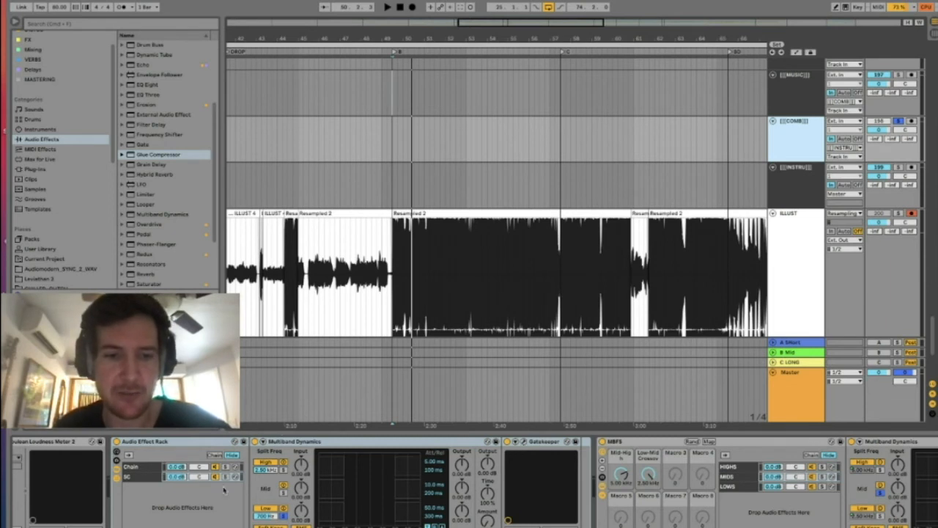
pyautogui.click(154, 468)
pyautogui.click(154, 477)
pyautogui.click(155, 468)
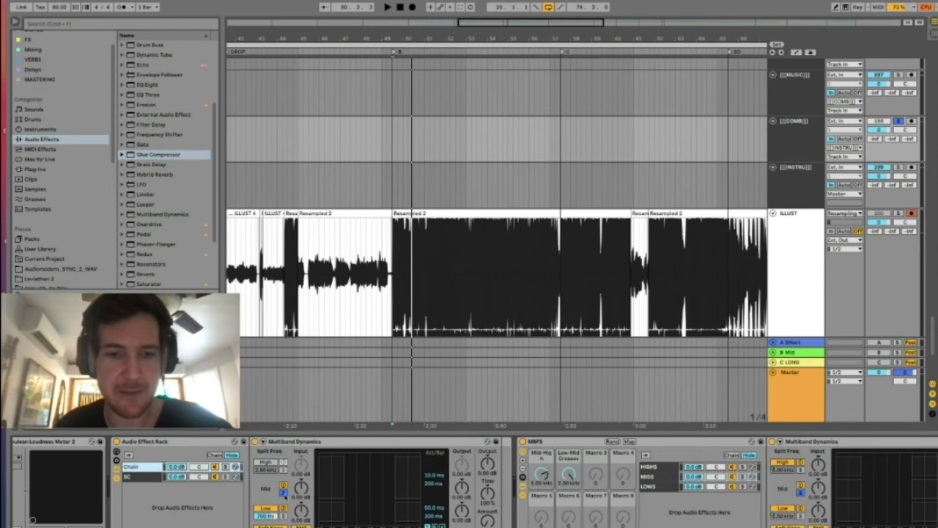
pyautogui.click(486, 521)
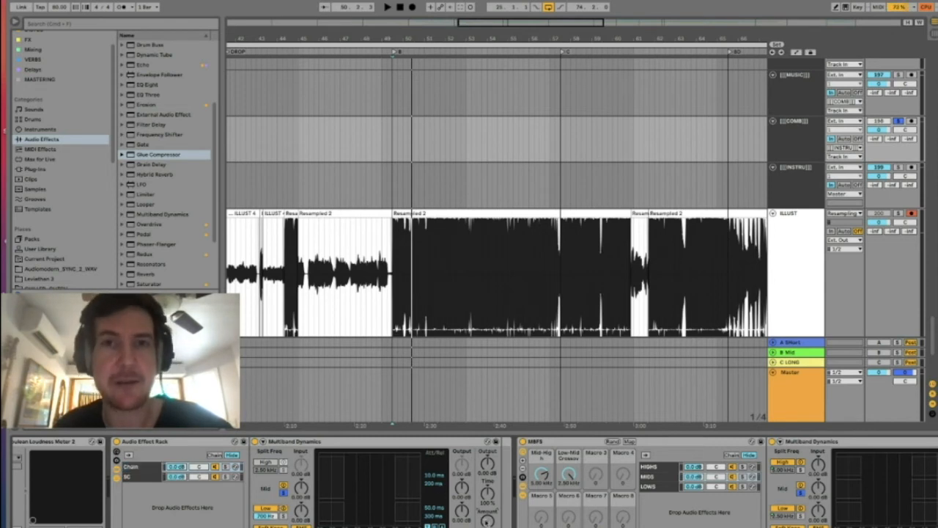
pyautogui.click(135, 468)
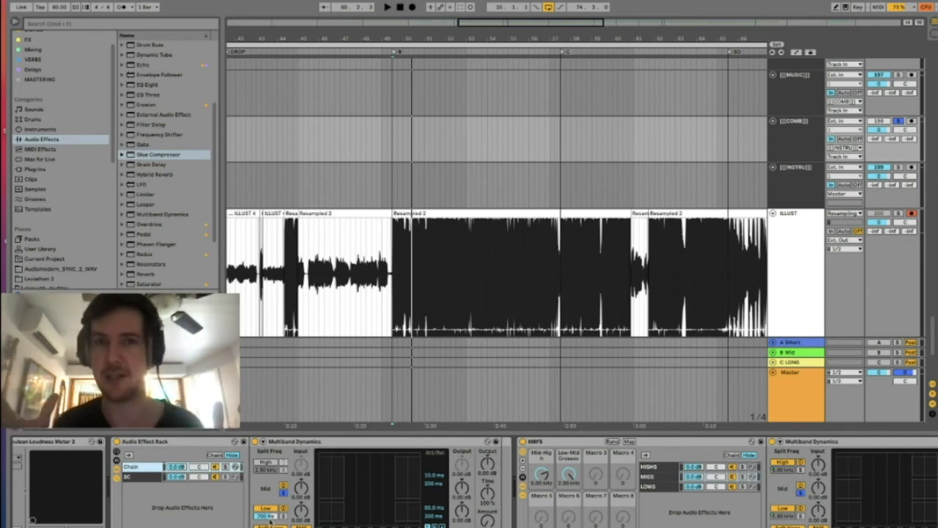
# Step: Solo the rack's first chain, switch the solo to the SC chain and audition it during playback
pyautogui.click(226, 467)
pyautogui.press('space')
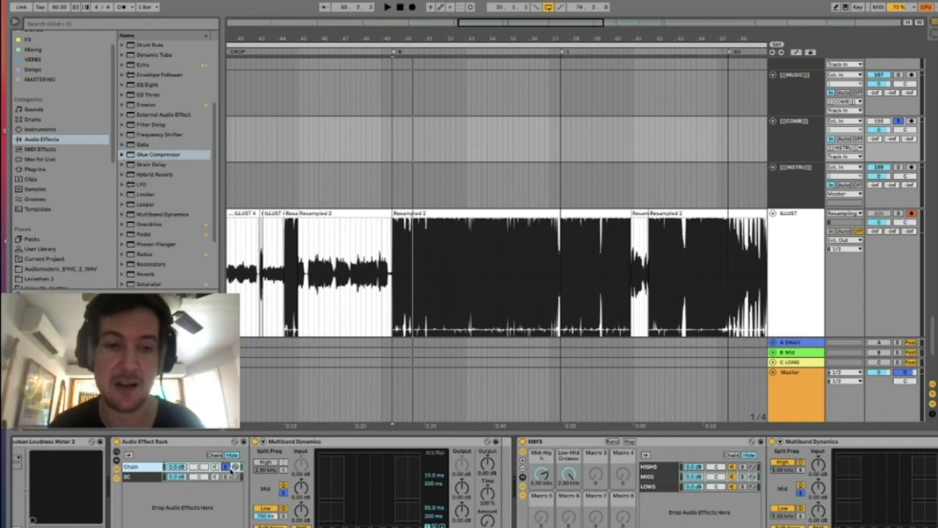
pyautogui.click(226, 477)
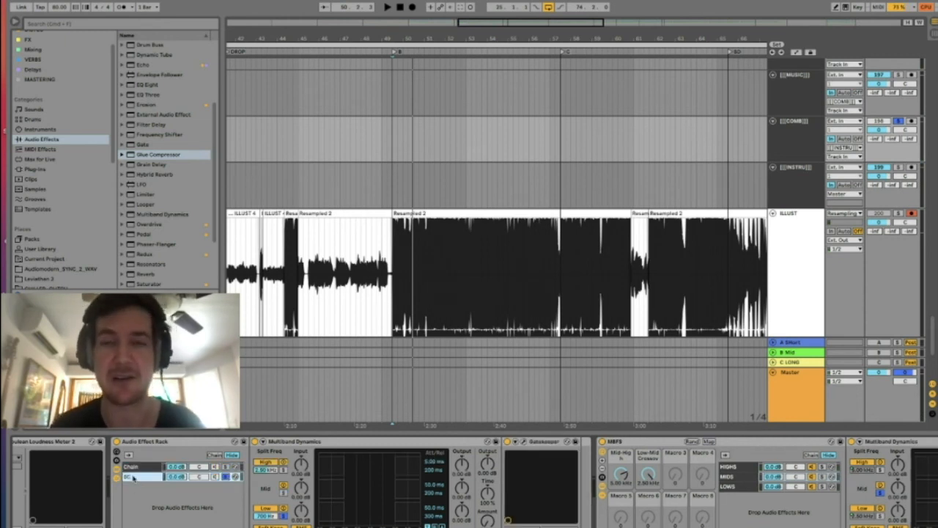
pyautogui.press('space')
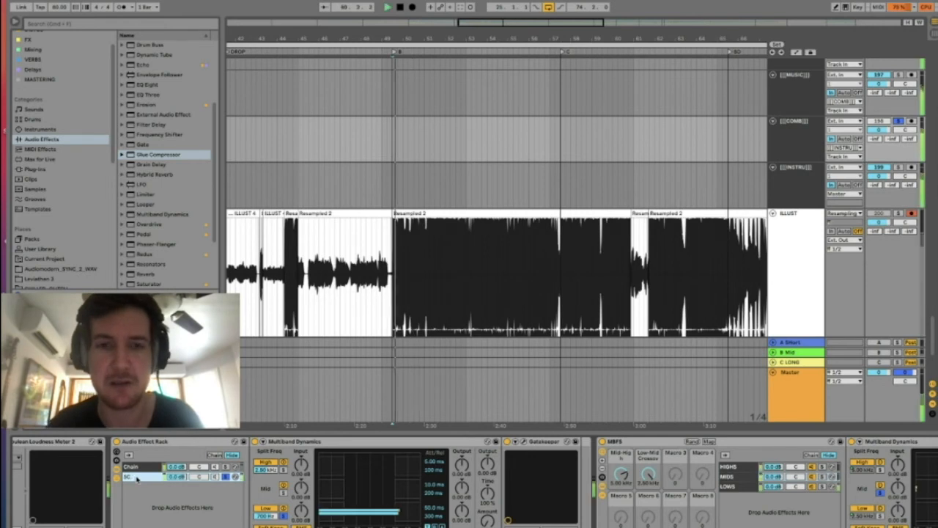
pyautogui.press('space')
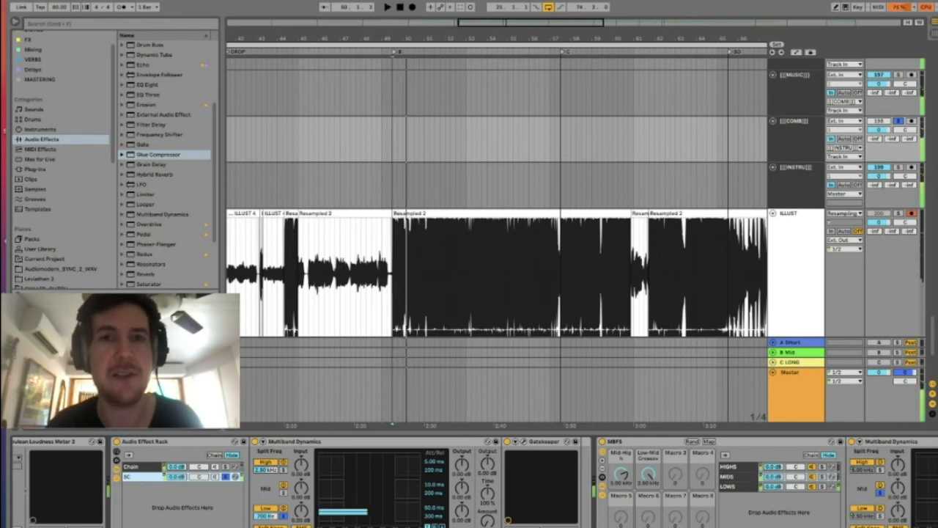
# Step: Record the soloed SC chain onto the ILLUST resampling track and zoom in to inspect the ducked waveform
pyautogui.click(412, 7)
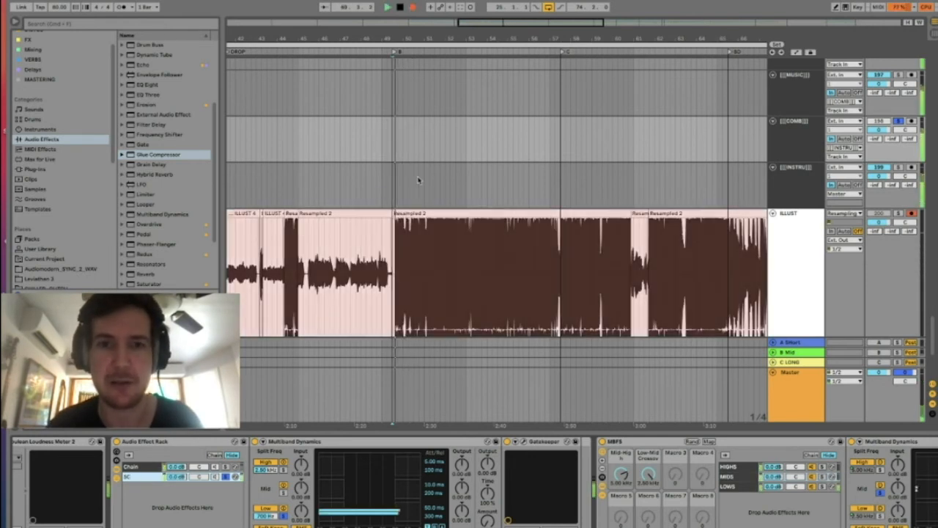
pyautogui.moveTo(402, 32); pyautogui.dragTo(394, 256)
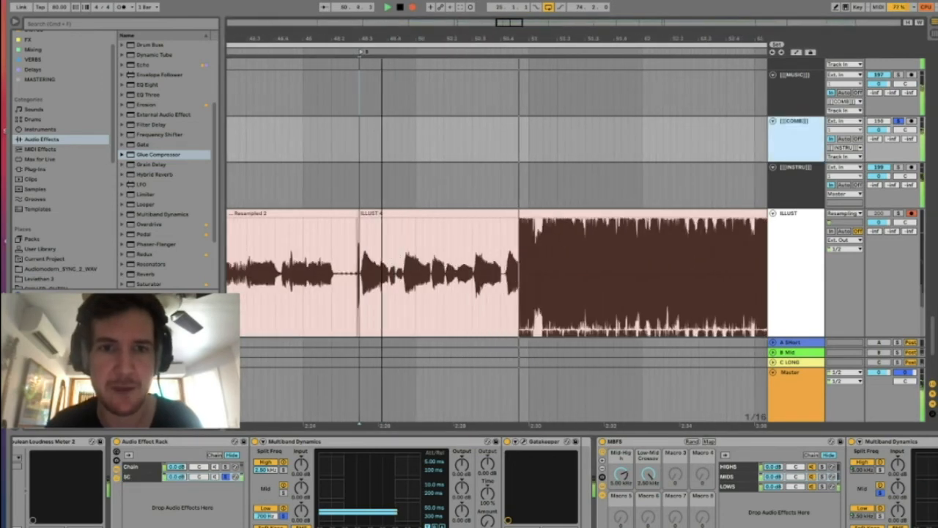
pyautogui.moveTo(379, 33); pyautogui.dragTo(379, 95)
pyautogui.press('space')
pyautogui.moveTo(332, 293); pyautogui.dragTo(403, 284)
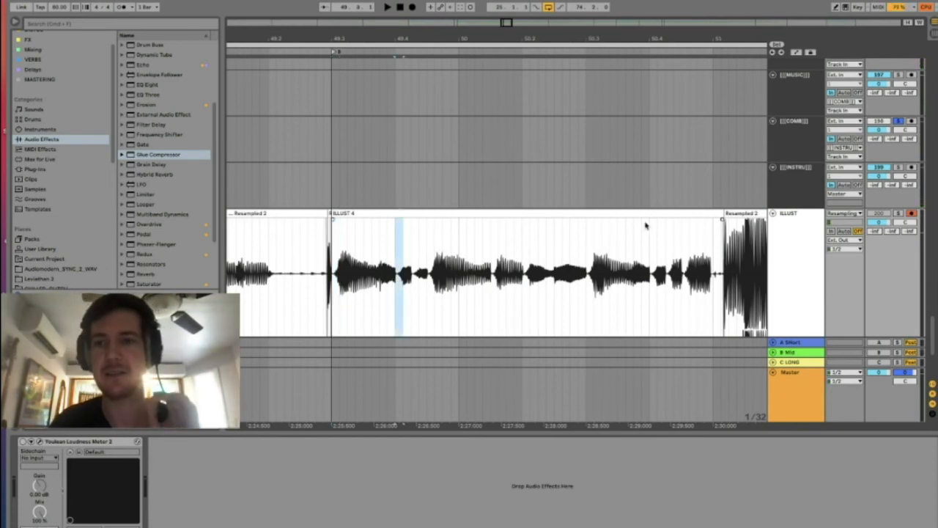
# Step: Unsolo the SC chain on the COMB track and examine Gatekeeper's Duck 8th volume curve before closing its window
pyautogui.click(794, 128)
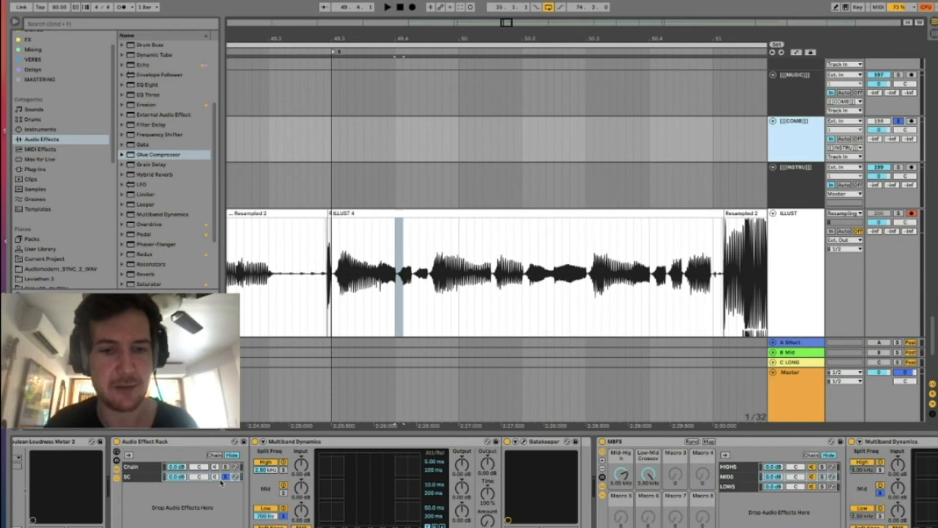
pyautogui.click(221, 480)
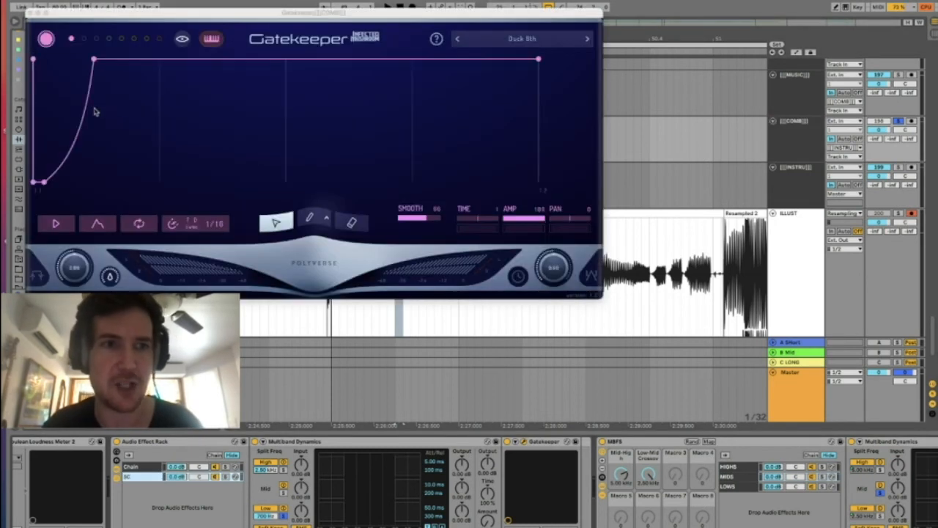
pyautogui.click(28, 13)
pyautogui.hscroll(5, 393, 220)
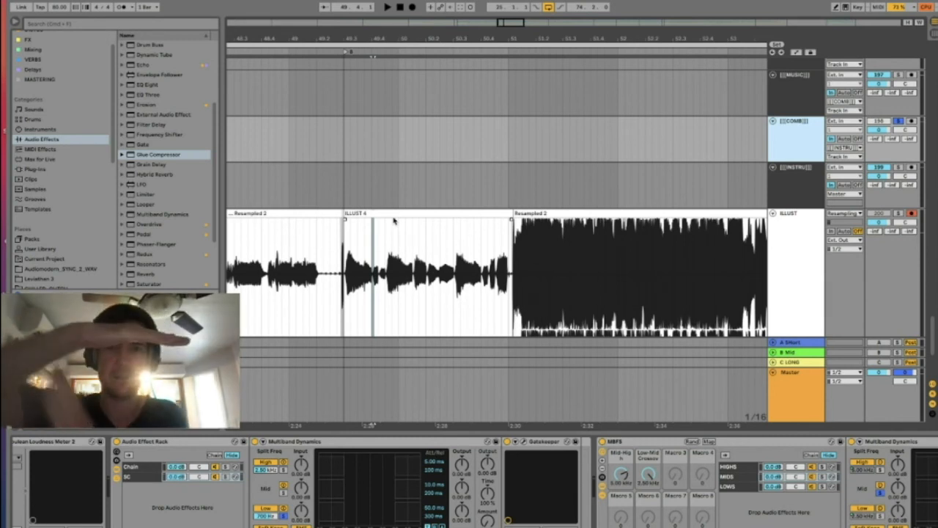
# Step: Examine the MBFS rack's HIGHS, MIDS and LOWS chains on the COMB track, including the MIDS Compressor sidechained from VOX Processed
pyautogui.click(547, 442)
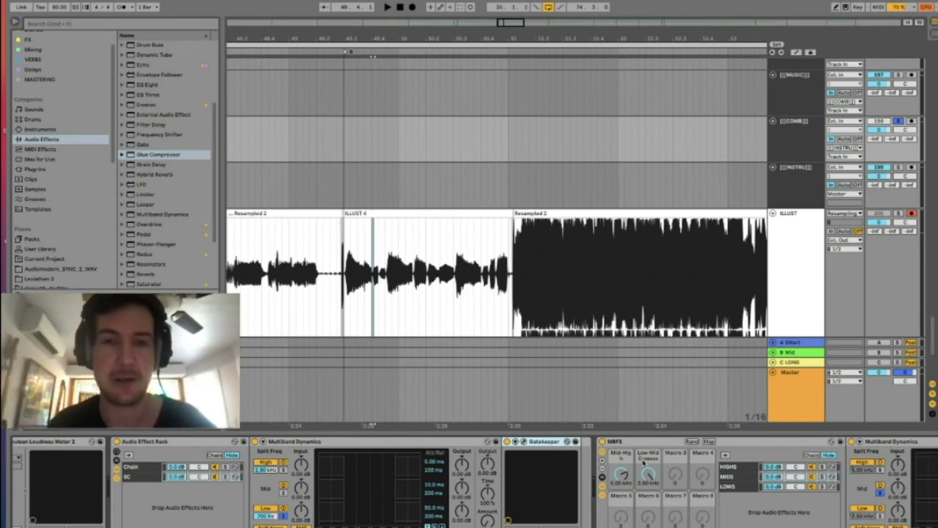
pyautogui.hscroll(10, 644, 462)
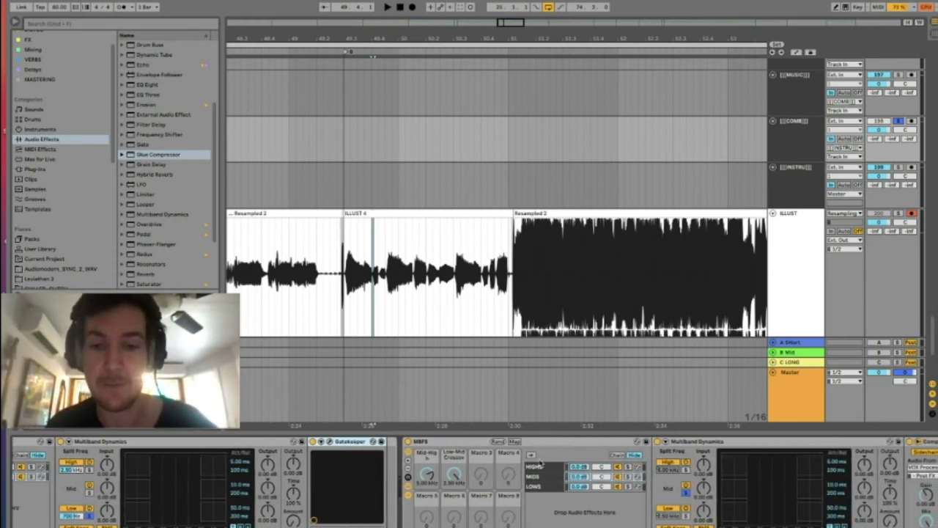
pyautogui.hscroll(2, 541, 462)
pyautogui.click(292, 445)
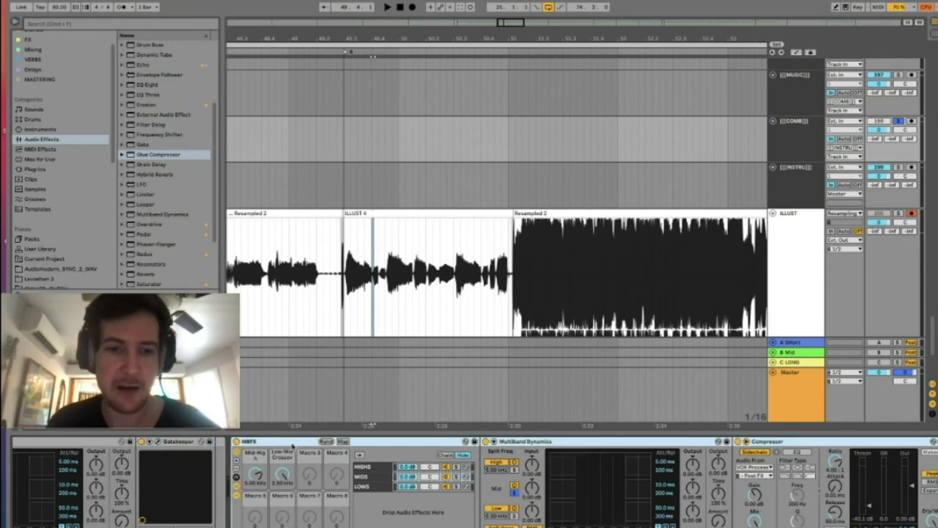
pyautogui.click(783, 157)
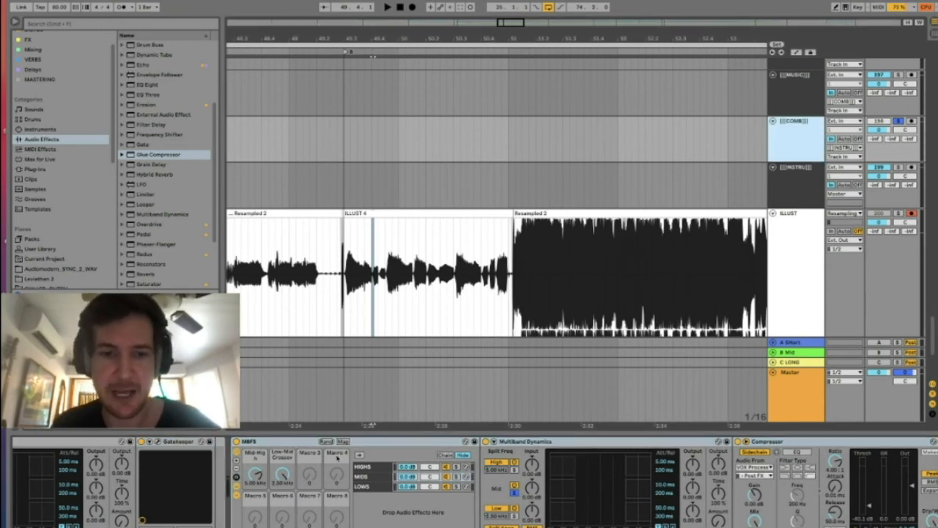
pyautogui.click(364, 476)
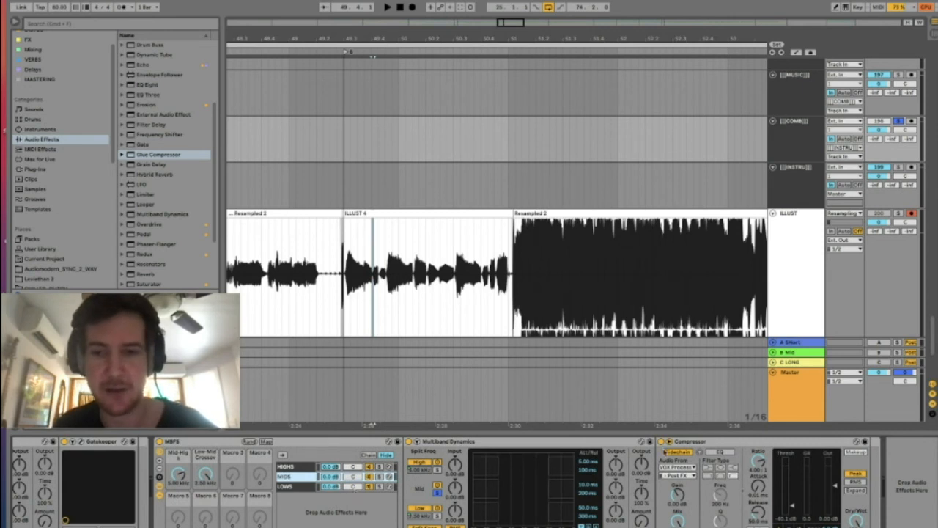
pyautogui.click(689, 443)
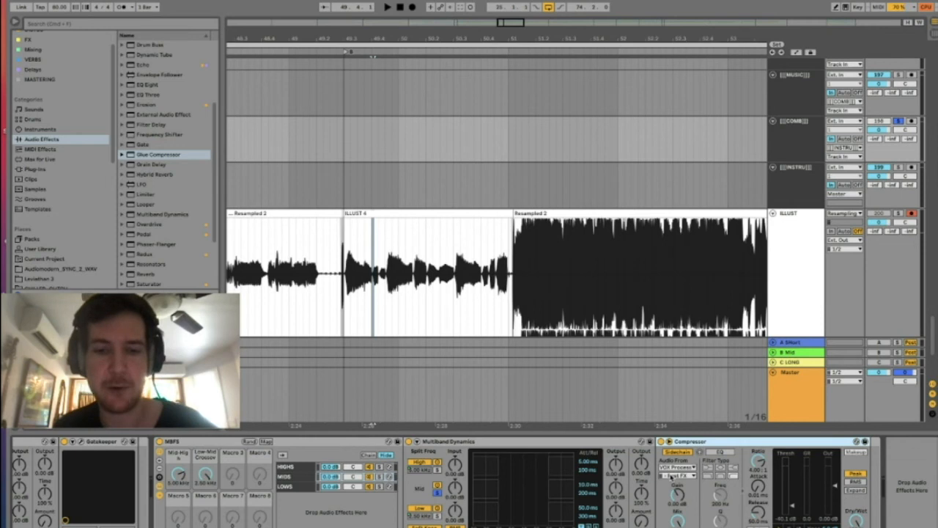
pyautogui.click(295, 477)
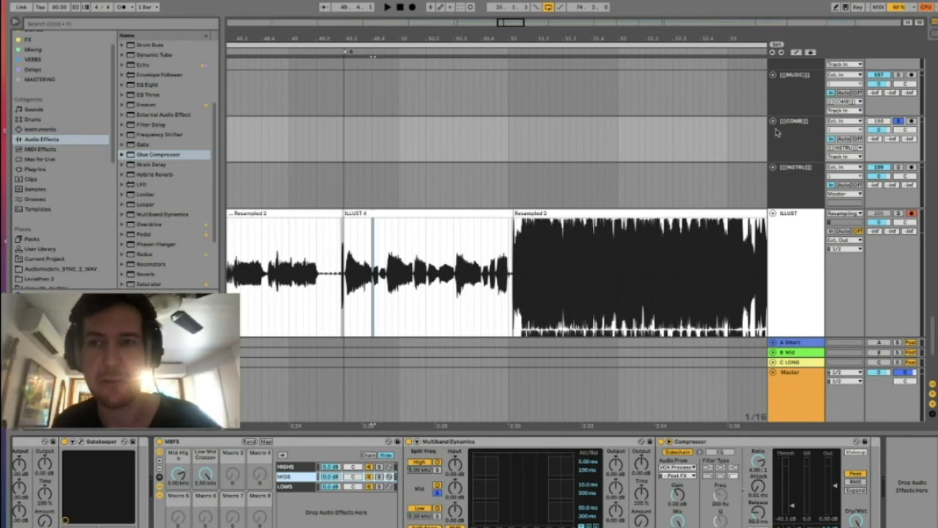
# Step: Unfold the VOX Processed group and select a short section of the Vox Chops clip around bar 50
pyautogui.scroll(5, 636, 346)
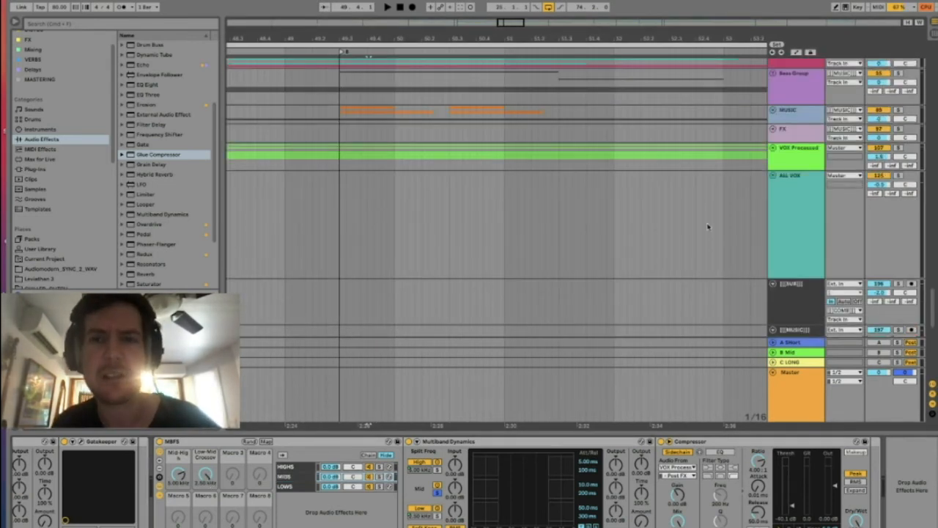
pyautogui.moveTo(532, 40); pyautogui.dragTo(532, 22)
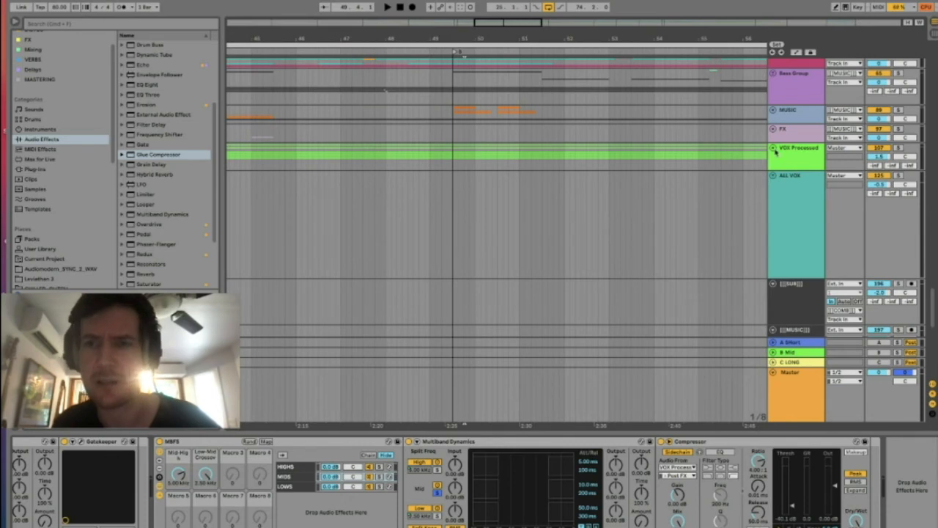
pyautogui.click(772, 149)
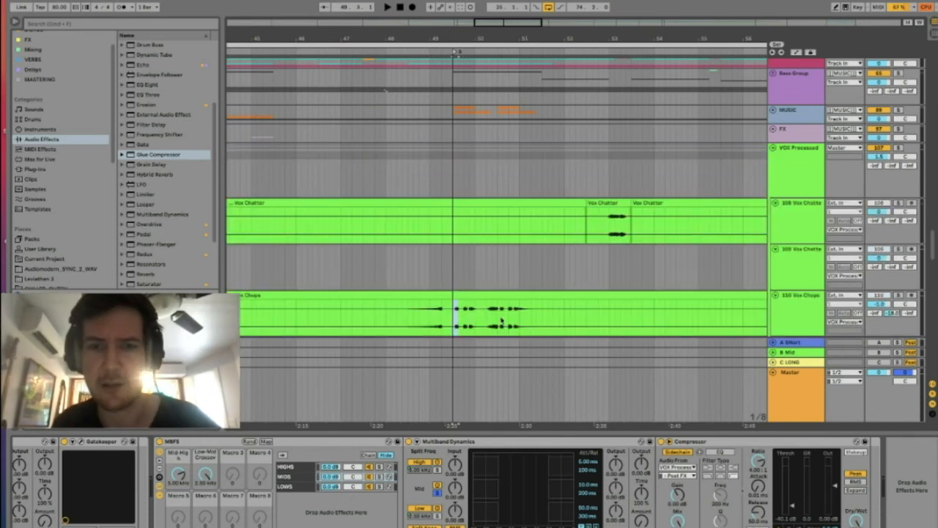
pyautogui.moveTo(490, 320); pyautogui.dragTo(513, 323)
pyautogui.scroll(-10, 718, 306)
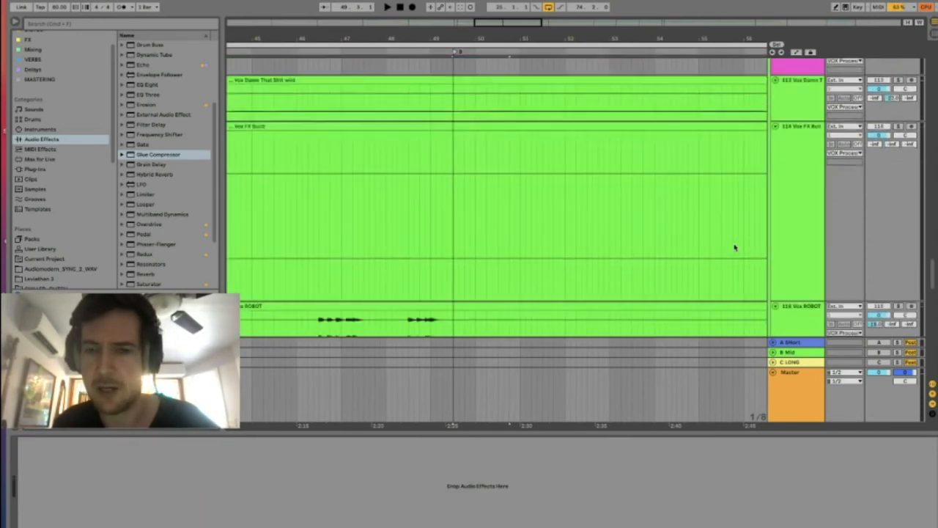
pyautogui.scroll(-15, 735, 248)
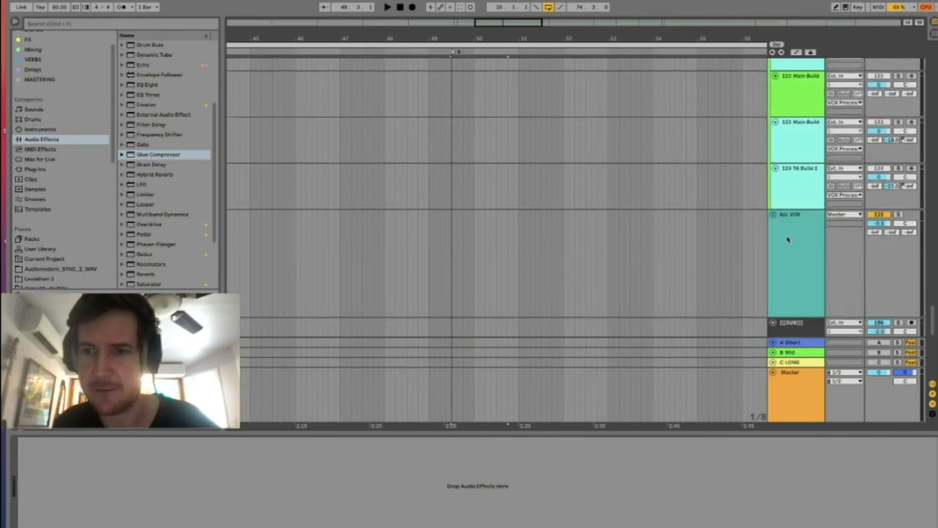
pyautogui.scroll(-5, 866, 286)
# Step: Audition the COMB track's MBFS rack by toggling it off and on during playback, leaving it enabled
pyautogui.click(805, 294)
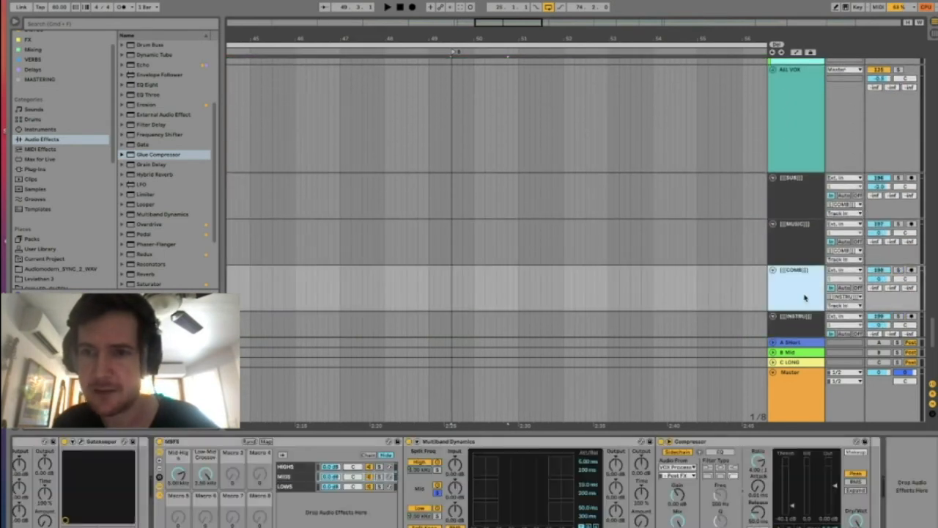
pyautogui.click(159, 442)
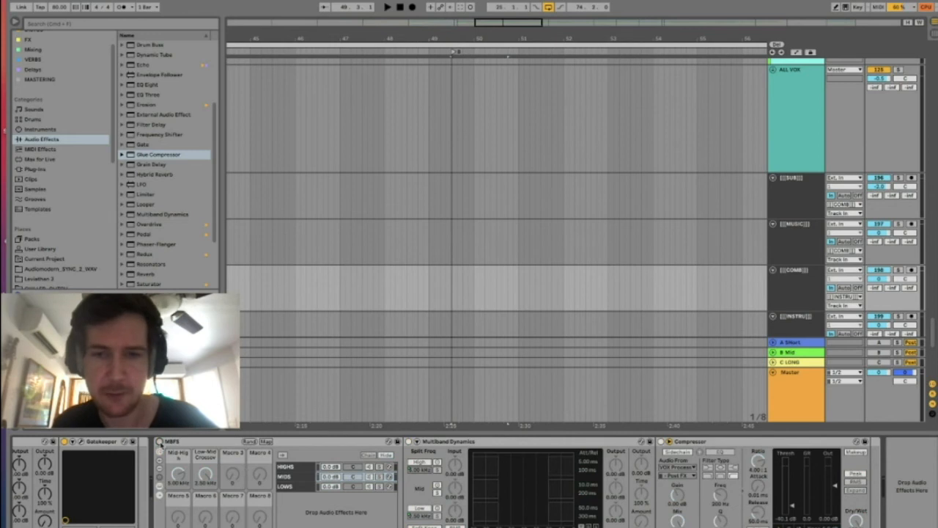
pyautogui.press('space')
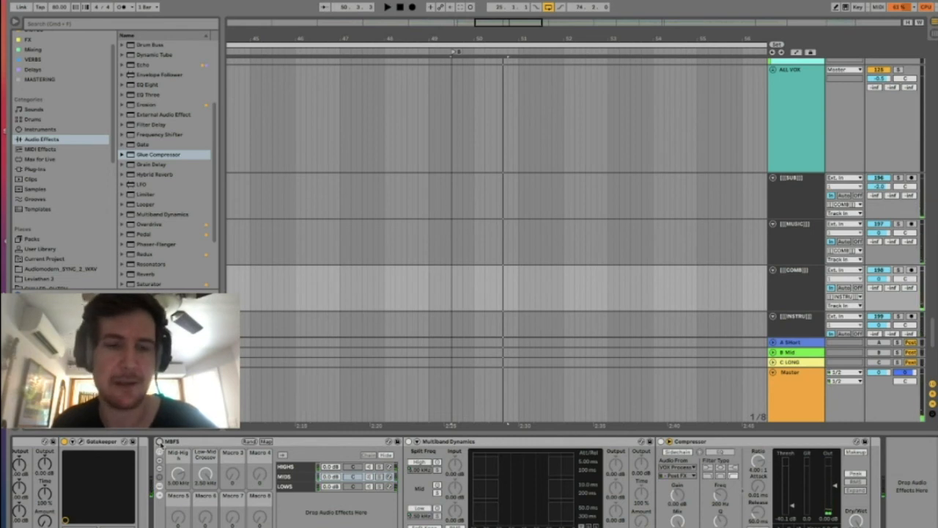
pyautogui.click(159, 440)
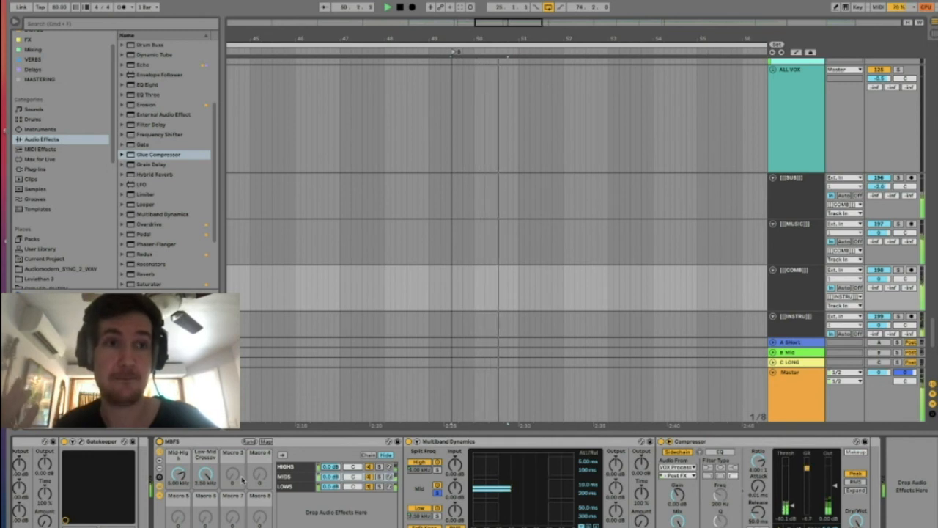
pyautogui.click(159, 441)
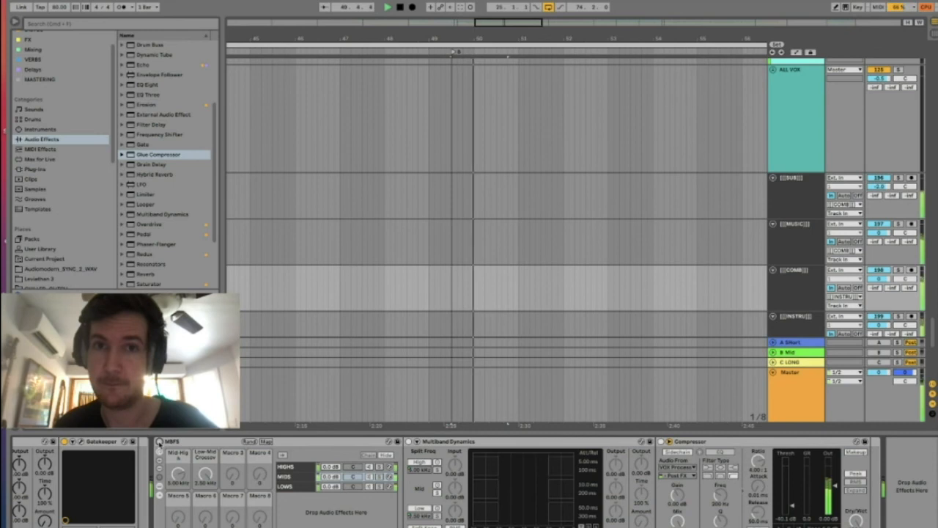
pyautogui.click(159, 441)
pyautogui.press('space')
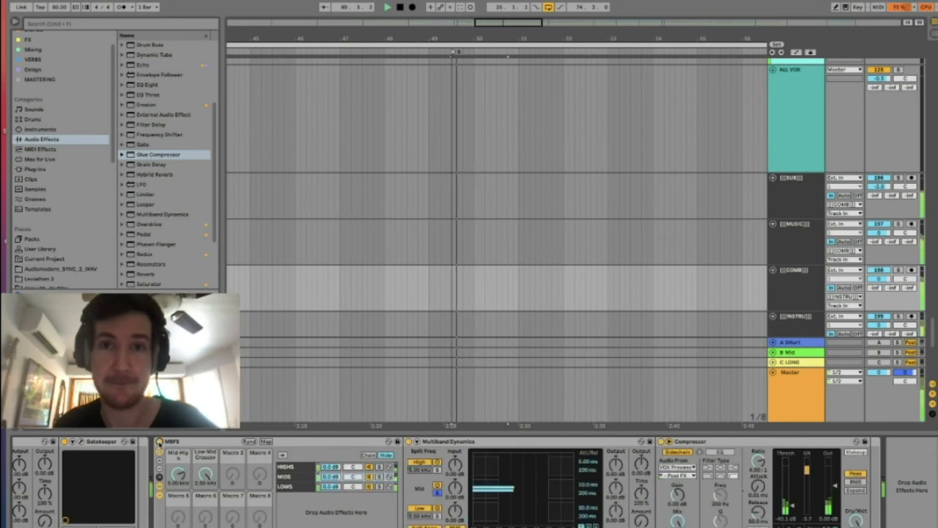
pyautogui.press('space')
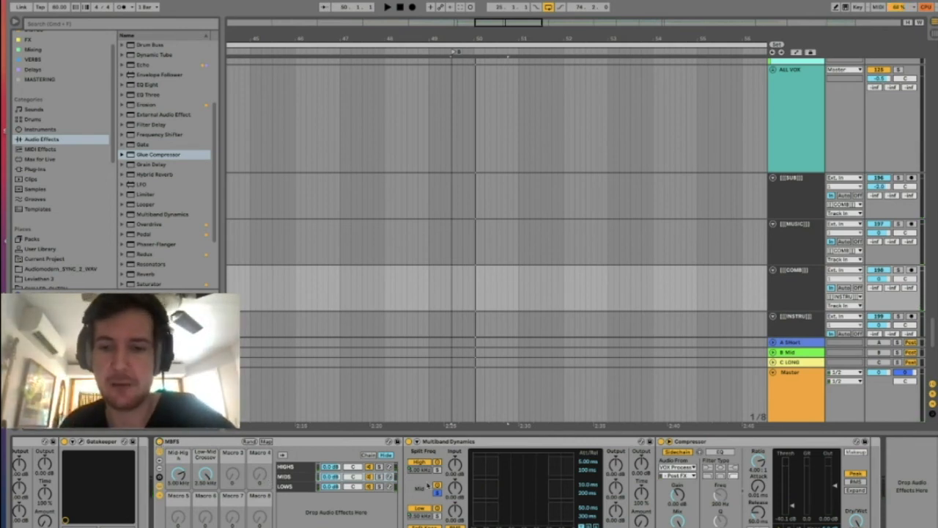
# Step: Switch the MIDS Compressor to its activity view and play the section to watch its gain reduction
pyautogui.click(801, 526)
pyautogui.press('space')
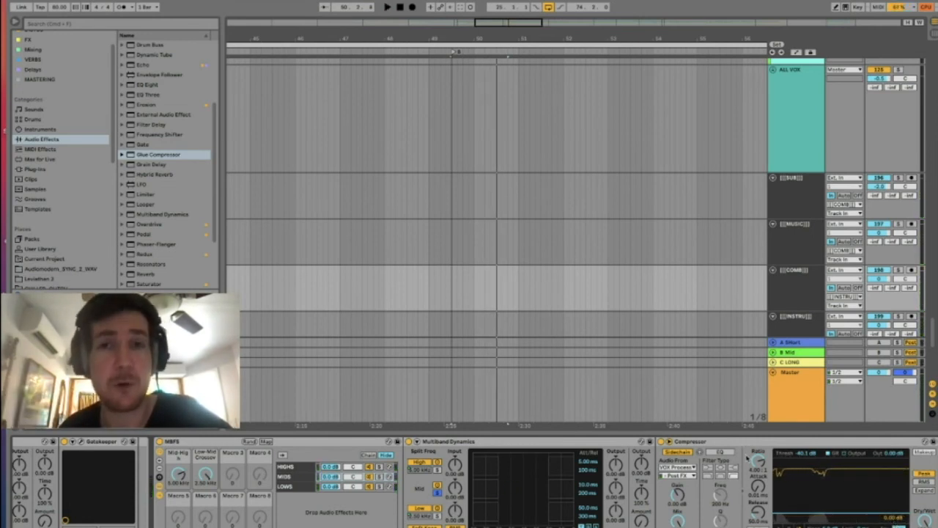
# Step: Review the device chains of the INSTRU and Master tracks, ending on the INSTRU track
pyautogui.scroll(-2, 762, 231)
pyautogui.scroll(-2, 762, 232)
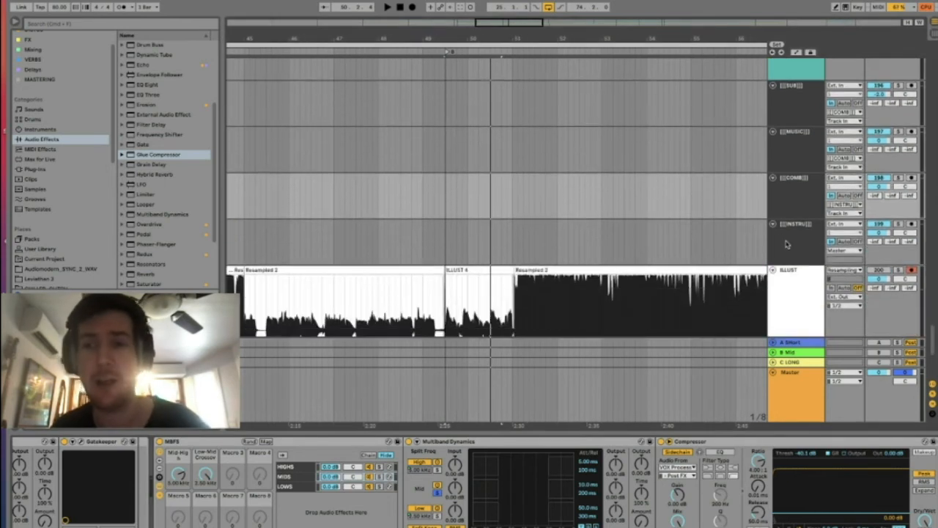
pyautogui.click(786, 244)
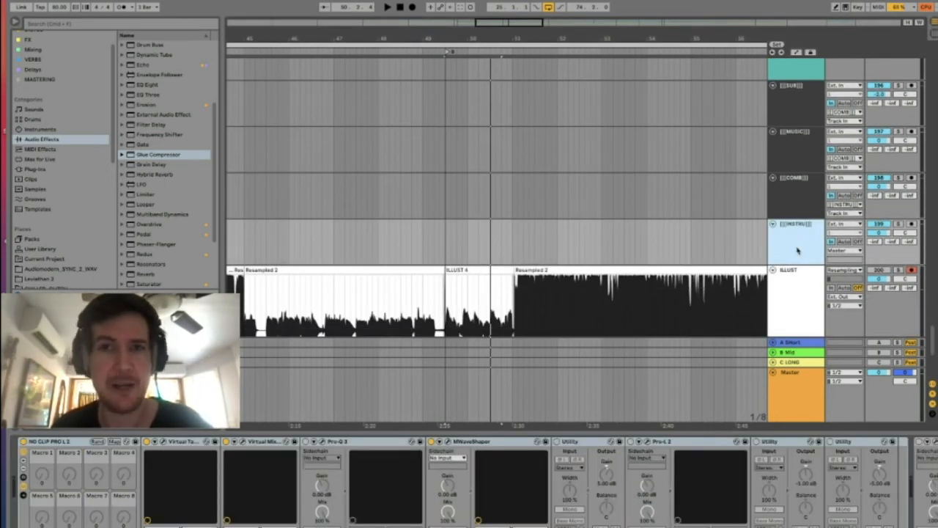
pyautogui.click(804, 386)
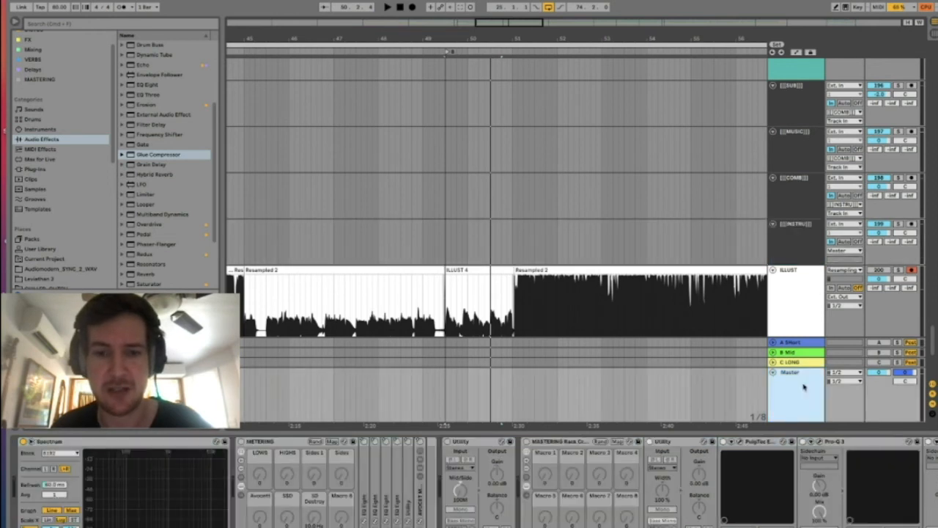
pyautogui.click(807, 248)
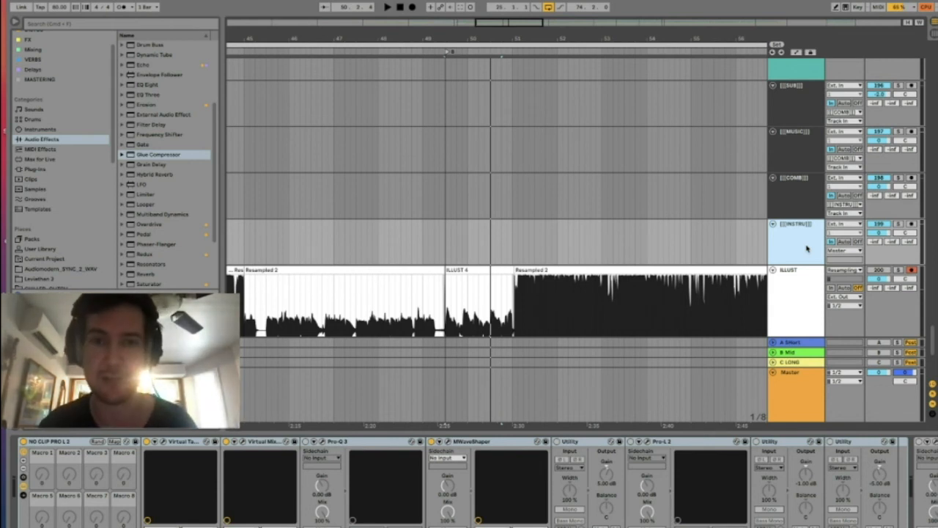
# Step: Solo the INSTRU track and audition it briefly
pyautogui.moveTo(462, 39); pyautogui.dragTo(463, 31)
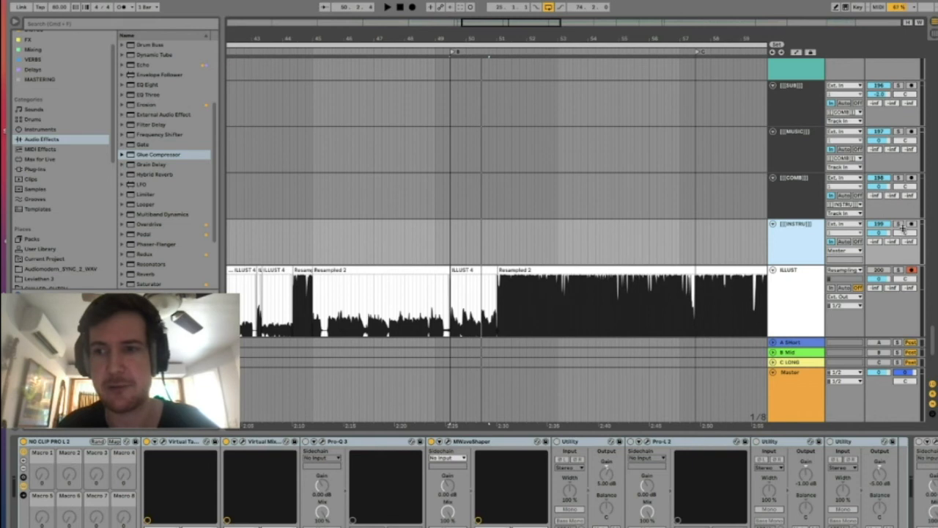
pyautogui.click(901, 226)
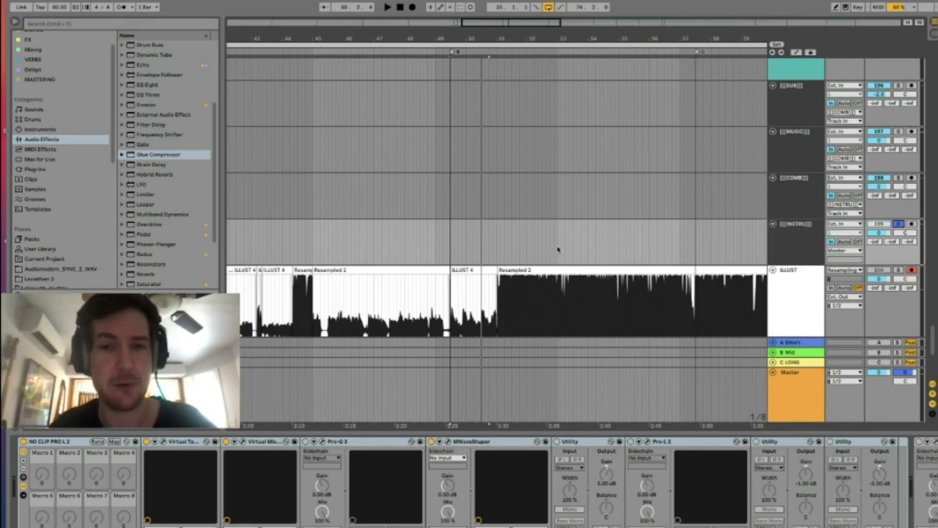
pyautogui.press('space')
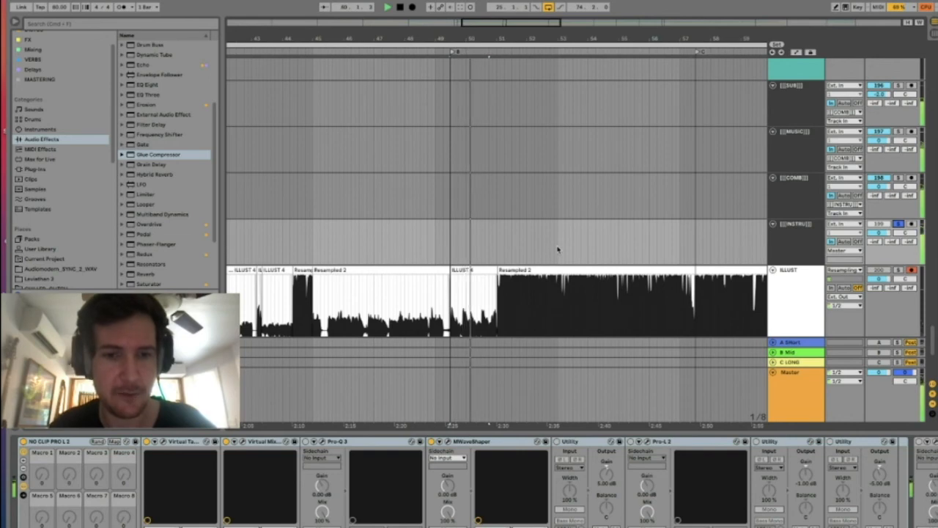
pyautogui.press('space')
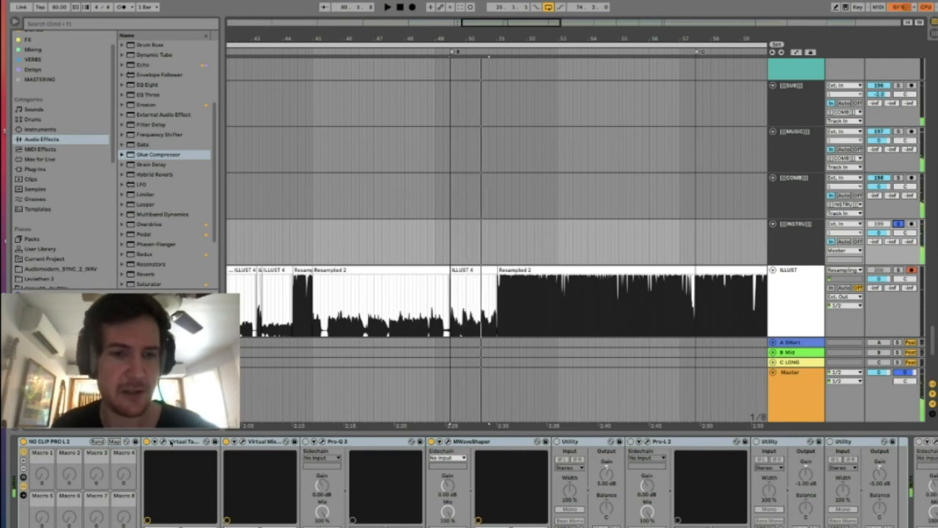
# Step: Examine the Virtual Tape Machines settings on the INSTRU track and close the plugin window
pyautogui.click(170, 443)
pyautogui.click(244, 442)
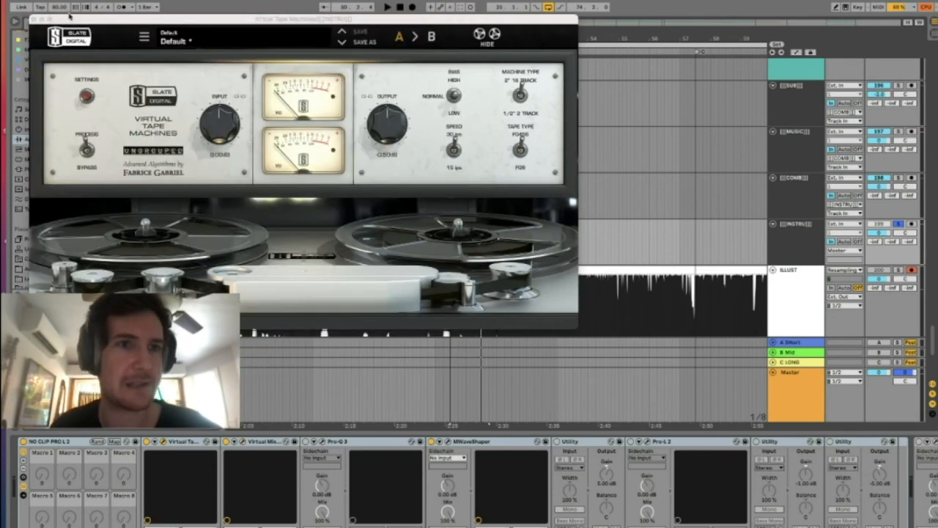
pyautogui.click(29, 13)
pyautogui.click(34, 20)
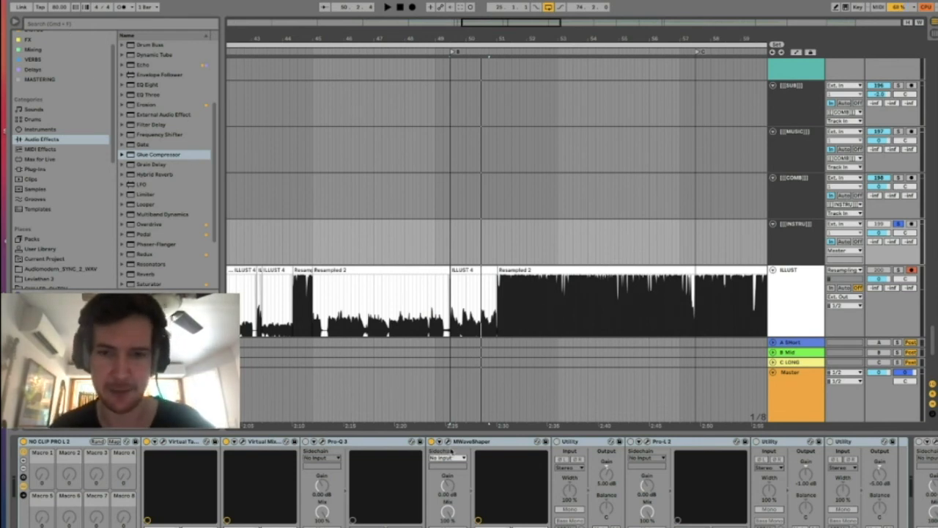
# Step: Inspect MWaveShaper's clipping curve, compare it bypassed and active during playback, and select about two bars of INSTRU from marker B
pyautogui.click(470, 443)
pyautogui.click(448, 442)
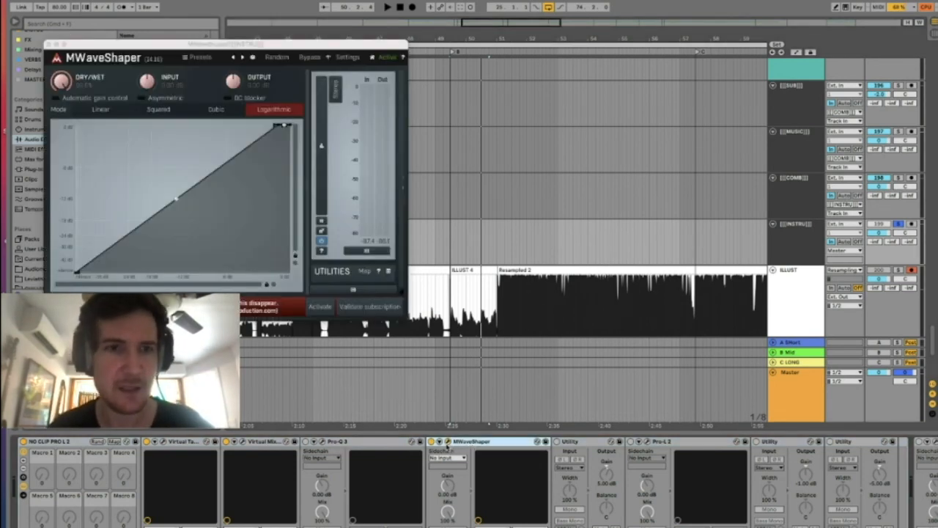
pyautogui.moveTo(279, 121)
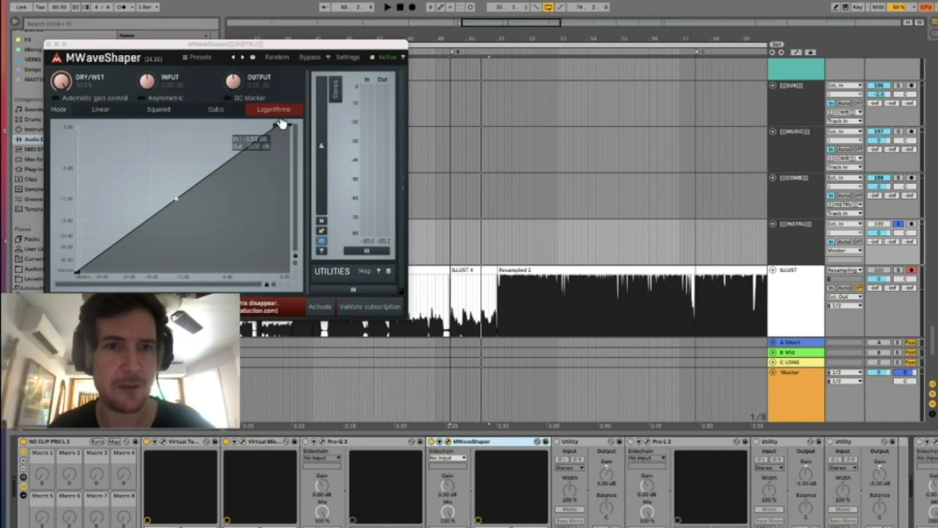
pyautogui.click(430, 441)
pyautogui.press('space')
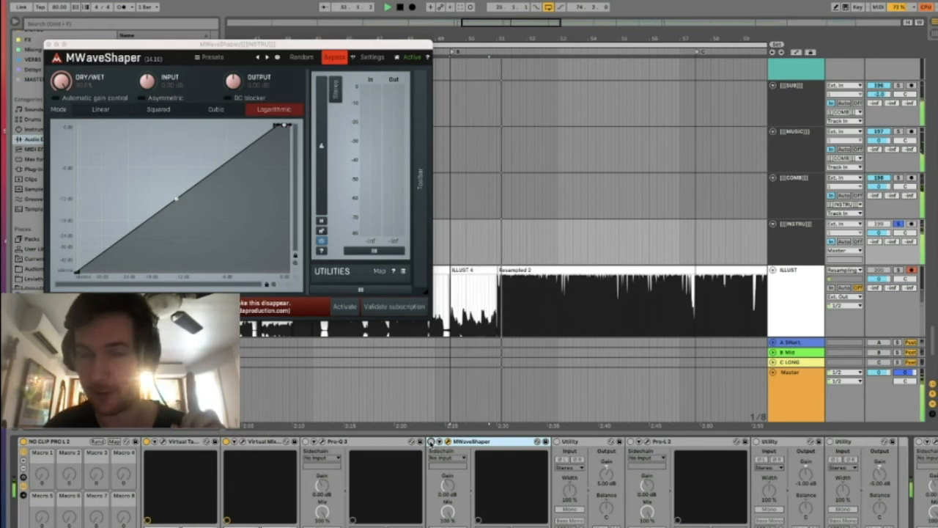
pyautogui.click(431, 441)
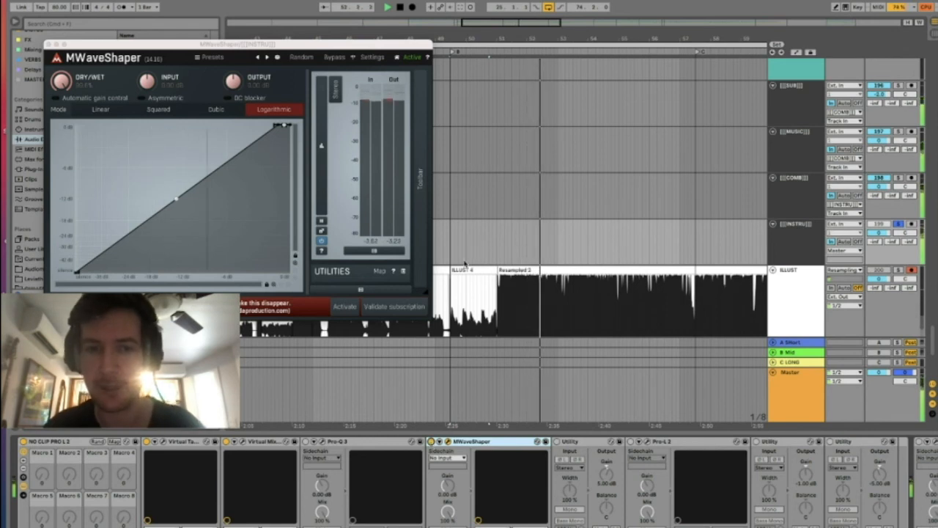
pyautogui.press('space')
pyautogui.moveTo(464, 260); pyautogui.dragTo(513, 254)
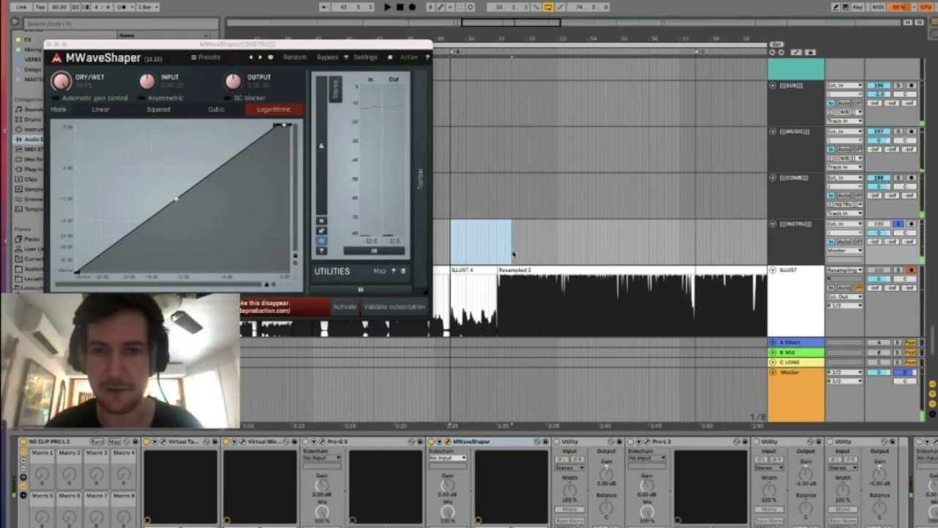
# Step: Loop the two selected bars from marker B, compare MWaveShaper bypassed and active during playback, and close its window
pyautogui.press('super+l')
pyautogui.click(432, 441)
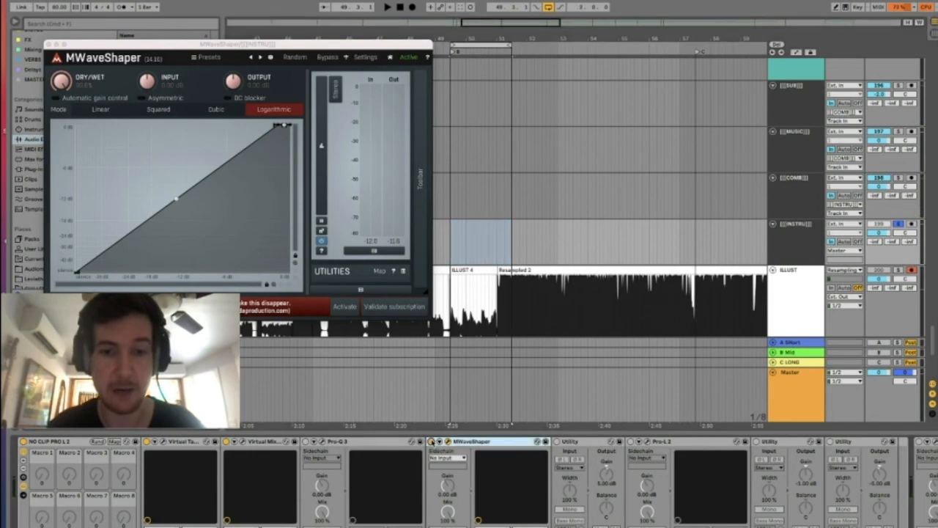
pyautogui.press('space')
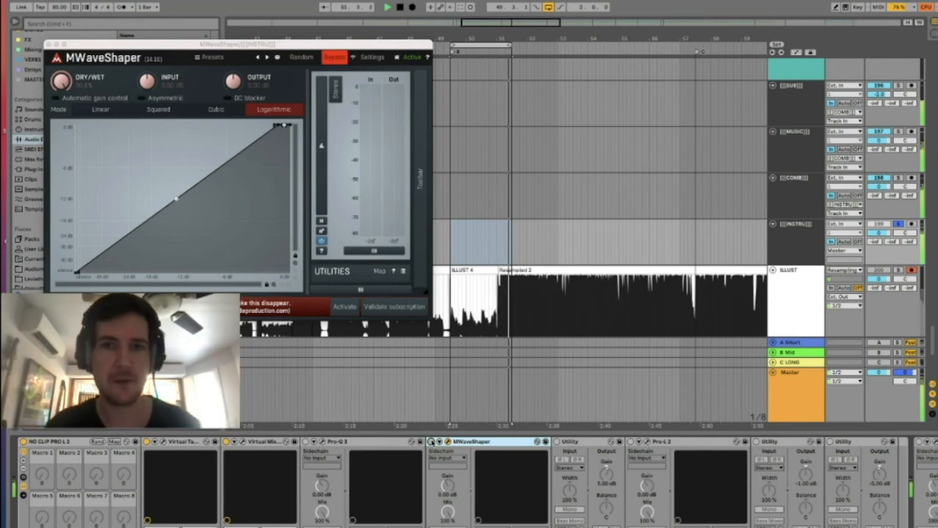
pyautogui.click(431, 442)
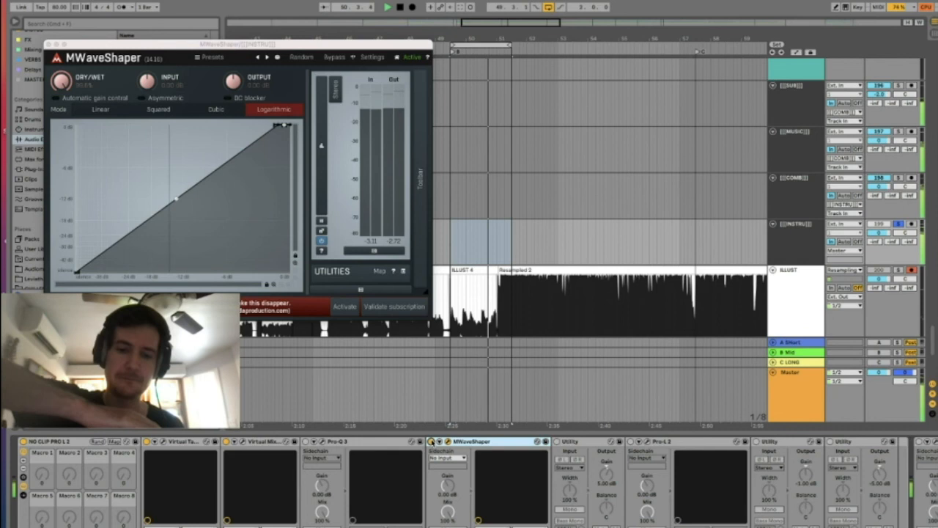
pyautogui.press('space')
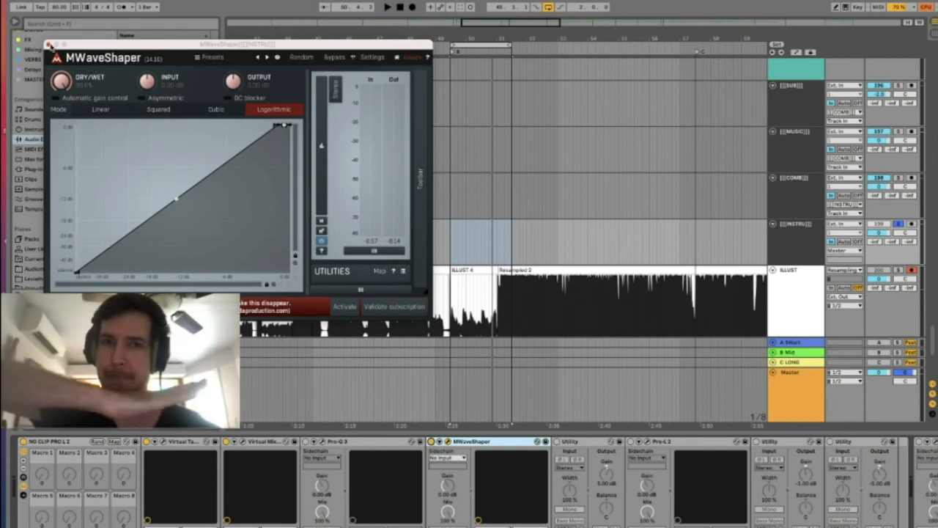
pyautogui.click(48, 45)
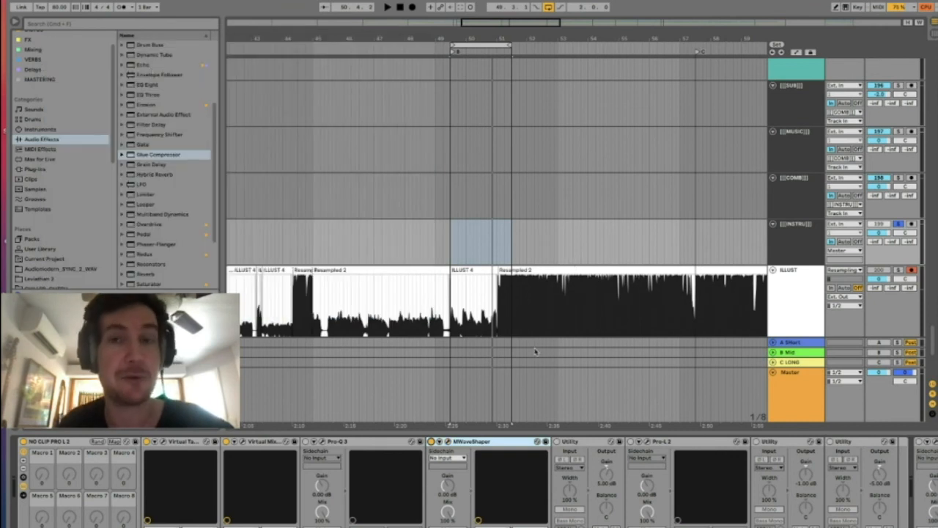
# Step: Inspect the Pro-L 2 limiter settings on the INSTRU track and close the plugin window
pyautogui.hscroll(5, 582, 452)
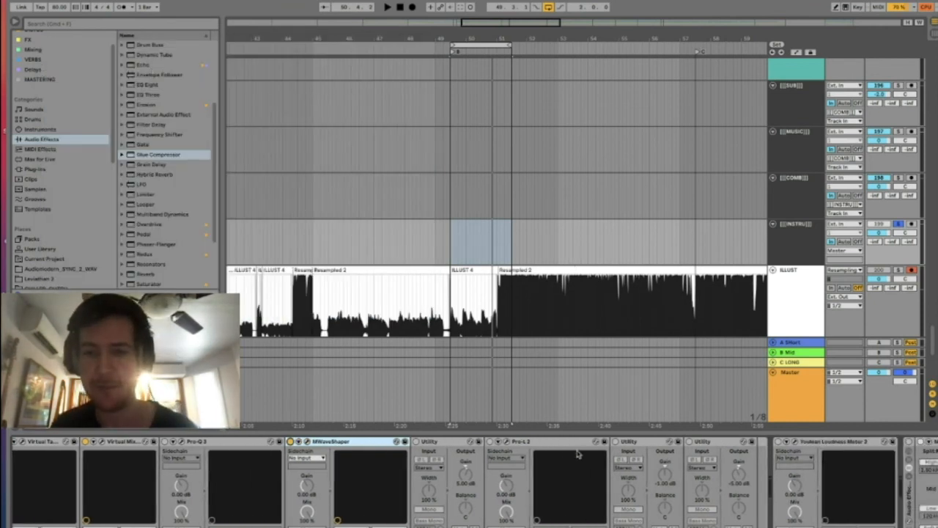
pyautogui.click(549, 444)
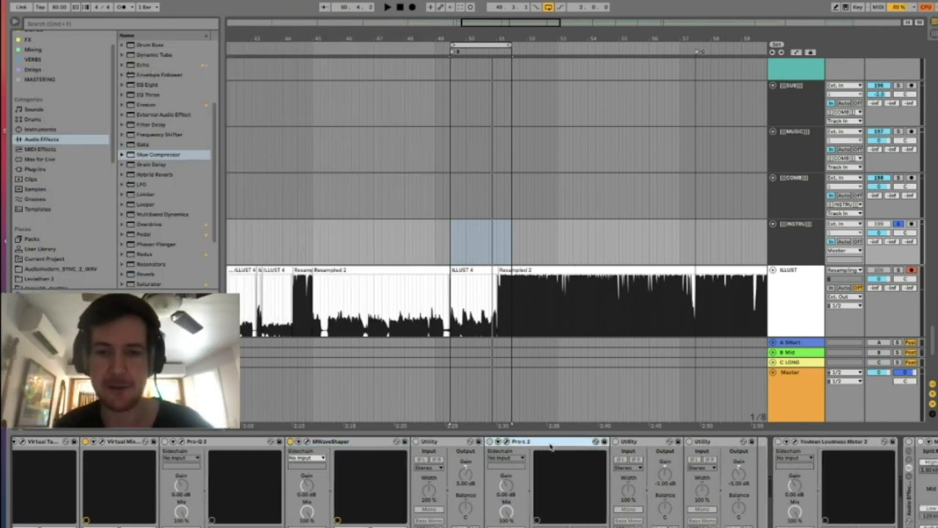
pyautogui.click(506, 442)
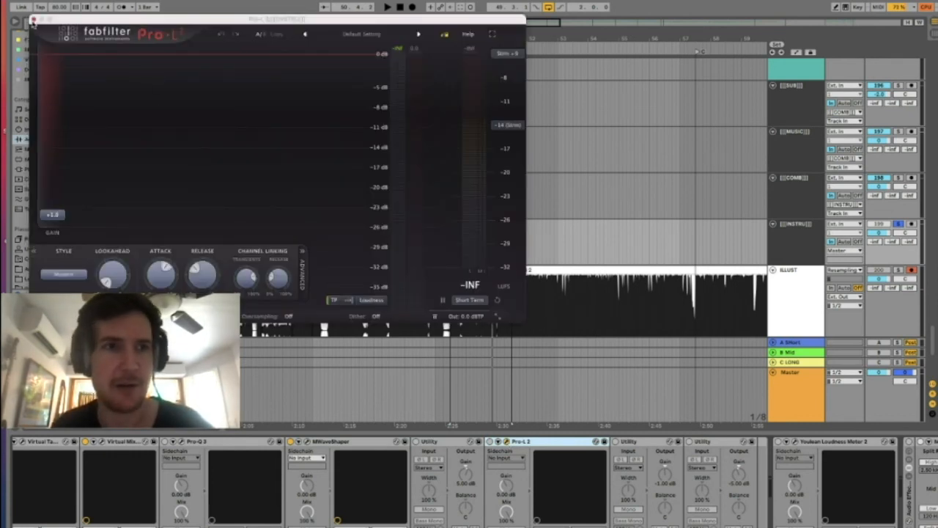
pyautogui.click(31, 20)
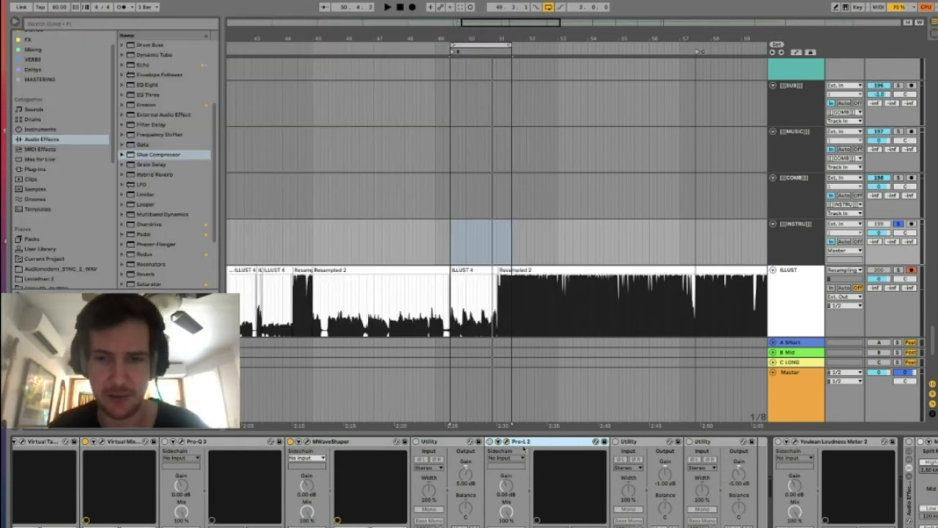
# Step: Review the rest of the INSTRU device chain through to its two Multiband Dynamics devices, and show more of the arrangement
pyautogui.hscroll(3, 478, 479)
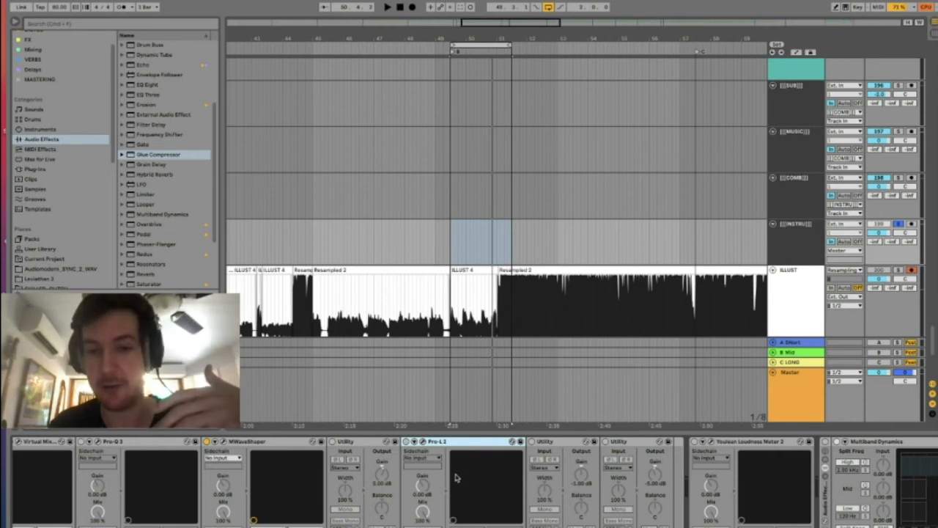
pyautogui.click(804, 250)
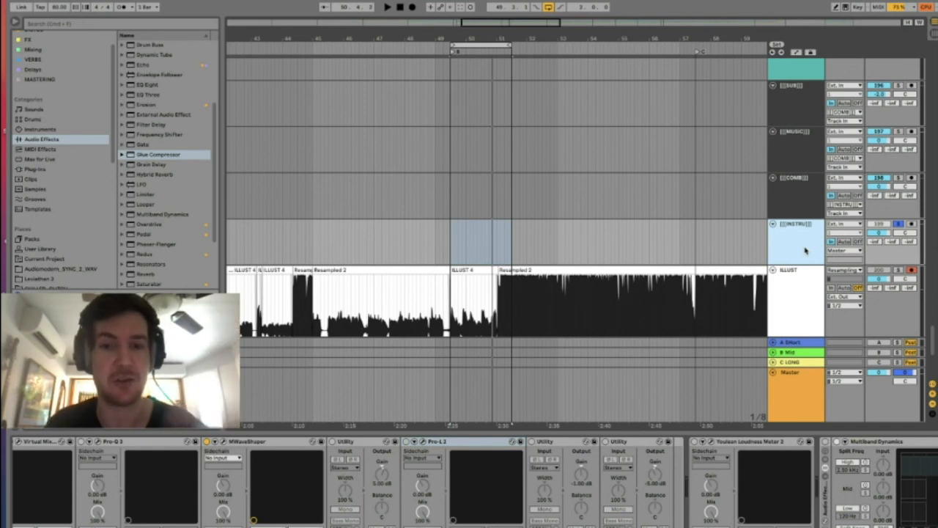
pyautogui.hscroll(8, 586, 458)
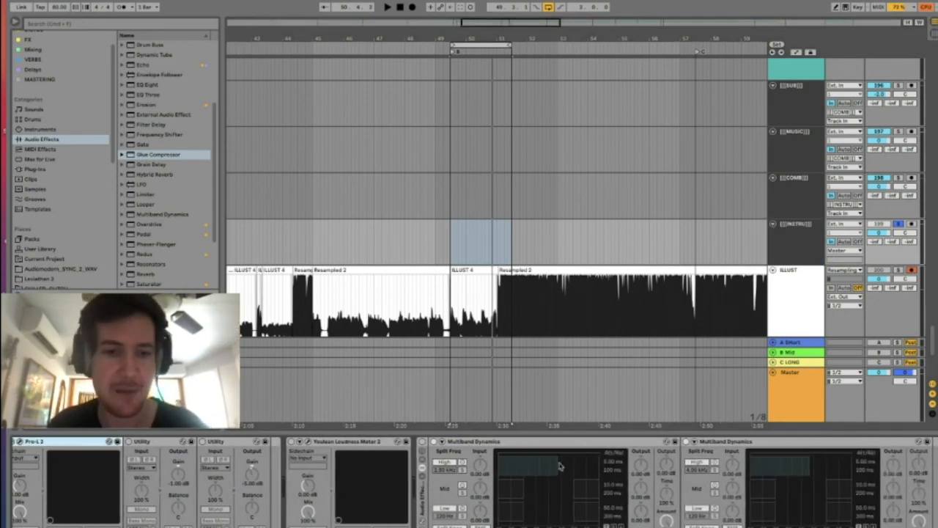
pyautogui.hscroll(3, 246, 508)
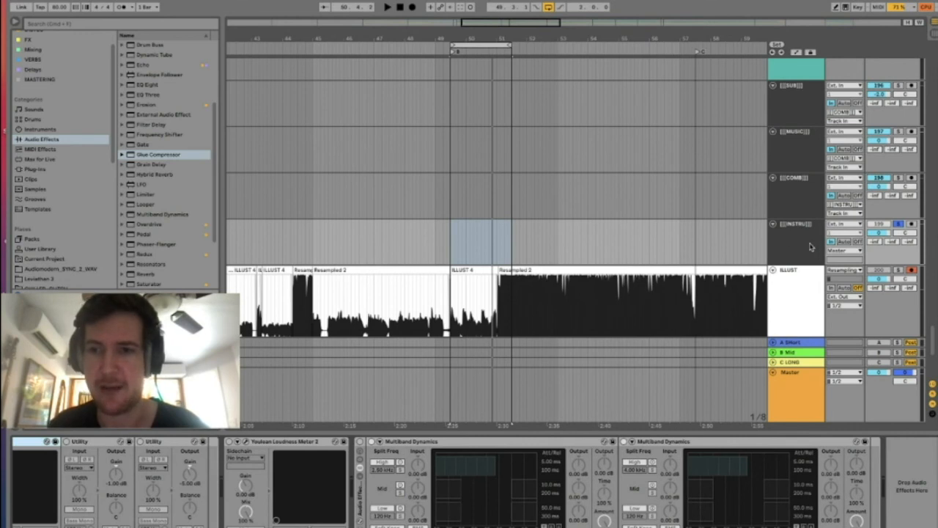
pyautogui.click(810, 248)
pyautogui.click(426, 446)
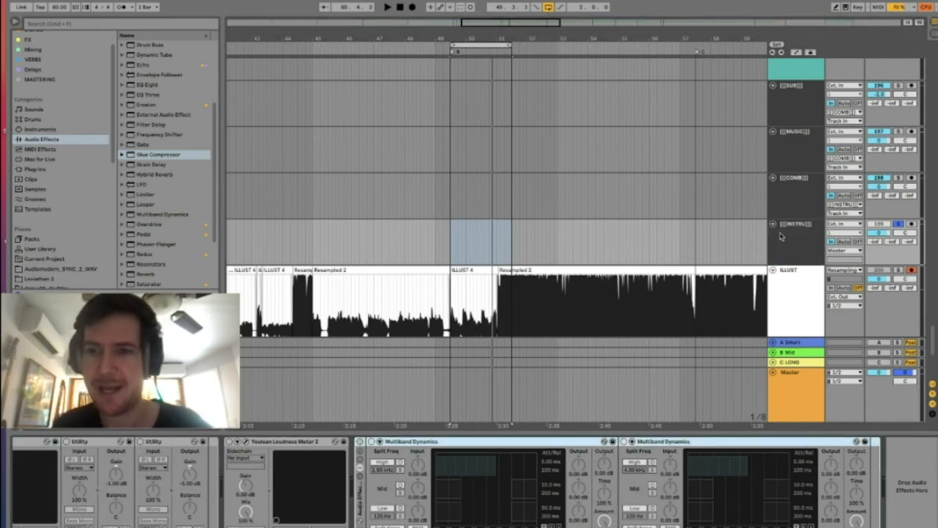
pyautogui.moveTo(488, 44); pyautogui.dragTo(488, 40)
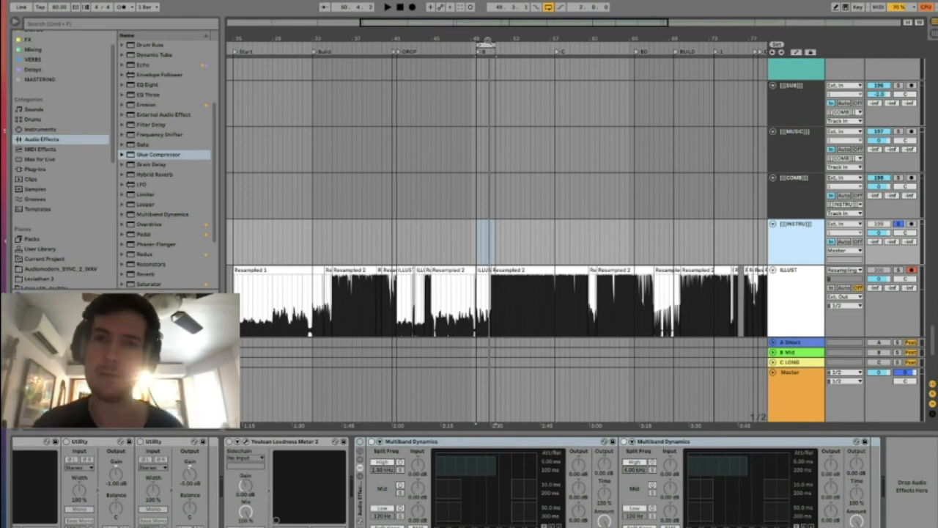
# Step: Review the SUB bus chain and compare the reverb device chains of the A Short, B Mid and C LONG return tracks
pyautogui.click(798, 97)
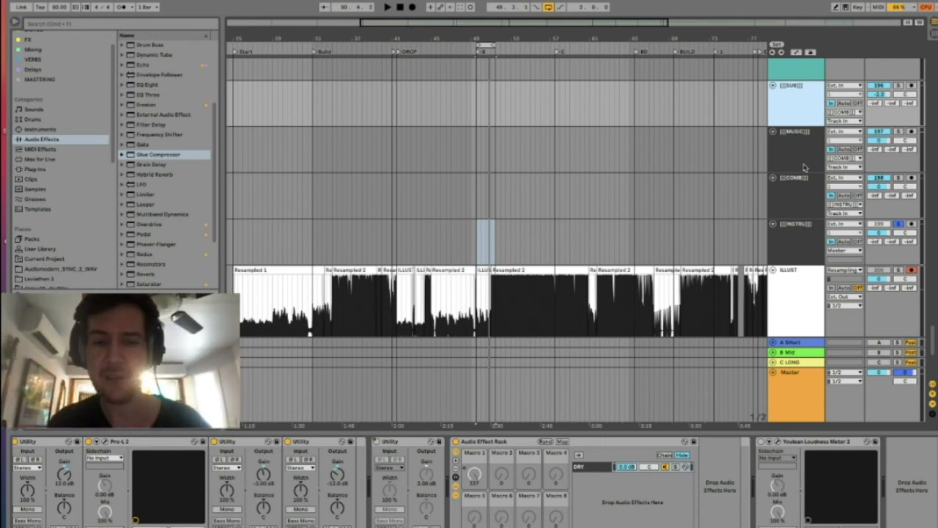
pyautogui.click(806, 354)
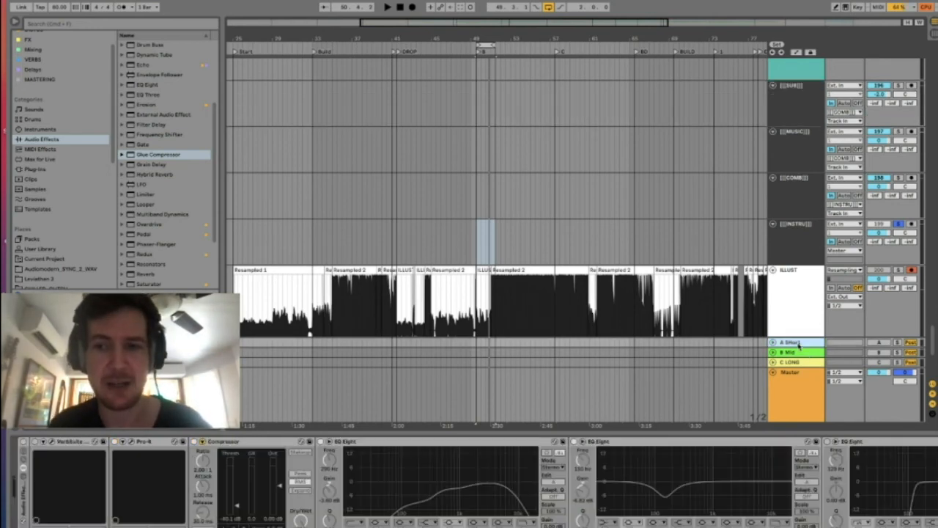
pyautogui.click(797, 362)
pyautogui.click(795, 354)
pyautogui.click(792, 344)
pyautogui.click(792, 352)
pyautogui.click(792, 344)
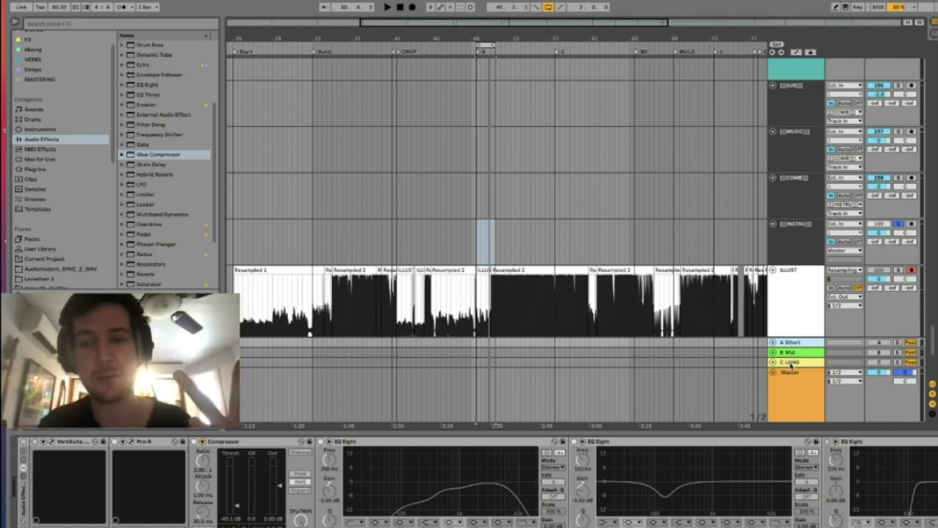
pyautogui.click(790, 362)
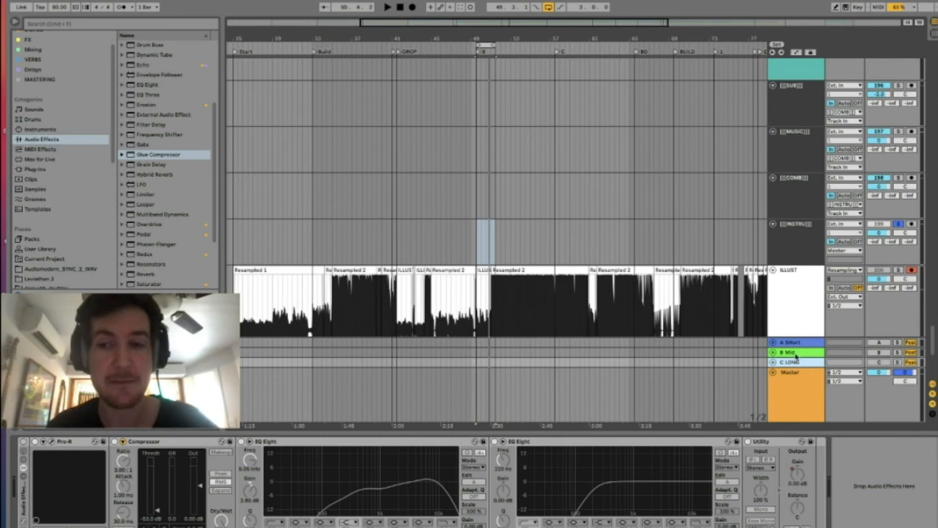
pyautogui.click(798, 345)
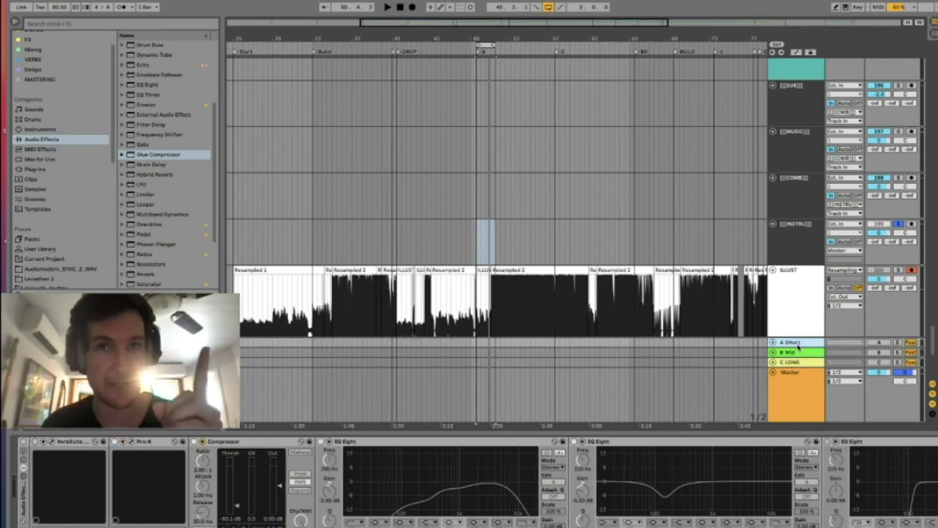
pyautogui.click(798, 355)
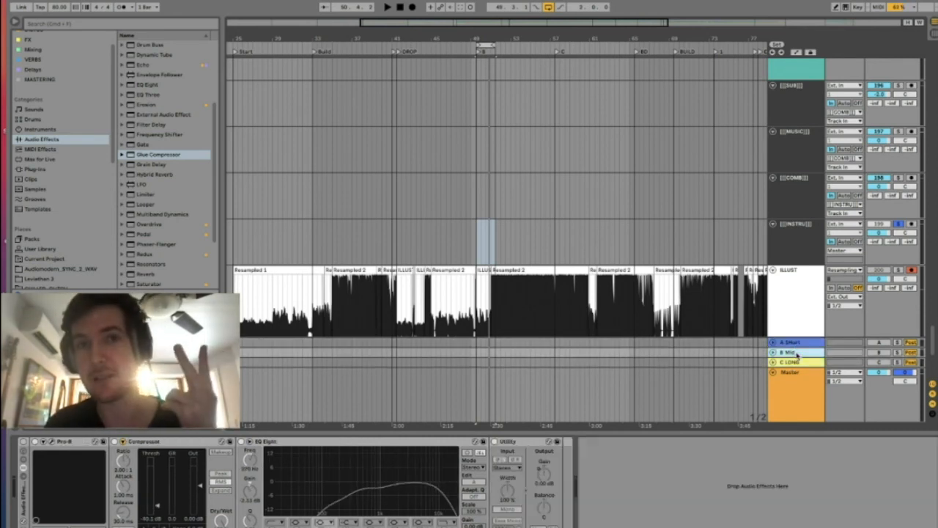
pyautogui.click(797, 362)
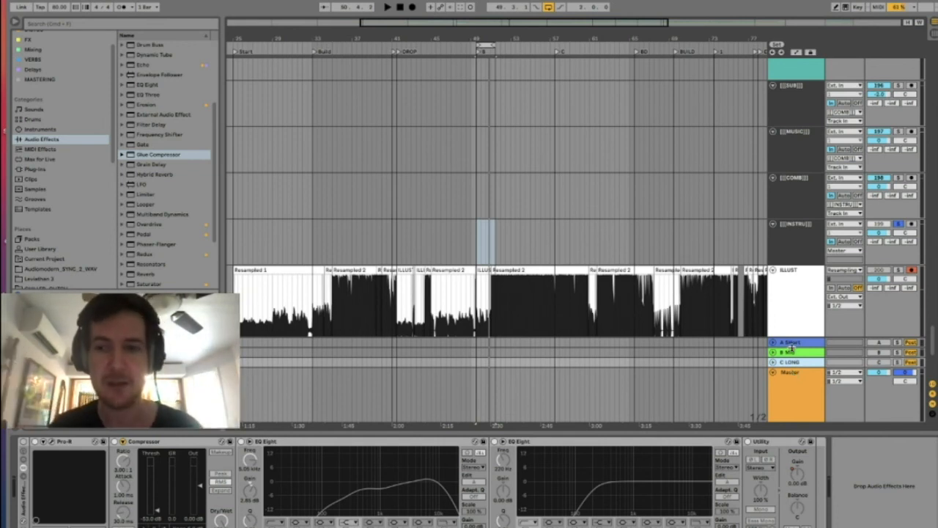
# Step: Activate the A Short, B Mid and C LONG return tracks and unfold all three
pyautogui.press('0')
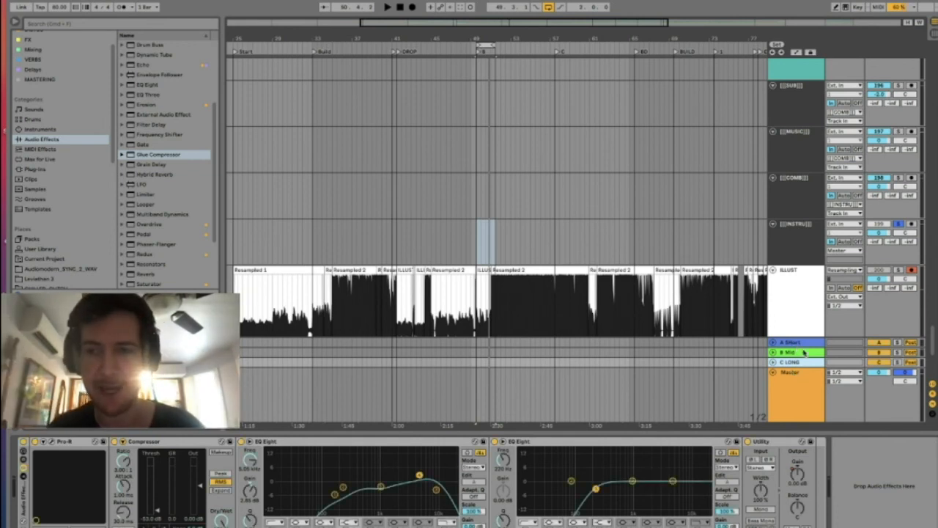
pyautogui.click(773, 343)
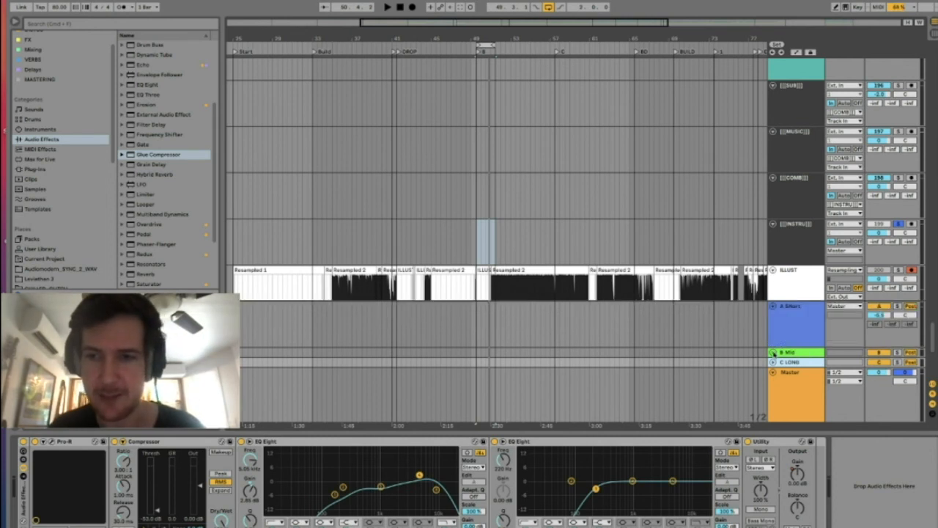
pyautogui.click(773, 352)
pyautogui.click(773, 366)
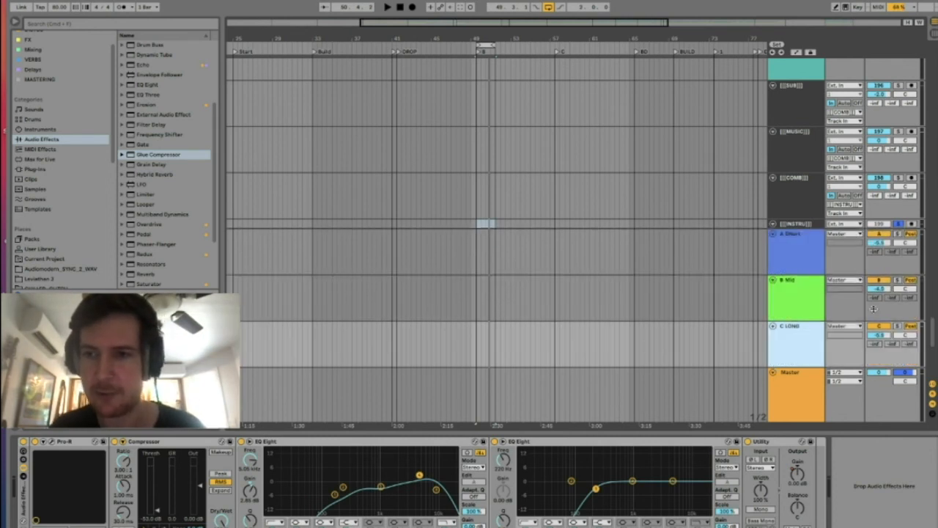
# Step: Check the Drums group's send amount to the A Short return, ending on the A Short device chain
pyautogui.click(809, 258)
pyautogui.scroll(20, 809, 258)
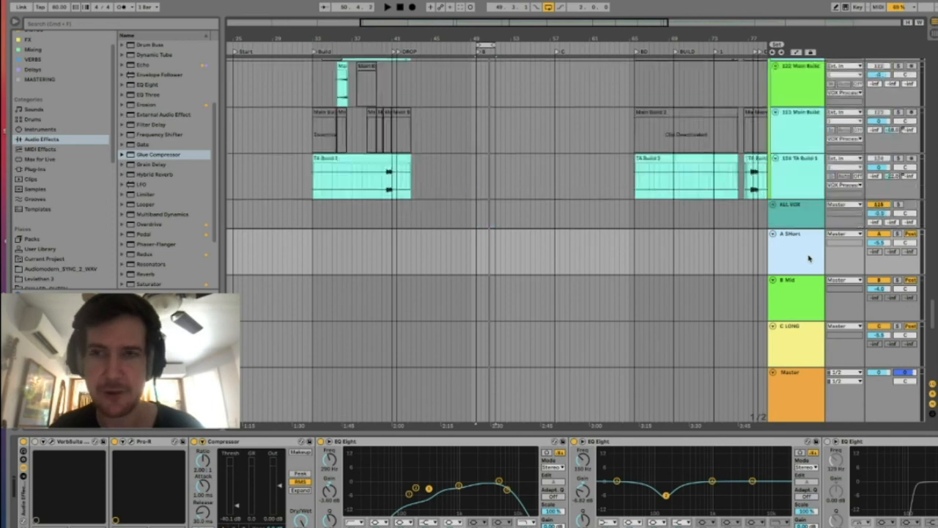
pyautogui.scroll(10, 811, 122)
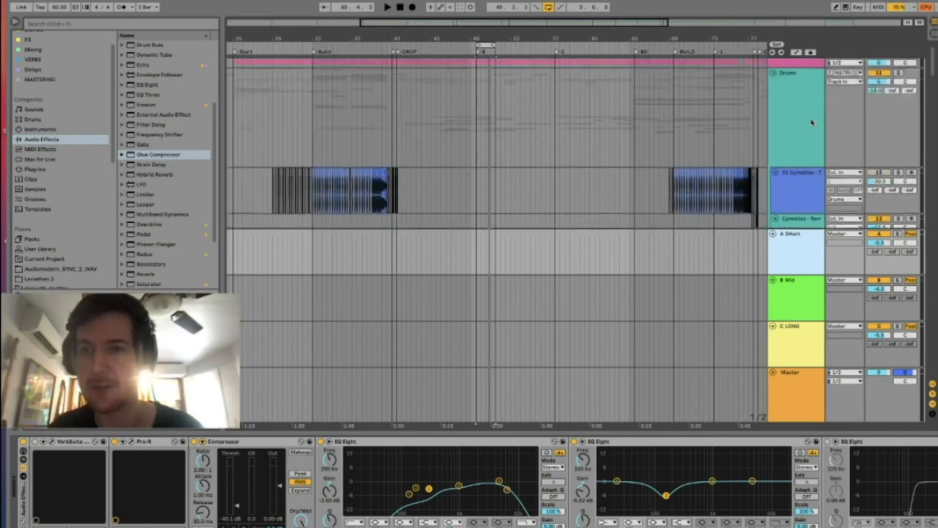
pyautogui.click(804, 122)
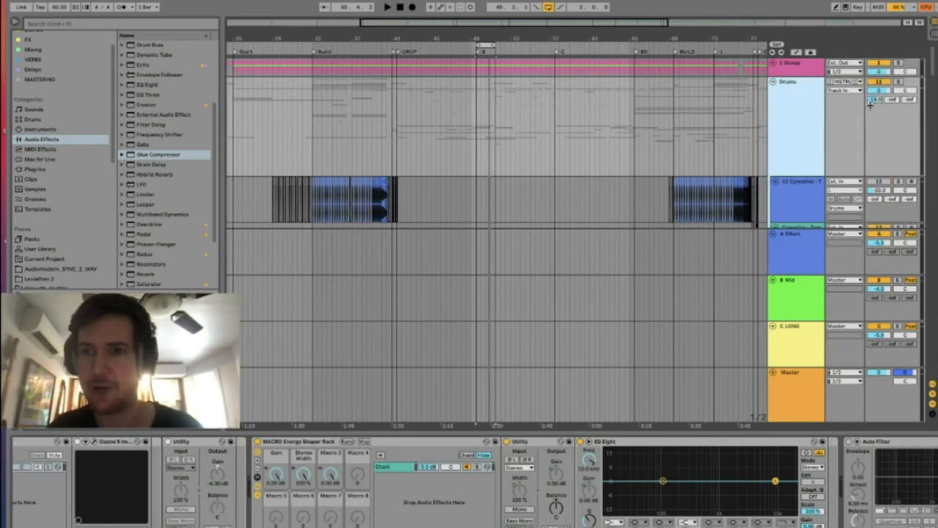
pyautogui.click(797, 259)
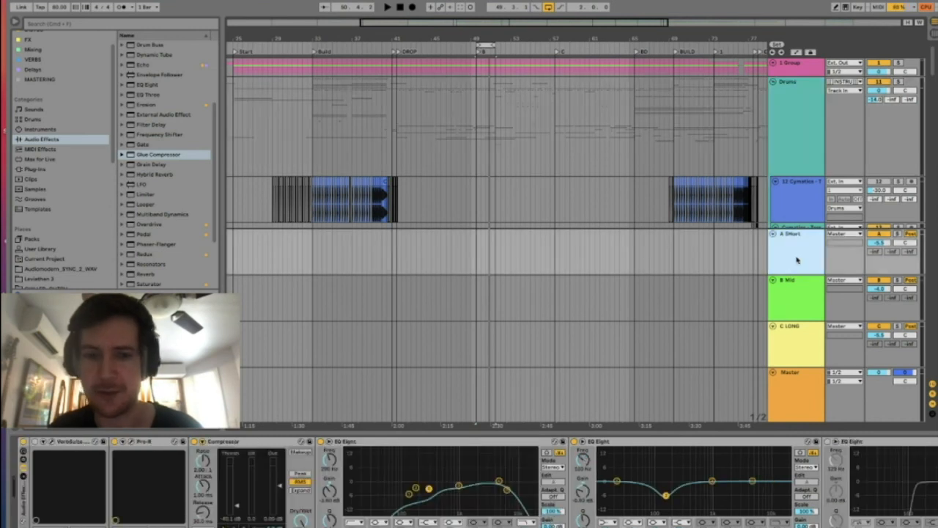
# Step: Open Pro-R on the A Short return, vary its stereo width, and close the plugin window
pyautogui.click(131, 442)
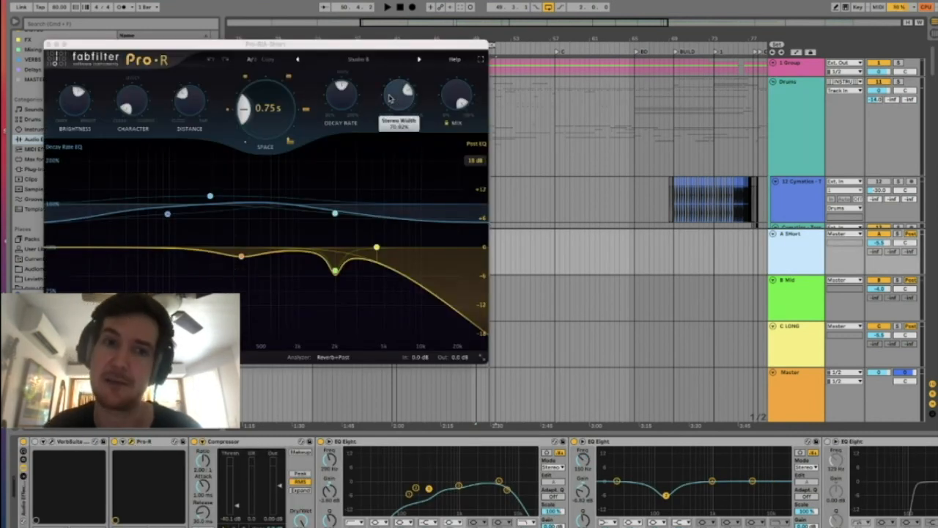
pyautogui.moveTo(398, 105)
pyautogui.moveTo(401, 95); pyautogui.dragTo(431, 522)
pyautogui.moveTo(399, 99); pyautogui.dragTo(421, 22)
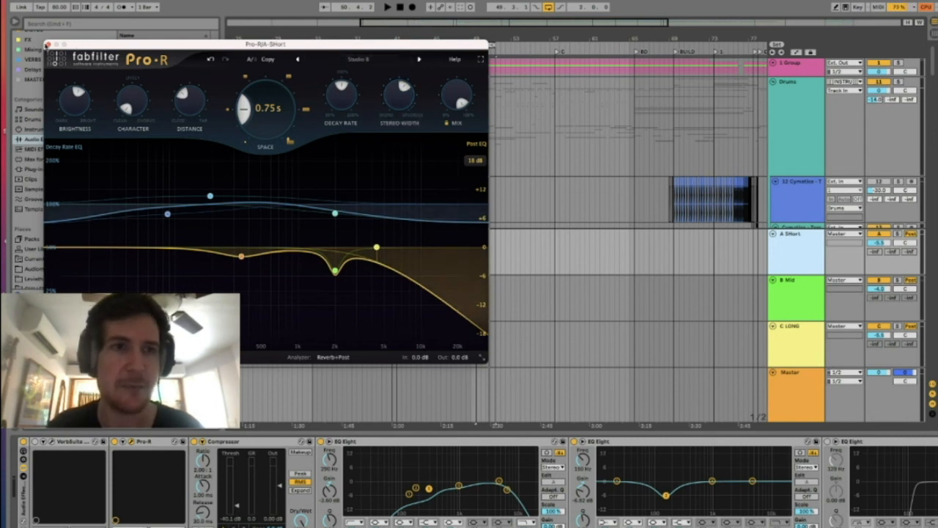
pyautogui.click(47, 45)
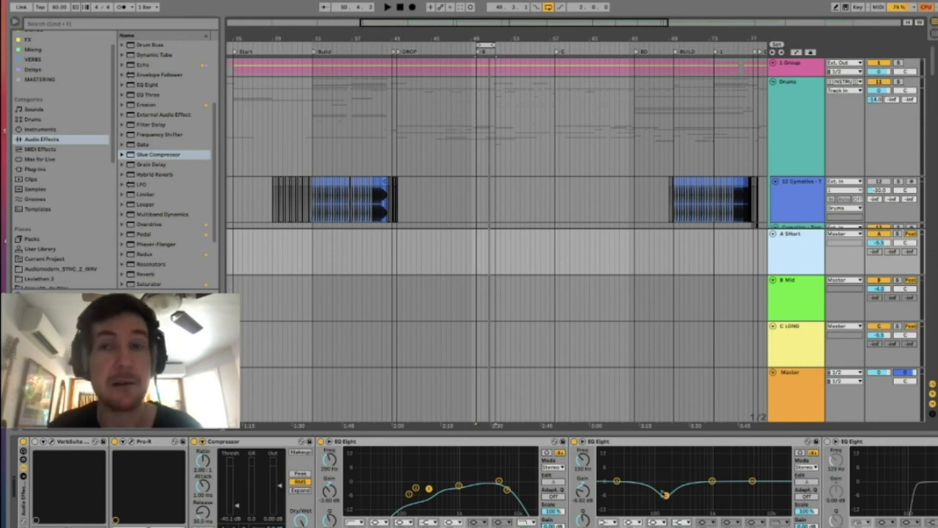
# Step: Solo the Drums group and audition it briefly with its reverb sends
pyautogui.click(900, 81)
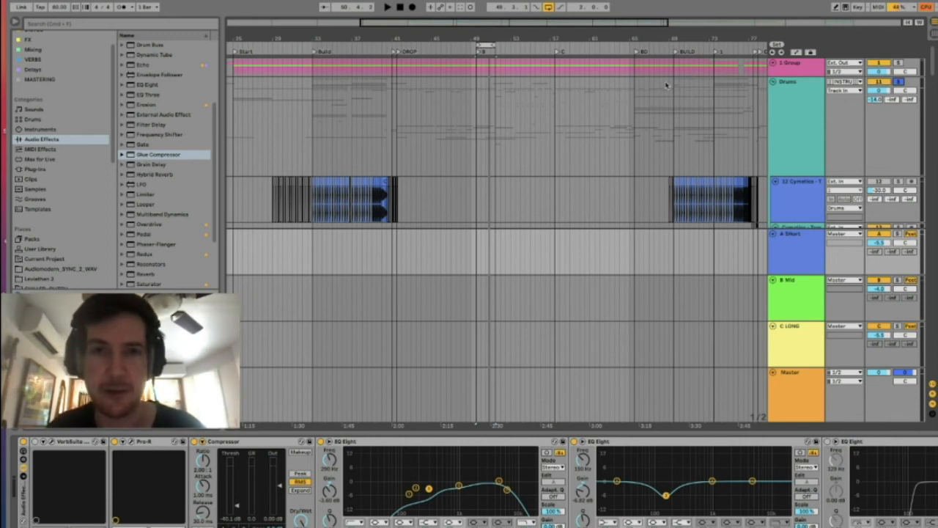
pyautogui.press('space')
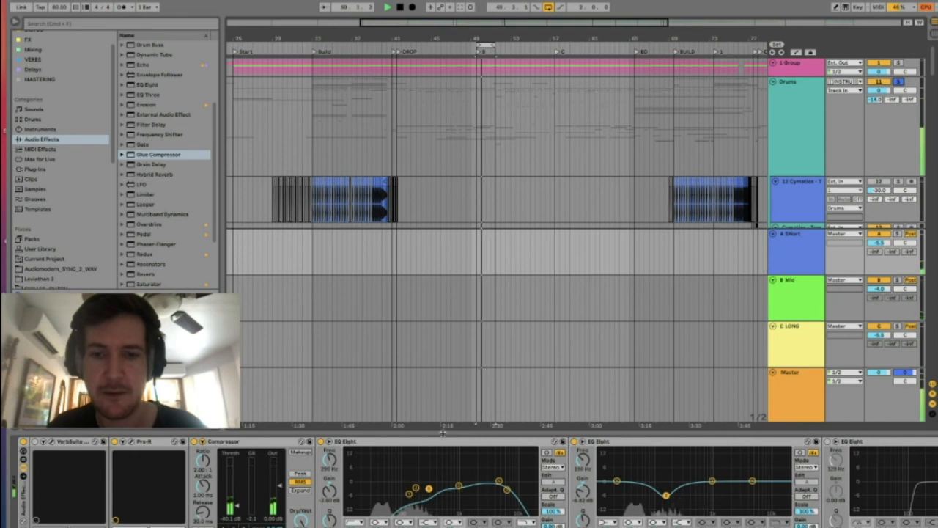
pyautogui.press('space')
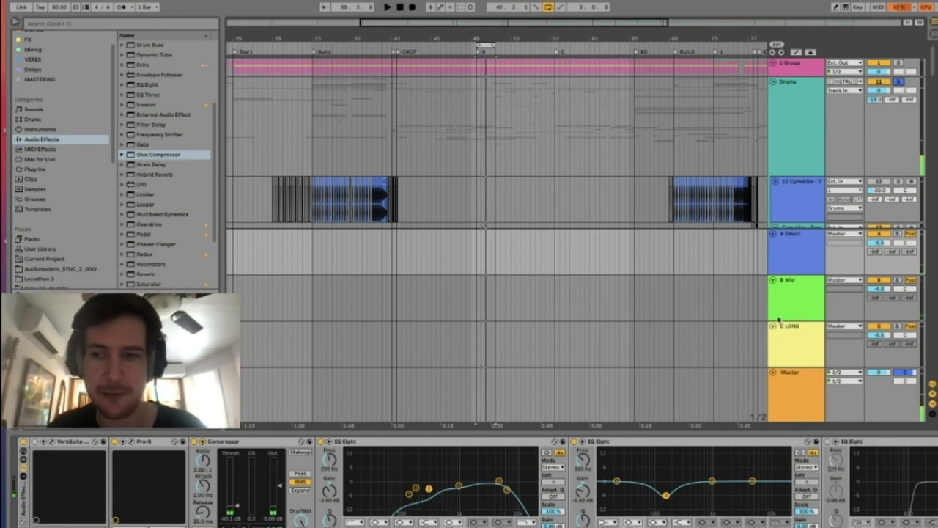
# Step: Compare the soloed Drums group with the B Mid return switched off and back on, and show that return's devices
pyautogui.click(879, 281)
pyautogui.press('space')
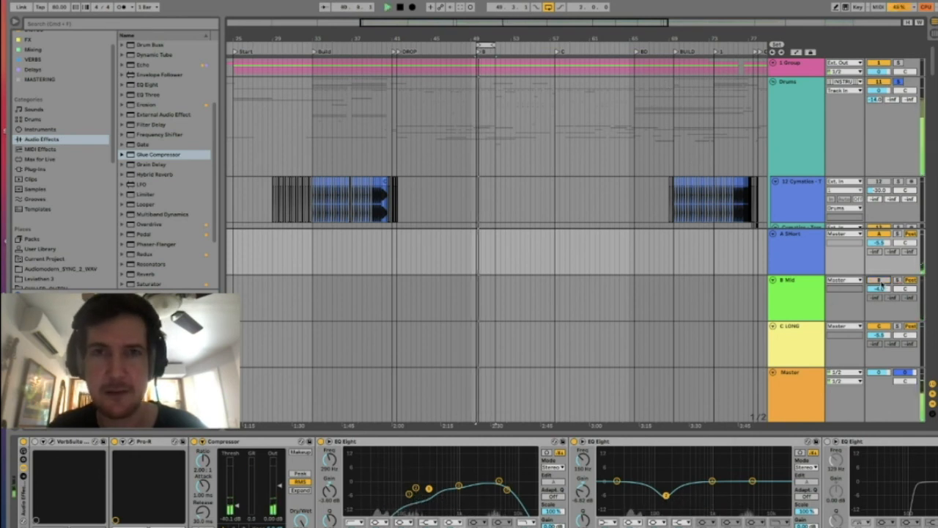
pyautogui.click(790, 160)
pyautogui.click(801, 303)
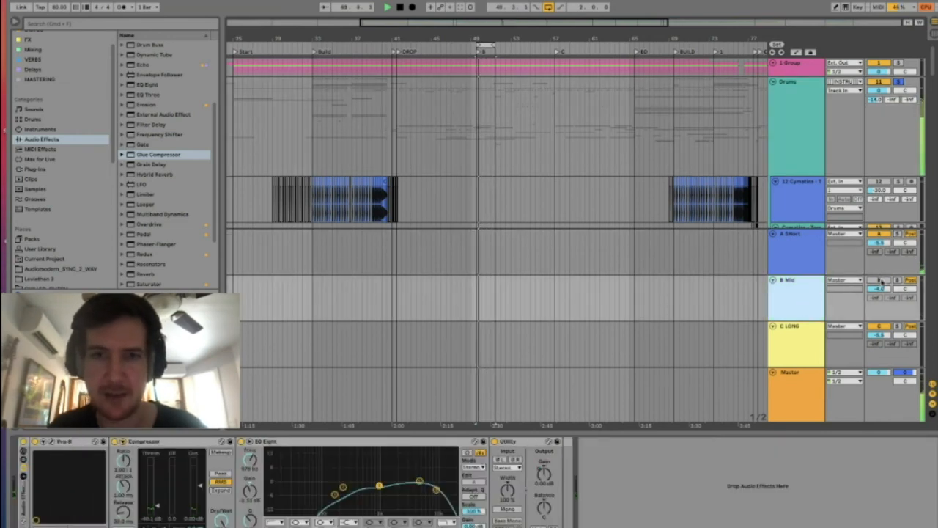
pyautogui.click(880, 281)
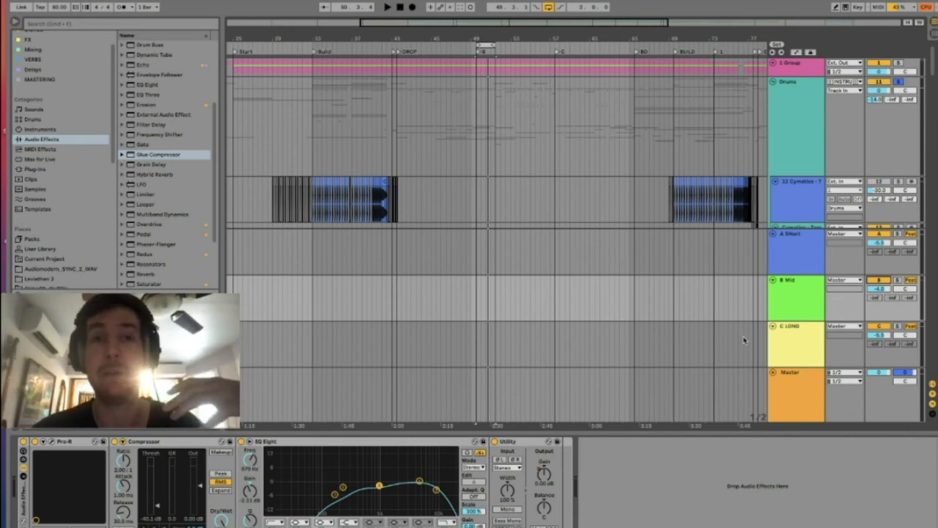
# Step: Set the B Mid return's volume and the Drums group's send to A Short to 0 dB
pyautogui.click(793, 313)
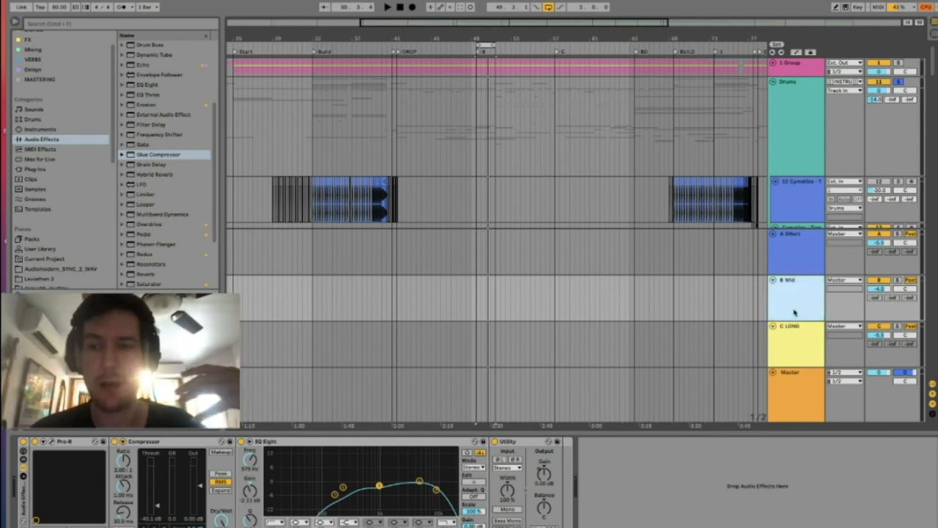
pyautogui.click(882, 289)
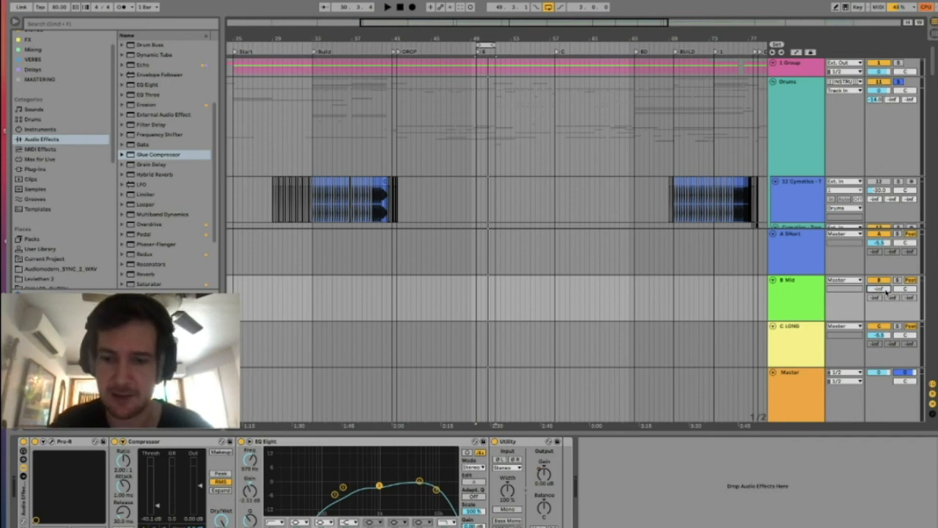
pyautogui.click(876, 99)
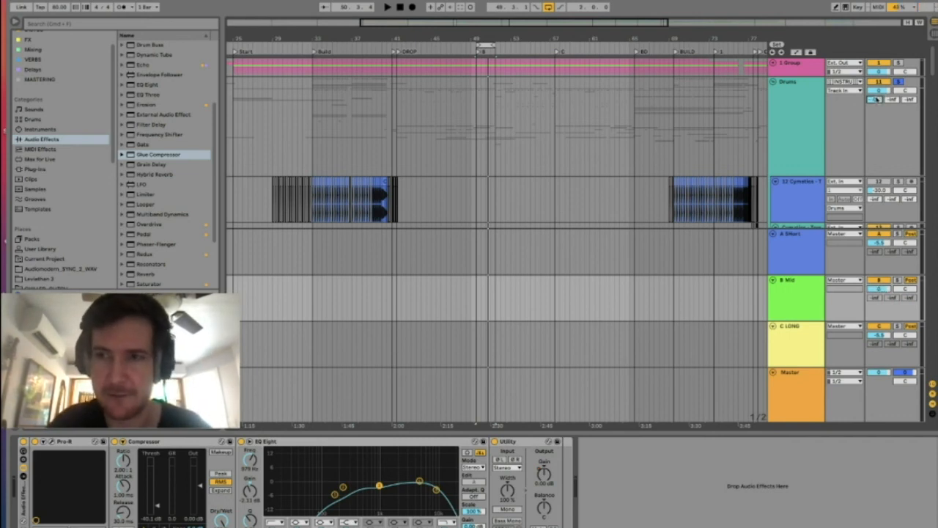
pyautogui.click(880, 90)
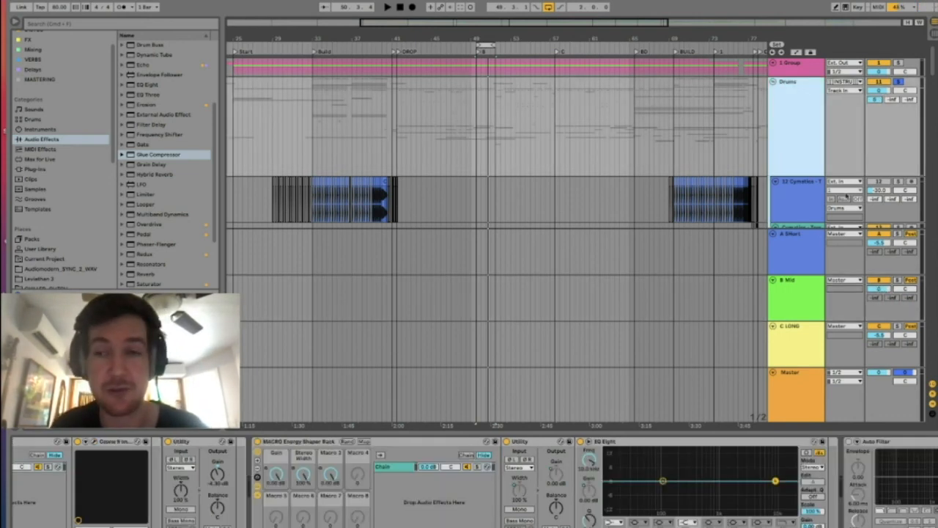
# Step: Audition the B Mid return from bar 49 with its Compressor's makeup gain switched on and off again
pyautogui.click(811, 297)
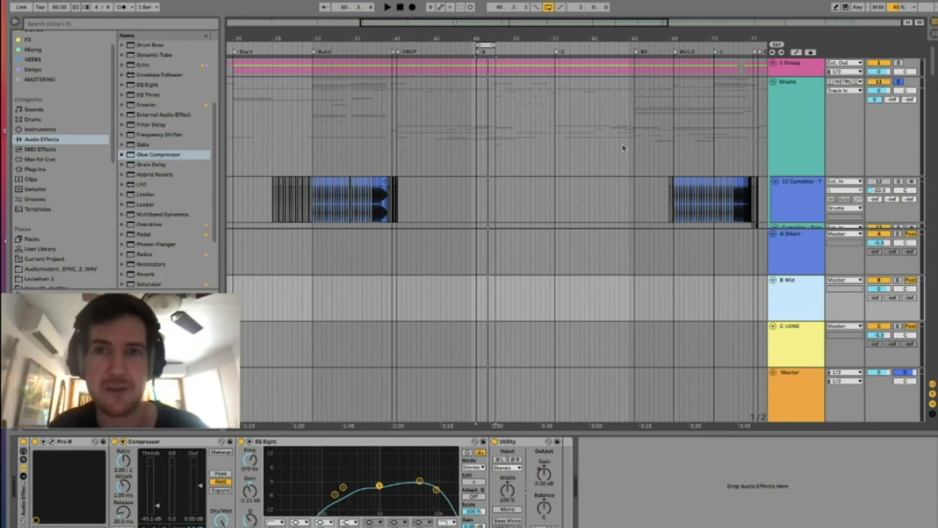
pyautogui.click(477, 306)
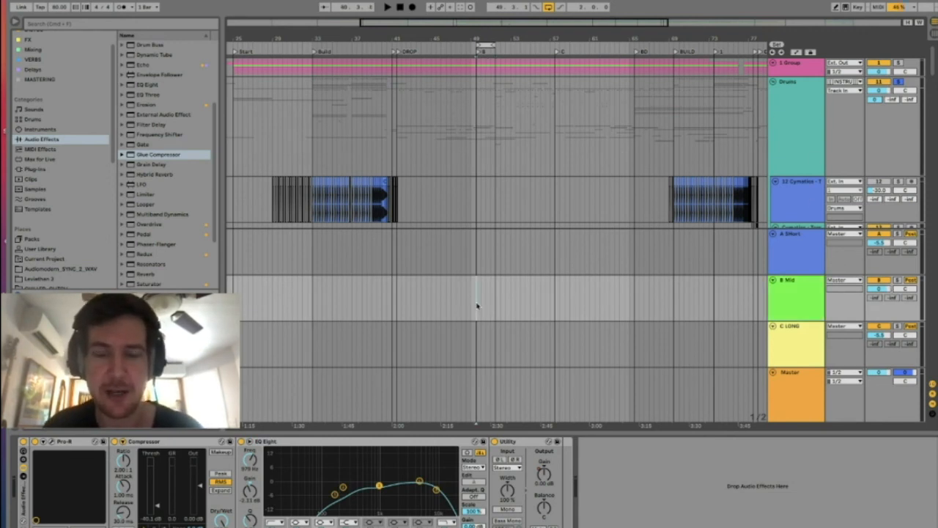
pyautogui.press('space')
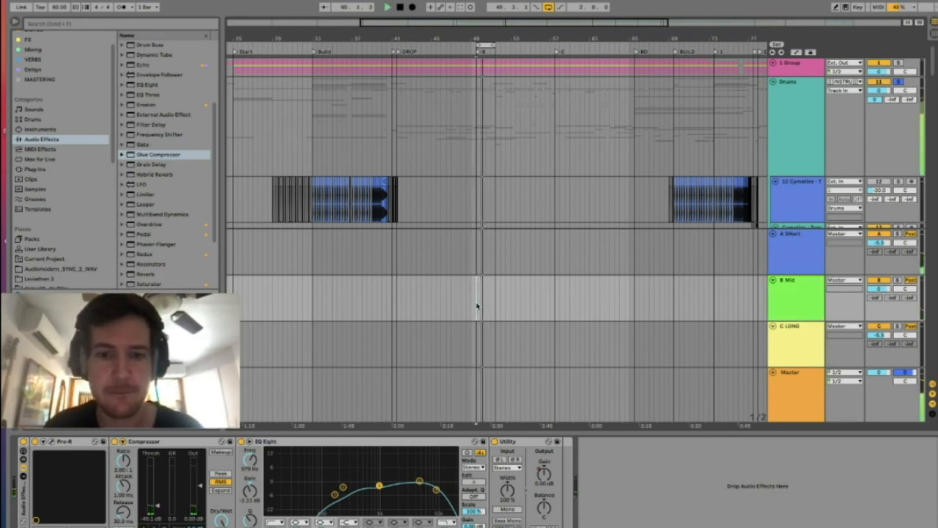
pyautogui.click(222, 452)
pyautogui.press('space')
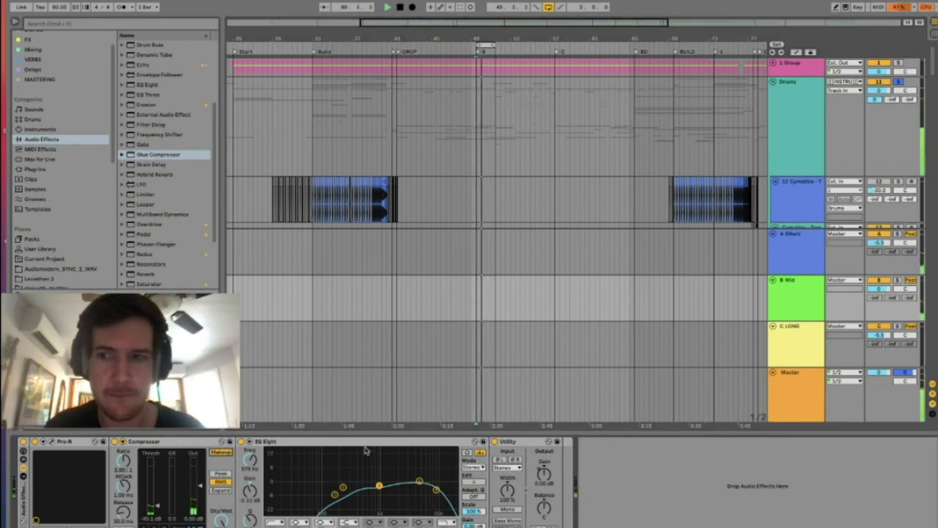
pyautogui.click(225, 452)
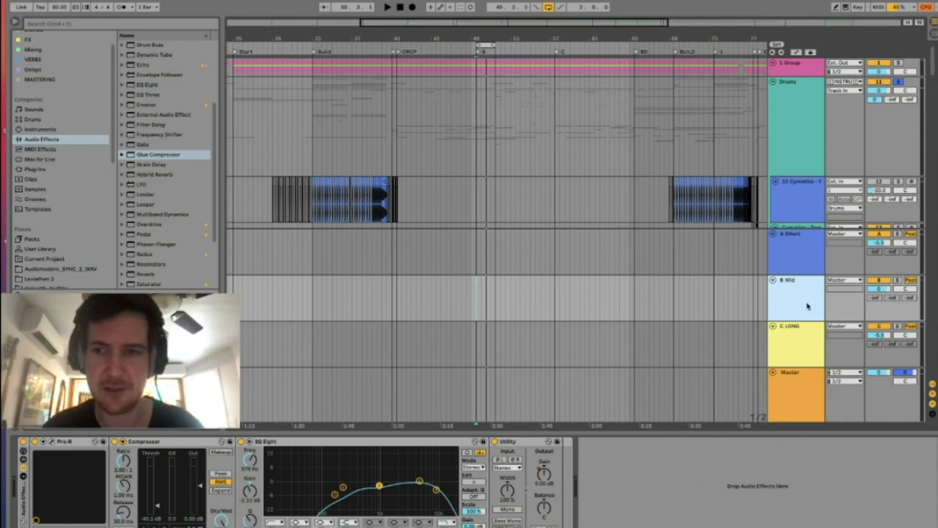
# Step: Set the A Short return's volume to 0 dB and audition the drums with that return switched off and on
pyautogui.click(798, 263)
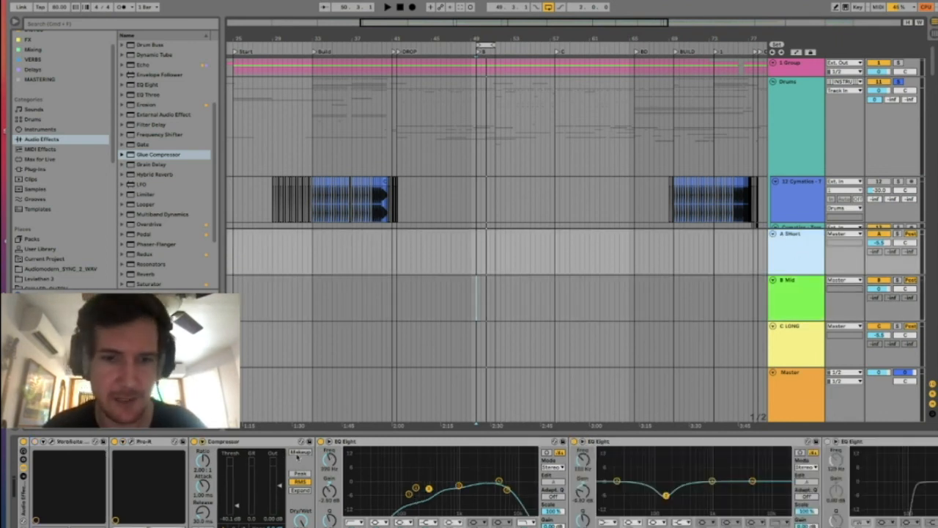
pyautogui.press('space')
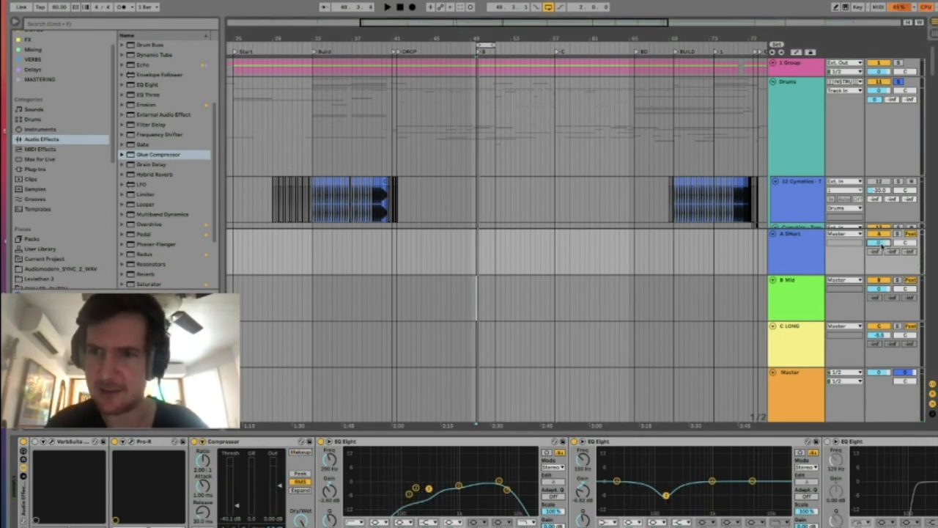
pyautogui.press('space')
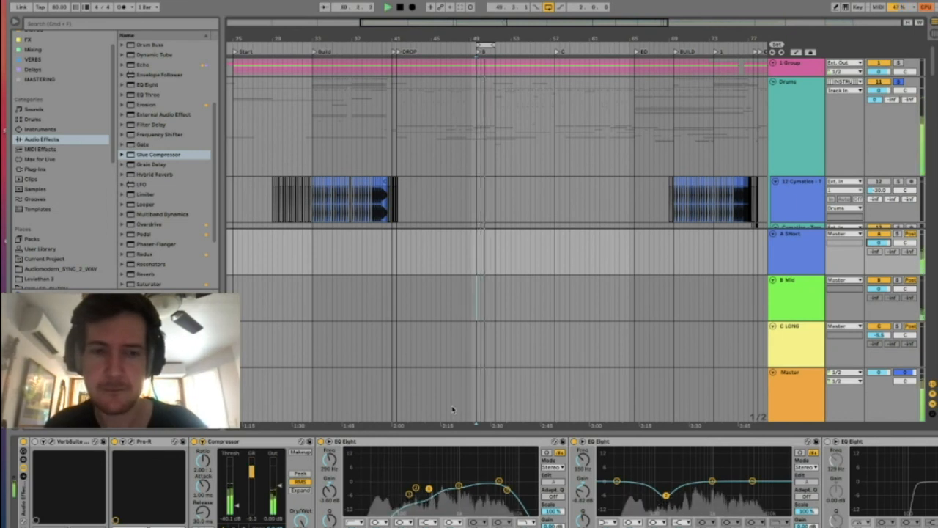
pyautogui.press('space')
pyautogui.press('space')
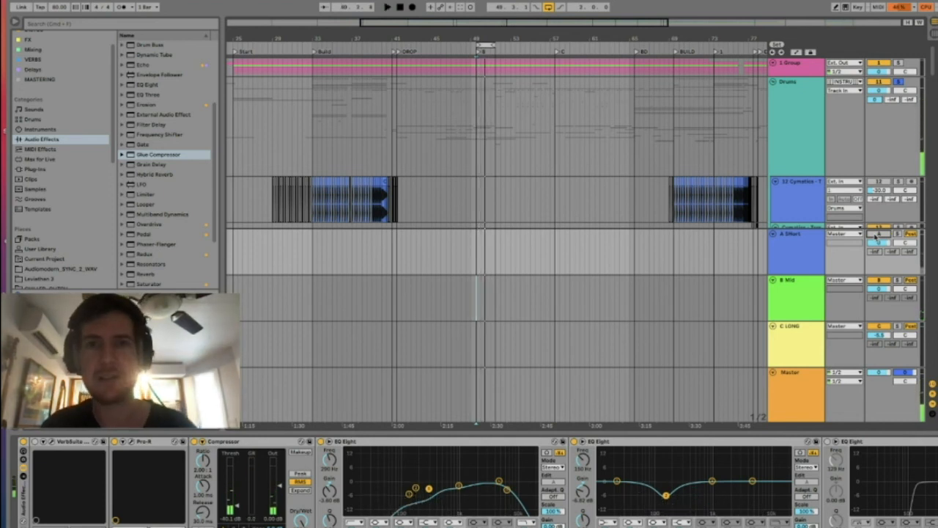
pyautogui.click(877, 236)
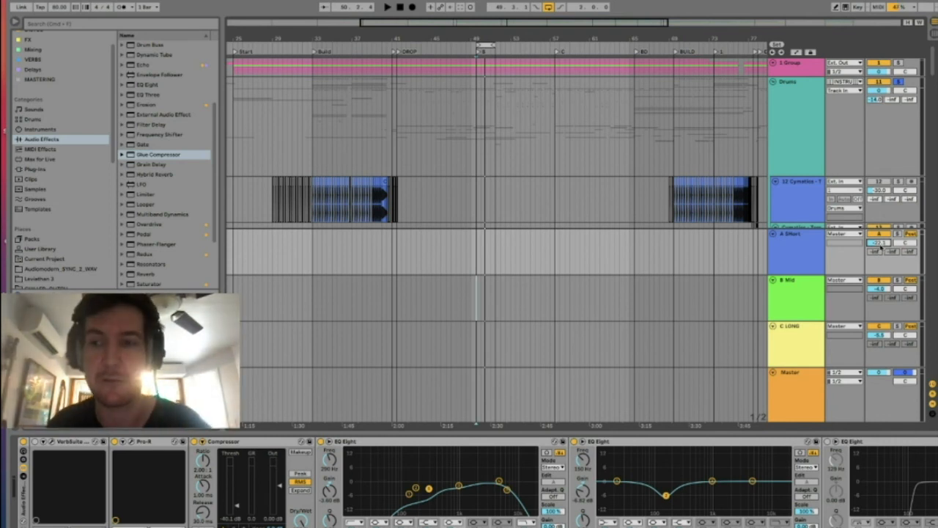
# Step: Fold the MACRO Energy Shaper Rack on the Drums group and add a Reverb after the Auto Filter
pyautogui.click(322, 409)
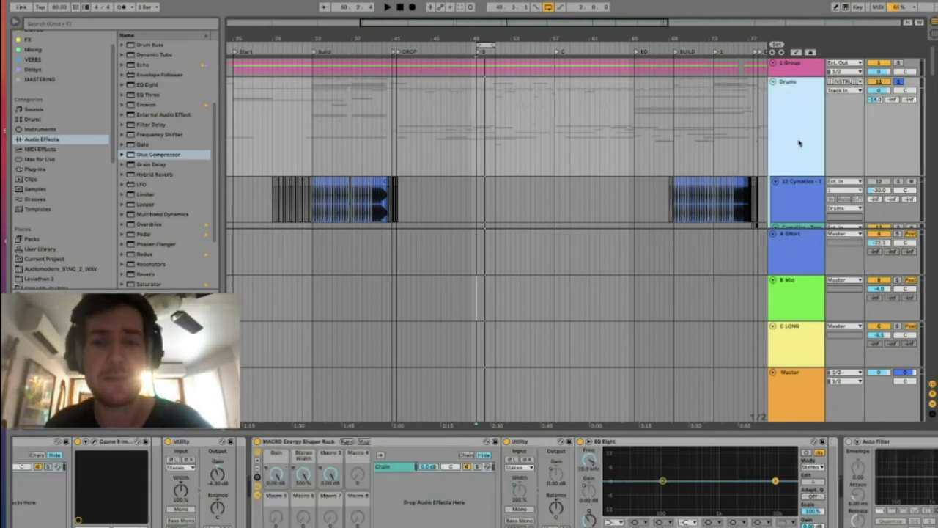
pyautogui.doubleClick(310, 443)
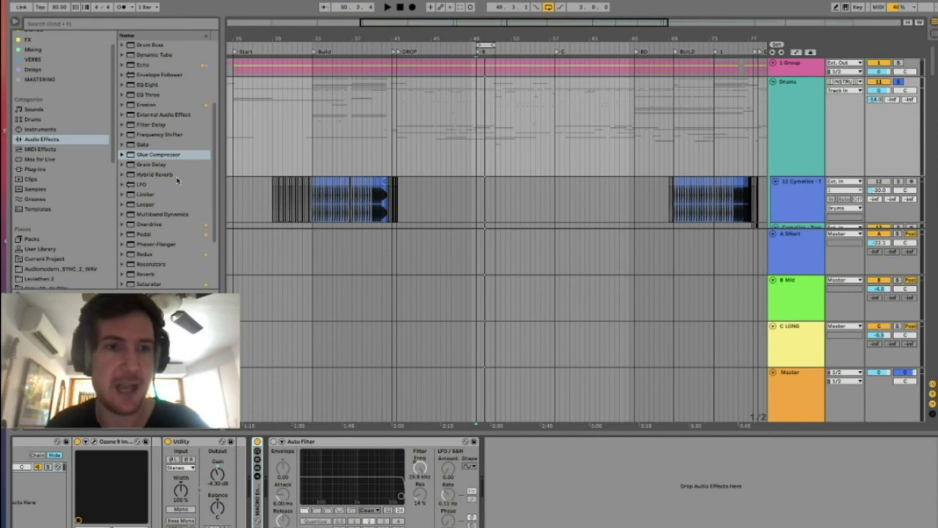
pyautogui.scroll(-3, 176, 180)
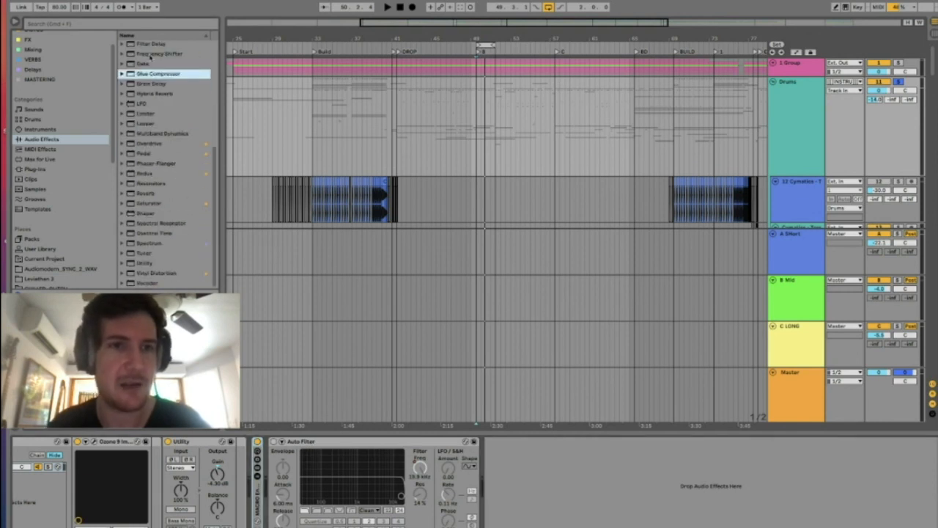
pyautogui.scroll(7, 150, 59)
pyautogui.scroll(-7, 171, 160)
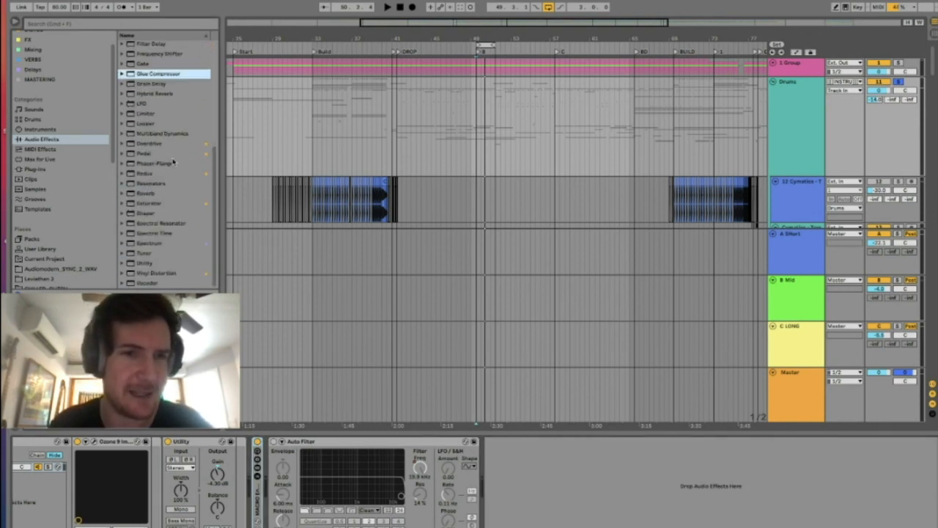
pyautogui.click(142, 194)
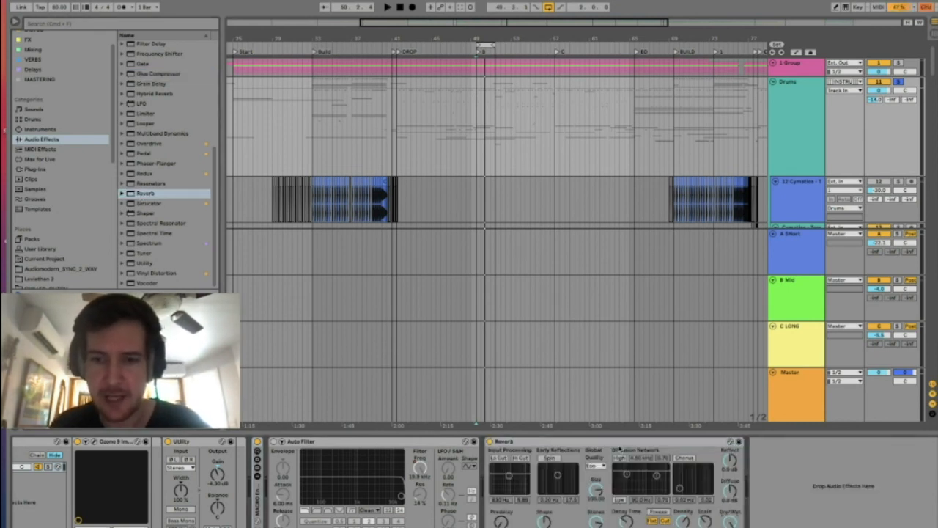
# Step: Group the new Reverb into an Audio Effect Rack and duplicate its chain
pyautogui.click(618, 442)
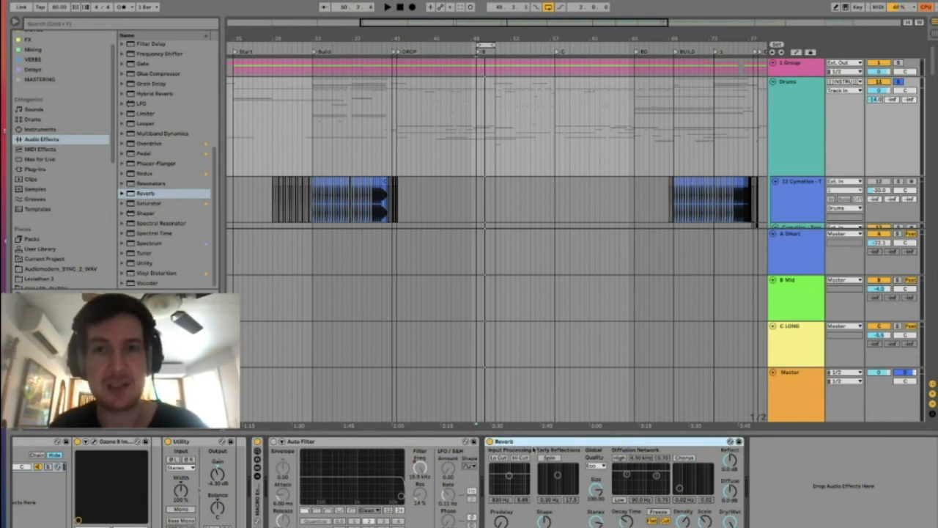
pyautogui.press('super+g')
pyautogui.press('super+g')
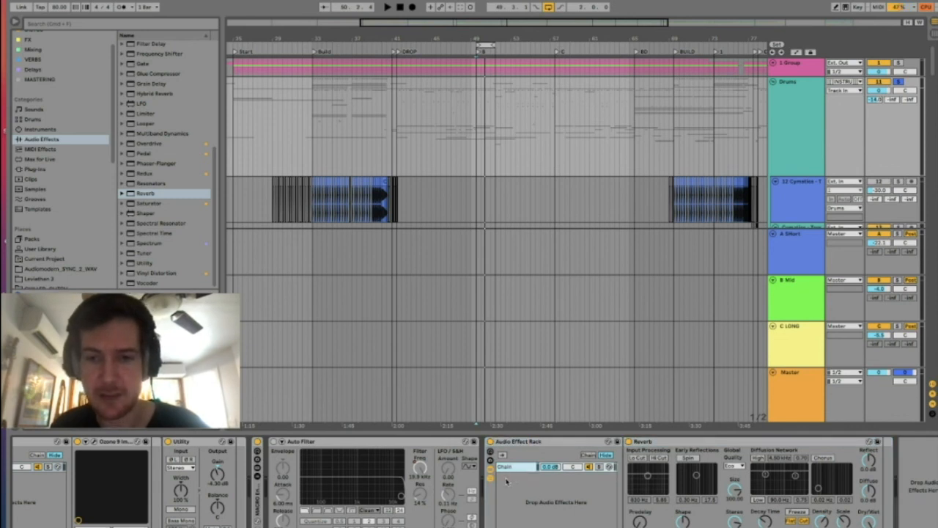
pyautogui.press('super+d')
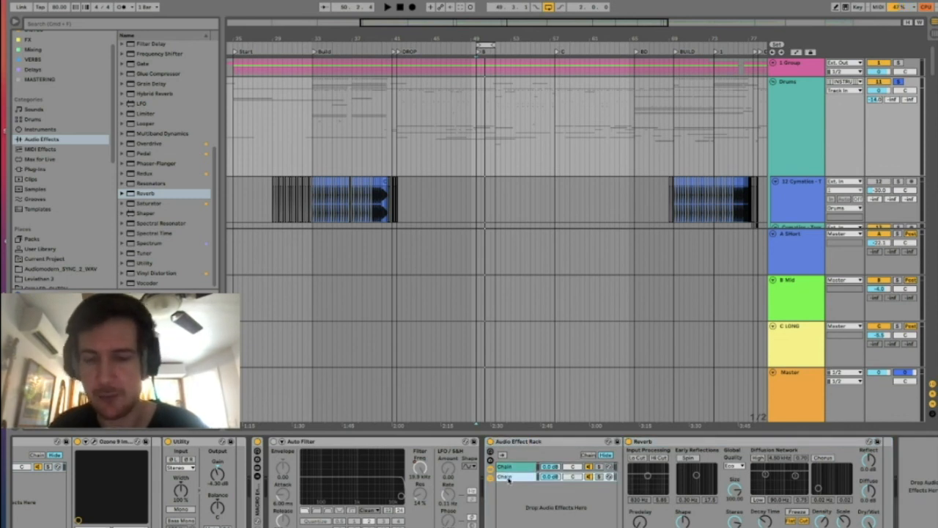
# Step: Switch off the Reverb in the rack's duplicated chain so that chain stays dry
pyautogui.click(629, 442)
pyautogui.click(651, 442)
pyautogui.click(513, 476)
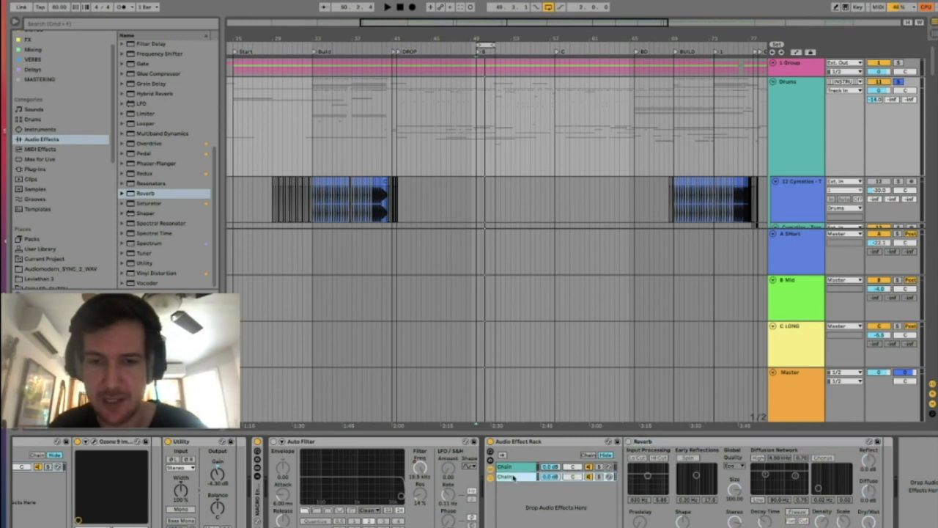
# Step: Reduce the first chain's Reverb size to 0.22 and audition the drums while toggling that chain
pyautogui.click(513, 467)
pyautogui.moveTo(735, 490); pyautogui.dragTo(734, 524)
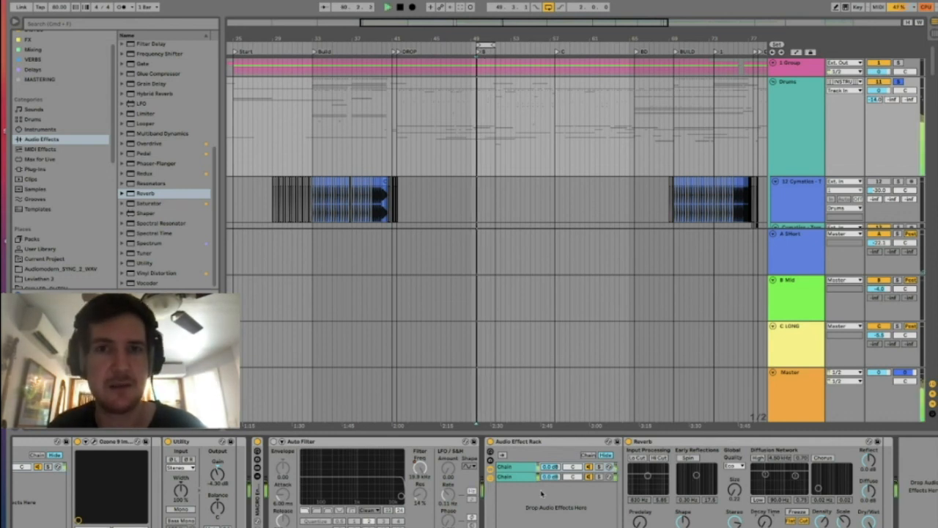
pyautogui.click(589, 467)
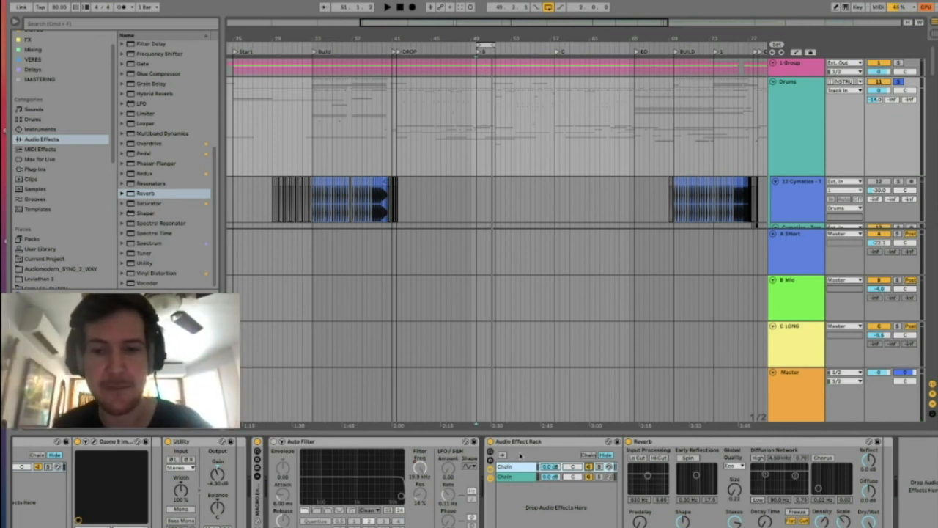
# Step: Add an EQ Eight after the Reverb on the Drums group
pyautogui.click(551, 442)
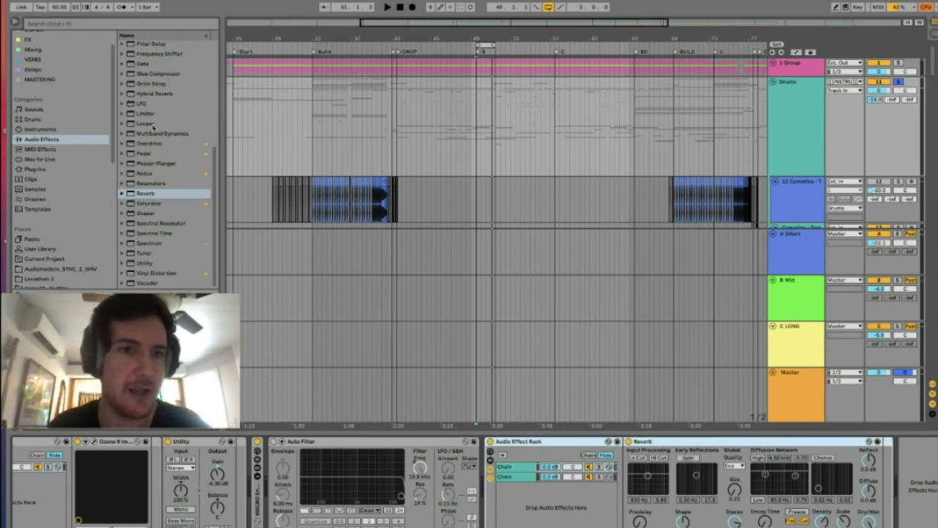
pyautogui.scroll(5, 153, 103)
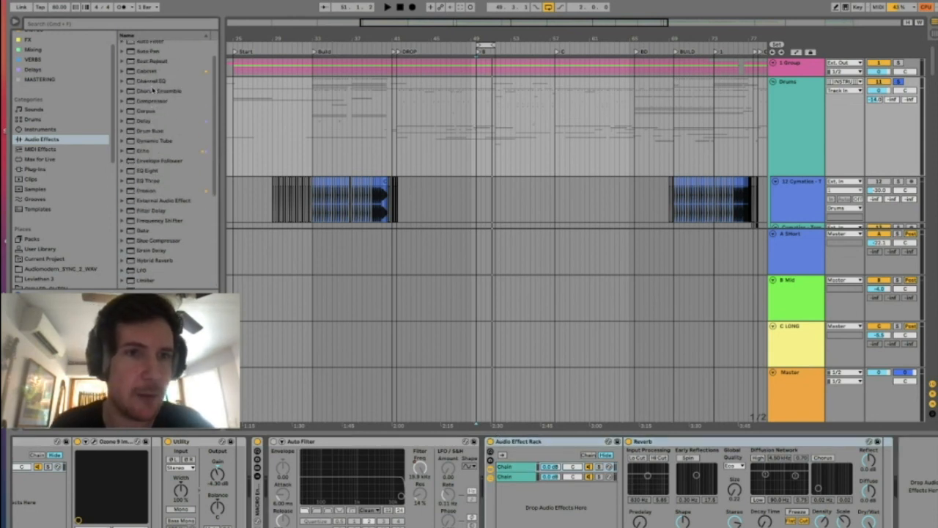
pyautogui.click(129, 173)
pyautogui.moveTo(932, 472); pyautogui.dragTo(881, 471)
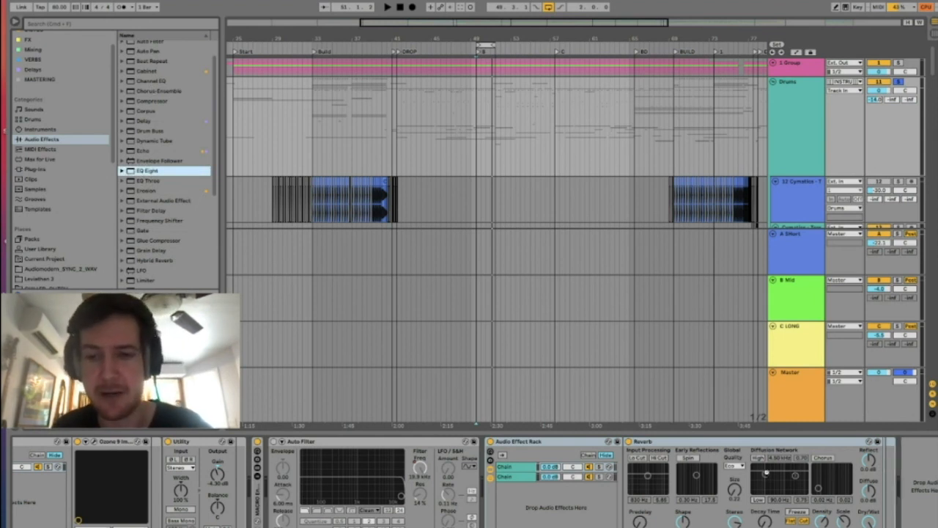
pyautogui.moveTo(831, 484); pyautogui.dragTo(832, 485)
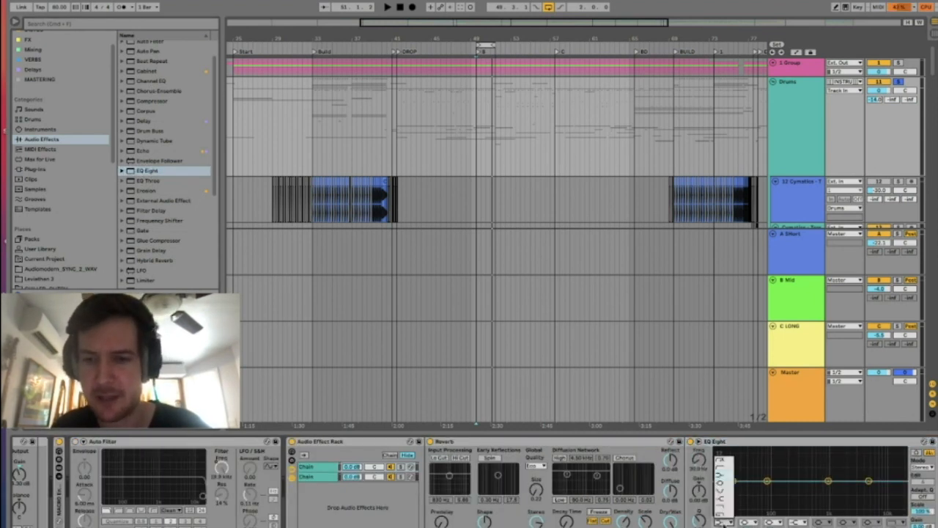
# Step: Make the EQ Eight's first band a low cut at 140 Hz
pyautogui.click(723, 473)
pyautogui.click(697, 470)
pyautogui.write('140')
pyautogui.press('Return')
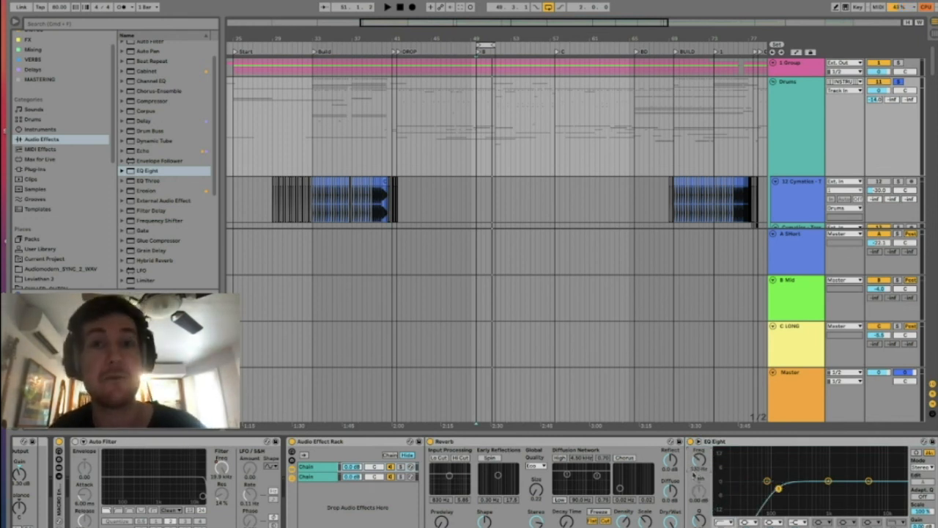
# Step: Make the EQ Eight's last band a high cut at 10 kHz
pyautogui.click(896, 522)
pyautogui.click(698, 469)
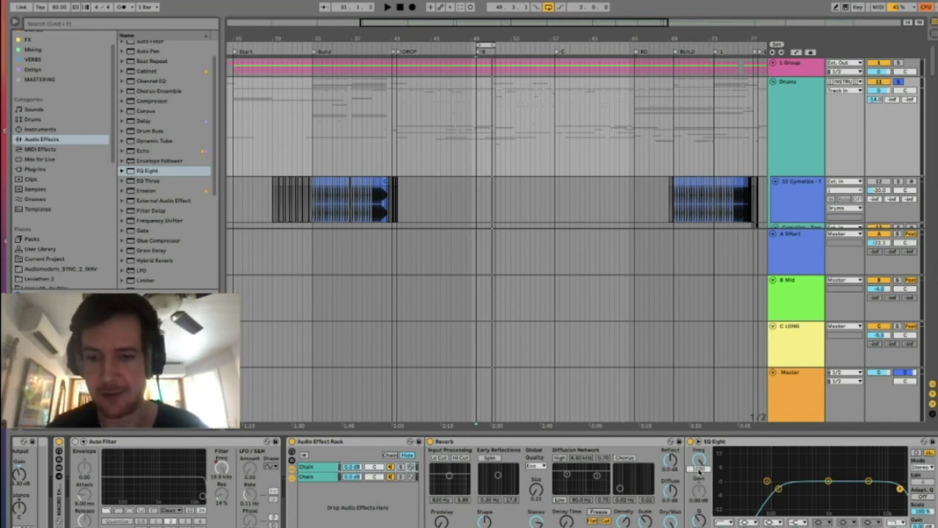
pyautogui.press('Return')
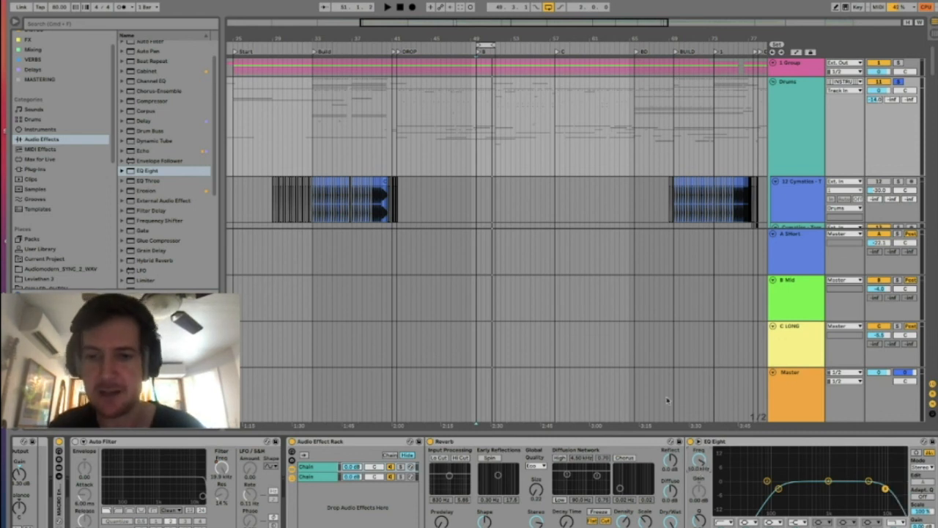
# Step: Delete the Audio Effect Rack holding the parallel reverb from the Drums group
pyautogui.click(359, 441)
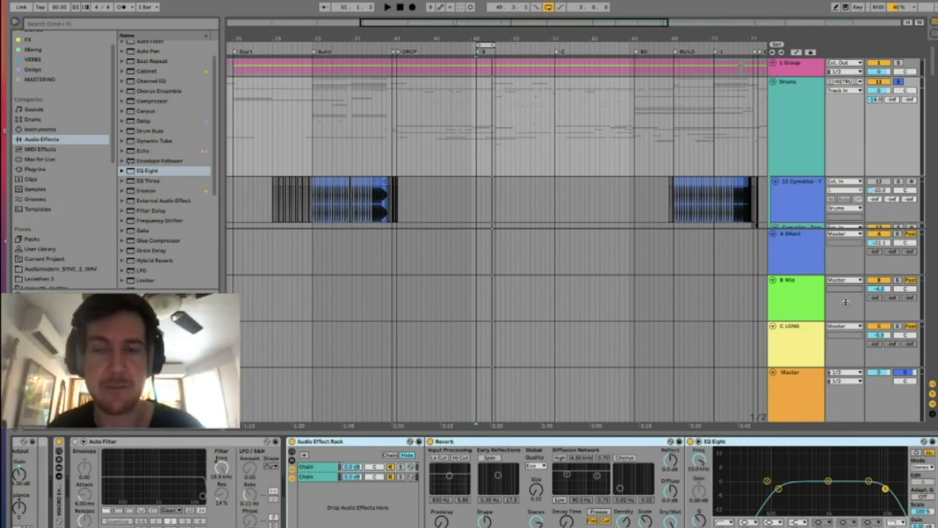
pyautogui.press('Delete')
# Step: Fold the Drums and OUTTA Drums groups, and view the device chains of the B Mid, C LONG and A Short returns
pyautogui.click(808, 268)
pyautogui.click(801, 300)
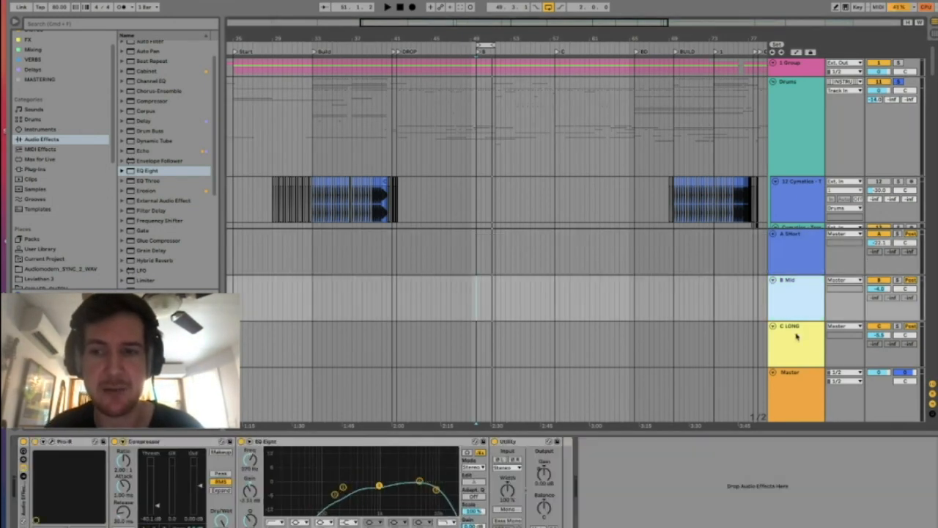
pyautogui.click(797, 335)
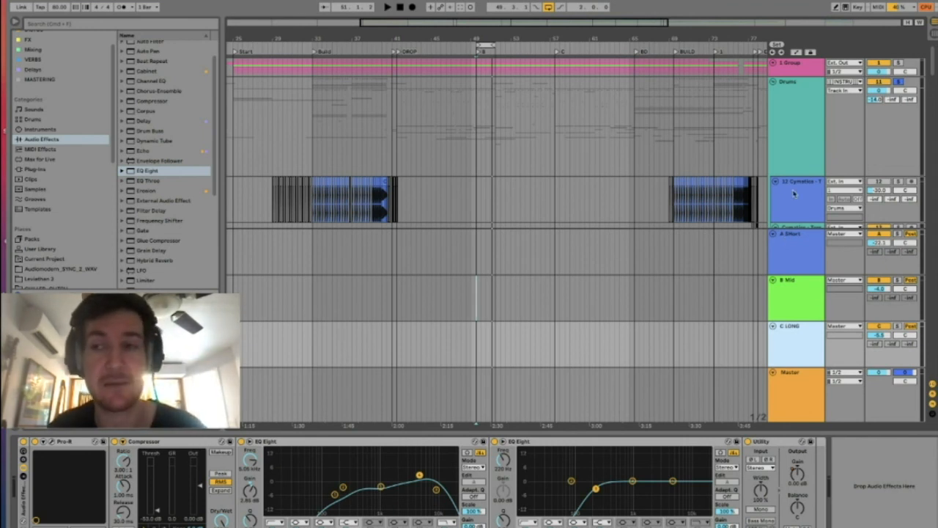
pyautogui.click(773, 82)
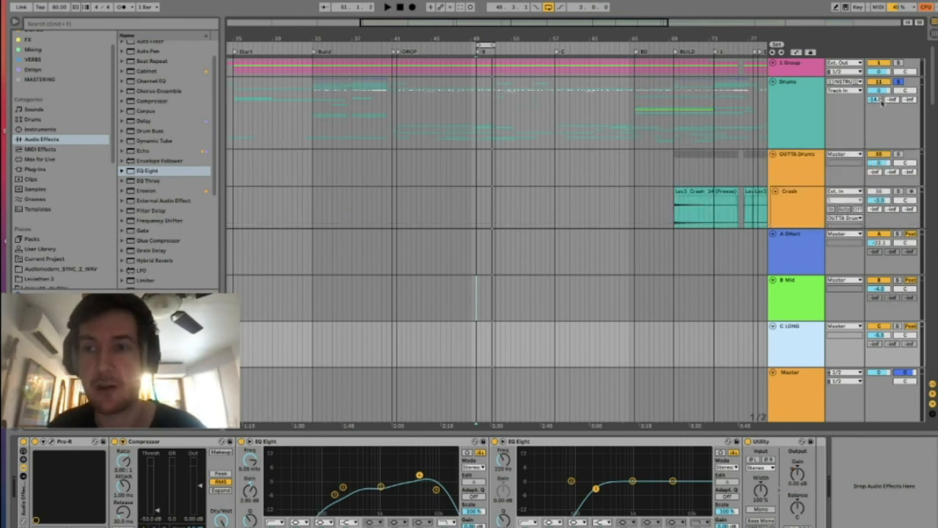
pyautogui.click(772, 154)
pyautogui.click(792, 262)
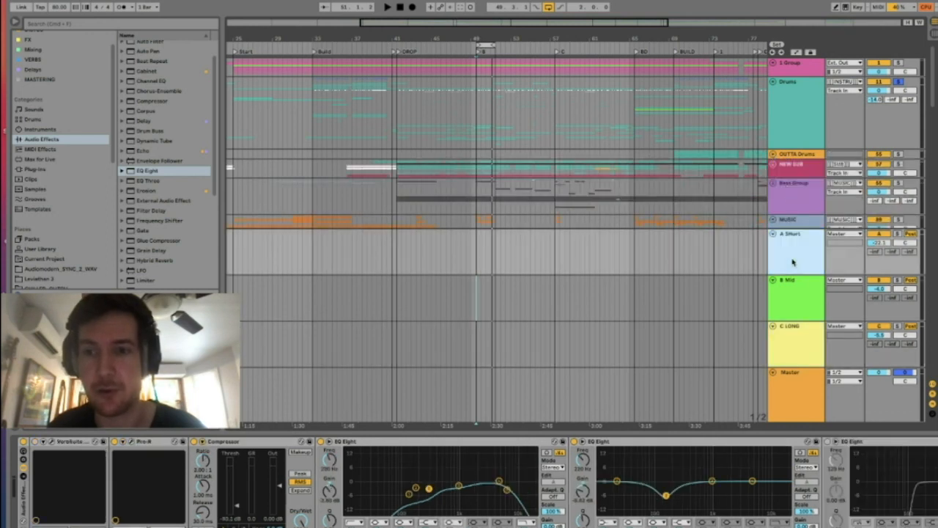
# Step: Solo the A Short return, set its volume to -4.0 dB and audition it against the Master's Spectrum
pyautogui.click(896, 234)
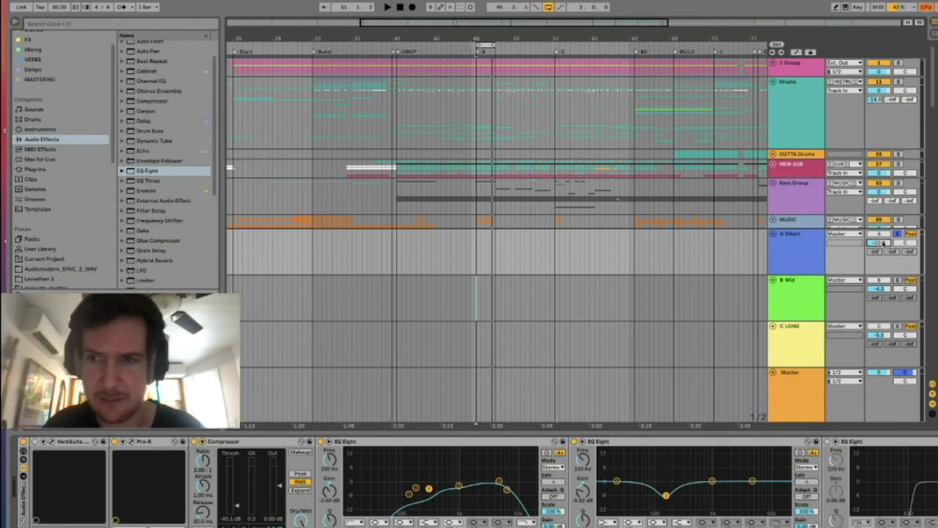
pyautogui.press('space')
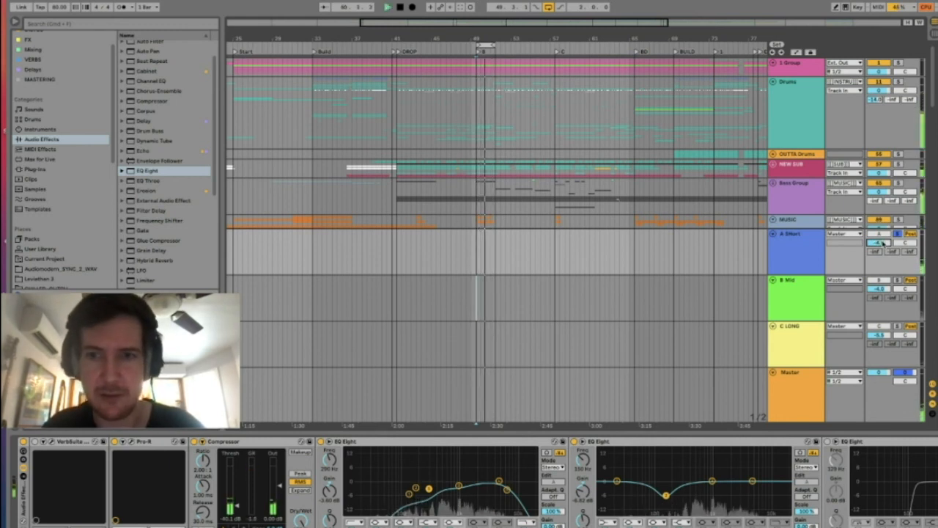
pyautogui.click(801, 384)
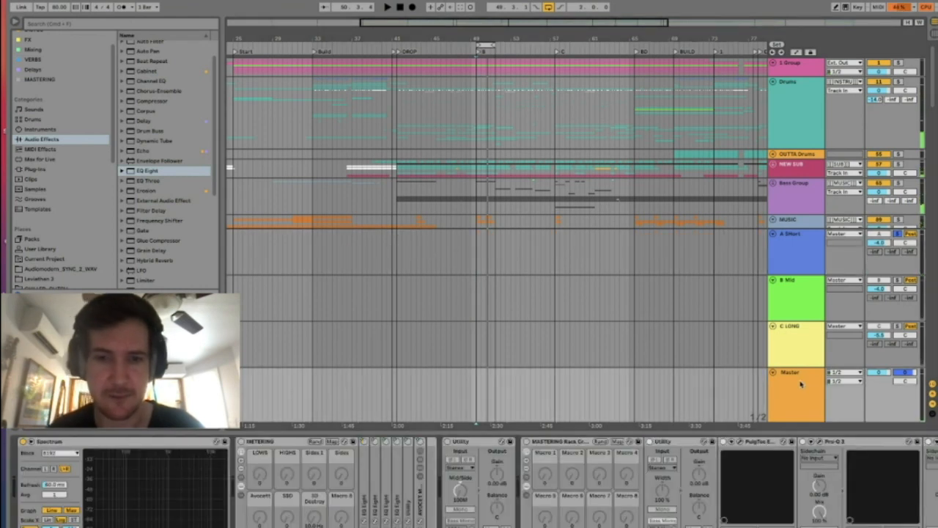
pyautogui.press('space')
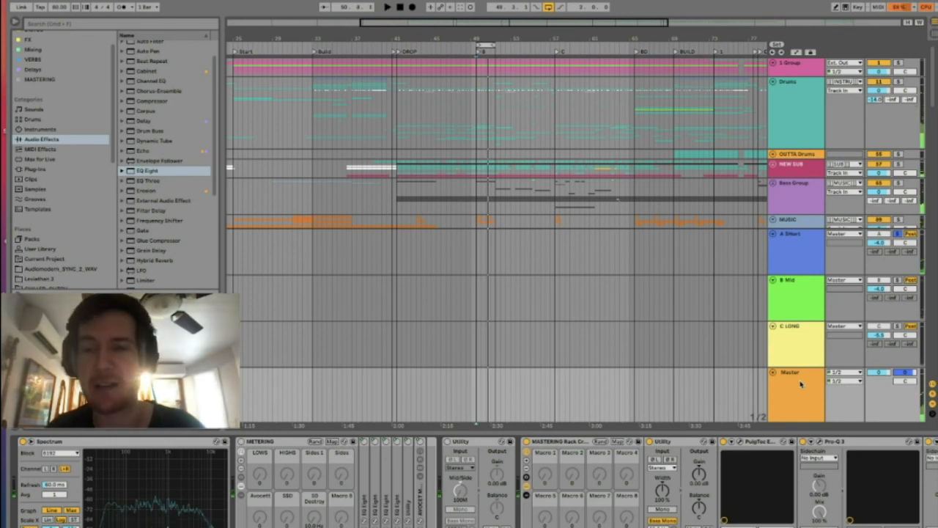
# Step: Solo the B Mid return and audition it, including together with the A Short return
pyautogui.click(898, 280)
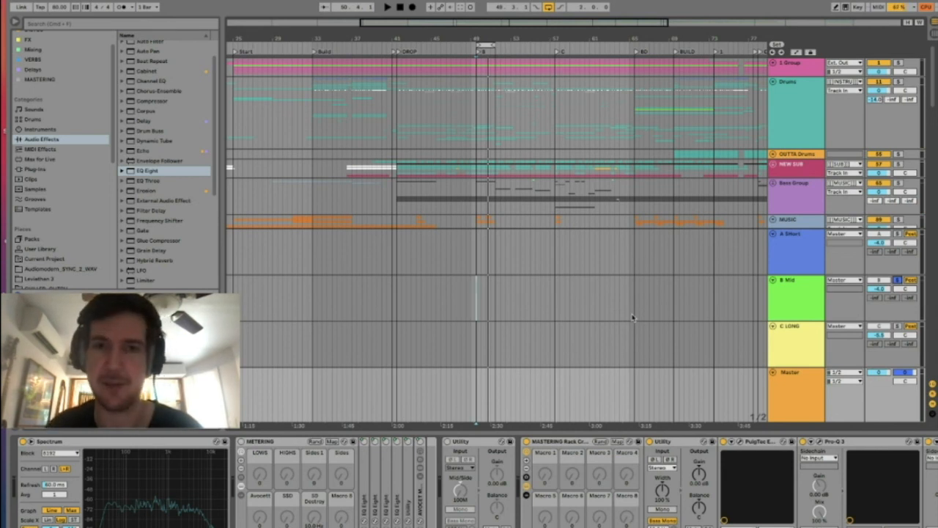
pyautogui.press('space')
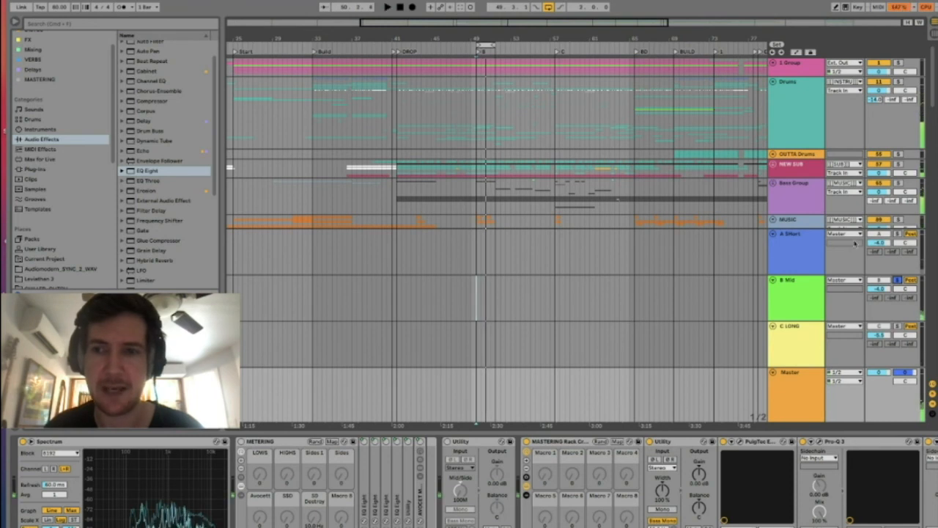
pyautogui.click(897, 234)
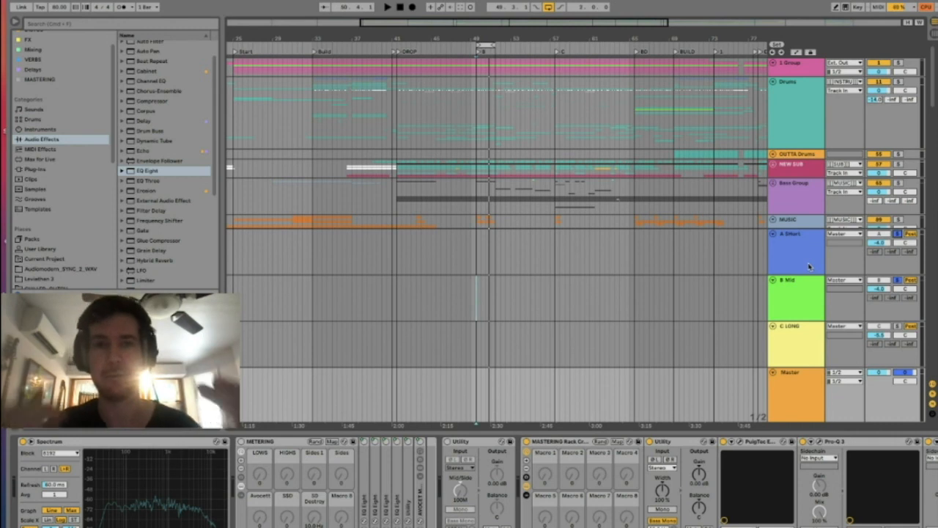
# Step: Clear the return solos and audition the looped section of the full mix with its reverb returns
pyautogui.click(898, 234)
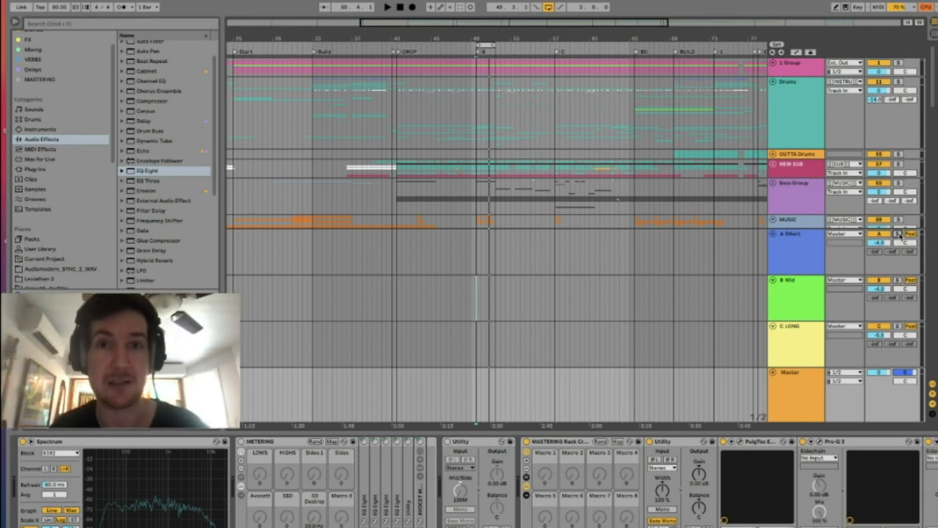
pyautogui.press('space')
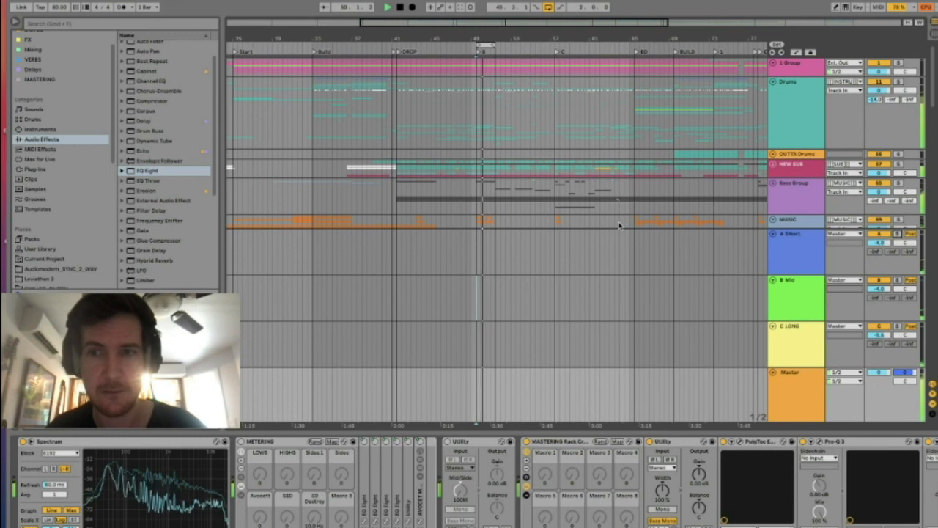
pyautogui.press('space')
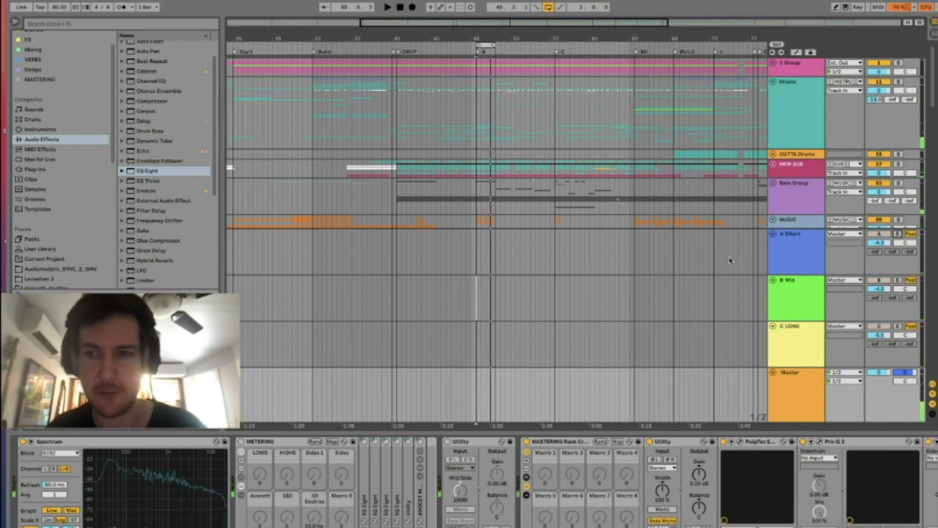
pyautogui.press('space')
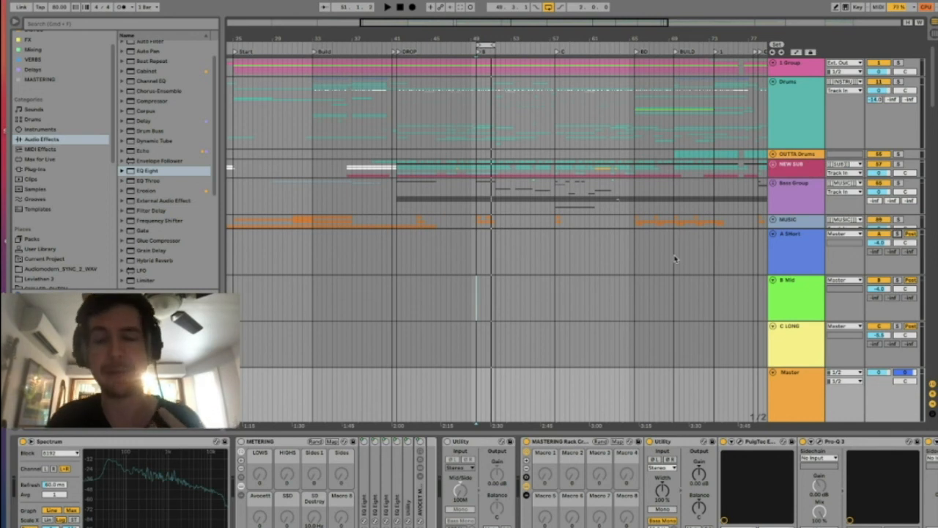
# Step: Extend the loop from the B locator to the C locator, making it 8 bars long
pyautogui.click(806, 365)
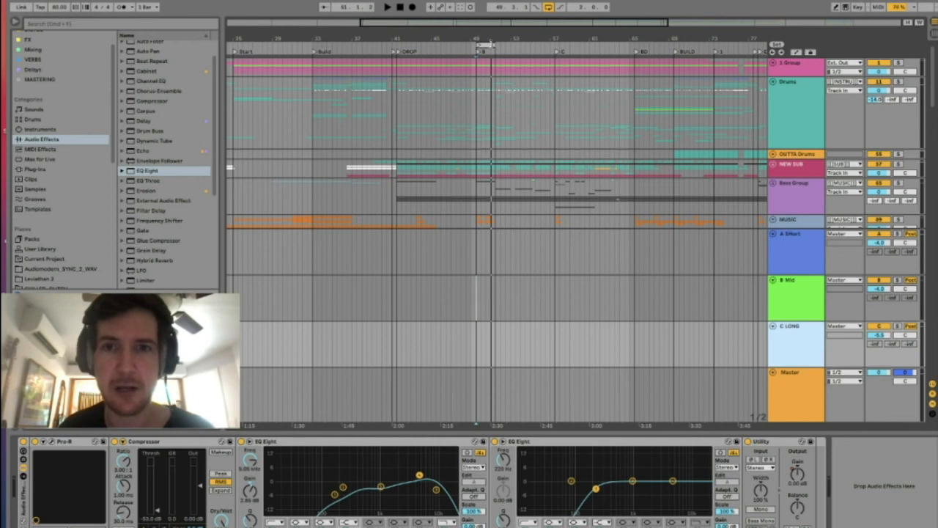
pyautogui.moveTo(492, 44); pyautogui.dragTo(555, 50)
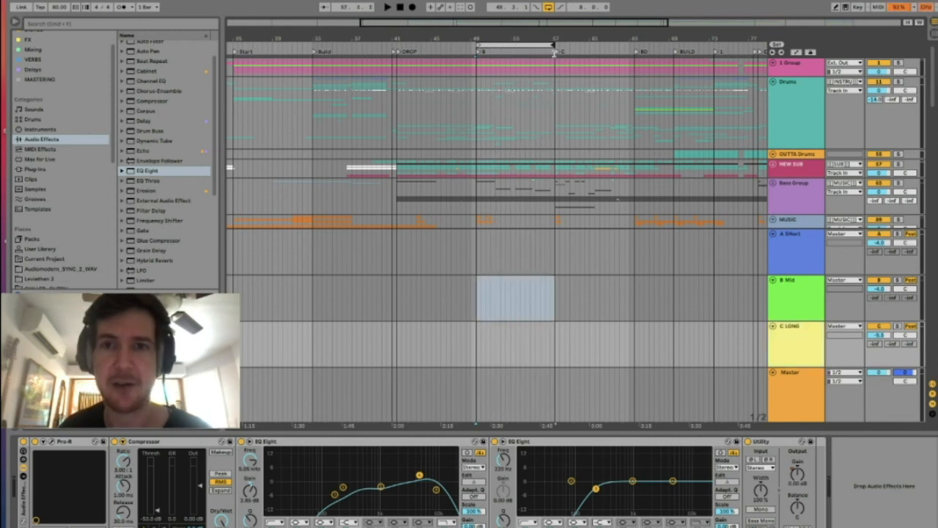
# Step: Review the three returns' device chains and examine the Pro-R reverb settings on A Short
pyautogui.click(795, 261)
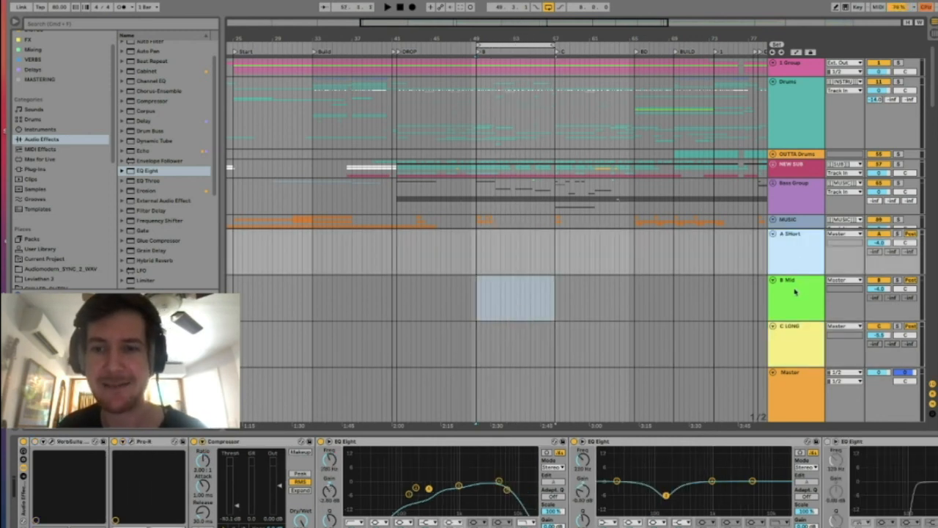
pyautogui.click(795, 291)
pyautogui.click(793, 341)
pyautogui.click(791, 261)
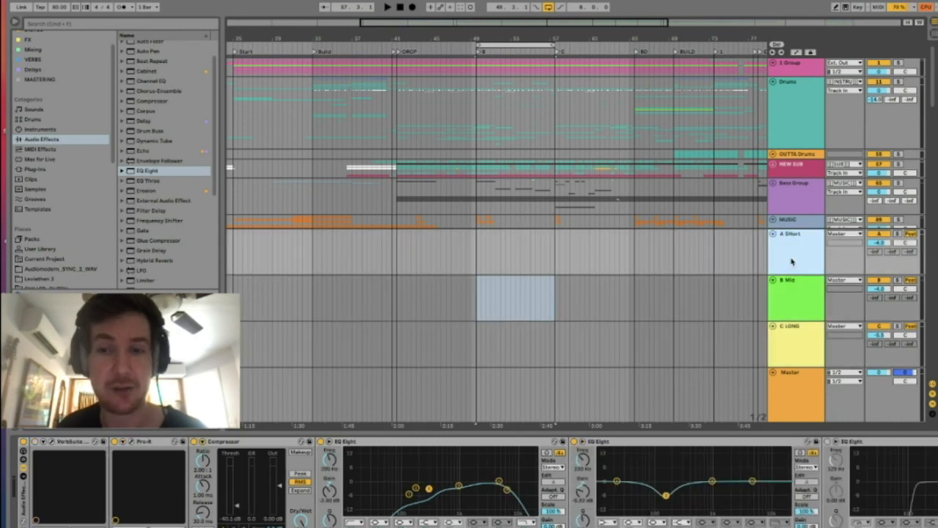
pyautogui.click(132, 441)
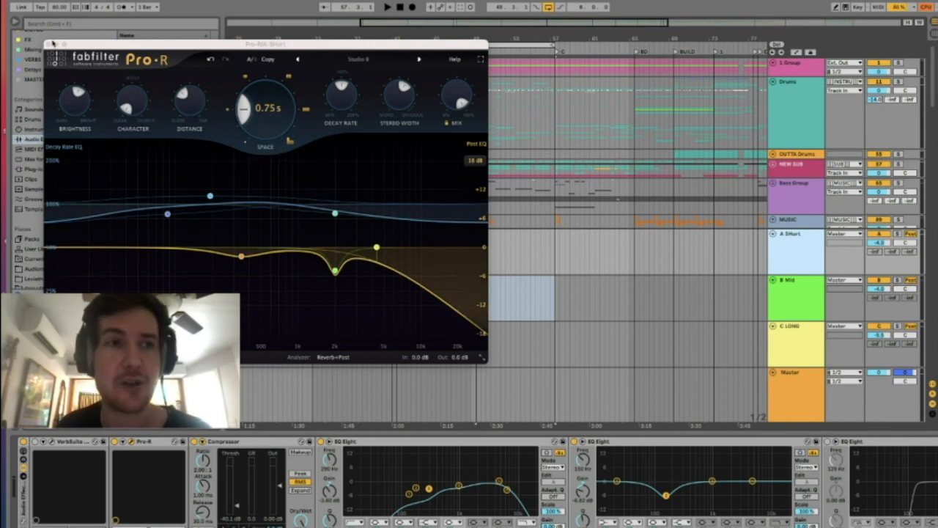
pyautogui.click(48, 45)
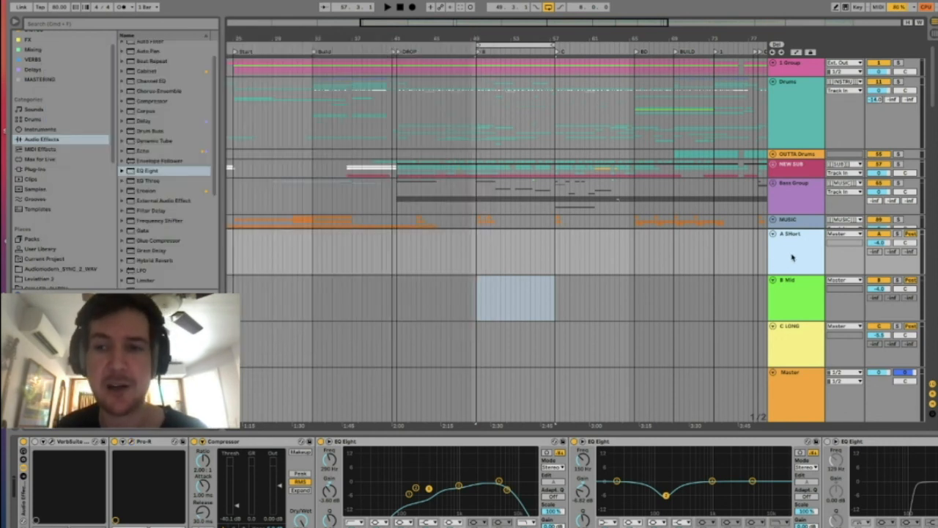
# Step: Mark 1/32-note and 1/64-note time ranges starting at bar 51 on the A Short return to illustrate short reverb timing
pyautogui.moveTo(496, 38); pyautogui.dragTo(489, 91)
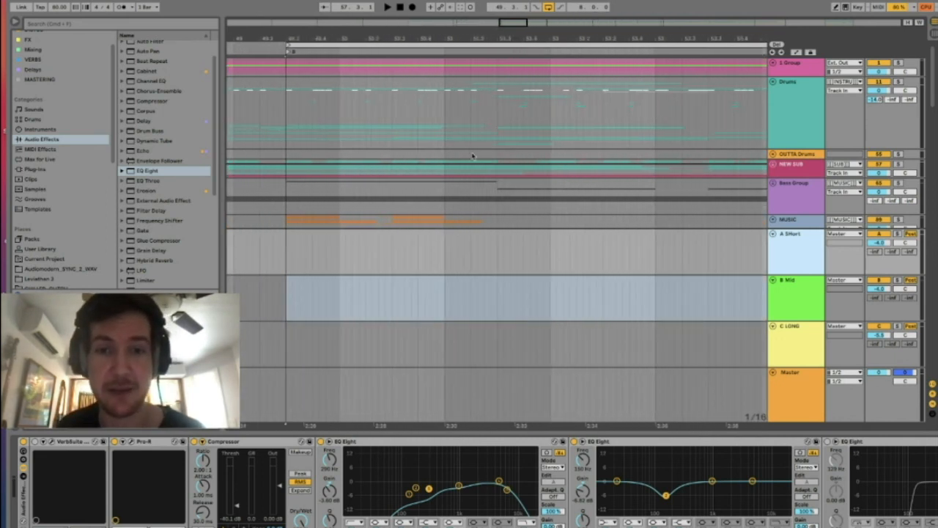
pyautogui.click(444, 269)
pyautogui.moveTo(448, 269); pyautogui.dragTo(449, 268)
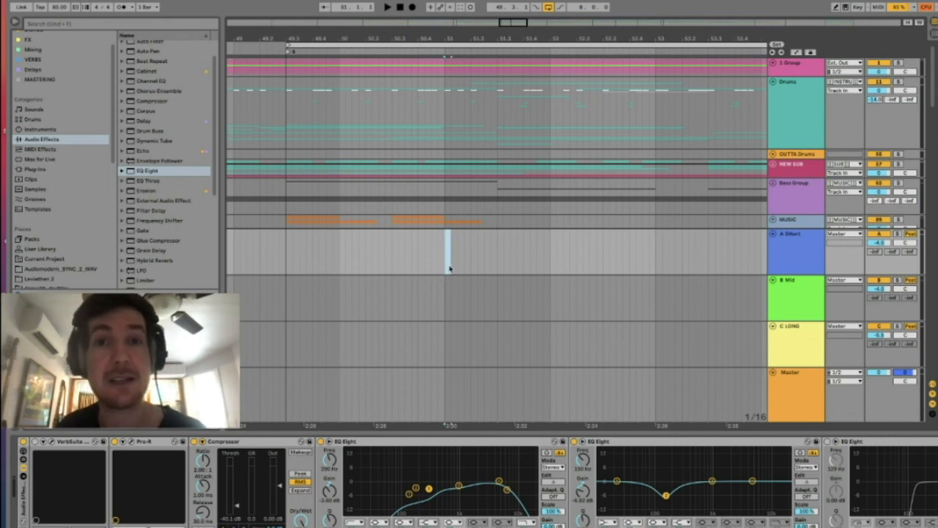
pyautogui.moveTo(446, 41); pyautogui.dragTo(445, 81)
pyautogui.click(449, 244)
pyautogui.moveTo(453, 244); pyautogui.dragTo(460, 243)
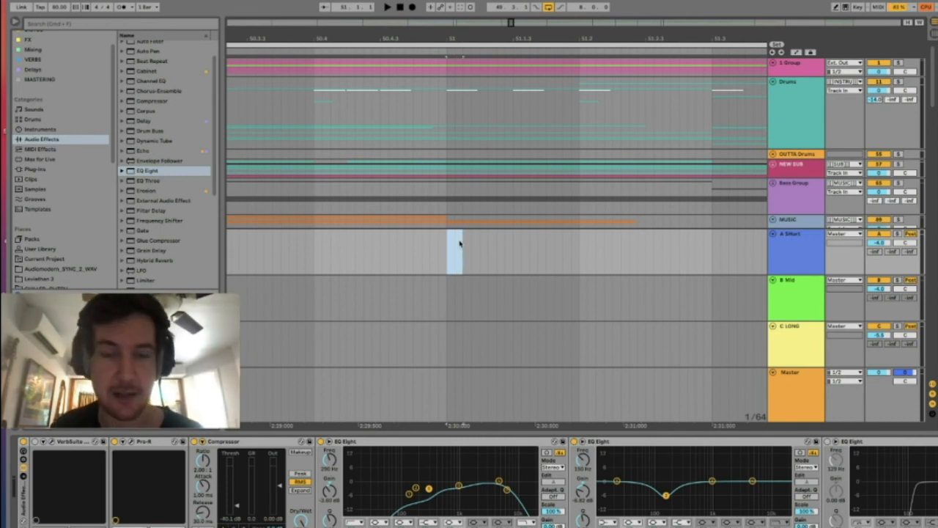
pyautogui.moveTo(448, 245); pyautogui.dragTo(452, 247)
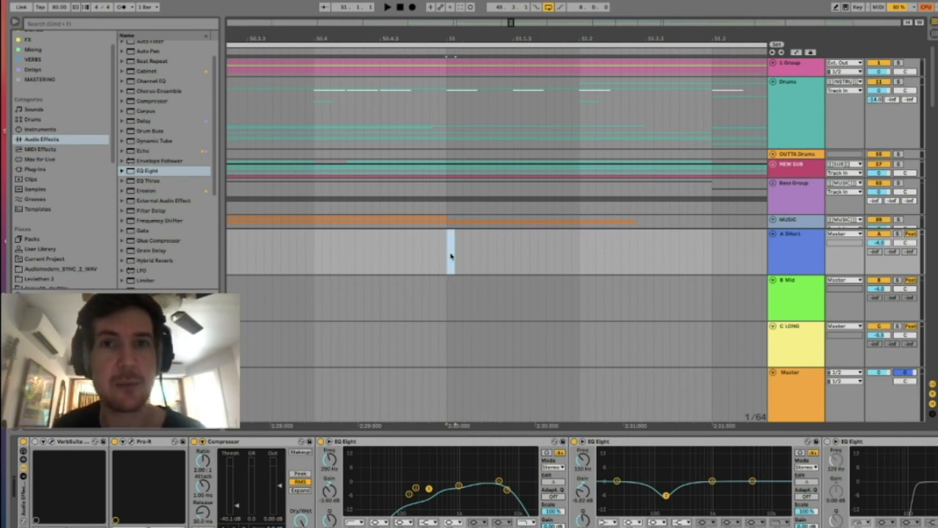
pyautogui.moveTo(445, 256); pyautogui.dragTo(459, 258)
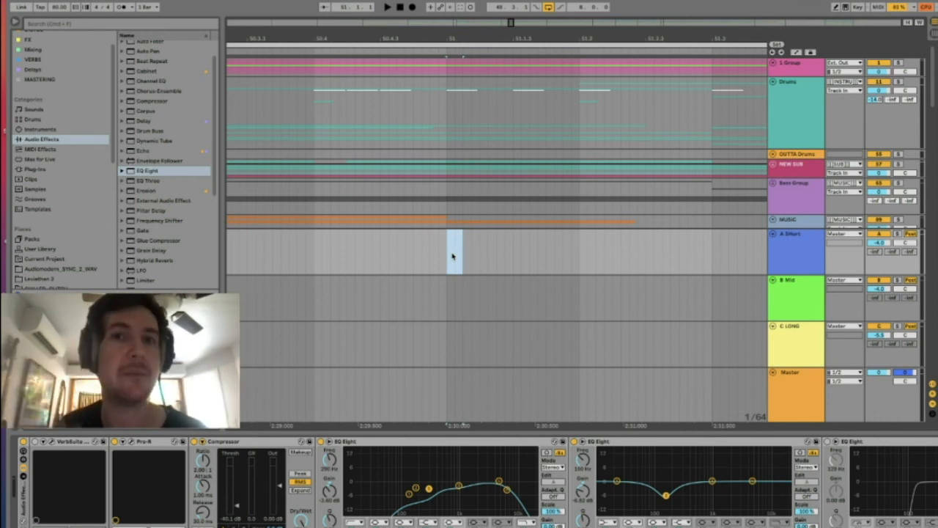
# Step: Examine the Pro-R space and decay settings on the B Mid and C LONG returns
pyautogui.click(802, 304)
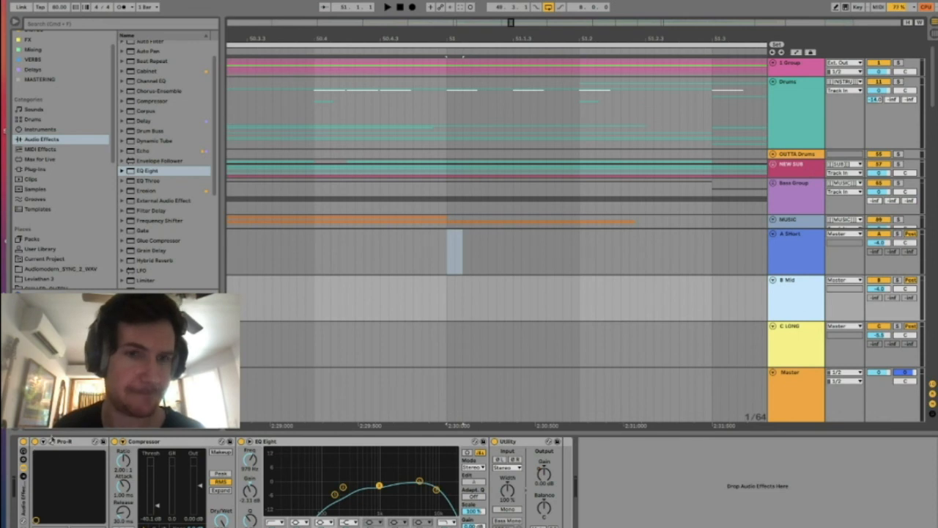
pyautogui.click(52, 444)
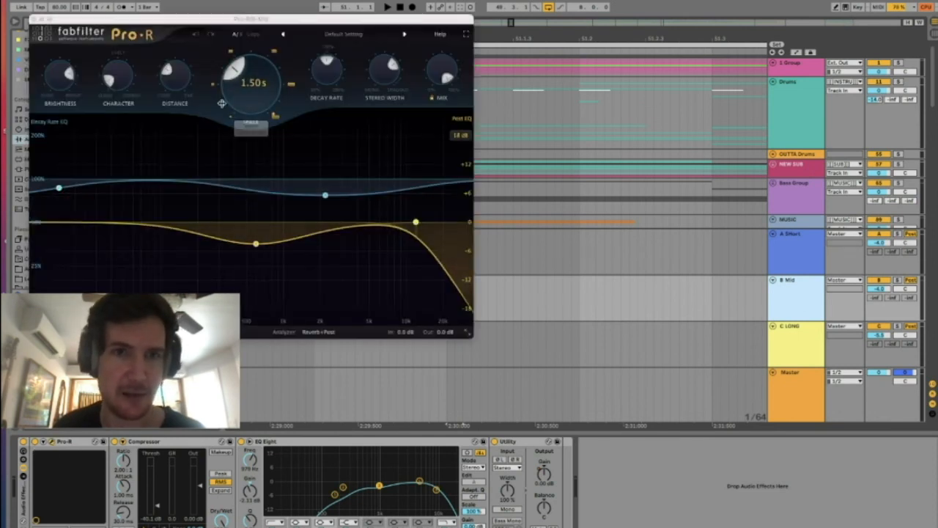
pyautogui.click(34, 20)
pyautogui.click(780, 360)
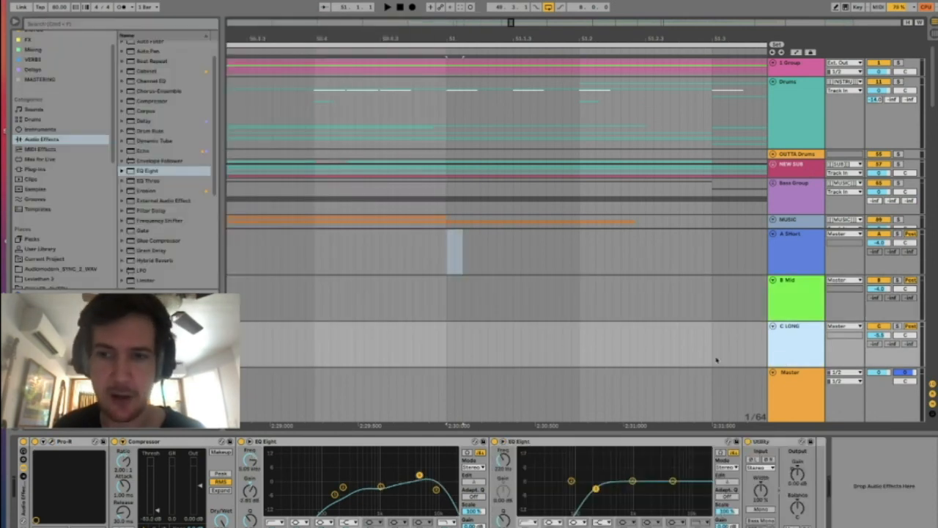
pyautogui.click(52, 442)
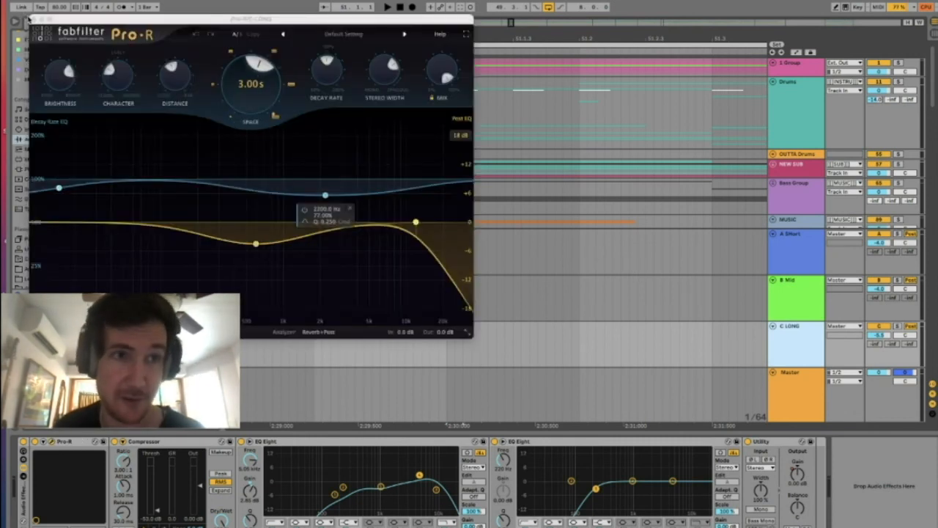
pyautogui.click(30, 20)
# Step: Hide the device view and show the whole arrangement from start to end
pyautogui.moveTo(521, 34); pyautogui.dragTo(521, 13)
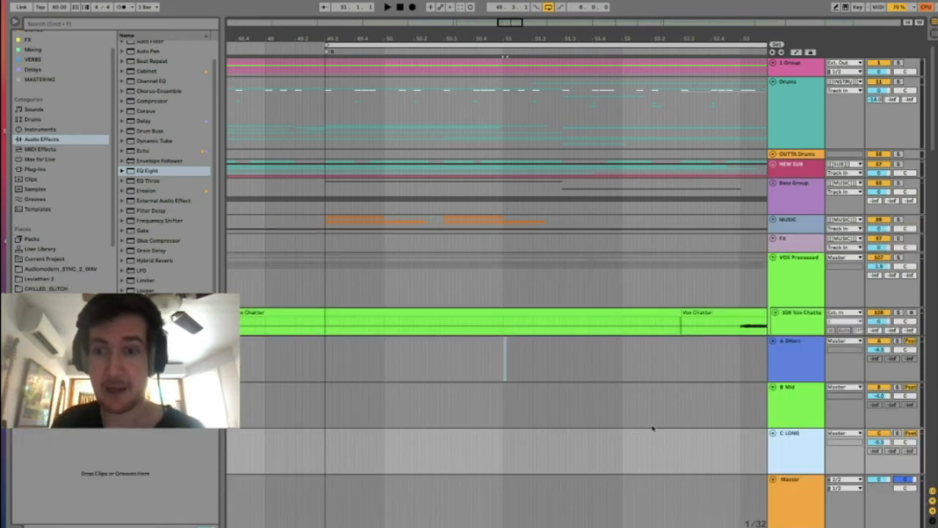
pyautogui.moveTo(520, 38); pyautogui.dragTo(454, 39)
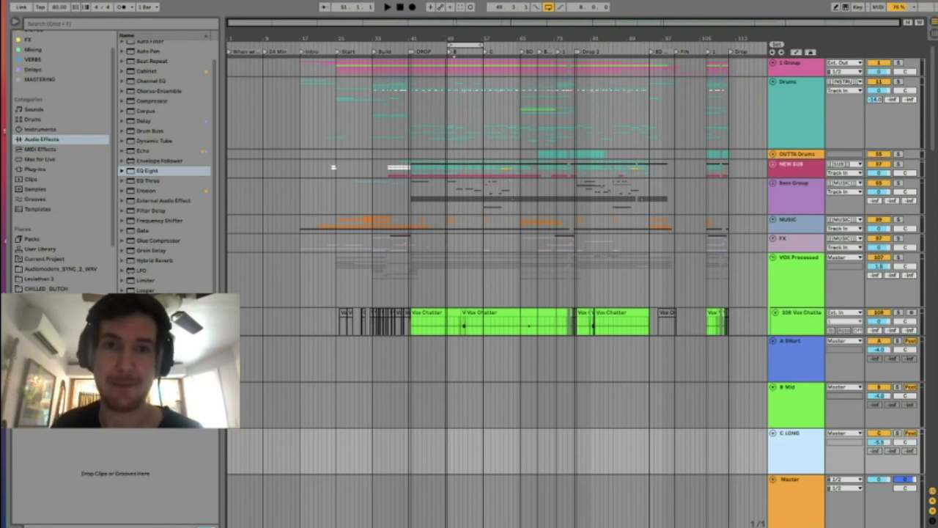
pyautogui.moveTo(445, 33); pyautogui.dragTo(446, 52)
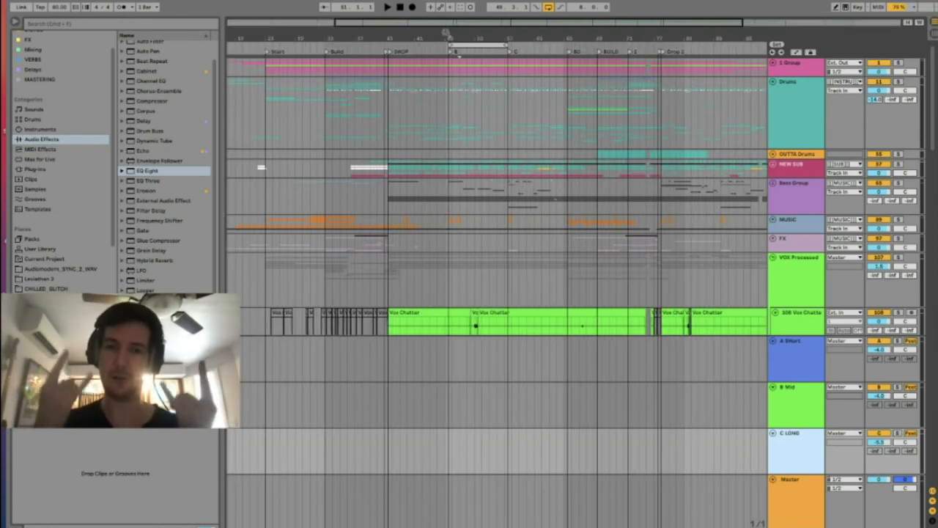
pyautogui.moveTo(446, 33); pyautogui.dragTo(446, 32)
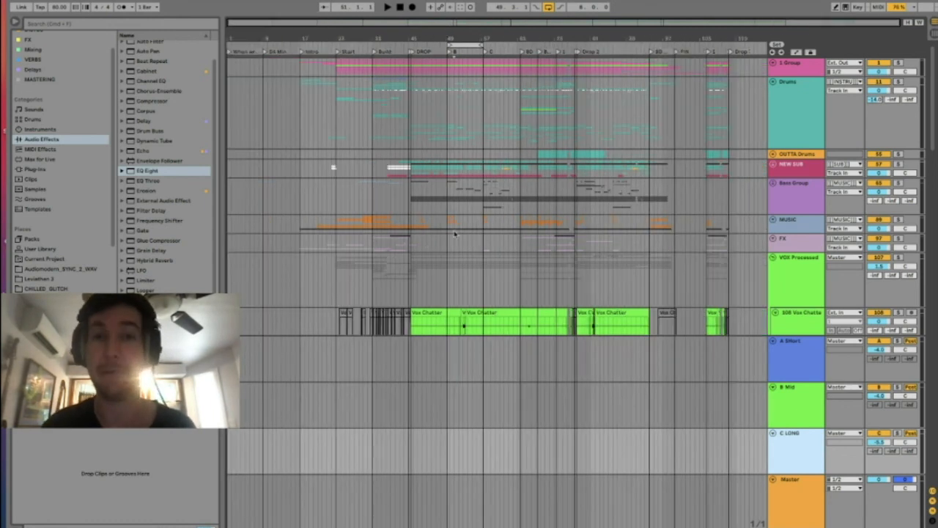